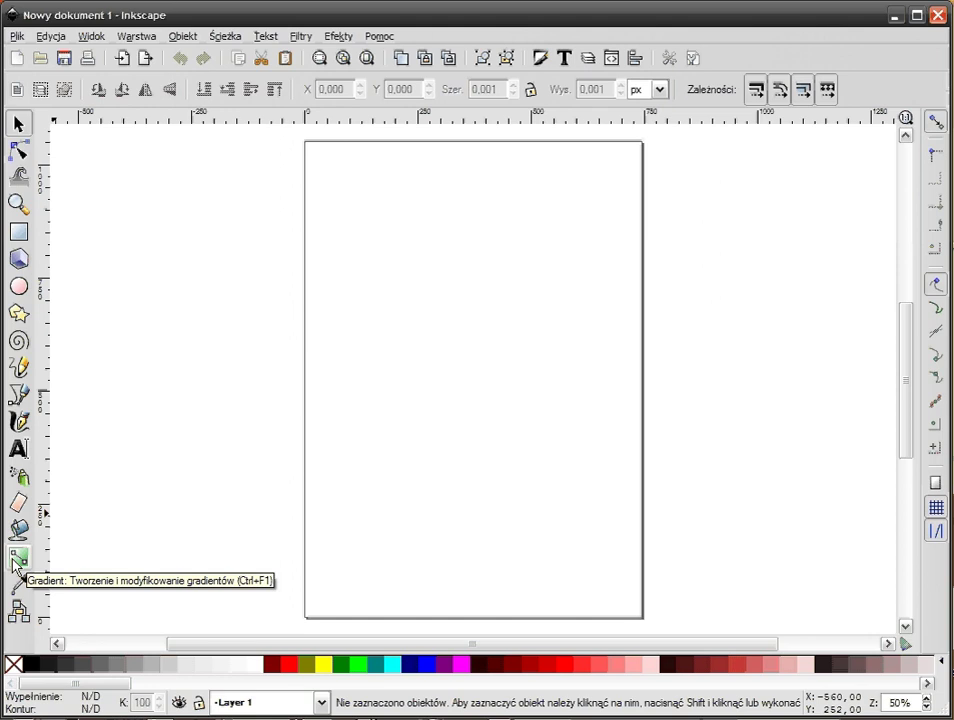
- Draw a trial rectangle, fill it black and lay a diagonal linear gradient across it
{"action": "left_click", "coordinate": [18, 232]}
{"action": "left_click_drag", "start_coordinate": [236, 253], "coordinate": [533, 431]}
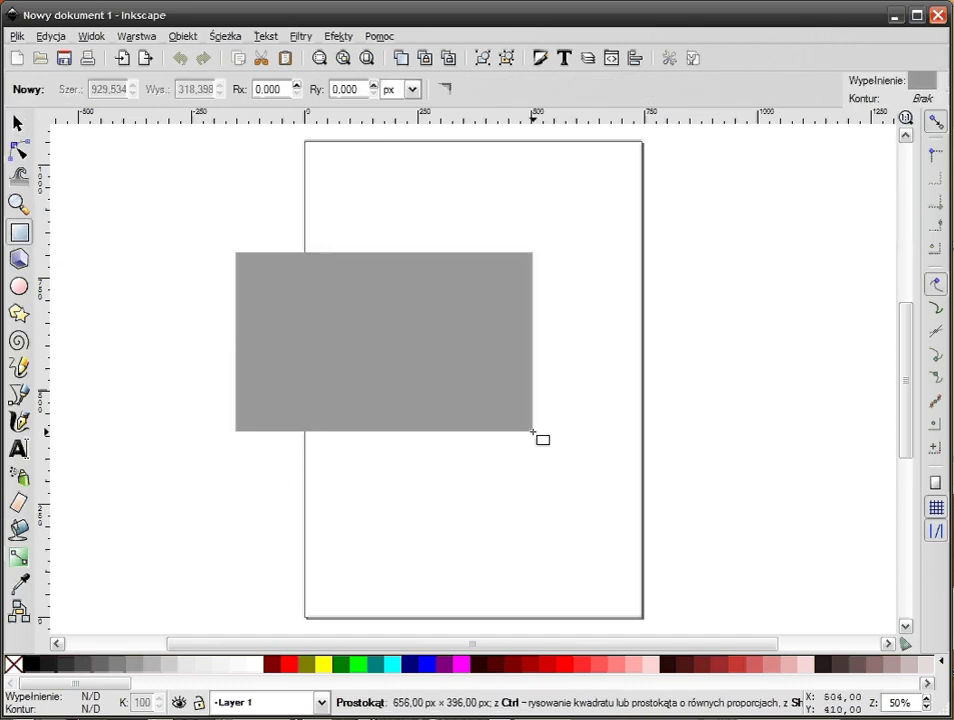
{"action": "left_click", "coordinate": [31, 663]}
{"action": "left_click", "coordinate": [19, 558]}
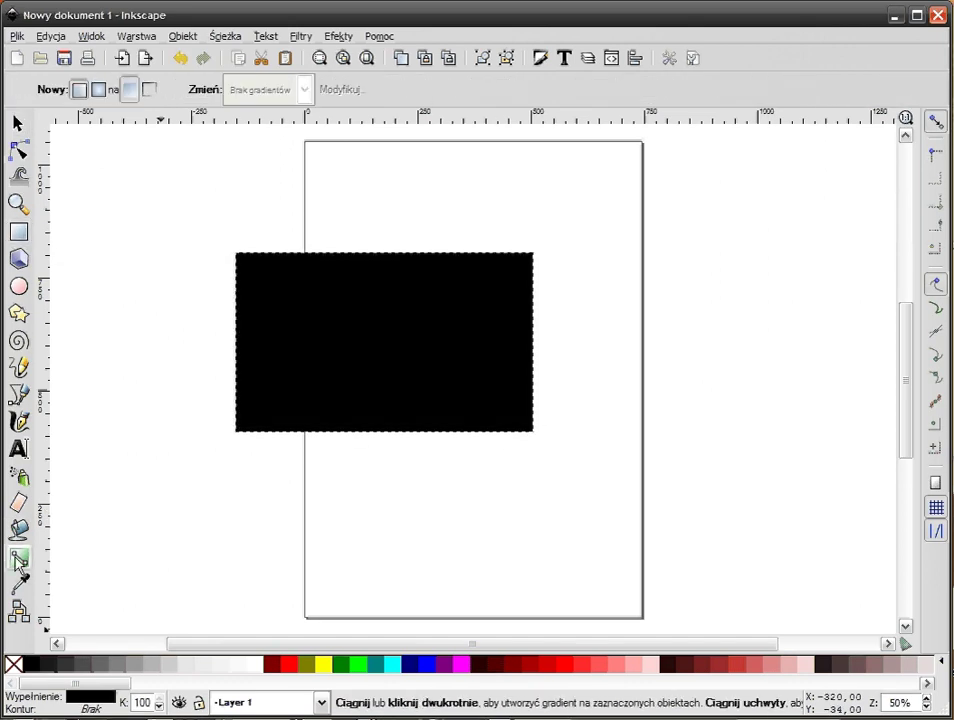
{"action": "mouse_move", "coordinate": [304, 298]}
{"action": "left_mouse_down"}
{"action": "mouse_move", "coordinate": [353, 351]}
{"action": "mouse_move", "coordinate": [437, 401]}
{"action": "left_mouse_up"}
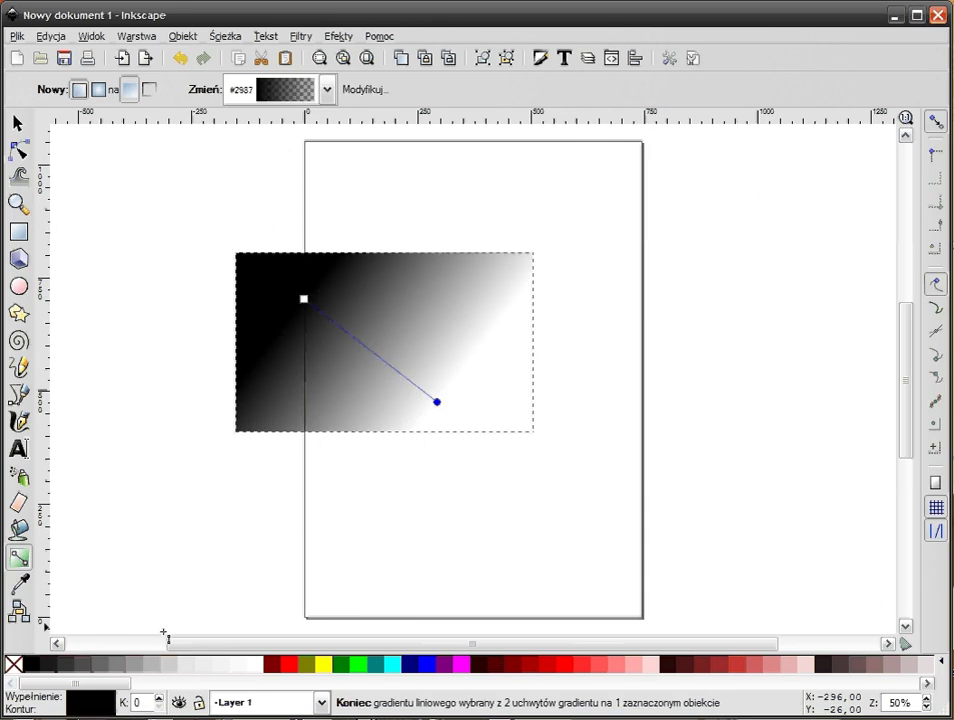
- Try a stretched radial gradient on the trial rectangle, then delete the rectangle
{"action": "left_click", "coordinate": [99, 90]}
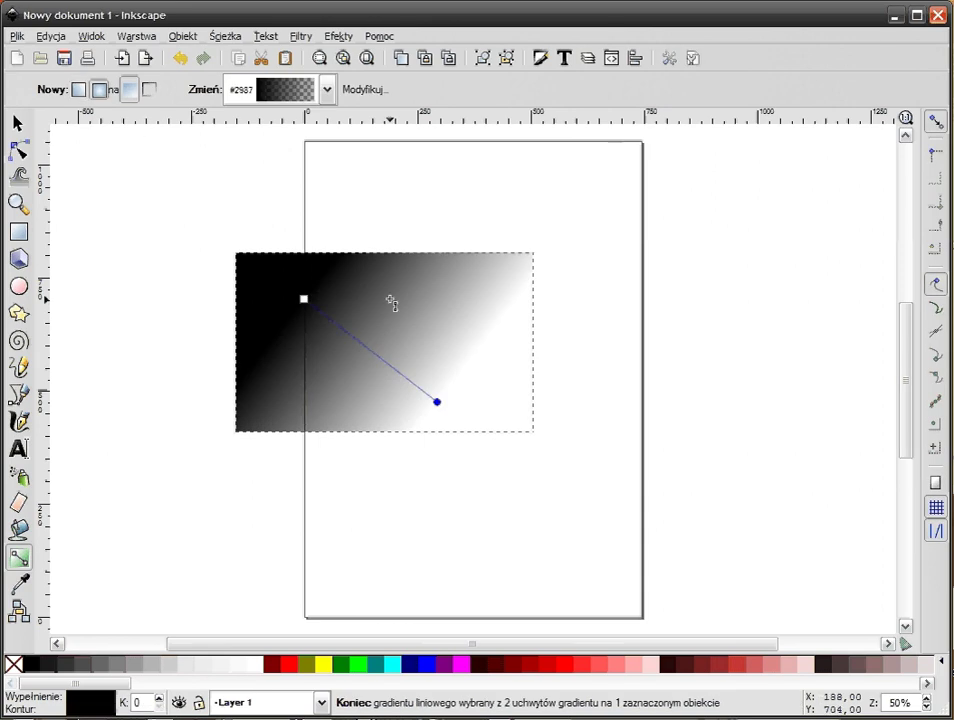
{"action": "left_click_drag", "start_coordinate": [390, 298], "coordinate": [462, 352]}
{"action": "left_click_drag", "start_coordinate": [336, 370], "coordinate": [311, 405]}
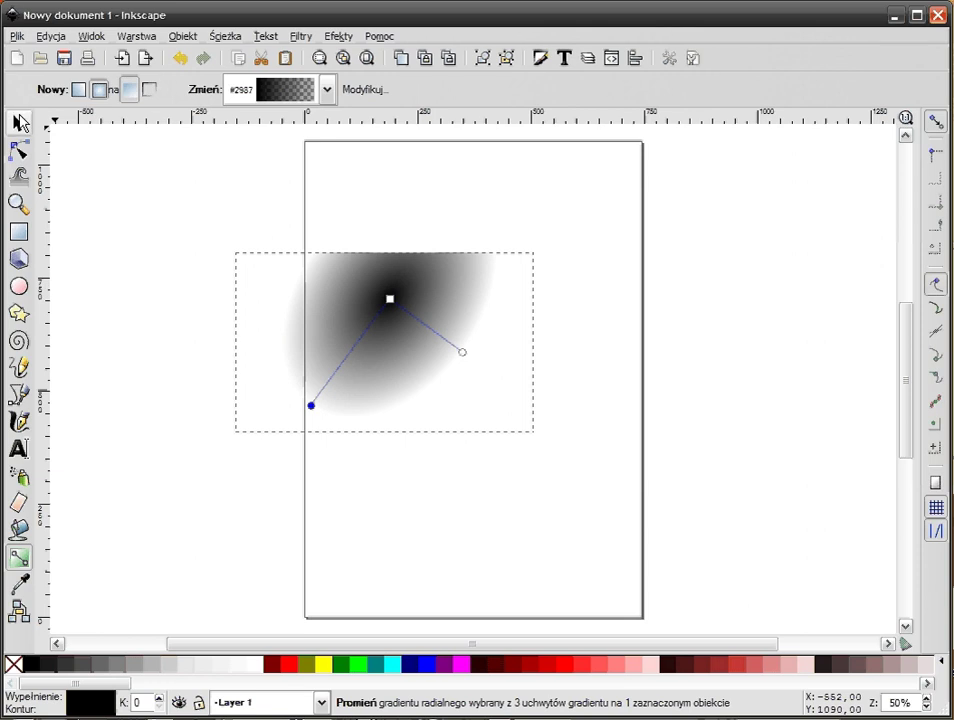
{"action": "left_click", "coordinate": [19, 122]}
{"action": "key", "text": "Delete"}
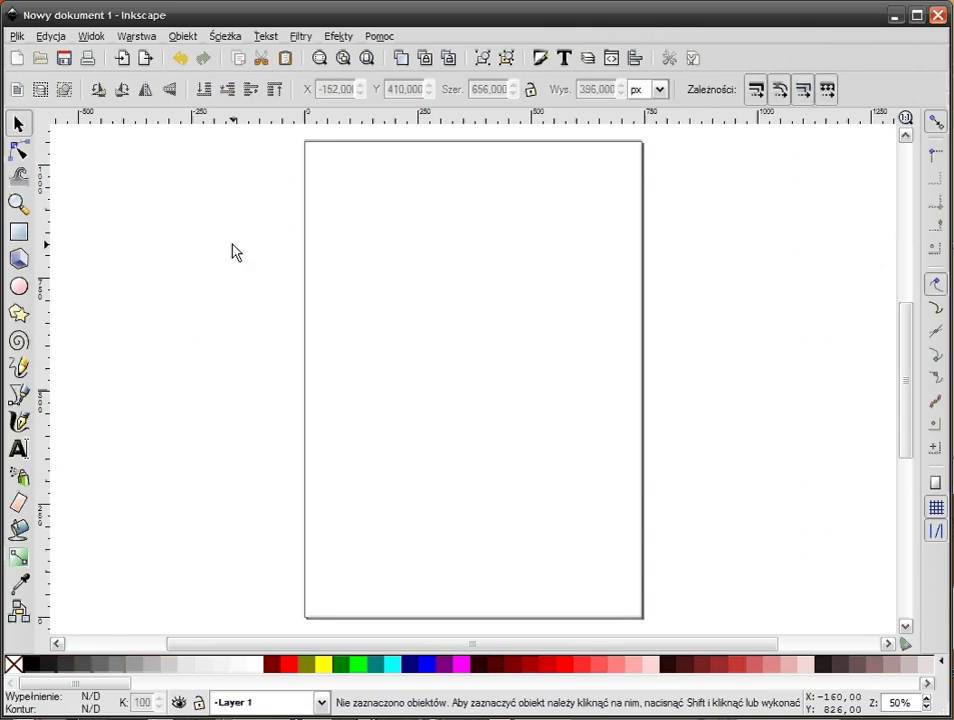
- Draw the 622 × 344 px solid black rectangle across the middle of the page
{"action": "left_click", "coordinate": [19, 231]}
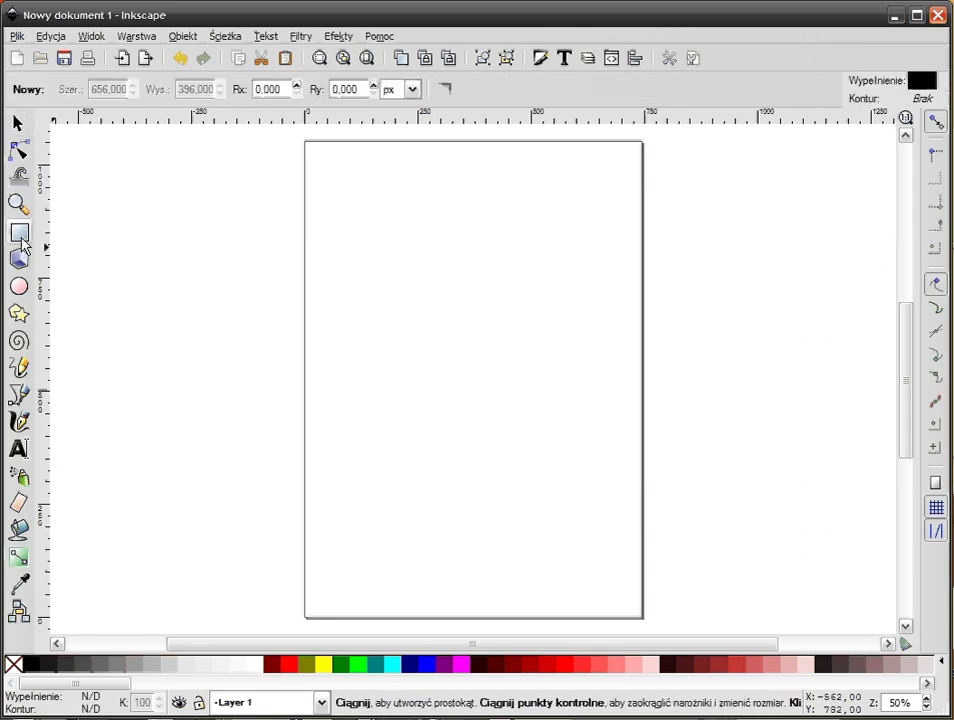
{"action": "left_click_drag", "start_coordinate": [329, 292], "coordinate": [611, 447]}
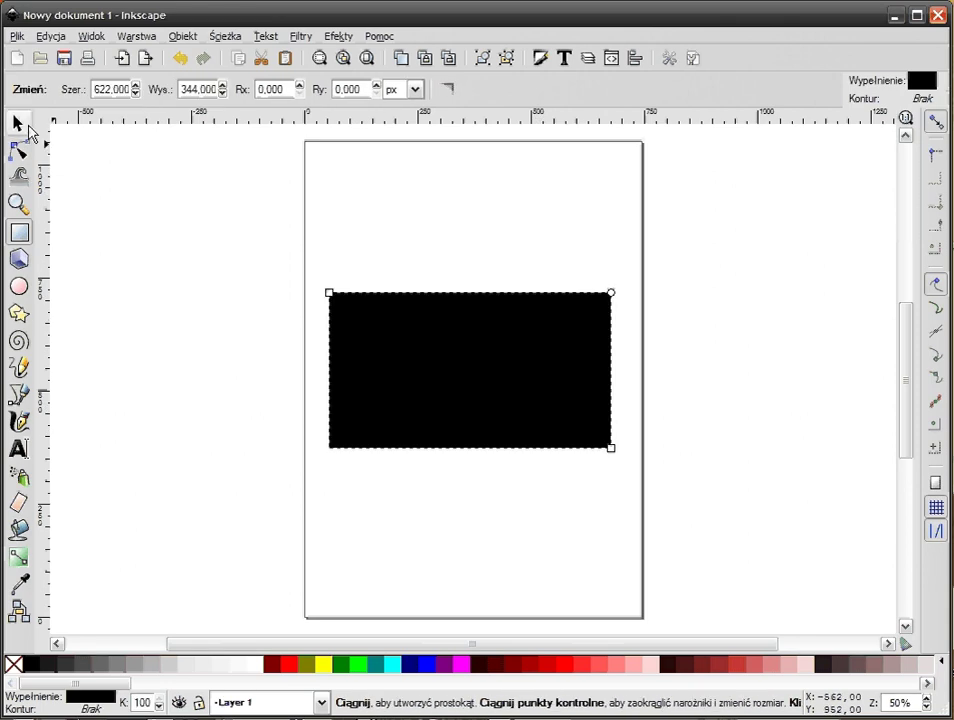
{"action": "left_click", "coordinate": [17, 123]}
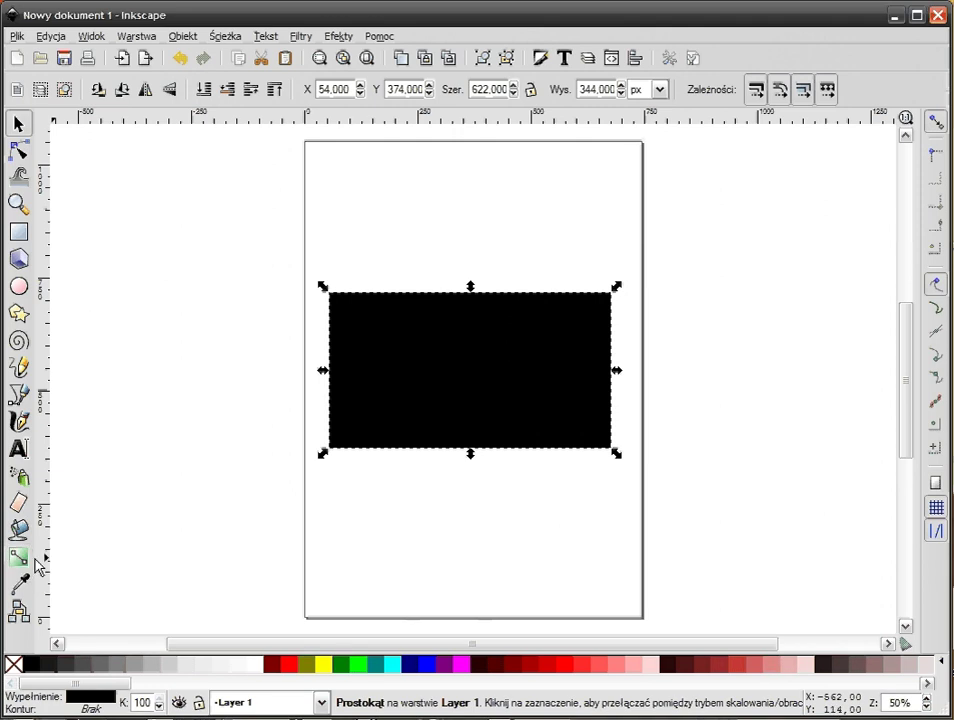
{"action": "left_click", "coordinate": [18, 557]}
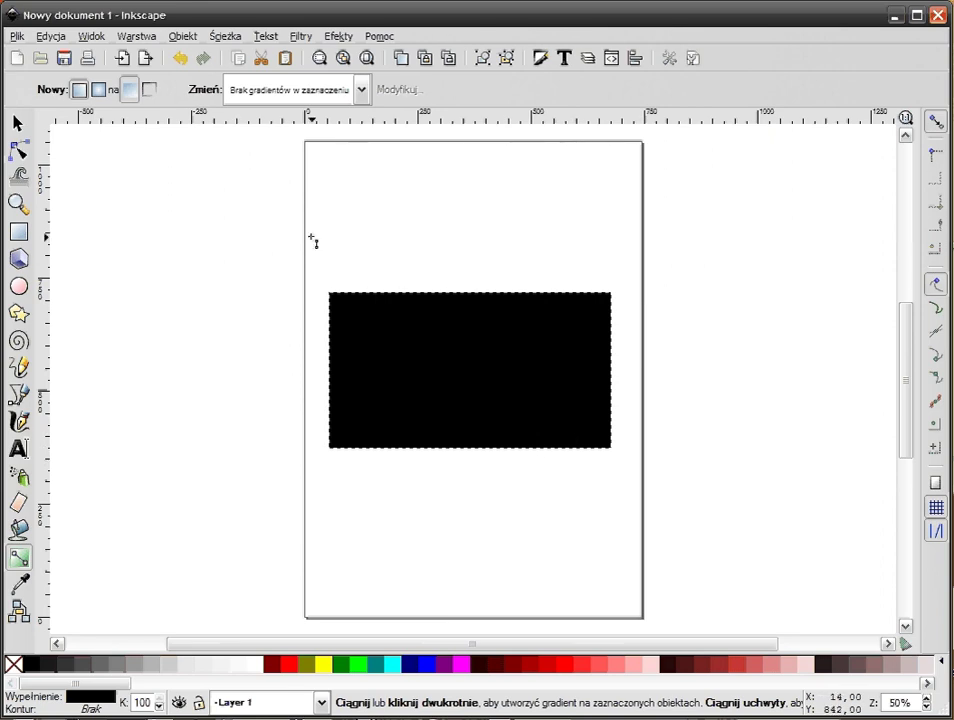
{"action": "key", "text": "s"}
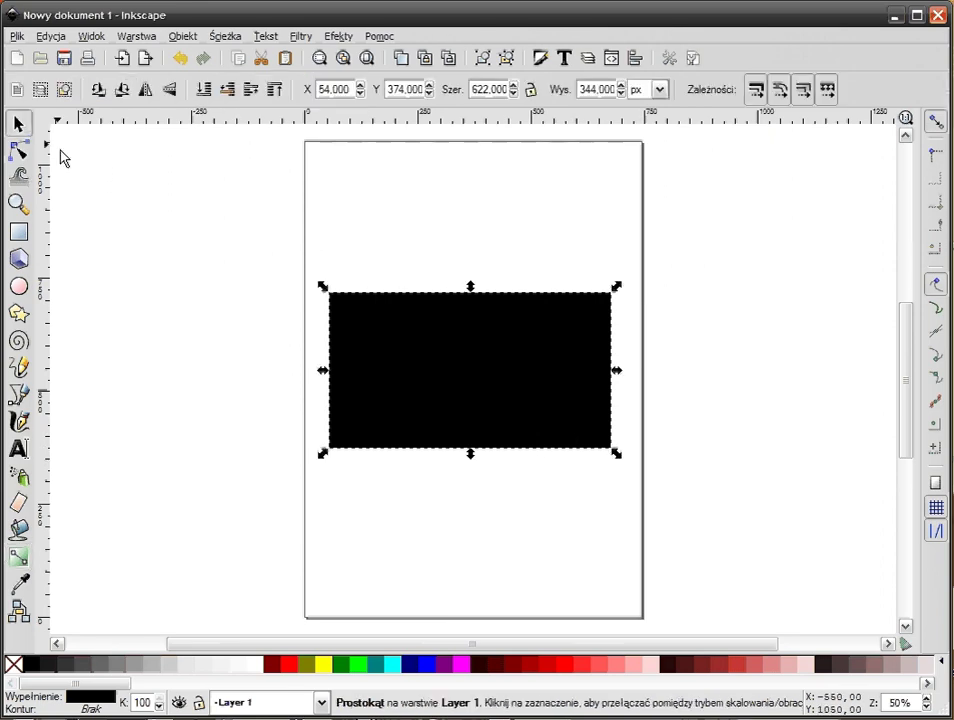
{"action": "left_click", "coordinate": [453, 371]}
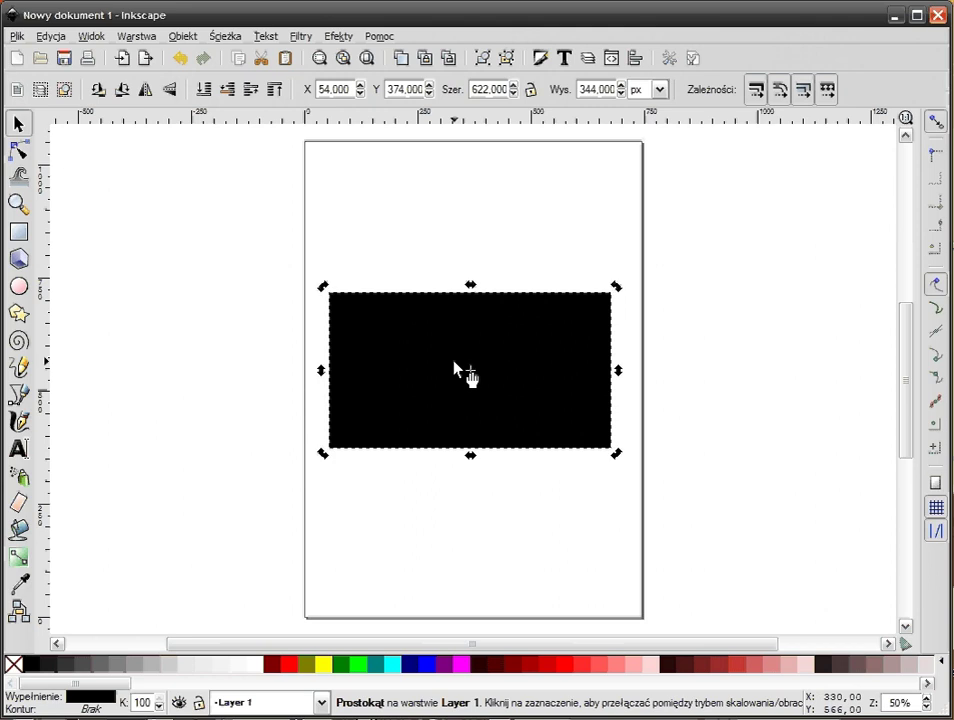
- Drag a black-to-white linear gradient from the rectangle's top-left to its bottom-right corner
{"action": "left_click", "coordinate": [17, 558]}
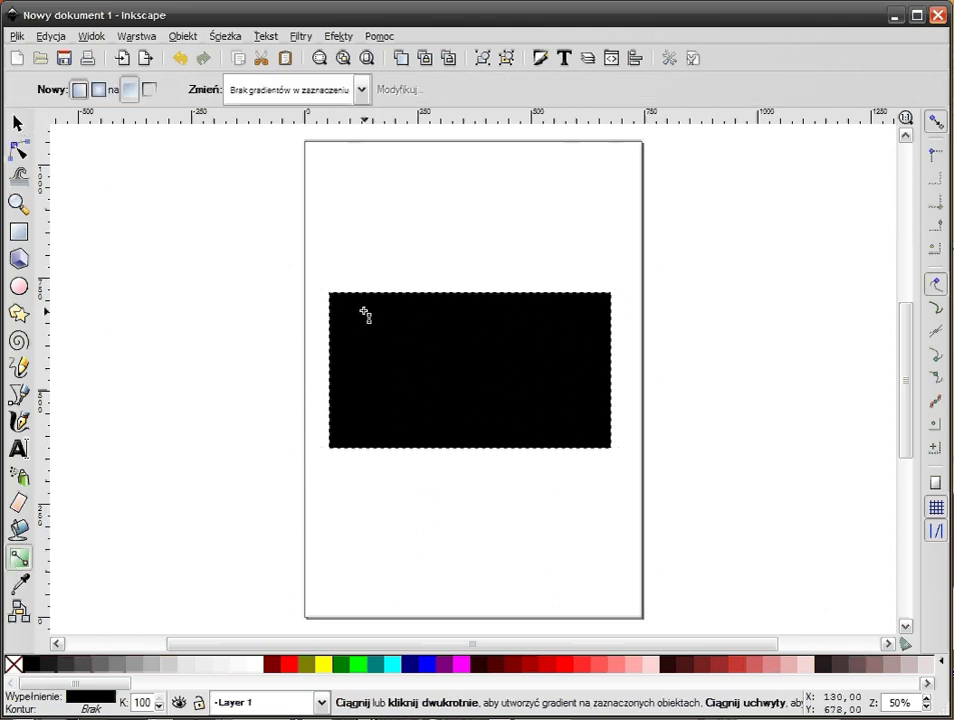
{"action": "mouse_move", "coordinate": [358, 311]}
{"action": "left_mouse_down"}
{"action": "mouse_move", "coordinate": [578, 399]}
{"action": "mouse_move", "coordinate": [533, 423]}
{"action": "mouse_move", "coordinate": [580, 435]}
{"action": "left_mouse_up"}
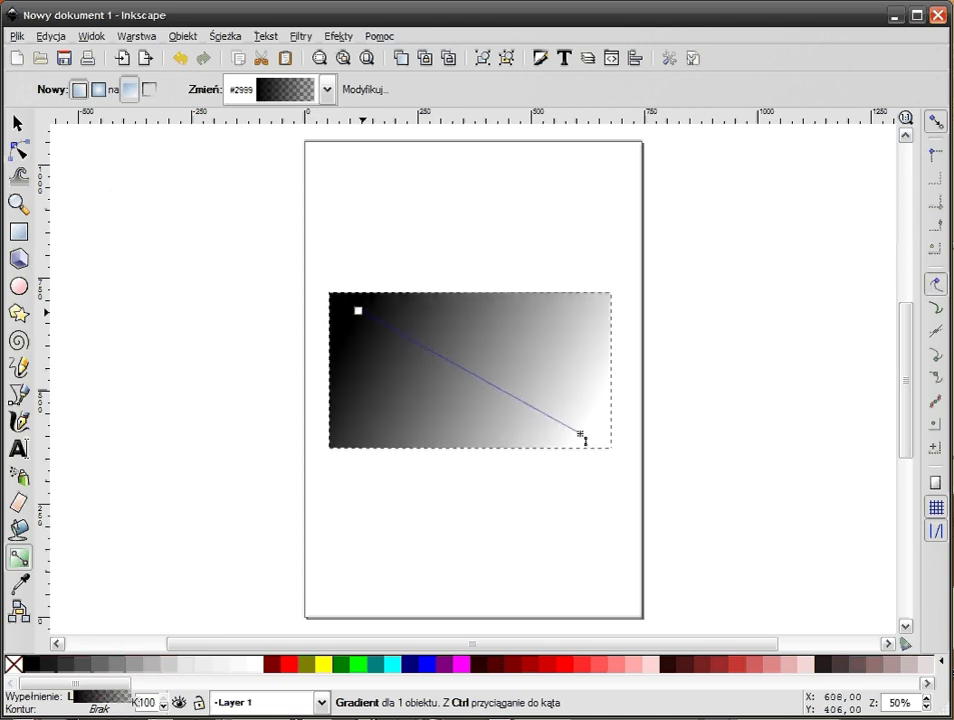
{"action": "left_click_drag", "start_coordinate": [580, 435], "coordinate": [578, 427]}
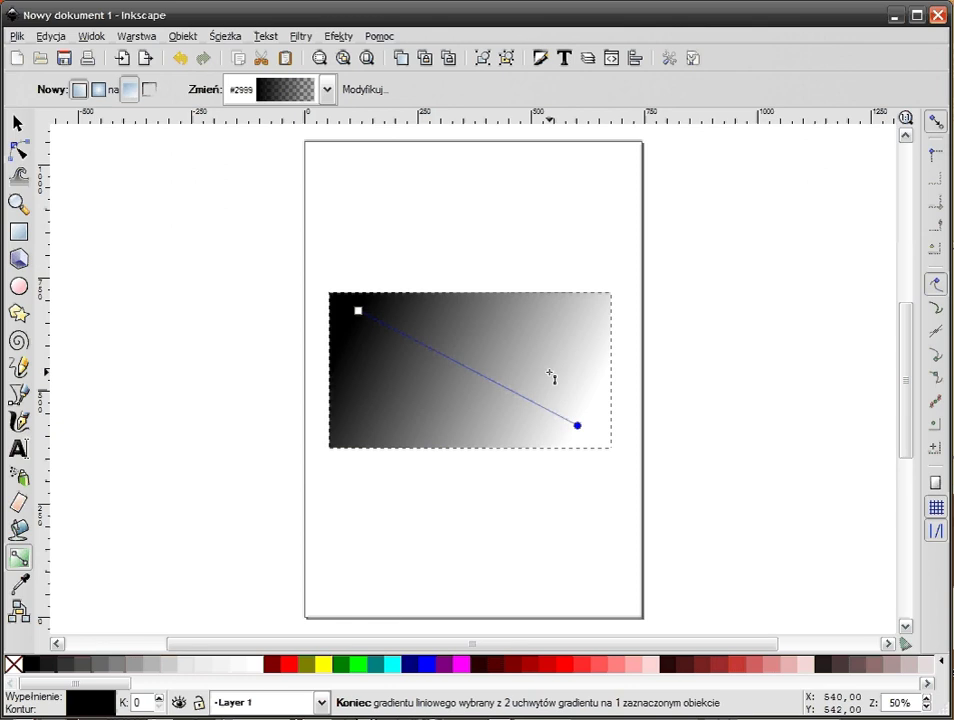
{"action": "left_click", "coordinate": [359, 311]}
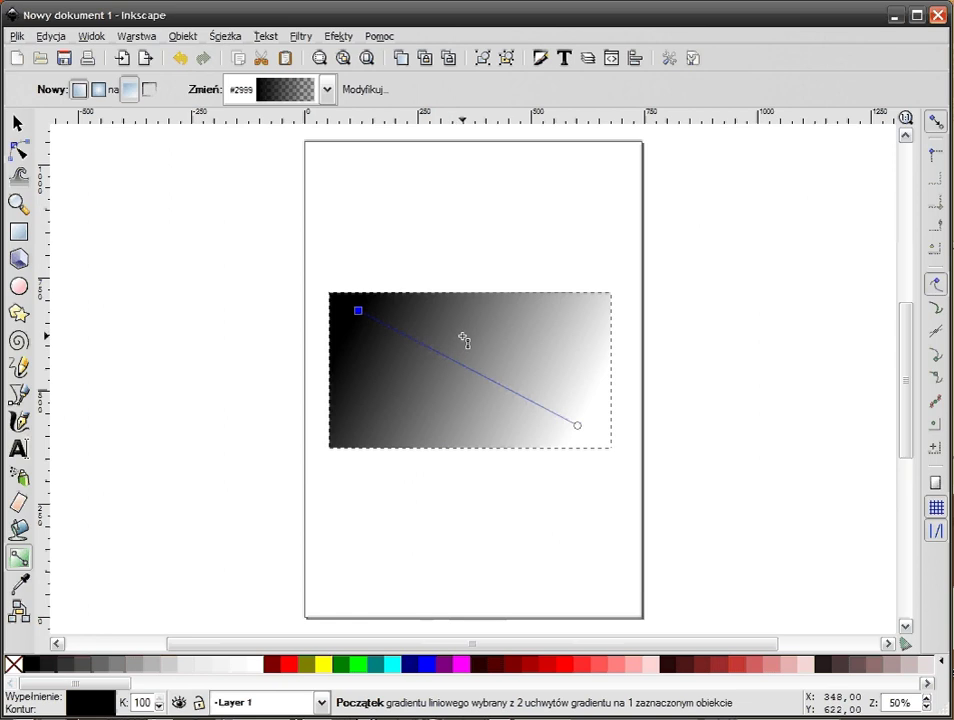
{"action": "left_click", "coordinate": [17, 123]}
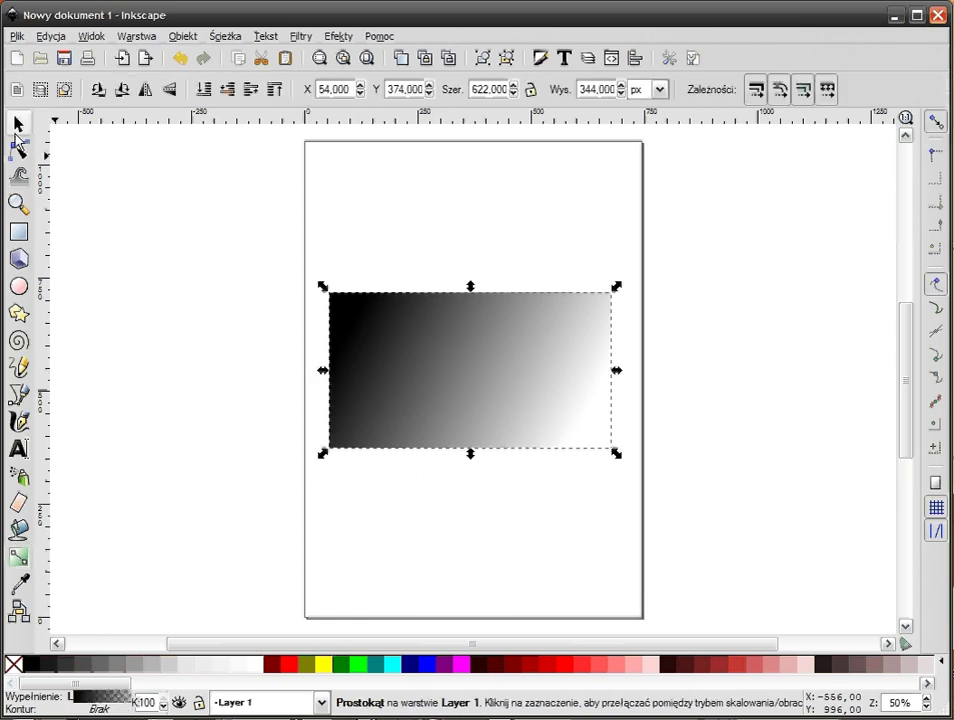
{"action": "left_click", "coordinate": [18, 231]}
{"action": "left_click_drag", "start_coordinate": [516, 541], "coordinate": [762, 470]}
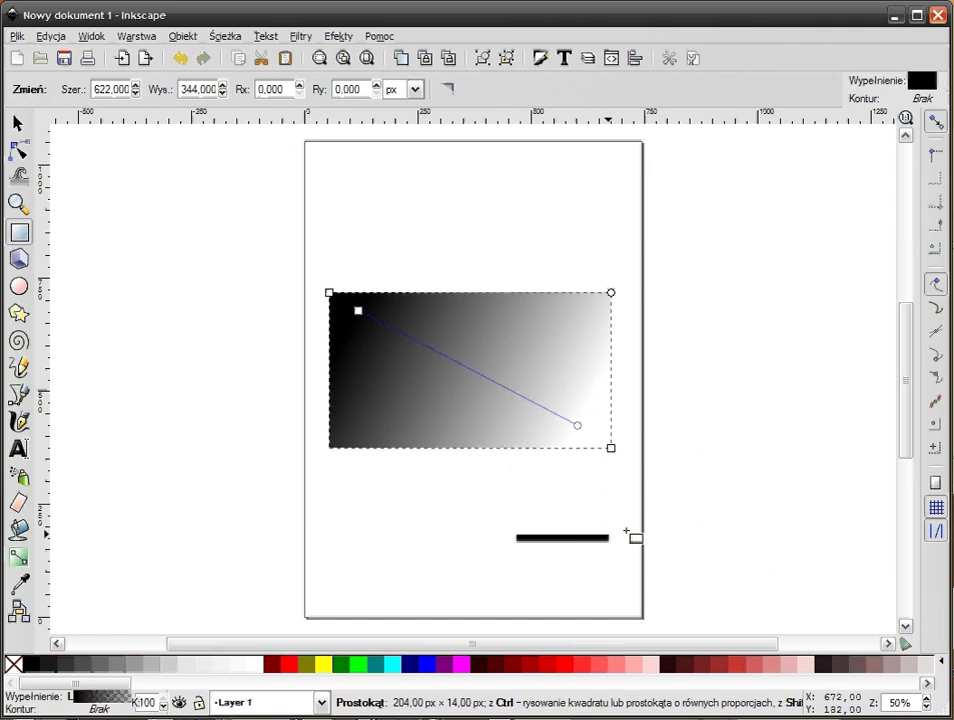
{"action": "left_click", "coordinate": [563, 661]}
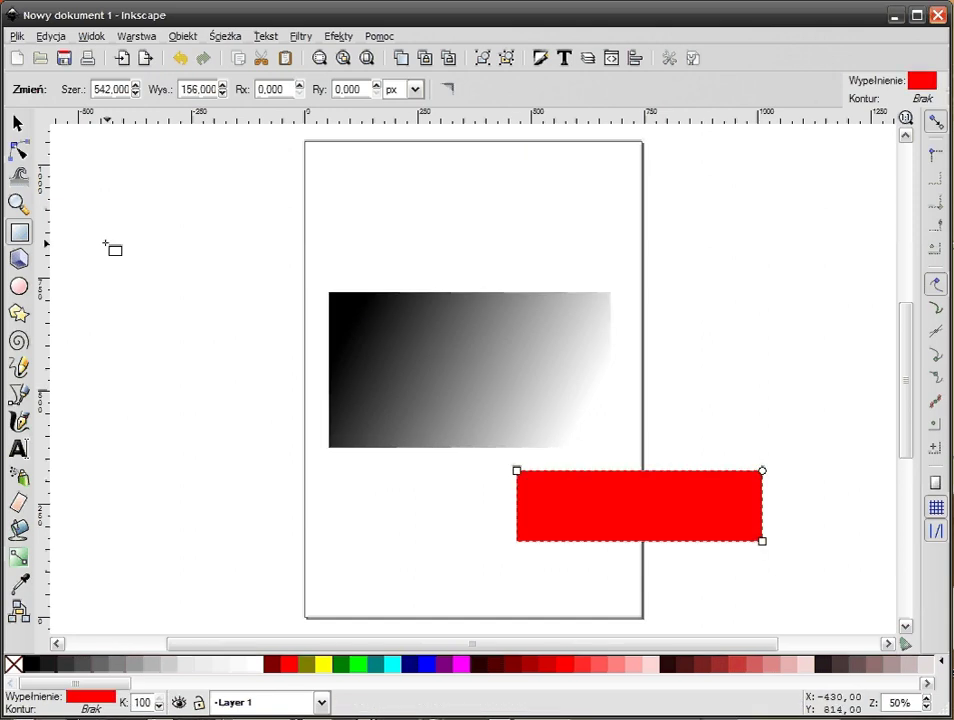
{"action": "left_click", "coordinate": [17, 123]}
{"action": "left_click_drag", "start_coordinate": [617, 510], "coordinate": [589, 413]}
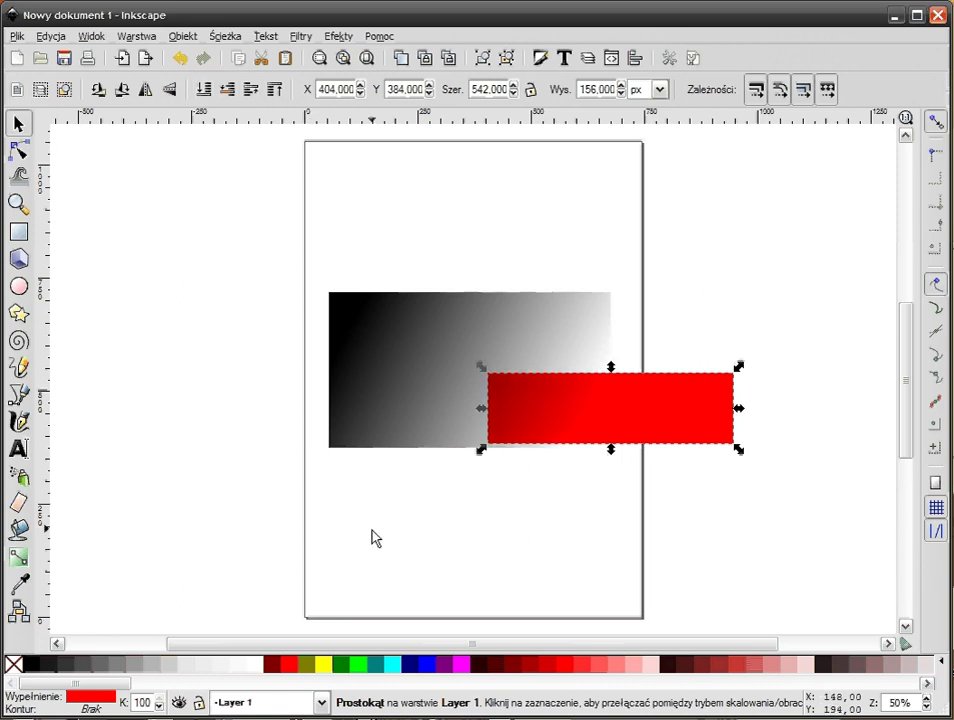
{"action": "left_click_drag", "start_coordinate": [705, 436], "coordinate": [698, 478]}
{"action": "left_click", "coordinate": [700, 485]}
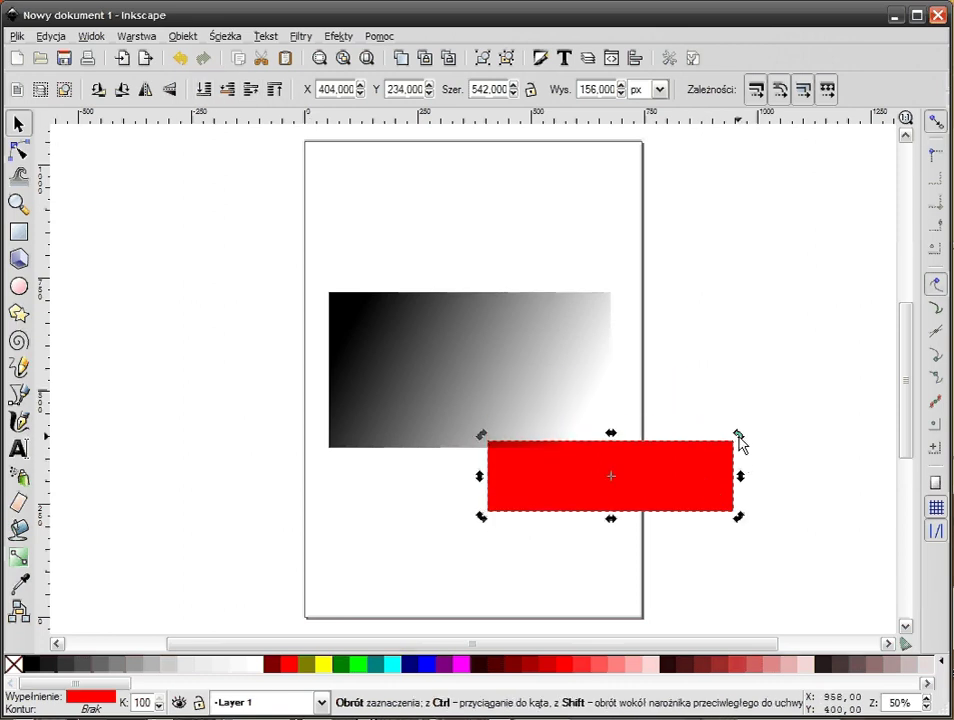
{"action": "left_click_drag", "start_coordinate": [741, 441], "coordinate": [655, 593]}
{"action": "left_click", "coordinate": [611, 569]}
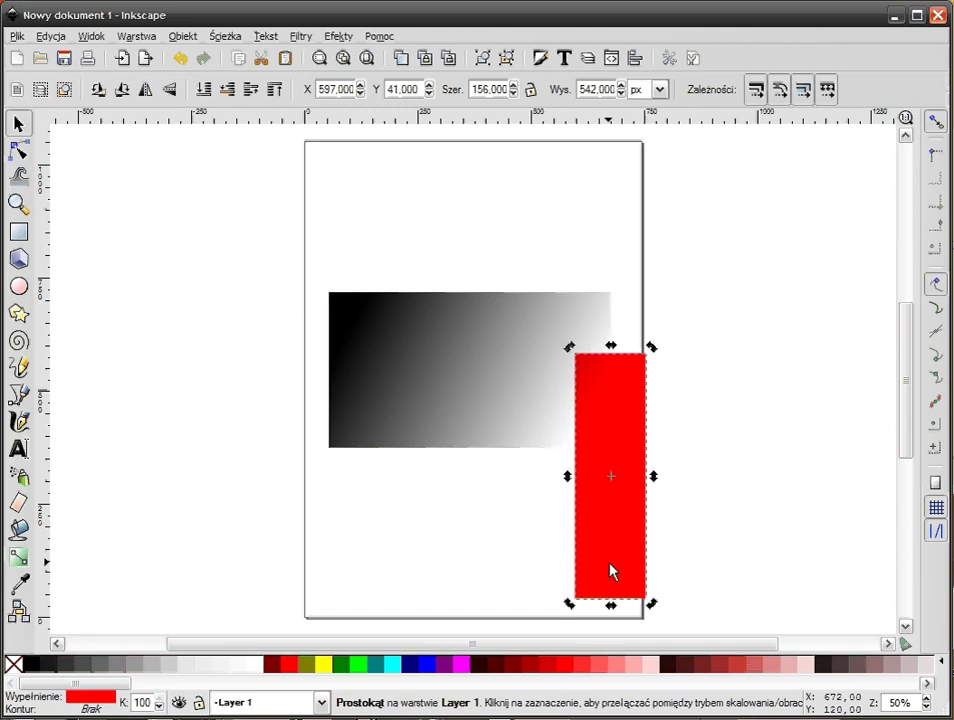
{"action": "key", "text": "r"}
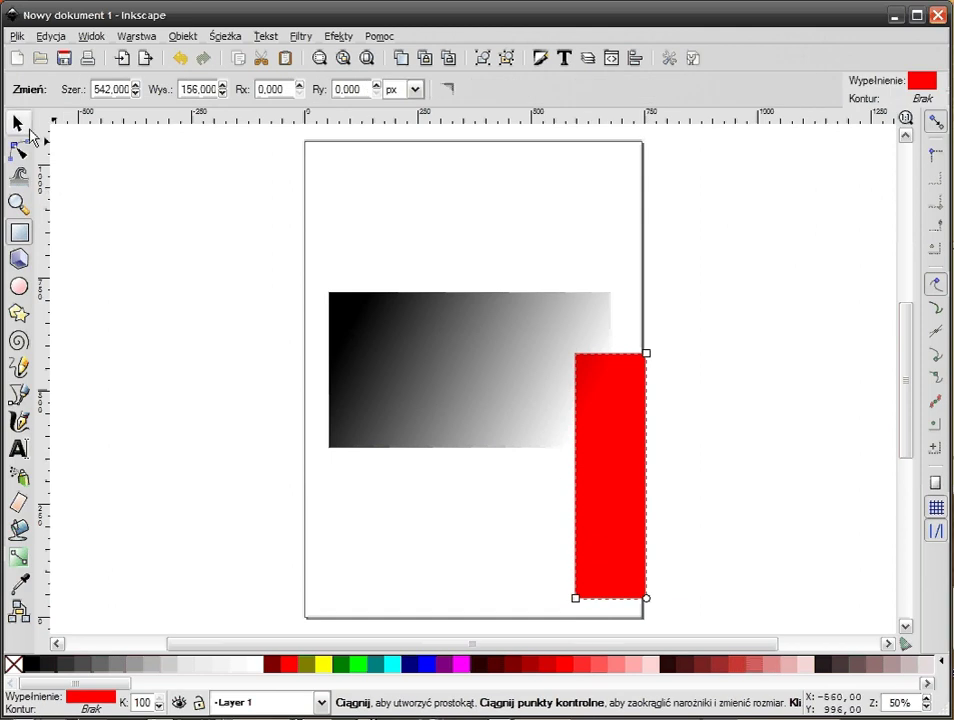
{"action": "left_click", "coordinate": [17, 123]}
{"action": "mouse_move", "coordinate": [624, 566]}
{"action": "left_mouse_down"}
{"action": "mouse_move", "coordinate": [588, 515]}
{"action": "mouse_move", "coordinate": [369, 470]}
{"action": "left_mouse_up"}
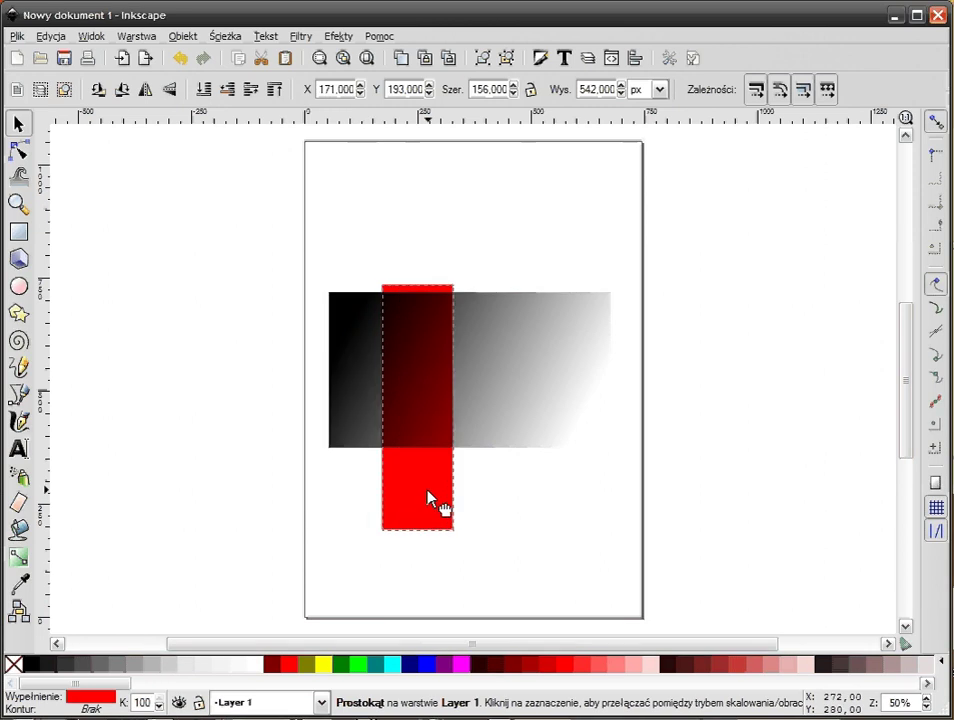
{"action": "mouse_move", "coordinate": [369, 472]}
{"action": "left_mouse_down"}
{"action": "mouse_move", "coordinate": [603, 487]}
{"action": "mouse_move", "coordinate": [188, 387]}
{"action": "mouse_move", "coordinate": [192, 394]}
{"action": "left_mouse_up"}
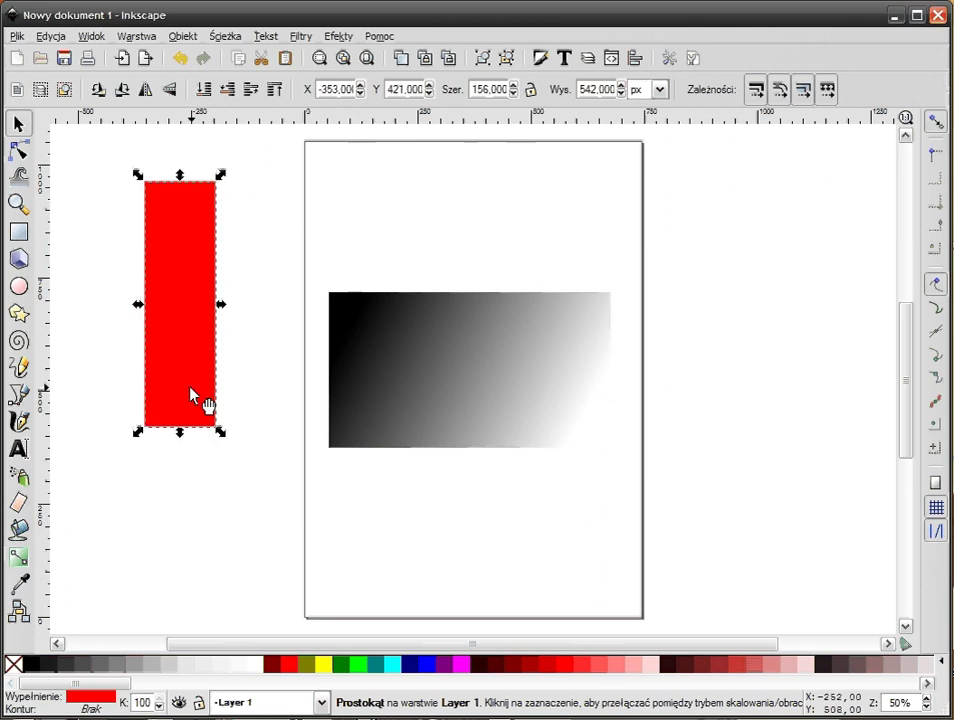
{"action": "key", "text": "Delete"}
{"action": "left_click", "coordinate": [440, 442]}
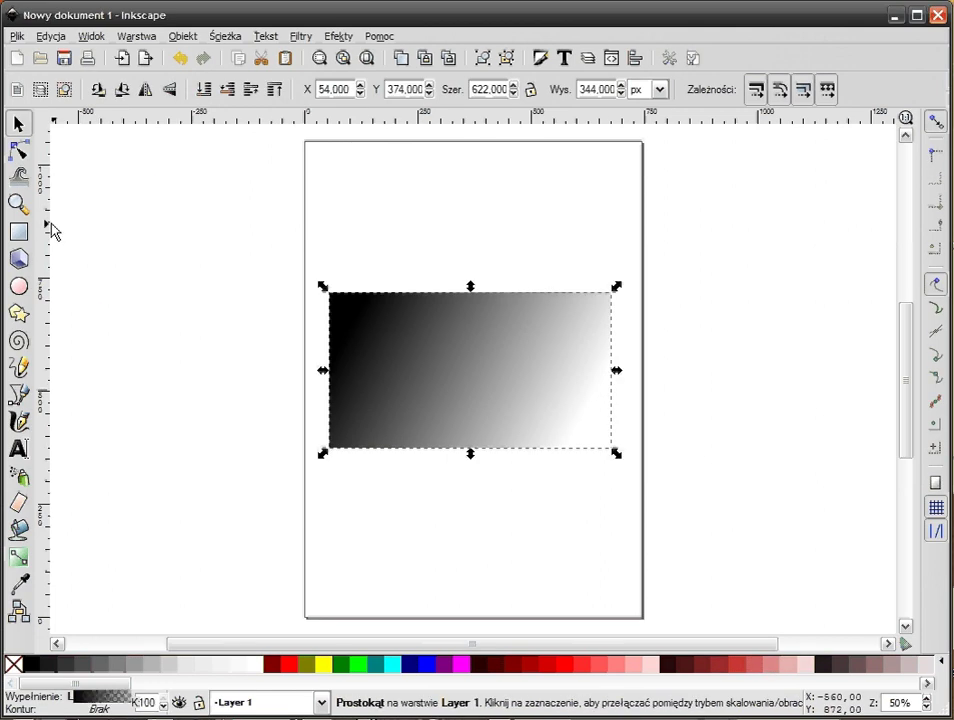
- Change the gradient's end stop colour to red
{"action": "left_click", "coordinate": [19, 150]}
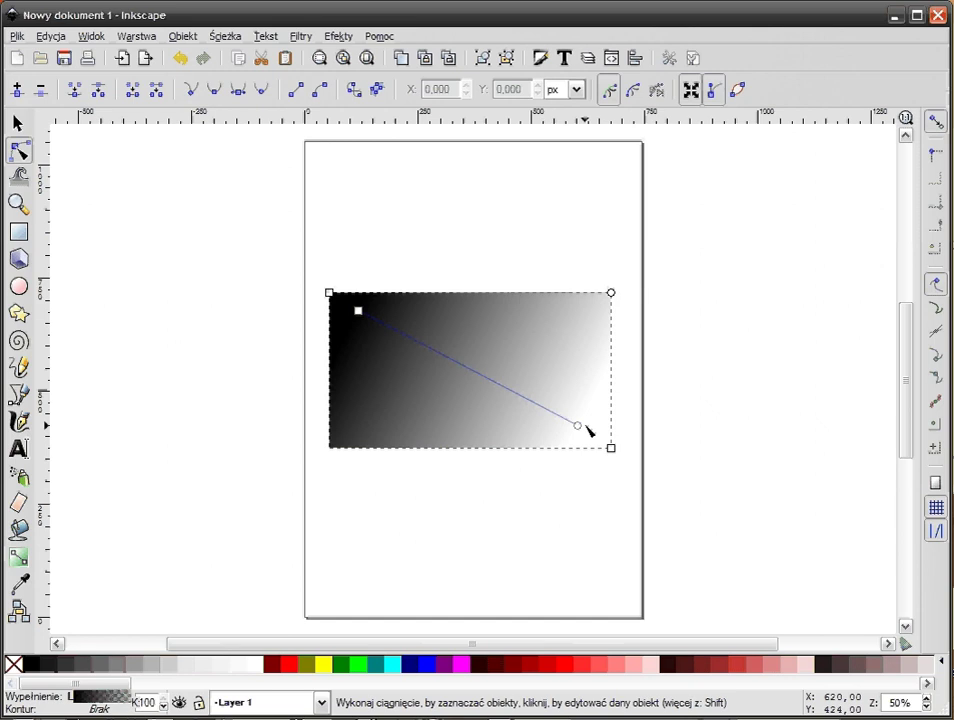
{"action": "left_click", "coordinate": [577, 425]}
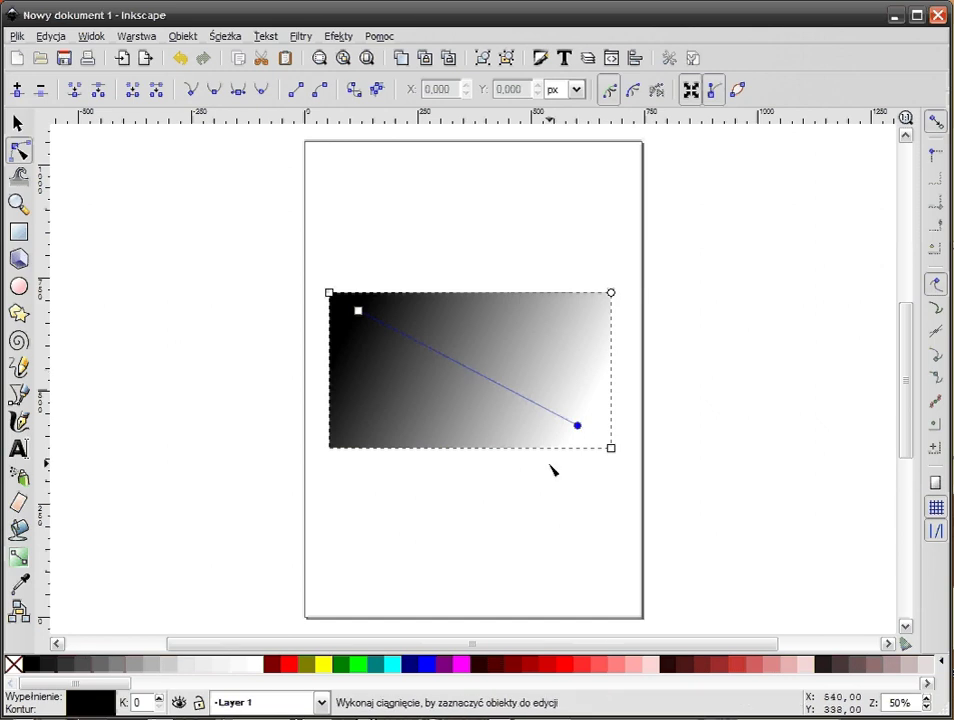
{"action": "left_click", "coordinate": [566, 664]}
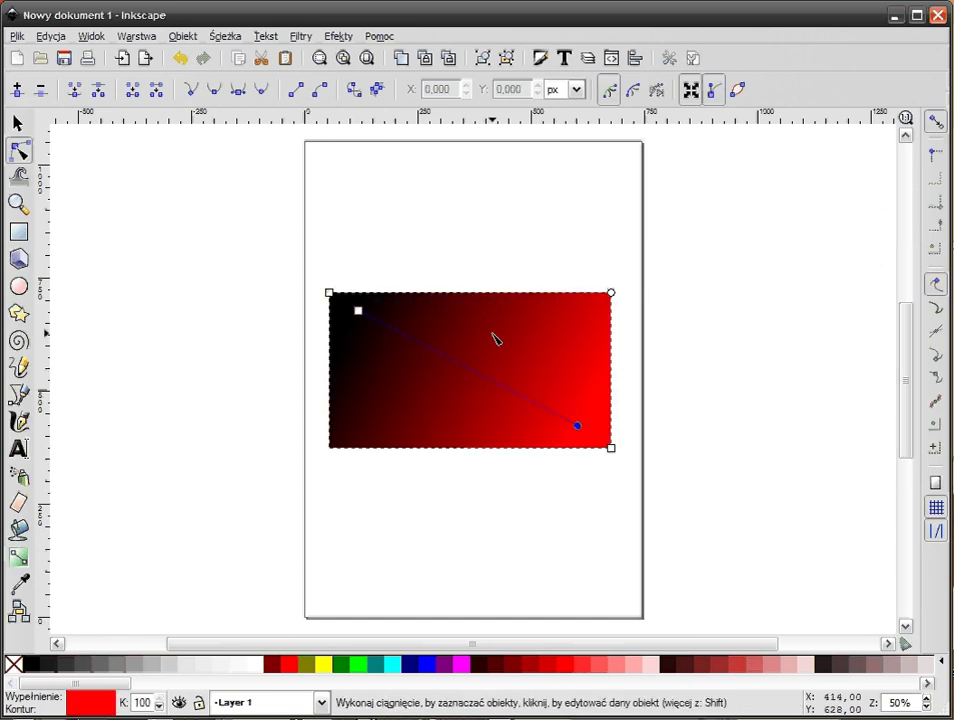
- Nudge the gradient rectangle with the arrow keys, then delete it
{"action": "left_click", "coordinate": [18, 122]}
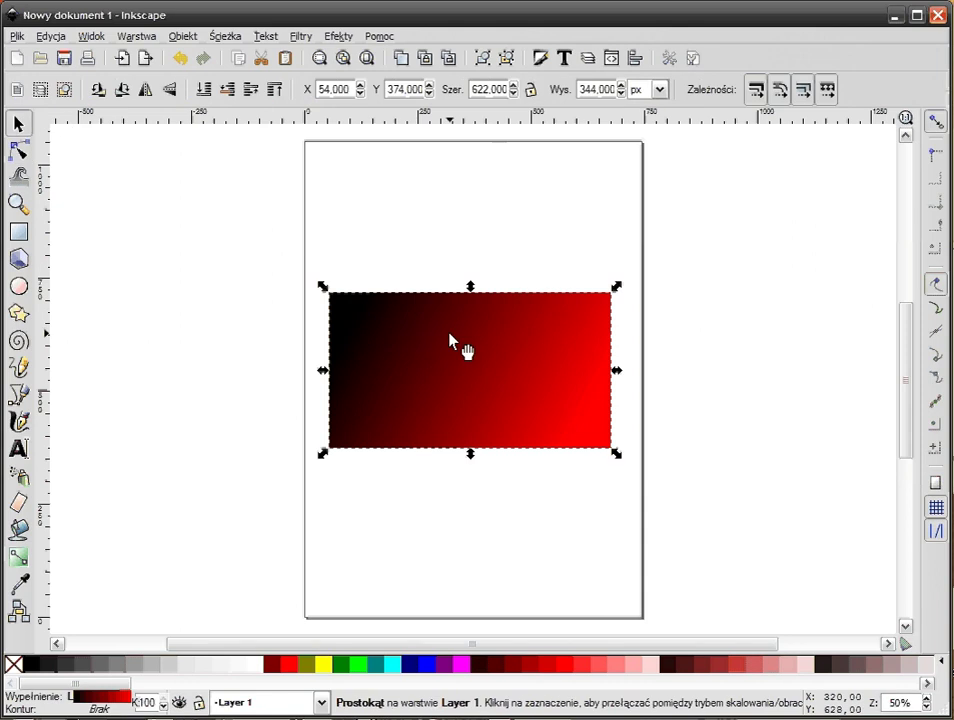
{"action": "key", "text": "Up"}
{"action": "key", "text": "Up"}
{"action": "key", "text": "Up"}
{"action": "key", "text": "Up"}
{"action": "key", "text": "Up"}
{"action": "key", "text": "Up"}
{"action": "key", "text": "Right"}
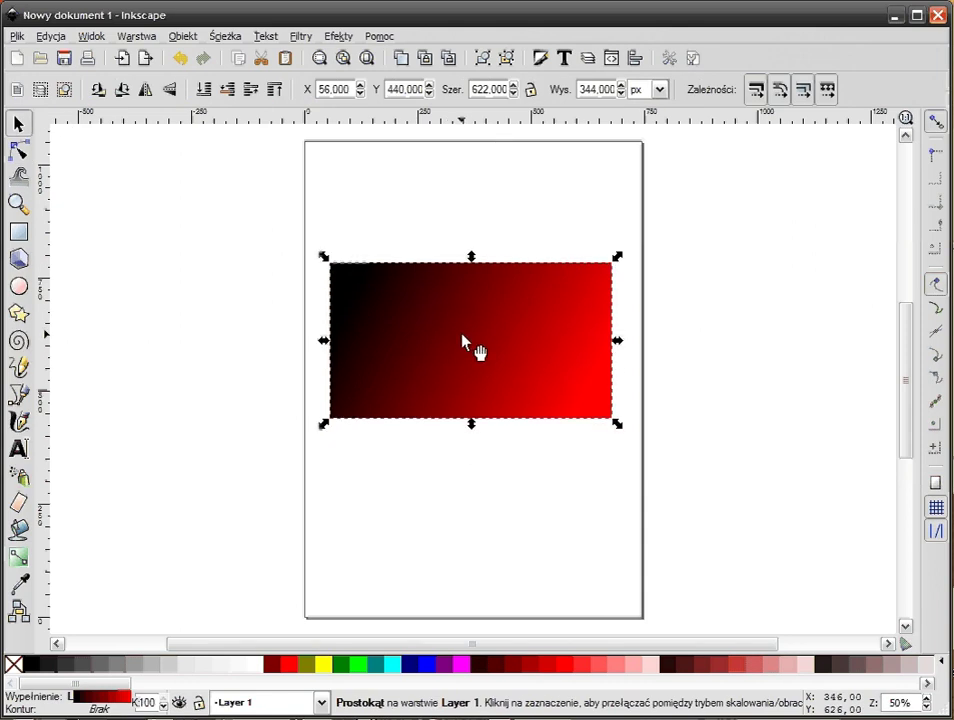
{"action": "key", "text": "Delete"}
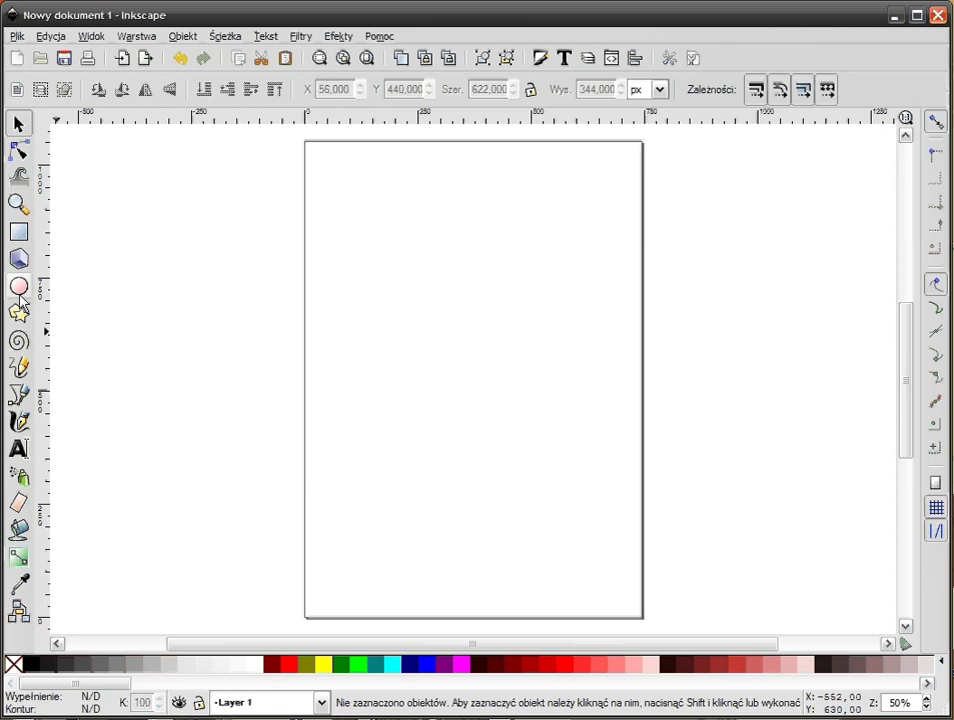
- Draw a 432 px solid red circle and move it toward the page centre
{"action": "left_click", "coordinate": [18, 286]}
{"action": "mouse_move", "coordinate": [463, 334]}
{"action": "left_mouse_down"}
{"action": "mouse_move", "coordinate": [537, 417]}
{"action": "mouse_move", "coordinate": [586, 439]}
{"action": "left_mouse_up"}
{"action": "key", "text": "s"}
{"action": "left_click_drag", "start_coordinate": [517, 330], "coordinate": [500, 366]}
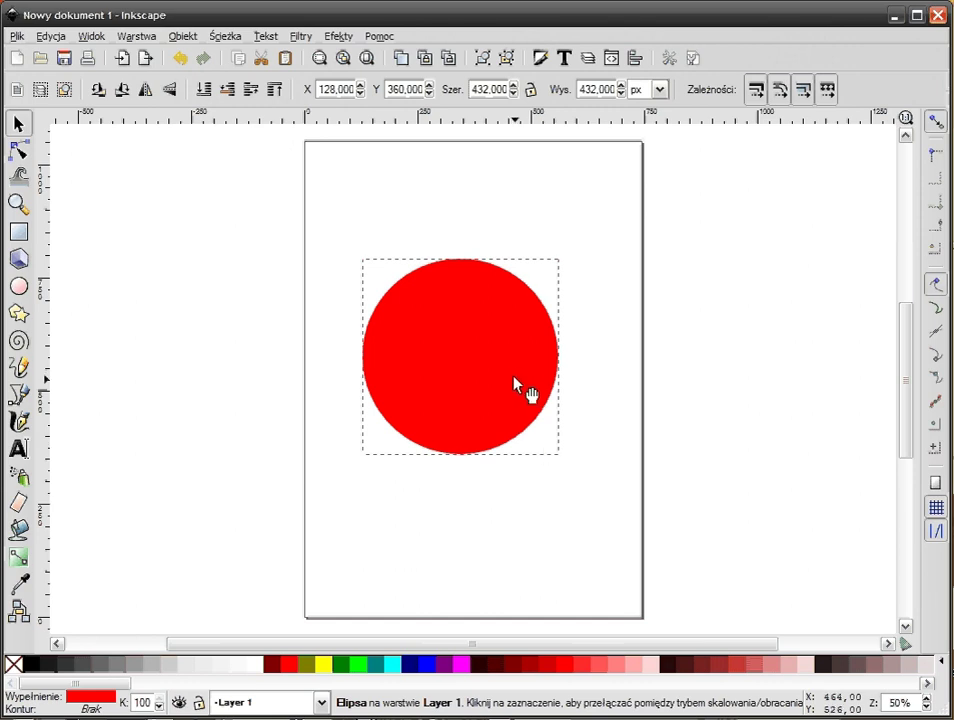
- Try a radial gradient across the circle, then undo it to keep it solid
{"action": "left_click", "coordinate": [18, 557]}
{"action": "left_click", "coordinate": [99, 89]}
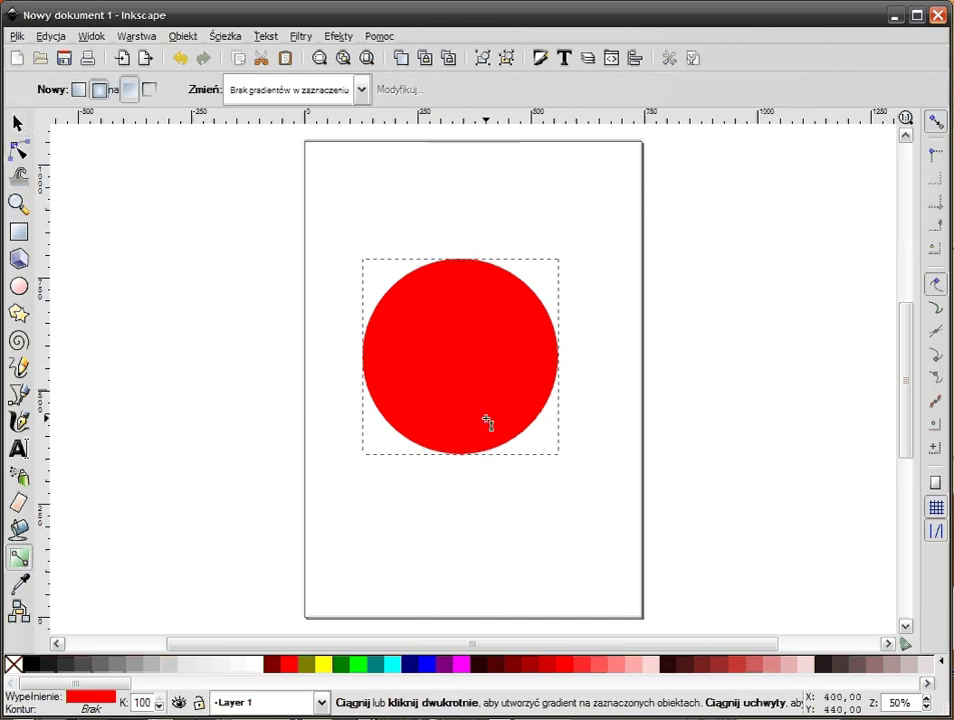
{"action": "left_click_drag", "start_coordinate": [477, 350], "coordinate": [575, 428]}
{"action": "key", "text": "ctrl+z"}
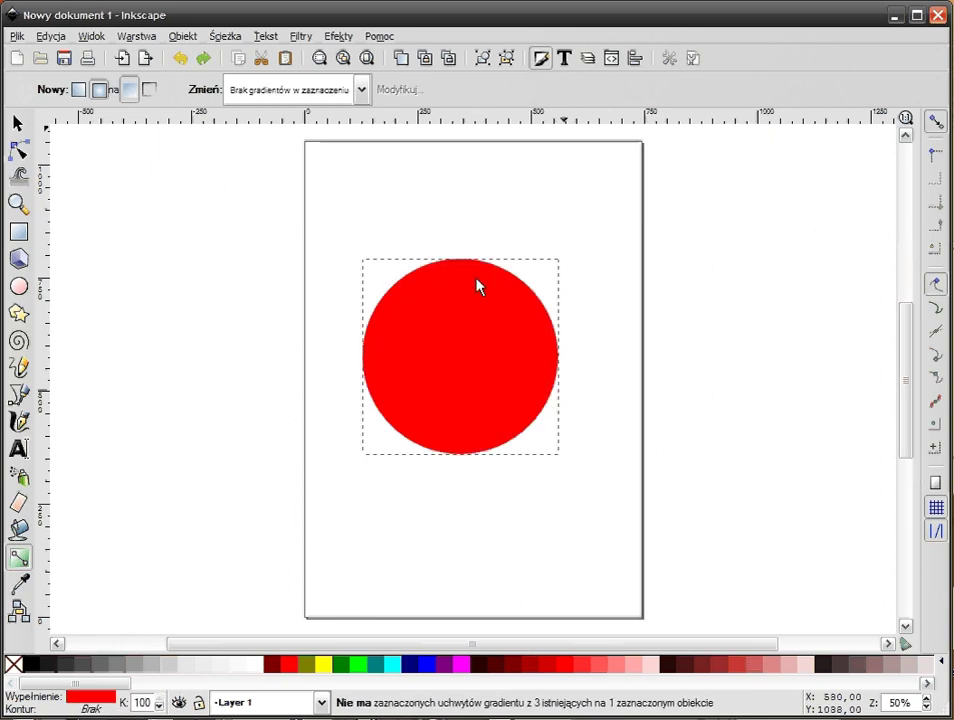
- Set the circle's fill to a radial gradient, red centre fading to transparent, in Fill and Stroke
{"action": "key", "text": "ctrl+shift+f"}
{"action": "scroll", "coordinate": [521, 537], "scroll_direction": "right", "scroll_amount": 3}
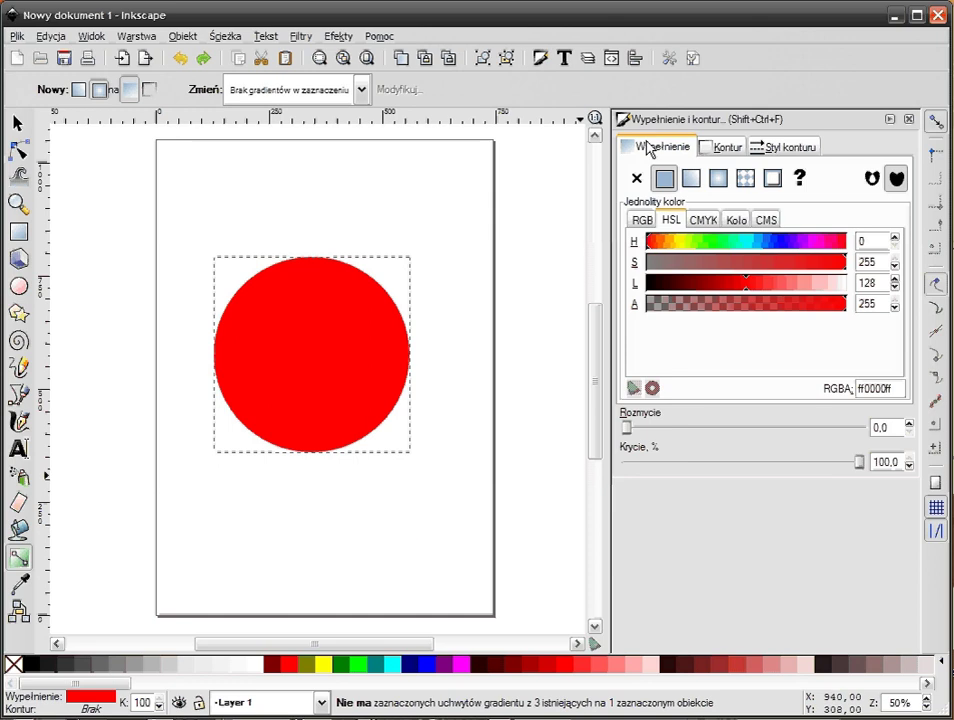
{"action": "left_click", "coordinate": [719, 184]}
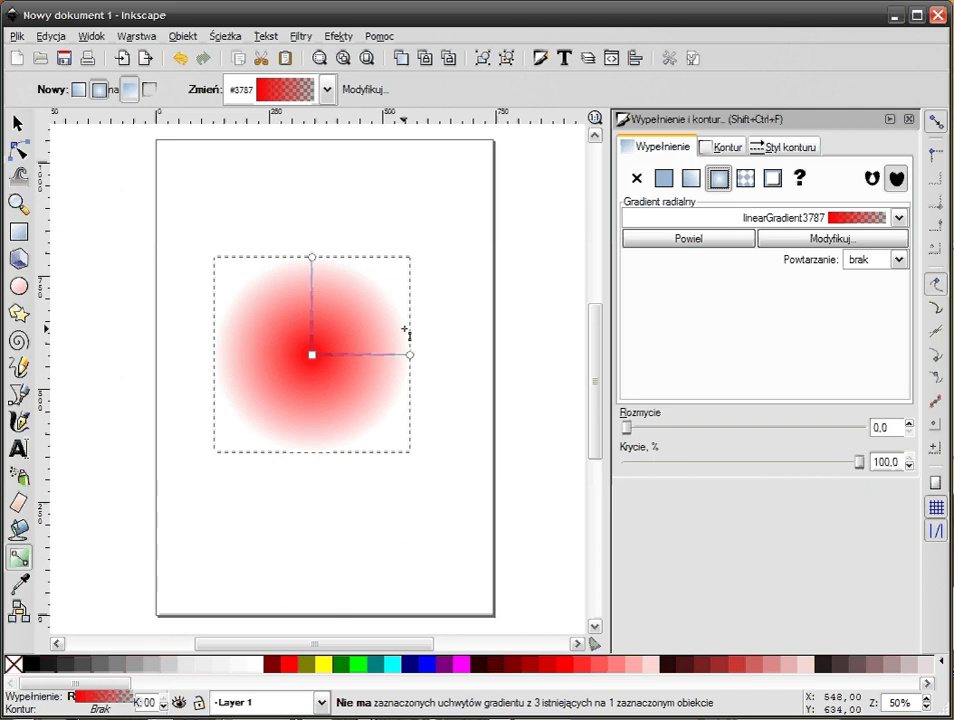
- In the gradient editor, darken the outer stop's red and make the centre stop a deeper red
{"action": "left_click", "coordinate": [899, 217]}
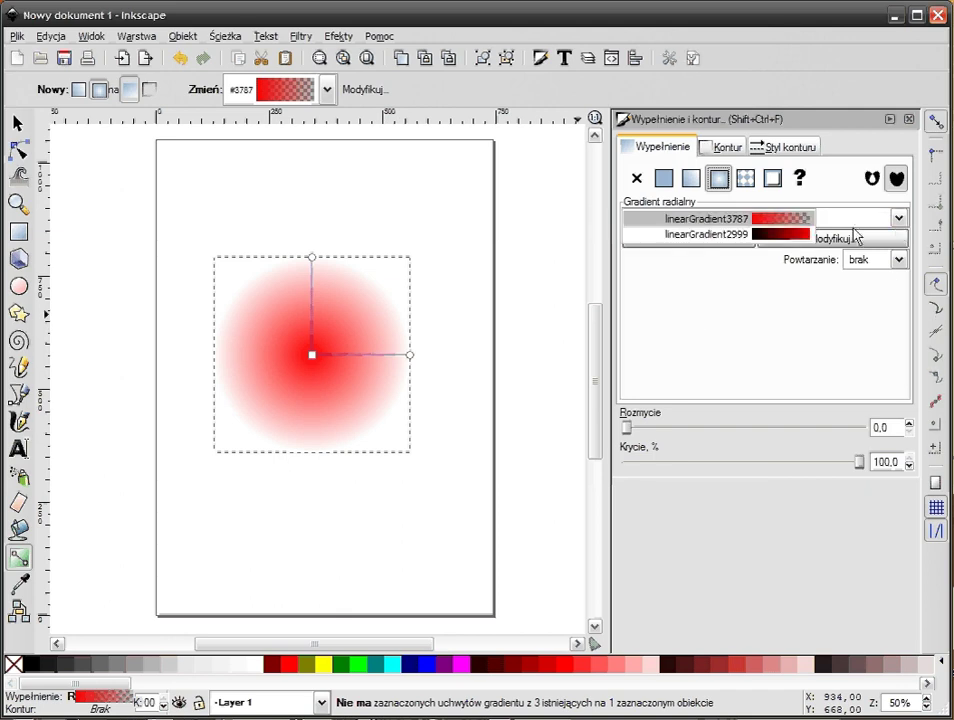
{"action": "left_click", "coordinate": [790, 219]}
{"action": "left_click", "coordinate": [900, 301]}
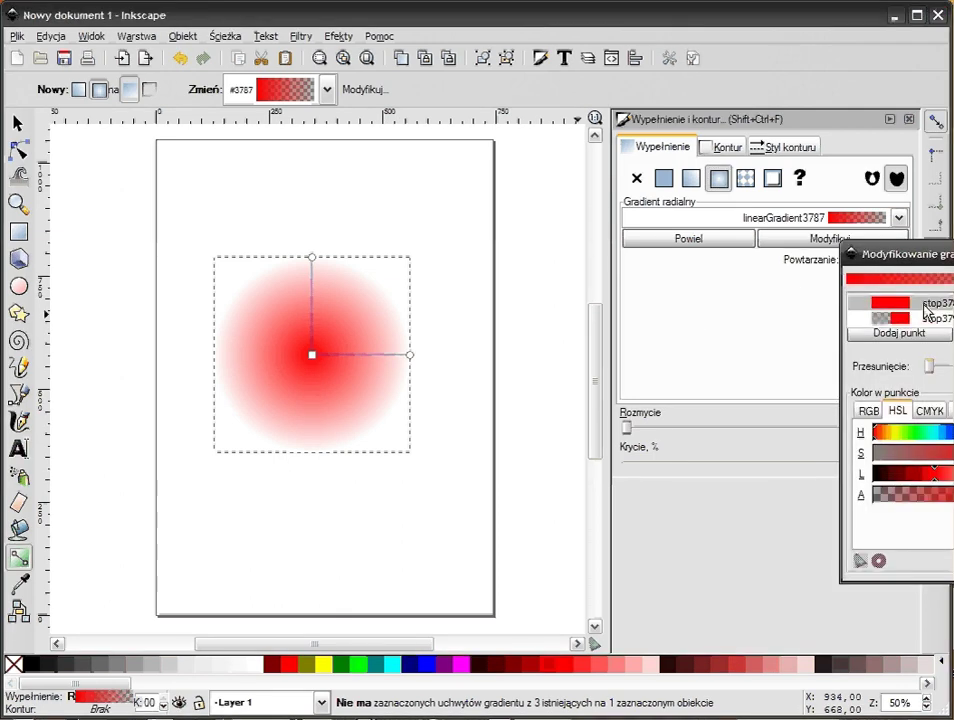
{"action": "left_click", "coordinate": [905, 318]}
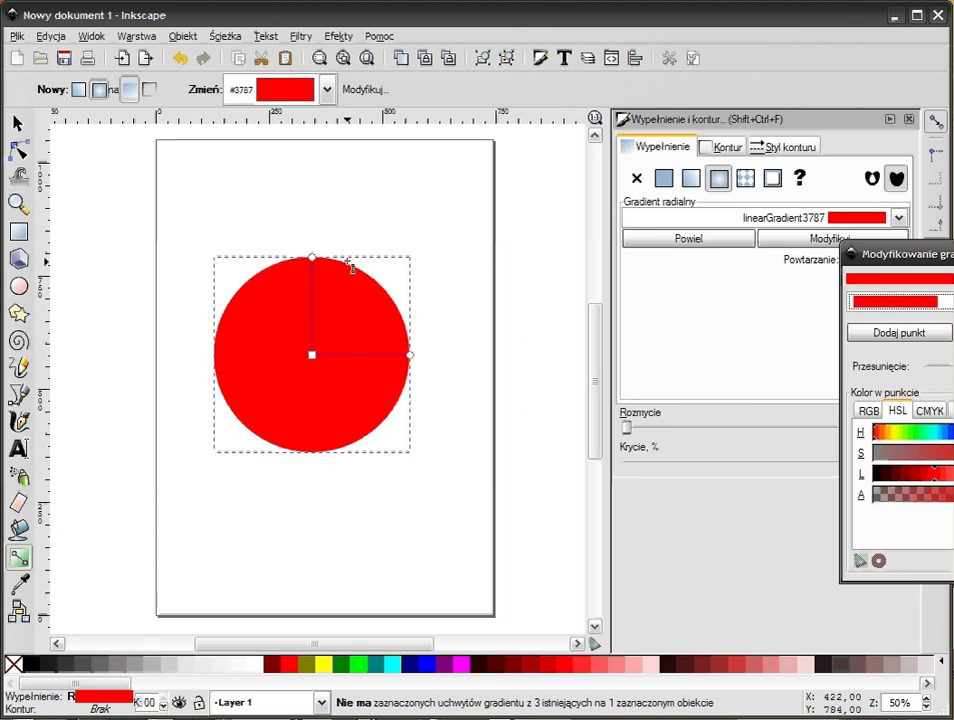
{"action": "left_click", "coordinate": [919, 302]}
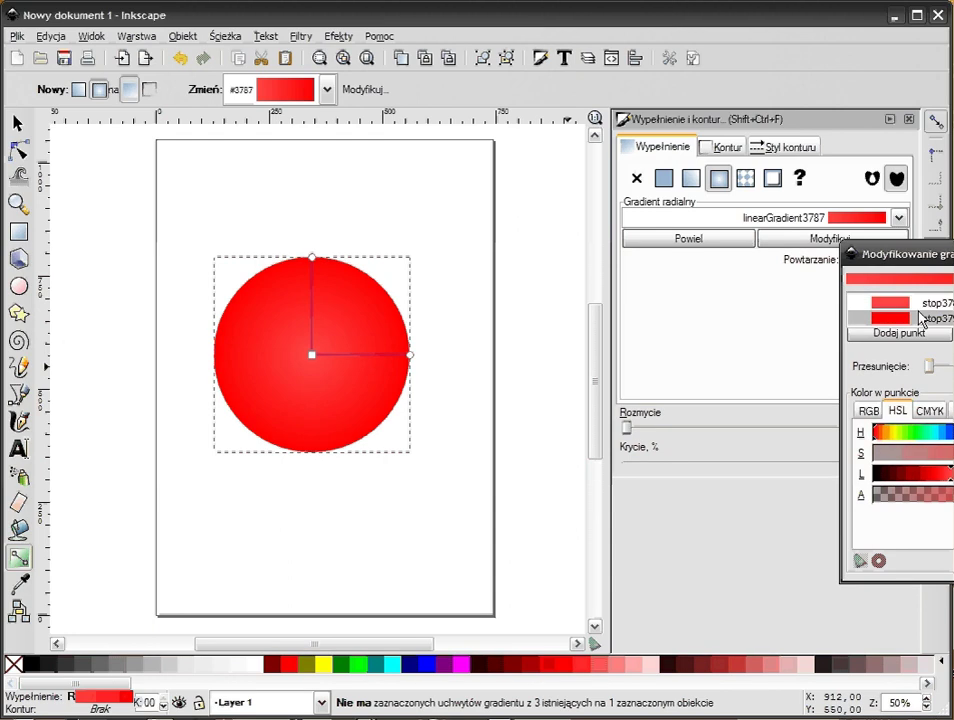
{"action": "left_click", "coordinate": [919, 318]}
{"action": "left_click", "coordinate": [917, 476]}
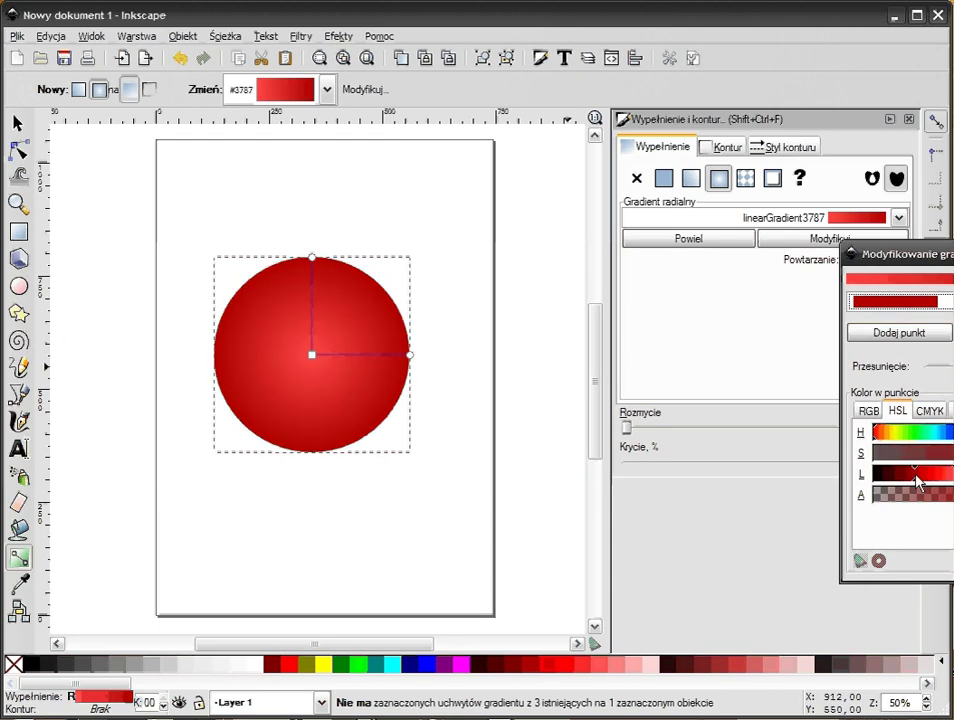
{"action": "mouse_move", "coordinate": [917, 482]}
{"action": "left_mouse_down"}
{"action": "mouse_move", "coordinate": [909, 482]}
{"action": "mouse_move", "coordinate": [935, 473]}
{"action": "left_mouse_up"}
{"action": "left_click", "coordinate": [900, 301]}
{"action": "left_click", "coordinate": [915, 281]}
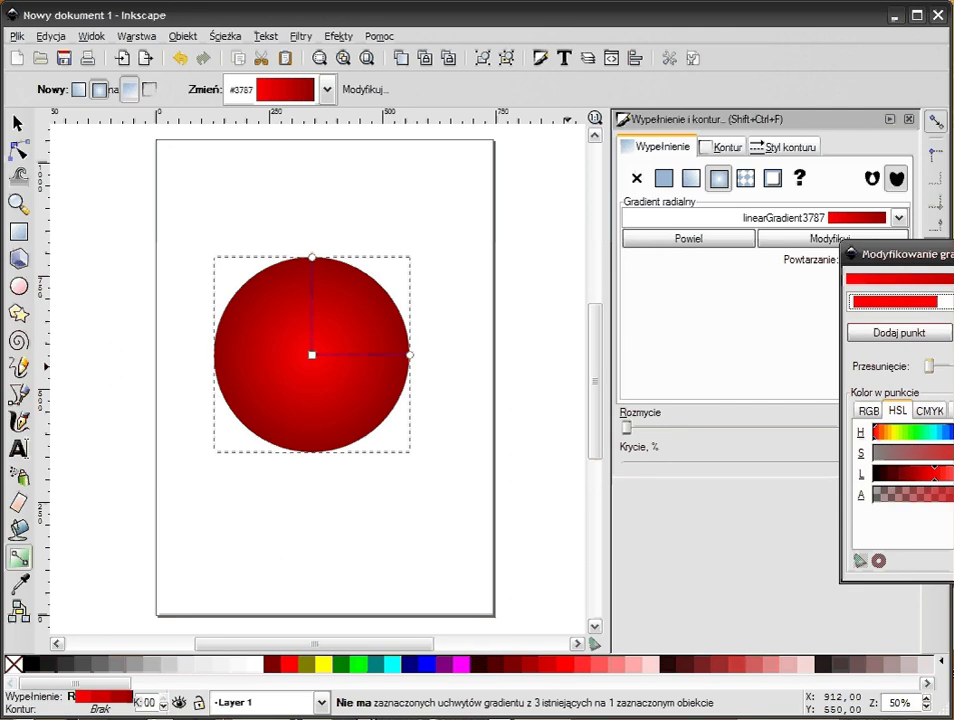
- Shift the gradient highlight up-left, stretch it to the rim, and reselect the circle
{"action": "left_click", "coordinate": [266, 255]}
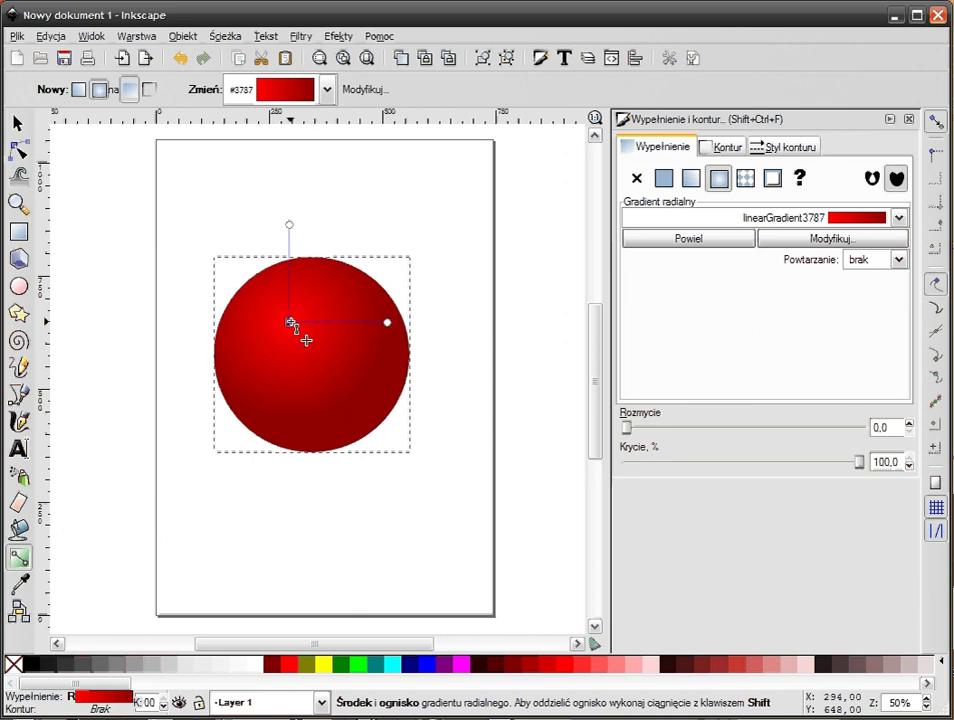
{"action": "left_click_drag", "start_coordinate": [312, 355], "coordinate": [289, 322]}
{"action": "left_click_drag", "start_coordinate": [389, 323], "coordinate": [411, 322]}
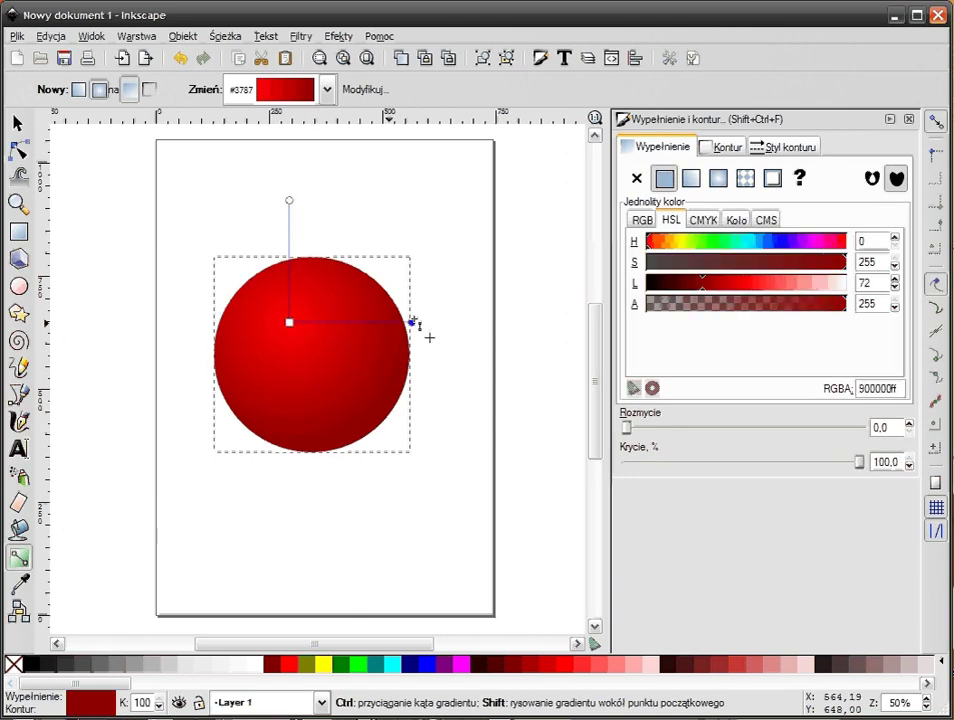
{"action": "left_click", "coordinate": [18, 122]}
{"action": "left_click", "coordinate": [191, 218]}
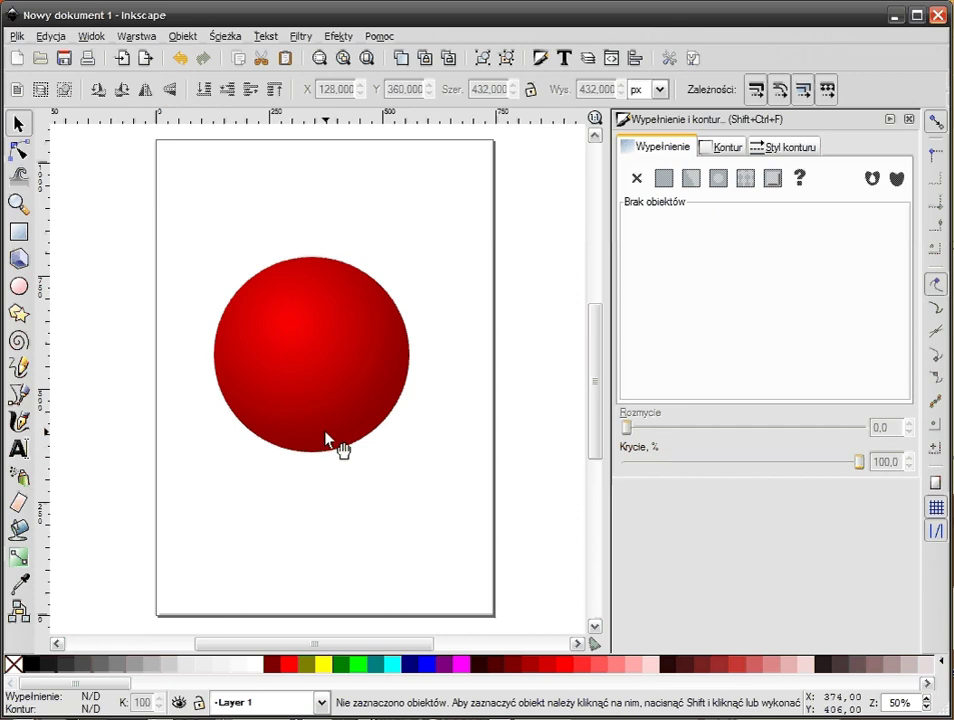
{"action": "left_click", "coordinate": [313, 364]}
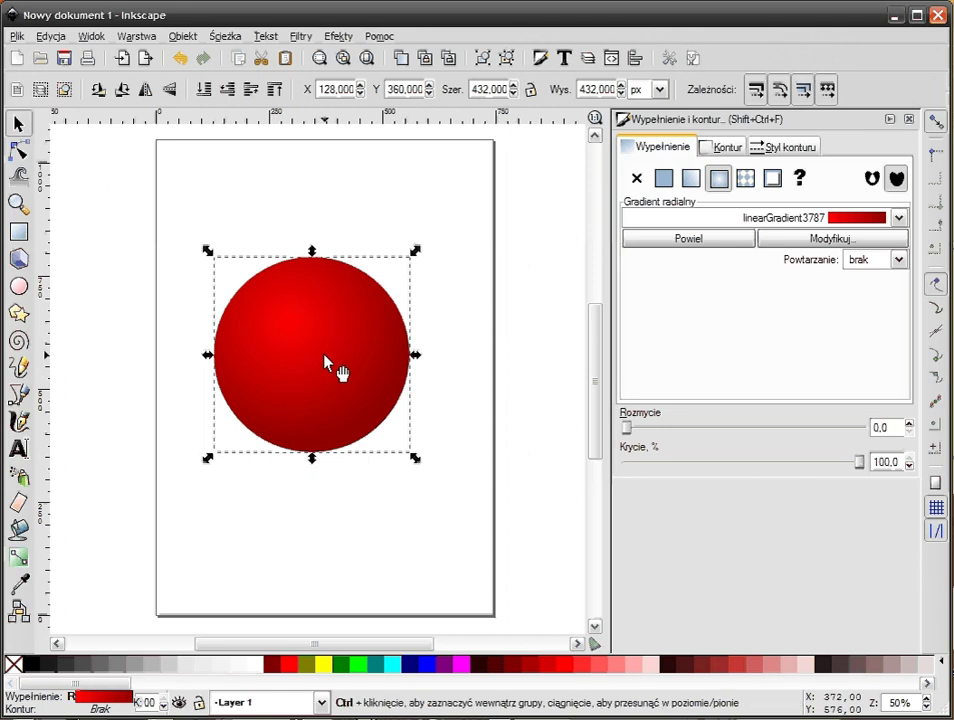
{"action": "left_click_drag", "start_coordinate": [305, 350], "coordinate": [373, 415]}
{"action": "key", "text": "ctrl+z"}
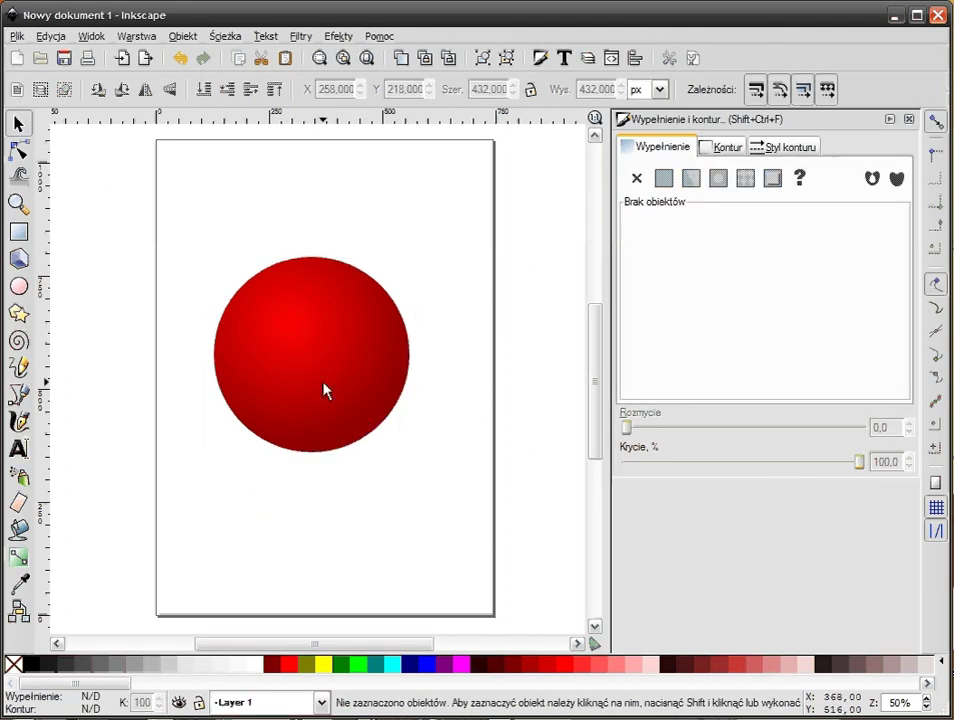
{"action": "left_click", "coordinate": [310, 345]}
- Duplicate the circle, flip the copy vertically and scale it to 312 px around its centre
{"action": "right_click", "coordinate": [306, 336]}
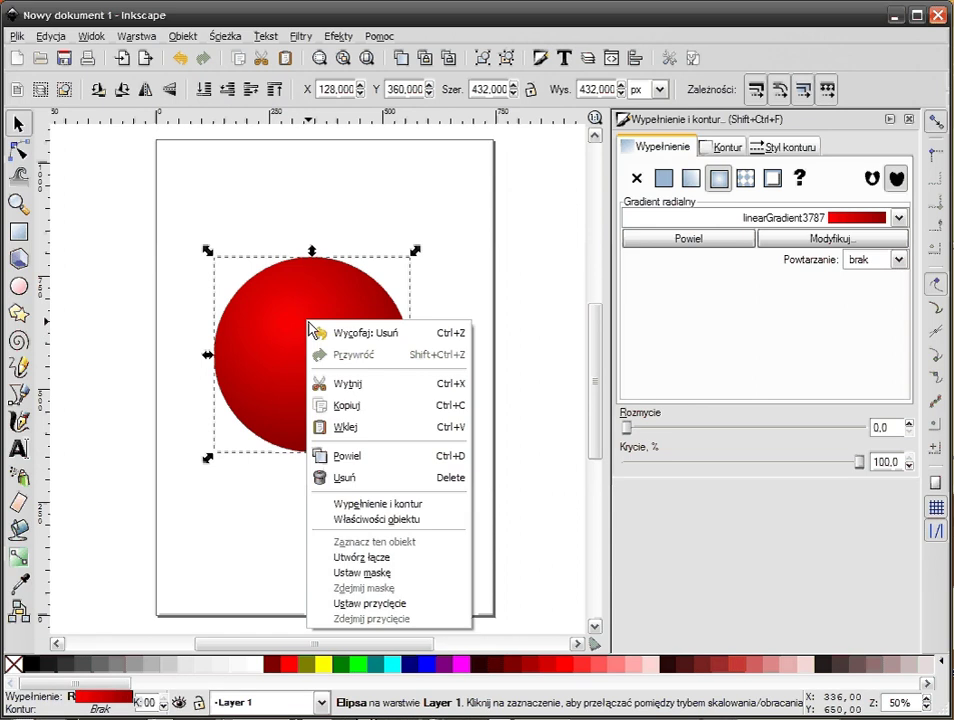
{"action": "left_click", "coordinate": [369, 462]}
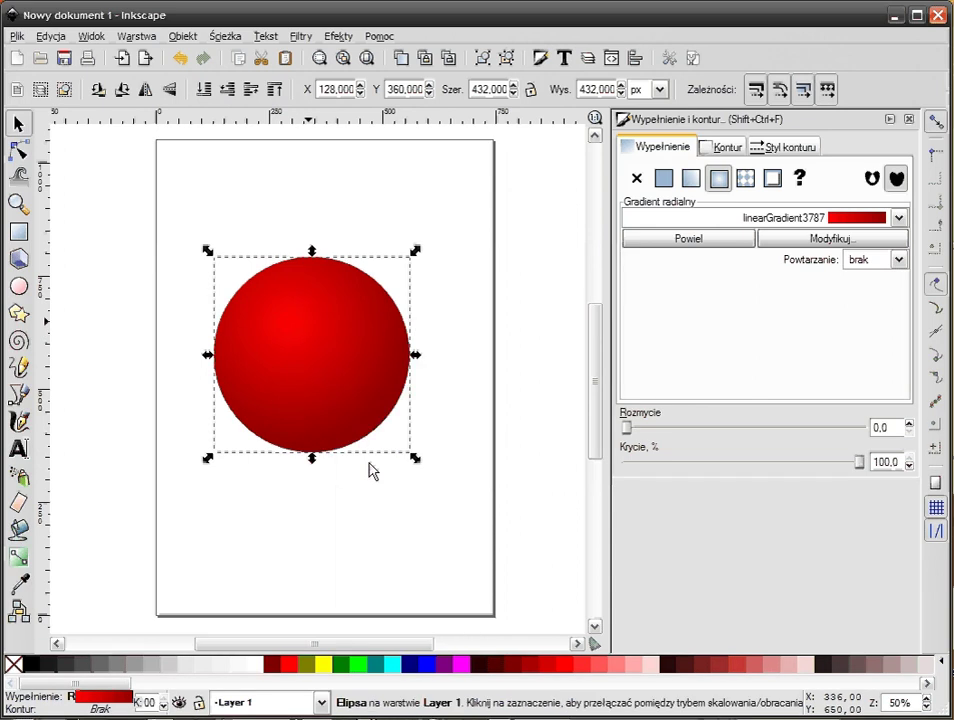
{"action": "left_click", "coordinate": [169, 89]}
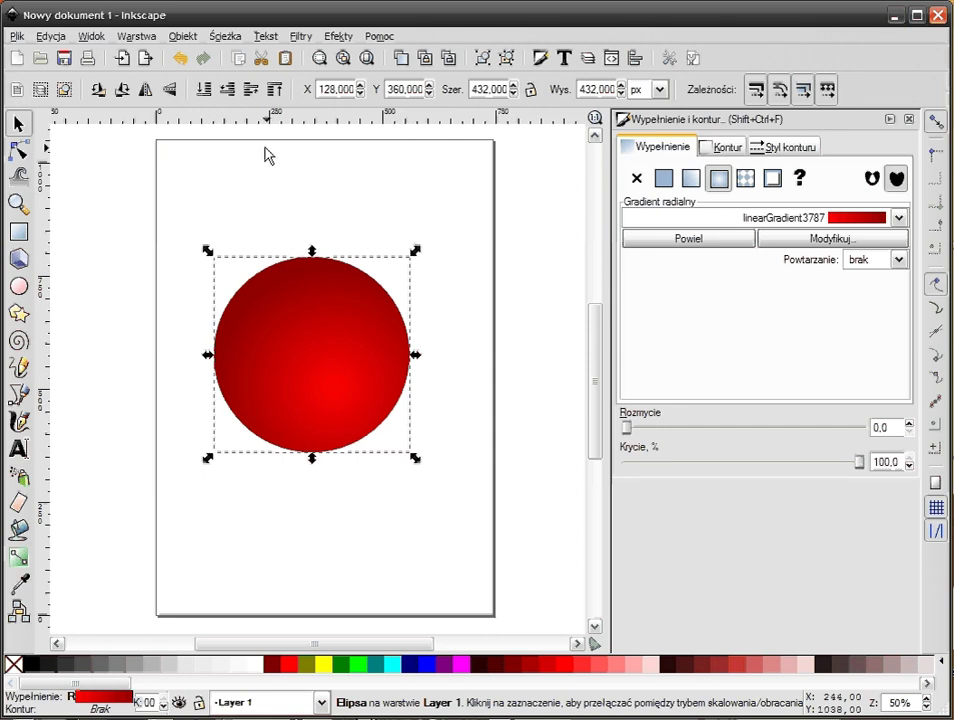
{"action": "left_click_drag", "start_coordinate": [415, 460], "coordinate": [388, 443]}
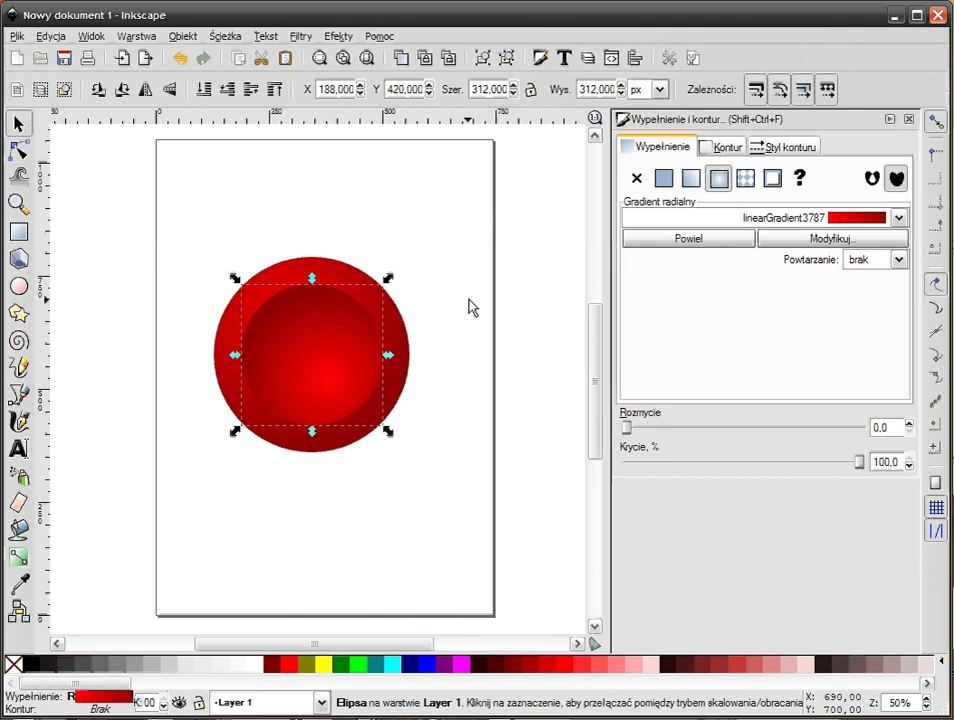
{"action": "left_click", "coordinate": [435, 319]}
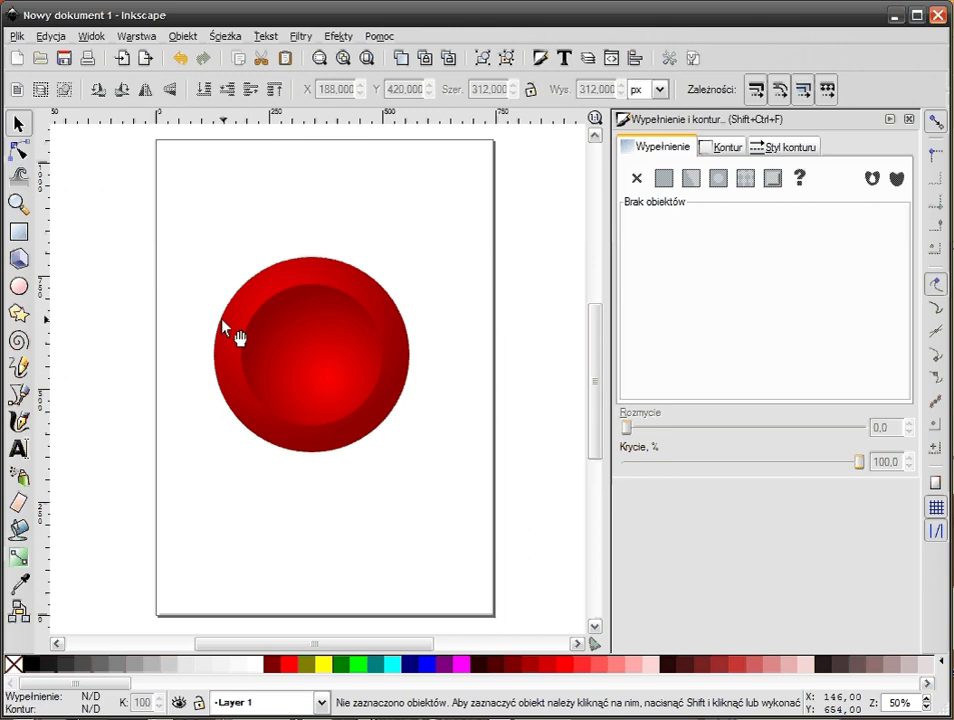
- Give the inner circle a blur of 3 and shrink a copy to about 77%
{"action": "scroll", "coordinate": [225, 327], "scroll_direction": "up", "scroll_amount": 2, "text": "ctrl"}
{"action": "left_click", "coordinate": [470, 343]}
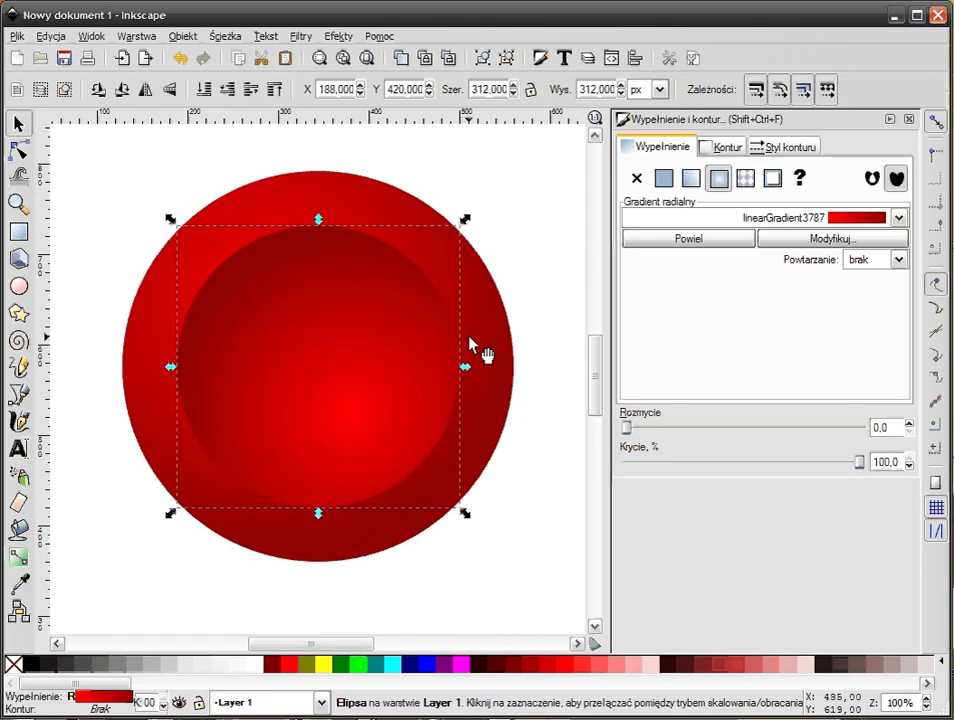
{"action": "left_click", "coordinate": [910, 424]}
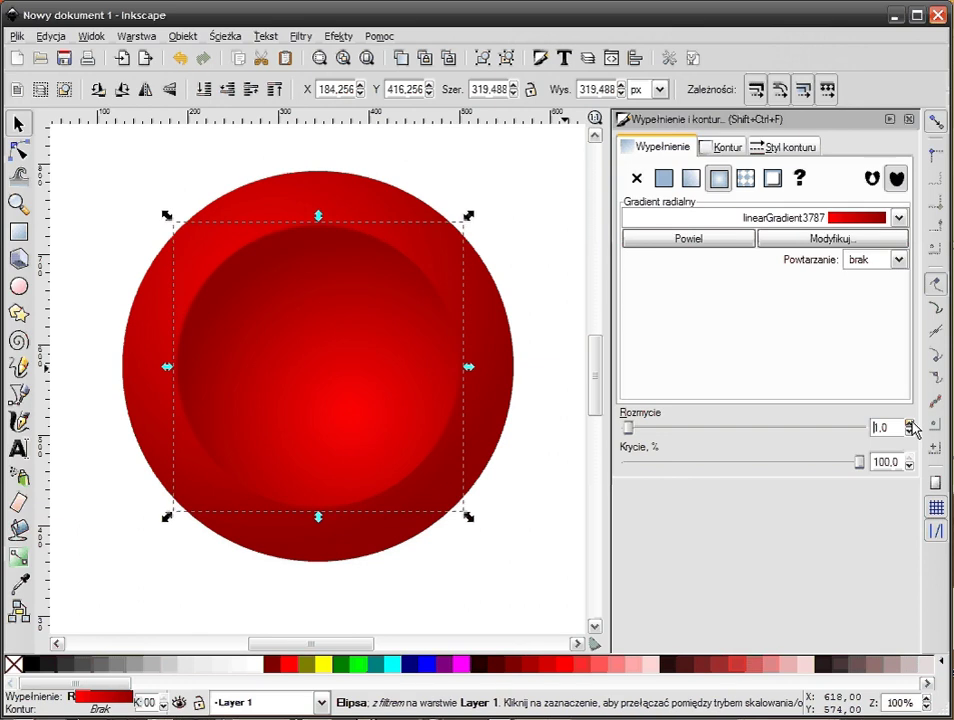
{"action": "left_click", "coordinate": [910, 424]}
{"action": "key", "text": "Escape"}
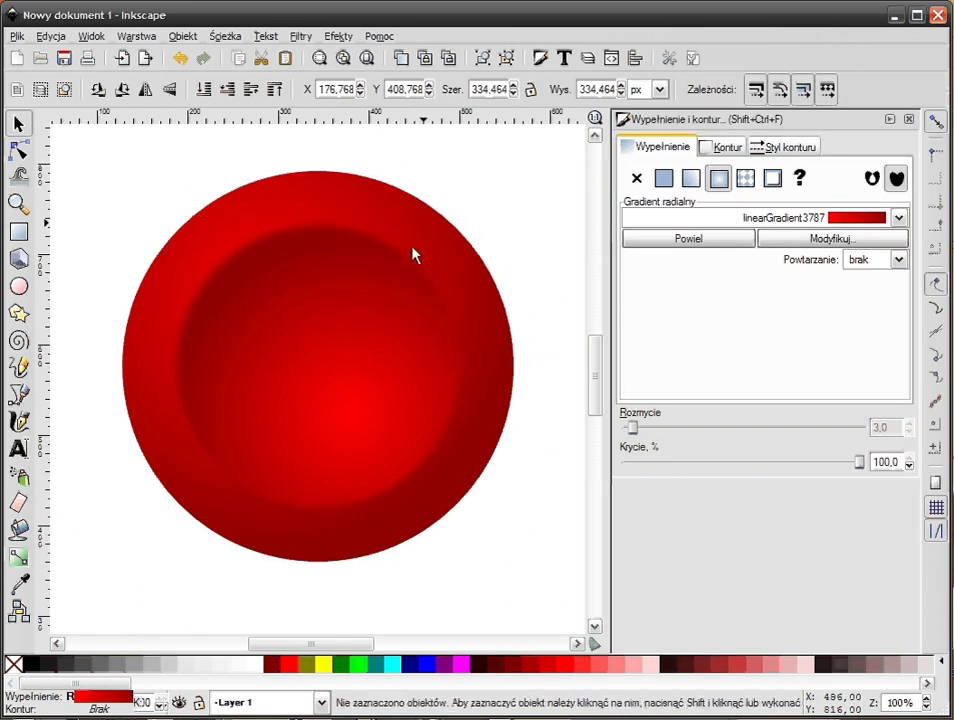
{"action": "left_click", "coordinate": [373, 372]}
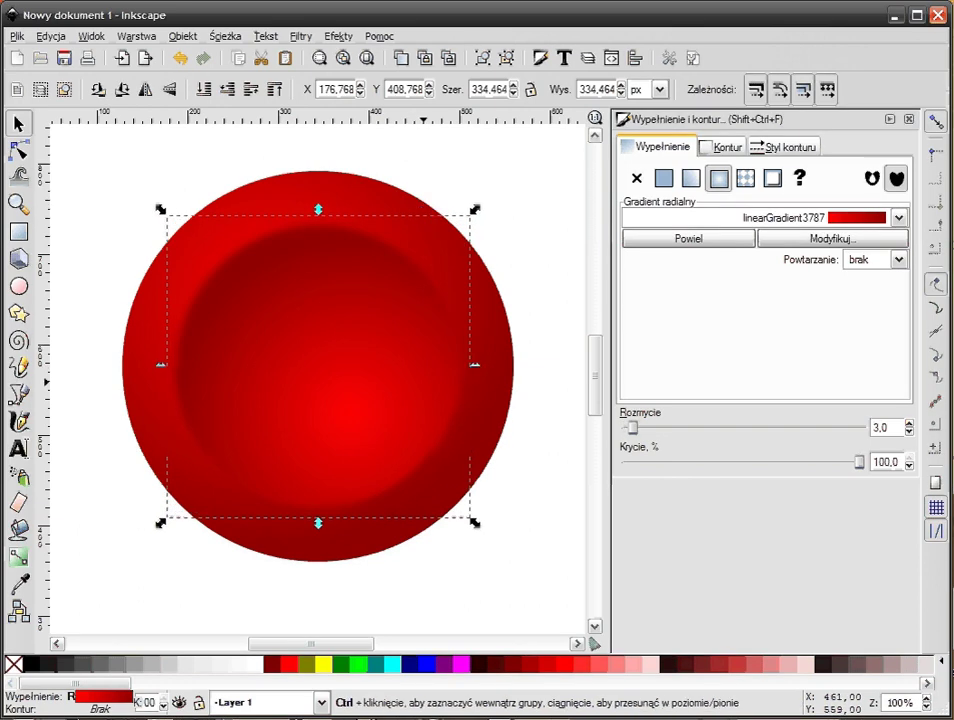
{"action": "left_click_drag", "start_coordinate": [475, 522], "coordinate": [447, 500]}
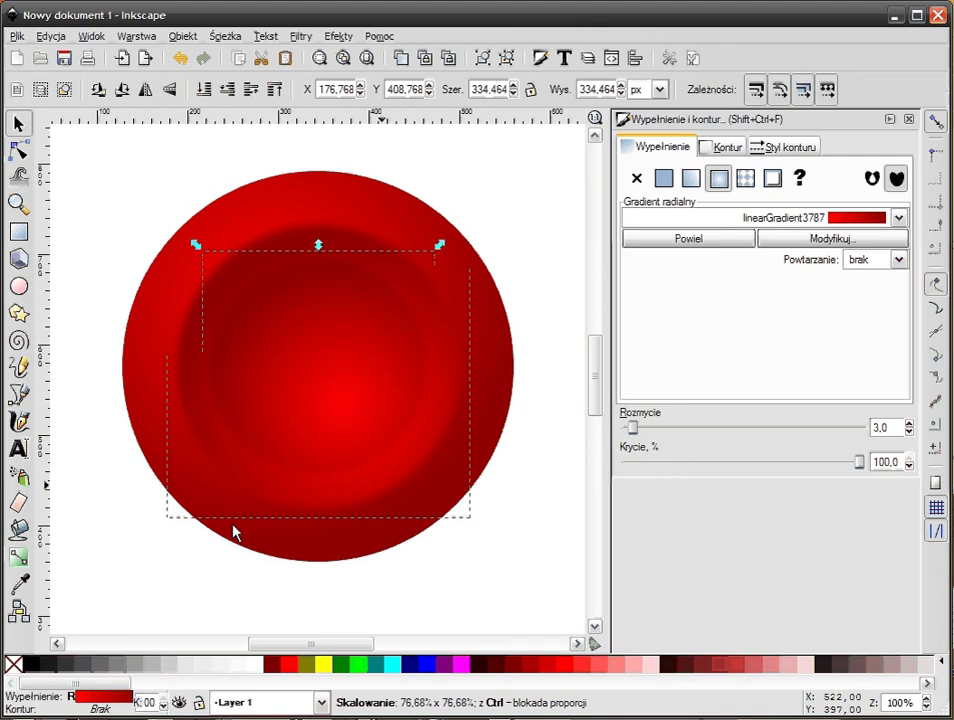
- Fill the small disc with sampled dark red a20000 and enlarge it to 284 px
{"action": "left_click", "coordinate": [20, 583]}
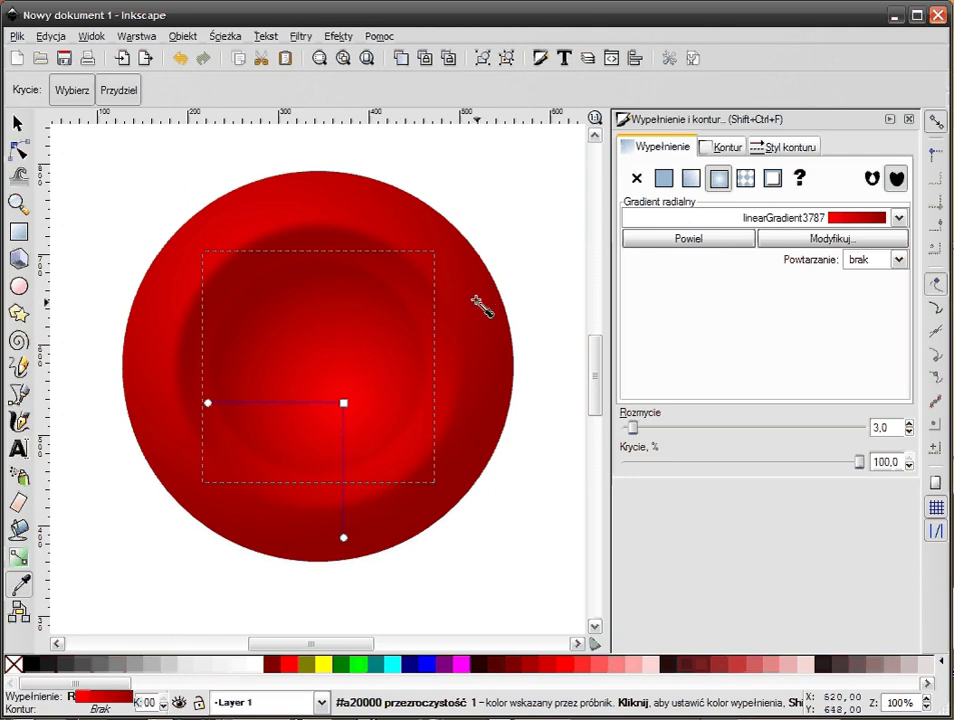
{"action": "left_click", "coordinate": [481, 307]}
{"action": "left_click", "coordinate": [18, 123]}
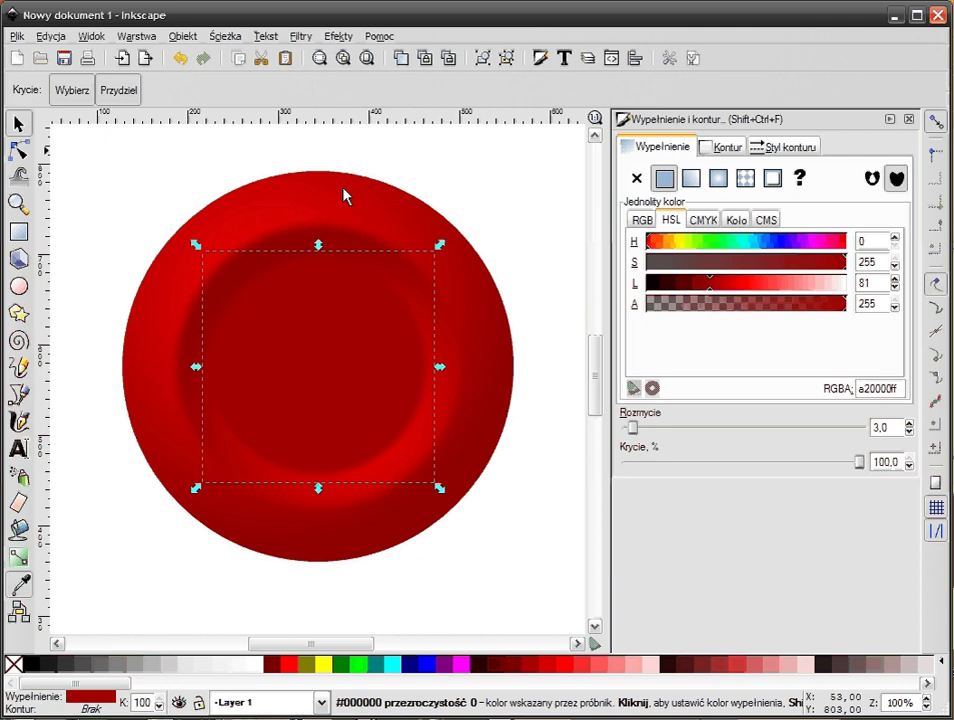
{"action": "mouse_move", "coordinate": [442, 489]}
{"action": "left_mouse_down"}
{"action": "mouse_move", "coordinate": [456, 505]}
{"action": "mouse_move", "coordinate": [456, 562]}
{"action": "left_mouse_up"}
{"action": "left_click", "coordinate": [477, 181]}
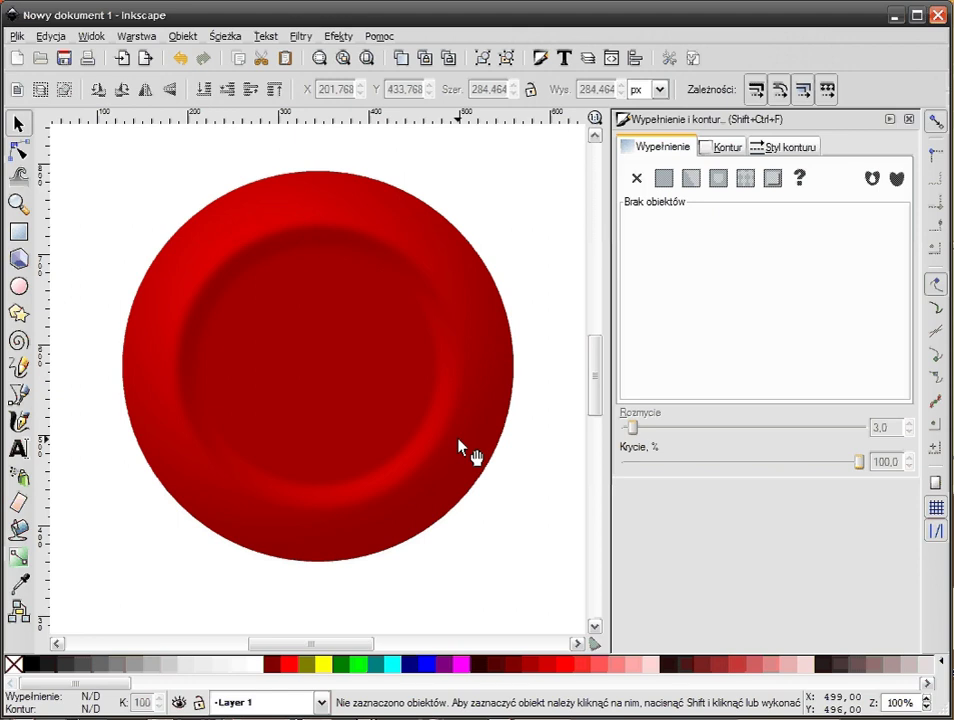
- Delete the three circles and draw a tall red rectangle on the page
{"action": "mouse_move", "coordinate": [93, 145]}
{"action": "left_mouse_down"}
{"action": "mouse_move", "coordinate": [521, 618]}
{"action": "mouse_move", "coordinate": [544, 613]}
{"action": "left_mouse_up"}
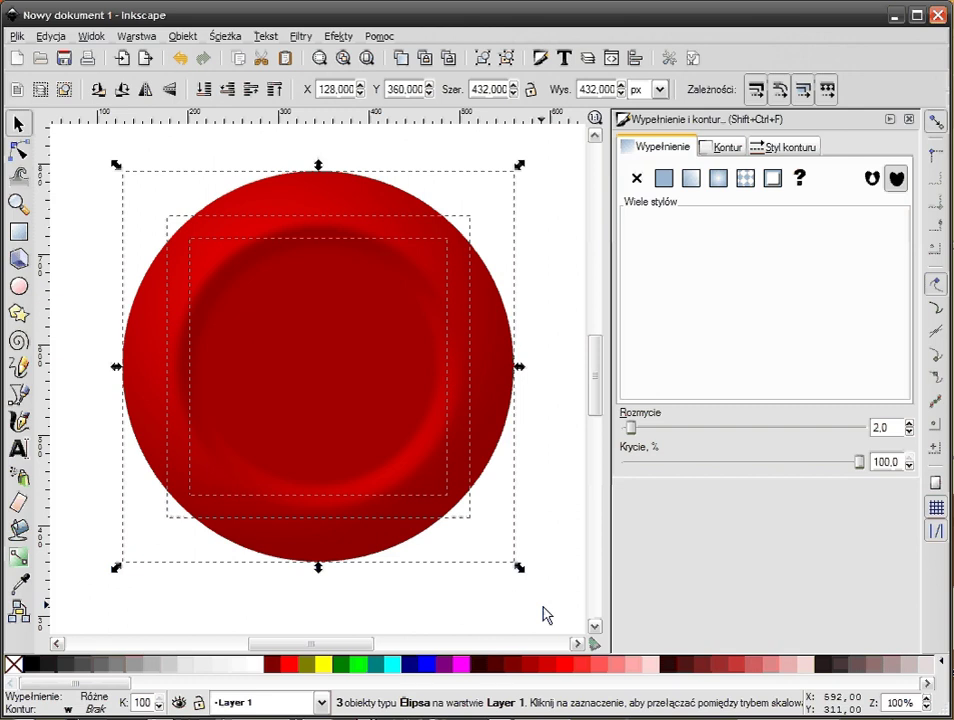
{"action": "key", "text": "Delete"}
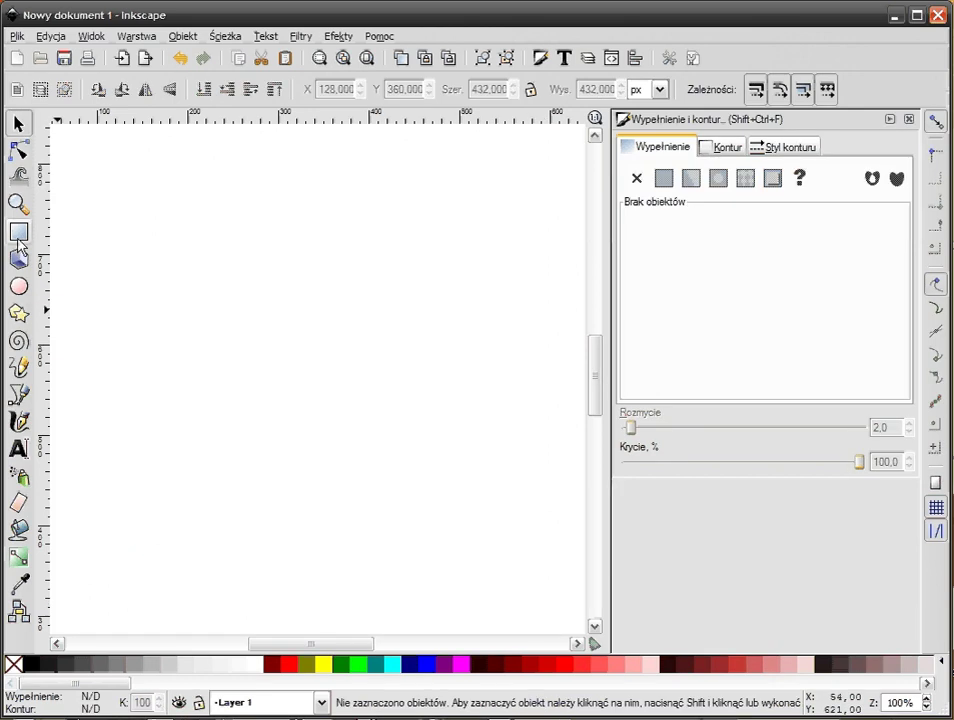
{"action": "left_click", "coordinate": [18, 232]}
{"action": "mouse_move", "coordinate": [127, 169]}
{"action": "left_mouse_down"}
{"action": "mouse_move", "coordinate": [389, 430]}
{"action": "mouse_move", "coordinate": [411, 516]}
{"action": "left_mouse_up"}
- Give the rectangle a linear gradient from dark red to opaque white after undoing a radial attempt
{"action": "key", "text": "g"}
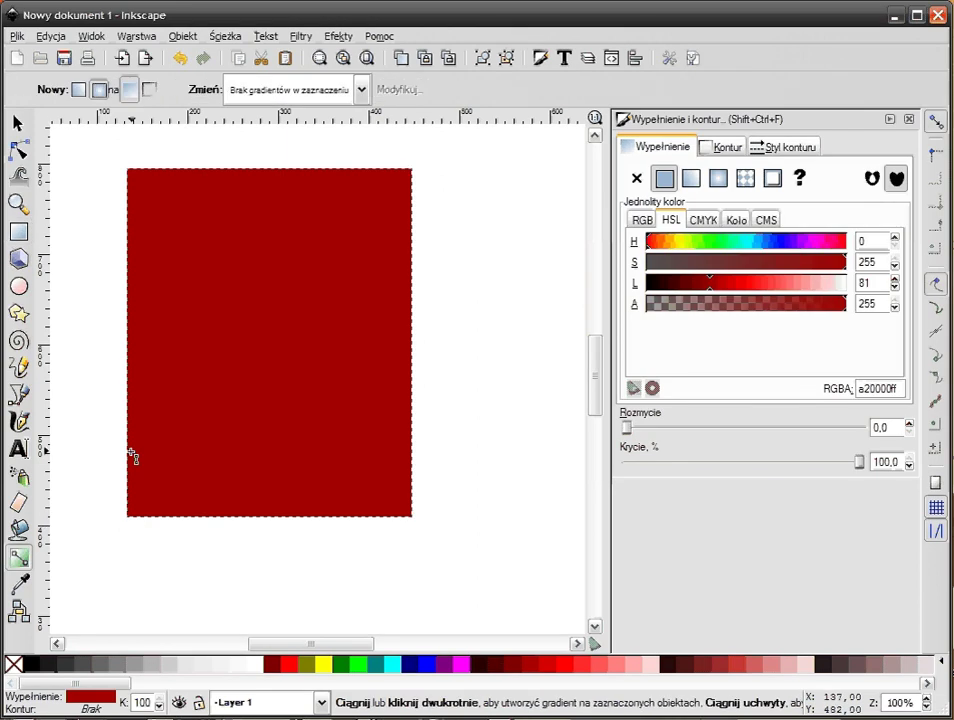
{"action": "left_click_drag", "start_coordinate": [222, 212], "coordinate": [398, 198]}
{"action": "left_click_drag", "start_coordinate": [226, 249], "coordinate": [239, 356]}
{"action": "key", "text": "ctrl+z"}
{"action": "key", "text": "ctrl+z"}
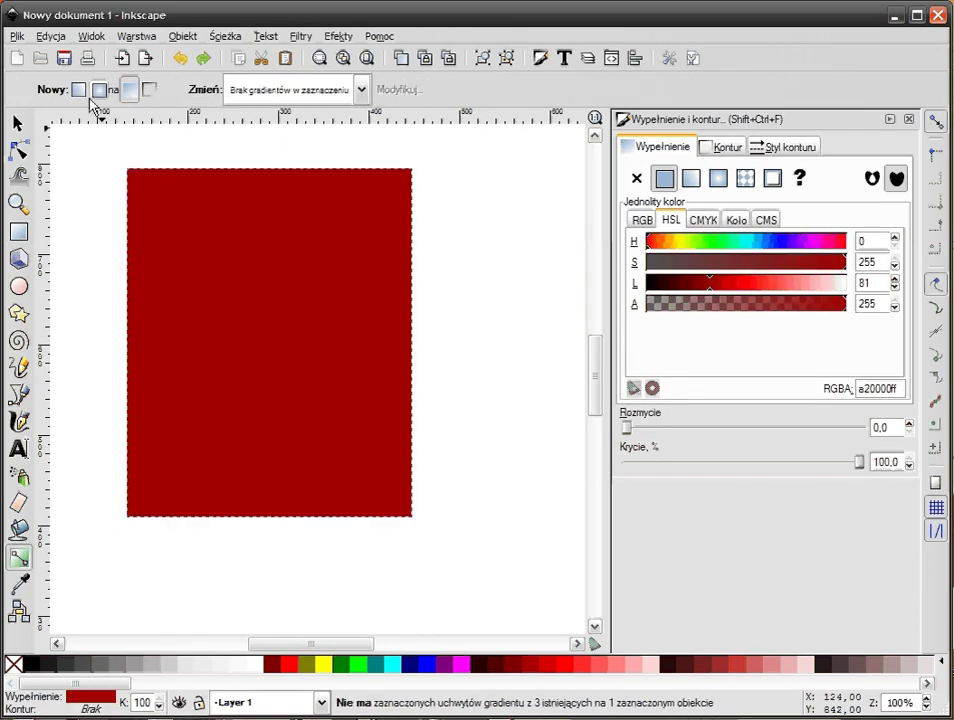
{"action": "mouse_move", "coordinate": [245, 210]}
{"action": "left_mouse_down"}
{"action": "mouse_move", "coordinate": [258, 313]}
{"action": "mouse_move", "coordinate": [280, 286]}
{"action": "left_mouse_up"}
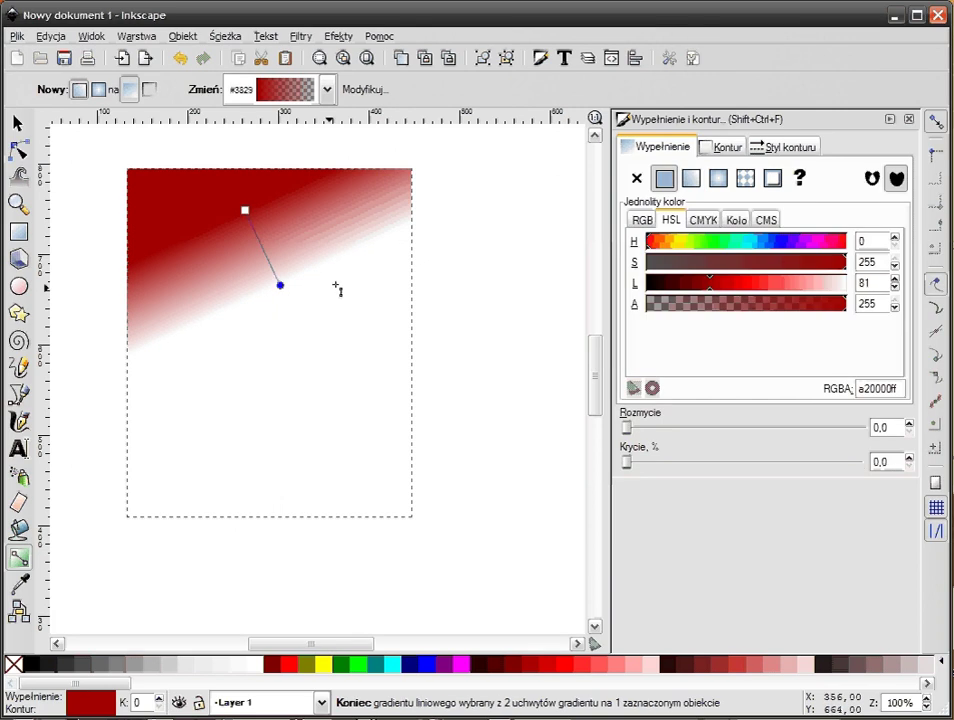
{"action": "left_click", "coordinate": [250, 664]}
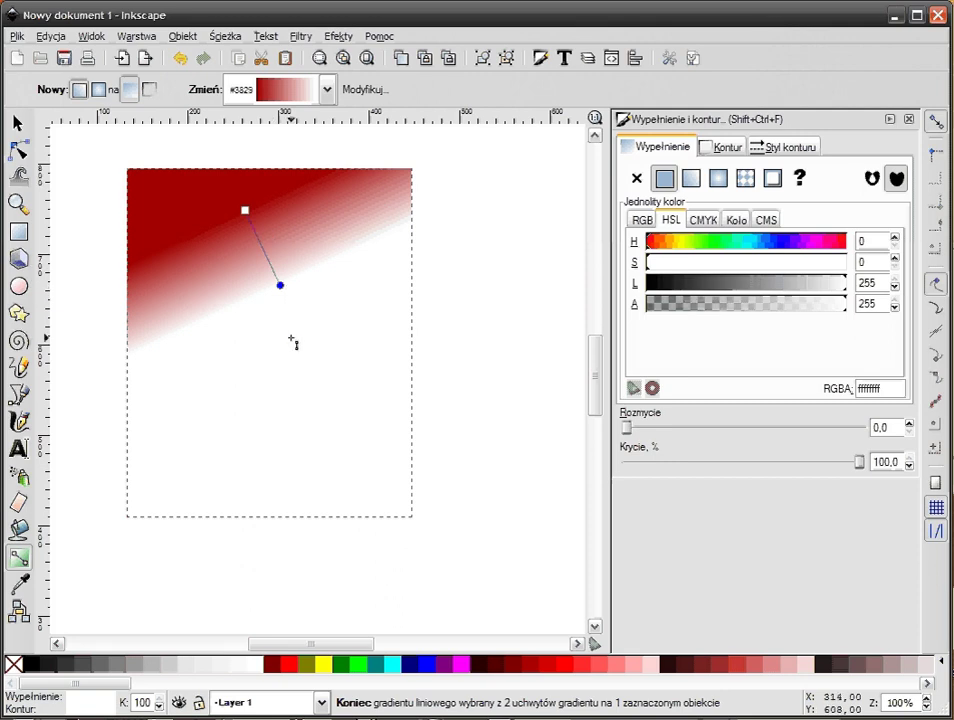
- Inspect the red-to-white gradient's start and end handles, then show the three saved linear gradients
{"action": "key", "text": "s"}
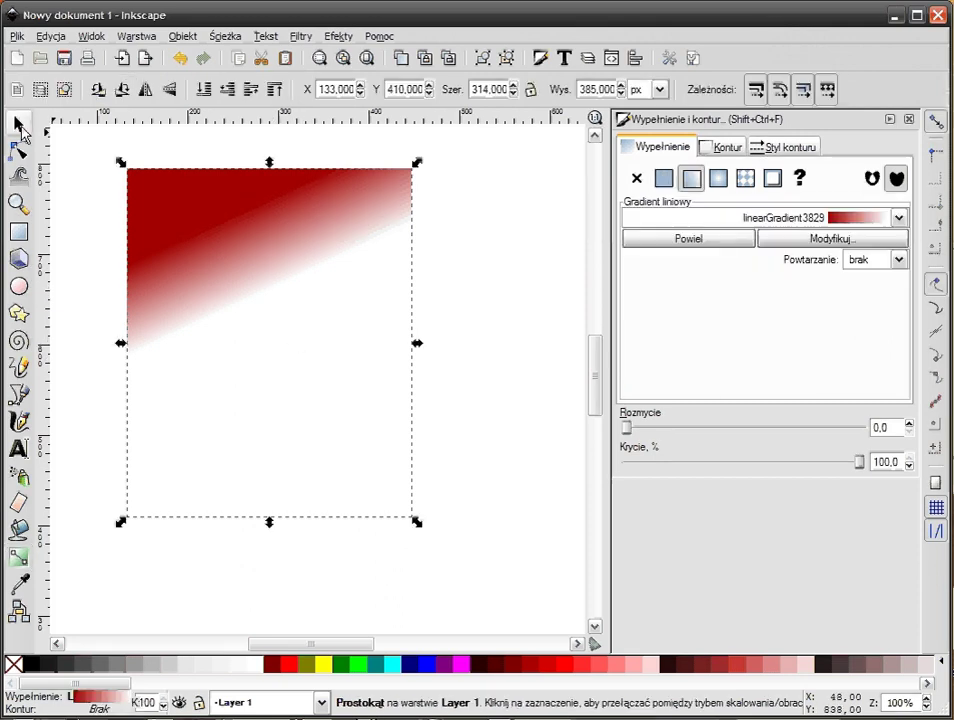
{"action": "left_click", "coordinate": [550, 316]}
{"action": "left_click", "coordinate": [224, 238]}
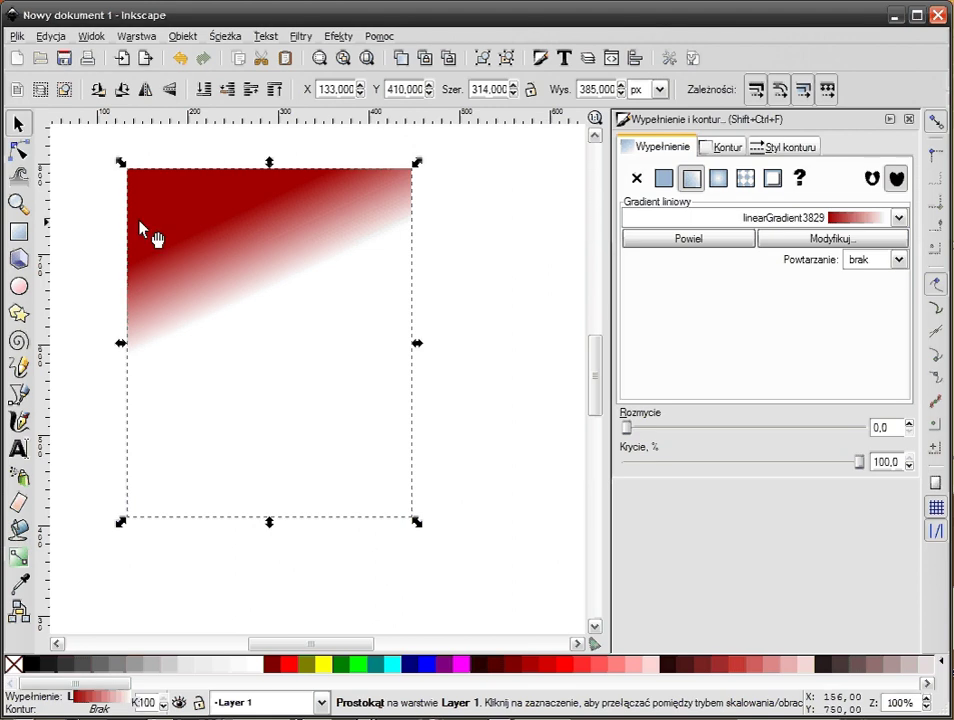
{"action": "left_click", "coordinate": [14, 552]}
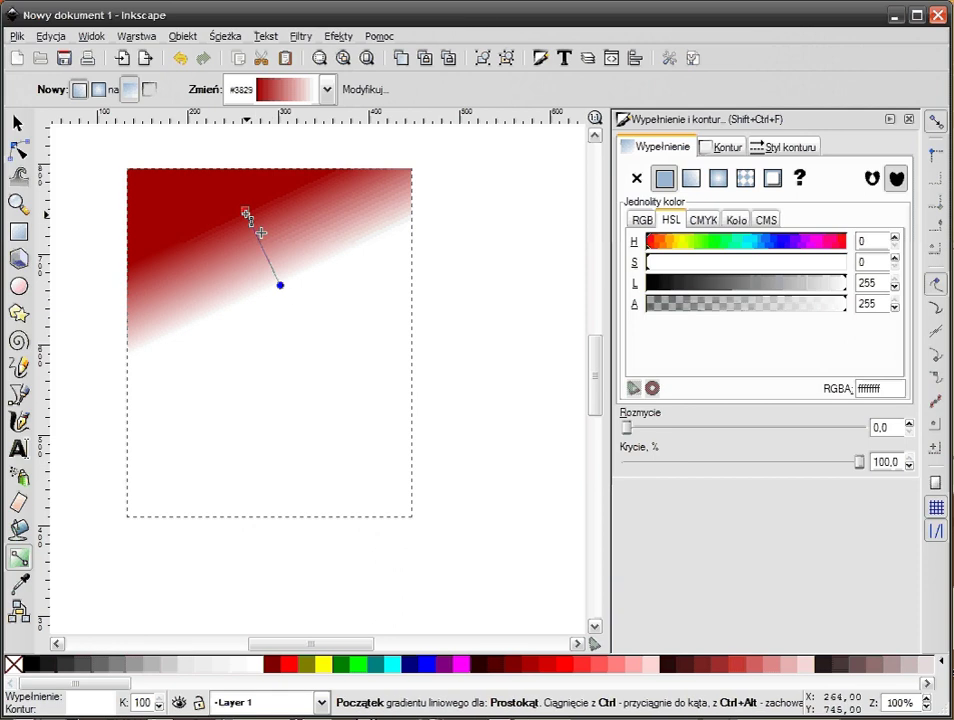
{"action": "left_click", "coordinate": [246, 212]}
{"action": "left_click", "coordinate": [280, 285]}
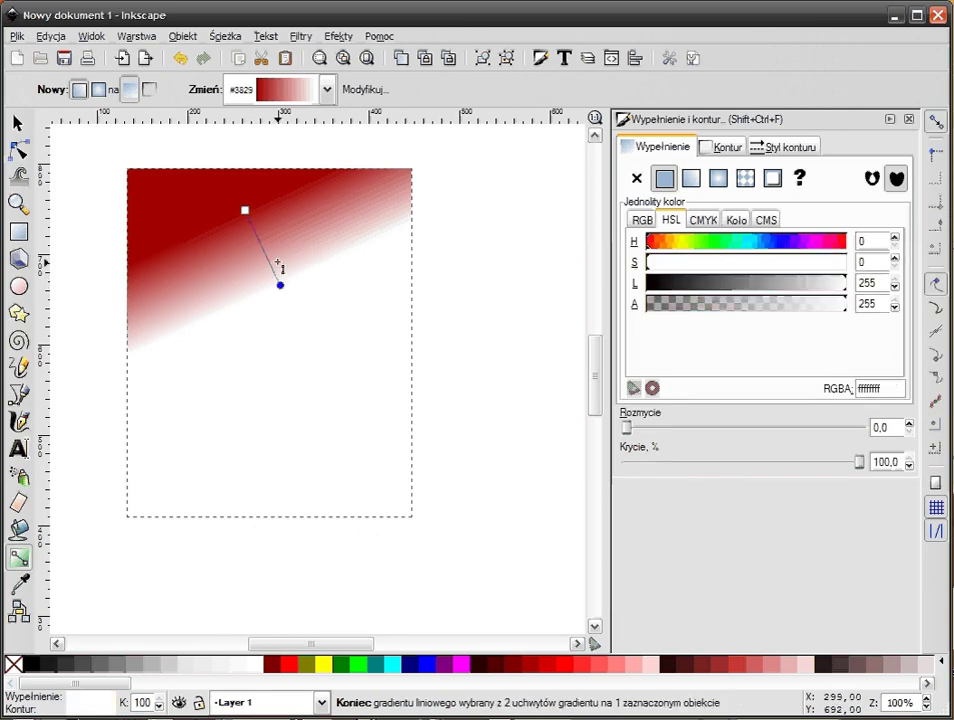
{"action": "left_click", "coordinate": [246, 212]}
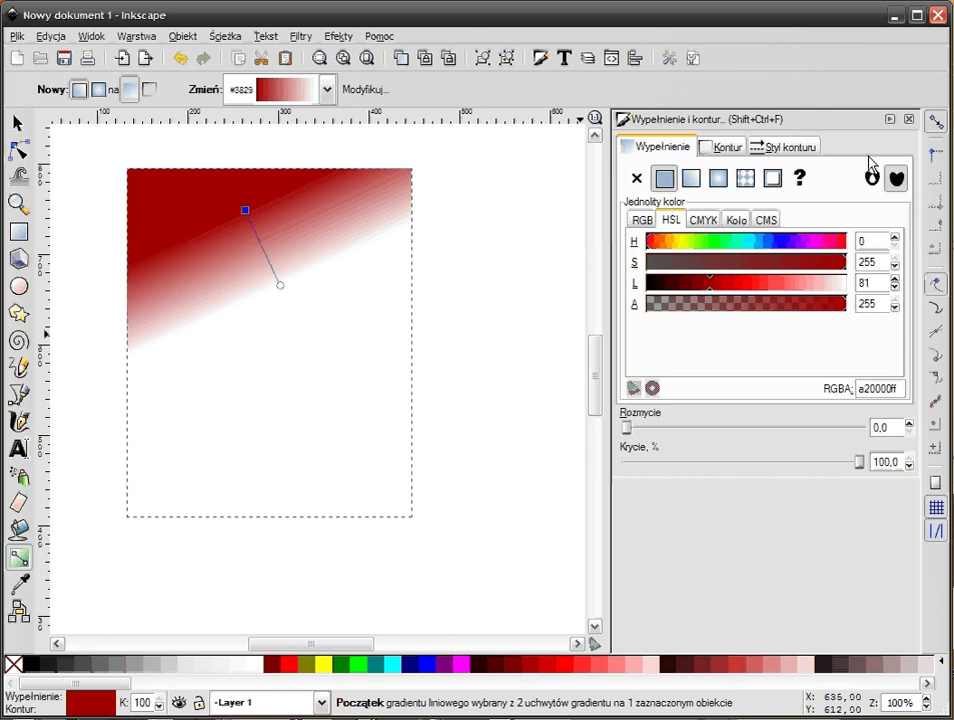
{"action": "left_click", "coordinate": [281, 287]}
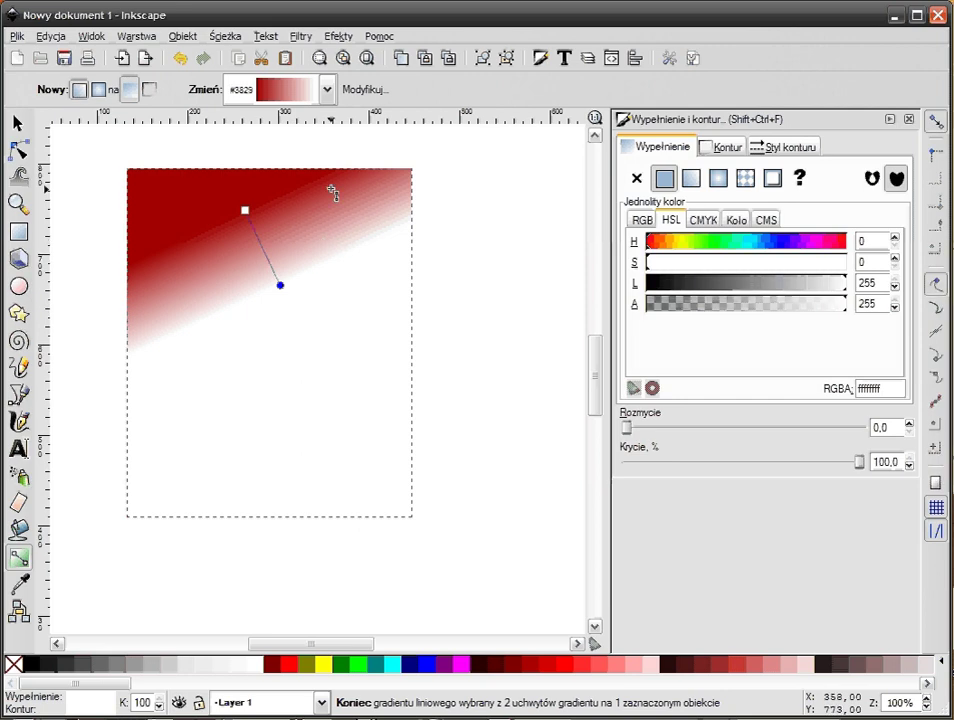
{"action": "left_click", "coordinate": [17, 122]}
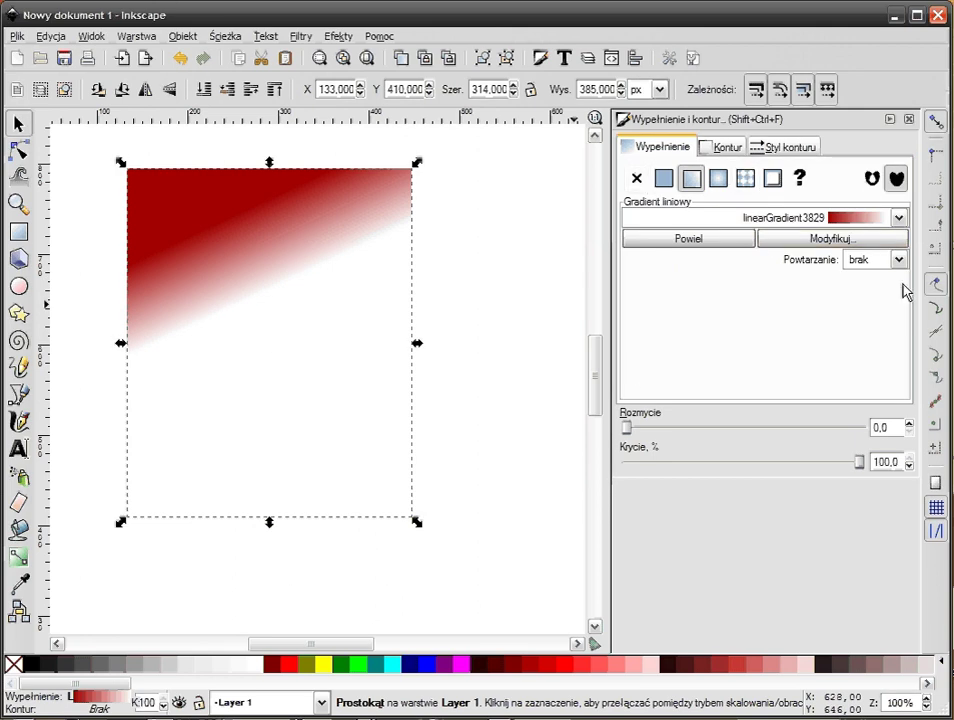
{"action": "left_click", "coordinate": [899, 217]}
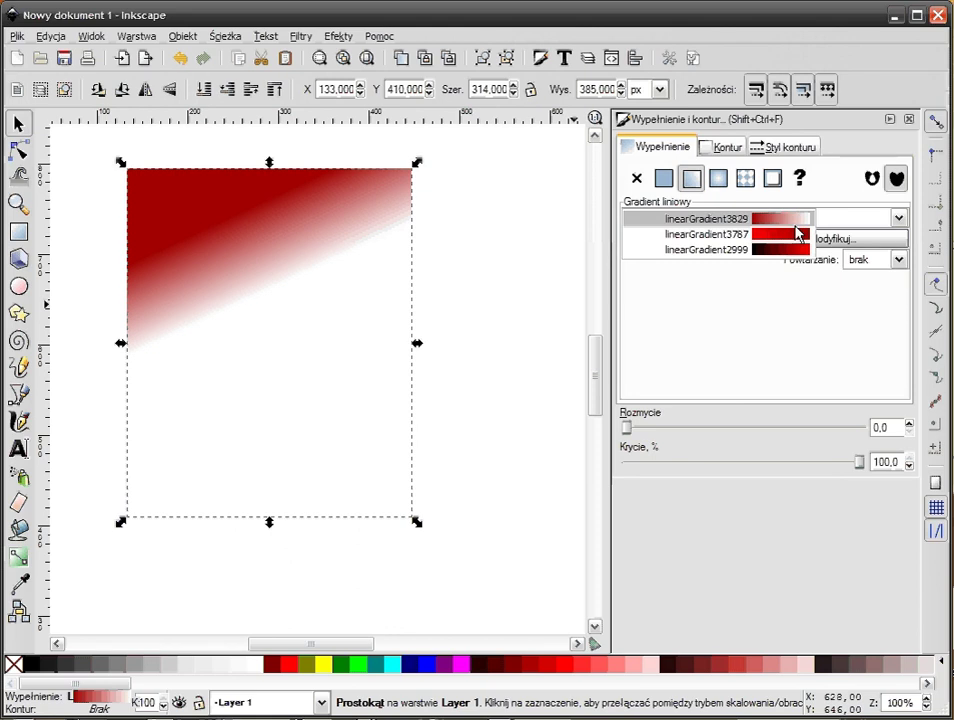
{"action": "left_click", "coordinate": [797, 229]}
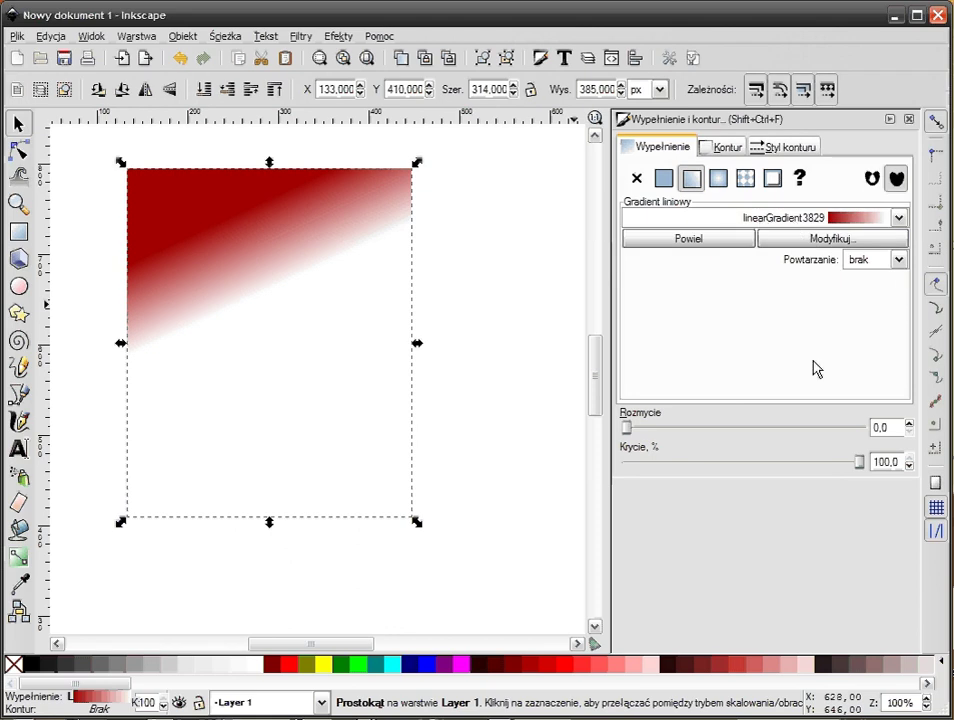
{"action": "left_click", "coordinate": [898, 260]}
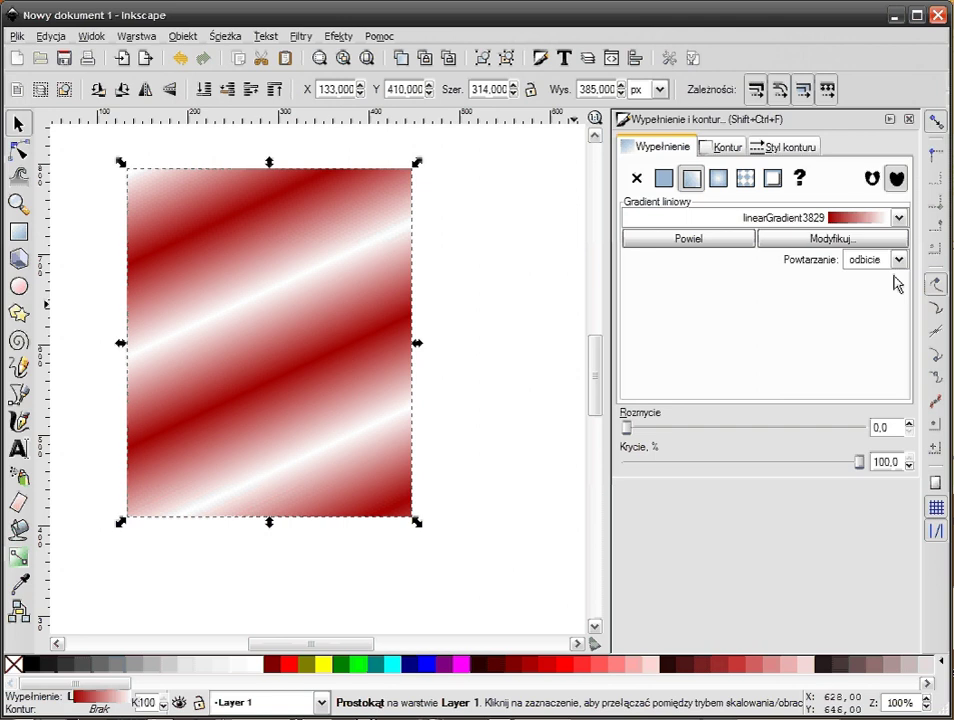
{"action": "left_click", "coordinate": [898, 260]}
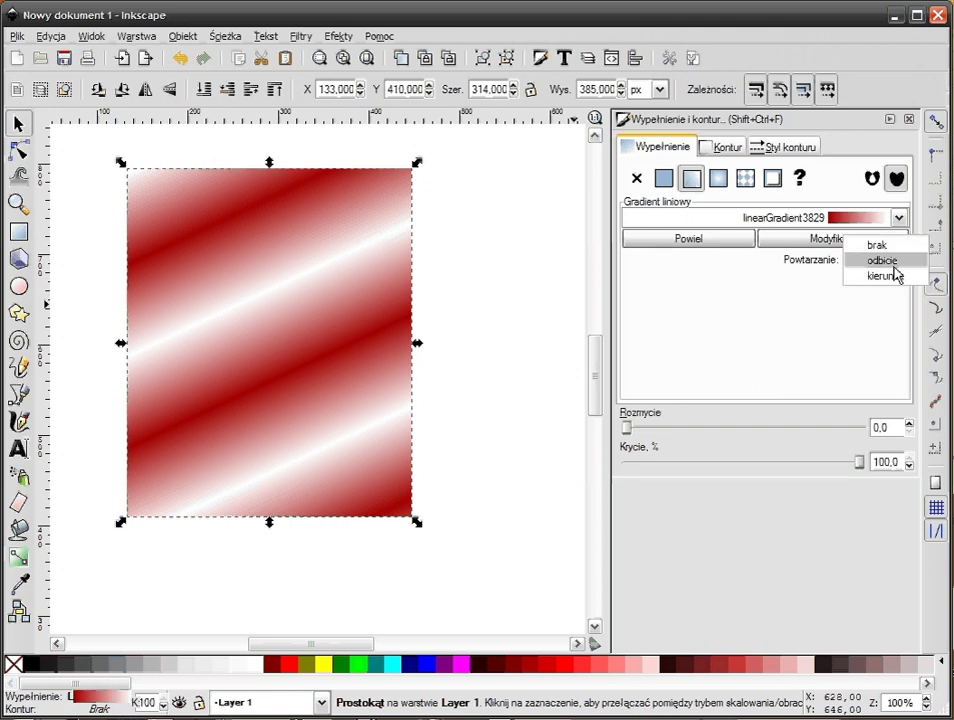
{"action": "left_click", "coordinate": [897, 261]}
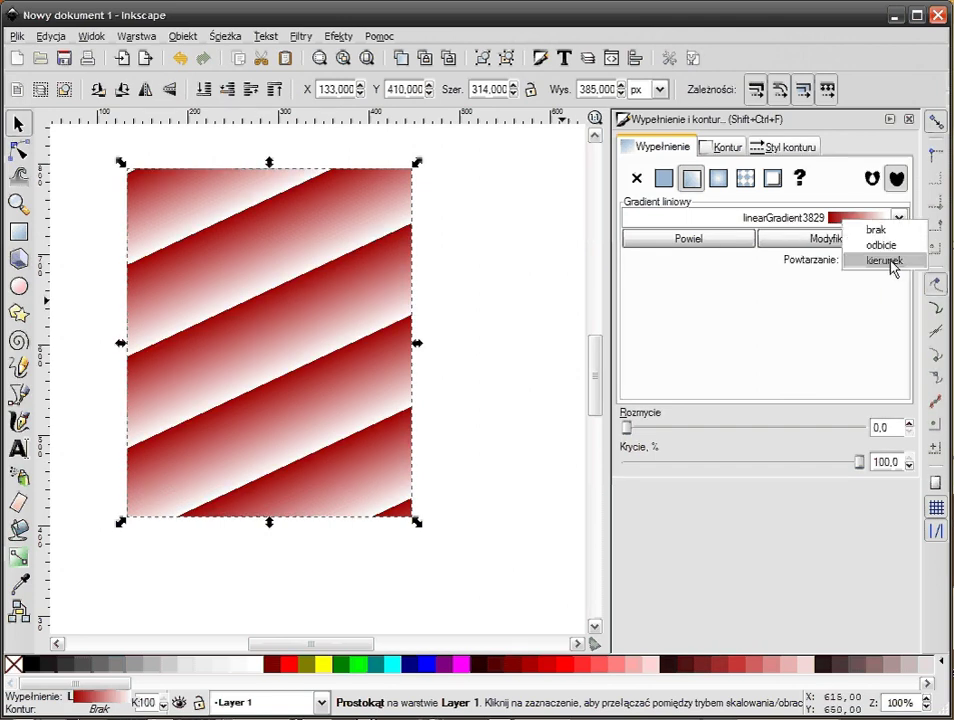
{"action": "left_click", "coordinate": [889, 232]}
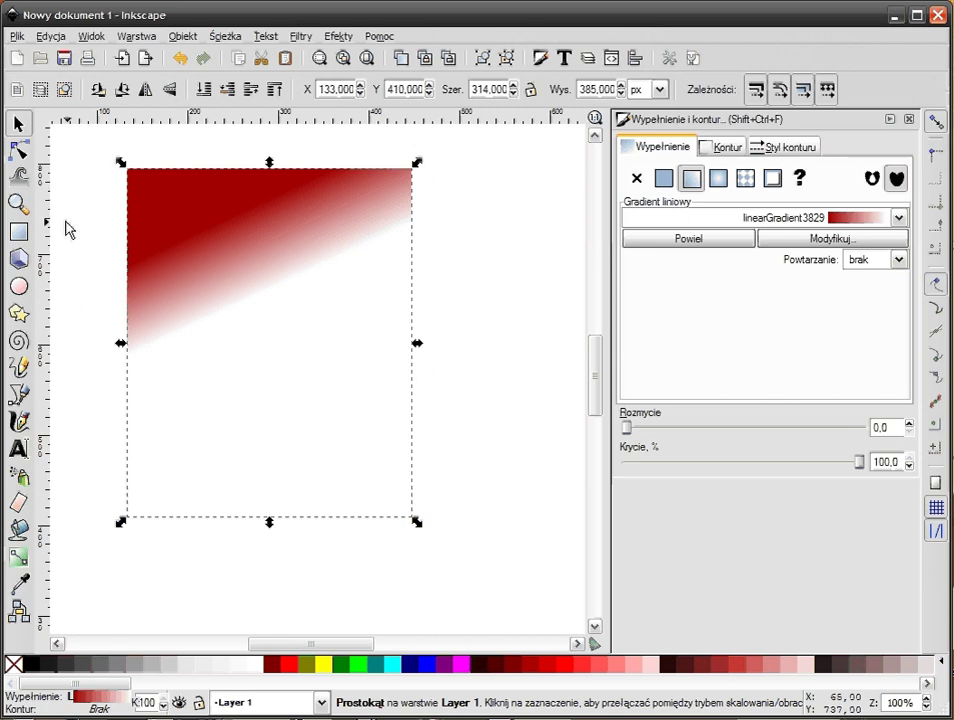
- Drag the rectangle's gradient from near its top-left corner to the lower right so red dominates
{"action": "left_click", "coordinate": [19, 149]}
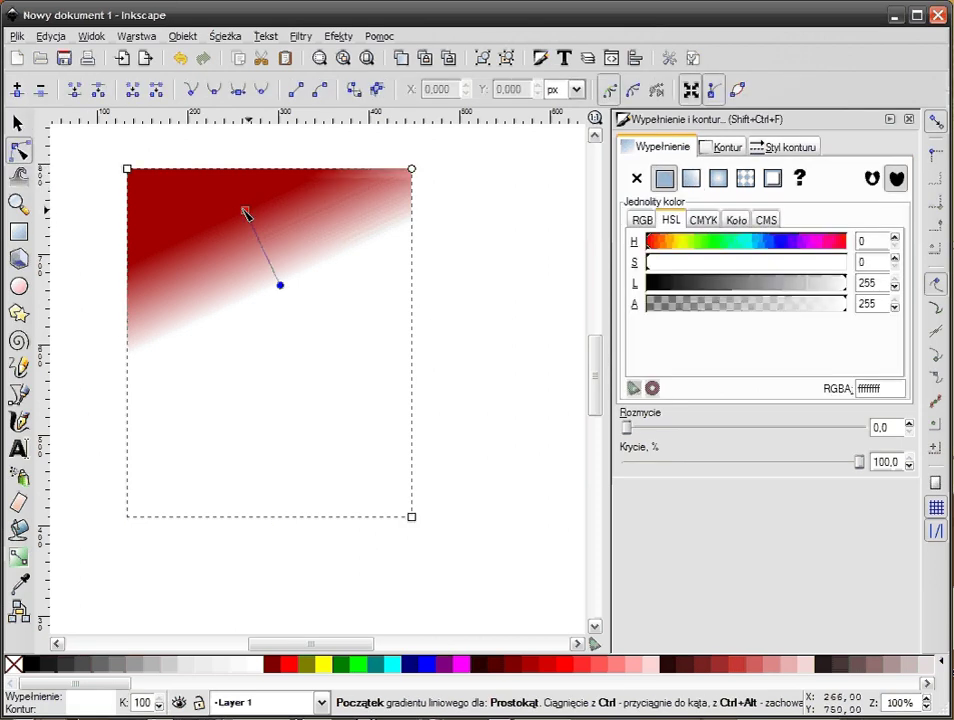
{"action": "left_click_drag", "start_coordinate": [246, 210], "coordinate": [175, 202]}
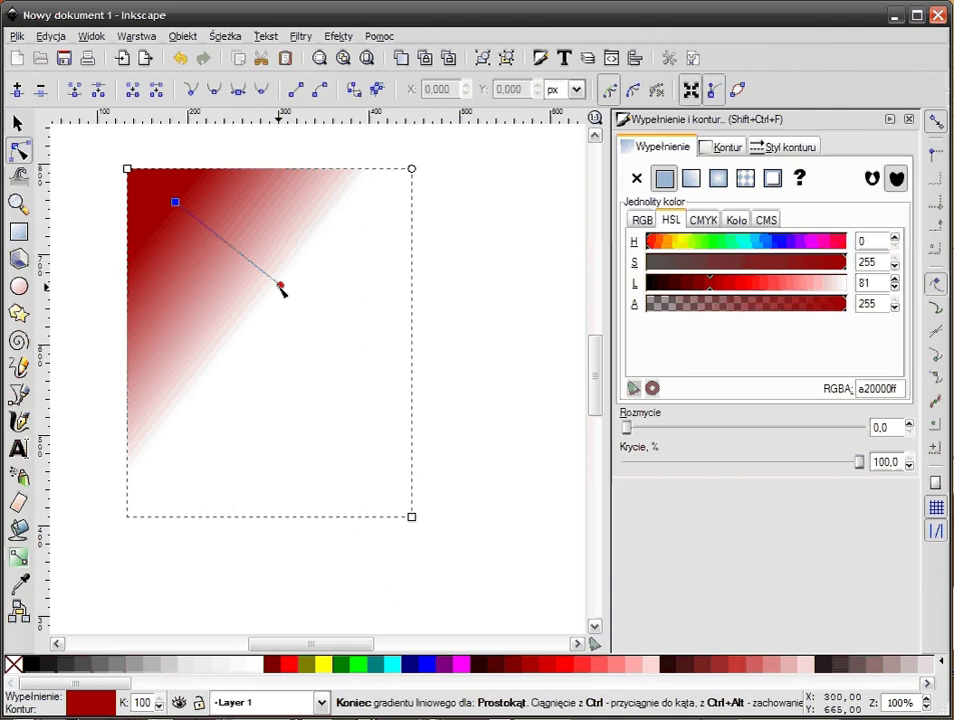
{"action": "mouse_move", "coordinate": [281, 286]}
{"action": "left_mouse_down"}
{"action": "mouse_move", "coordinate": [333, 465]}
{"action": "mouse_move", "coordinate": [349, 463]}
{"action": "left_mouse_up"}
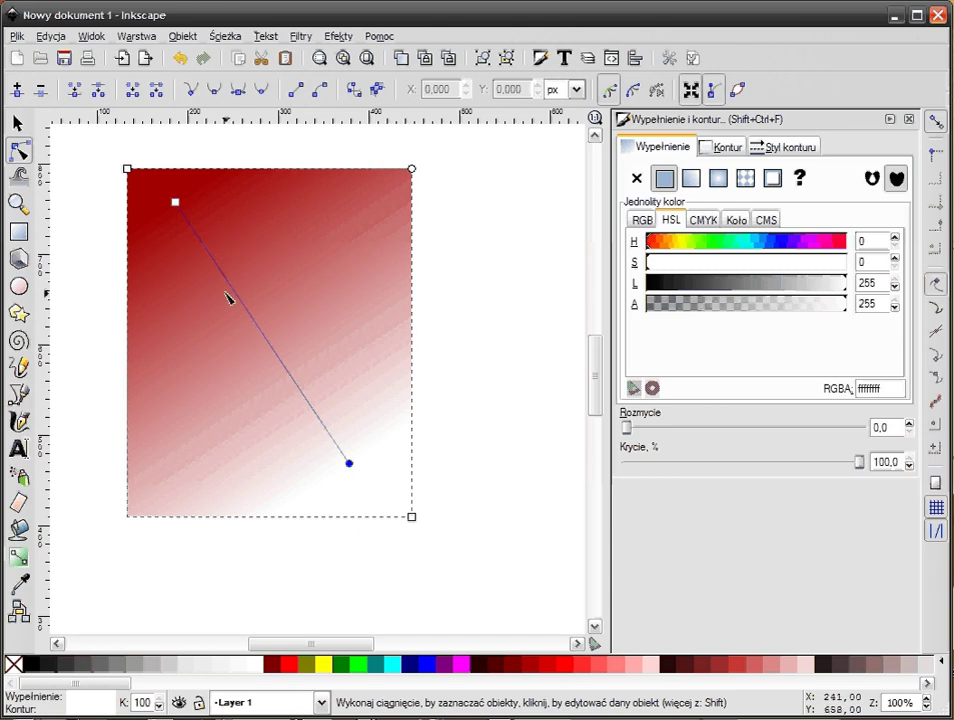
{"action": "left_click", "coordinate": [18, 563]}
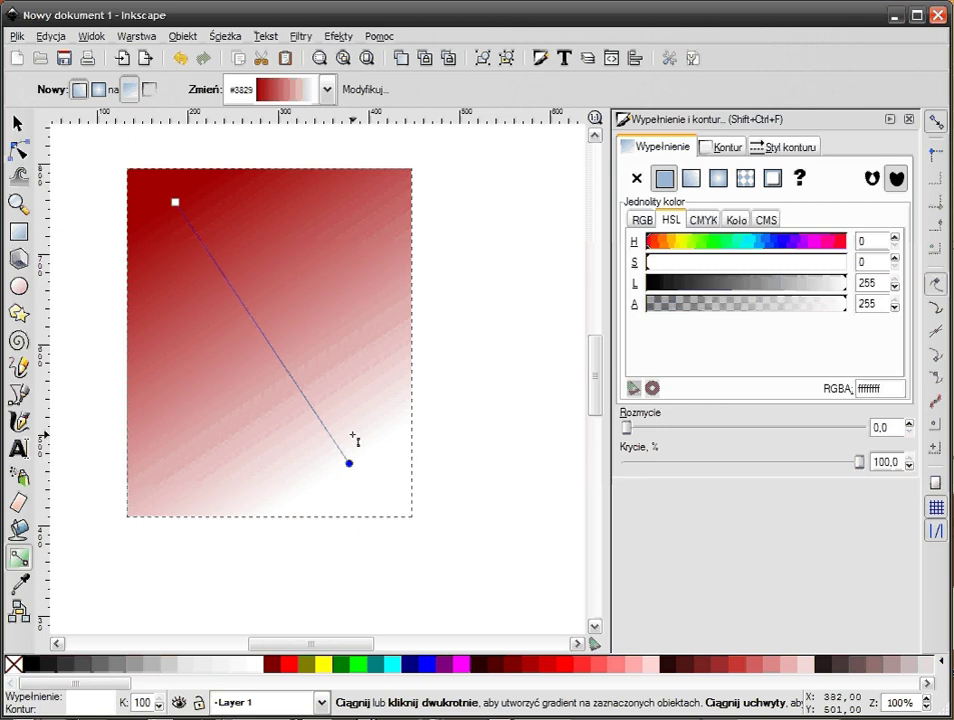
{"action": "left_click", "coordinate": [18, 122]}
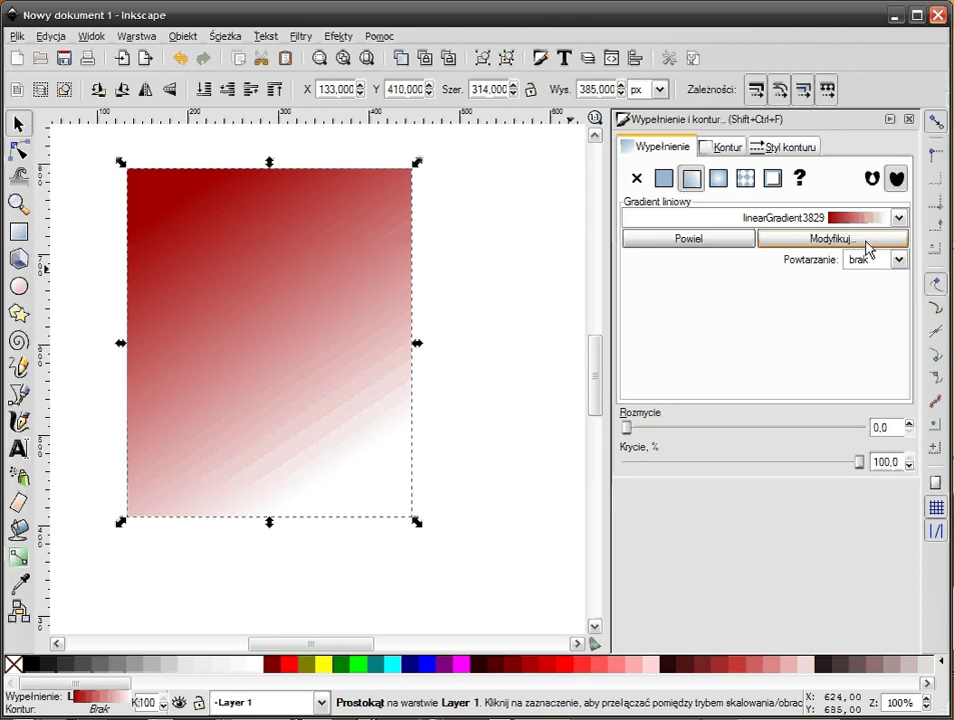
- Add a stop in the gradient editor and move the middle stop up near the gradient start
{"action": "left_click", "coordinate": [805, 241]}
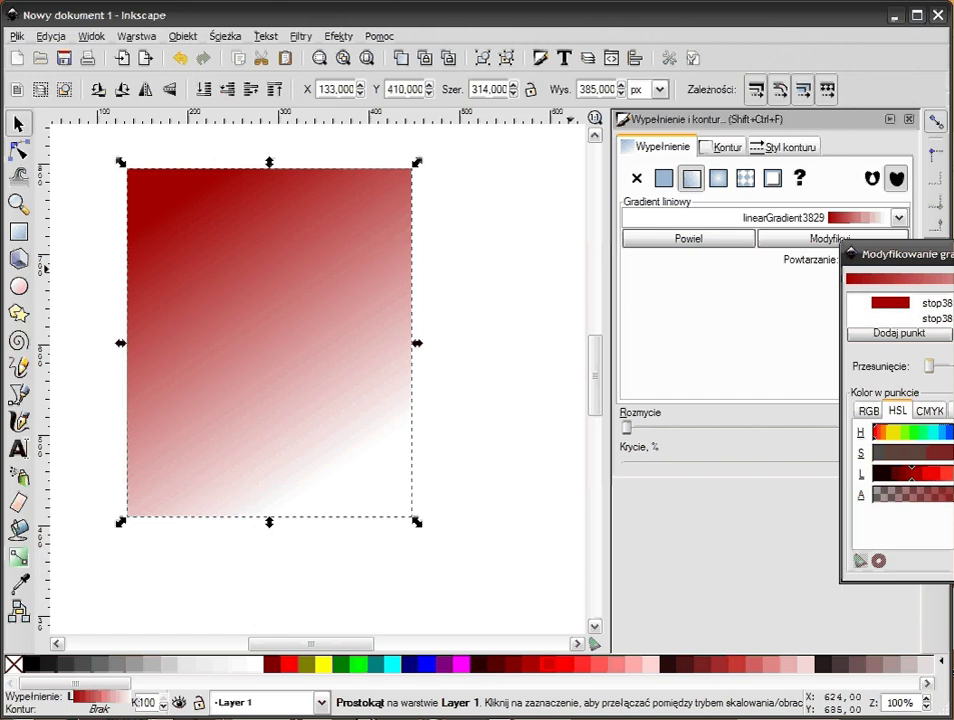
{"action": "left_click", "coordinate": [924, 333]}
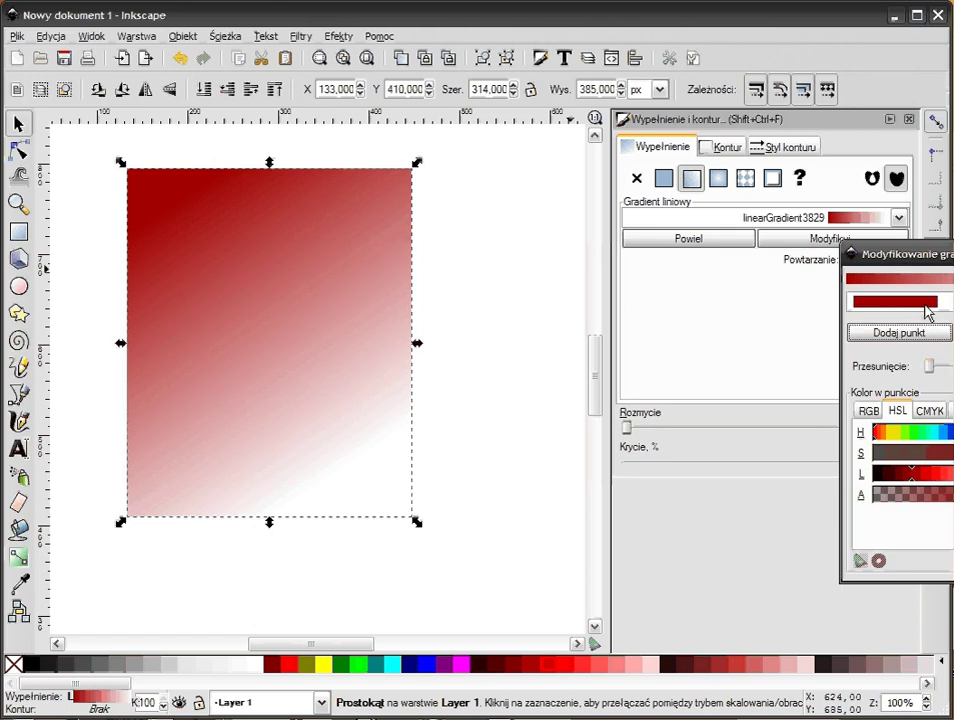
{"action": "left_click", "coordinate": [895, 302]}
{"action": "key", "text": "alt+F4"}
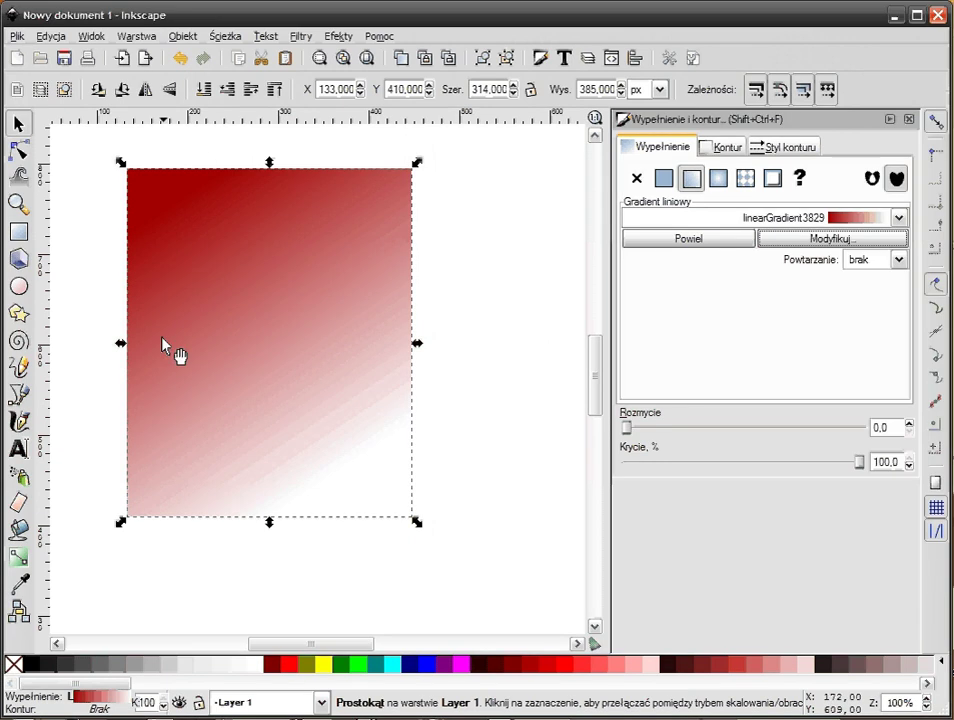
{"action": "left_click", "coordinate": [20, 560]}
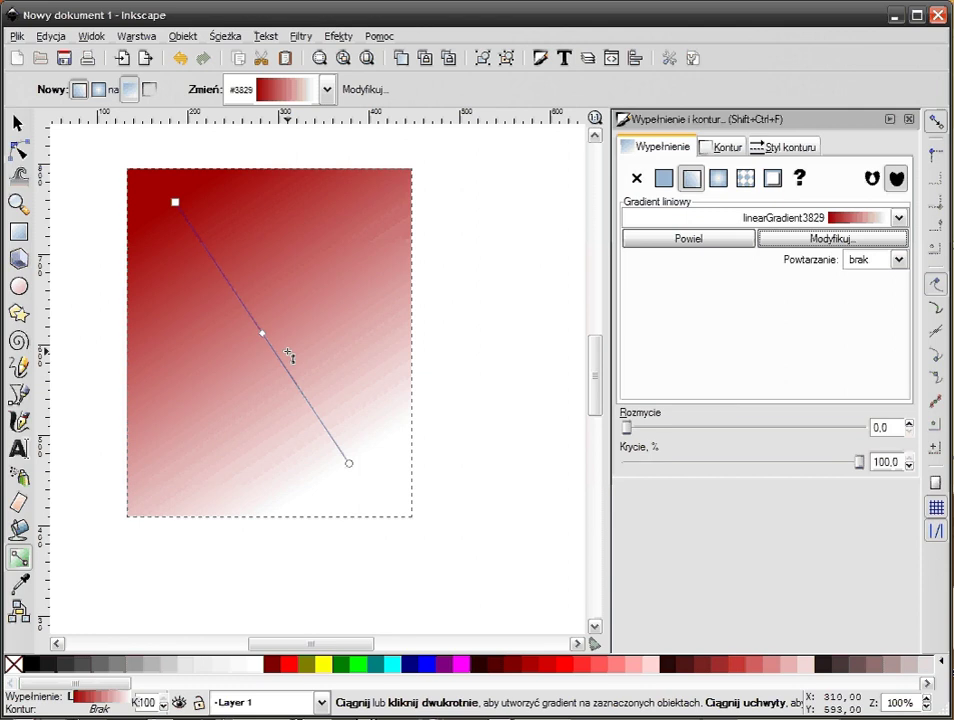
{"action": "left_click_drag", "start_coordinate": [262, 335], "coordinate": [198, 236]}
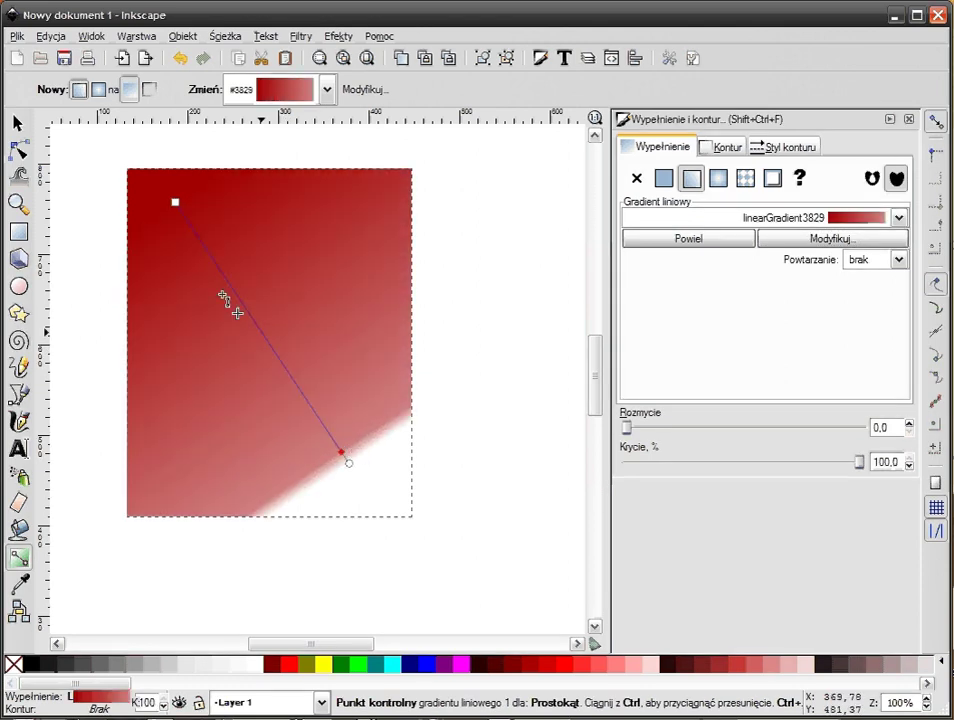
{"action": "left_click_drag", "start_coordinate": [310, 411], "coordinate": [206, 236]}
{"action": "left_click", "coordinate": [204, 237]}
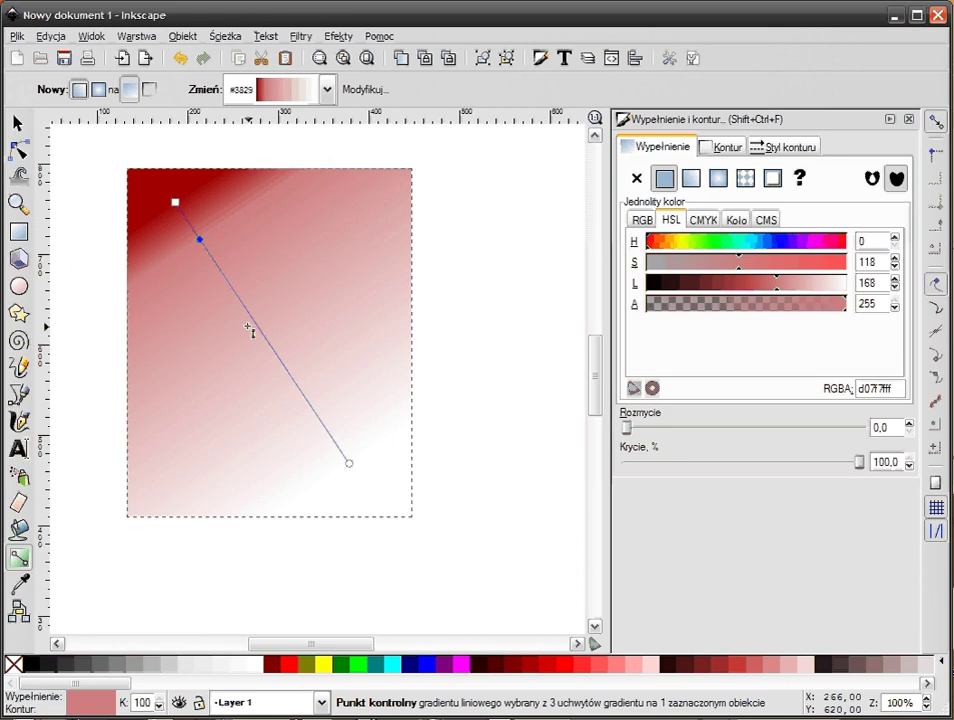
- Add four more stops along the rectangle's gradient line
{"action": "double_click", "coordinate": [222, 273]}
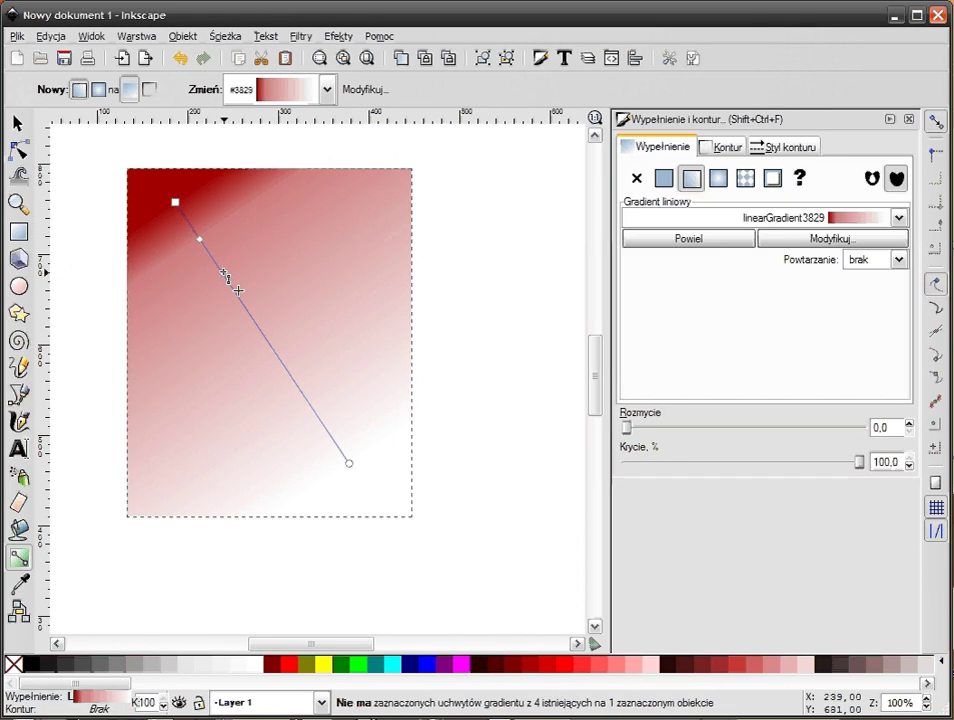
{"action": "double_click", "coordinate": [258, 330]}
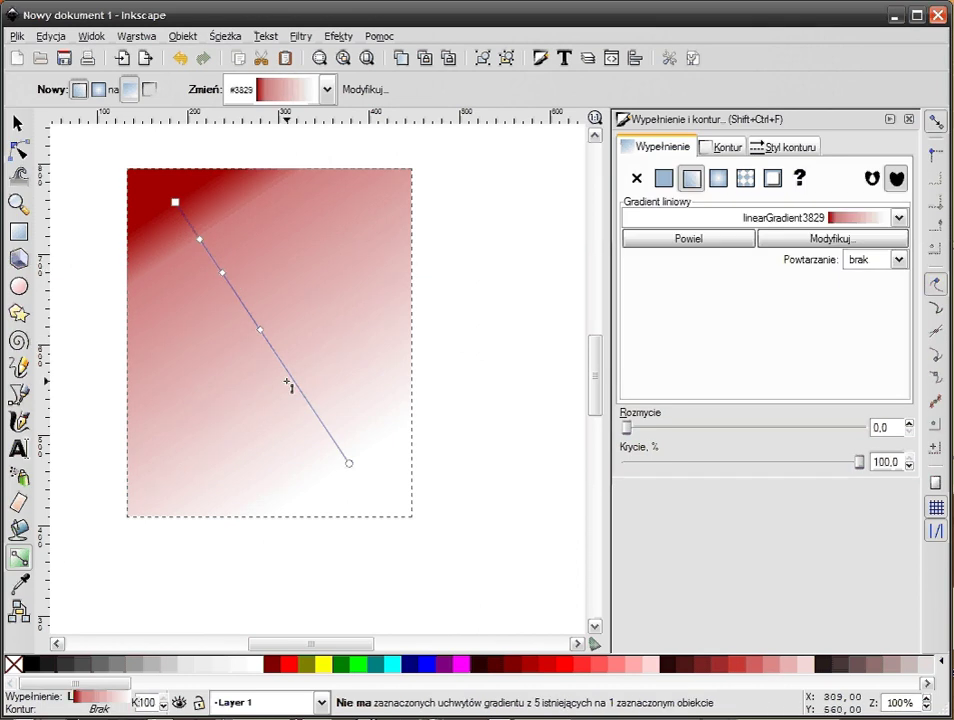
{"action": "double_click", "coordinate": [310, 404]}
{"action": "double_click", "coordinate": [337, 444]}
- Colour the gradient stops dark red #550000, yellow, lime green and blue
{"action": "left_click", "coordinate": [503, 664]}
{"action": "left_click", "coordinate": [309, 404]}
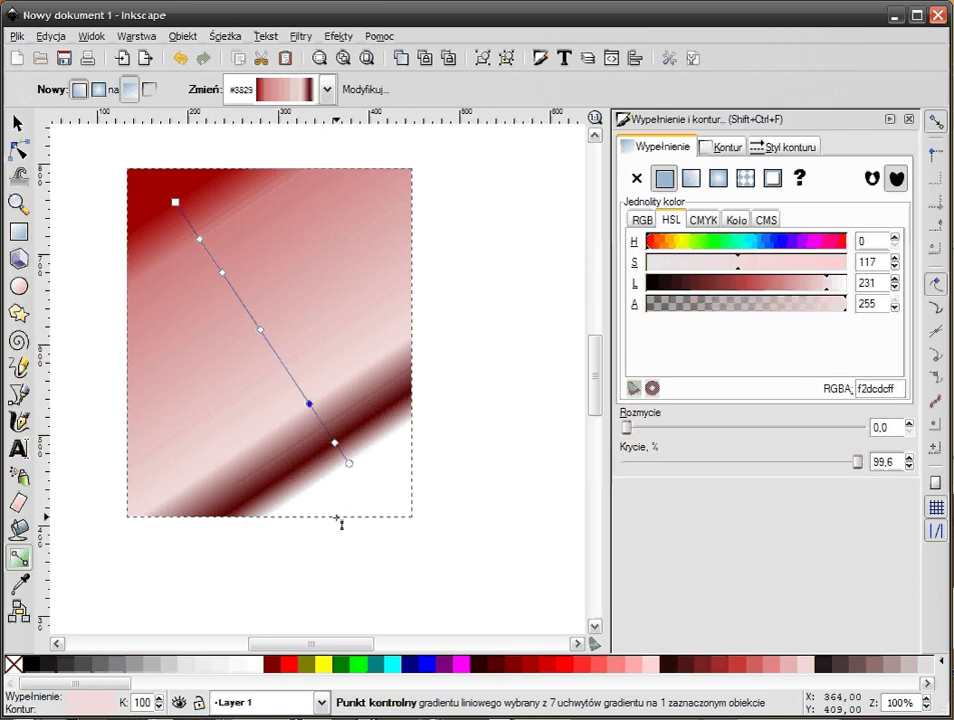
{"action": "left_click", "coordinate": [327, 664]}
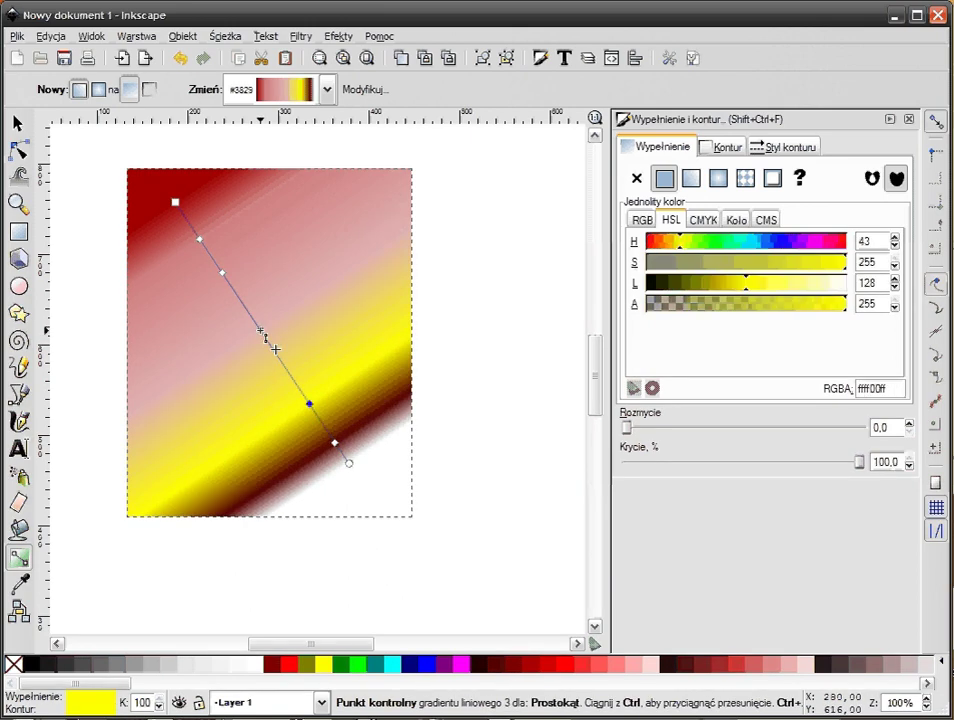
{"action": "left_click", "coordinate": [260, 329]}
{"action": "left_click", "coordinate": [365, 664]}
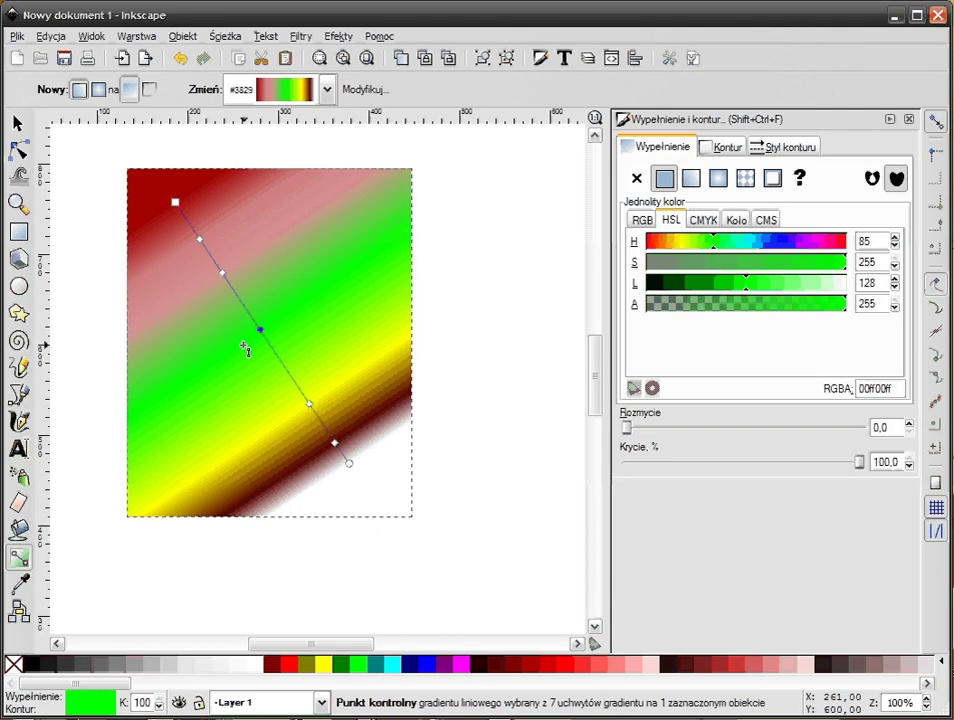
{"action": "left_click", "coordinate": [222, 273]}
{"action": "left_click", "coordinate": [420, 664]}
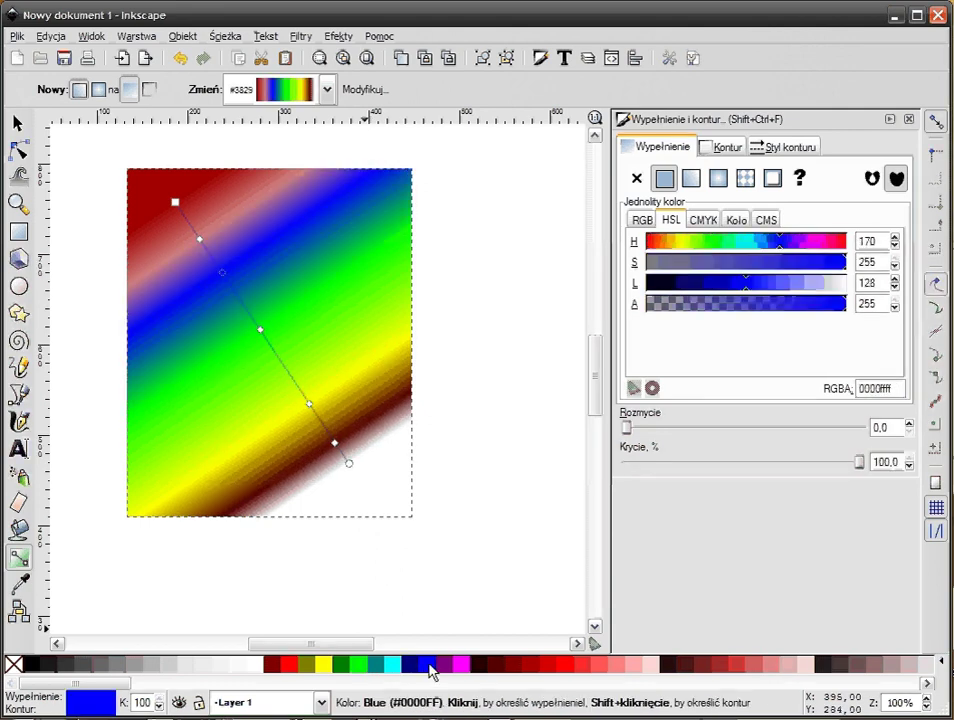
{"action": "left_click", "coordinate": [18, 124]}
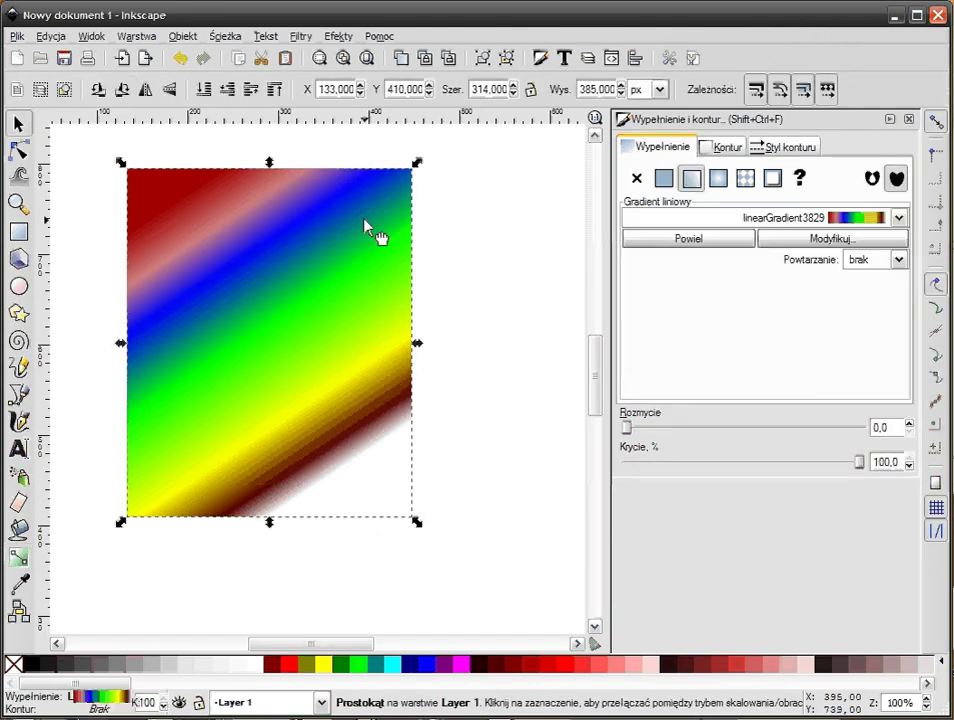
- Delete the rainbow rectangle and draw a new 260 × 200 px rectangle
{"action": "key", "text": "Delete"}
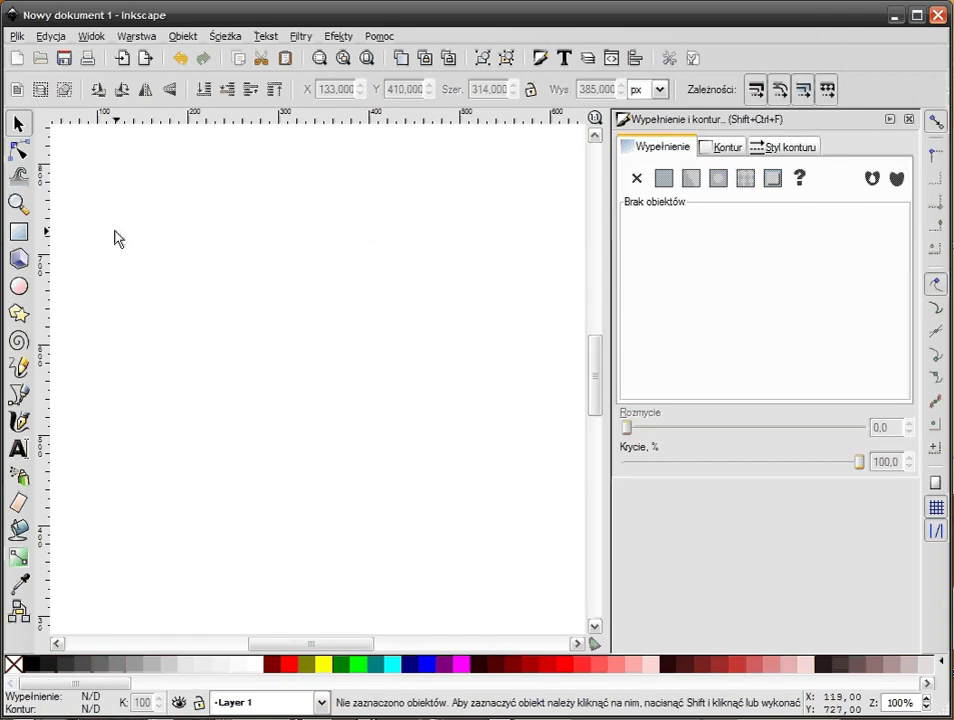
{"action": "left_click", "coordinate": [18, 231]}
{"action": "mouse_move", "coordinate": [208, 201]}
{"action": "left_mouse_down"}
{"action": "mouse_move", "coordinate": [388, 349]}
{"action": "mouse_move", "coordinate": [443, 381]}
{"action": "left_mouse_up"}
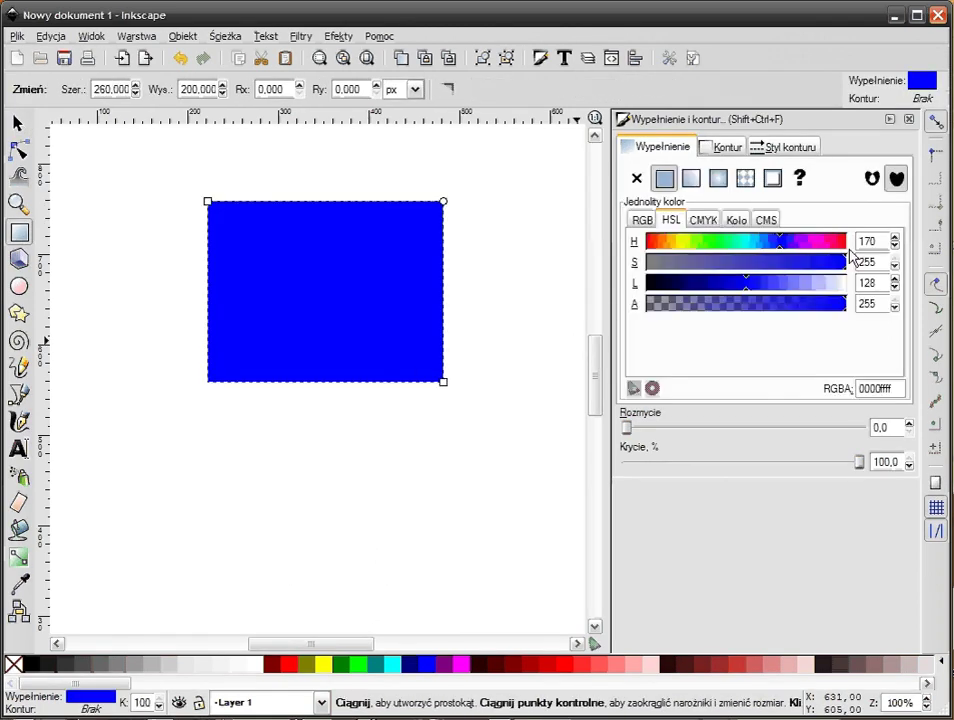
- Fill the new rectangle with the saved linearGradient3829, move it down-left, then delete it
{"action": "left_click", "coordinate": [691, 178]}
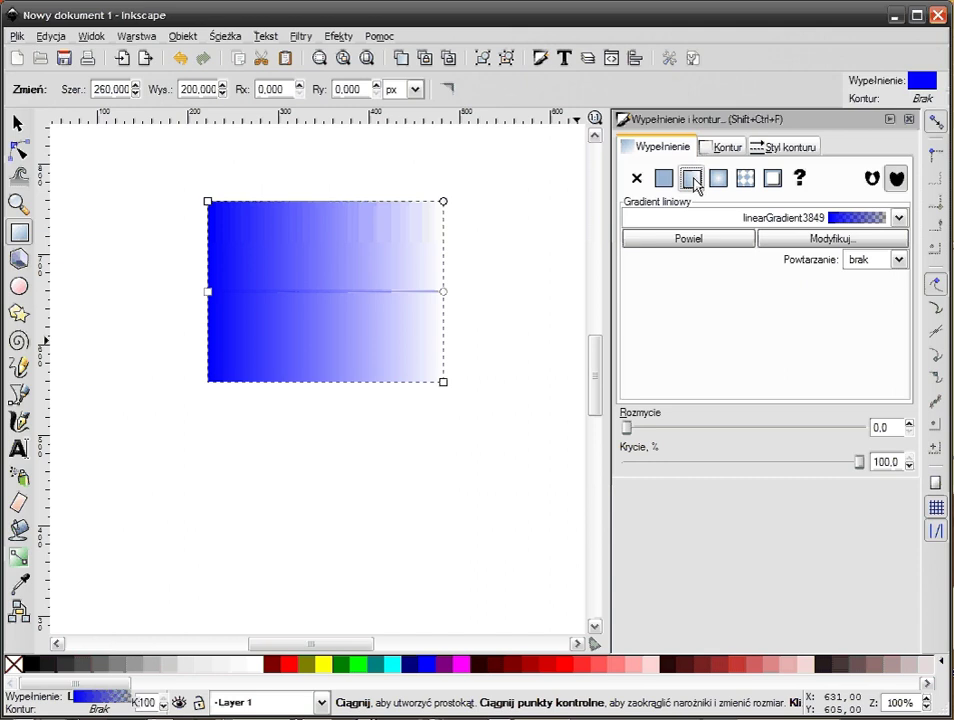
{"action": "left_click", "coordinate": [897, 219]}
{"action": "left_click", "coordinate": [780, 235]}
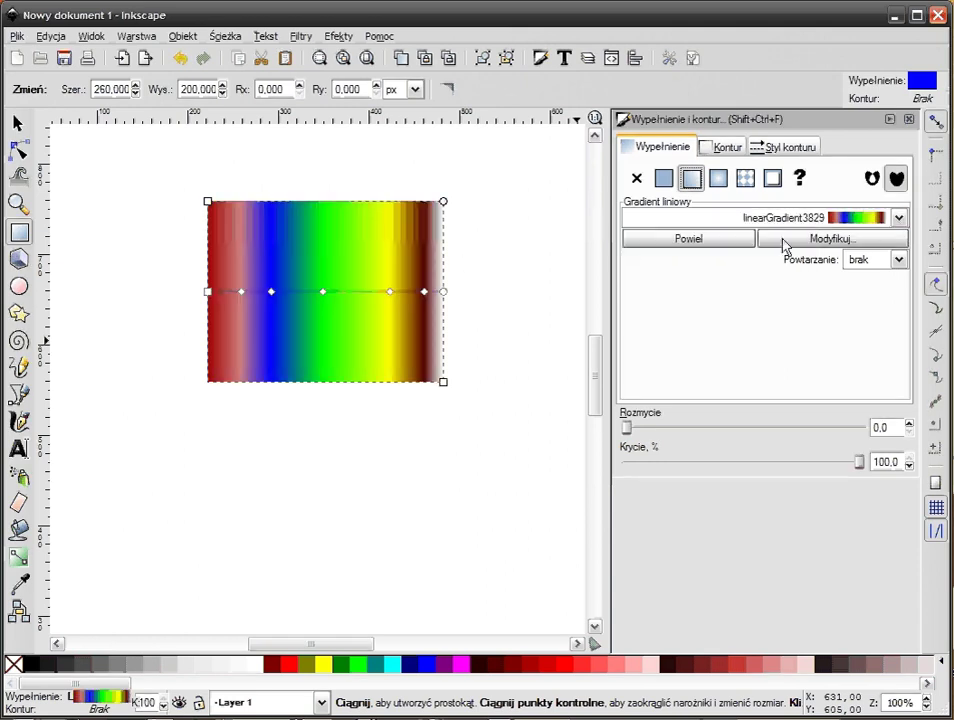
{"action": "left_click", "coordinate": [17, 124]}
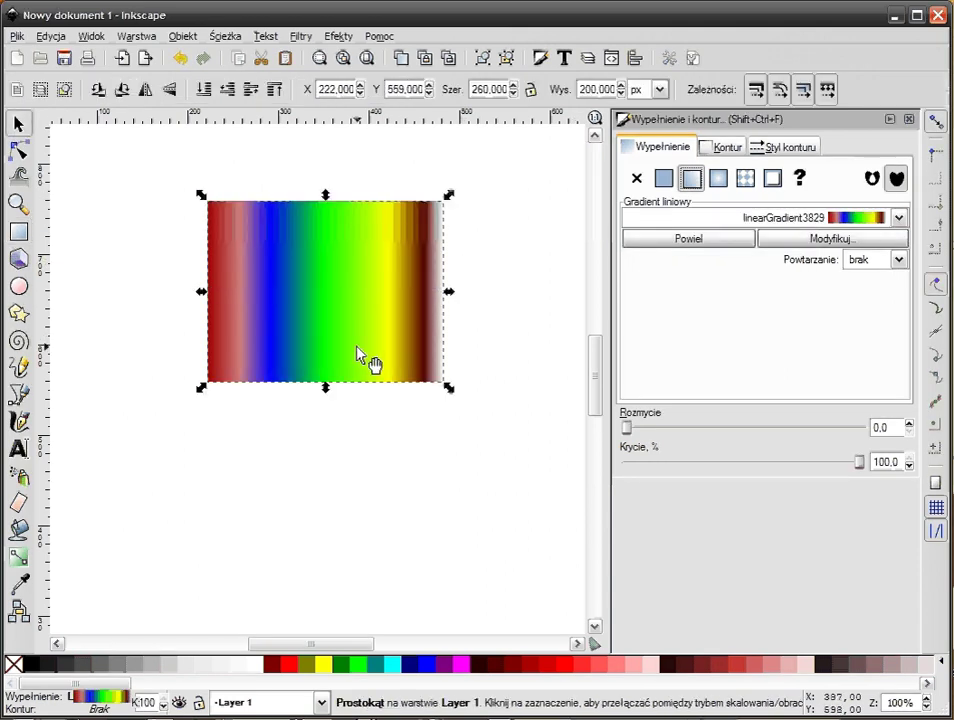
{"action": "left_click_drag", "start_coordinate": [360, 336], "coordinate": [318, 420]}
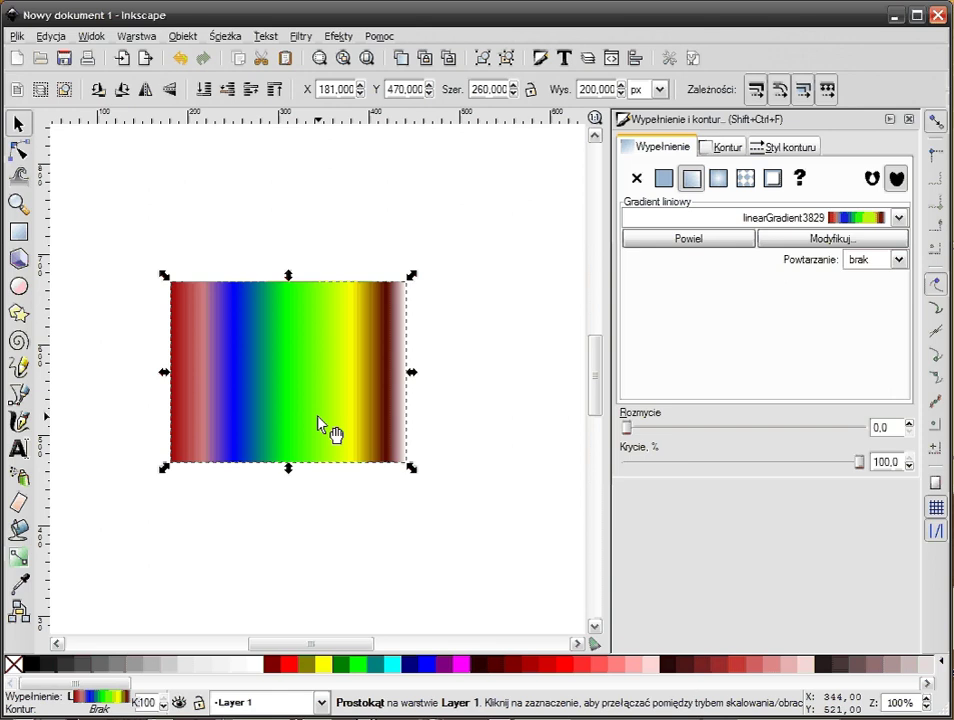
{"action": "key", "text": "Delete"}
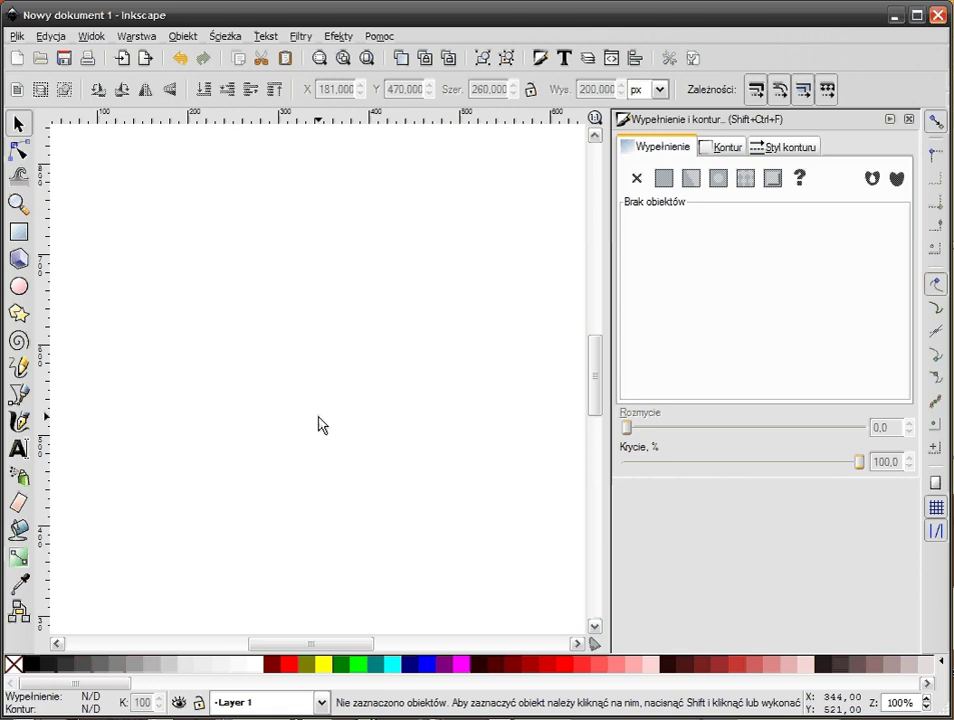
- Draw a 93 × 92 px blue square, stamp copies while dragging, and select all nine
{"action": "left_click", "coordinate": [18, 231]}
{"action": "left_click_drag", "start_coordinate": [132, 232], "coordinate": [217, 315]}
{"action": "key", "text": "s"}
{"action": "mouse_move", "coordinate": [175, 285]}
{"action": "left_mouse_down"}
{"action": "mouse_move", "coordinate": [249, 307]}
{"action": "mouse_move", "coordinate": [202, 256]}
{"action": "mouse_move", "coordinate": [251, 355]}
{"action": "mouse_move", "coordinate": [222, 328]}
{"action": "mouse_move", "coordinate": [420, 354]}
{"action": "mouse_move", "coordinate": [473, 270]}
{"action": "mouse_move", "coordinate": [390, 187]}
{"action": "mouse_move", "coordinate": [383, 249]}
{"action": "mouse_move", "coordinate": [161, 437]}
{"action": "left_mouse_up"}
{"action": "key", "text": "space"}
{"action": "key", "text": "space"}
{"action": "key", "text": "space"}
{"action": "key", "text": "space"}
{"action": "key", "text": "space"}
{"action": "key", "text": "space"}
{"action": "key", "text": "space"}
{"action": "key", "text": "space"}
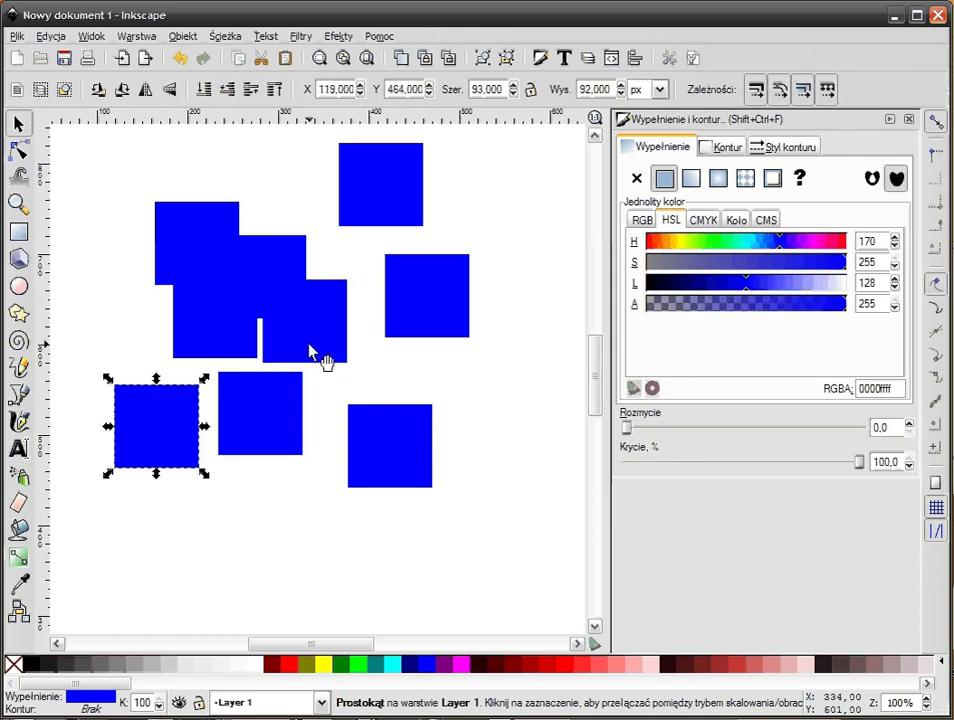
{"action": "scroll", "coordinate": [320, 345], "scroll_direction": "up", "scroll_amount": 2}
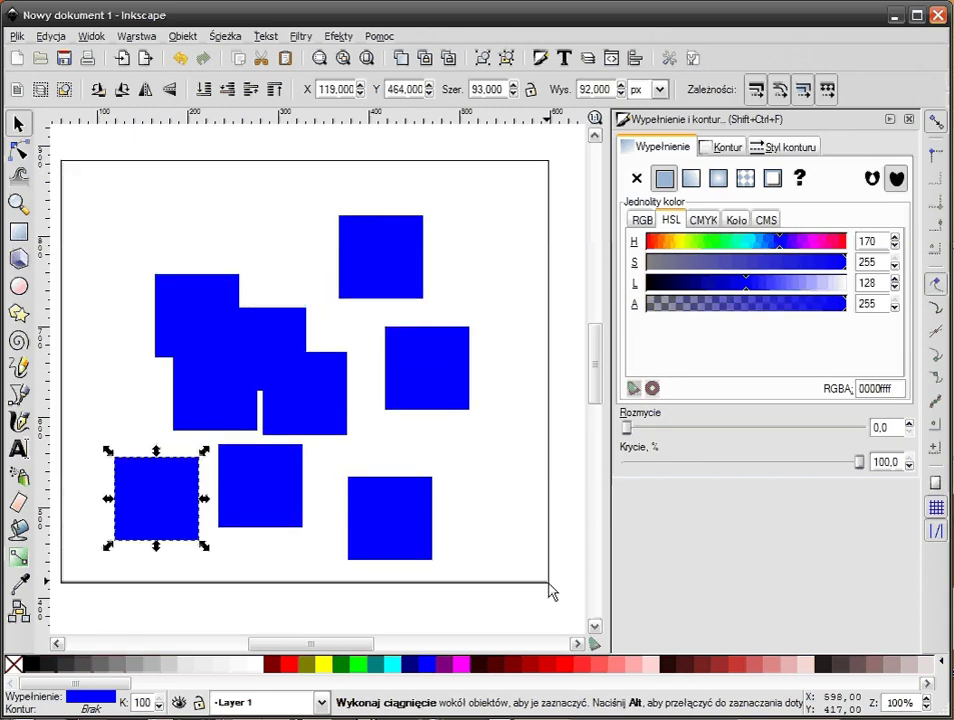
{"action": "left_click_drag", "start_coordinate": [64, 172], "coordinate": [550, 590]}
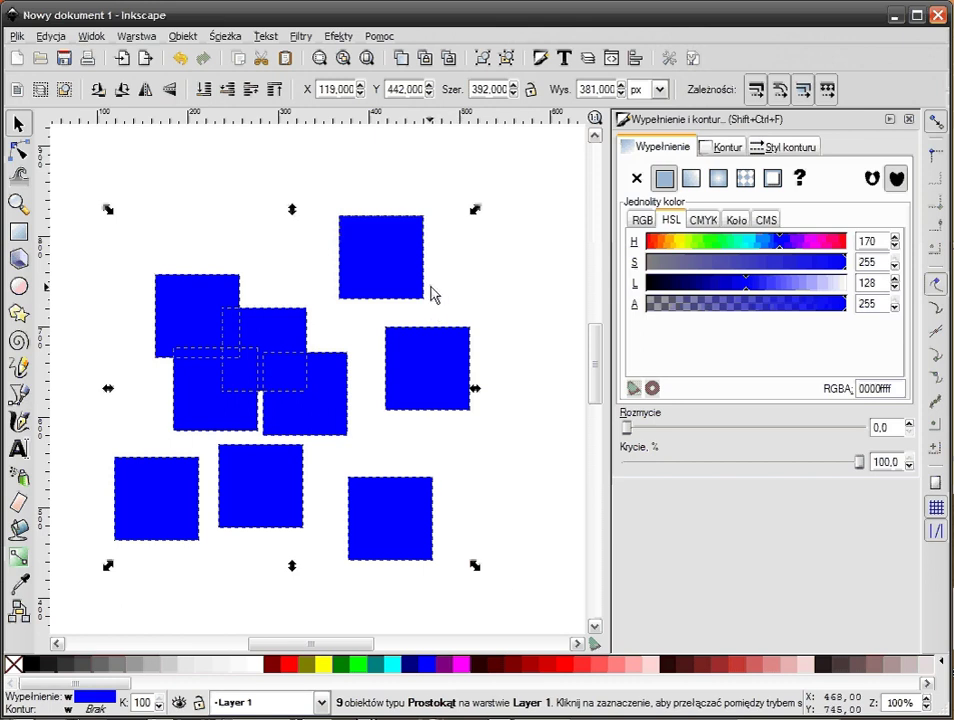
- Drag one radial gradient across all nine squares, widen it, and shift its centre down-left
{"action": "left_click", "coordinate": [18, 557]}
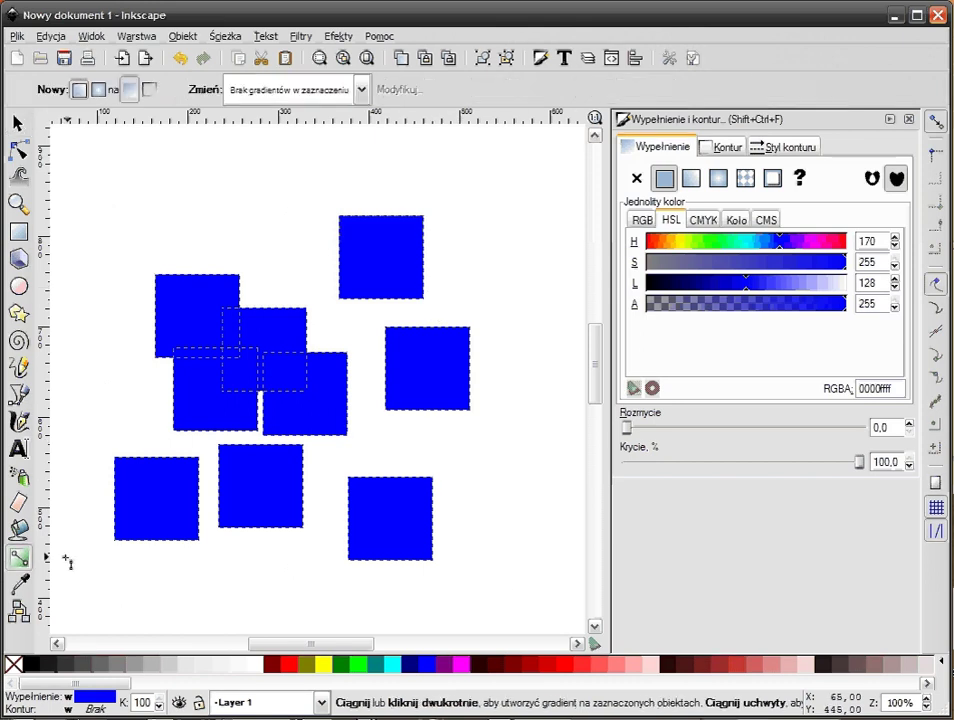
{"action": "left_click", "coordinate": [98, 89]}
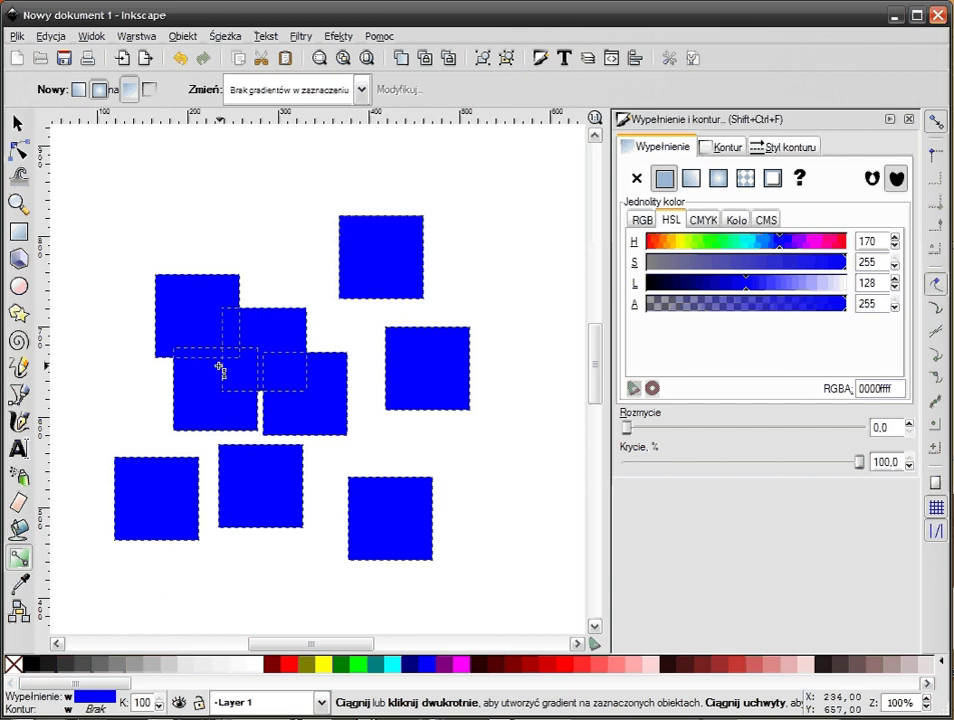
{"action": "mouse_move", "coordinate": [262, 354]}
{"action": "left_mouse_down"}
{"action": "mouse_move", "coordinate": [400, 585]}
{"action": "mouse_move", "coordinate": [445, 605]}
{"action": "left_mouse_up"}
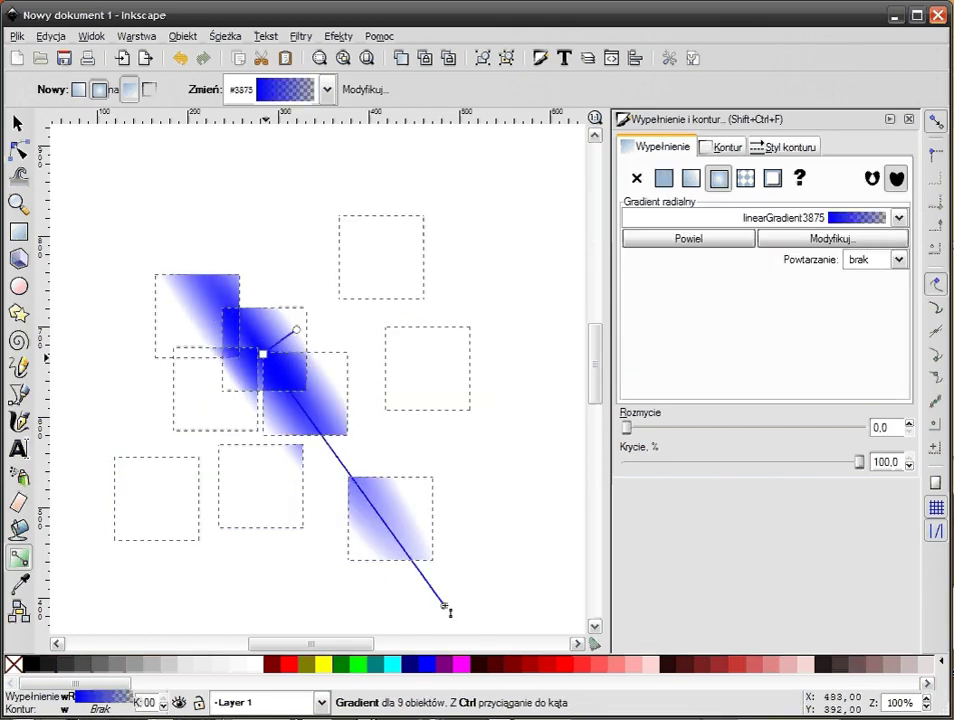
{"action": "mouse_move", "coordinate": [297, 331]}
{"action": "left_mouse_down"}
{"action": "mouse_move", "coordinate": [538, 204]}
{"action": "mouse_move", "coordinate": [518, 188]}
{"action": "left_mouse_up"}
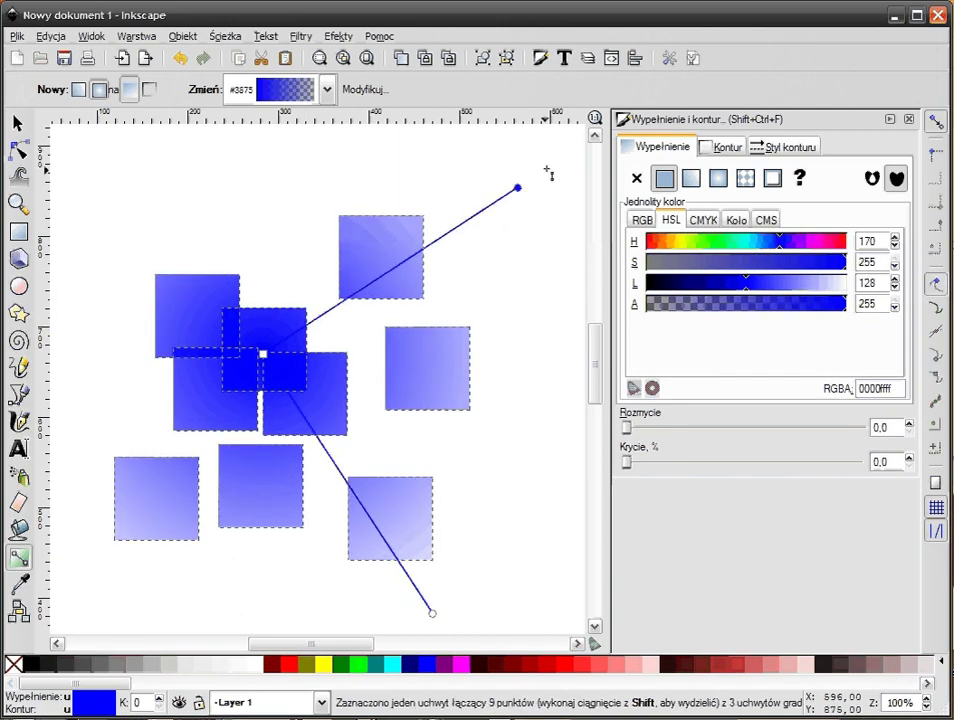
{"action": "scroll", "coordinate": [345, 402], "scroll_direction": "down", "scroll_amount": 2}
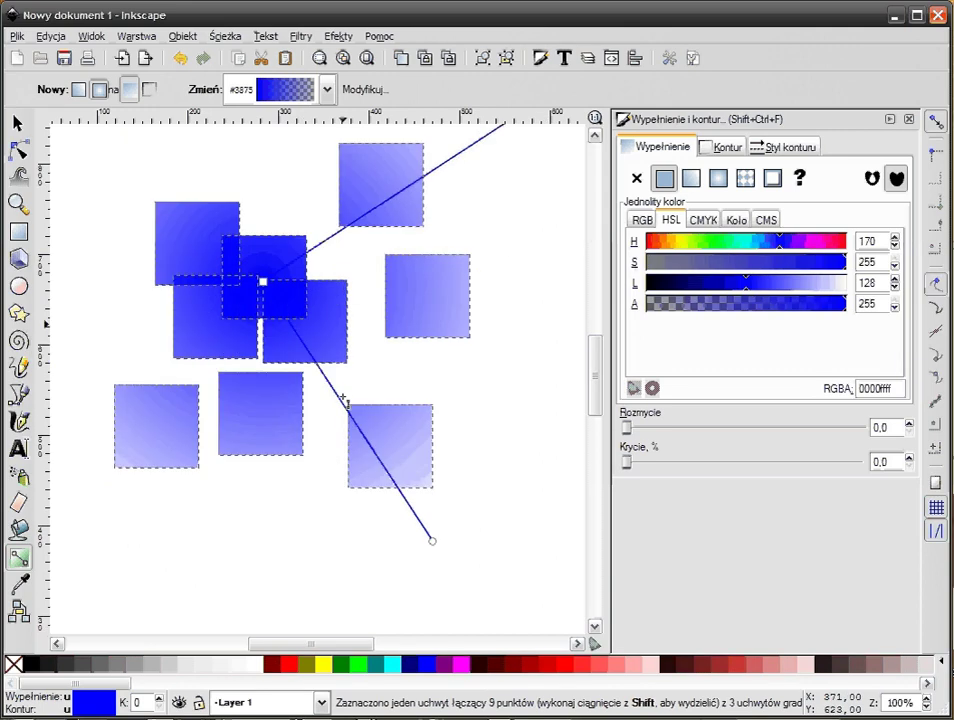
{"action": "scroll", "coordinate": [313, 287], "scroll_direction": "up", "scroll_amount": 2}
{"action": "scroll", "coordinate": [524, 345], "scroll_direction": "down", "scroll_amount": 2}
{"action": "left_click_drag", "start_coordinate": [256, 276], "coordinate": [230, 358]}
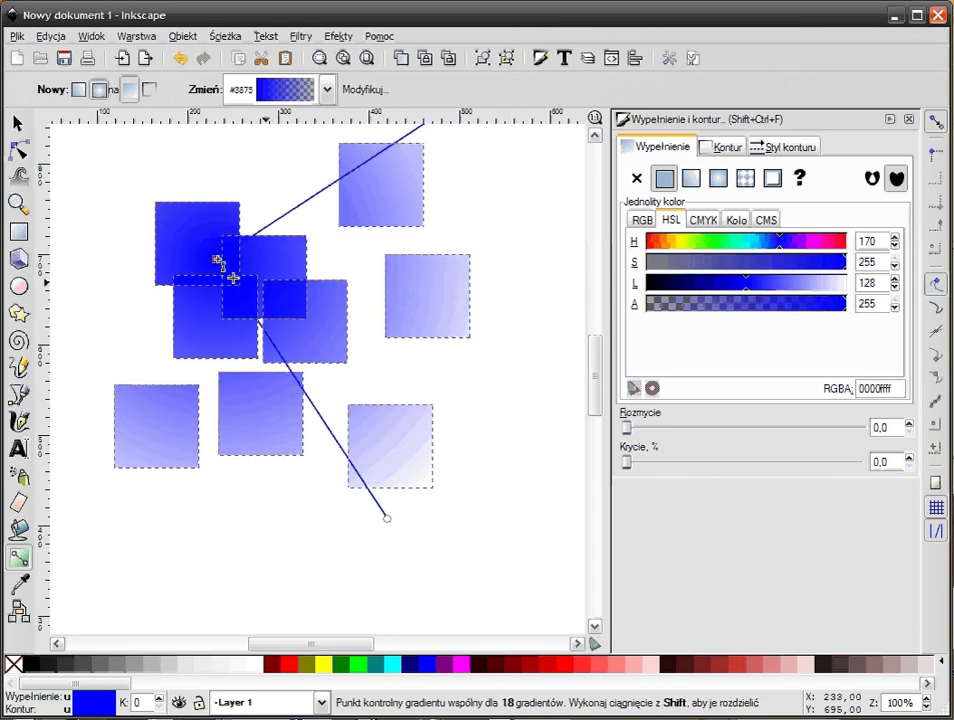
{"action": "left_click", "coordinate": [230, 358]}
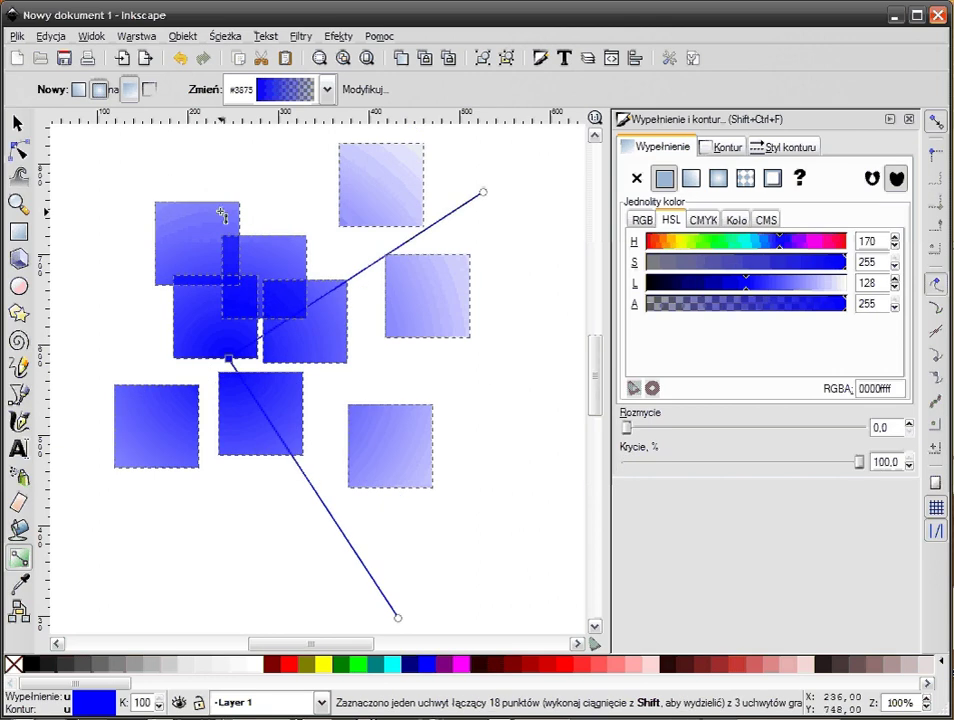
- Set the gradient's outer stop to fully opaque white in the gradient editor
{"action": "left_click", "coordinate": [381, 95]}
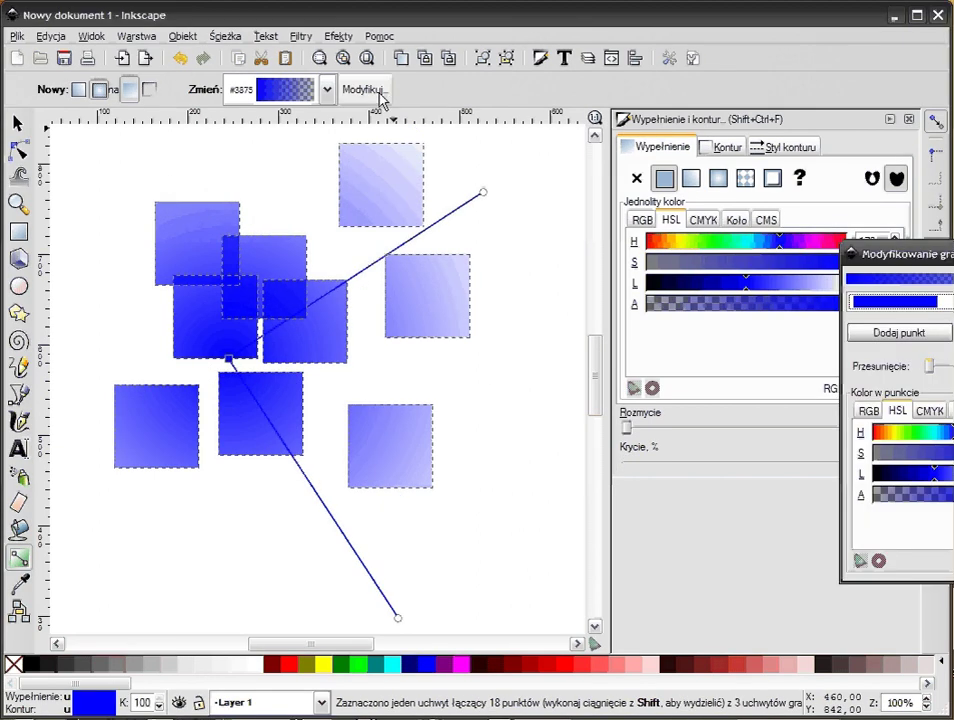
{"action": "left_click_drag", "start_coordinate": [852, 250], "coordinate": [546, 221]}
{"action": "left_click", "coordinate": [616, 268]}
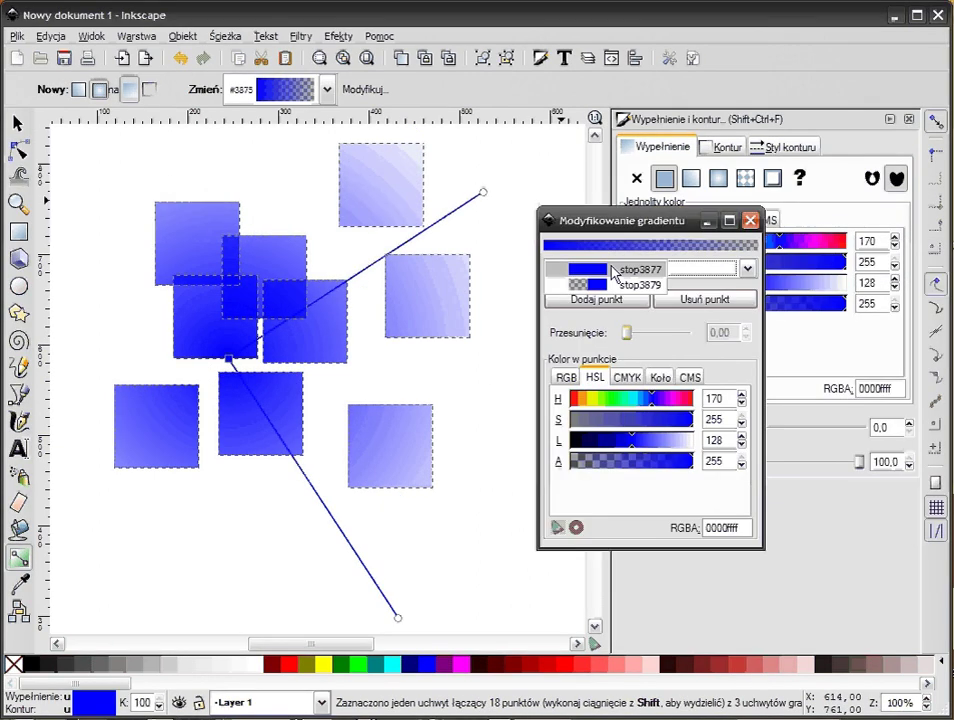
{"action": "mouse_move", "coordinate": [690, 461]}
{"action": "left_mouse_down"}
{"action": "mouse_move", "coordinate": [570, 461]}
{"action": "mouse_move", "coordinate": [639, 443]}
{"action": "mouse_move", "coordinate": [714, 449]}
{"action": "left_mouse_up"}
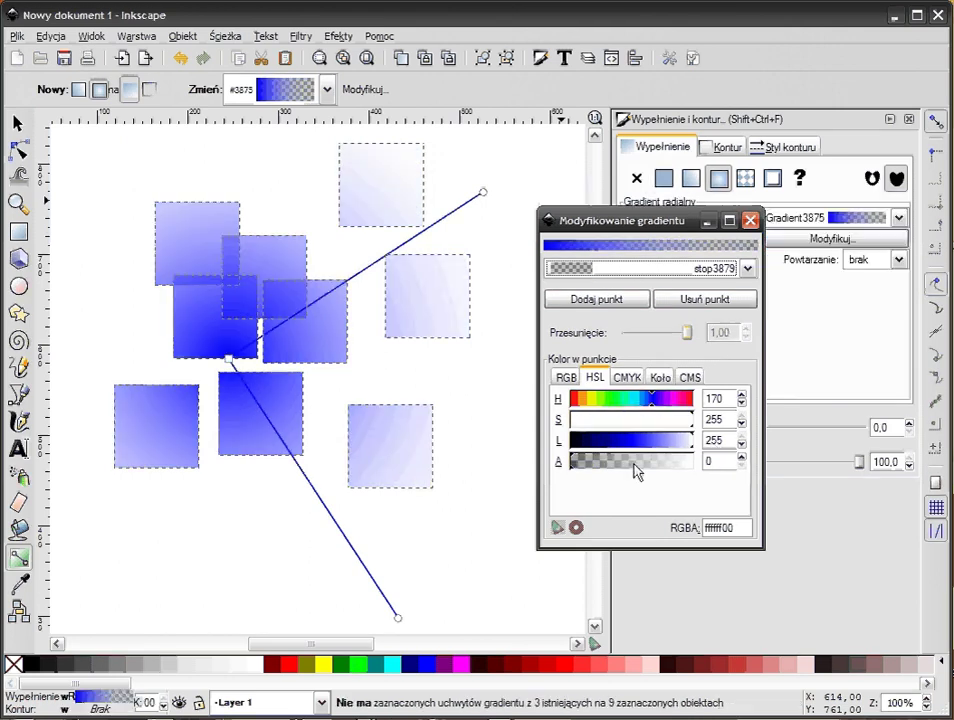
{"action": "left_click_drag", "start_coordinate": [575, 461], "coordinate": [715, 467]}
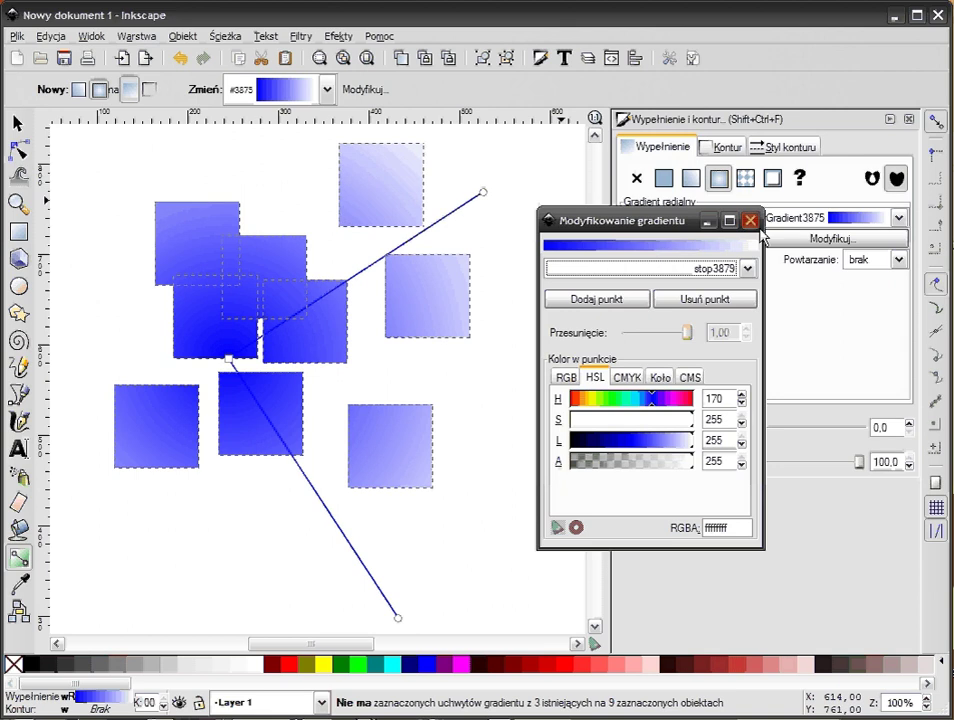
{"action": "left_click", "coordinate": [750, 220]}
{"action": "left_click", "coordinate": [17, 123]}
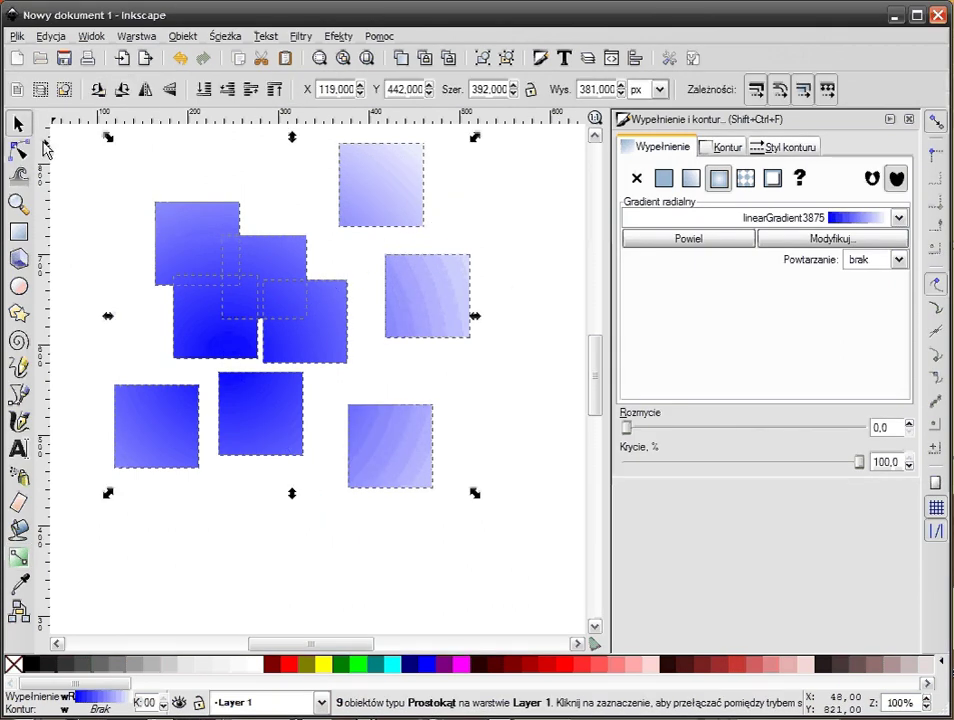
{"action": "left_click", "coordinate": [515, 298]}
{"action": "scroll", "coordinate": [488, 610], "scroll_direction": "up", "scroll_amount": 1}
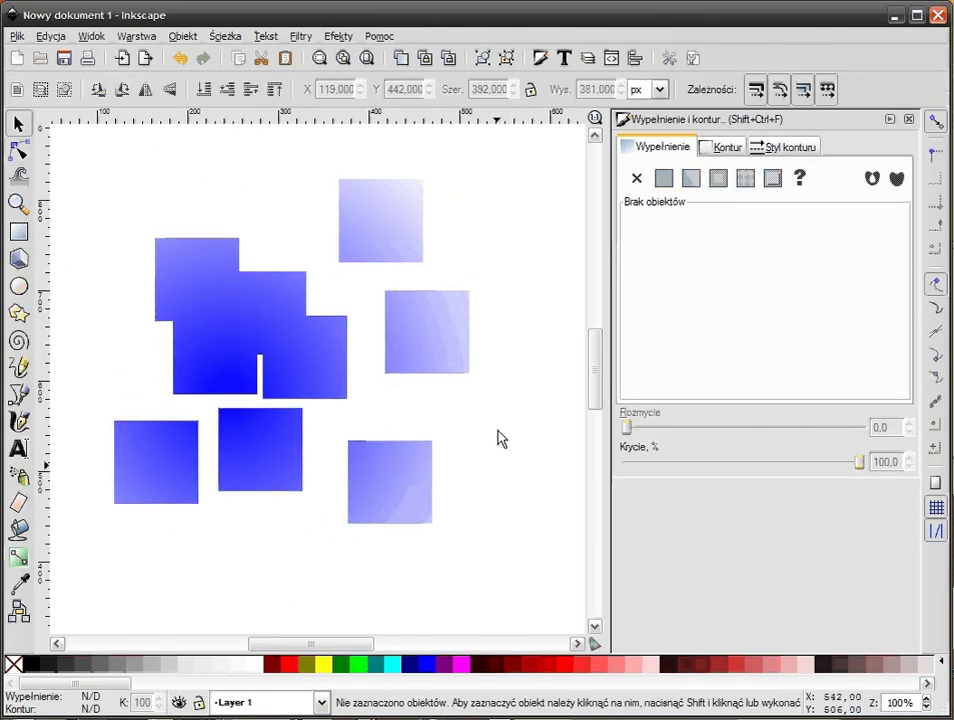
{"action": "double_click", "coordinate": [303, 308]}
{"action": "key", "text": "s"}
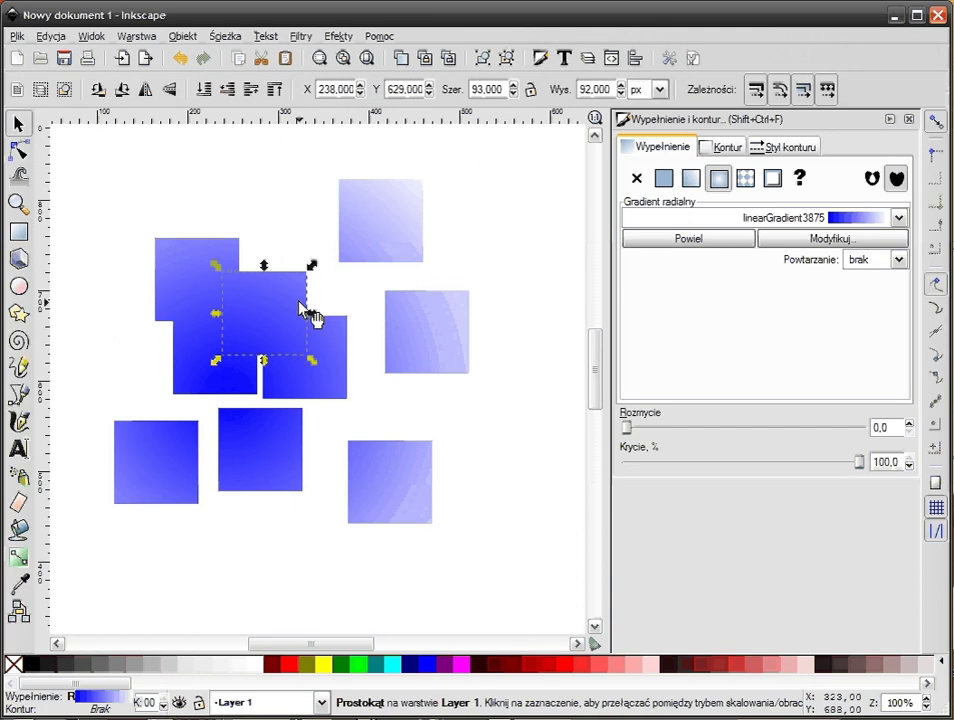
{"action": "mouse_move", "coordinate": [310, 313]}
{"action": "left_mouse_down"}
{"action": "mouse_move", "coordinate": [490, 460]}
{"action": "mouse_move", "coordinate": [532, 441]}
{"action": "mouse_move", "coordinate": [293, 296]}
{"action": "left_mouse_up"}
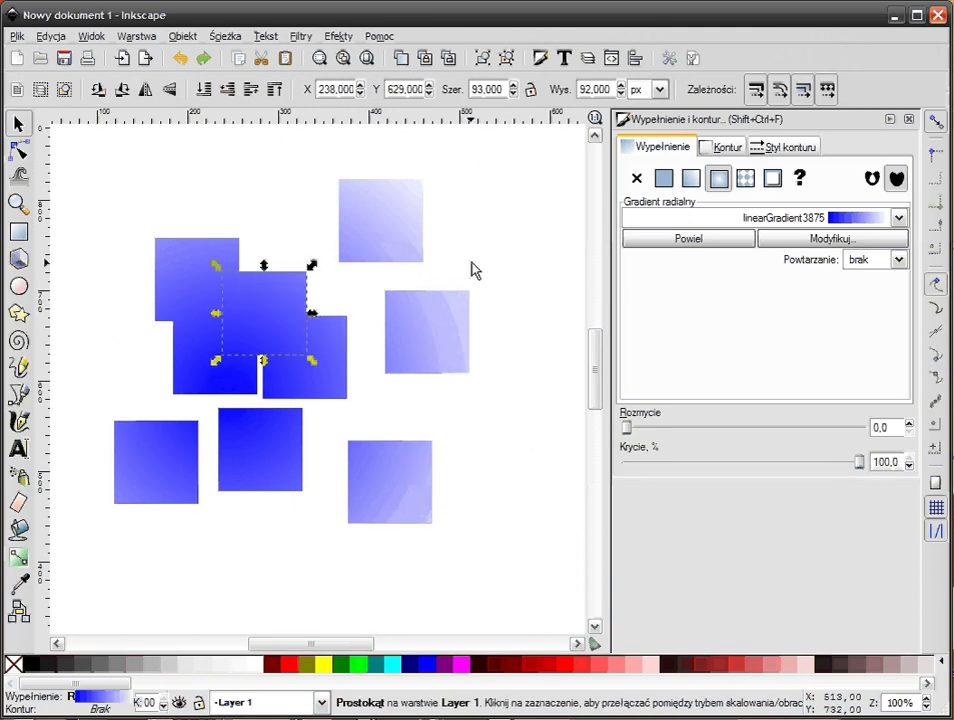
{"action": "left_click", "coordinate": [412, 272]}
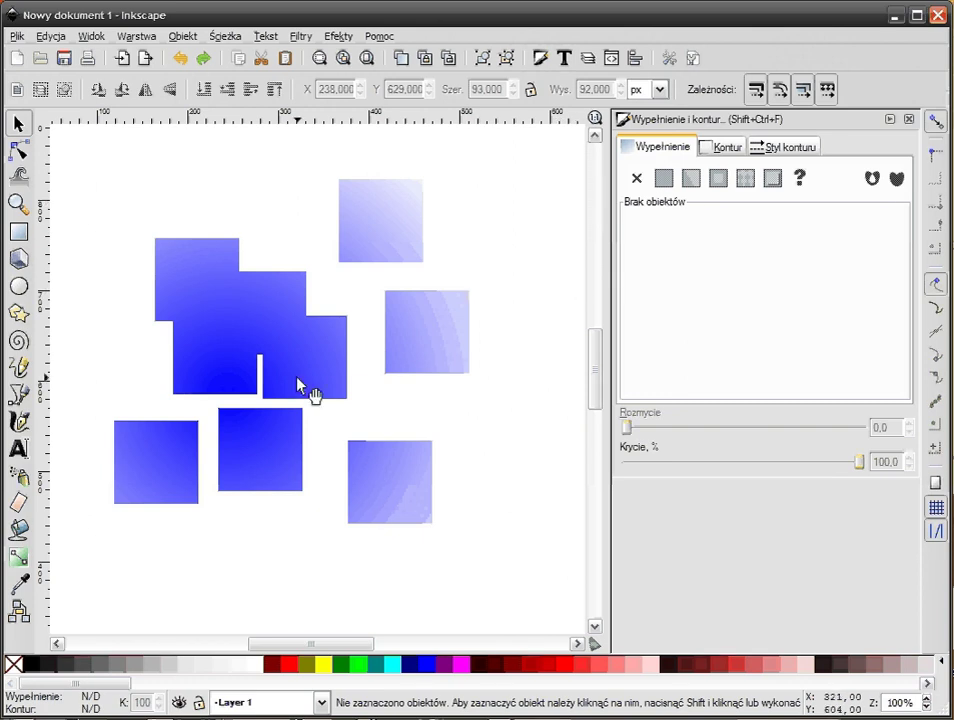
{"action": "mouse_move", "coordinate": [510, 136]}
{"action": "left_mouse_down"}
{"action": "mouse_move", "coordinate": [180, 556]}
{"action": "mouse_move", "coordinate": [79, 571]}
{"action": "left_mouse_up"}
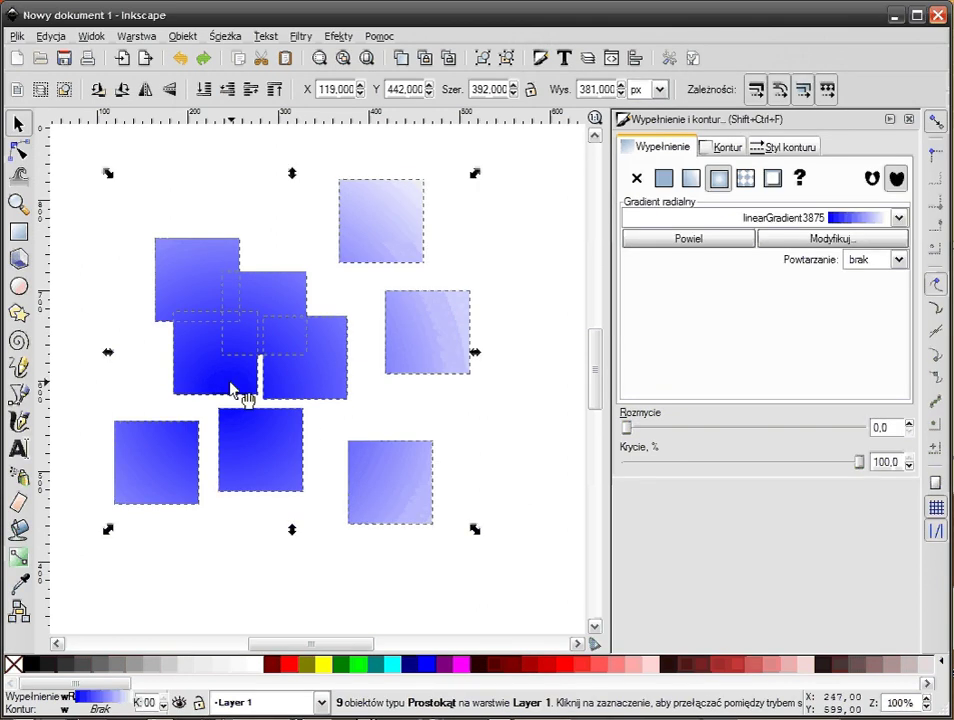
- Move the nine gradient squares up and right, then enlarge them from the corner handle
{"action": "left_click", "coordinate": [21, 560]}
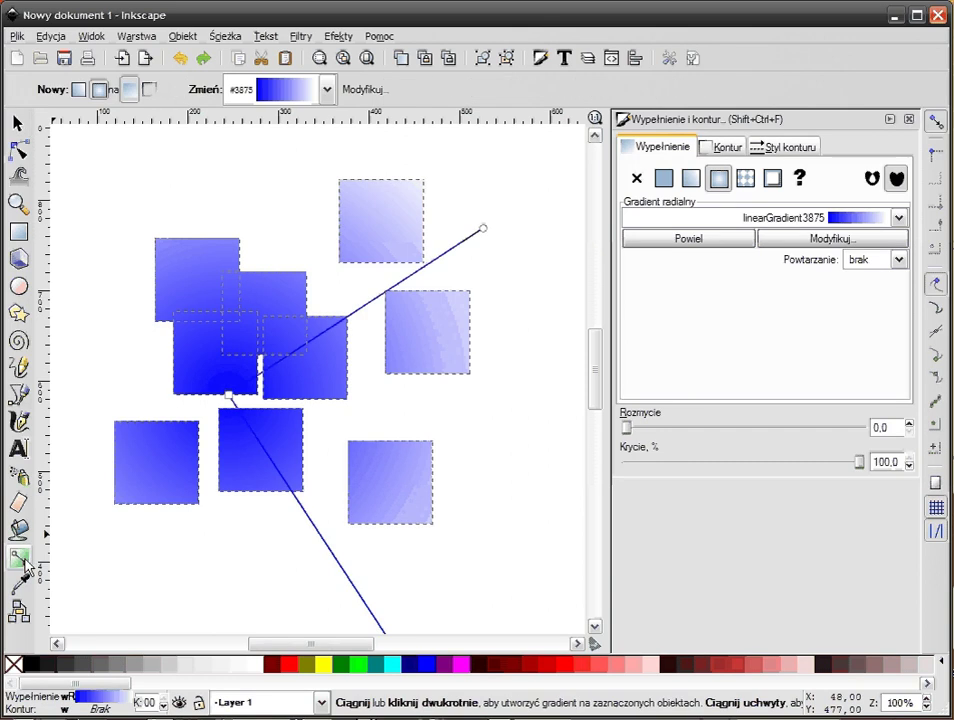
{"action": "left_click", "coordinate": [229, 395]}
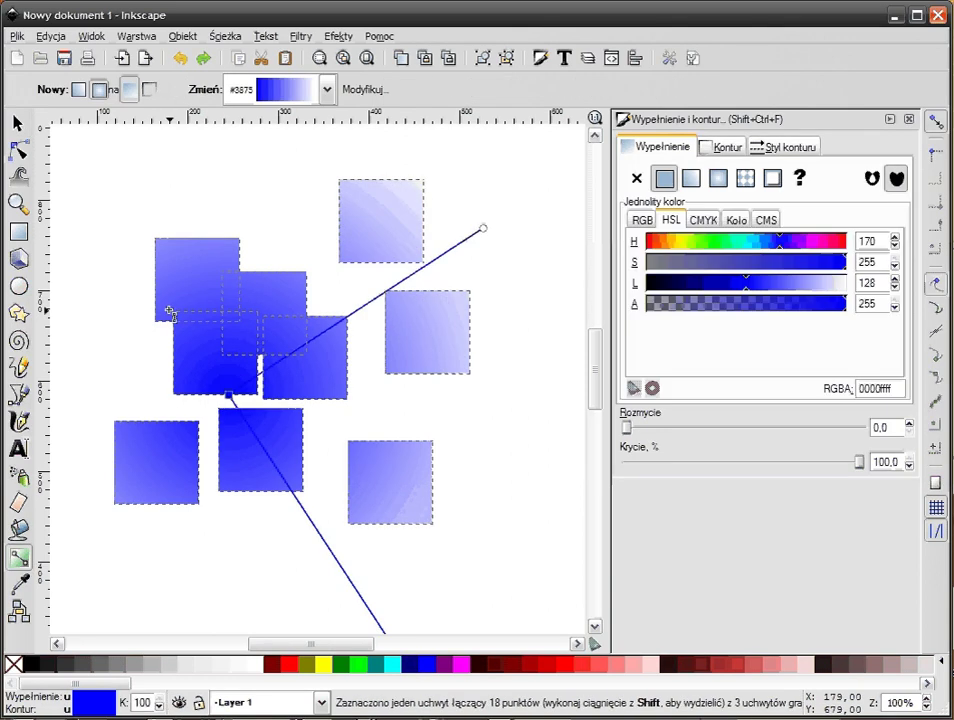
{"action": "key", "text": "s"}
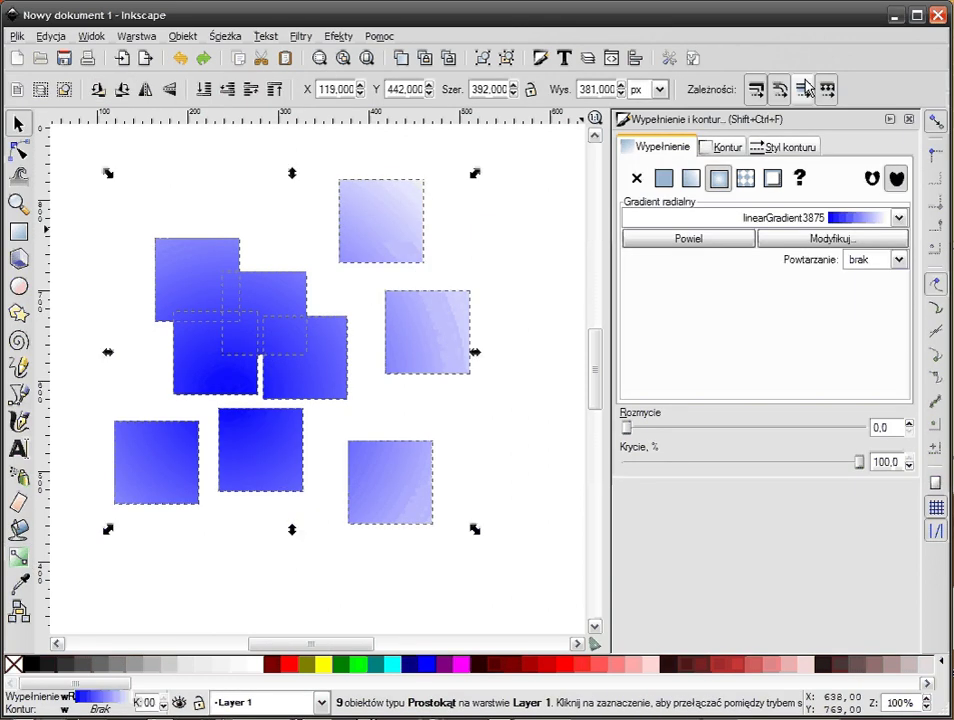
{"action": "left_click_drag", "start_coordinate": [326, 354], "coordinate": [390, 312]}
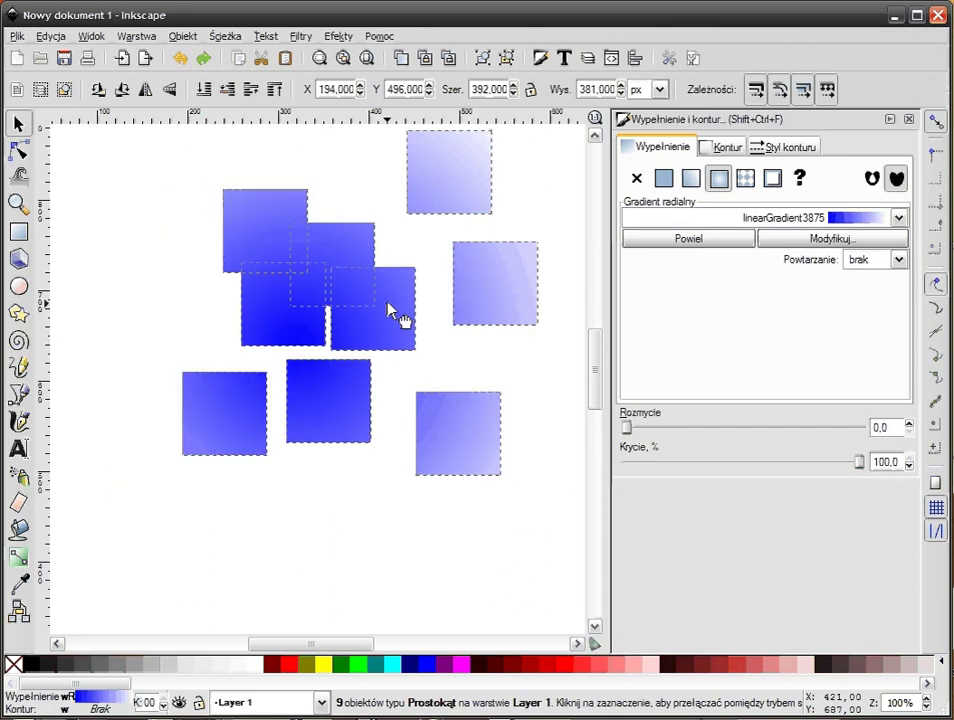
{"action": "left_click_drag", "start_coordinate": [330, 377], "coordinate": [315, 398]}
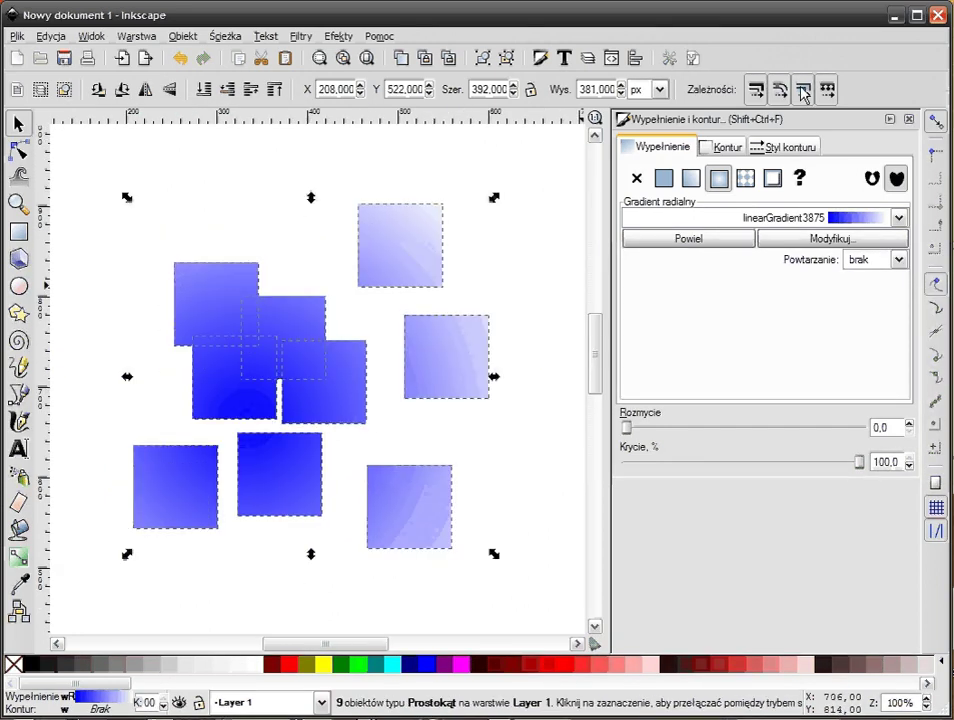
{"action": "mouse_move", "coordinate": [221, 402]}
{"action": "left_mouse_down"}
{"action": "mouse_move", "coordinate": [266, 348]}
{"action": "mouse_move", "coordinate": [304, 355]}
{"action": "mouse_move", "coordinate": [313, 373]}
{"action": "mouse_move", "coordinate": [273, 396]}
{"action": "mouse_move", "coordinate": [224, 451]}
{"action": "mouse_move", "coordinate": [214, 398]}
{"action": "mouse_move", "coordinate": [258, 326]}
{"action": "left_mouse_up"}
{"action": "scroll", "coordinate": [443, 503], "scroll_direction": "down", "scroll_amount": 1, "text": "ctrl"}
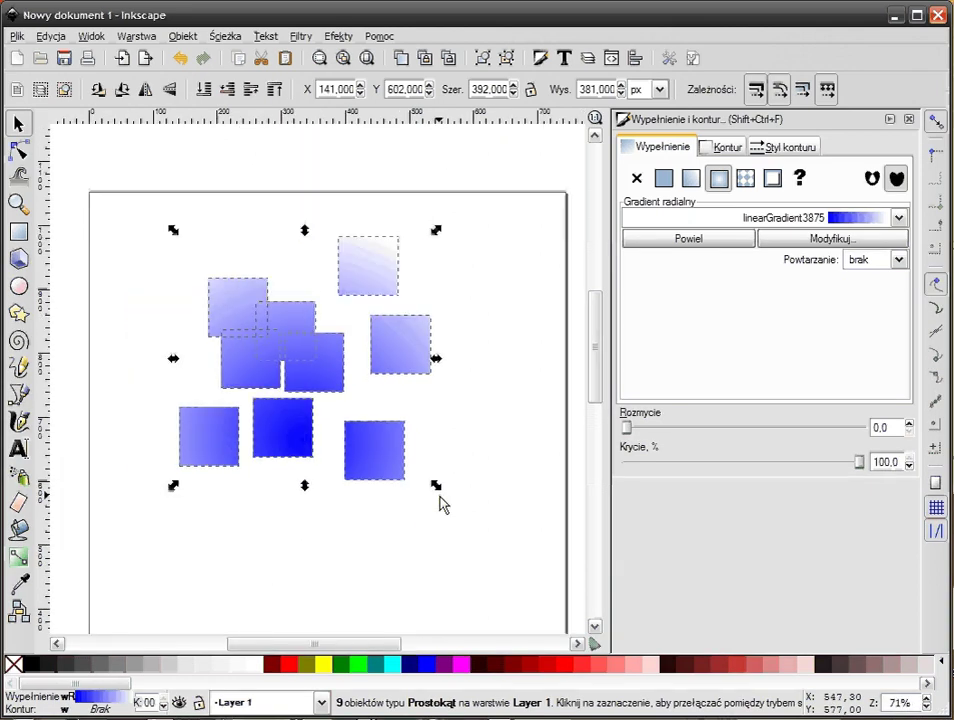
{"action": "mouse_move", "coordinate": [437, 487]}
{"action": "left_mouse_down"}
{"action": "mouse_move", "coordinate": [520, 567]}
{"action": "mouse_move", "coordinate": [424, 474]}
{"action": "mouse_move", "coordinate": [517, 575]}
{"action": "left_mouse_up"}
- Enable transforming gradients with objects and move one square above the page
{"action": "left_click", "coordinate": [496, 407]}
{"action": "left_click", "coordinate": [336, 389]}
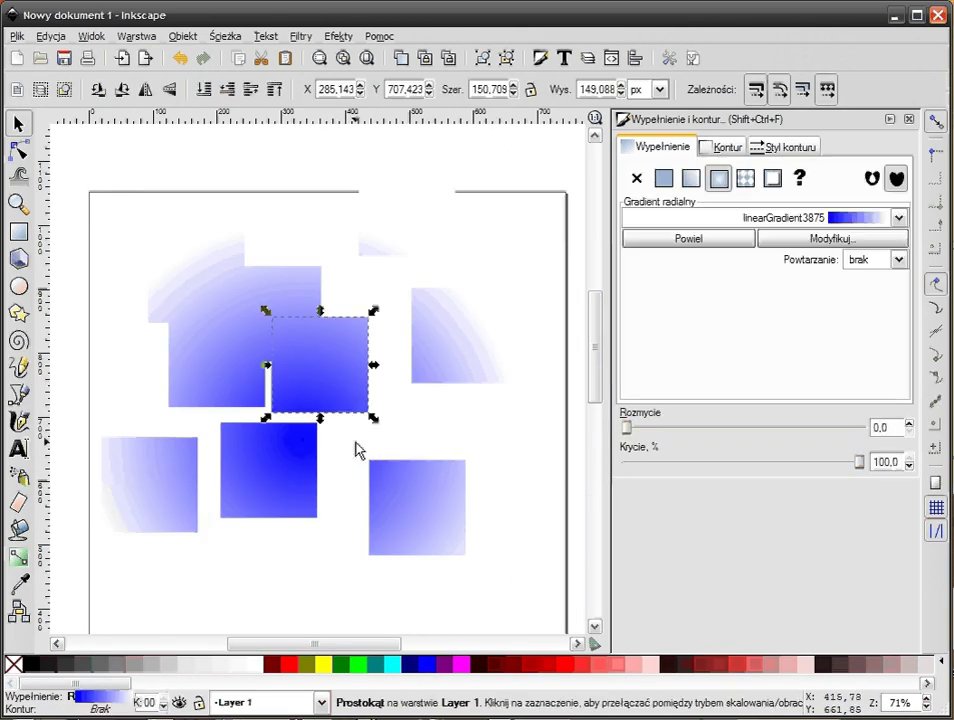
{"action": "scroll", "coordinate": [358, 450], "scroll_direction": "down", "scroll_amount": 1}
{"action": "mouse_move", "coordinate": [347, 415]}
{"action": "left_mouse_down"}
{"action": "mouse_move", "coordinate": [249, 215]}
{"action": "mouse_move", "coordinate": [360, 420]}
{"action": "left_mouse_up"}
{"action": "key", "text": "ctrl+z"}
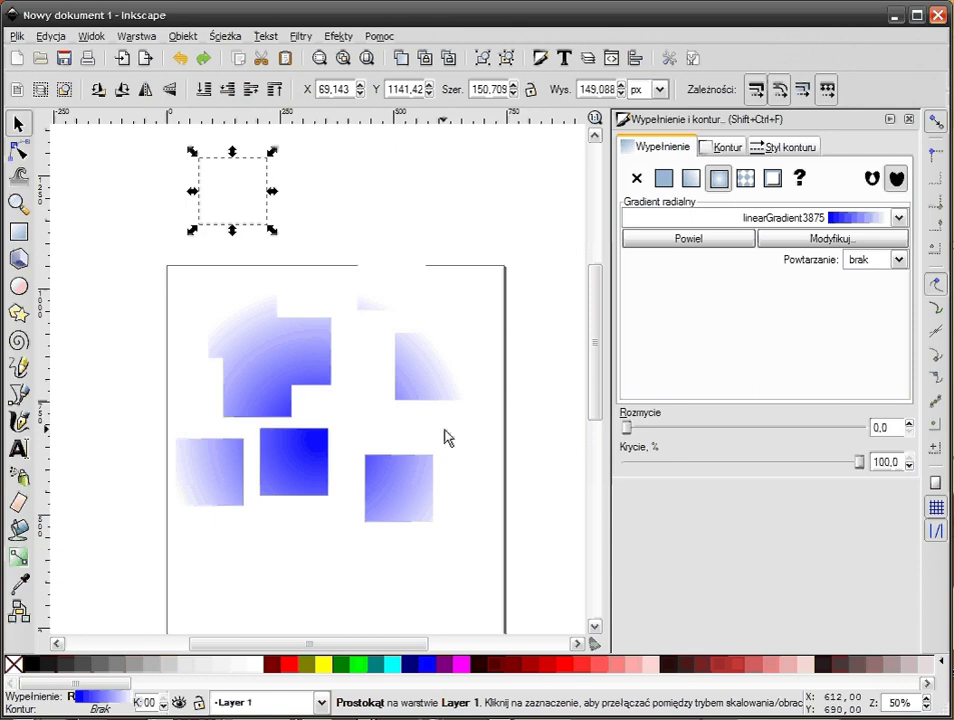
{"action": "key", "text": "ctrl+shift+z"}
{"action": "left_click", "coordinate": [803, 89]}
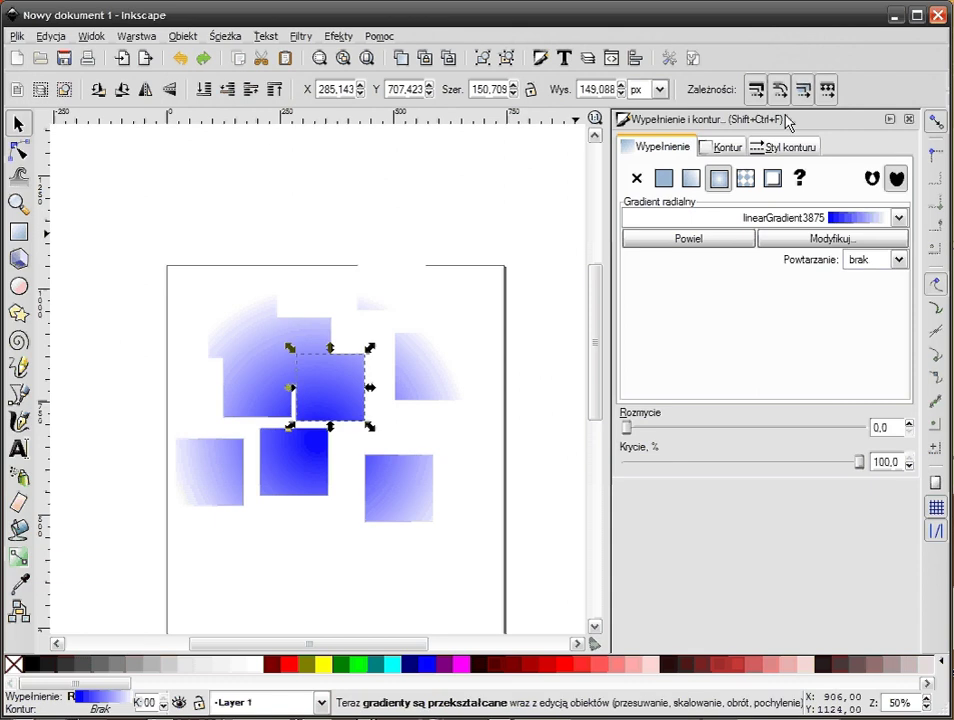
{"action": "mouse_move", "coordinate": [341, 405]}
{"action": "left_mouse_down"}
{"action": "mouse_move", "coordinate": [221, 251]}
{"action": "mouse_move", "coordinate": [283, 222]}
{"action": "left_mouse_up"}
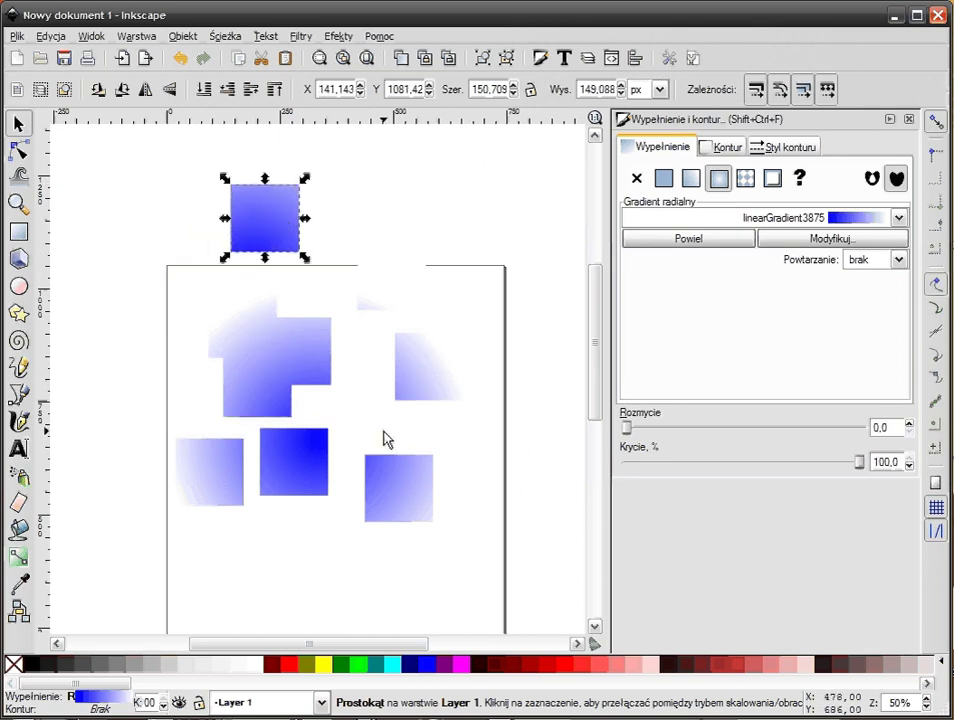
{"action": "left_click", "coordinate": [535, 305]}
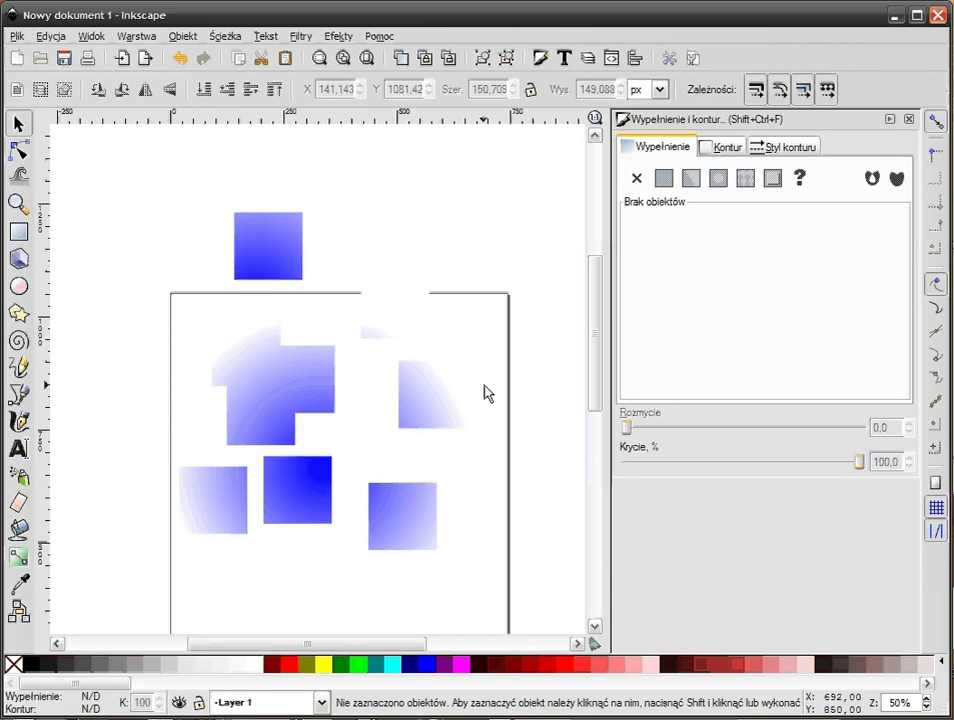
- Move the eight squares' shared gradient centre up-left and stretch its end to the right
{"action": "left_click_drag", "start_coordinate": [522, 617], "coordinate": [122, 240]}
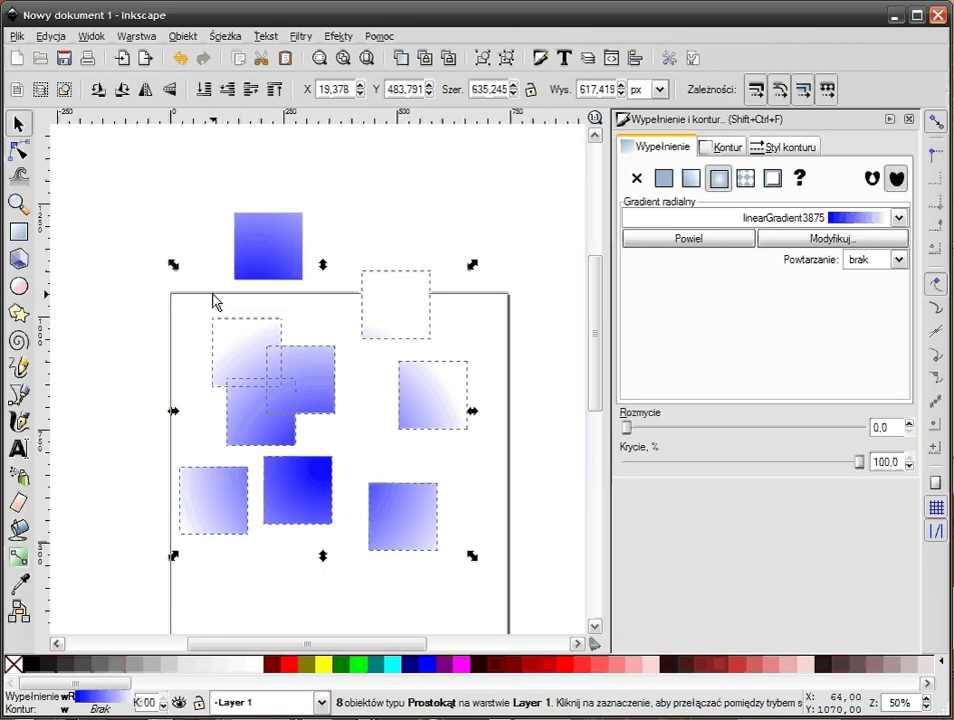
{"action": "key", "text": "g"}
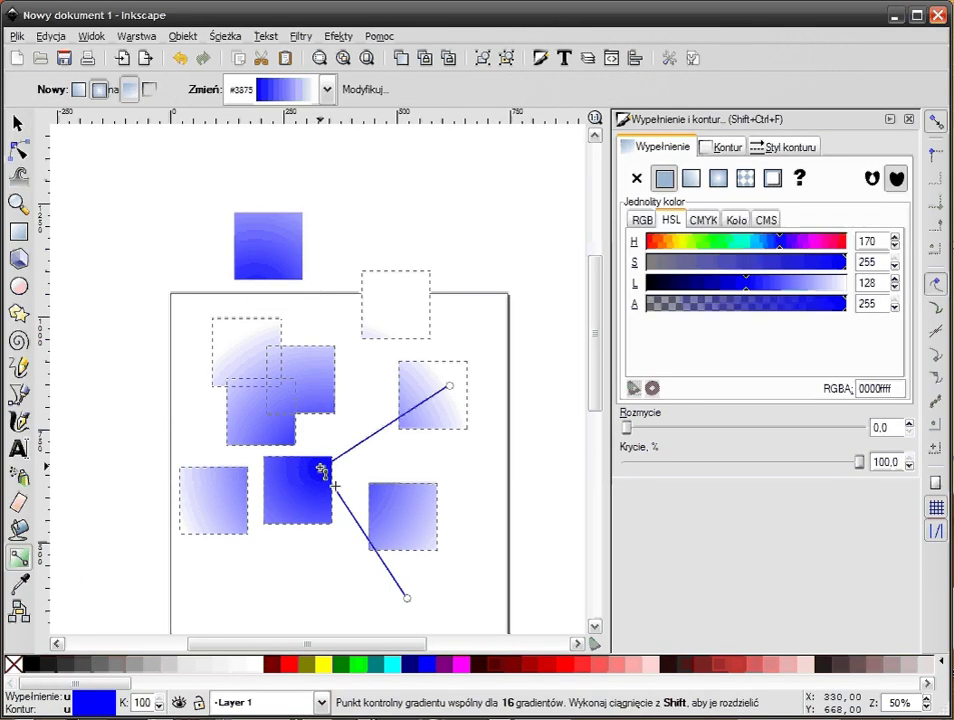
{"action": "mouse_move", "coordinate": [322, 470]}
{"action": "left_mouse_down"}
{"action": "mouse_move", "coordinate": [272, 426]}
{"action": "mouse_move", "coordinate": [274, 397]}
{"action": "left_mouse_up"}
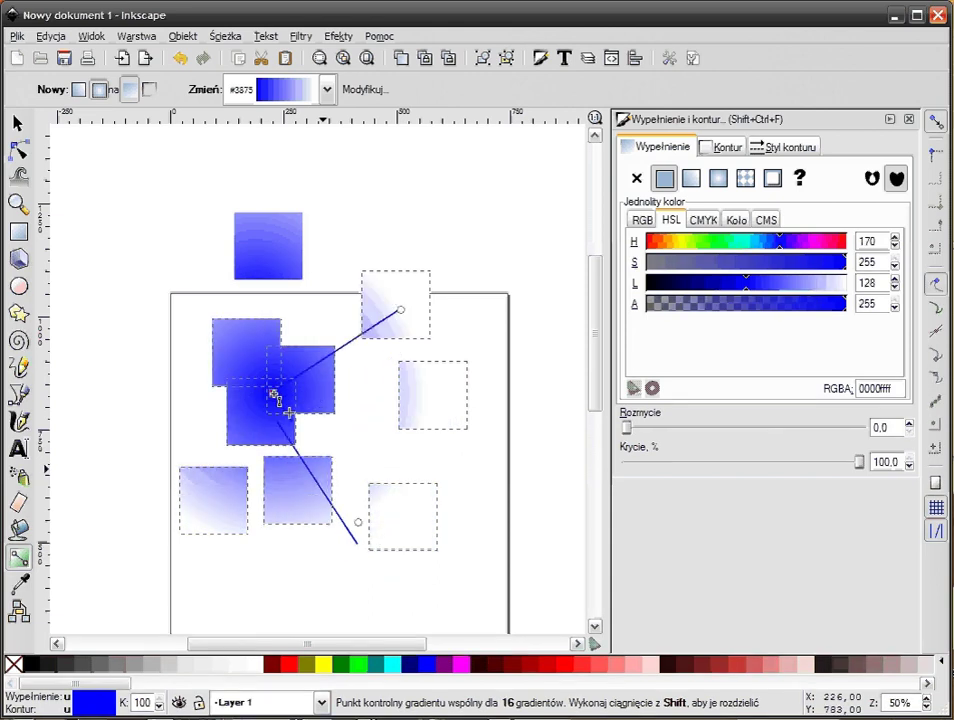
{"action": "left_click_drag", "start_coordinate": [326, 473], "coordinate": [507, 455]}
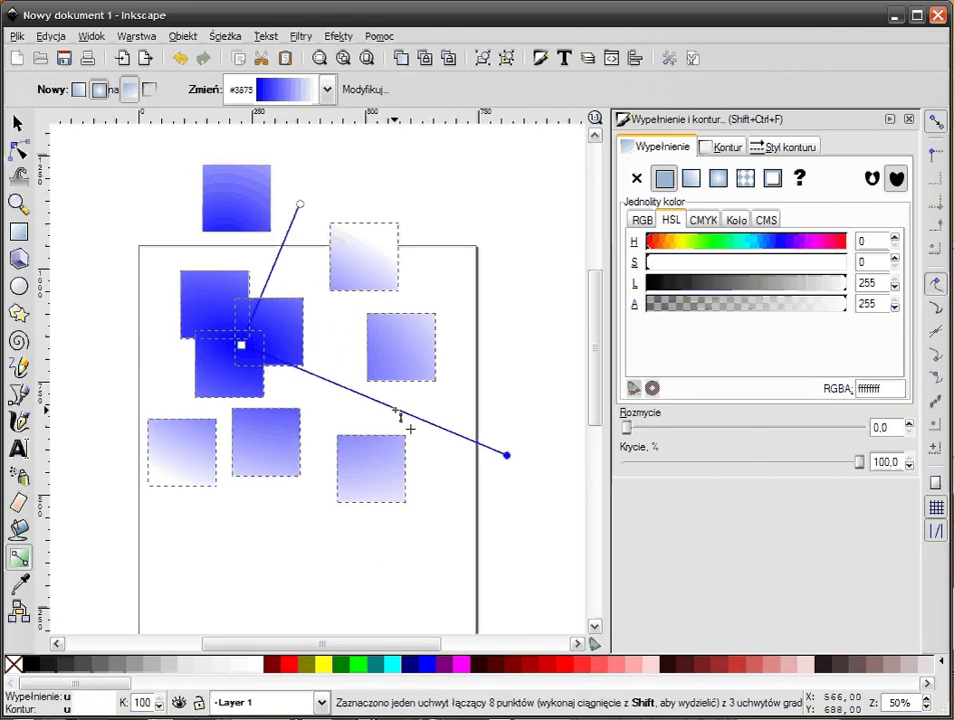
{"action": "left_click", "coordinate": [18, 121]}
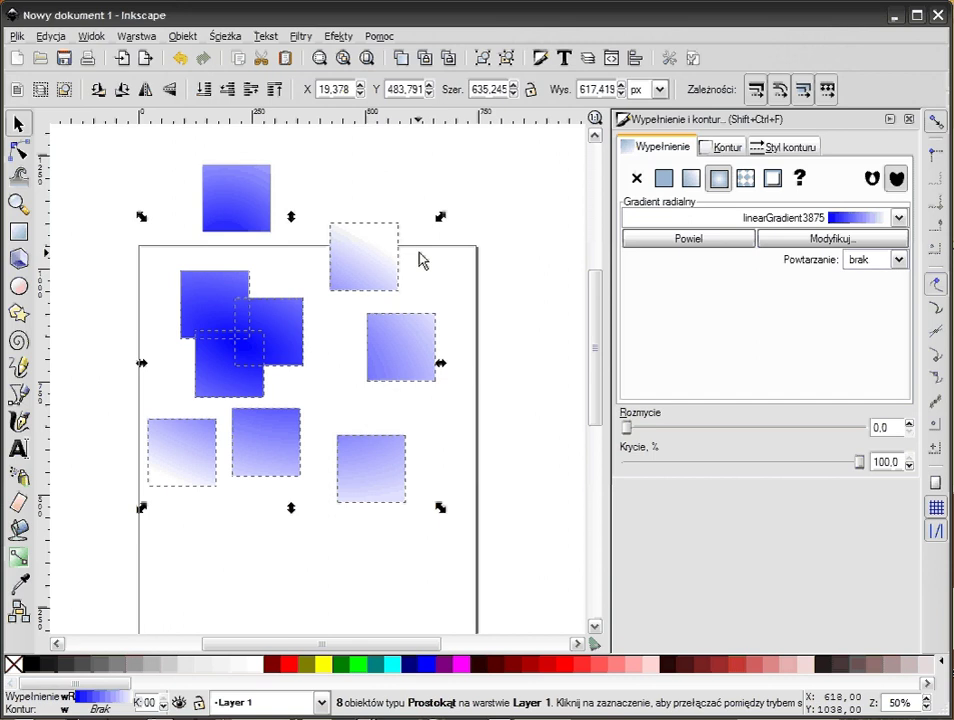
- Select all nine squares, including the one above the page
{"action": "left_click", "coordinate": [443, 241]}
{"action": "left_click_drag", "start_coordinate": [513, 168], "coordinate": [85, 562]}
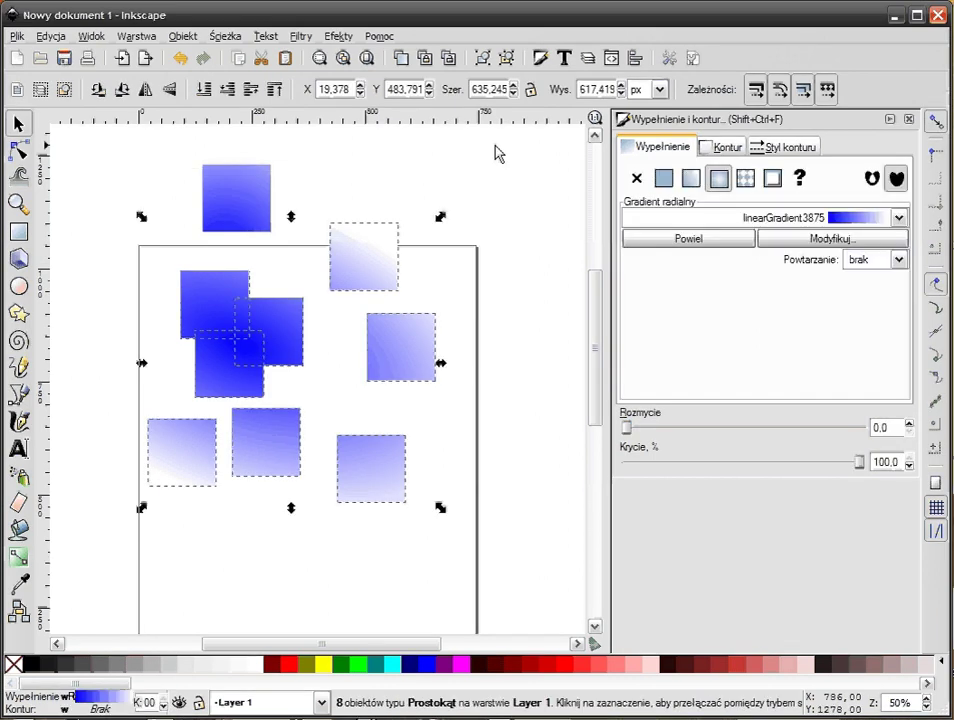
{"action": "left_click_drag", "start_coordinate": [496, 148], "coordinate": [128, 533]}
- Delete the squares and type 'Inkscape-Tutorial.pl' on the page in 14 px Calibri
{"action": "key", "text": "Delete"}
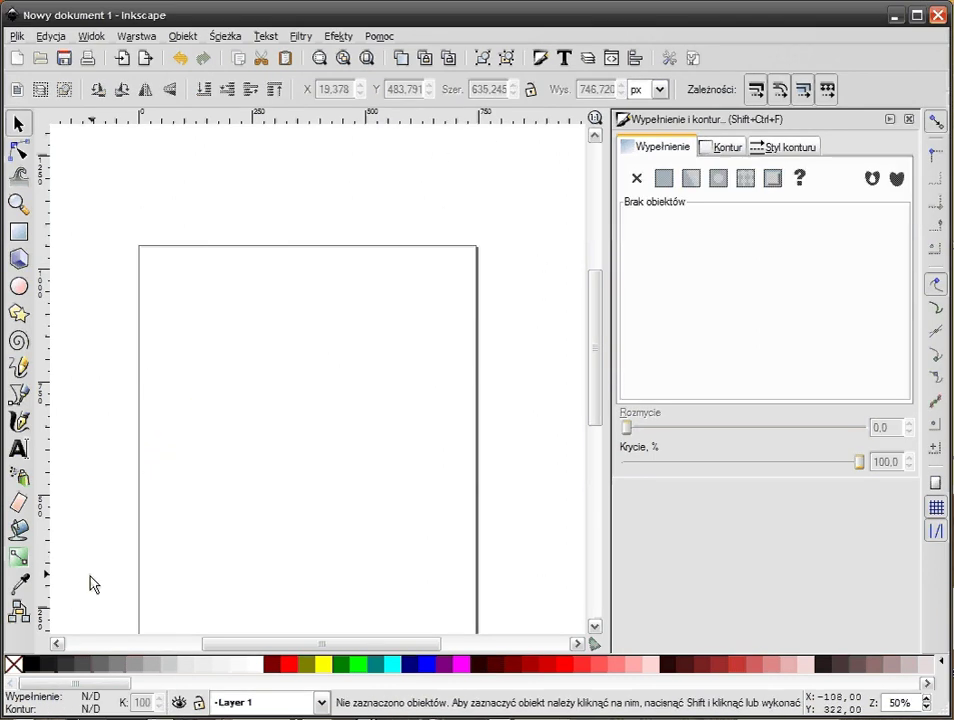
{"action": "left_click", "coordinate": [195, 374]}
{"action": "scroll", "coordinate": [175, 388], "scroll_direction": "up", "scroll_amount": 4}
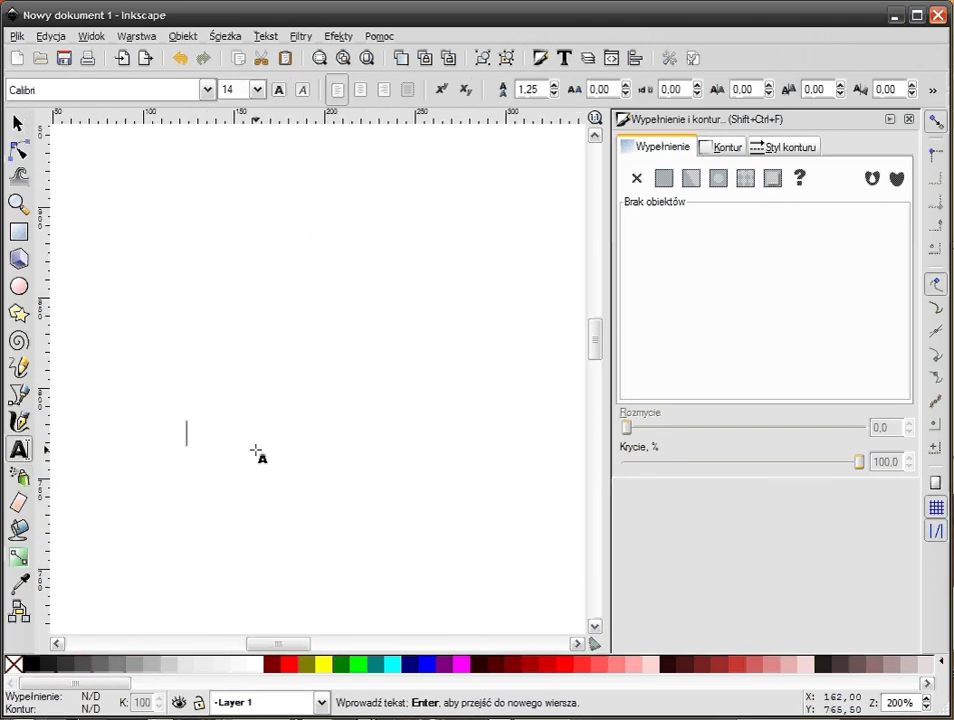
{"action": "left_click", "coordinate": [160, 243]}
{"action": "type", "text": "In"}
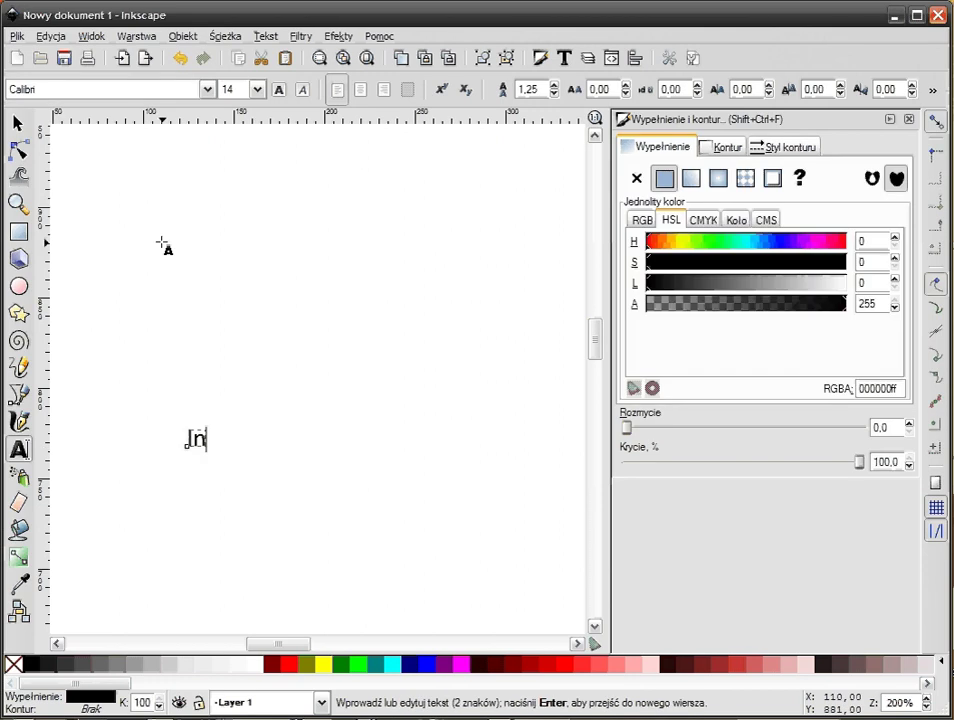
{"action": "type", "text": "kscape-"}
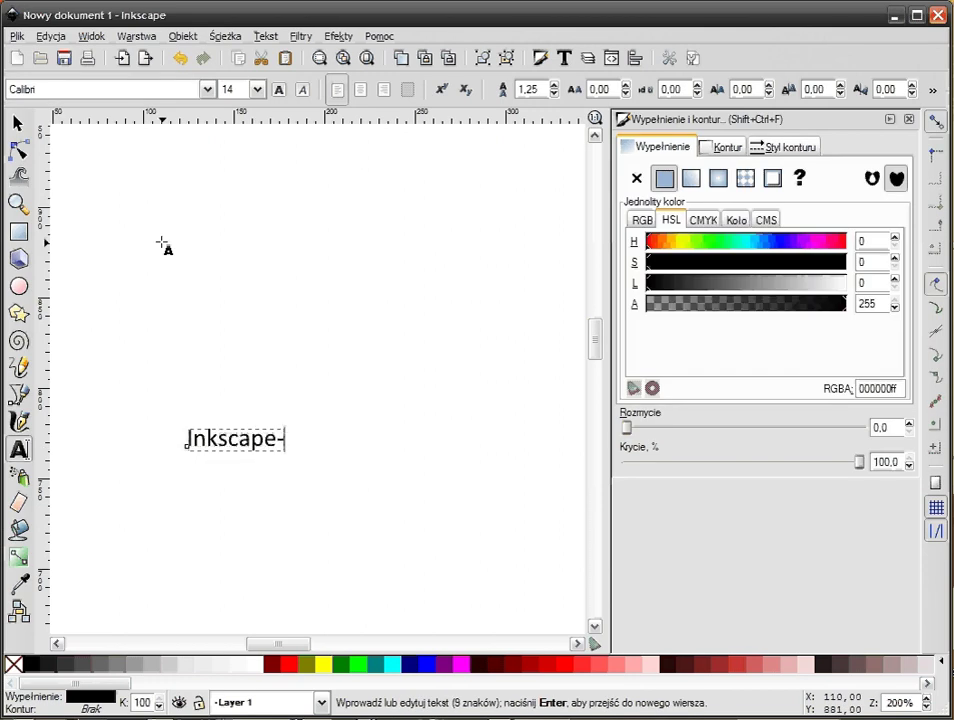
{"action": "type", "text": "Tutorial.pl"}
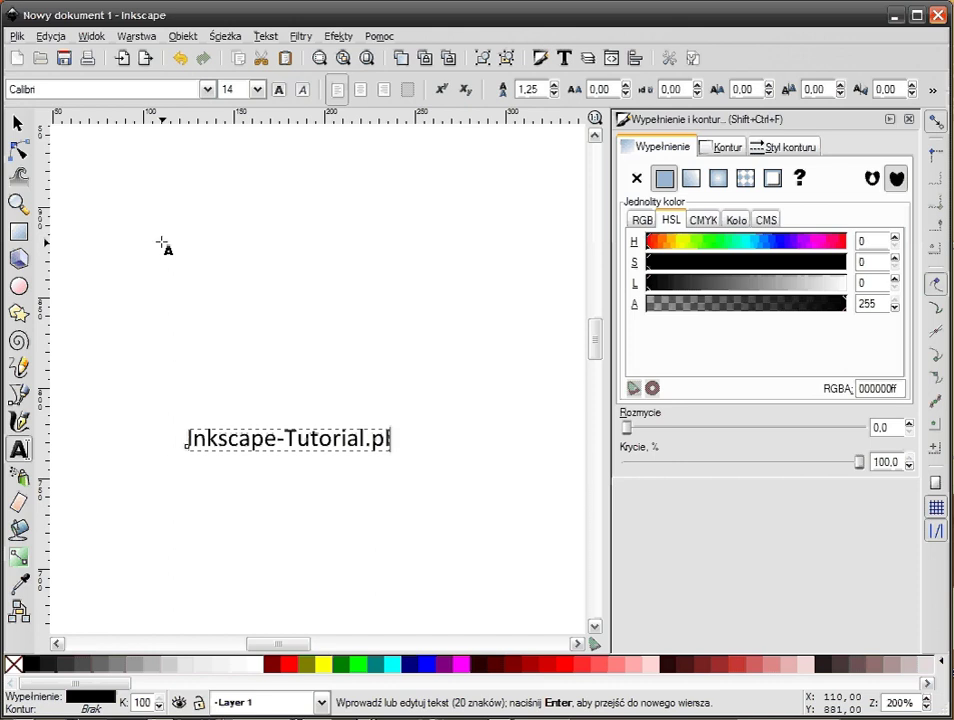
{"action": "key", "text": "F1"}
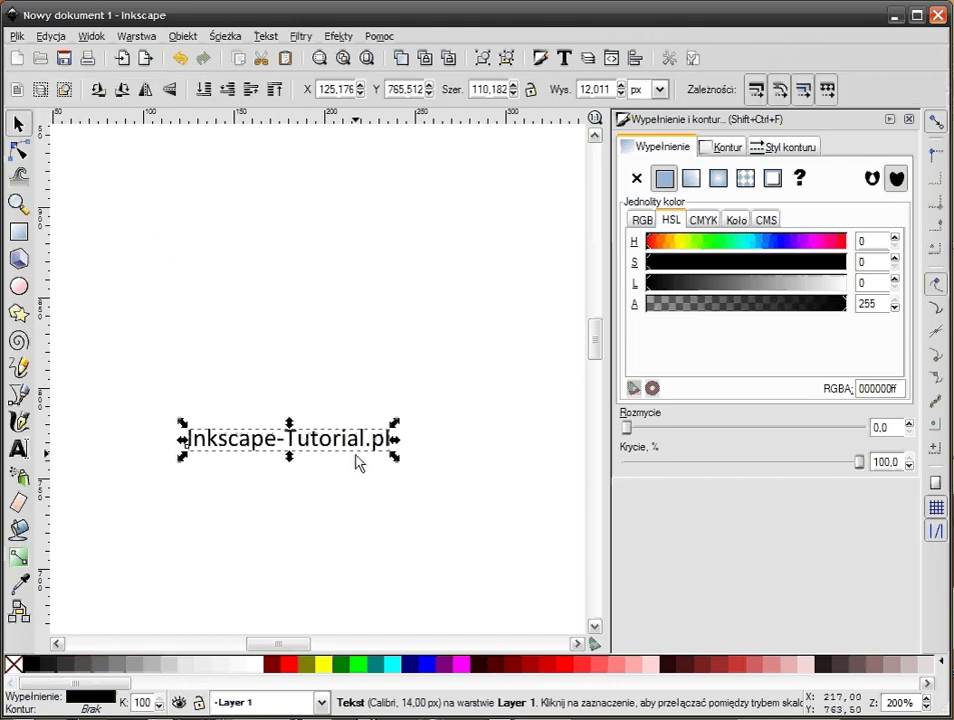
- Move the text higher and break it onto two lines after 'Inkscape-'
{"action": "left_click_drag", "start_coordinate": [357, 437], "coordinate": [355, 349]}
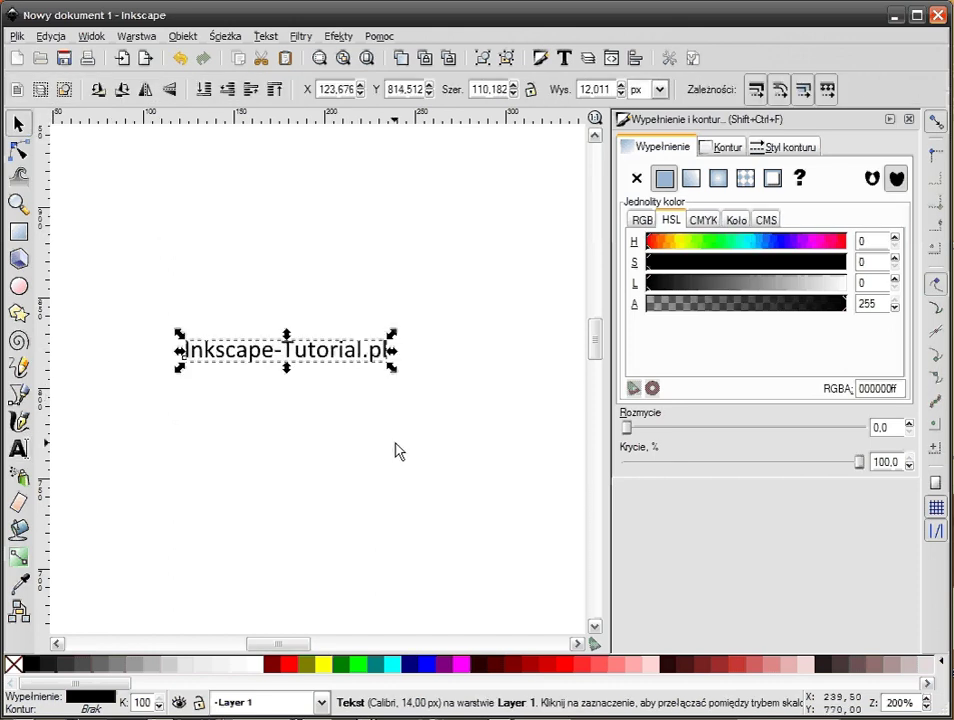
{"action": "double_click", "coordinate": [331, 361]}
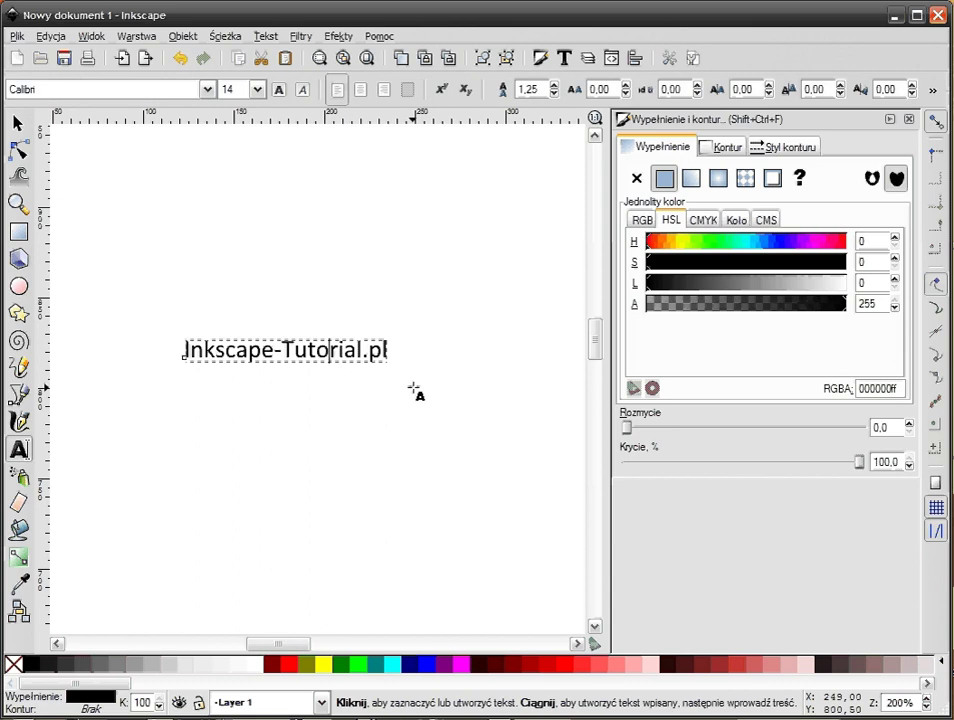
{"action": "key", "text": "Left"}
{"action": "key", "text": "Left"}
{"action": "key", "text": "Left"}
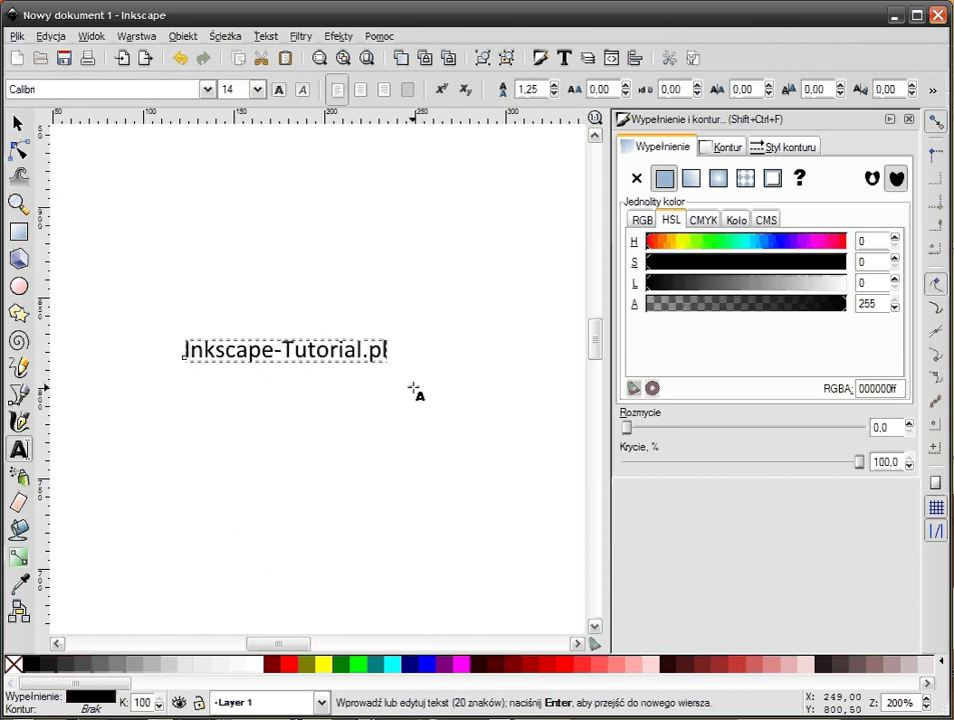
{"action": "key", "text": "Return"}
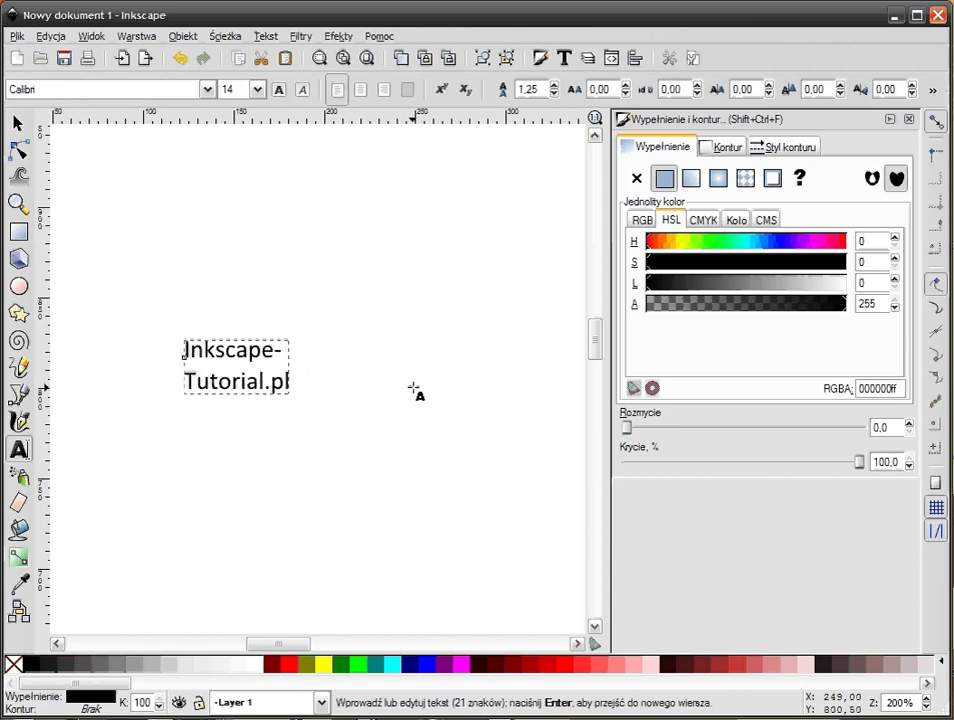
- Move the two-line text right and enlarge it about three times to 46.5 px
{"action": "left_click", "coordinate": [17, 122]}
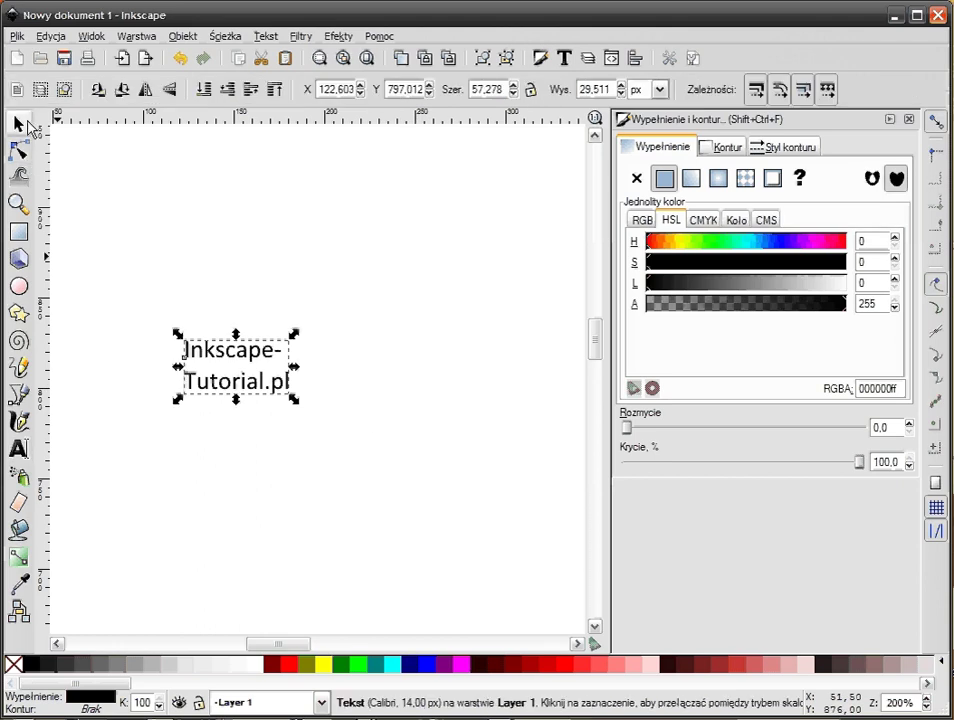
{"action": "left_click_drag", "start_coordinate": [213, 372], "coordinate": [284, 374]}
{"action": "left_click", "coordinate": [18, 448]}
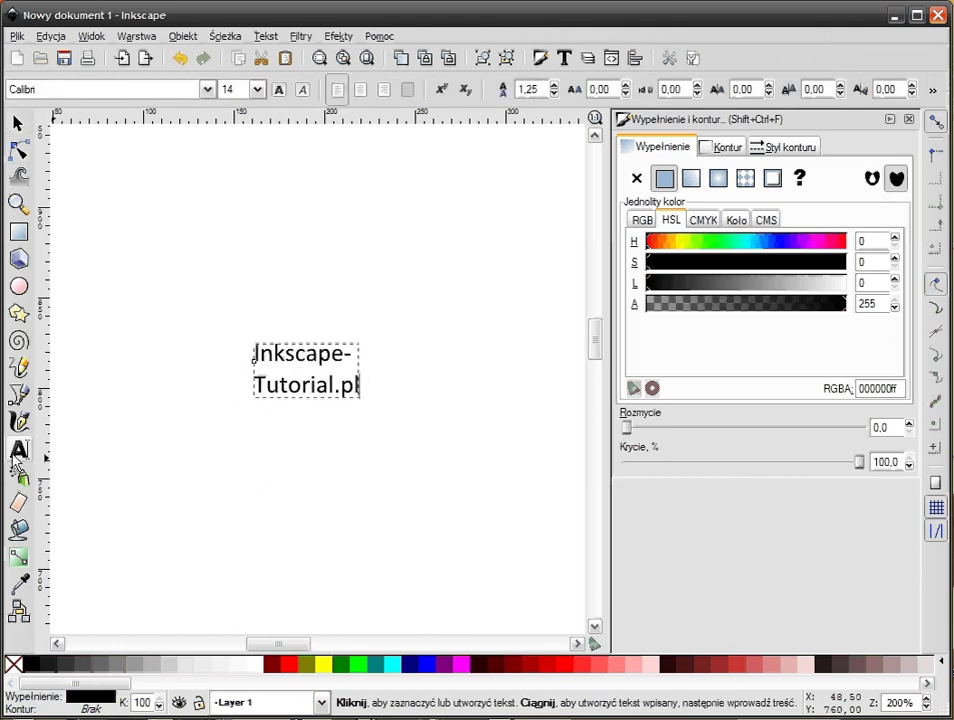
{"action": "left_click", "coordinate": [17, 122]}
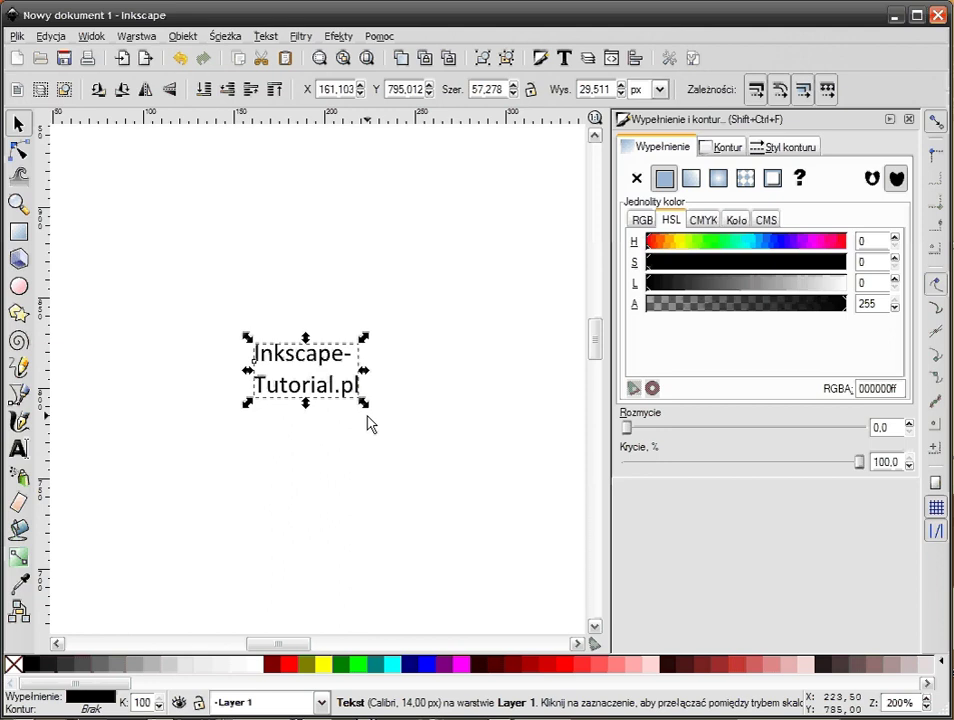
{"action": "left_click_drag", "start_coordinate": [365, 405], "coordinate": [485, 466]}
{"action": "left_click", "coordinate": [383, 241]}
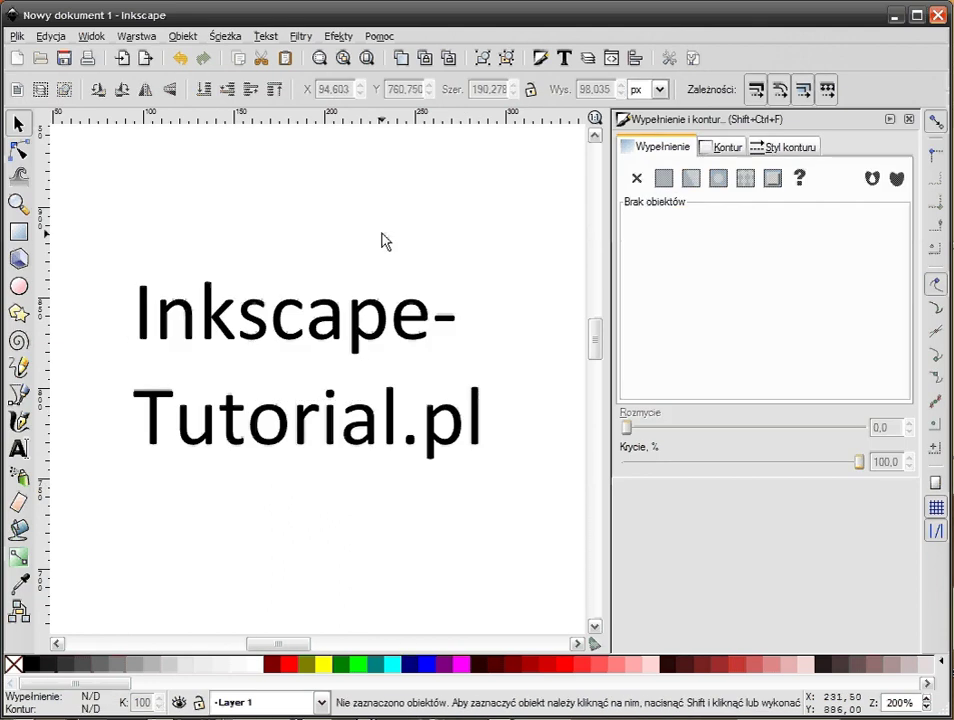
{"action": "left_click", "coordinate": [356, 345]}
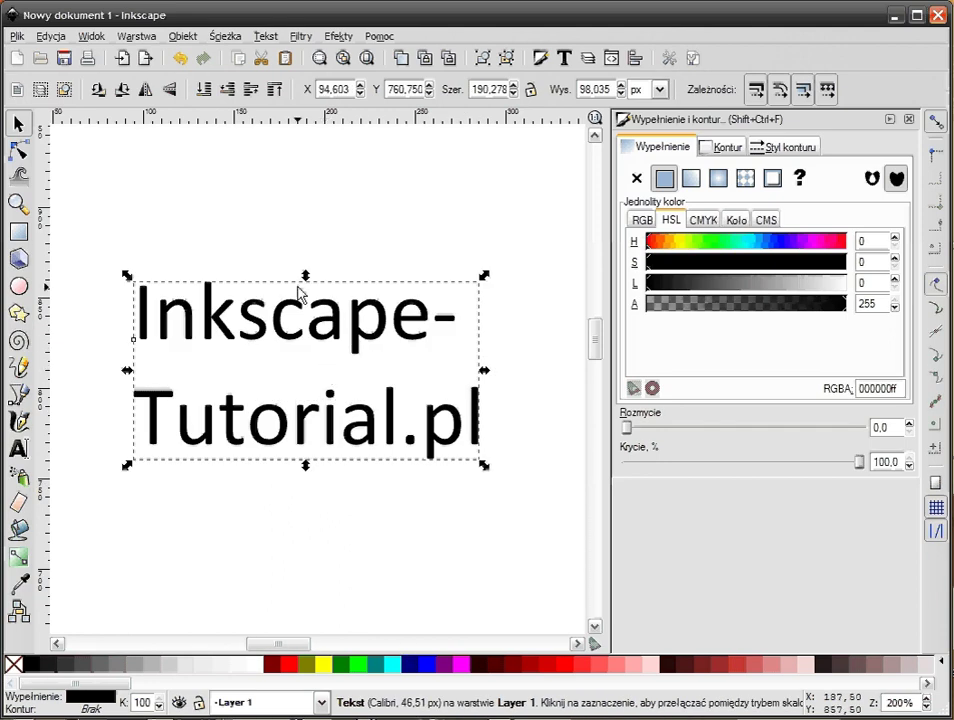
- Tighten the line spacing to 0.92 and right-align the two lines
{"action": "left_click", "coordinate": [18, 448]}
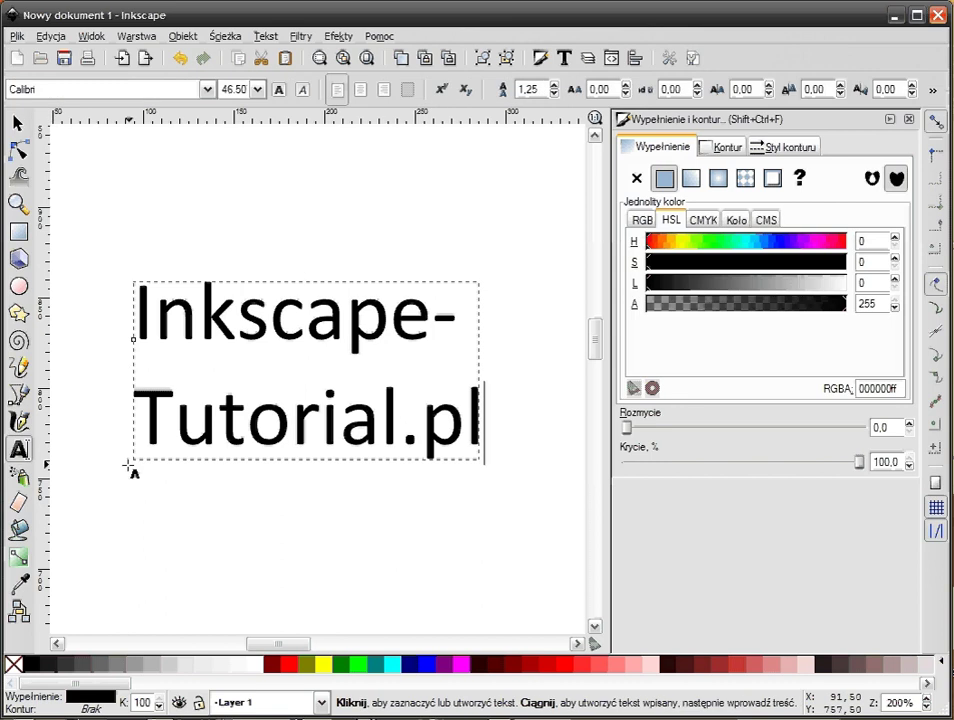
{"action": "left_click", "coordinate": [553, 94]}
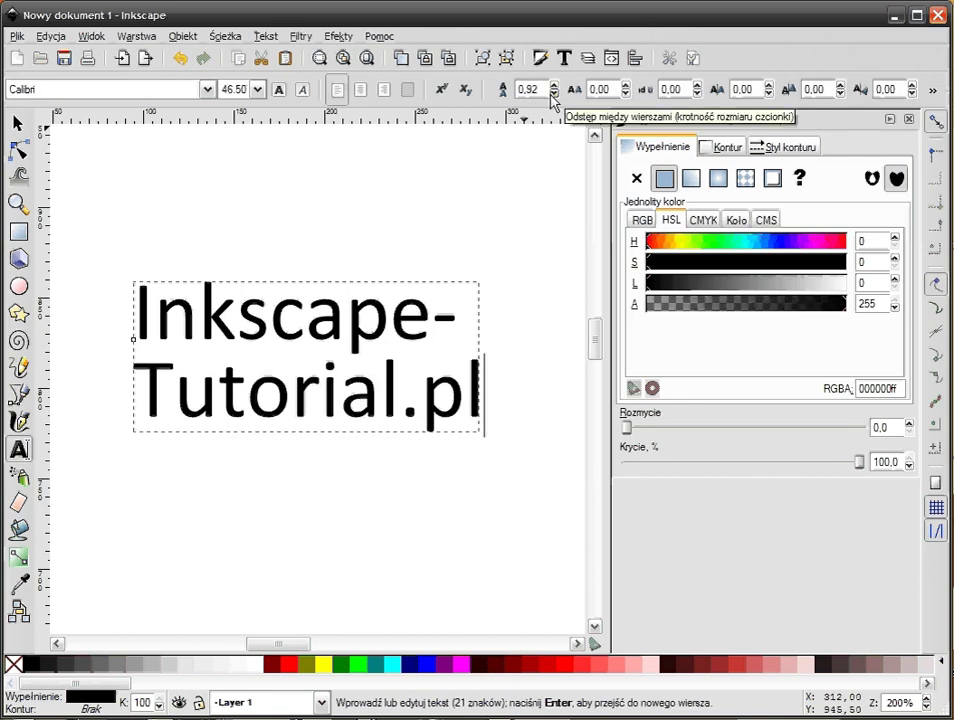
{"action": "left_click", "coordinate": [362, 92]}
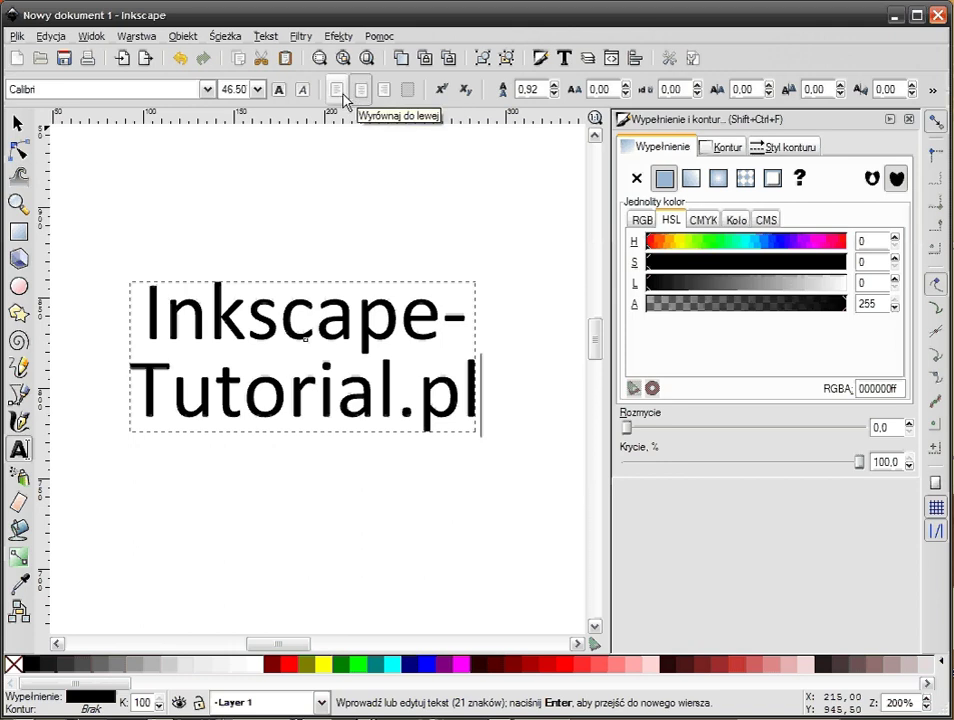
{"action": "left_click", "coordinate": [343, 93]}
{"action": "left_click", "coordinate": [383, 92]}
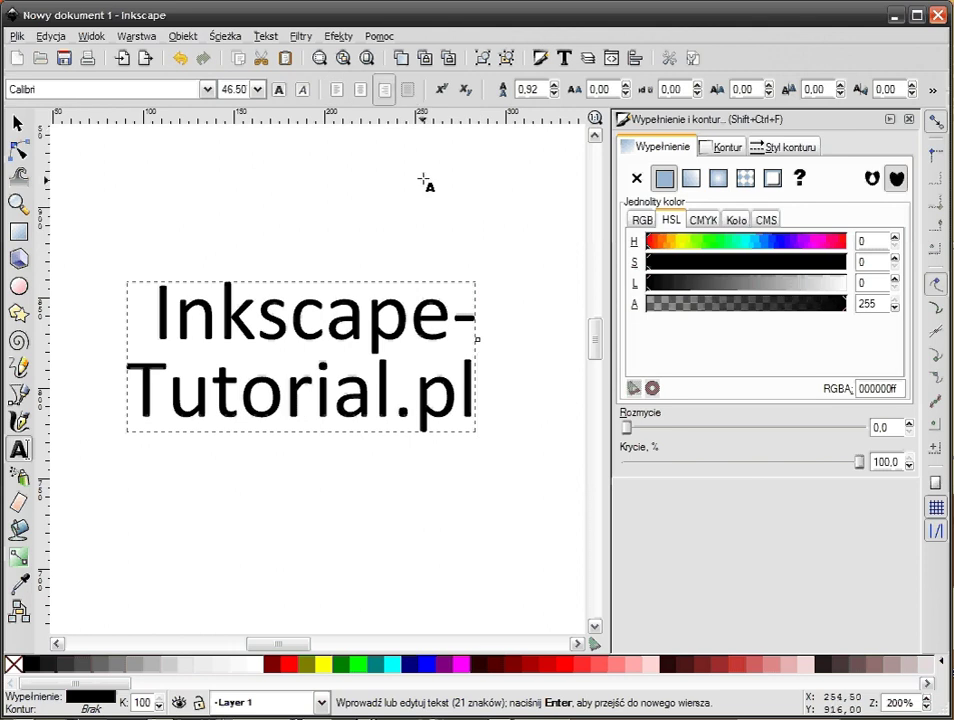
- Return to text editing and move the caret among the letters of 'Inkscape-'
{"action": "left_click", "coordinate": [17, 123]}
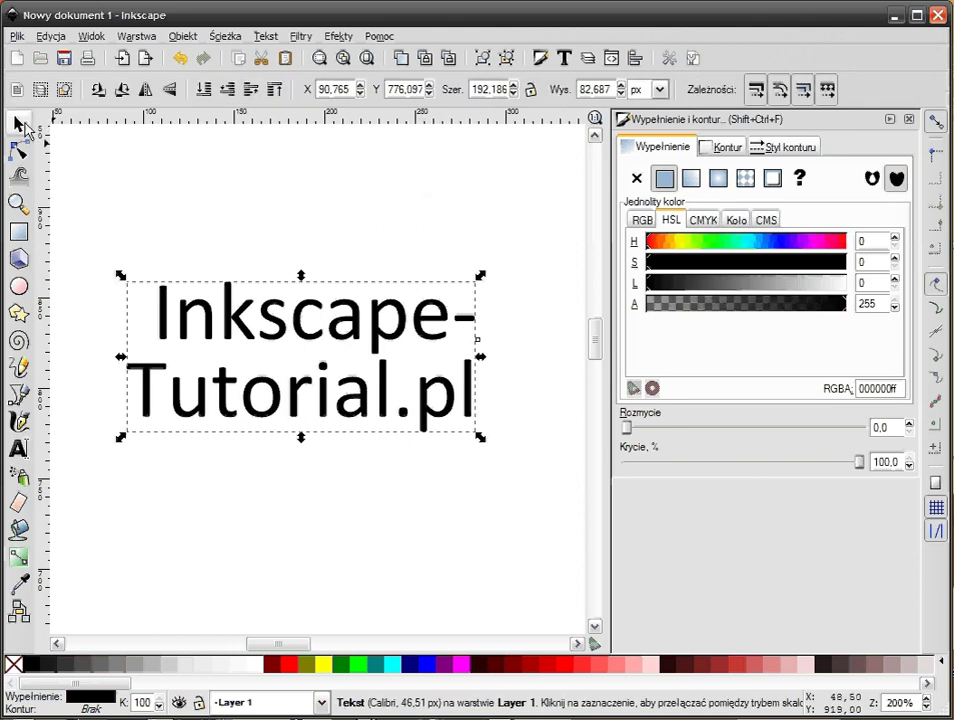
{"action": "key", "text": "t"}
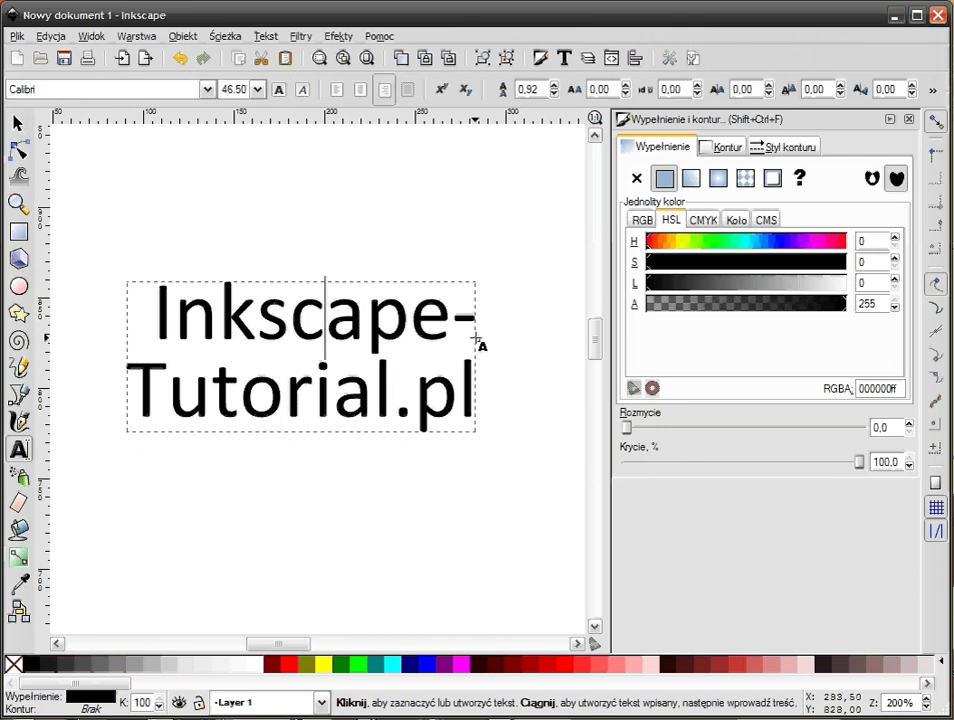
{"action": "key", "text": "Left"}
{"action": "key", "text": "Right"}
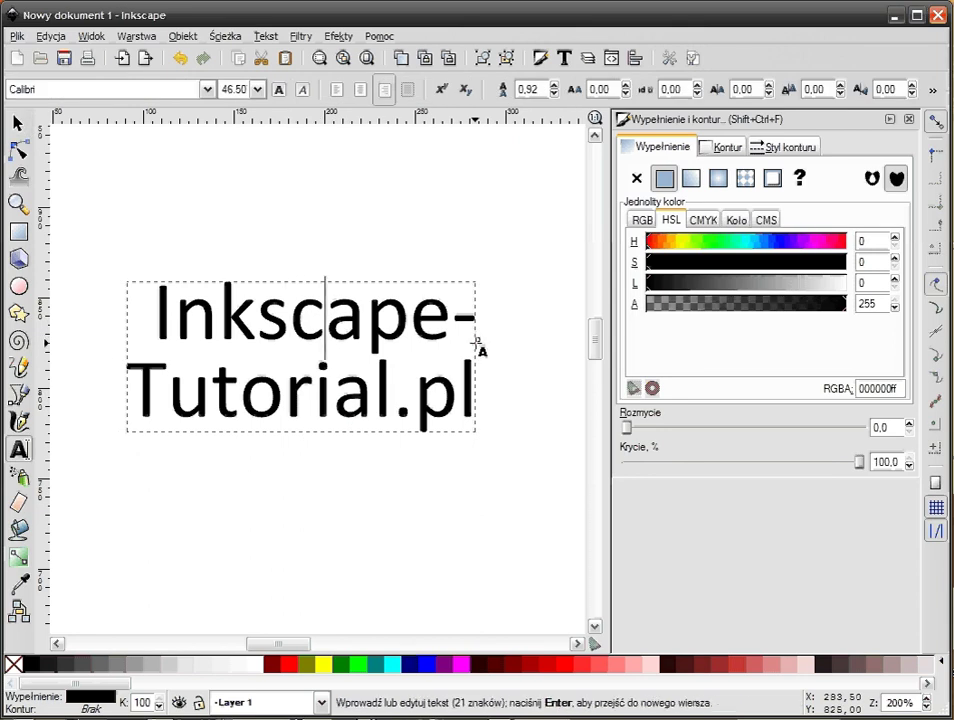
{"action": "key", "text": "Down"}
{"action": "key", "text": "Up"}
{"action": "key", "text": "shift+Right"}
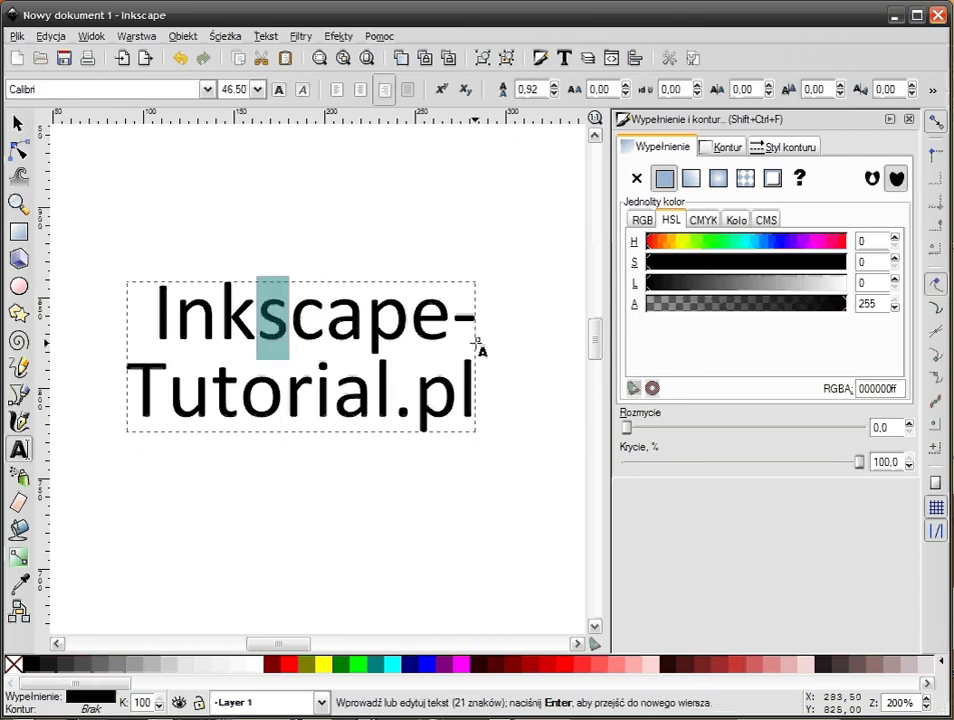
{"action": "key", "text": "shift+Left"}
{"action": "key", "text": "Left"}
{"action": "key", "text": "Right"}
{"action": "key", "text": "Right"}
{"action": "key", "text": "Right"}
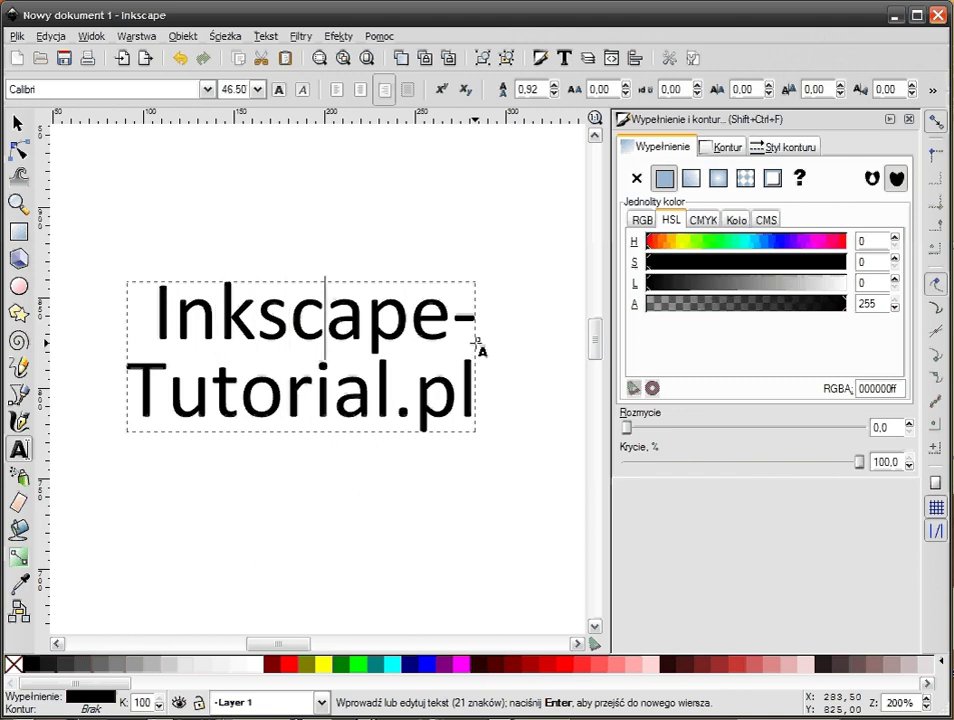
{"action": "key", "text": "Left"}
{"action": "key", "text": "Left"}
{"action": "key", "text": "Left"}
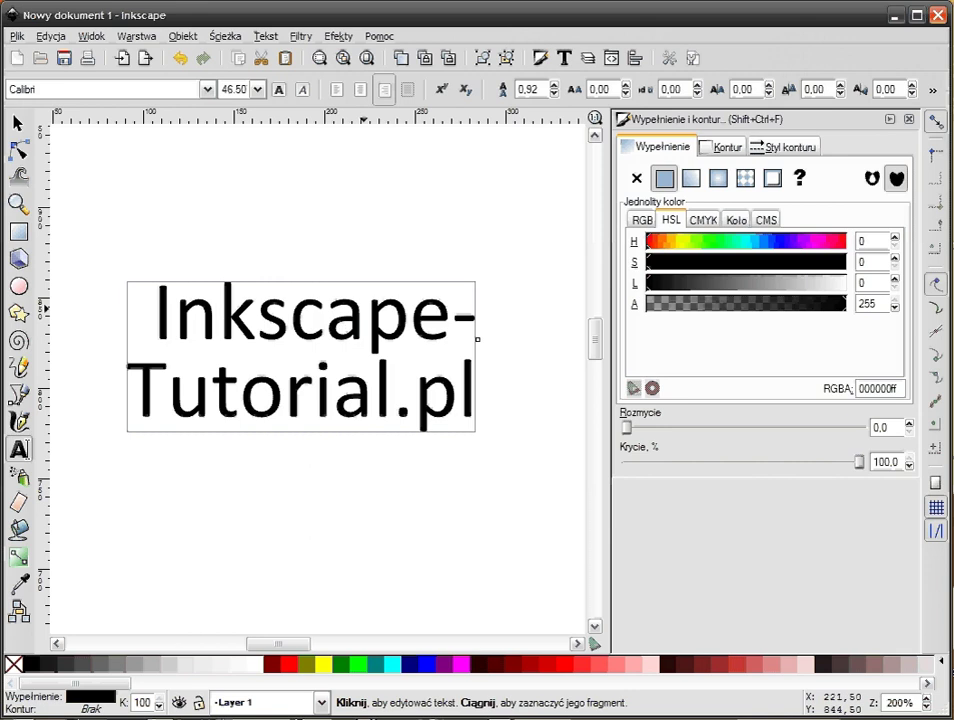
- Place the text caret between the 'a' and 'p' of 'Inkscape-'
{"action": "left_click", "coordinate": [366, 322]}
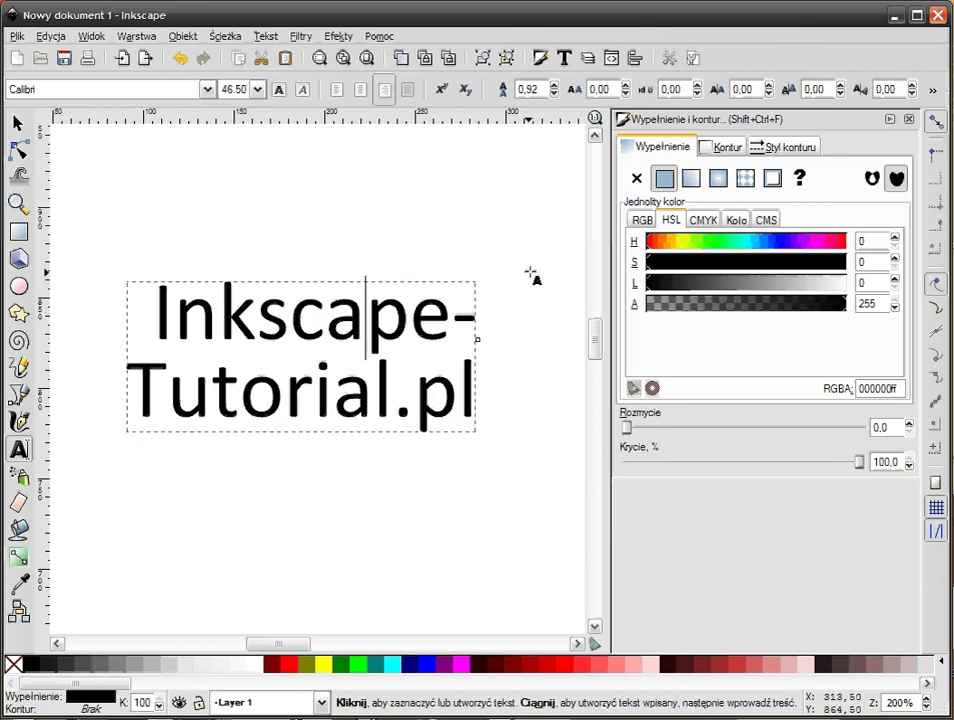
{"action": "left_click", "coordinate": [291, 318]}
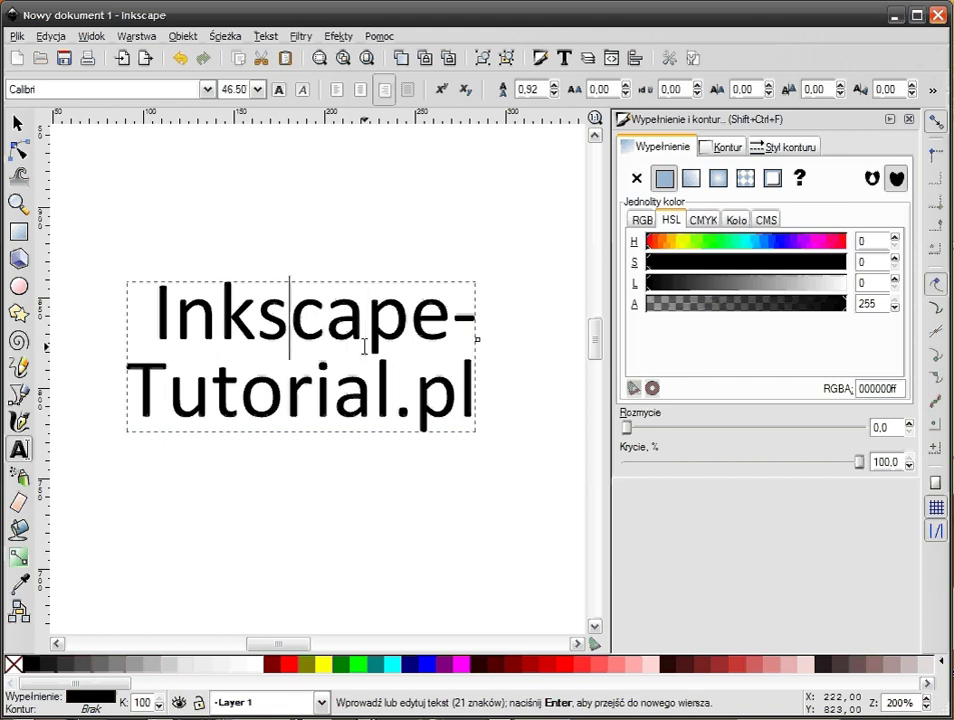
{"action": "key", "text": "Right"}
{"action": "key", "text": "Right"}
{"action": "key", "text": "Right"}
{"action": "key", "text": "Down"}
{"action": "key", "text": "Left"}
{"action": "key", "text": "Left"}
{"action": "key", "text": "Left"}
{"action": "key", "text": "Up"}
- Kern the 'p' about one step closer to the 'a', then select the letters 'ca'
{"action": "key", "text": "alt+Left"}
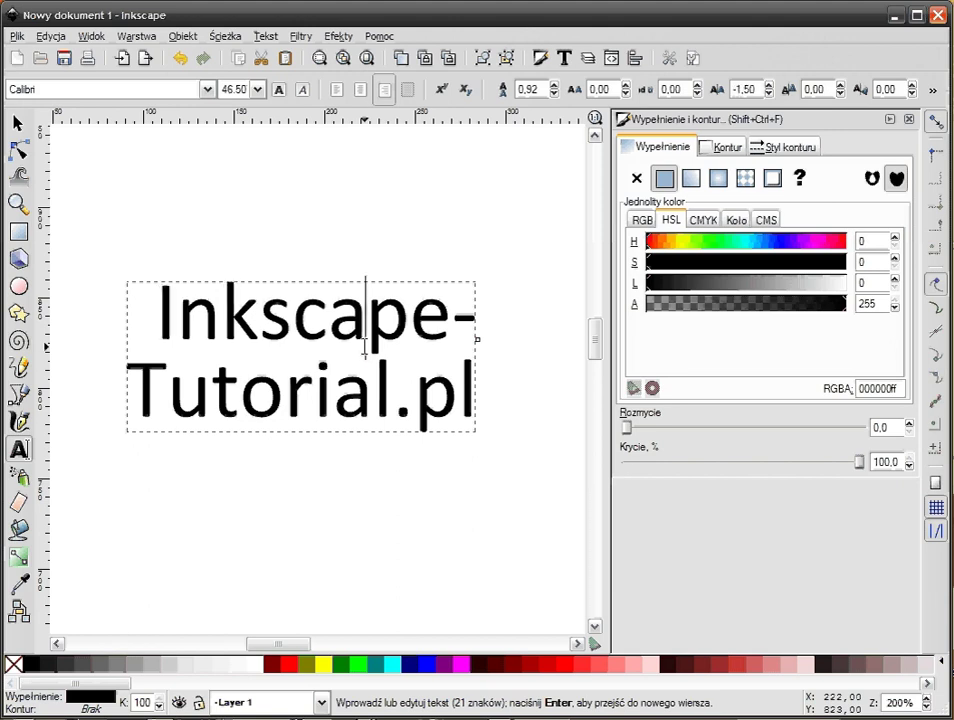
{"action": "key", "text": "alt+Left"}
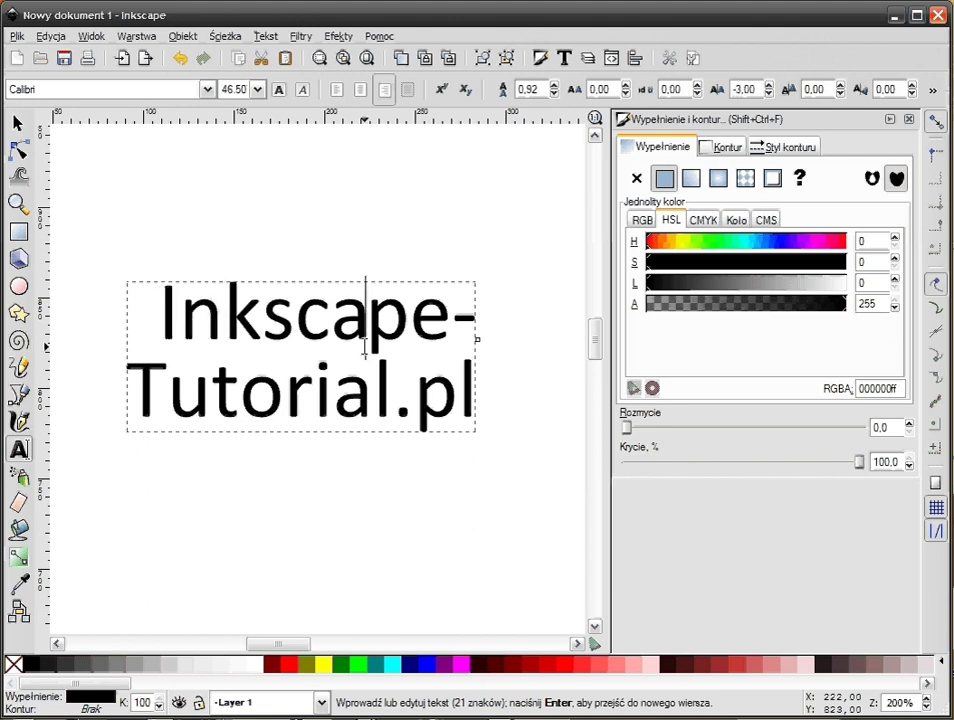
{"action": "key", "text": "alt+Right"}
{"action": "key", "text": "Left"}
{"action": "key", "text": "Left"}
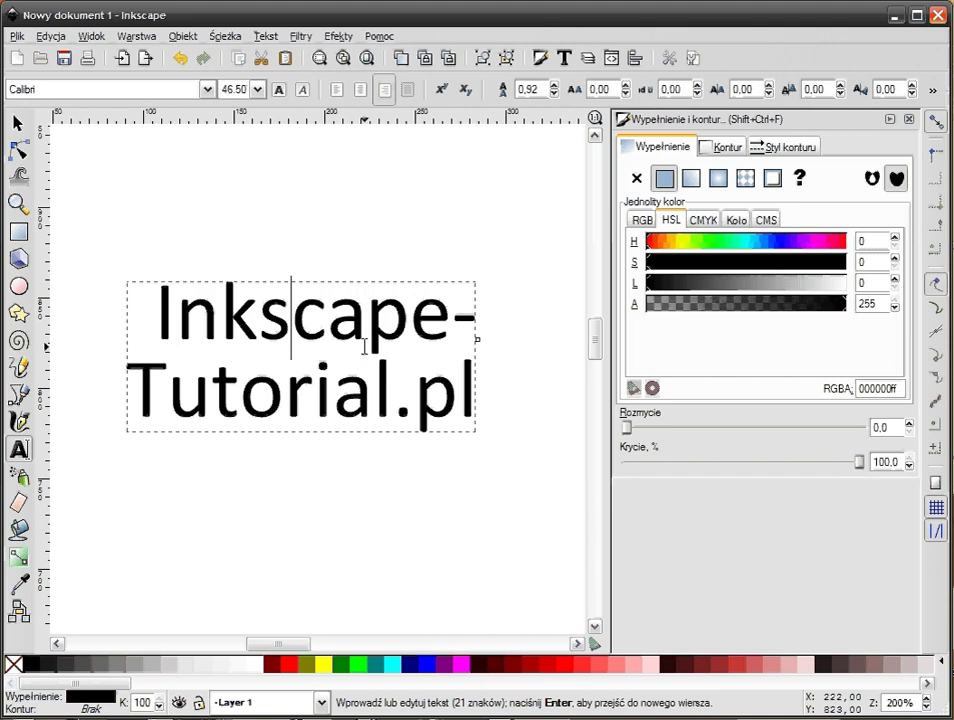
{"action": "key", "text": "Right"}
{"action": "key", "text": "Left"}
{"action": "key", "text": "Left"}
{"action": "key", "text": "Left"}
{"action": "key", "text": "Right"}
{"action": "key", "text": "Right"}
{"action": "key", "text": "shift+Right"}
{"action": "key", "text": "shift+Right"}
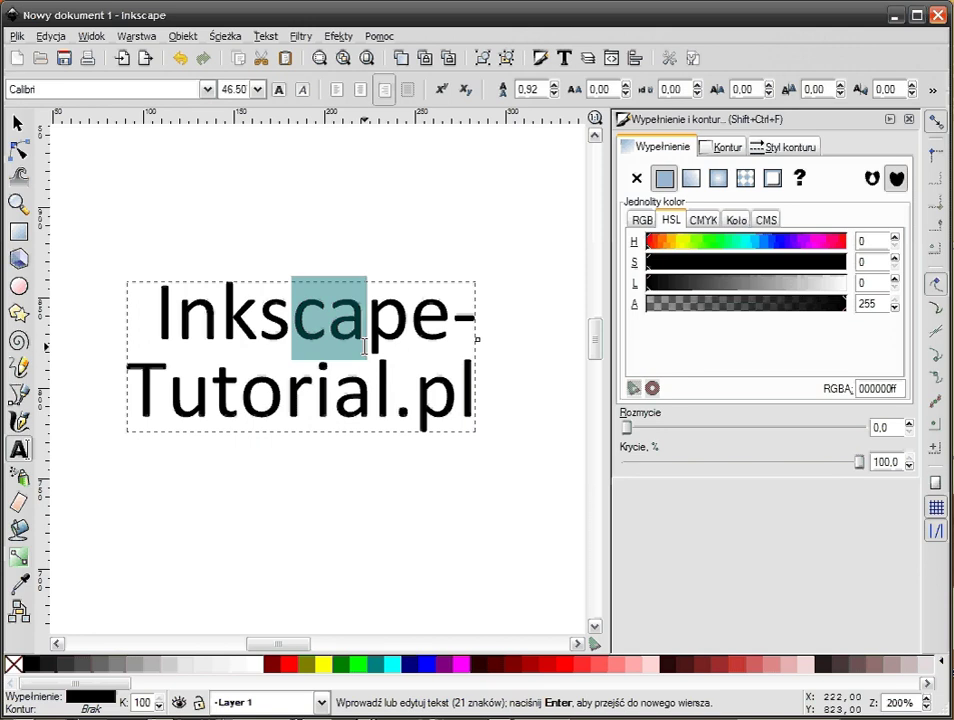
- Give the selected 'ca' a vertical shift of about -7 so it sits above the baseline
{"action": "key", "text": "alt+Up"}
{"action": "key", "text": "alt+Up"}
{"action": "key", "text": "alt+Up"}
{"action": "key", "text": "alt+Up"}
{"action": "key", "text": "alt+Up"}
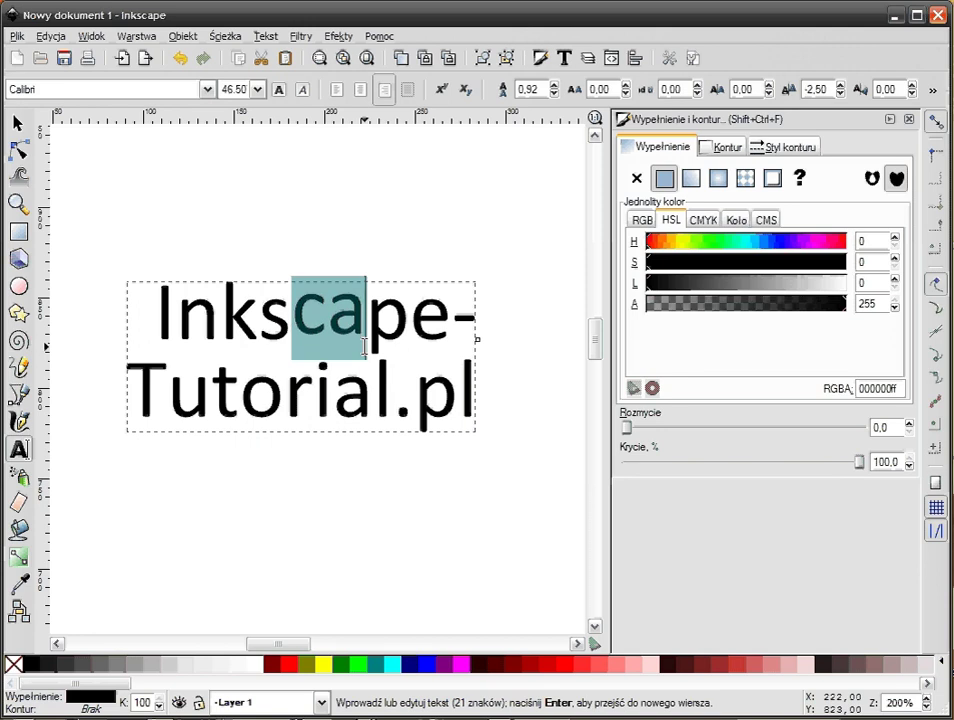
{"action": "key", "text": "alt+Up"}
{"action": "key", "text": "alt+Up"}
{"action": "key", "text": "alt+Up"}
{"action": "key", "text": "alt+Up"}
{"action": "key", "text": "alt+Up"}
{"action": "key", "text": "alt+Up"}
{"action": "key", "text": "alt+Up"}
{"action": "key", "text": "alt+Down"}
{"action": "key", "text": "alt+Down"}
{"action": "key", "text": "alt+Down"}
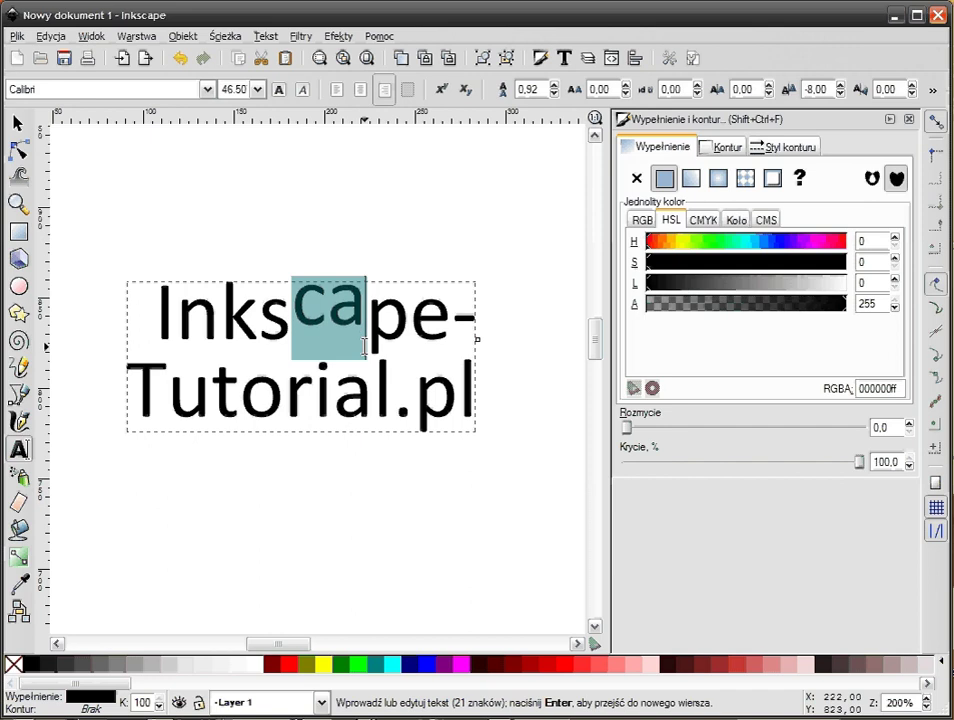
{"action": "key", "text": "alt+Down"}
{"action": "key", "text": "alt+Down"}
{"action": "key", "text": "alt+Down"}
{"action": "key", "text": "alt+Down"}
{"action": "key", "text": "alt+Down"}
{"action": "key", "text": "alt+Down"}
{"action": "key", "text": "alt+Down"}
{"action": "key", "text": "alt+Down"}
{"action": "key", "text": "alt+Down"}
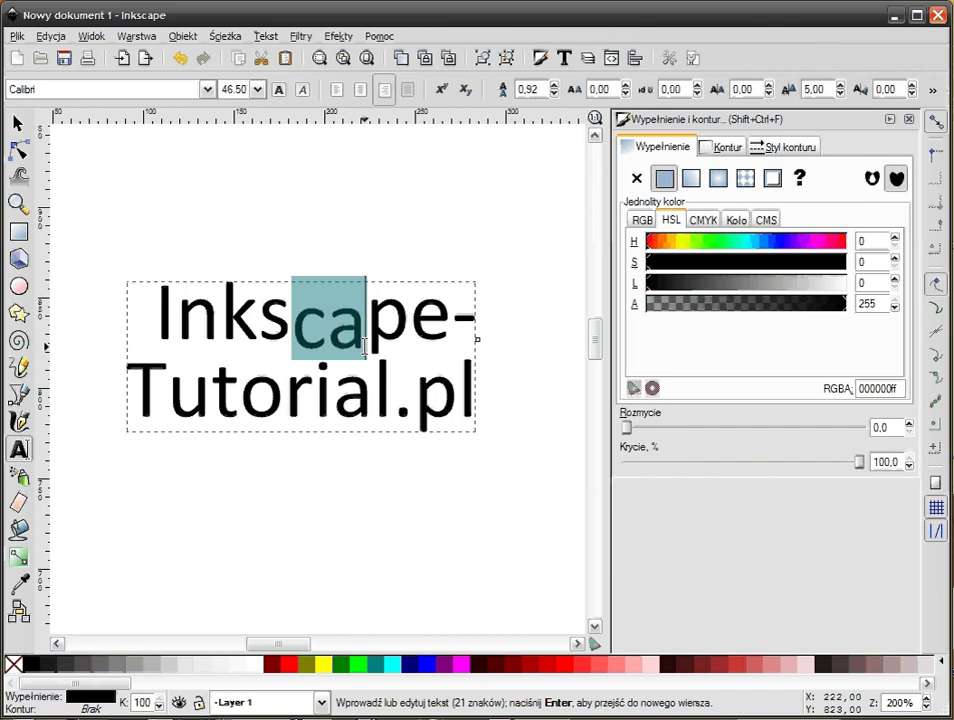
{"action": "key", "text": "alt+Up"}
{"action": "key", "text": "alt+Up"}
{"action": "key", "text": "alt+Up"}
{"action": "key", "text": "alt+Up"}
{"action": "key", "text": "alt+Up"}
{"action": "key", "text": "alt+Up"}
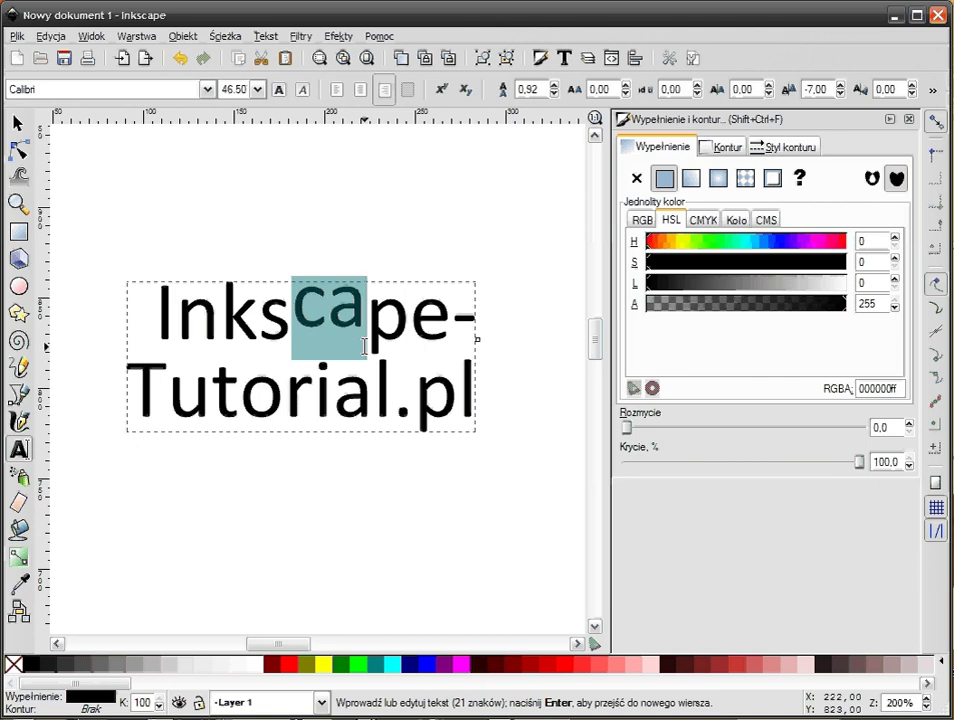
{"action": "key", "text": "Left"}
{"action": "key", "text": "Left"}
{"action": "key", "text": "Left"}
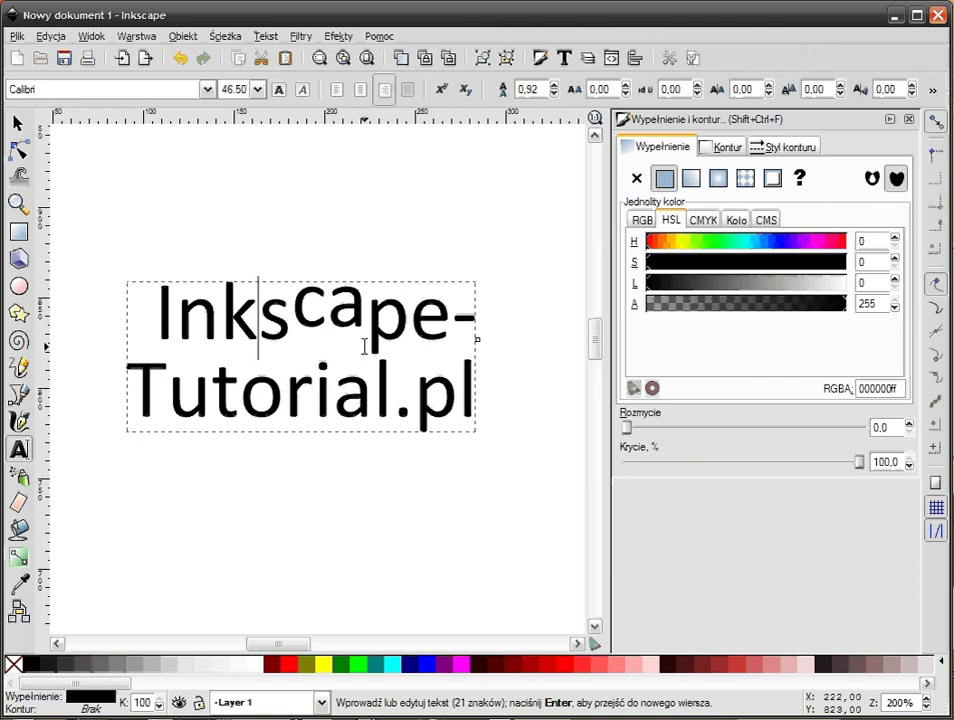
{"action": "key", "text": "shift+Right"}
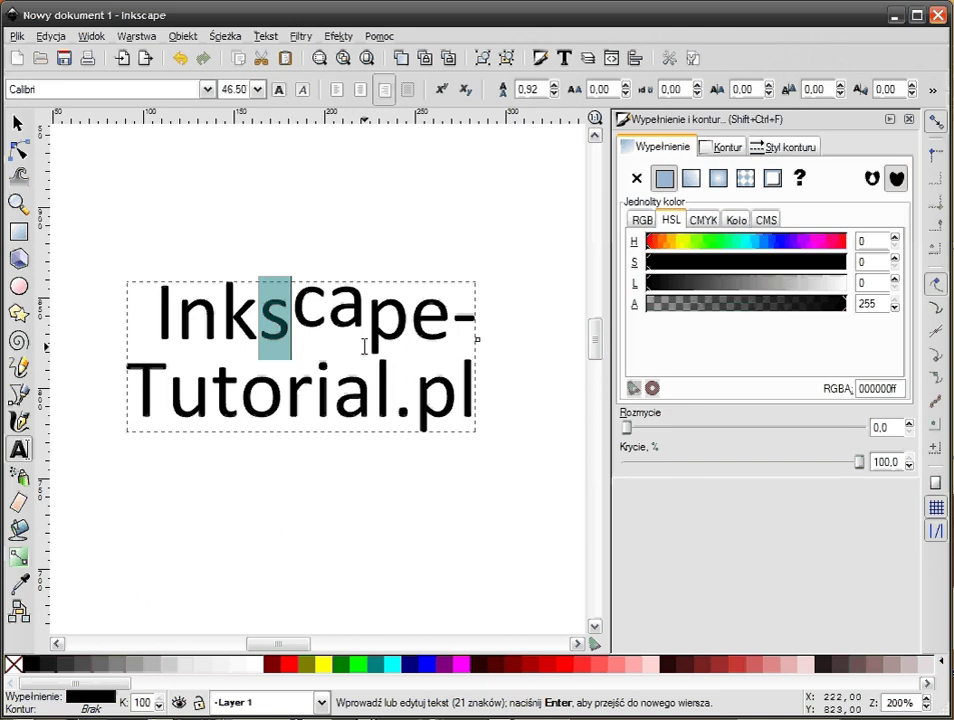
- Rotate the letter 's' so it leans left by about 14 degrees
{"action": "key", "text": "alt+bracketright"}
{"action": "key", "text": "alt+bracketright"}
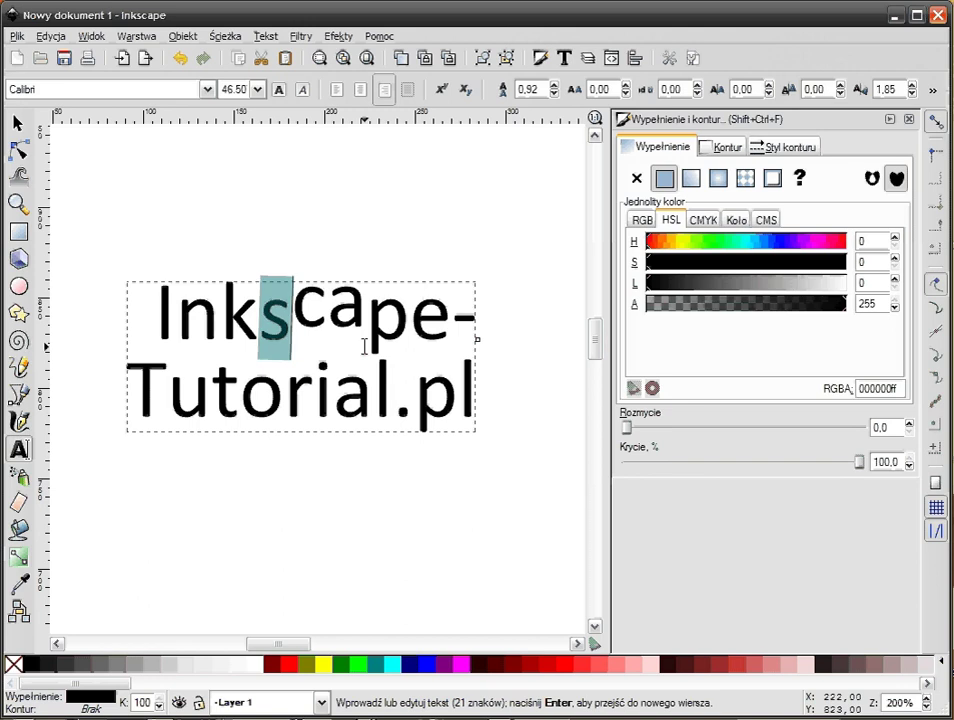
{"action": "key", "text": "alt+bracketright"}
{"action": "key", "text": "alt+bracketright"}
{"action": "key", "text": "alt+bracketright"}
{"action": "key", "text": "alt+bracketright"}
{"action": "key", "text": "alt+bracketright"}
{"action": "key", "text": "alt+bracketright"}
{"action": "key", "text": "alt+bracketright"}
{"action": "key", "text": "alt+bracketleft"}
{"action": "key", "text": "alt+bracketleft"}
{"action": "key", "text": "alt+bracketleft"}
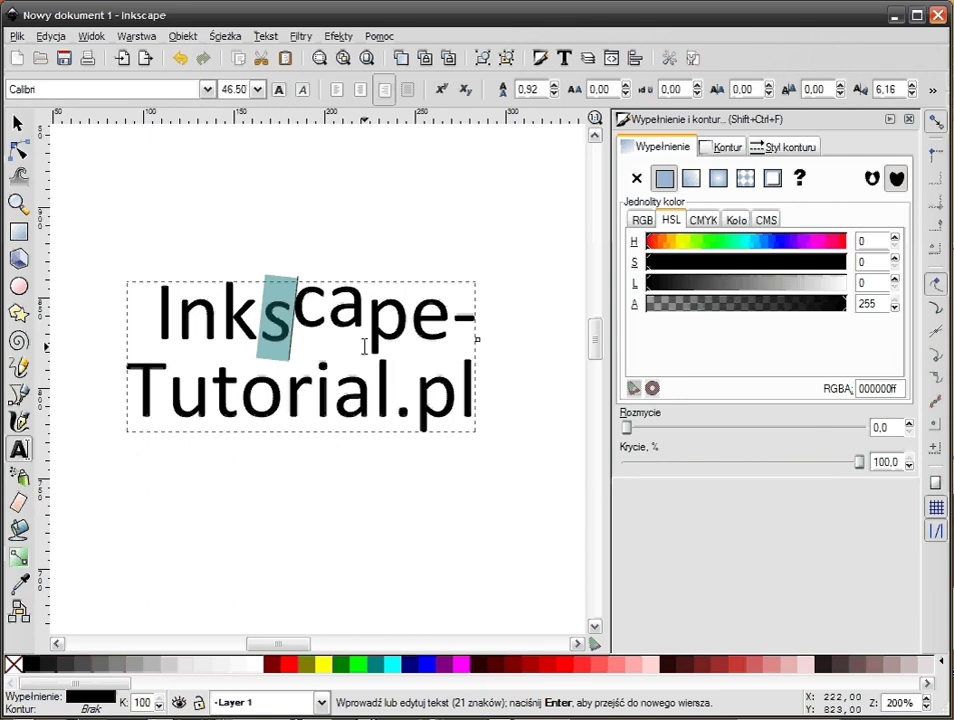
{"action": "key", "text": "alt+bracketleft"}
{"action": "key", "text": "alt+bracketleft"}
{"action": "key", "text": "alt+bracketleft"}
{"action": "key", "text": "alt+bracketleft"}
{"action": "key", "text": "alt+bracketleft"}
{"action": "key", "text": "alt+bracketleft"}
{"action": "key", "text": "alt+bracketleft"}
{"action": "key", "text": "alt+bracketleft"}
{"action": "key", "text": "alt+bracketleft"}
{"action": "key", "text": "alt+bracketleft"}
{"action": "key", "text": "alt+bracketleft"}
{"action": "key", "text": "alt+bracketleft"}
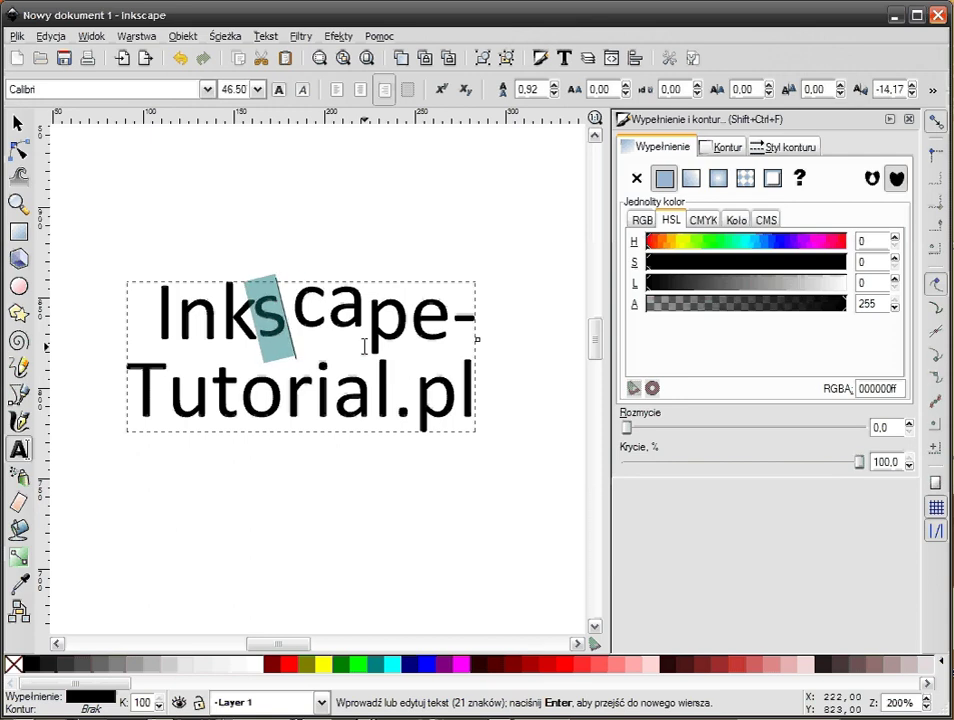
- Nudge the 's' slightly right and up, then select the letter 'I'
{"action": "key", "text": "alt+Right"}
{"action": "key", "text": "alt+Right"}
{"action": "key", "text": "alt+Right"}
{"action": "key", "text": "alt+Up"}
{"action": "key", "text": "alt+Up"}
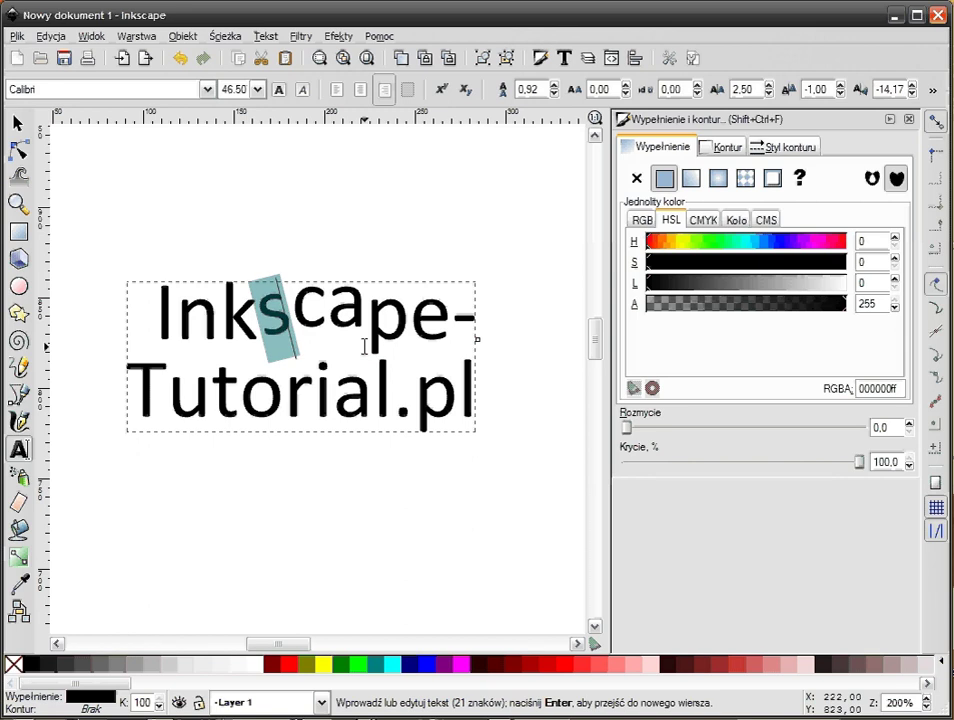
{"action": "key", "text": "alt+Left"}
{"action": "key", "text": "Left"}
{"action": "key", "text": "Right"}
{"action": "key", "text": "Right"}
{"action": "key", "text": "Right"}
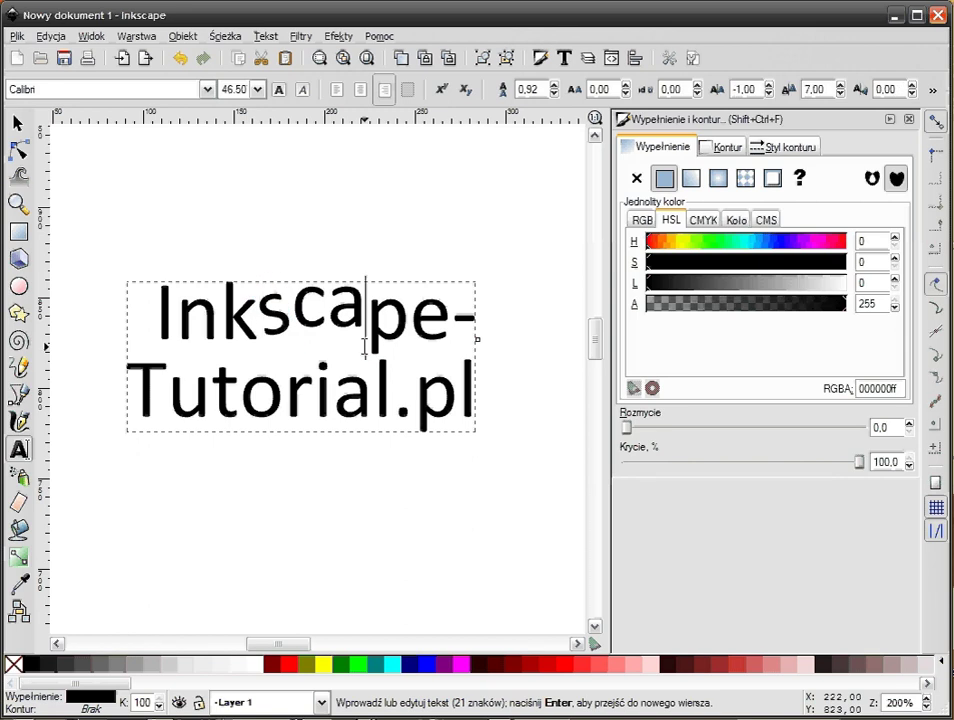
{"action": "key", "text": "Left"}
{"action": "key", "text": "Left"}
{"action": "key", "text": "Left"}
{"action": "key", "text": "Left"}
{"action": "key", "text": "Left"}
{"action": "key", "text": "Left"}
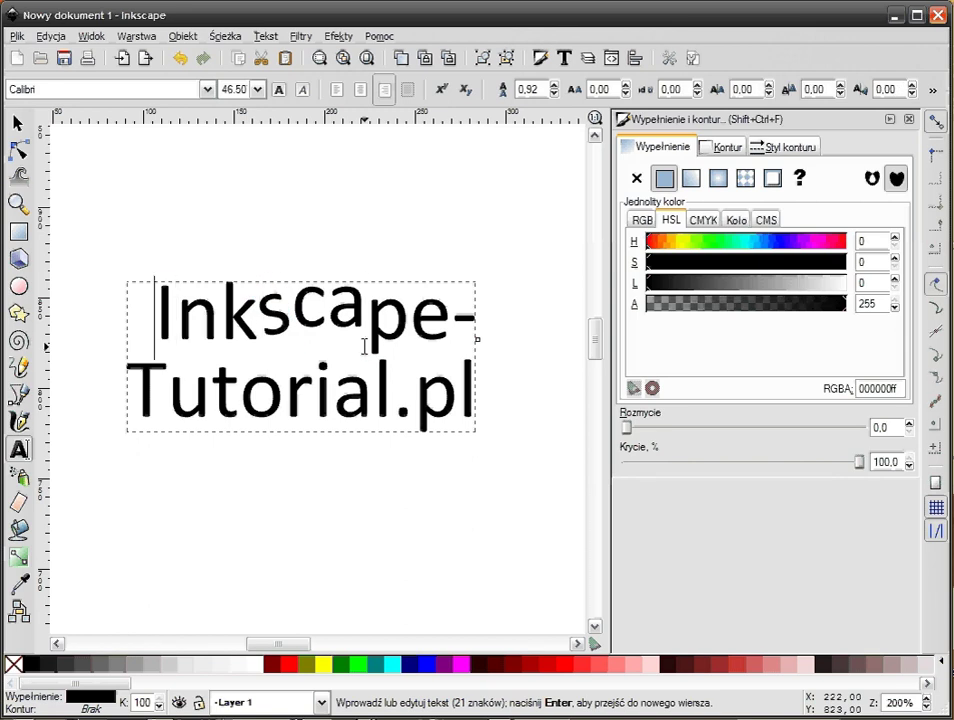
{"action": "key", "text": "shift+Right"}
{"action": "key", "text": "shift+Right"}
{"action": "key", "text": "shift+Right"}
{"action": "key", "text": "shift+Right"}
{"action": "key", "text": "shift+Right"}
{"action": "key", "text": "shift+Right"}
{"action": "key", "text": "shift+Right"}
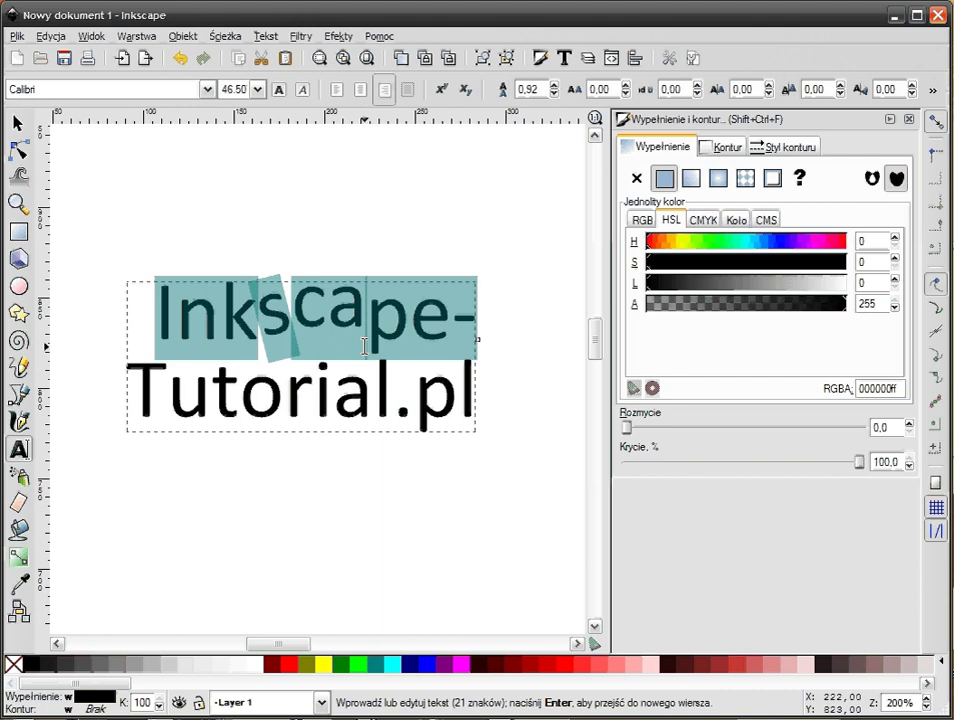
- Select 'ca' and raise it well above the first line of text
{"action": "left_click", "coordinate": [364, 346]}
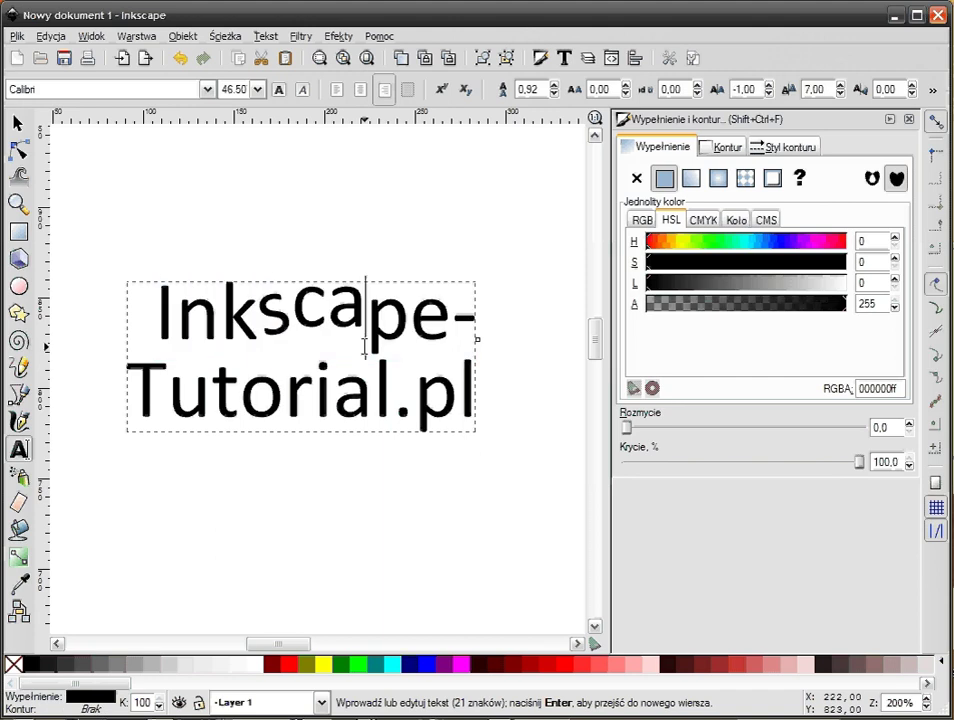
{"action": "key", "text": "shift+Left"}
{"action": "key", "text": "shift+Left"}
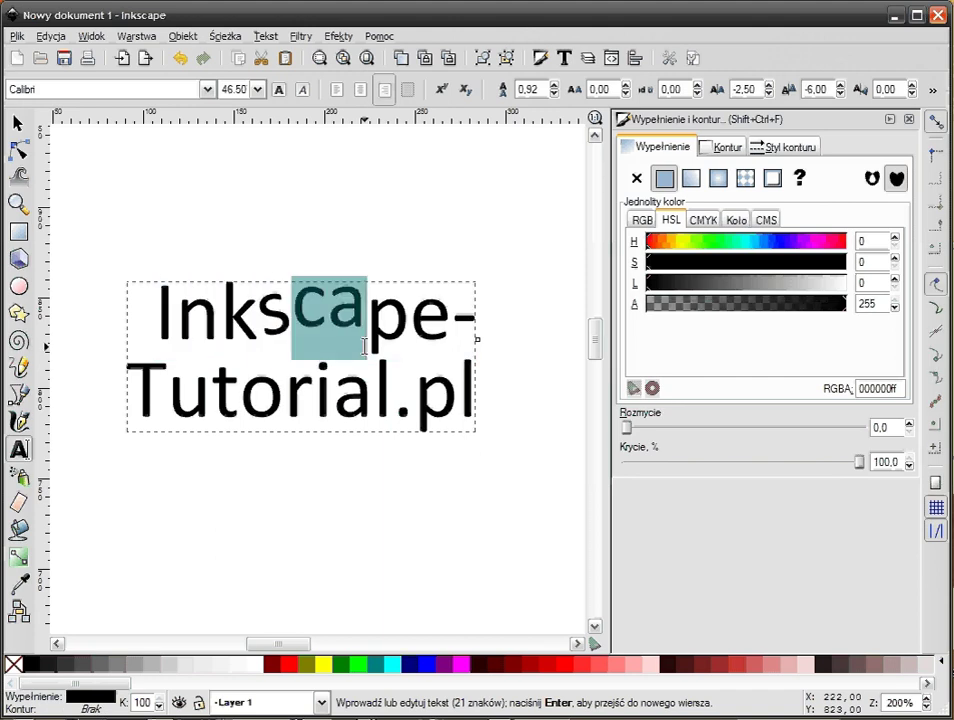
{"action": "key", "text": "alt+Up"}
{"action": "key", "text": "alt+Up"}
{"action": "key", "text": "alt+Up"}
{"action": "key", "text": "alt+Up"}
{"action": "key", "text": "alt+Up"}
{"action": "key", "text": "alt+Up"}
{"action": "key", "text": "alt+Up"}
{"action": "key", "text": "alt+Up"}
{"action": "key", "text": "alt+Up"}
{"action": "key", "text": "alt+Up"}
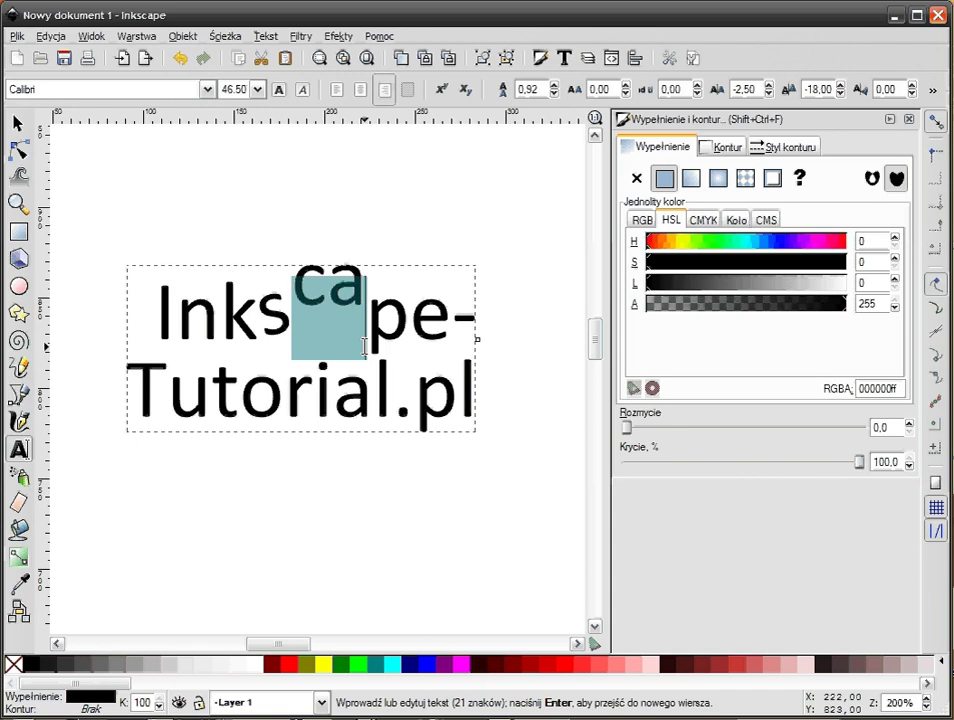
{"action": "key", "text": "alt+Up"}
{"action": "key", "text": "alt+Up"}
{"action": "key", "text": "alt+Up"}
{"action": "key", "text": "alt+Up"}
{"action": "key", "text": "alt+Up"}
{"action": "key", "text": "alt+Up"}
{"action": "key", "text": "alt+Up"}
{"action": "key", "text": "alt+Up"}
{"action": "key", "text": "alt+Up"}
{"action": "key", "text": "alt+Up"}
{"action": "key", "text": "alt+Up"}
{"action": "key", "text": "alt+Up"}
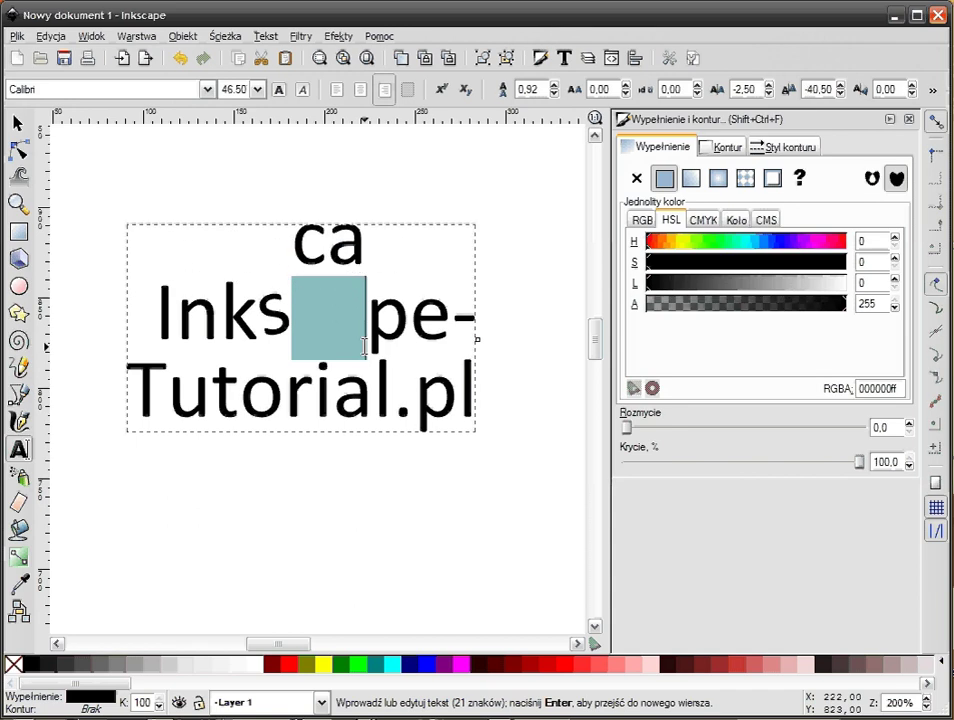
{"action": "key", "text": "alt+Up"}
{"action": "key", "text": "alt+Up"}
{"action": "key", "text": "alt+Up"}
{"action": "key", "text": "alt+Up"}
{"action": "key", "text": "alt+Up"}
{"action": "key", "text": "alt+Up"}
{"action": "key", "text": "alt+Up"}
{"action": "key", "text": "alt+Up"}
{"action": "key", "text": "alt+Up"}
{"action": "key", "text": "Right"}
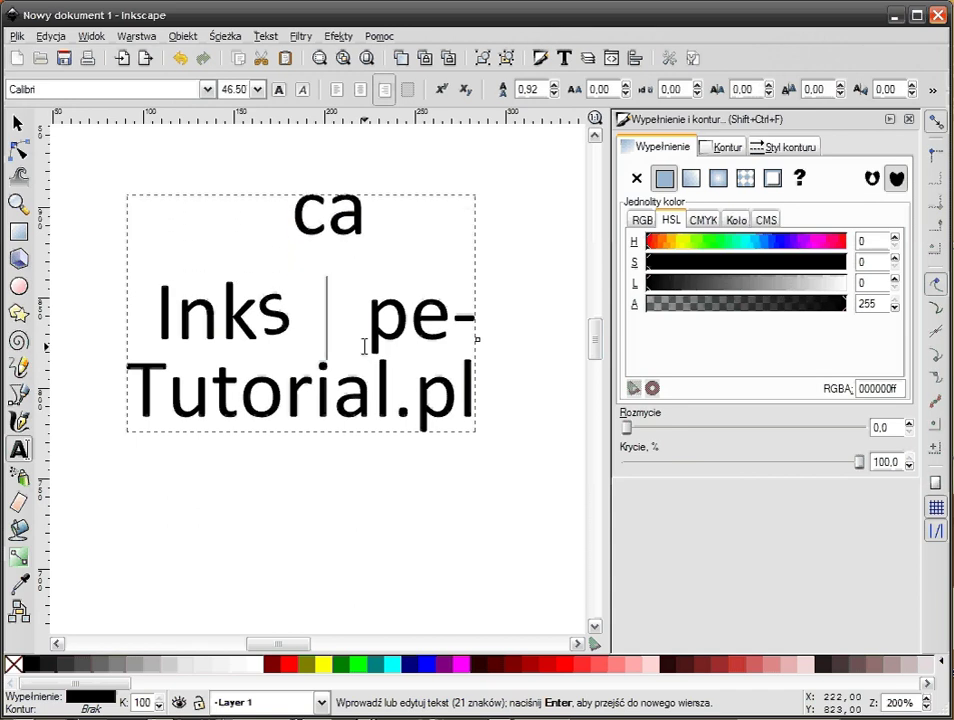
- Reselect the lifted 'ca' characters and rotate them to about 51 degrees
{"action": "left_click_drag", "start_coordinate": [291, 315], "coordinate": [363, 206]}
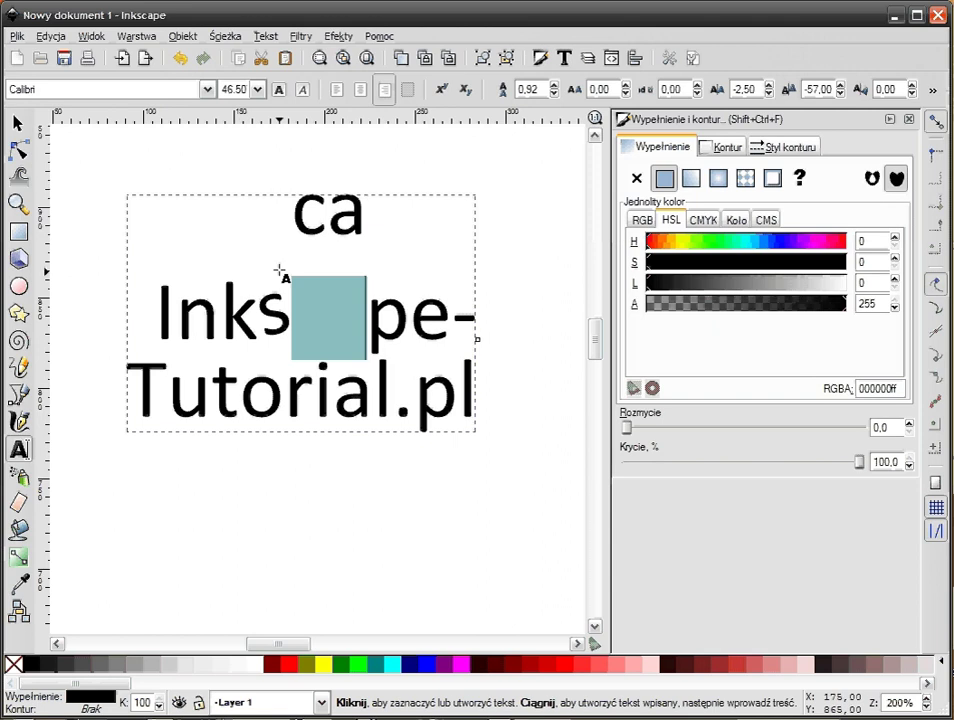
{"action": "left_click", "coordinate": [220, 310]}
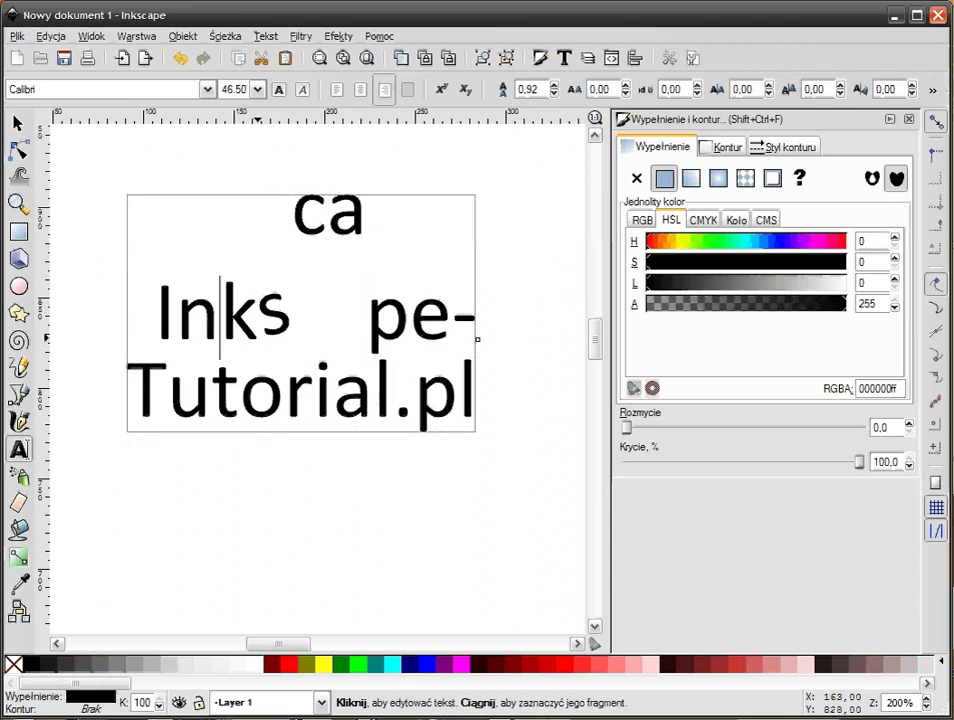
{"action": "left_click_drag", "start_coordinate": [292, 320], "coordinate": [378, 328]}
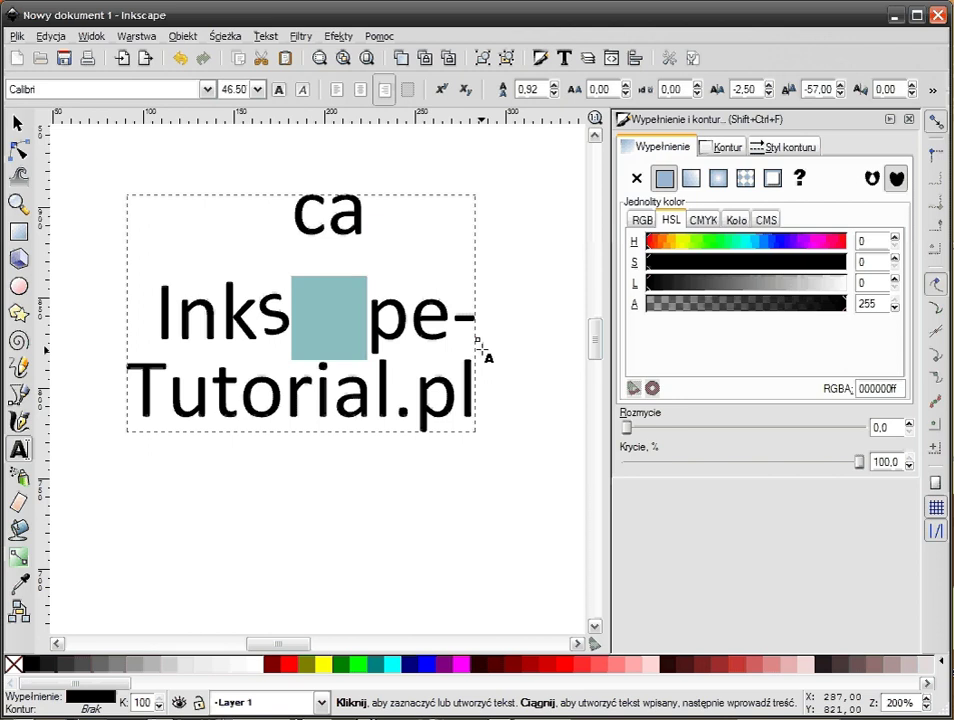
{"action": "key", "text": "alt+bracketright"}
{"action": "key", "text": "alt+bracketright"}
{"action": "key", "text": "alt+bracketright"}
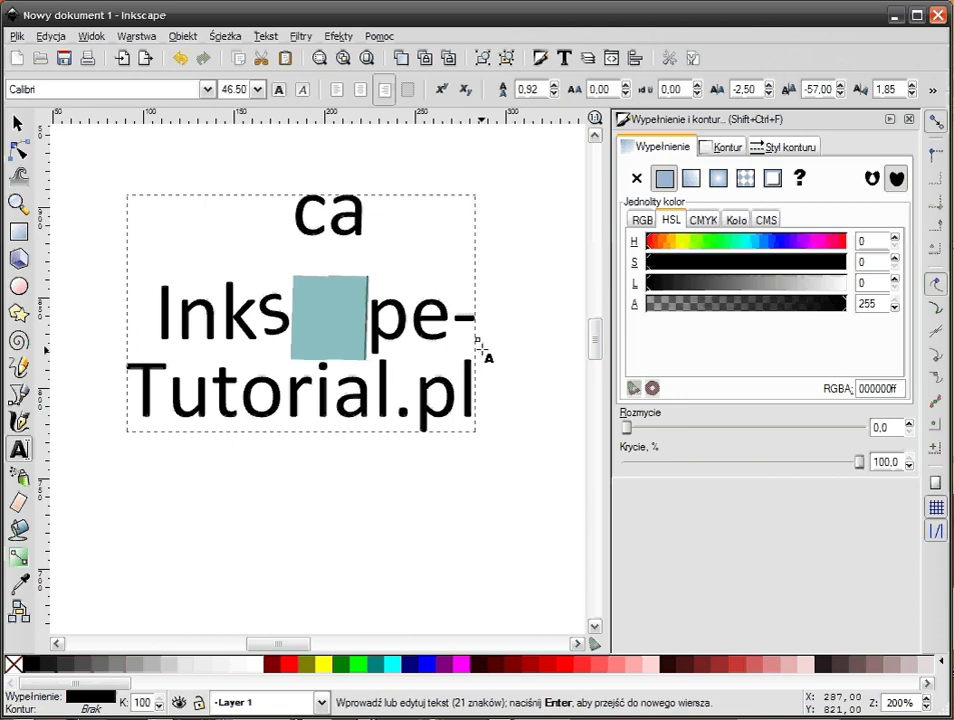
{"action": "key", "text": "alt+bracketright"}
{"action": "key", "text": "alt+bracketright"}
{"action": "key", "text": "alt+bracketright"}
{"action": "key", "text": "alt+bracketright"}
{"action": "key", "text": "alt+bracketright"}
{"action": "key", "text": "alt+bracketright"}
{"action": "key", "text": "alt+bracketright"}
{"action": "key", "text": "alt+bracketright"}
{"action": "key", "text": "alt+bracketright"}
{"action": "key", "text": "alt+bracketright"}
{"action": "key", "text": "alt+bracketright"}
{"action": "key", "text": "alt+bracketright"}
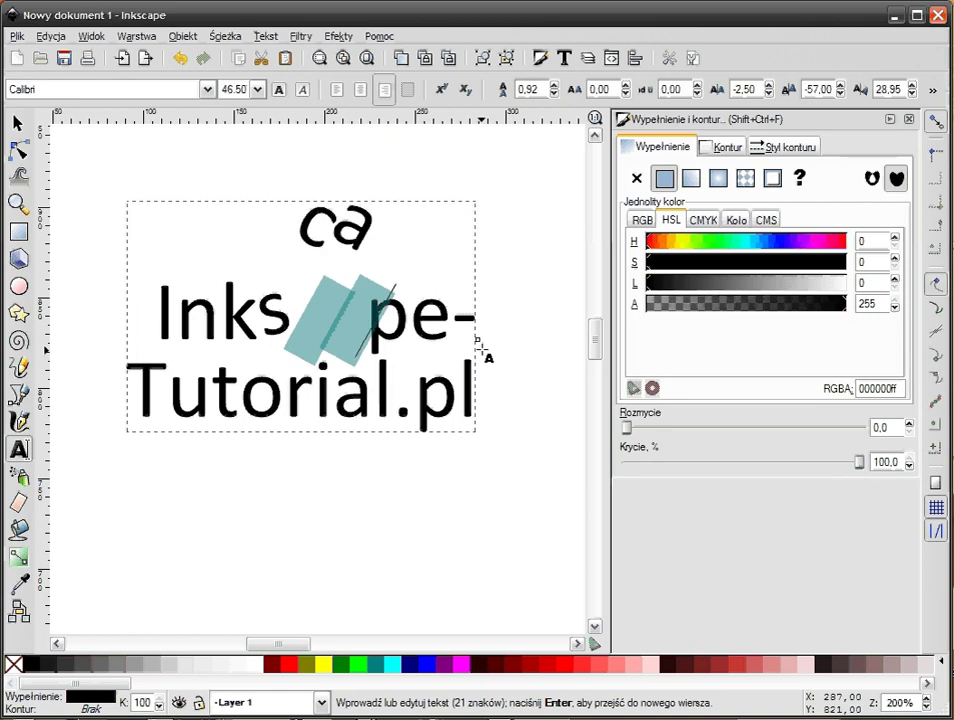
{"action": "key", "text": "alt+bracketright"}
{"action": "key", "text": "alt+bracketright"}
{"action": "key", "text": "alt+bracketright"}
{"action": "key", "text": "alt+bracketright"}
{"action": "key", "text": "alt+bracketright"}
{"action": "key", "text": "alt+bracketright"}
{"action": "key", "text": "alt+bracketright"}
{"action": "key", "text": "alt+bracketright"}
{"action": "key", "text": "alt+bracketright"}
{"action": "key", "text": "alt+bracketright"}
{"action": "key", "text": "alt+bracketright"}
{"action": "key", "text": "alt+bracketright"}
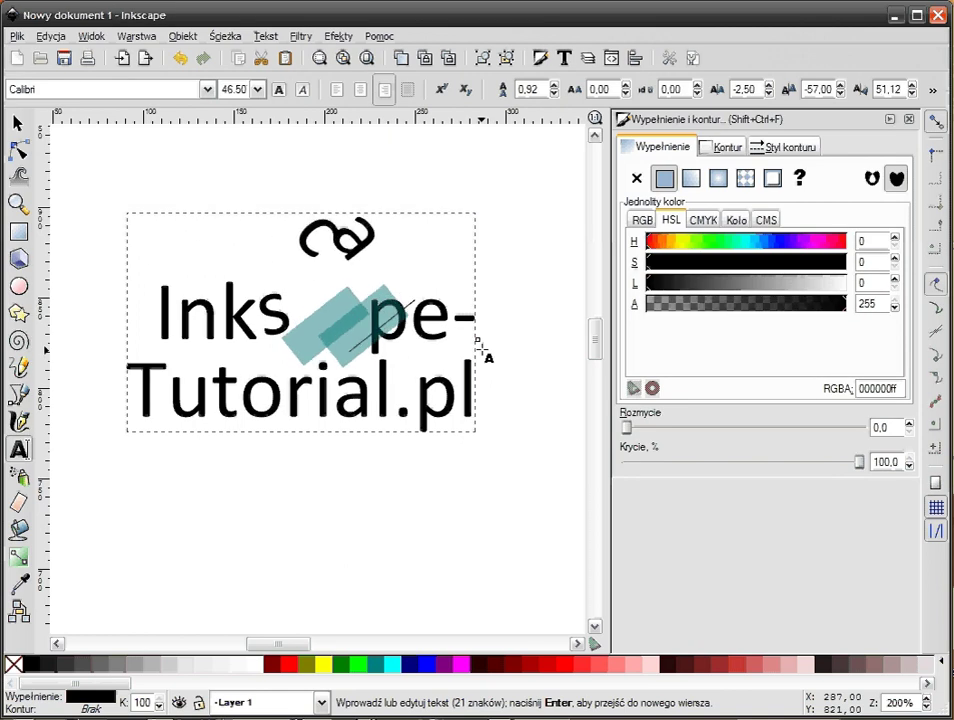
{"action": "key", "text": "alt+bracketright"}
{"action": "key", "text": "alt+bracketright"}
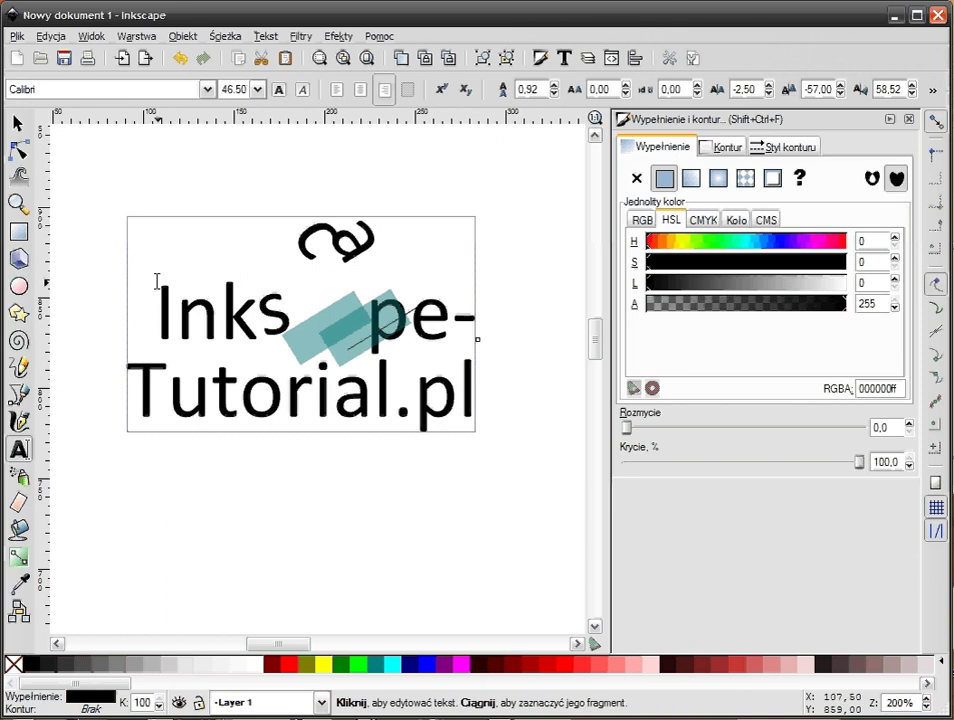
{"action": "left_click", "coordinate": [17, 122]}
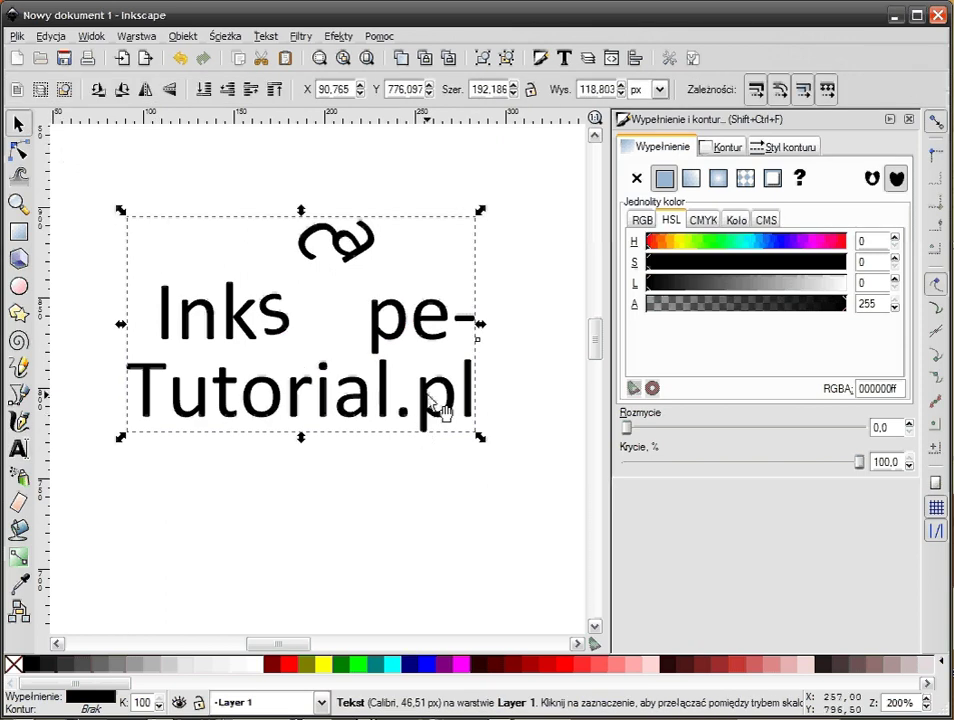
{"action": "left_click", "coordinate": [503, 350]}
{"action": "left_click", "coordinate": [468, 330]}
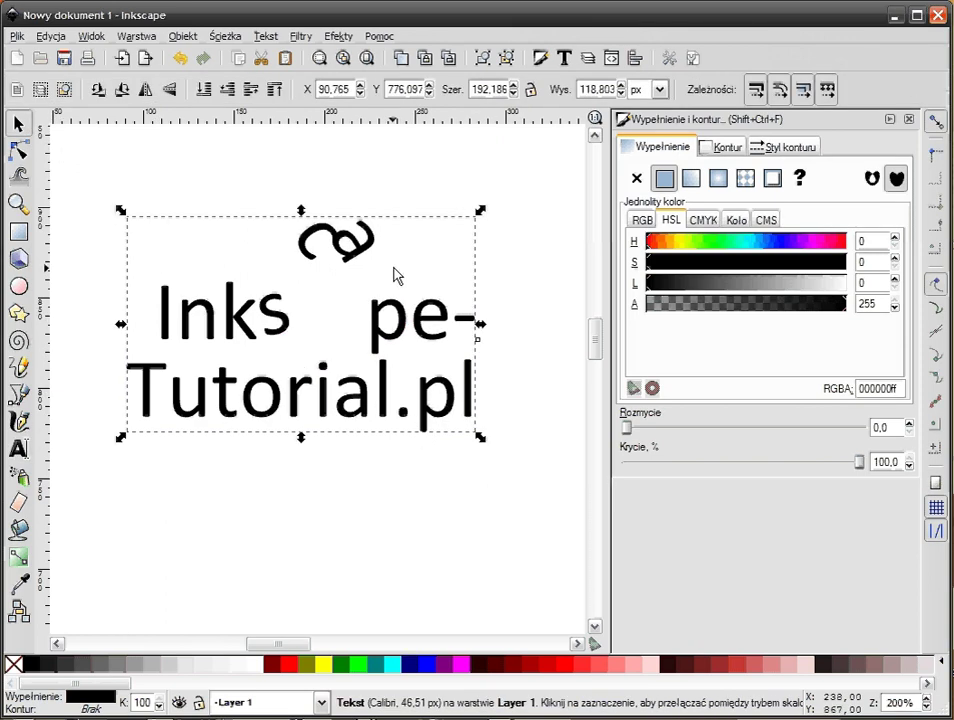
- Select the 'o' in Tutorial and raise it above the baseline
{"action": "double_click", "coordinate": [240, 385]}
{"action": "key", "text": "shift+Right"}
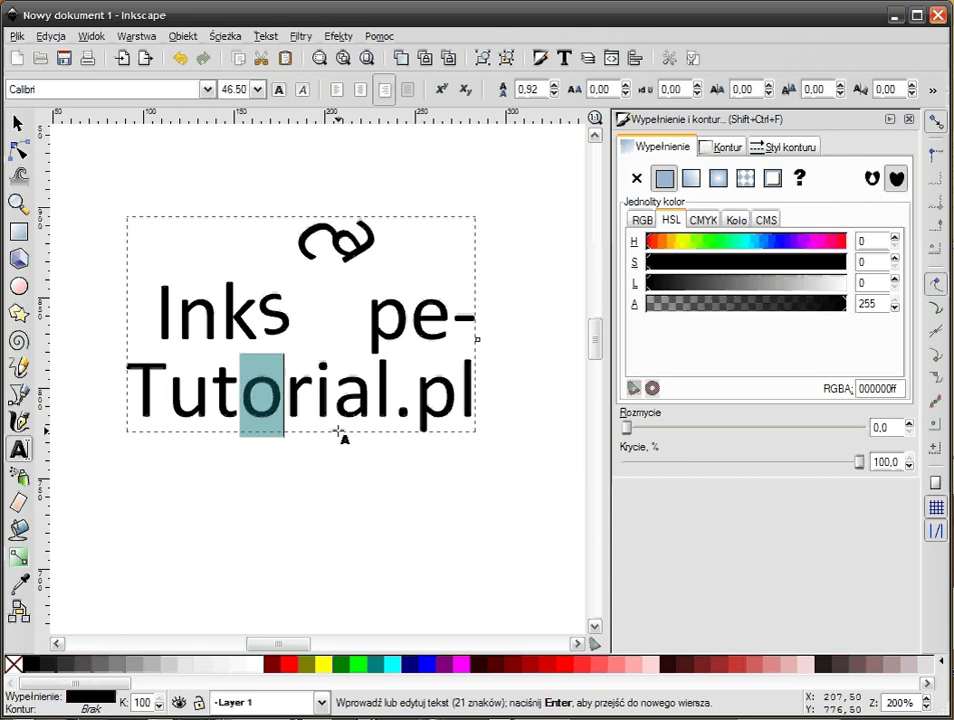
{"action": "key", "text": "Left"}
{"action": "key", "text": "alt+Right"}
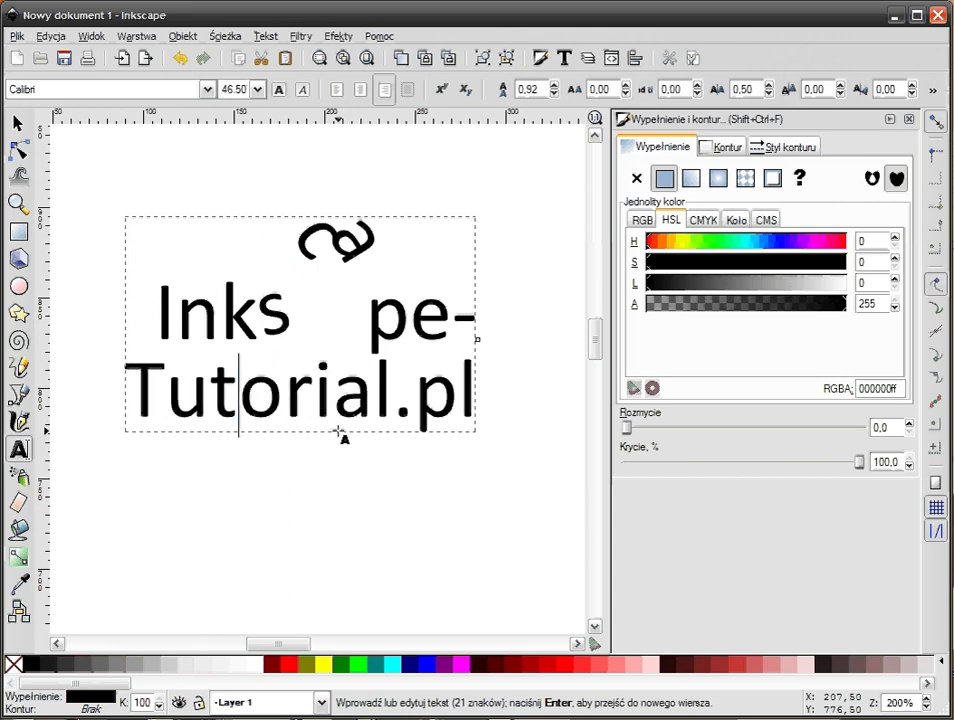
{"action": "key", "text": "alt+Left"}
{"action": "key", "text": "alt+Up"}
{"action": "key", "text": "alt+Up"}
{"action": "key", "text": "alt+Up"}
{"action": "key", "text": "alt+Down"}
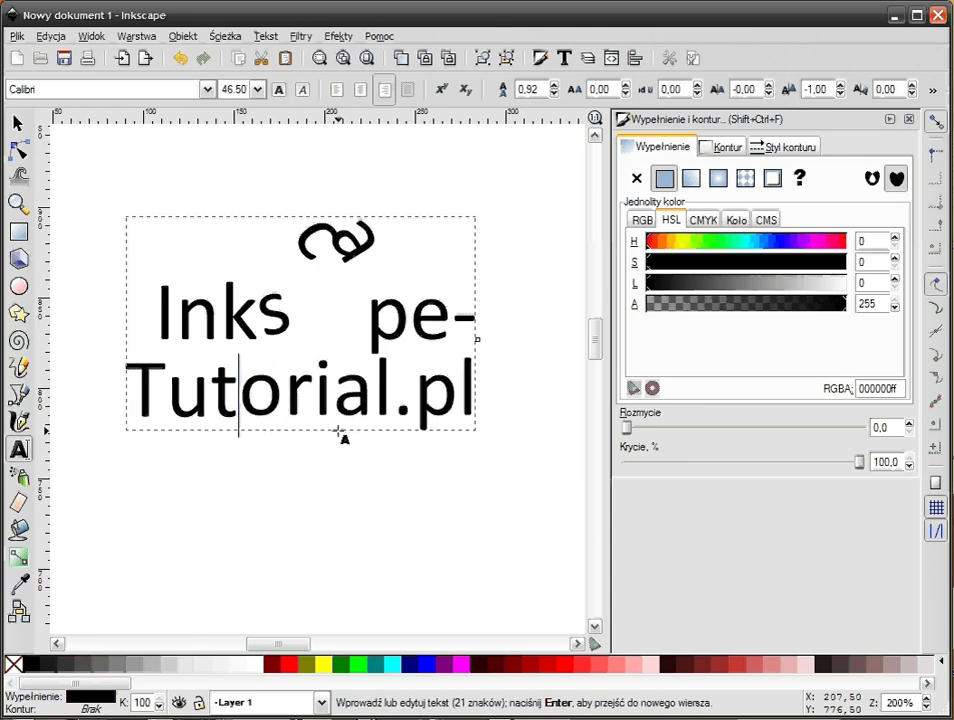
{"action": "key", "text": "alt+Down"}
{"action": "key", "text": "alt+Down"}
{"action": "key", "text": "alt+Down"}
{"action": "key", "text": "shift+Right"}
{"action": "key", "text": "alt+Up"}
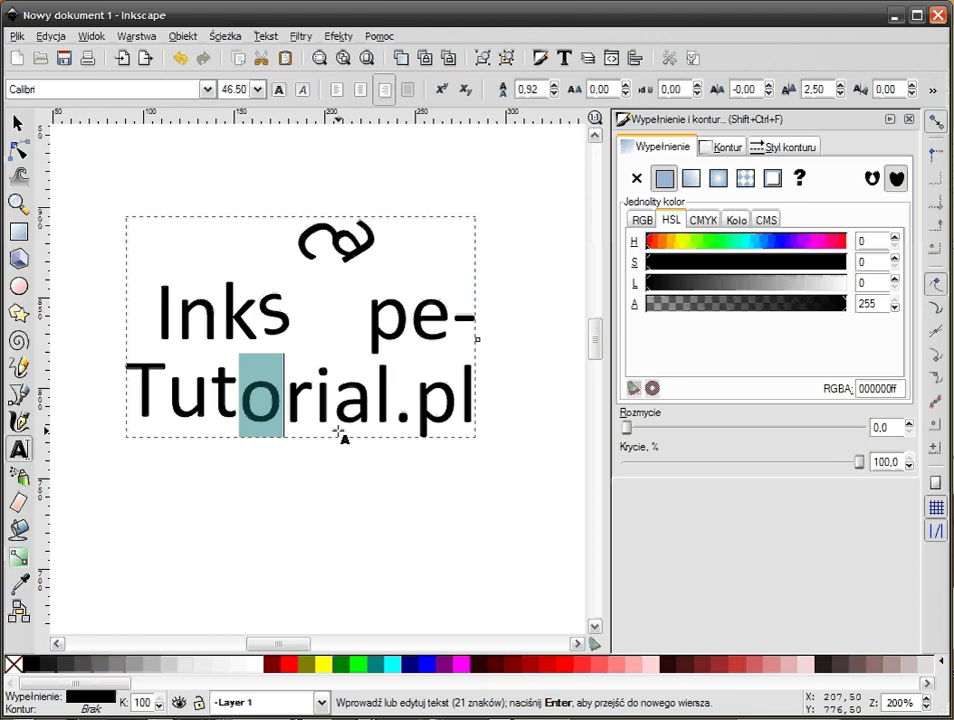
{"action": "key", "text": "alt+Up"}
{"action": "key", "text": "alt+Up"}
{"action": "key", "text": "alt+Up"}
{"action": "key", "text": "alt+Up"}
{"action": "key", "text": "alt+Up"}
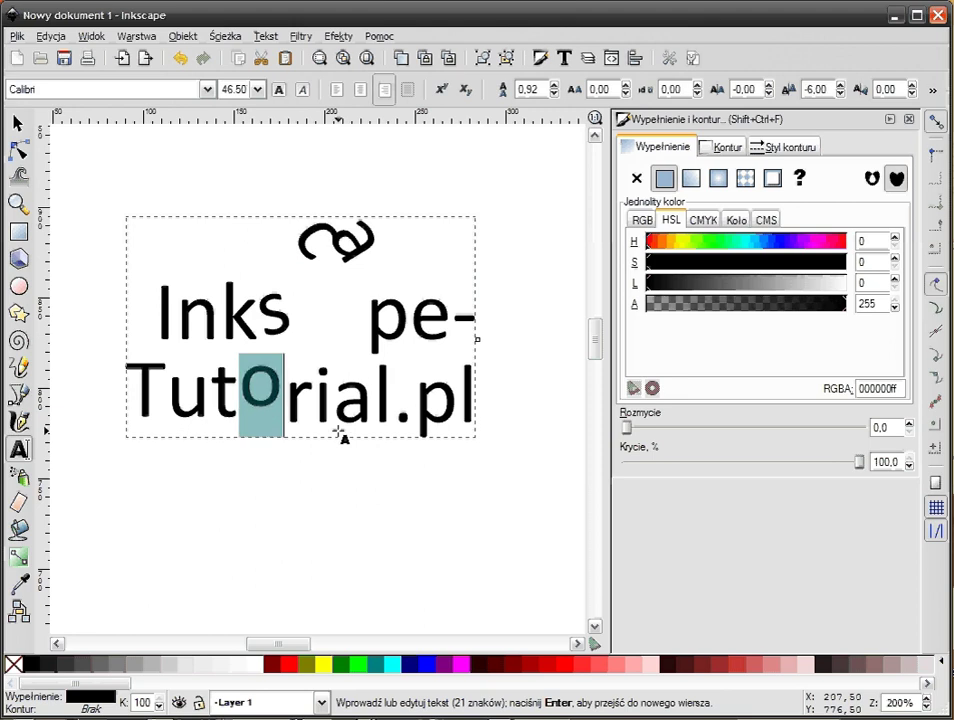
{"action": "key", "text": "Right"}
- Tilt the 'o' slightly, then move the whole text a little down and right
{"action": "key", "text": "alt+bracketright"}
{"action": "key", "text": "alt+bracketright"}
{"action": "key", "text": "alt+bracketright"}
{"action": "key", "text": "alt+bracketright"}
{"action": "key", "text": "alt+bracketright"}
{"action": "key", "text": "alt+bracketright"}
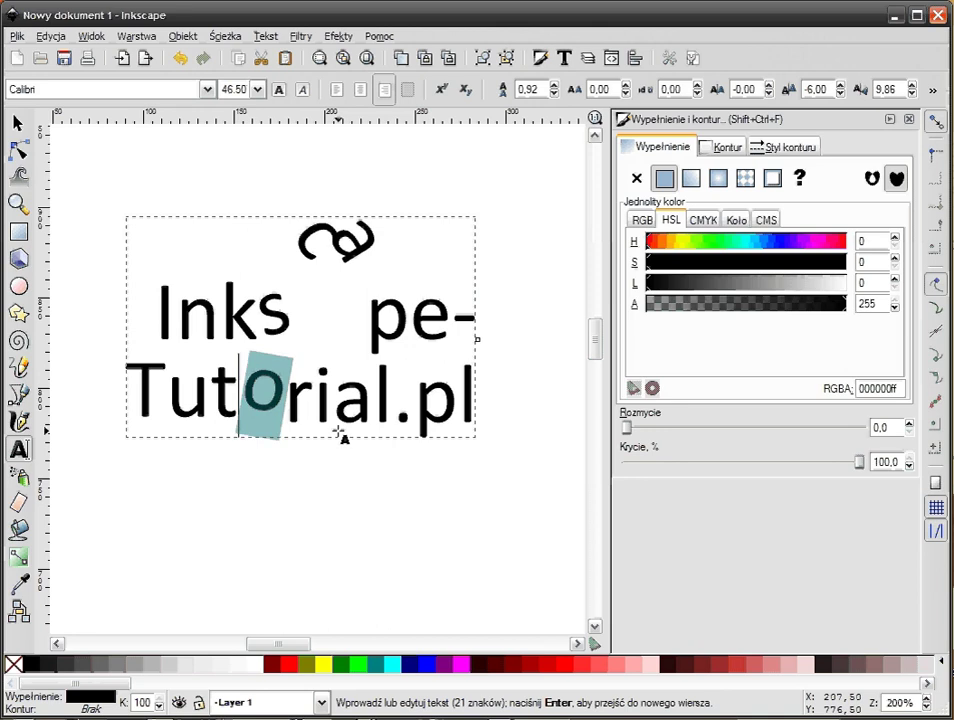
{"action": "key", "text": "alt+bracketright"}
{"action": "key", "text": "alt+bracketleft"}
{"action": "key", "text": "alt+bracketleft"}
{"action": "key", "text": "alt+bracketleft"}
{"action": "key", "text": "alt+bracketleft"}
{"action": "key", "text": "alt+bracketleft"}
{"action": "key", "text": "alt+bracketleft"}
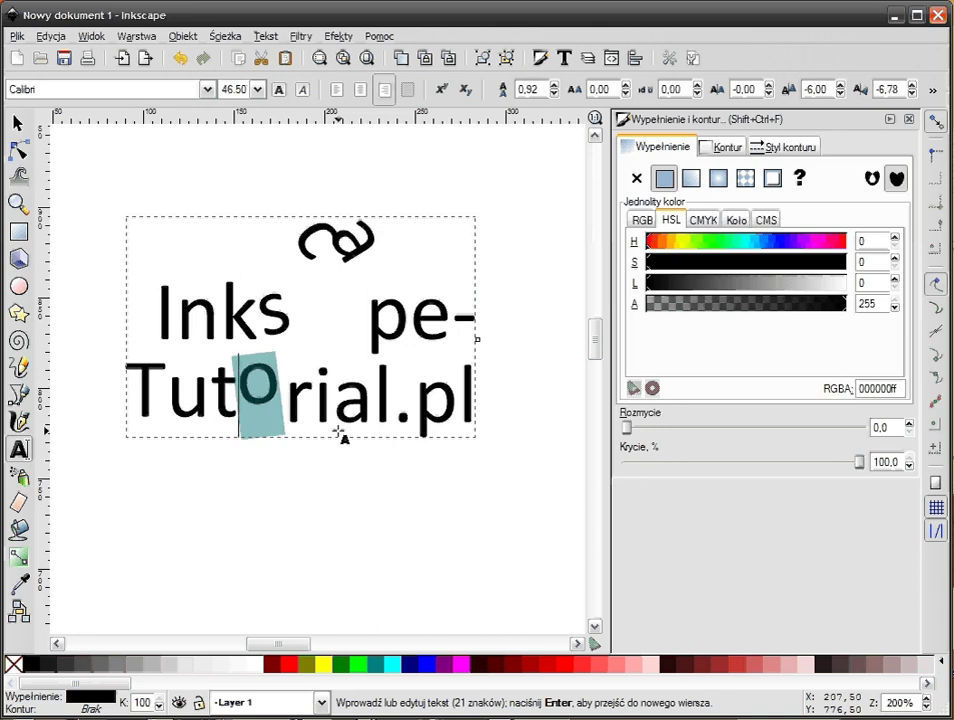
{"action": "key", "text": "alt+bracketleft"}
{"action": "key", "text": "alt+bracketleft"}
{"action": "key", "text": "alt+bracketleft"}
{"action": "key", "text": "alt+bracketleft"}
{"action": "key", "text": "alt+bracketleft"}
{"action": "key", "text": "alt+bracketleft"}
{"action": "key", "text": "alt+bracketleft"}
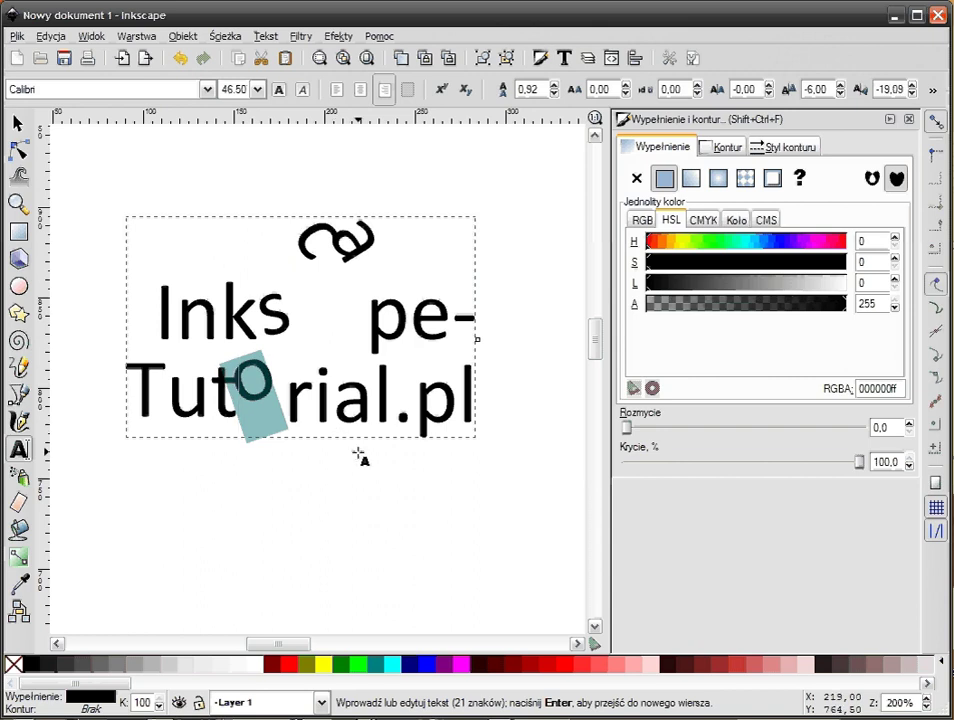
{"action": "key", "text": "Escape"}
{"action": "key", "text": "F1"}
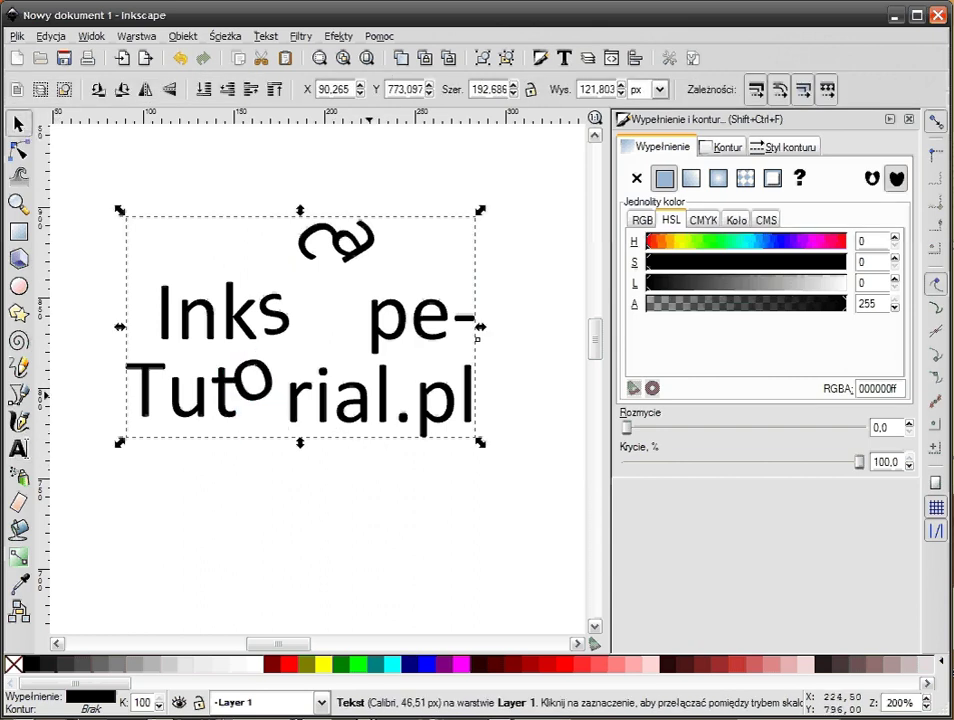
{"action": "left_click_drag", "start_coordinate": [381, 413], "coordinate": [394, 447]}
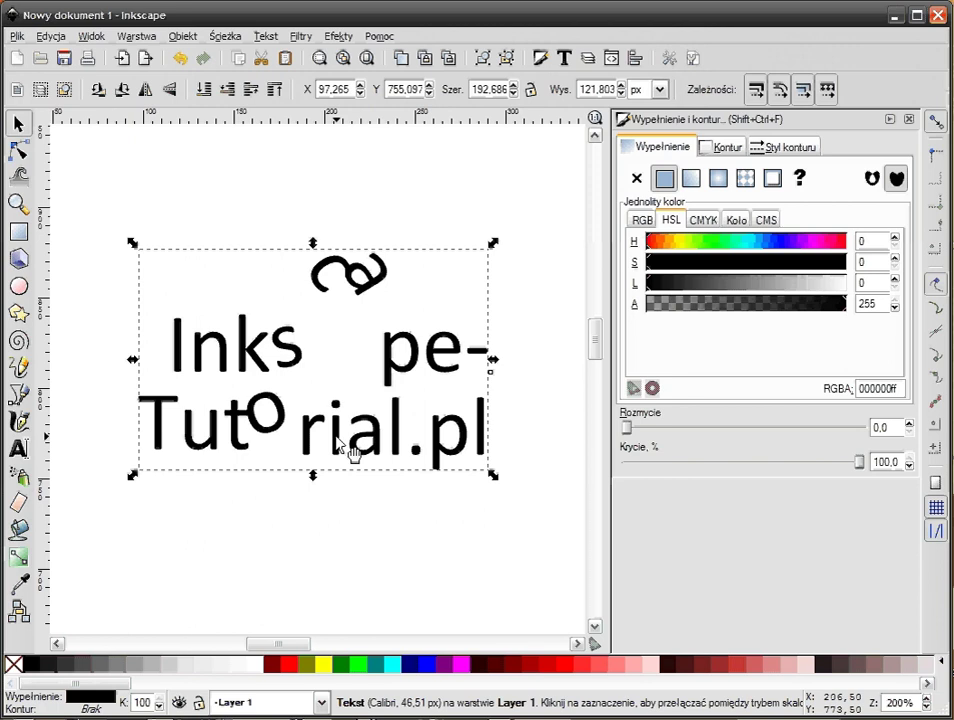
- Convert the lettering to paths and move it lower and to the right
{"action": "left_click", "coordinate": [19, 150]}
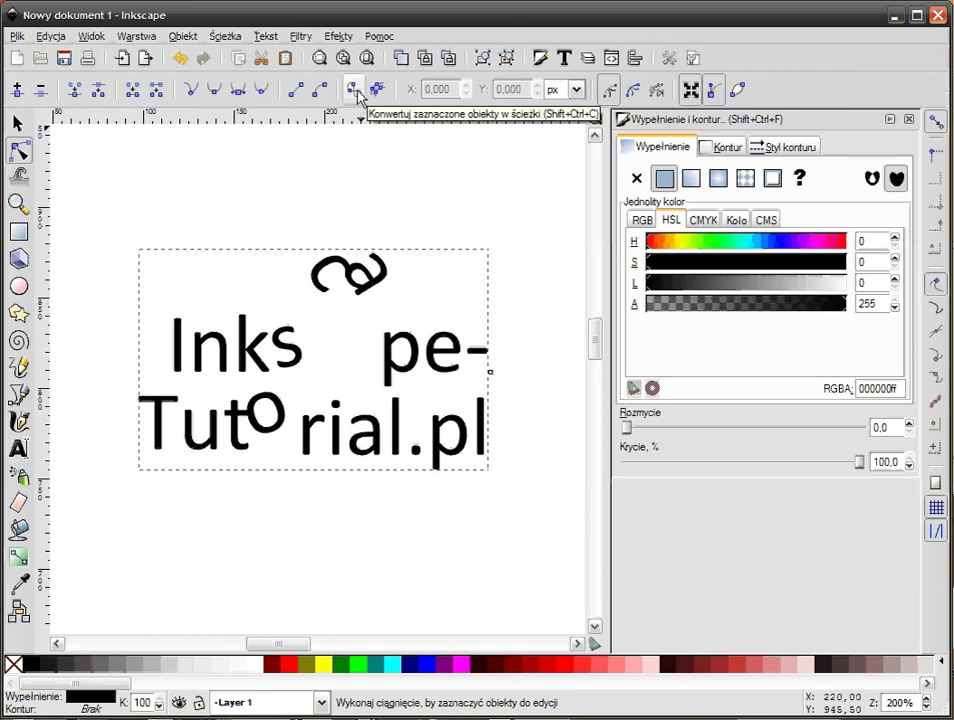
{"action": "left_click", "coordinate": [355, 90]}
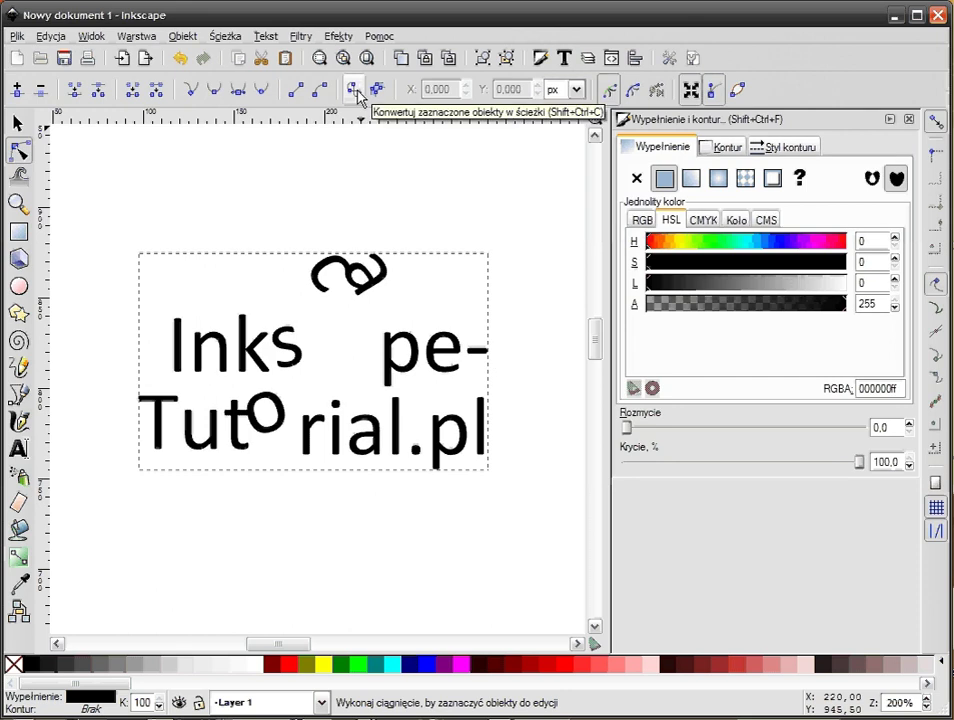
{"action": "key", "text": "s"}
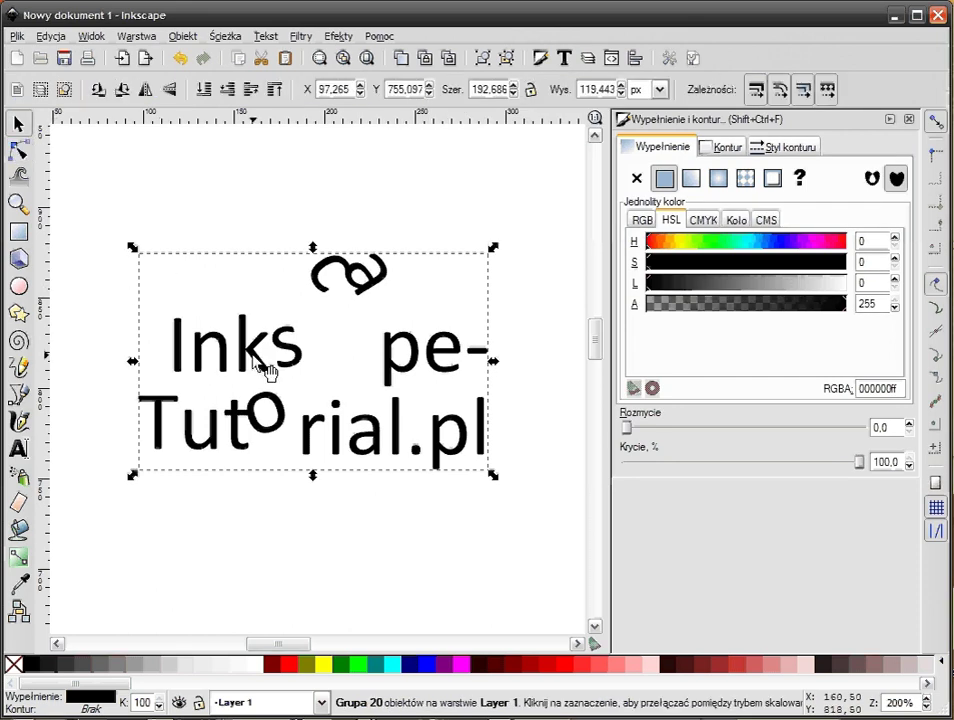
{"action": "left_click_drag", "start_coordinate": [266, 366], "coordinate": [341, 454]}
- Draw a solid blue 113 × 60.5 px rectangle above the lettering
{"action": "left_click", "coordinate": [198, 266]}
{"action": "key", "text": "r"}
{"action": "left_click_drag", "start_coordinate": [153, 190], "coordinate": [358, 299]}
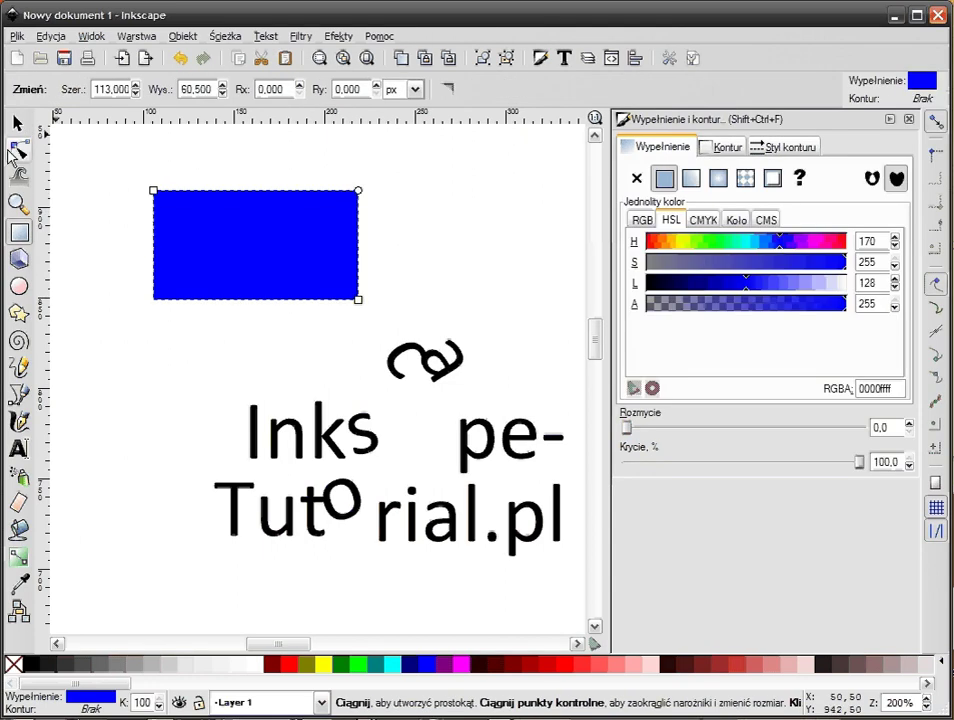
- Convert the blue rectangle to a path and drag its top-right node up to slant the top
{"action": "left_click", "coordinate": [18, 152]}
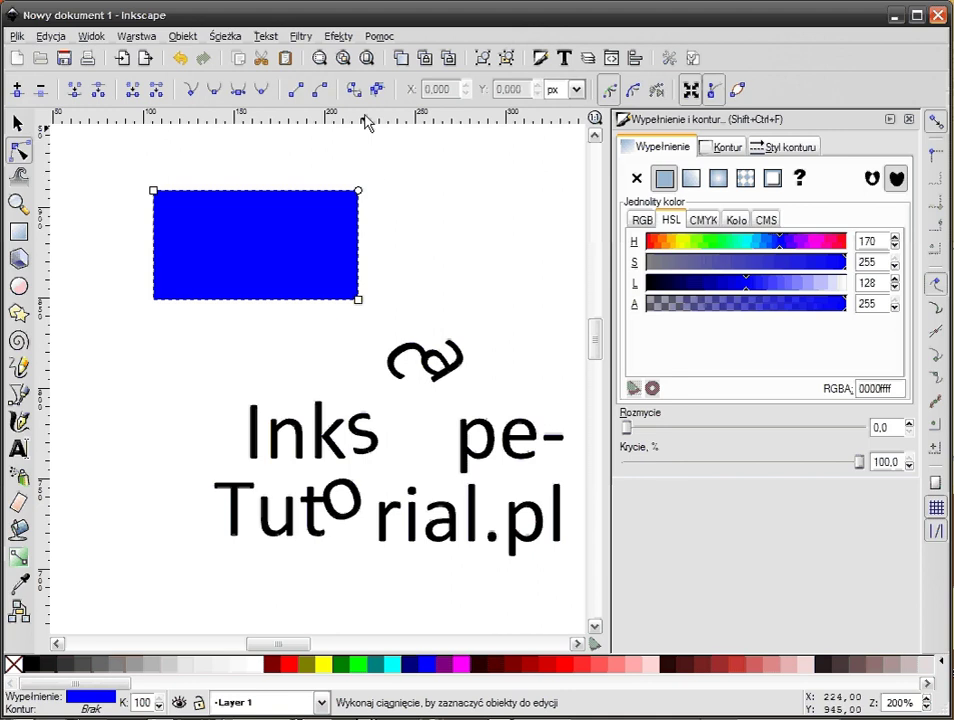
{"action": "key", "text": "ctrl+shift+c"}
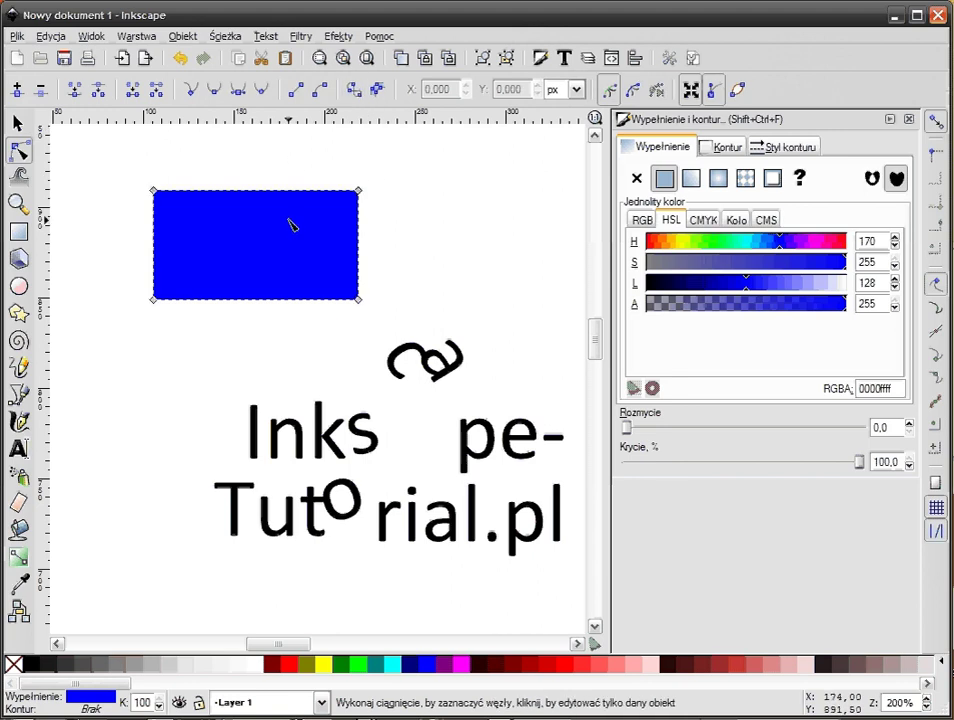
{"action": "mouse_move", "coordinate": [359, 191]}
{"action": "left_mouse_down"}
{"action": "mouse_move", "coordinate": [281, 266]}
{"action": "mouse_move", "coordinate": [187, 386]}
{"action": "mouse_move", "coordinate": [356, 171]}
{"action": "left_mouse_up"}
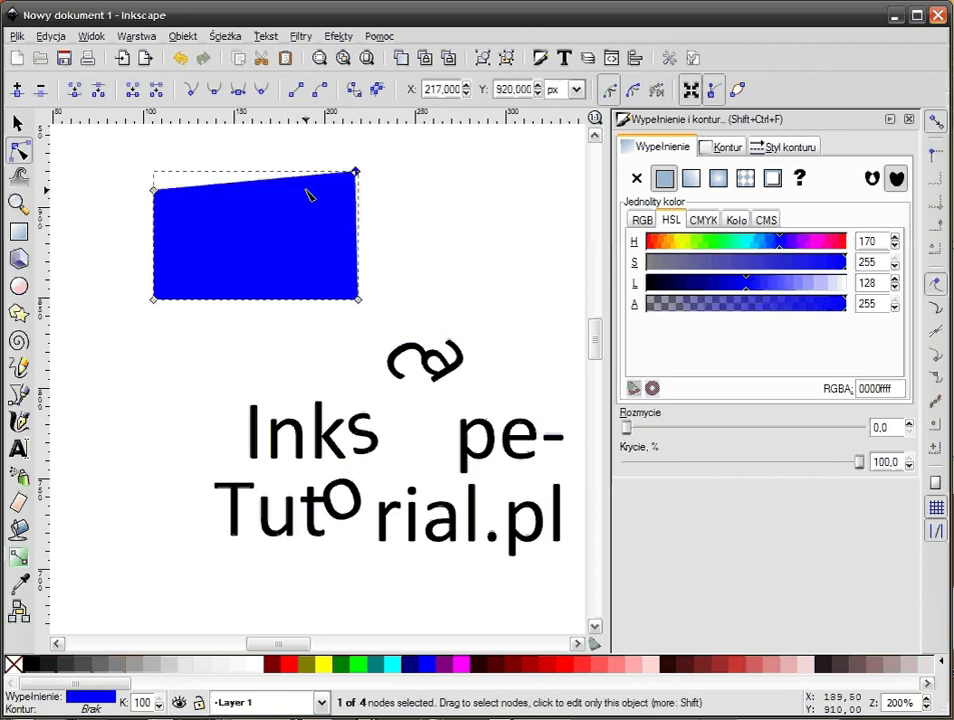
- Delete the blue quadrilateral and move the lettering up and left
{"action": "left_click", "coordinate": [18, 123]}
{"action": "left_click_drag", "start_coordinate": [257, 233], "coordinate": [221, 240]}
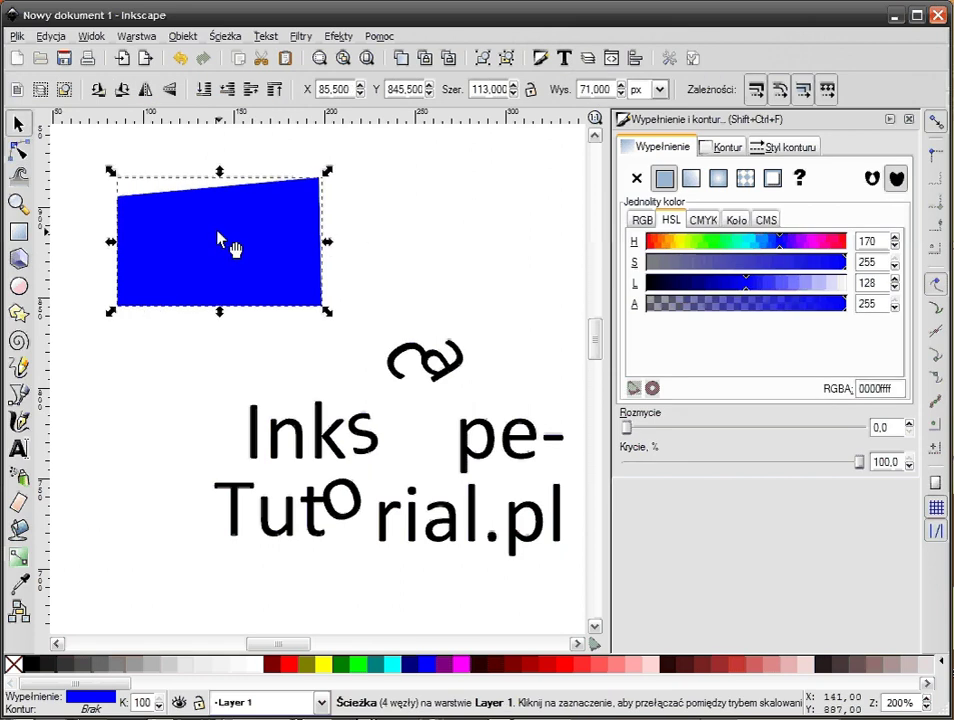
{"action": "key", "text": "Delete"}
{"action": "left_click_drag", "start_coordinate": [364, 452], "coordinate": [270, 403]}
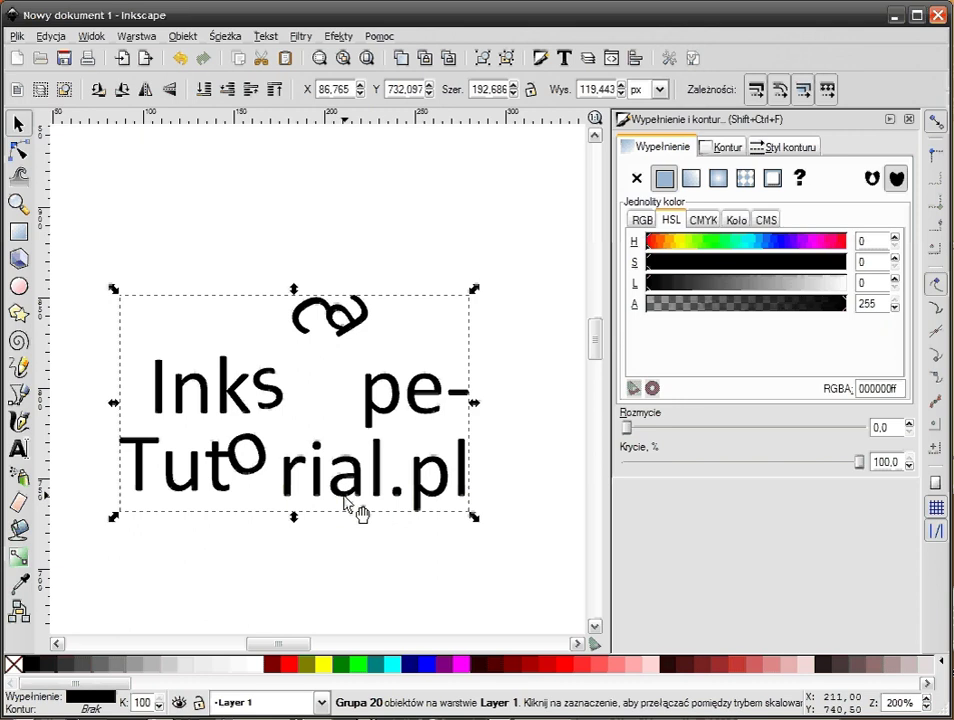
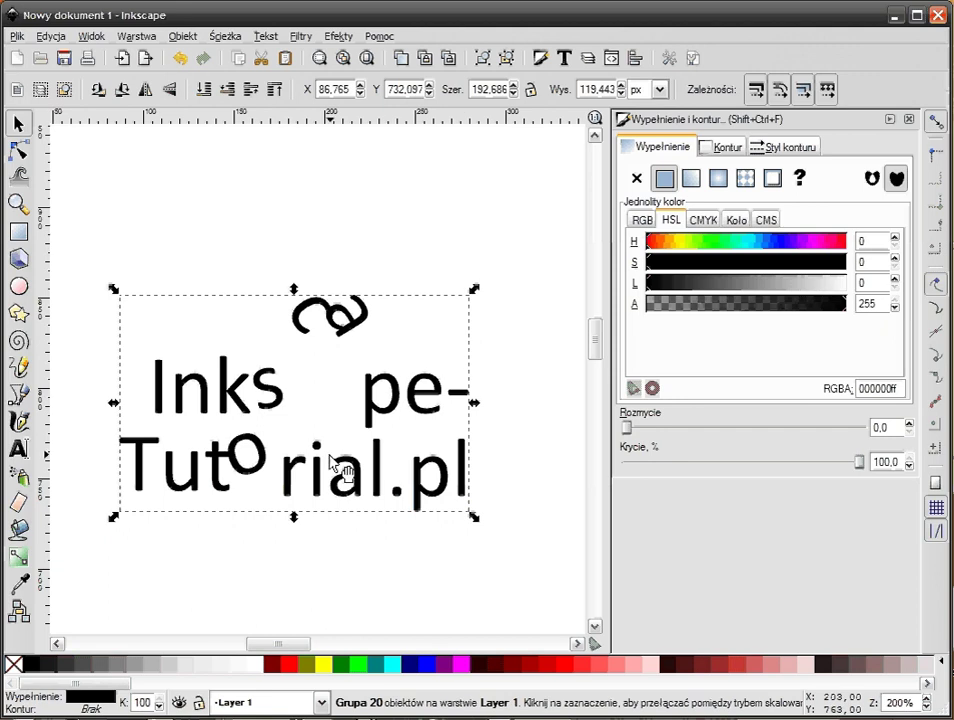
- Ungroup the lettering into separate letter paths and test moving the letter p
{"action": "left_click", "coordinate": [510, 60]}
{"action": "left_click", "coordinate": [445, 355]}
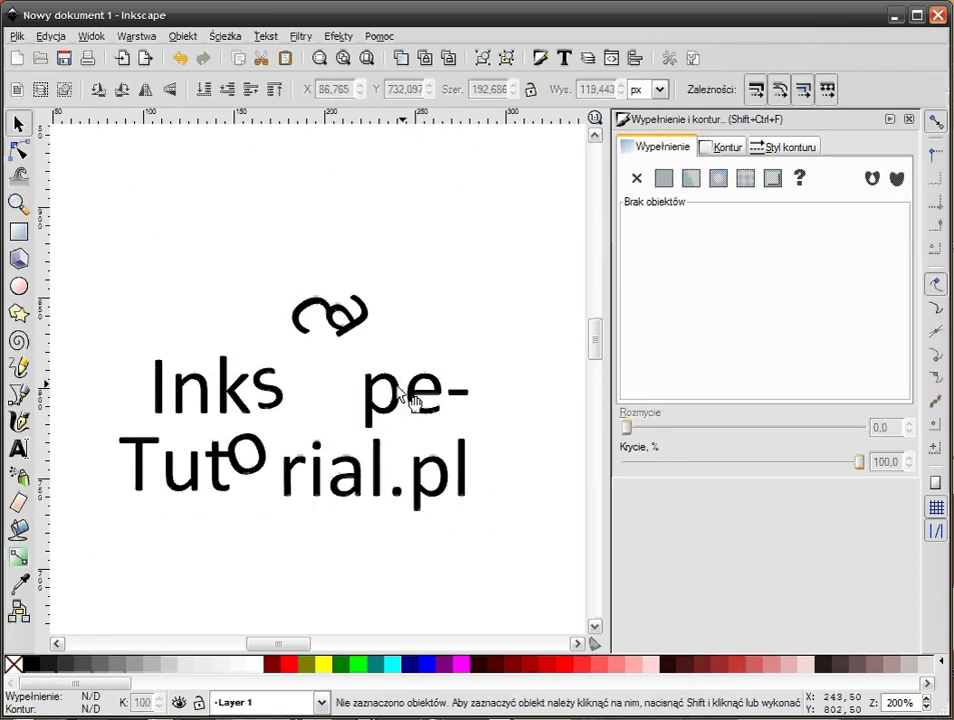
{"action": "mouse_move", "coordinate": [390, 395]}
{"action": "left_mouse_down"}
{"action": "mouse_move", "coordinate": [285, 348]}
{"action": "mouse_move", "coordinate": [348, 382]}
{"action": "left_mouse_up"}
{"action": "left_click", "coordinate": [511, 234]}
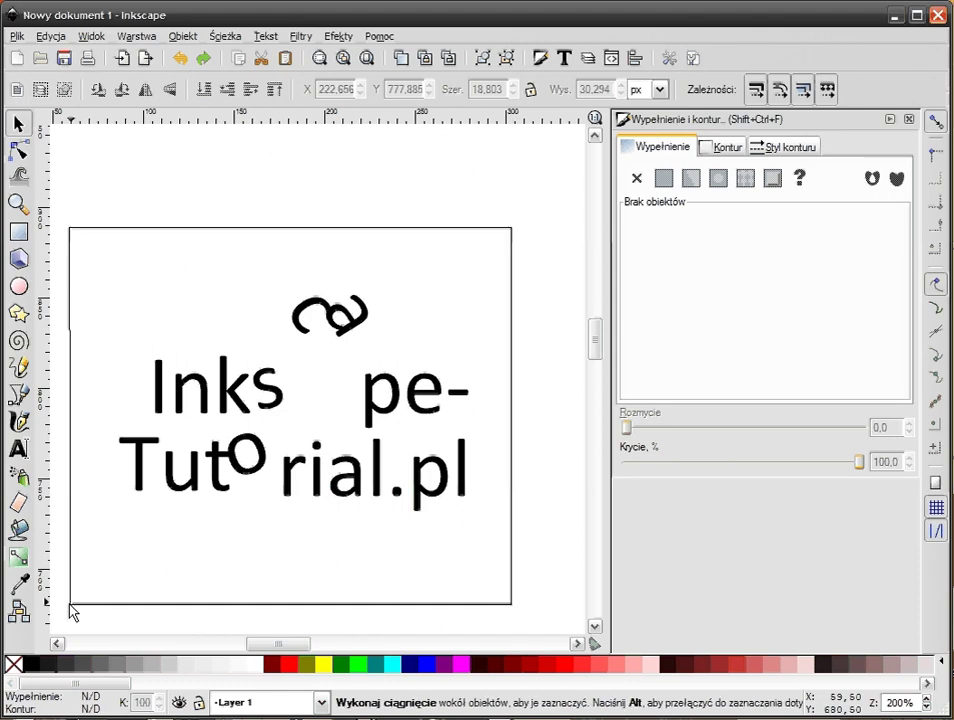
{"action": "left_click_drag", "start_coordinate": [511, 228], "coordinate": [72, 612]}
{"action": "left_click", "coordinate": [373, 411]}
- Pull the p's bottom node left into a triangular spike, then select all letter paths
{"action": "scroll", "coordinate": [373, 411], "scroll_direction": "up", "scroll_amount": 2, "text": "ctrl"}
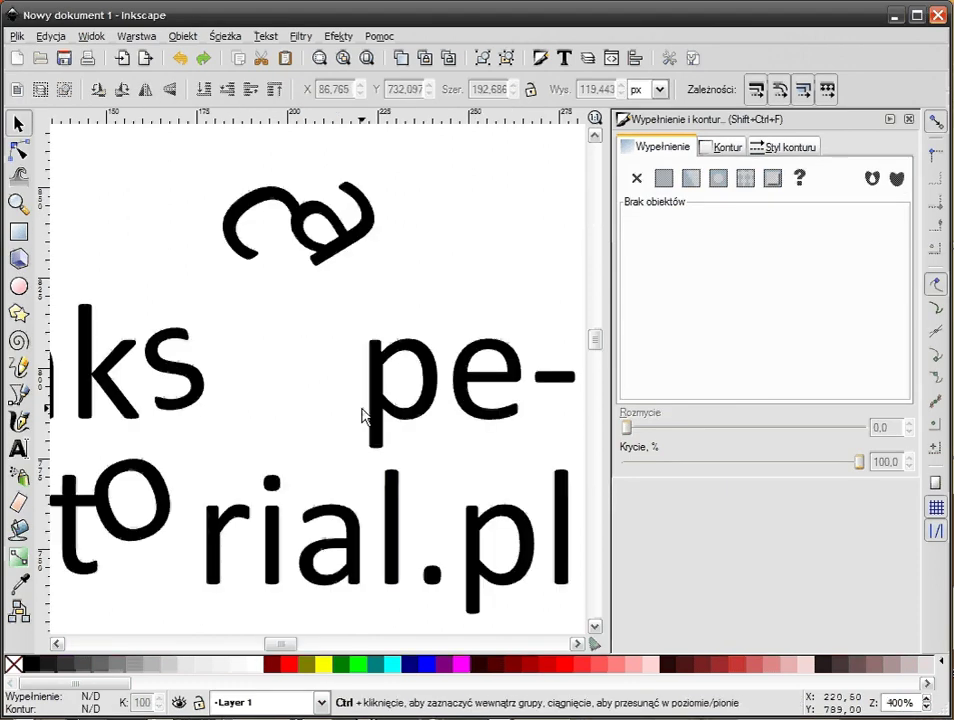
{"action": "left_click", "coordinate": [394, 438]}
{"action": "key", "text": "n"}
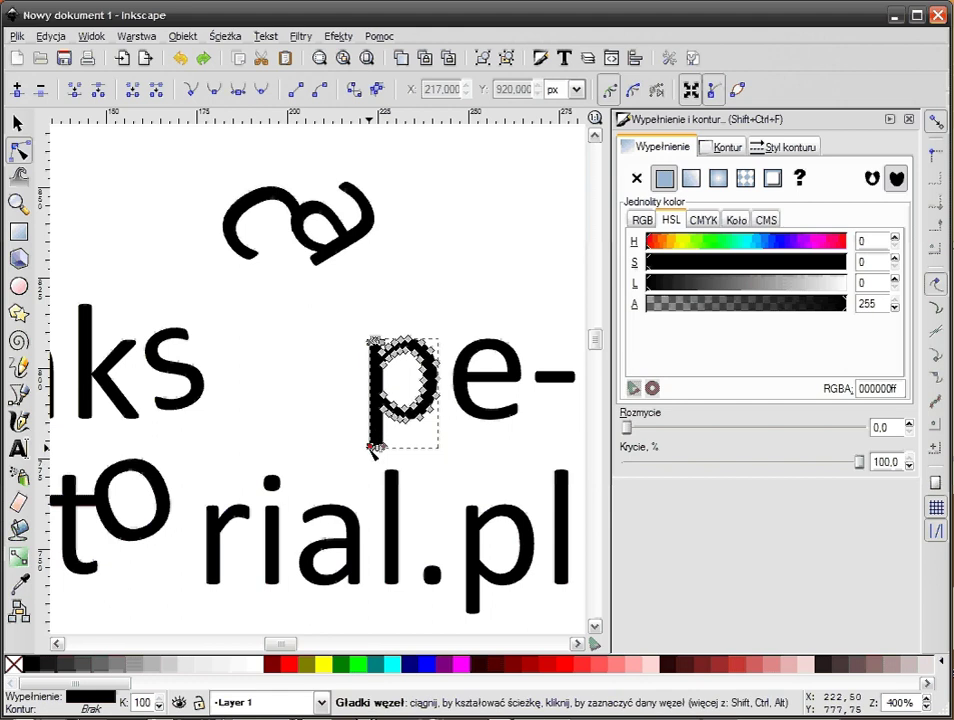
{"action": "left_click_drag", "start_coordinate": [372, 448], "coordinate": [285, 425]}
{"action": "left_click", "coordinate": [18, 122]}
{"action": "left_click", "coordinate": [166, 171]}
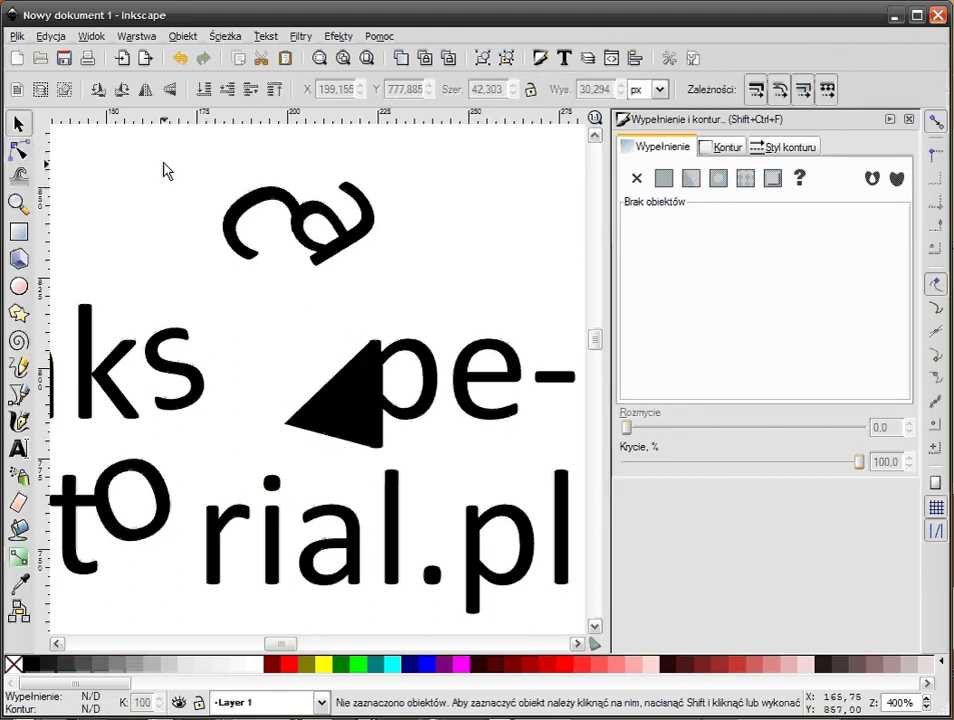
{"action": "scroll", "coordinate": [300, 210], "scroll_direction": "down", "scroll_amount": 4, "text": "ctrl"}
{"action": "scroll", "coordinate": [300, 210], "scroll_direction": "up", "scroll_amount": 2, "text": "ctrl"}
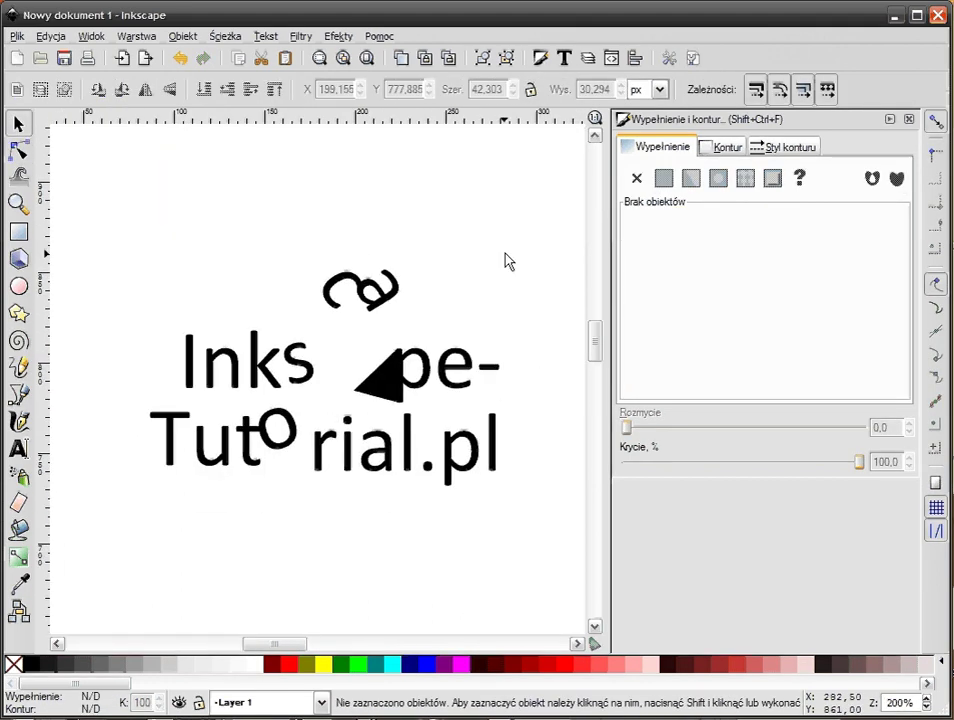
{"action": "left_click_drag", "start_coordinate": [522, 204], "coordinate": [106, 526]}
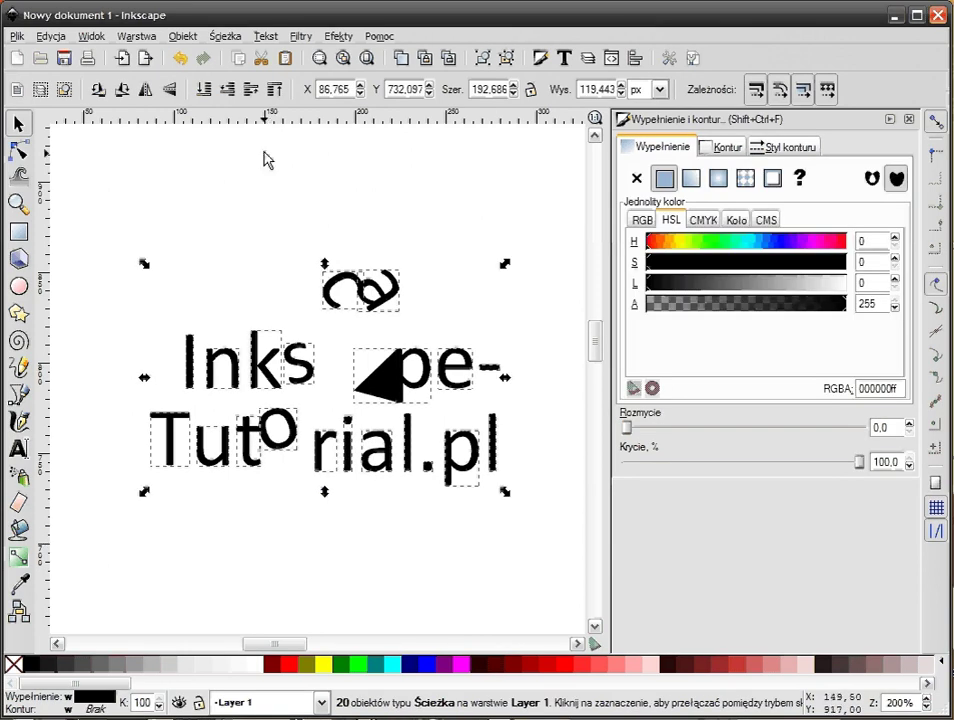
- Combine all letter paths into one 738-node path, check its nodes, and reselect it
{"action": "left_click", "coordinate": [224, 38]}
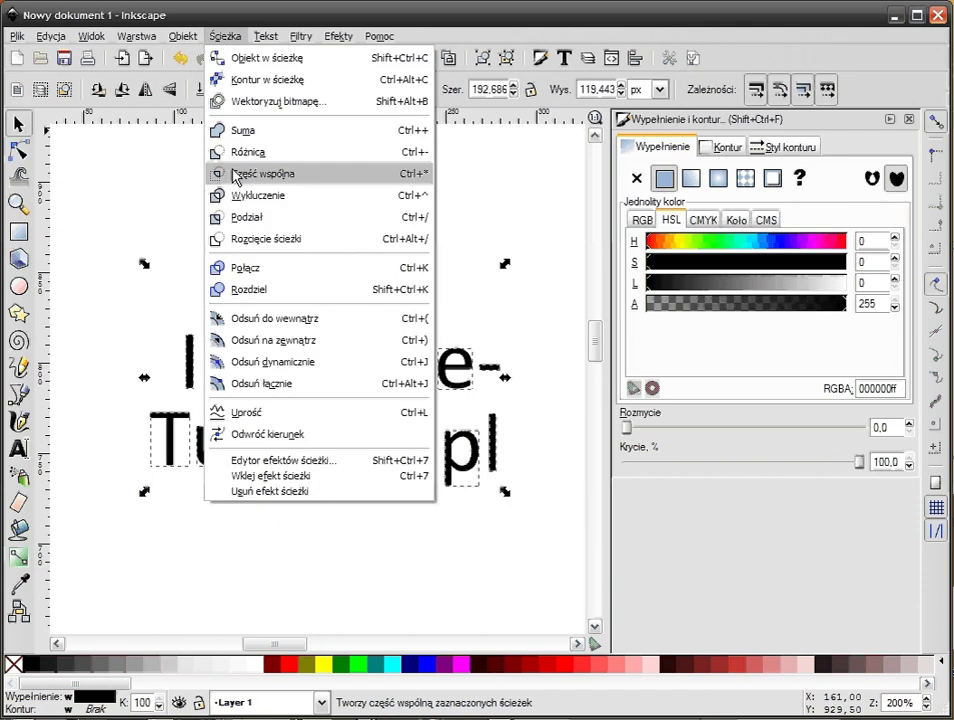
{"action": "left_click", "coordinate": [313, 275]}
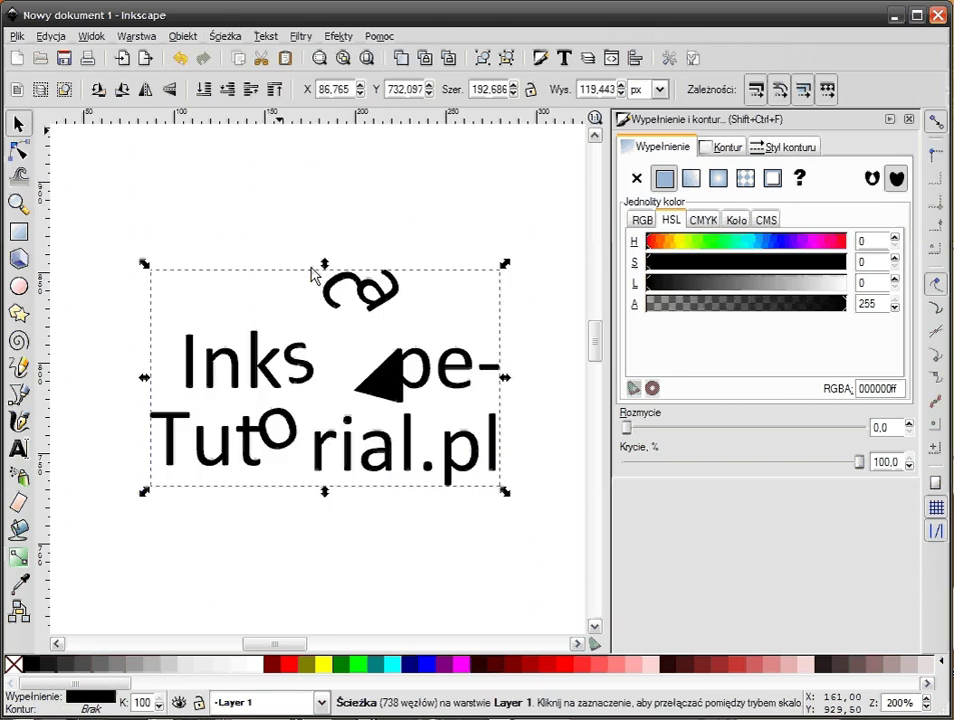
{"action": "key", "text": "Escape"}
{"action": "left_click", "coordinate": [405, 385]}
{"action": "left_click", "coordinate": [17, 149]}
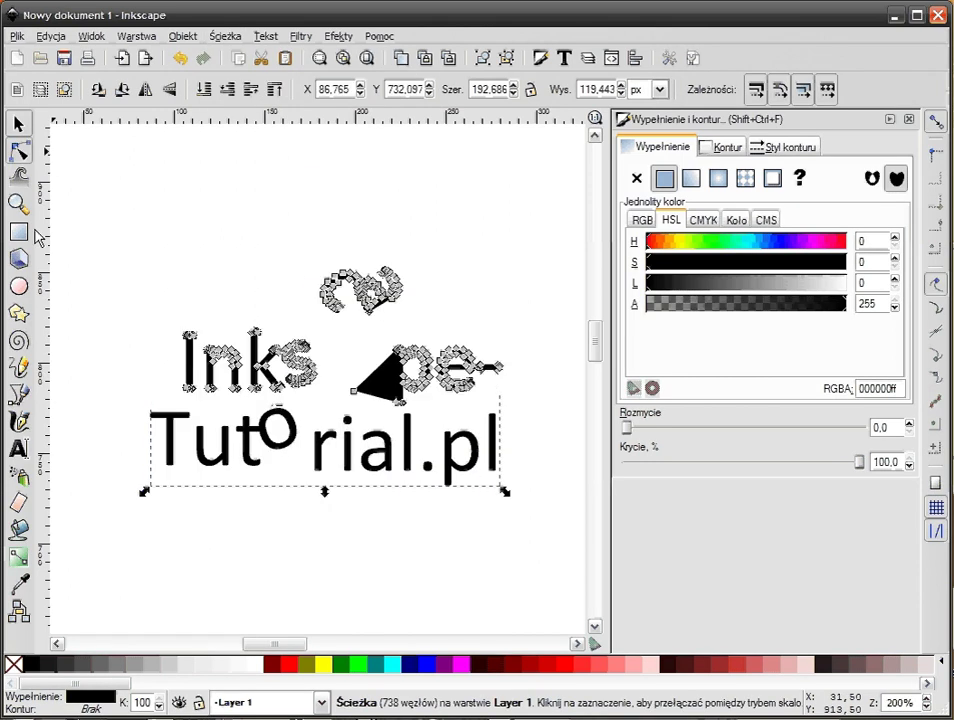
{"action": "left_click", "coordinate": [17, 122]}
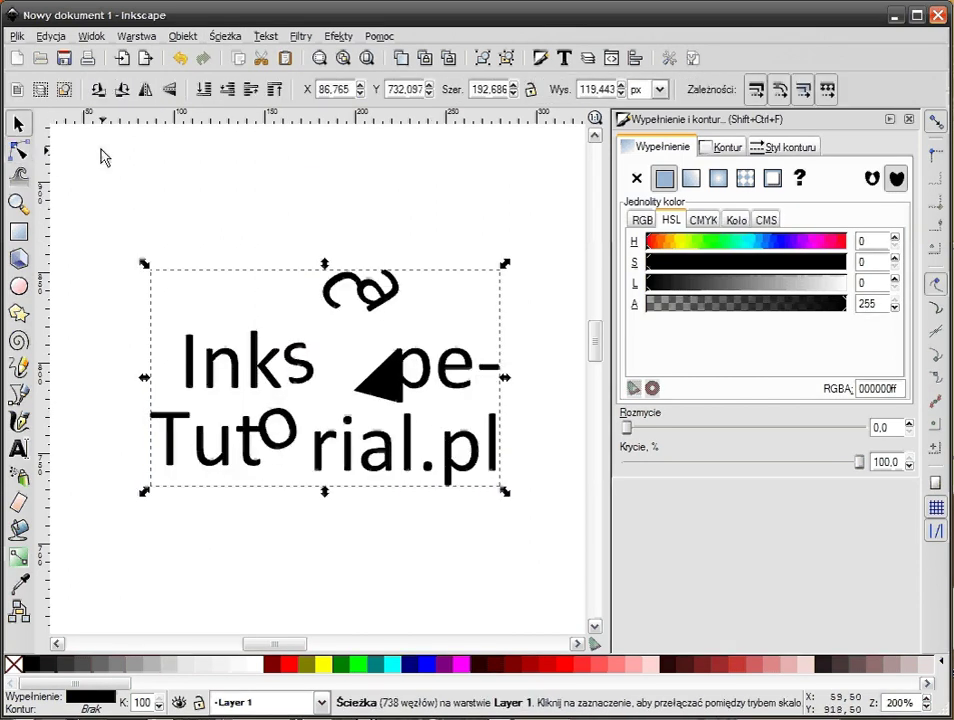
{"action": "left_click", "coordinate": [134, 213]}
{"action": "left_click_drag", "start_coordinate": [131, 198], "coordinate": [548, 552]}
- Delete the combined lettering and type new text 'INKSCAPE' at the page centre
{"action": "key", "text": "Delete"}
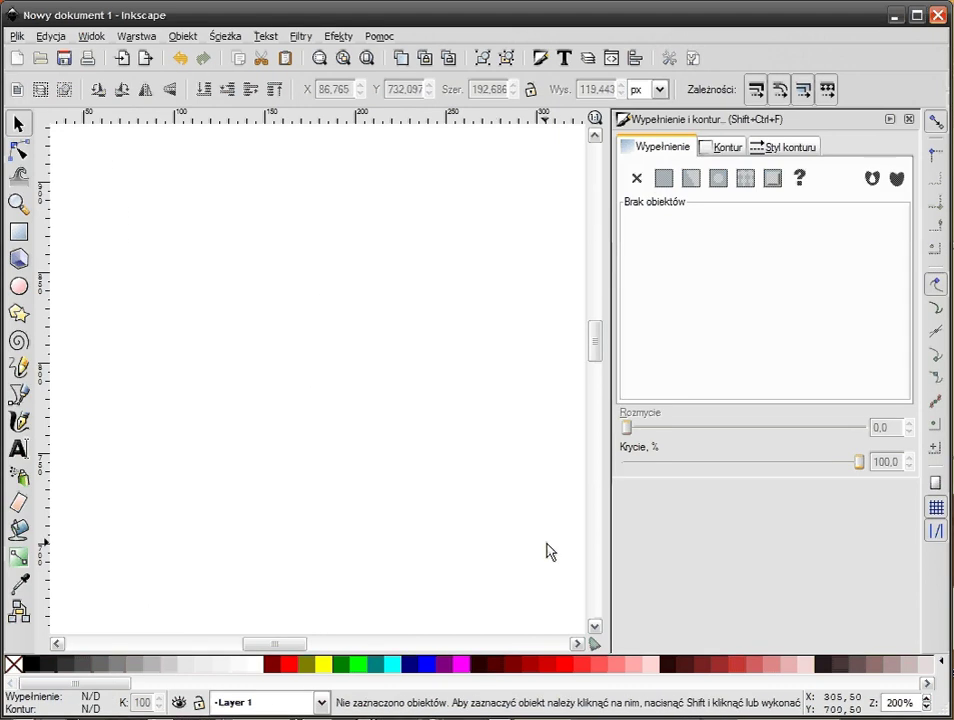
{"action": "scroll", "coordinate": [485, 535], "scroll_direction": "down", "scroll_amount": 3, "text": "ctrl"}
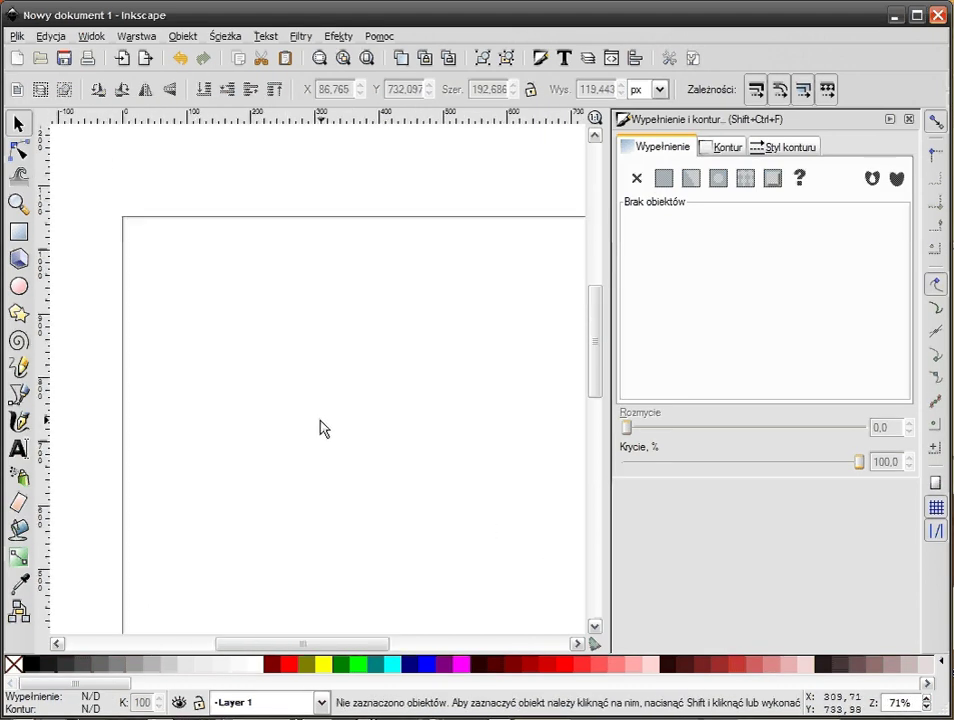
{"action": "left_click", "coordinate": [19, 452]}
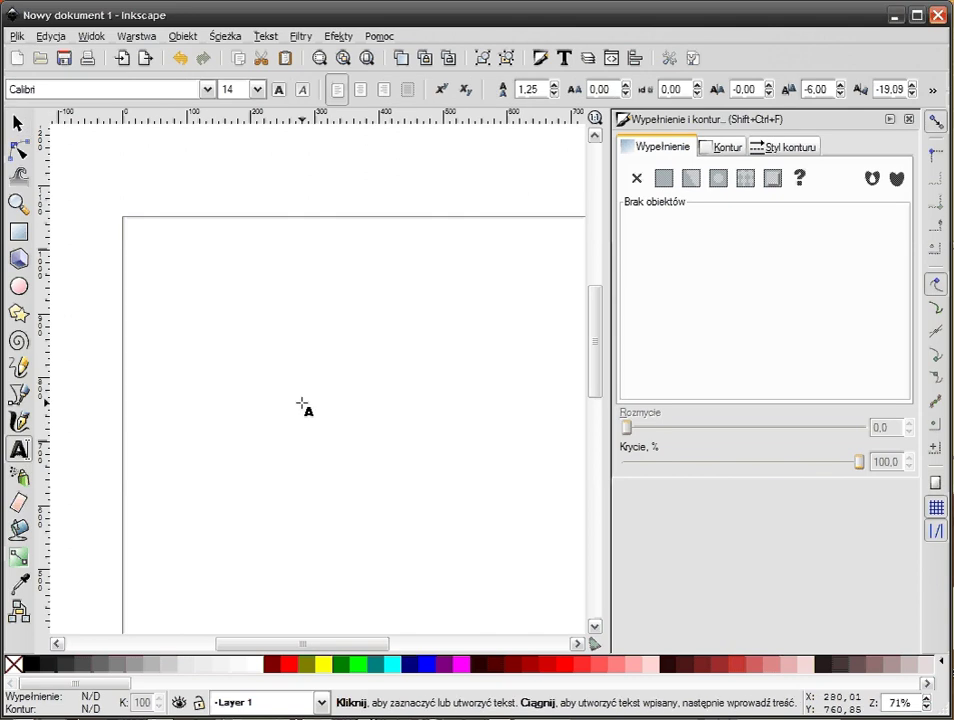
{"action": "left_click", "coordinate": [302, 401]}
{"action": "type", "text": "INKSCA"}
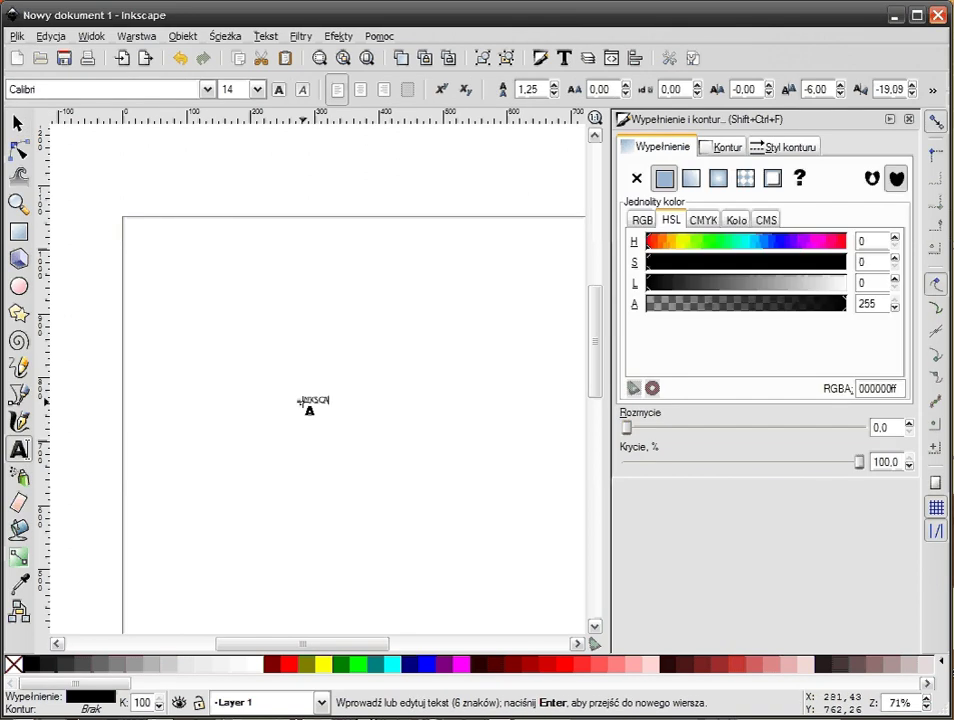
{"action": "type", "text": "PE"}
- Enlarge the INKSCAPE text and move it up near the top of the page
{"action": "left_click", "coordinate": [18, 122]}
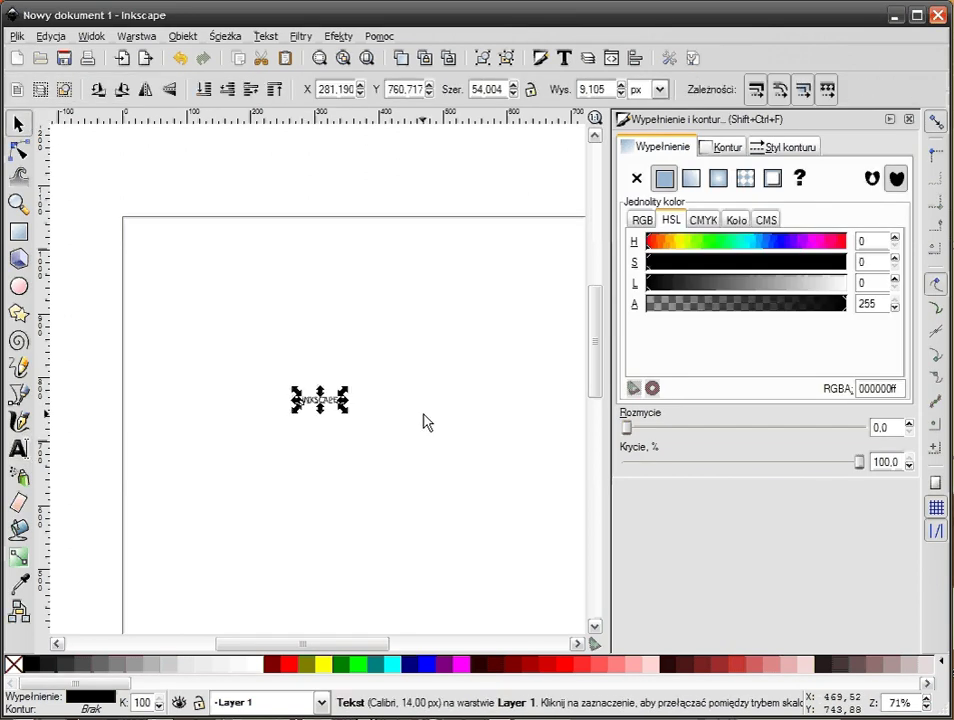
{"action": "left_click_drag", "start_coordinate": [345, 418], "coordinate": [535, 540]}
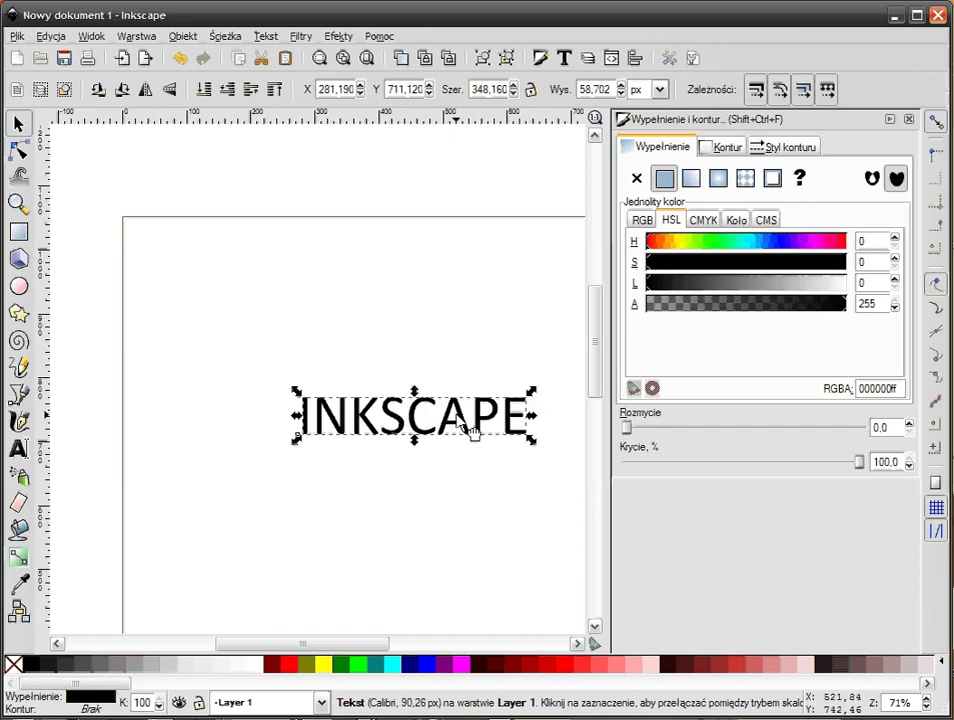
{"action": "left_click_drag", "start_coordinate": [468, 436], "coordinate": [383, 296]}
{"action": "left_click", "coordinate": [280, 325]}
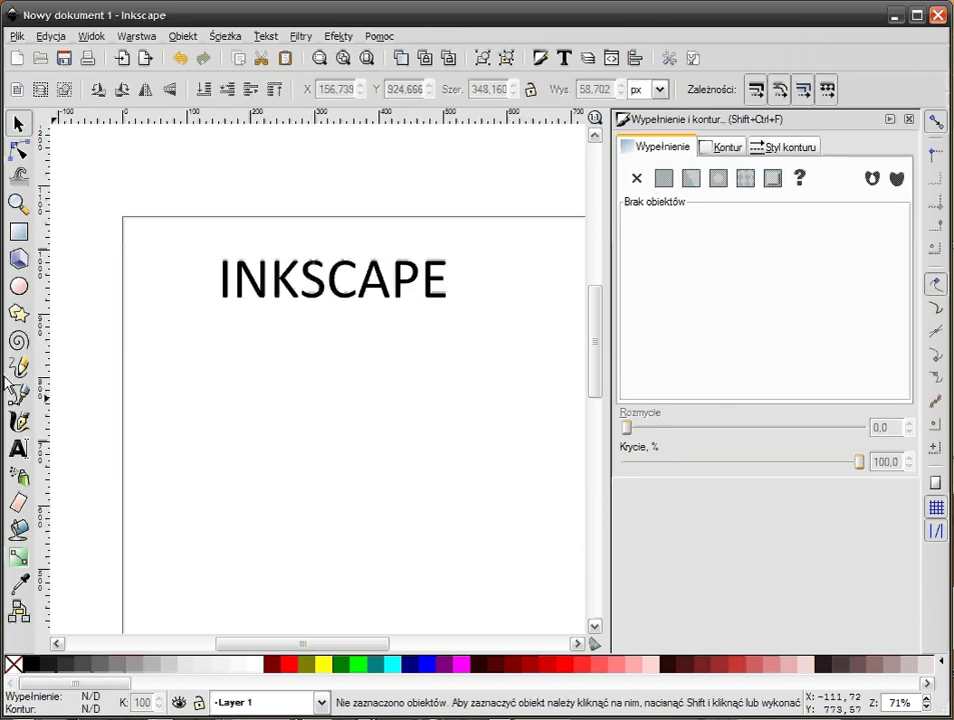
{"action": "left_click", "coordinate": [18, 394]}
- Draw a four-node wavy Bezier curve and position it under the INKSCAPE text
{"action": "left_click", "coordinate": [144, 468]}
{"action": "left_click_drag", "start_coordinate": [209, 397], "coordinate": [298, 398]}
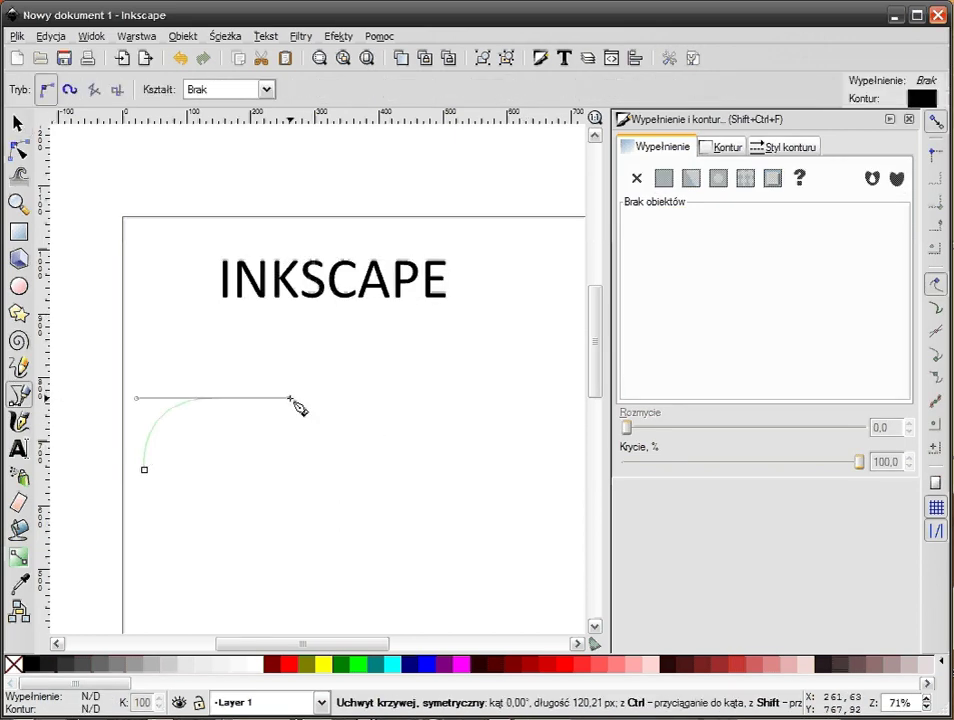
{"action": "left_click_drag", "start_coordinate": [345, 478], "coordinate": [426, 454]}
{"action": "double_click", "coordinate": [494, 401]}
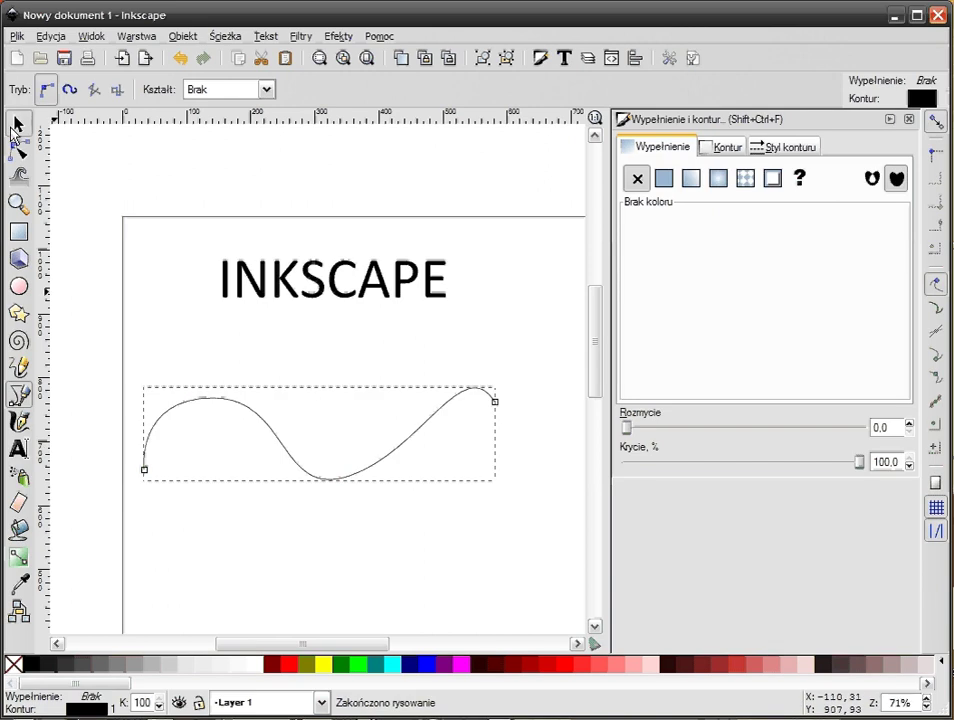
{"action": "left_click", "coordinate": [17, 123]}
{"action": "left_click_drag", "start_coordinate": [284, 440], "coordinate": [385, 438]}
{"action": "left_click", "coordinate": [18, 150]}
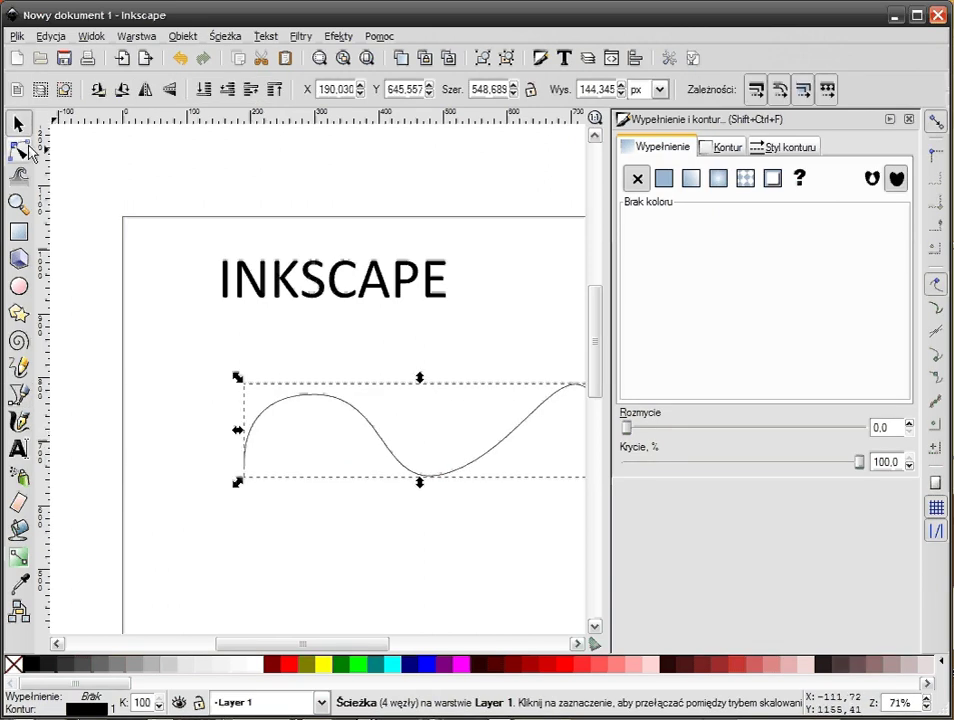
{"action": "mouse_move", "coordinate": [470, 486]}
{"action": "left_mouse_down"}
{"action": "mouse_move", "coordinate": [284, 389]}
{"action": "mouse_move", "coordinate": [260, 396]}
{"action": "left_mouse_up"}
{"action": "left_click", "coordinate": [17, 123]}
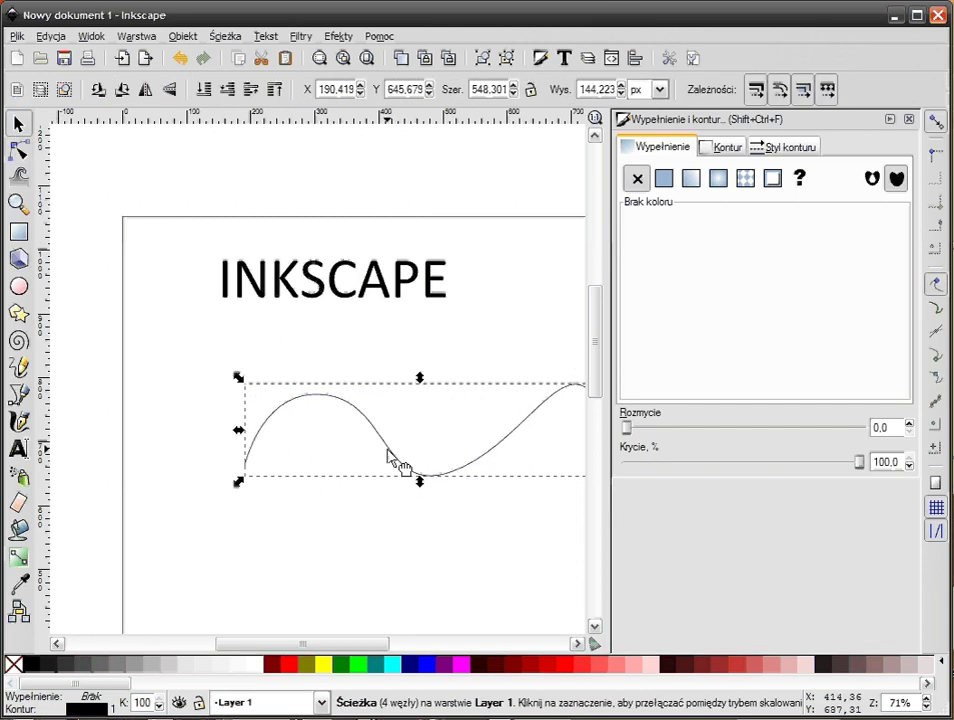
{"action": "left_click_drag", "start_coordinate": [396, 458], "coordinate": [324, 426]}
- Give the wavy curve an 8 px stroke and nudge it into place
{"action": "right_click", "coordinate": [125, 712]}
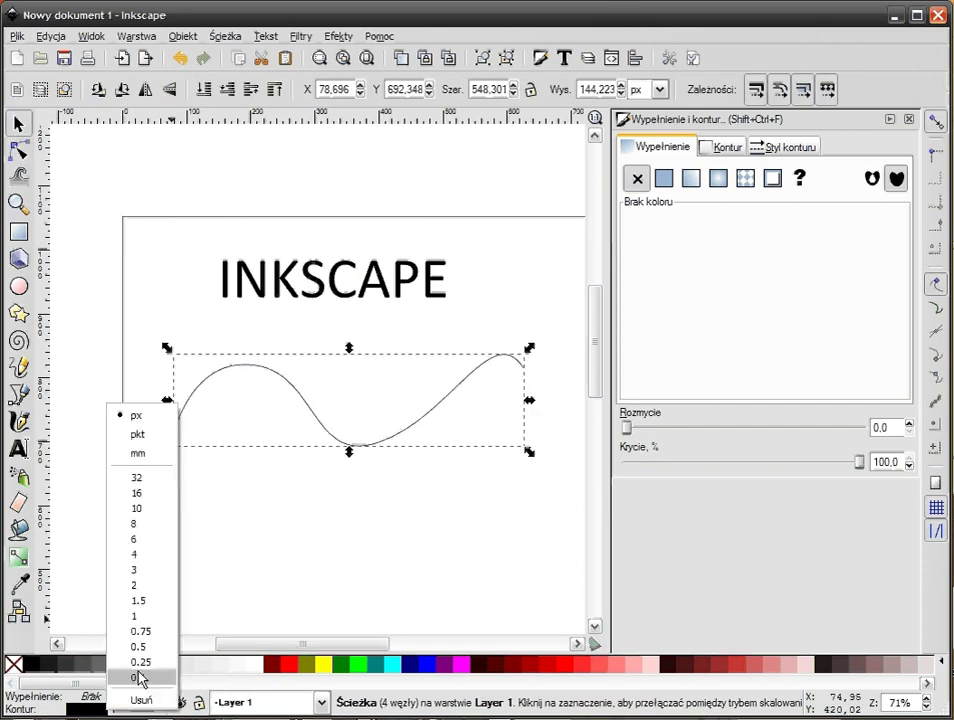
{"action": "left_click", "coordinate": [168, 525]}
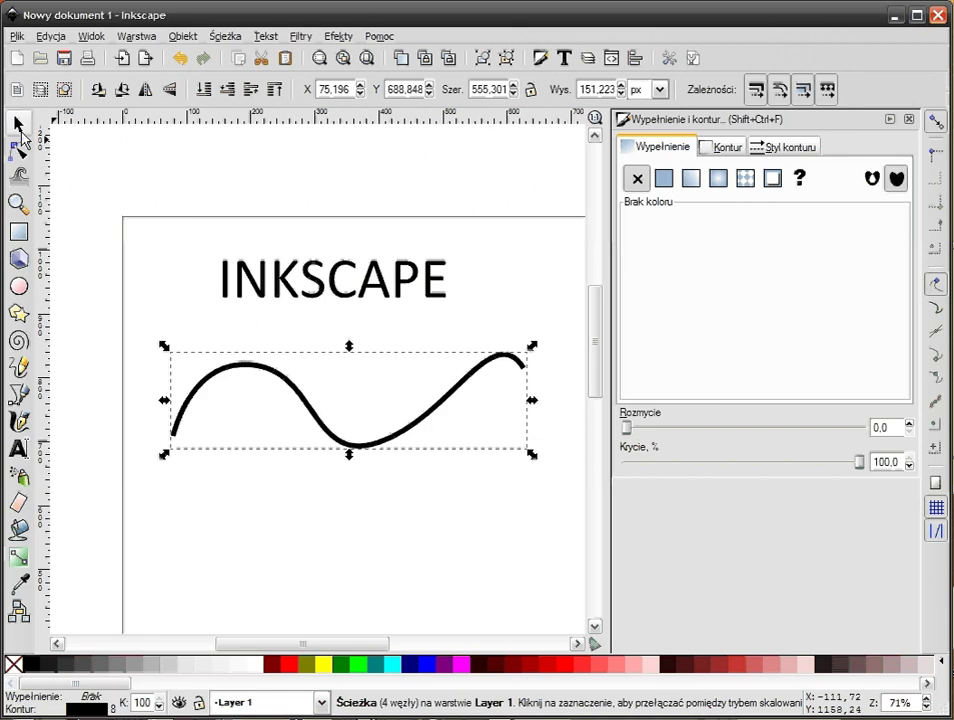
{"action": "left_click", "coordinate": [209, 158]}
{"action": "left_click_drag", "start_coordinate": [334, 446], "coordinate": [339, 454]}
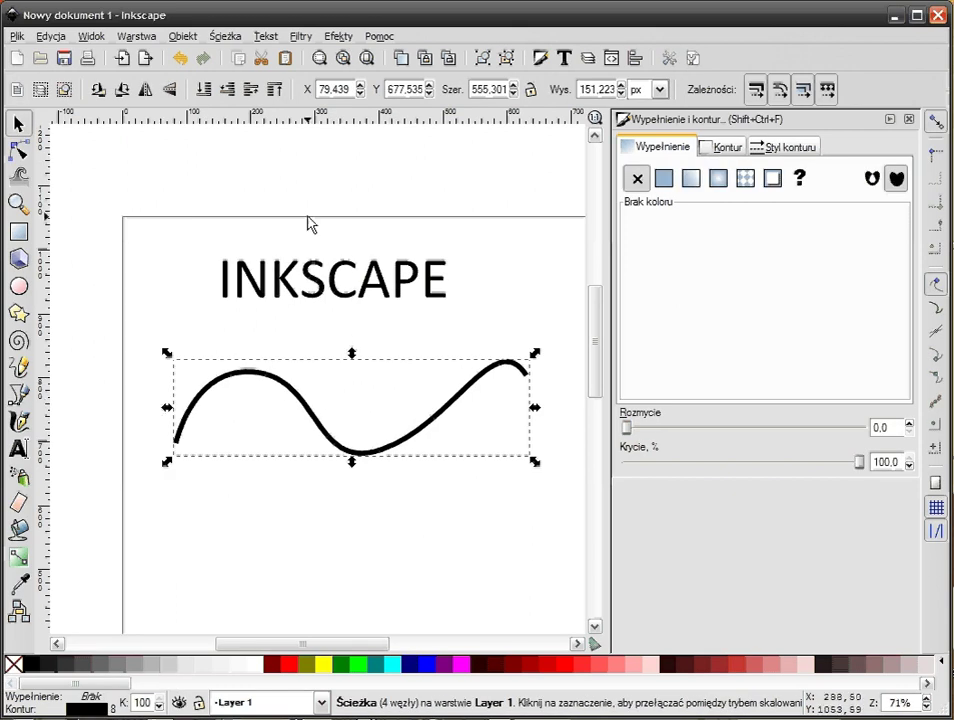
{"action": "left_click_drag", "start_coordinate": [432, 260], "coordinate": [427, 264]}
- Select the wavy curve and the INKSCAPE text together
{"action": "left_click_drag", "start_coordinate": [130, 145], "coordinate": [571, 528]}
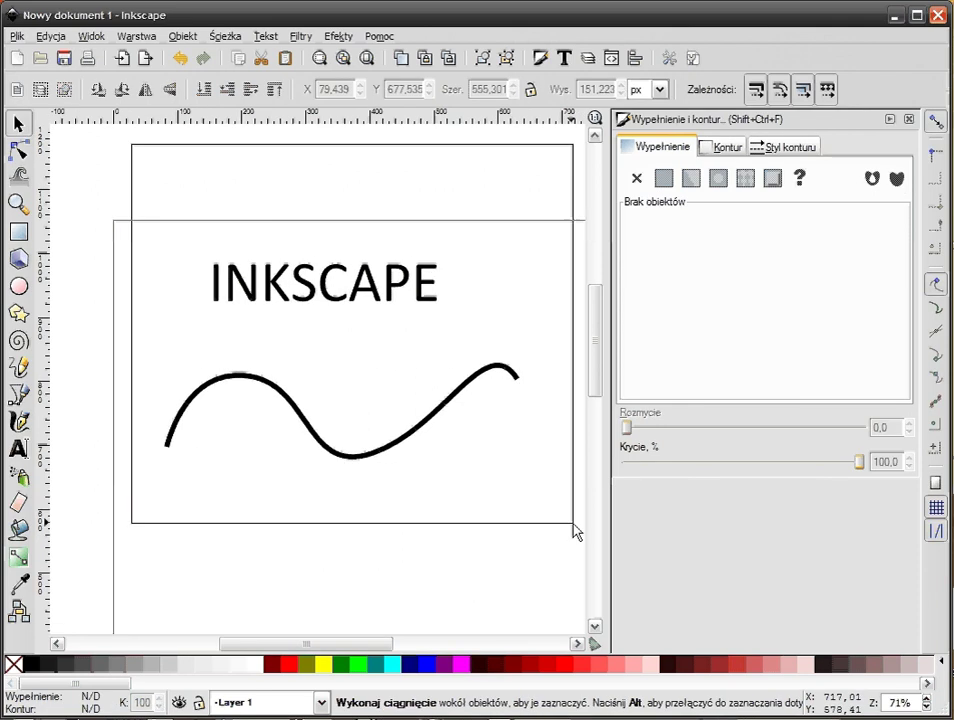
{"action": "left_click", "coordinate": [262, 188]}
{"action": "mouse_move", "coordinate": [70, 170]}
{"action": "left_mouse_down"}
{"action": "mouse_move", "coordinate": [580, 518]}
{"action": "mouse_move", "coordinate": [565, 546]}
{"action": "left_mouse_up"}
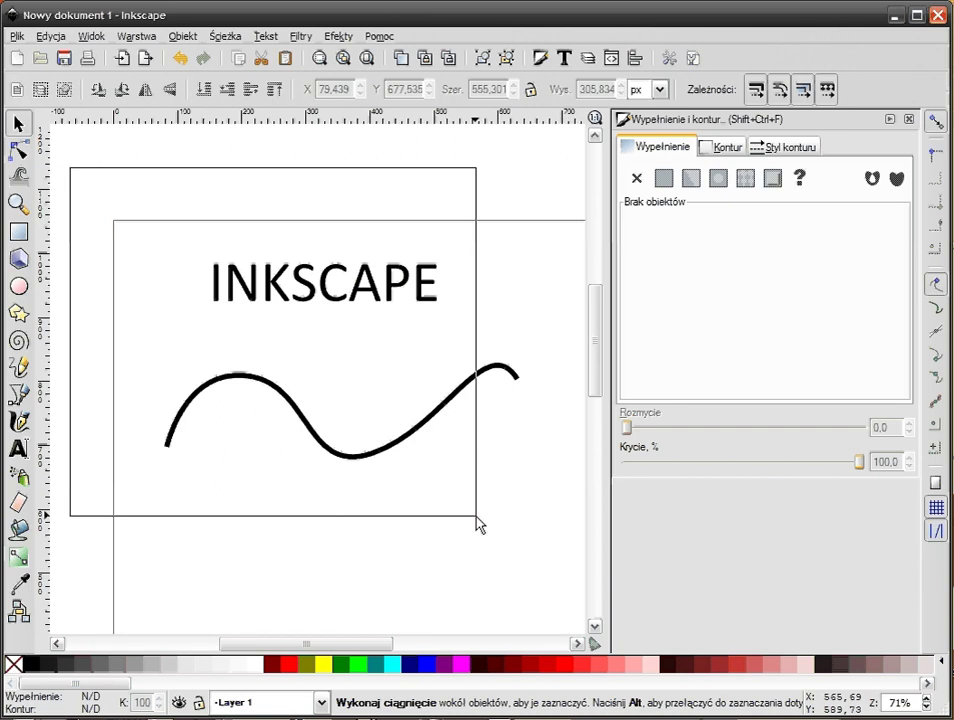
{"action": "left_click", "coordinate": [262, 409]}
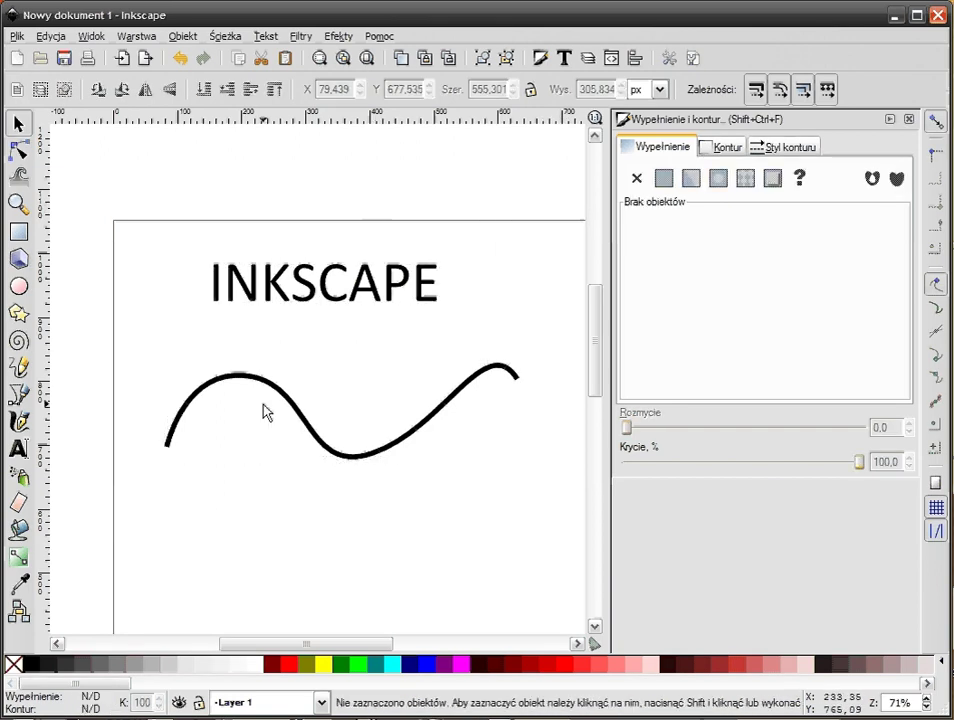
{"action": "left_click", "coordinate": [283, 396]}
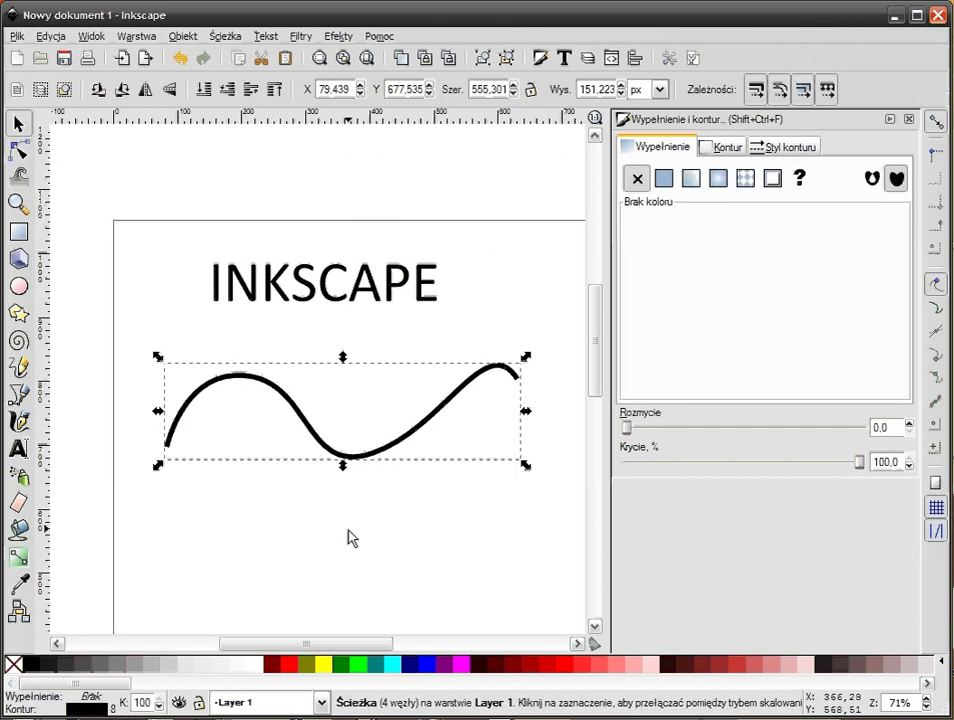
{"action": "left_click", "coordinate": [380, 294], "text": "shift"}
{"action": "scroll", "coordinate": [410, 389], "scroll_direction": "right", "scroll_amount": 1}
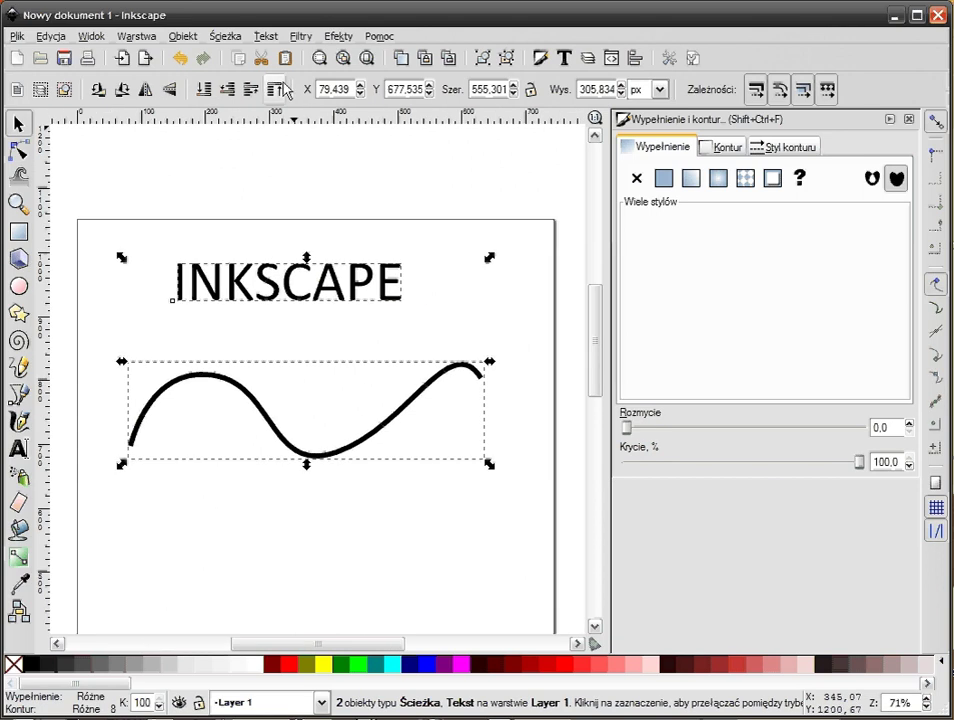
- Put the INKSCAPE text on the wavy path with Tekst > Wstaw na ścieżkę
{"action": "left_click", "coordinate": [266, 36]}
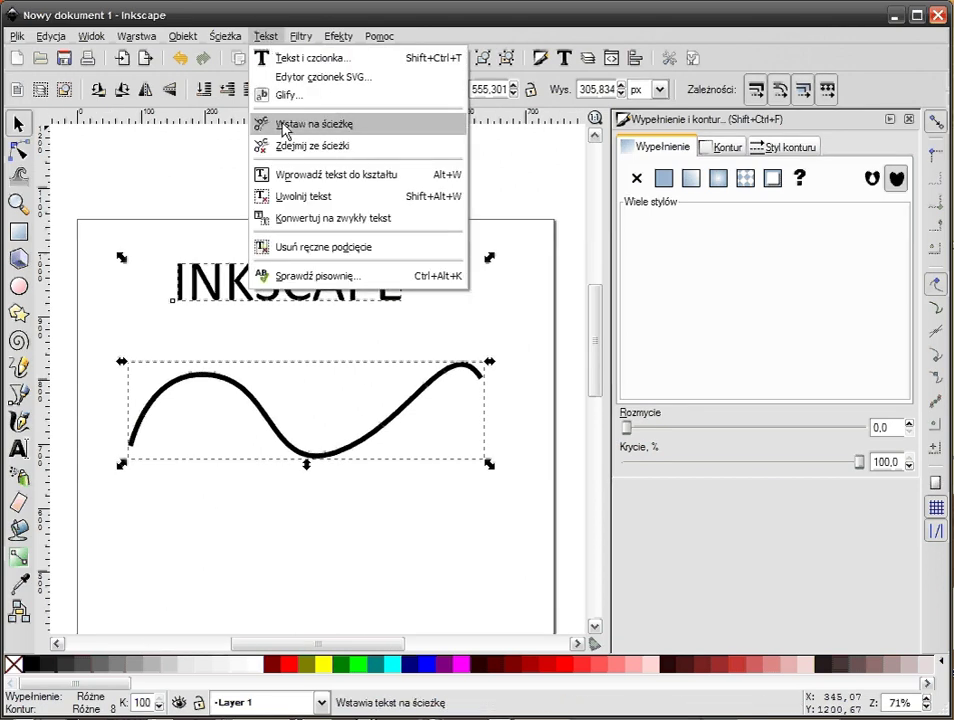
{"action": "left_click", "coordinate": [265, 124]}
{"action": "left_click", "coordinate": [330, 205]}
{"action": "left_click", "coordinate": [239, 388]}
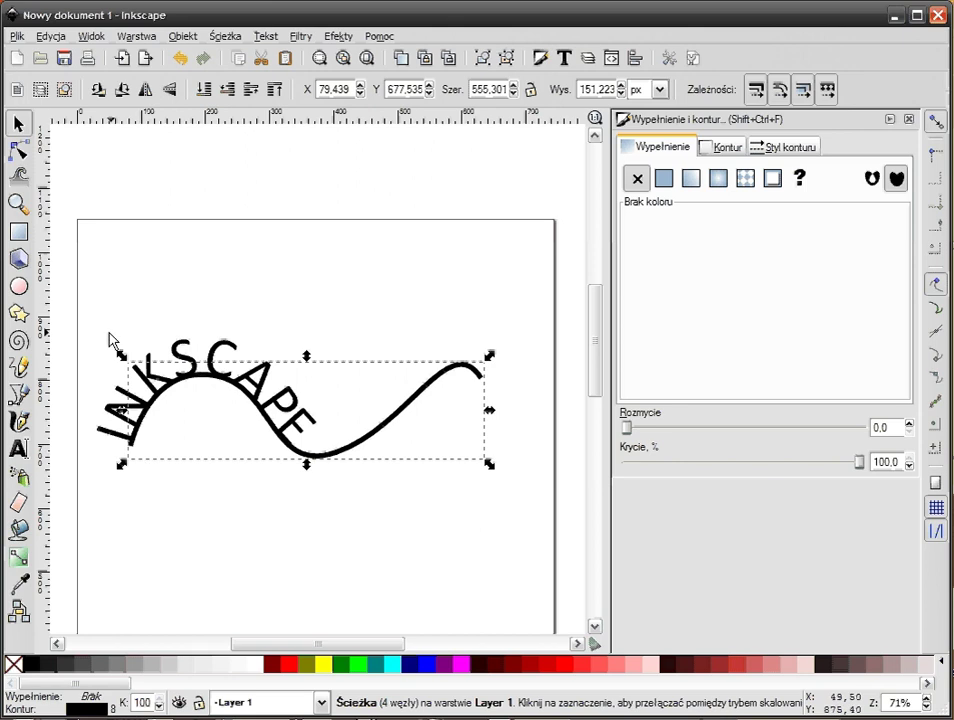
{"action": "left_click", "coordinate": [197, 330]}
- Slide the whole INKSCAPE text further along the curve from its start using Alt+Right
{"action": "double_click", "coordinate": [195, 355]}
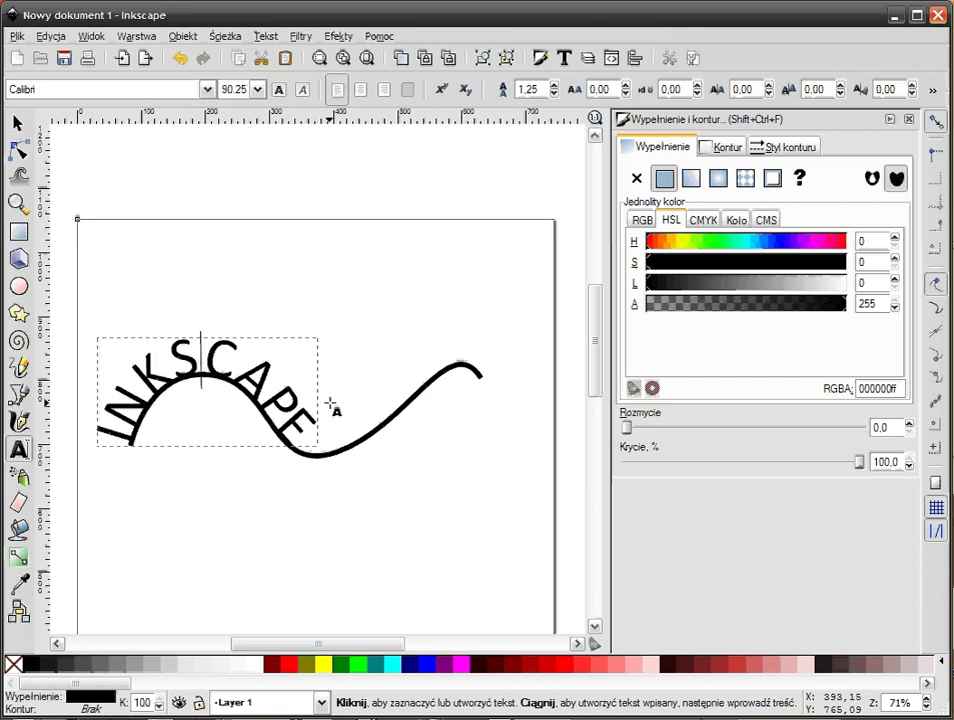
{"action": "key", "text": "Home"}
{"action": "key", "text": "alt+Right"}
{"action": "key", "text": "alt+Right"}
{"action": "key", "text": "alt+Right"}
{"action": "key", "text": "alt+Right"}
{"action": "key", "text": "alt+Right"}
{"action": "key", "text": "alt+Right"}
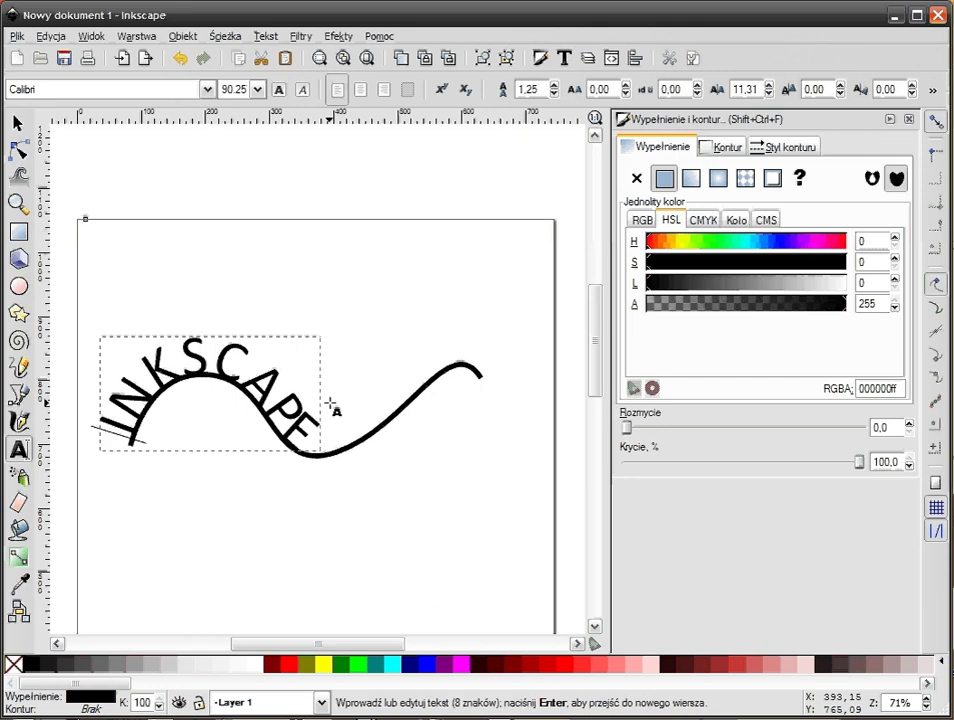
{"action": "key", "text": "alt+Right"}
{"action": "key", "text": "alt+Right"}
{"action": "key", "text": "alt+Right"}
{"action": "key", "text": "alt+Right"}
{"action": "key", "text": "alt+Right"}
{"action": "key", "text": "alt+Right"}
{"action": "key", "text": "alt+Right"}
{"action": "key", "text": "alt+Right"}
{"action": "key", "text": "alt+Right"}
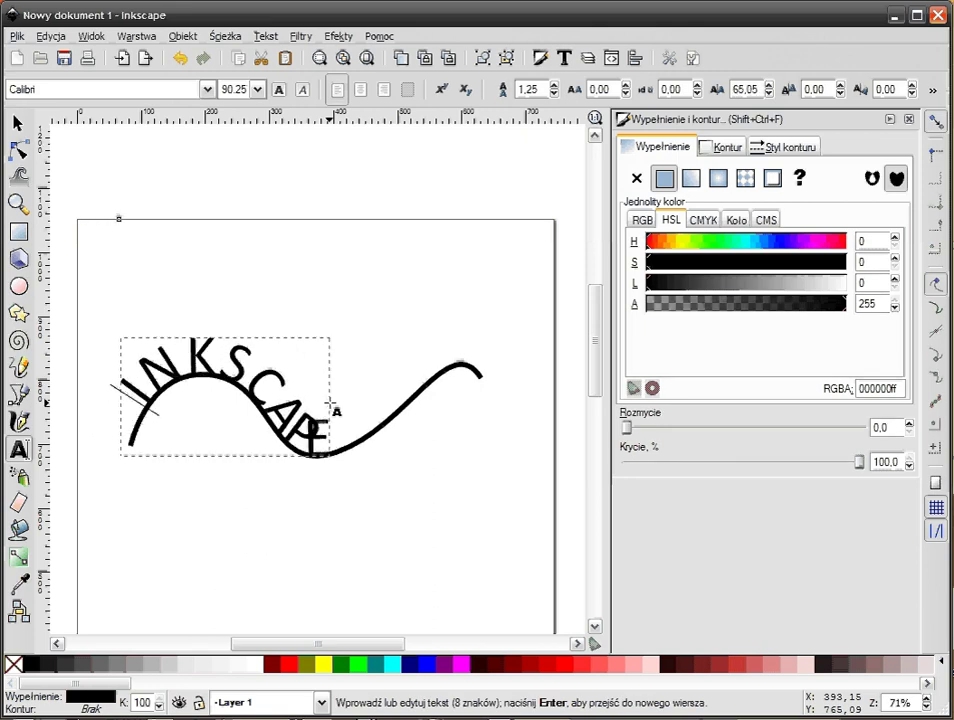
{"action": "key", "text": "alt+Right"}
{"action": "key", "text": "alt+Right"}
{"action": "key", "text": "alt+Right"}
{"action": "key", "text": "alt+Right"}
{"action": "key", "text": "alt+Right"}
{"action": "key", "text": "alt+Right"}
{"action": "key", "text": "alt+Right"}
{"action": "key", "text": "alt+Right"}
{"action": "key", "text": "alt+Right"}
{"action": "key", "text": "alt+Right"}
{"action": "key", "text": "alt+Right"}
{"action": "key", "text": "alt+Right"}
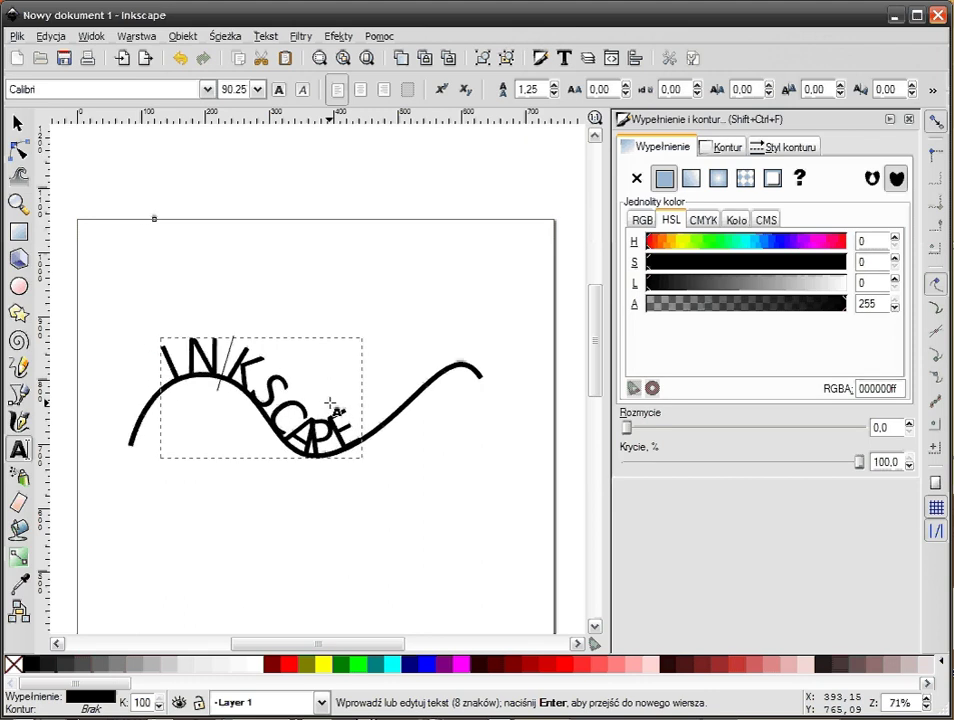
- Kern the letters after the K and tighten the gap between S and C
{"action": "key", "text": "alt+Right"}
{"action": "key", "text": "alt+Left"}
{"action": "key", "text": "alt+Left"}
{"action": "key", "text": "alt+Left"}
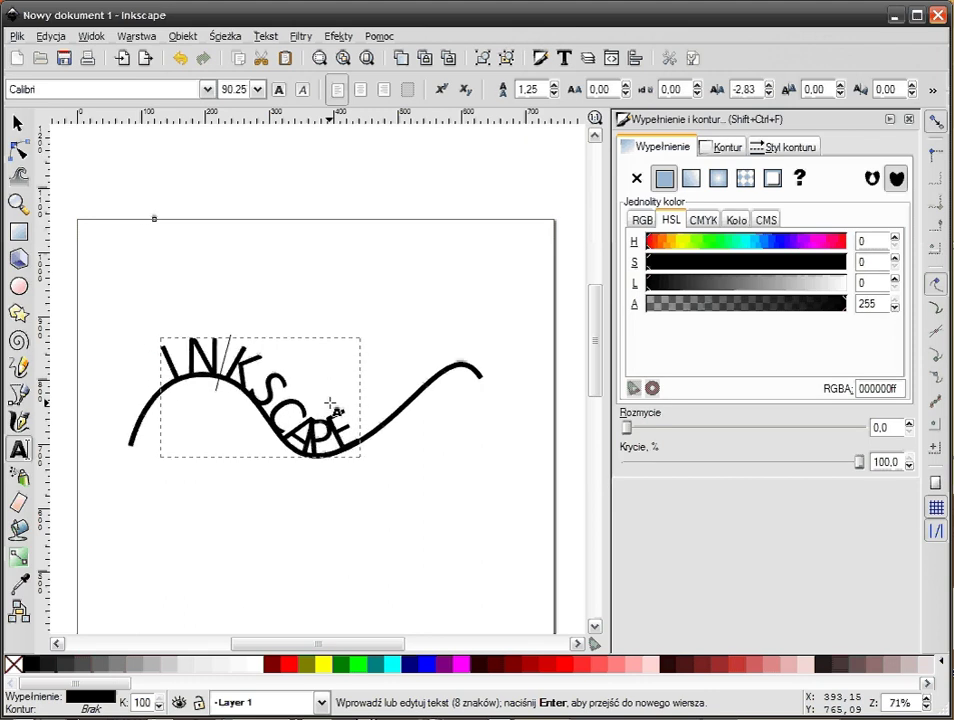
{"action": "key", "text": "alt+Left"}
{"action": "key", "text": "alt+Left"}
{"action": "key", "text": "alt+Left"}
{"action": "key", "text": "alt+Left"}
{"action": "key", "text": "alt+Left"}
{"action": "key", "text": "alt+Left"}
{"action": "key", "text": "alt+Left"}
{"action": "key", "text": "alt+Left"}
{"action": "key", "text": "alt+Right"}
{"action": "key", "text": "alt+Right"}
{"action": "key", "text": "alt+Right"}
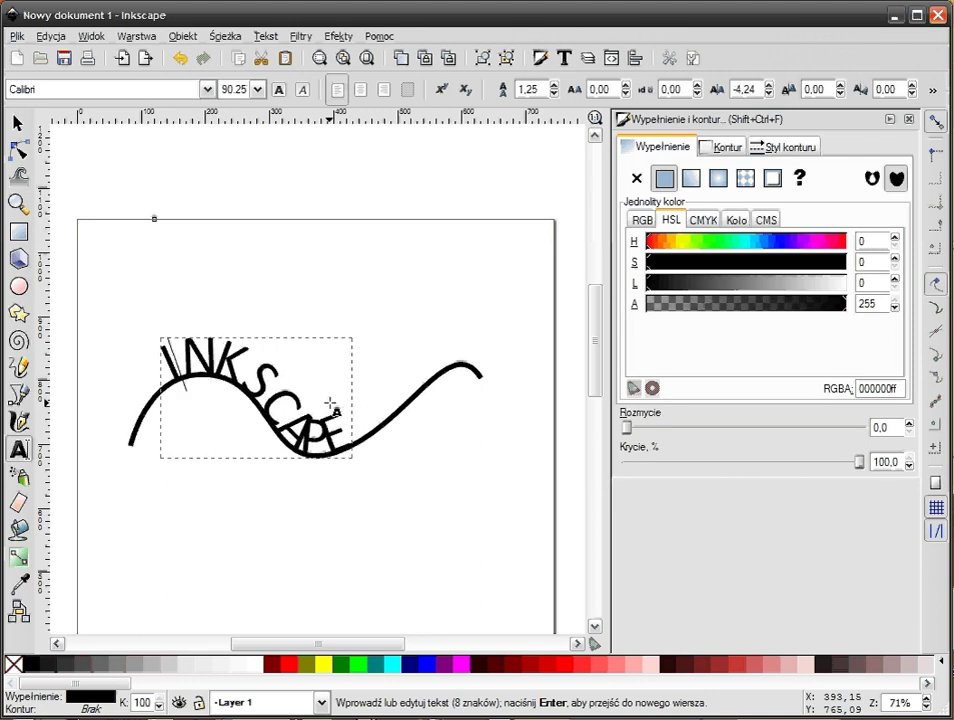
{"action": "key", "text": "alt+Left"}
{"action": "key", "text": "alt+Left"}
{"action": "key", "text": "alt+Left"}
{"action": "key", "text": "alt+Left"}
{"action": "key", "text": "alt+Left"}
{"action": "key", "text": "alt+Left"}
{"action": "key", "text": "Right"}
{"action": "key", "text": "Right"}
{"action": "key", "text": "Right"}
- Adjust the gaps between C and A and before the final E
{"action": "key", "text": "alt+Left"}
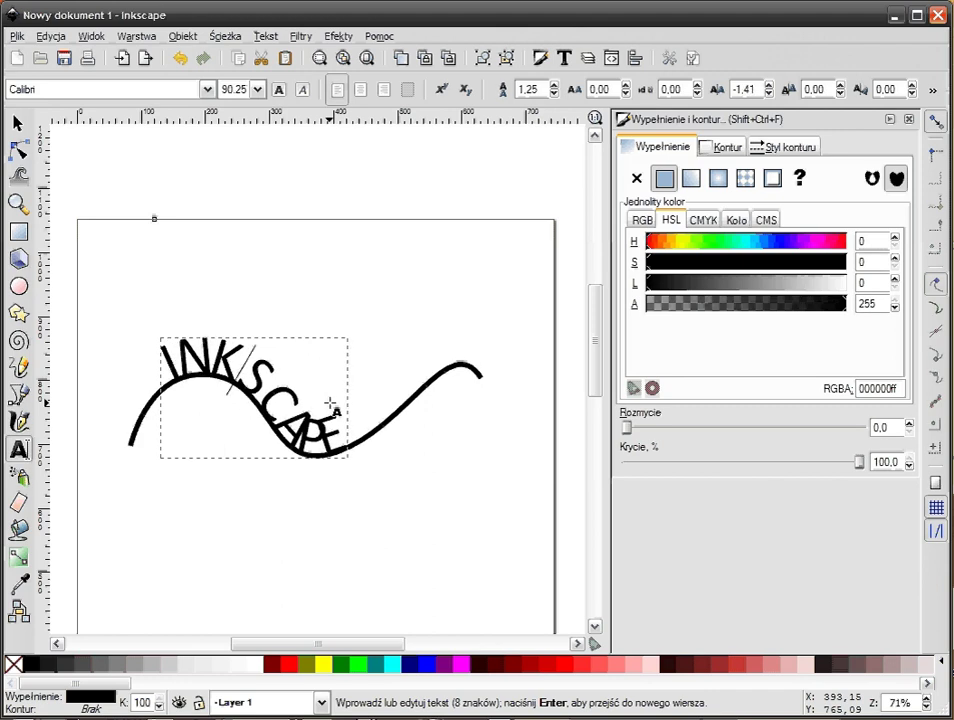
{"action": "key", "text": "alt+Left"}
{"action": "key", "text": "alt+Left"}
{"action": "key", "text": "alt+Right"}
{"action": "key", "text": "alt+Right"}
{"action": "key", "text": "alt+Right"}
{"action": "key", "text": "alt+Left"}
{"action": "key", "text": "alt+Left"}
{"action": "key", "text": "alt+Left"}
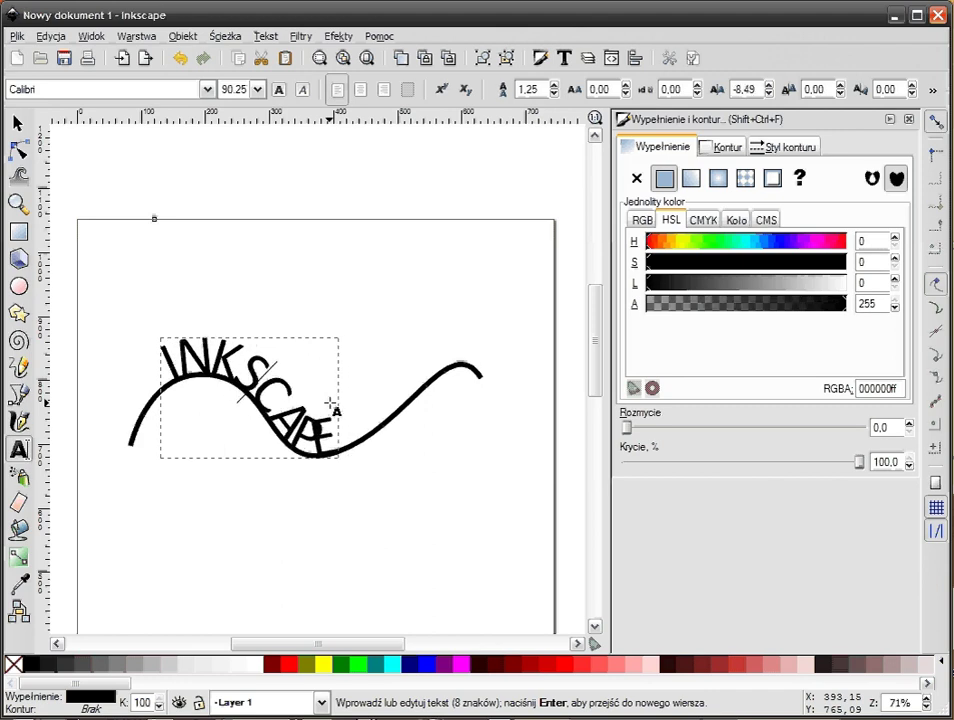
{"action": "key", "text": "Right"}
{"action": "key", "text": "alt+Left"}
{"action": "key", "text": "alt+Left"}
{"action": "key", "text": "alt+Right"}
{"action": "key", "text": "alt+Right"}
{"action": "key", "text": "alt+Right"}
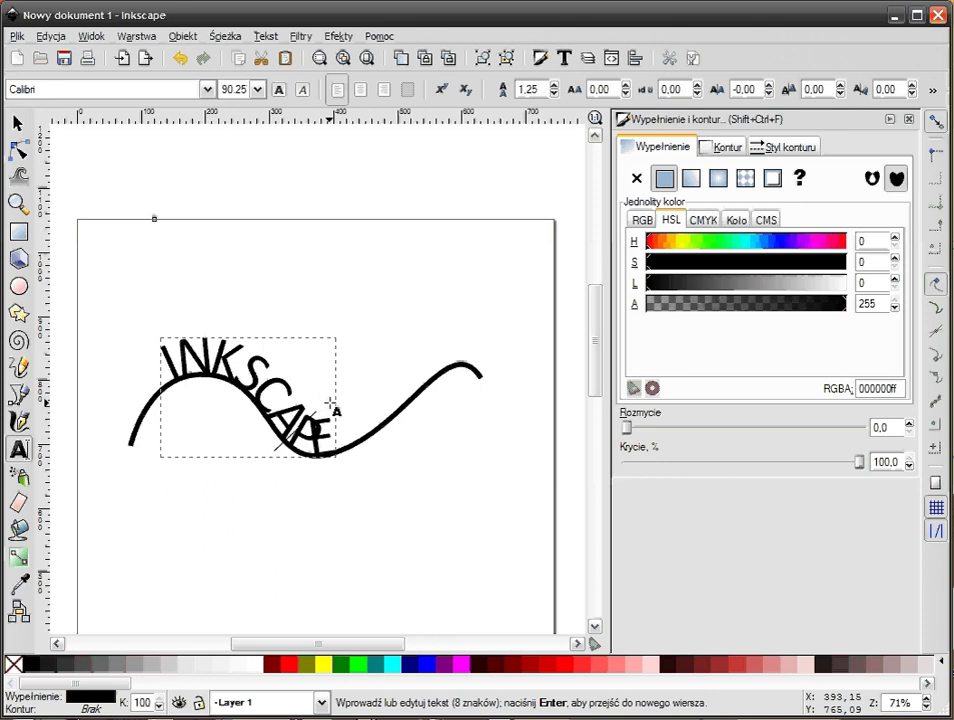
{"action": "key", "text": "Right"}
{"action": "key", "text": "Right"}
{"action": "key", "text": "alt+Right"}
{"action": "key", "text": "alt+Right"}
{"action": "key", "text": "alt+Right"}
{"action": "key", "text": "alt+Right"}
{"action": "key", "text": "alt+Right"}
{"action": "key", "text": "alt+Right"}
{"action": "key", "text": "alt+Right"}
{"action": "key", "text": "alt+Right"}
{"action": "key", "text": "alt+Right"}
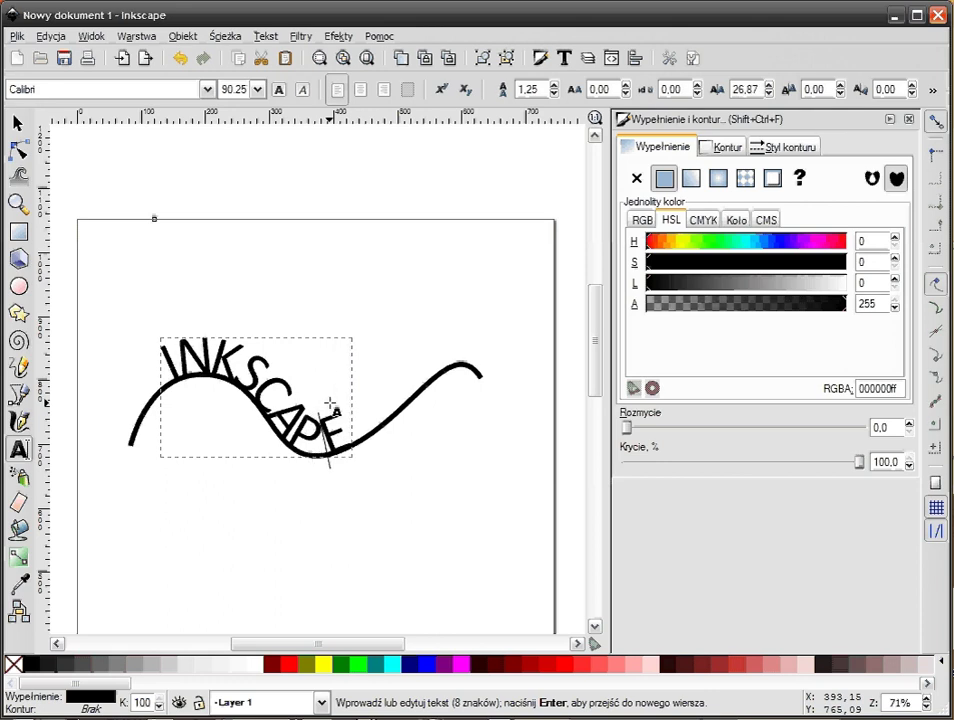
{"action": "key", "text": "alt+Right"}
{"action": "key", "text": "alt+Right"}
{"action": "key", "text": "alt+Right"}
{"action": "key", "text": "alt+Left"}
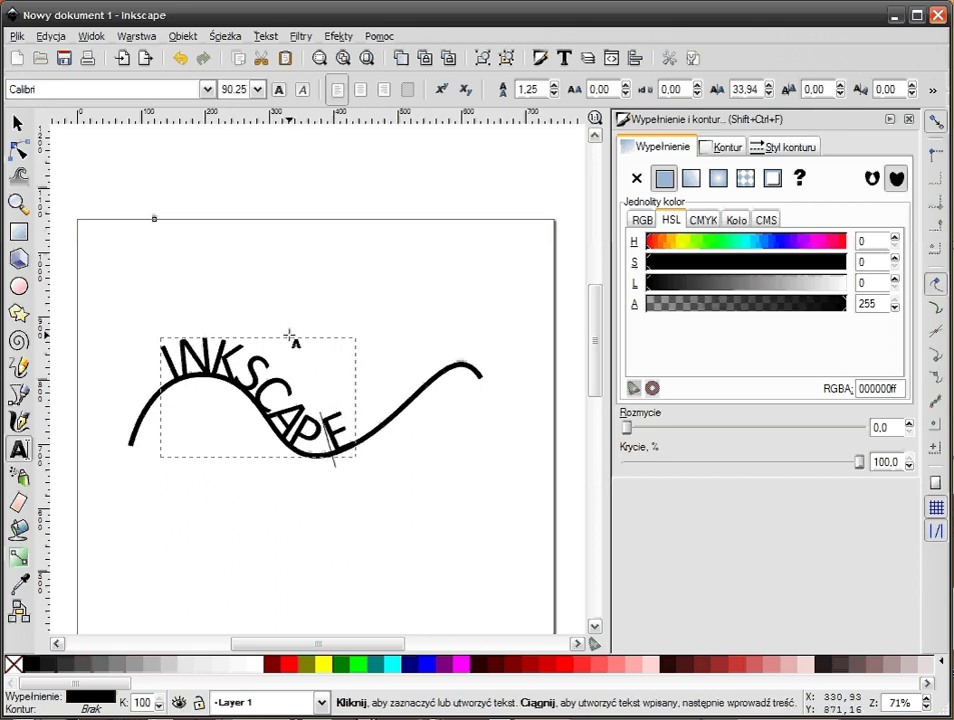
{"action": "left_click", "coordinate": [18, 124]}
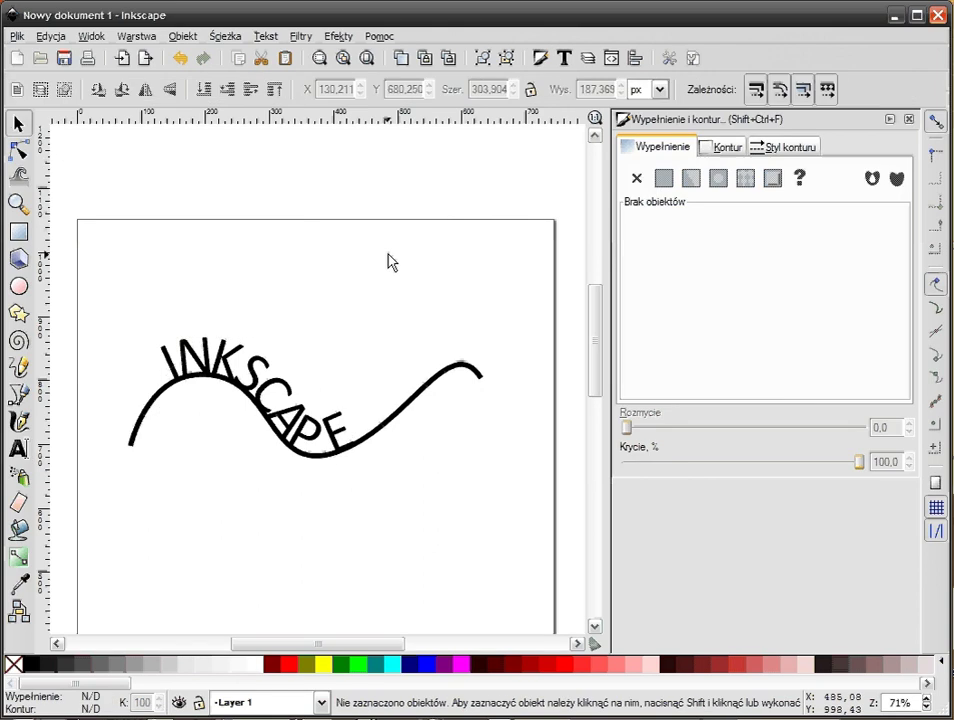
- Move the curve with its attached text to reposition both on the page
{"action": "left_click", "coordinate": [430, 400]}
{"action": "mouse_move", "coordinate": [432, 421]}
{"action": "left_mouse_down"}
{"action": "mouse_move", "coordinate": [452, 447]}
{"action": "mouse_move", "coordinate": [394, 396]}
{"action": "mouse_move", "coordinate": [441, 385]}
{"action": "left_mouse_up"}
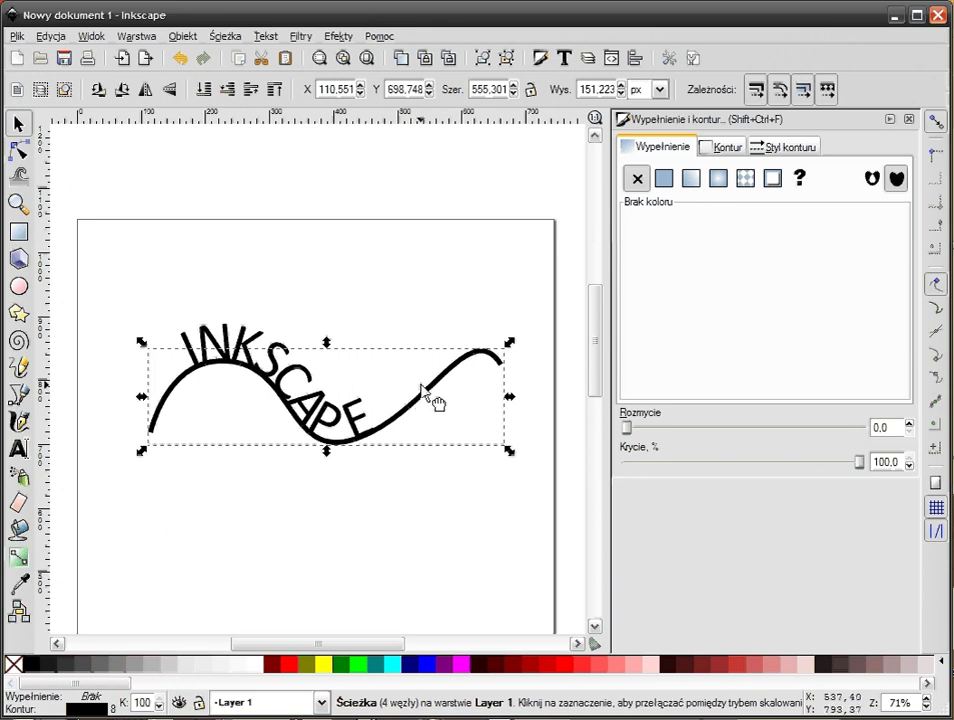
{"action": "left_click_drag", "start_coordinate": [432, 400], "coordinate": [404, 402]}
{"action": "left_click", "coordinate": [411, 256]}
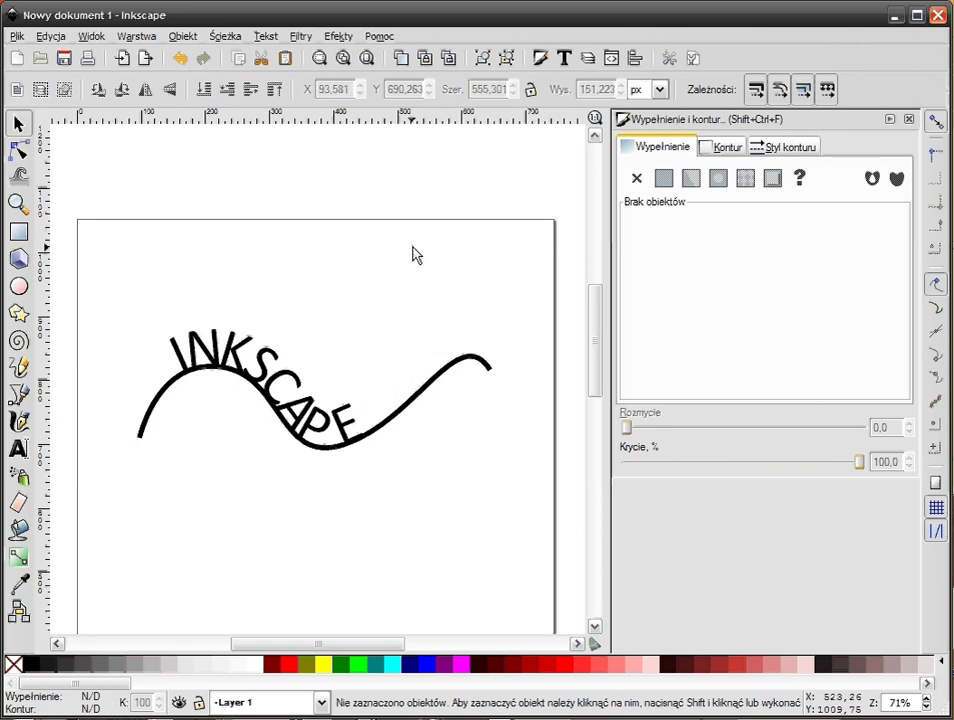
{"action": "left_click", "coordinate": [272, 418]}
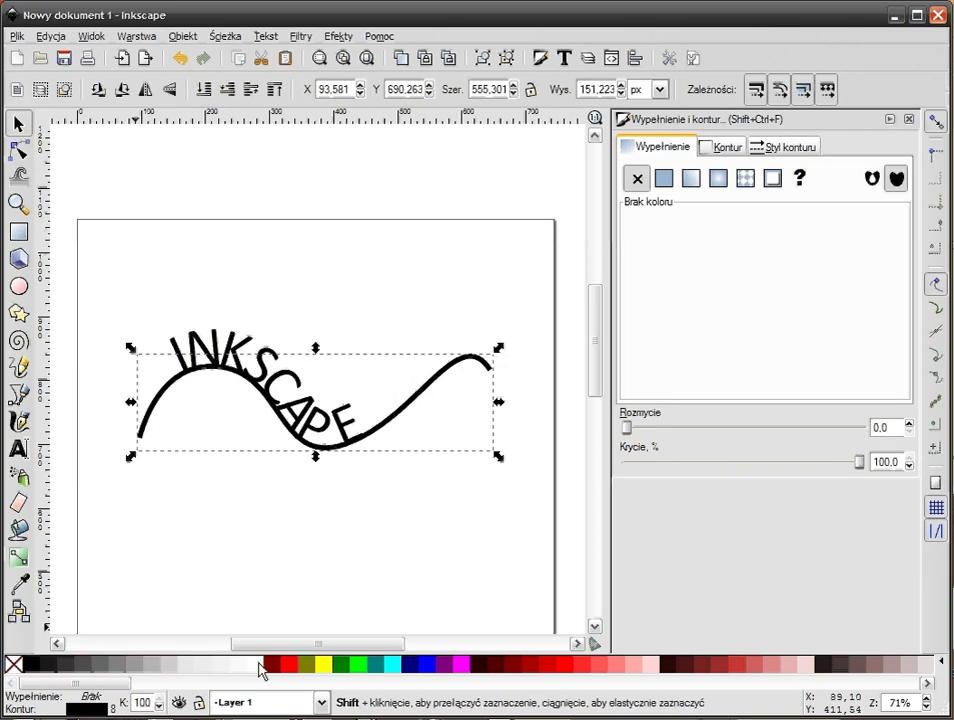
- Remove the curve's stroke to show the curved text alone, then restore the black stroke
{"action": "left_click", "coordinate": [255, 663], "text": "shift"}
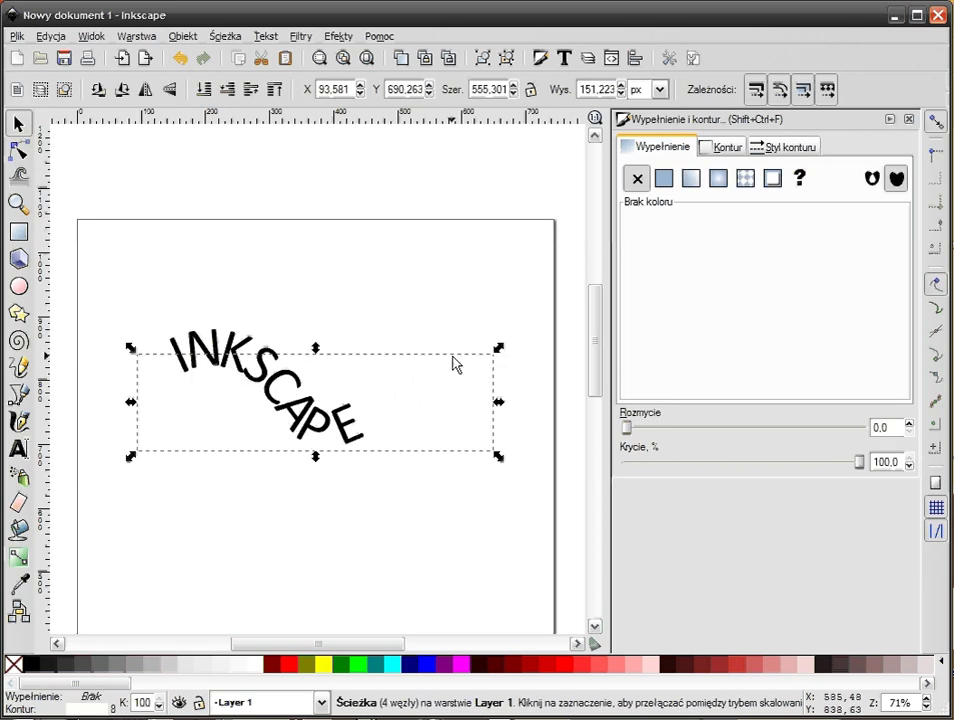
{"action": "left_click", "coordinate": [426, 427]}
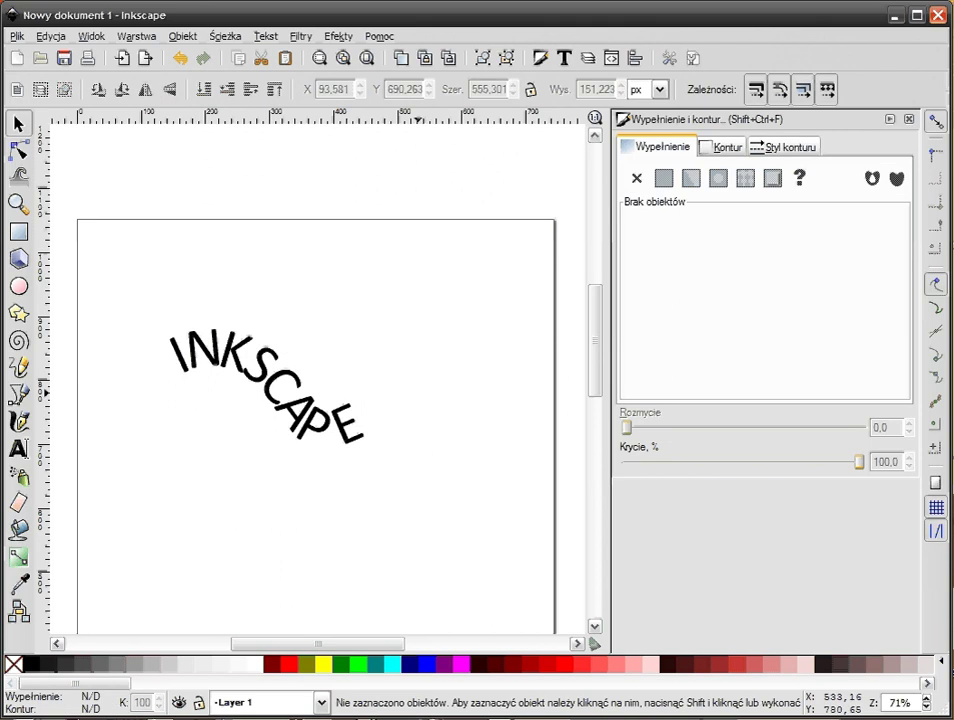
{"action": "key", "text": "Tab"}
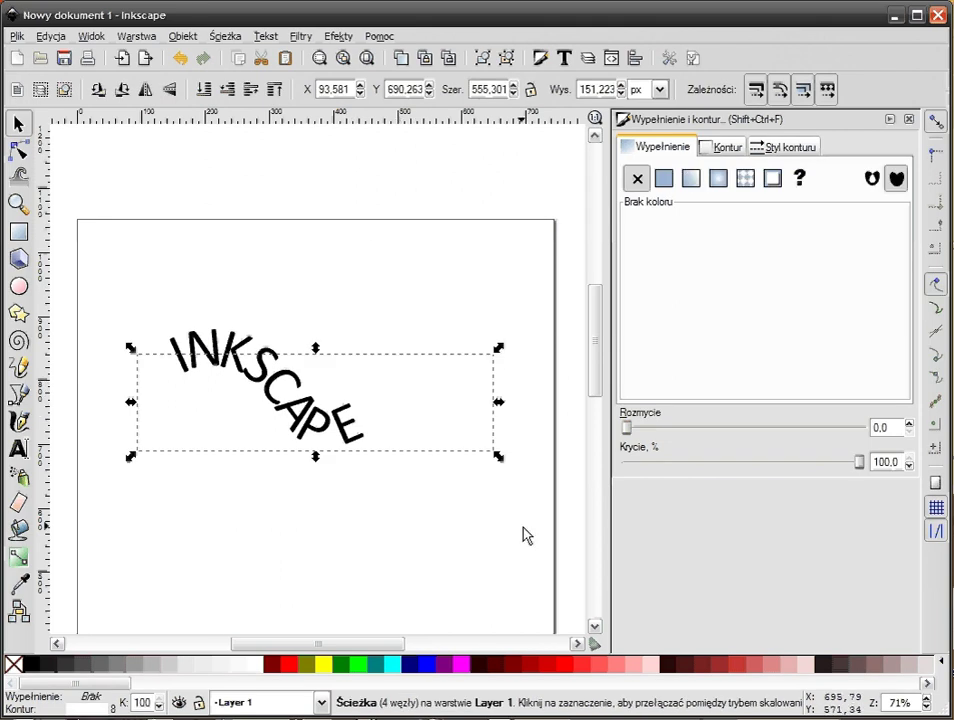
{"action": "left_click", "coordinate": [290, 378]}
{"action": "key", "text": "n"}
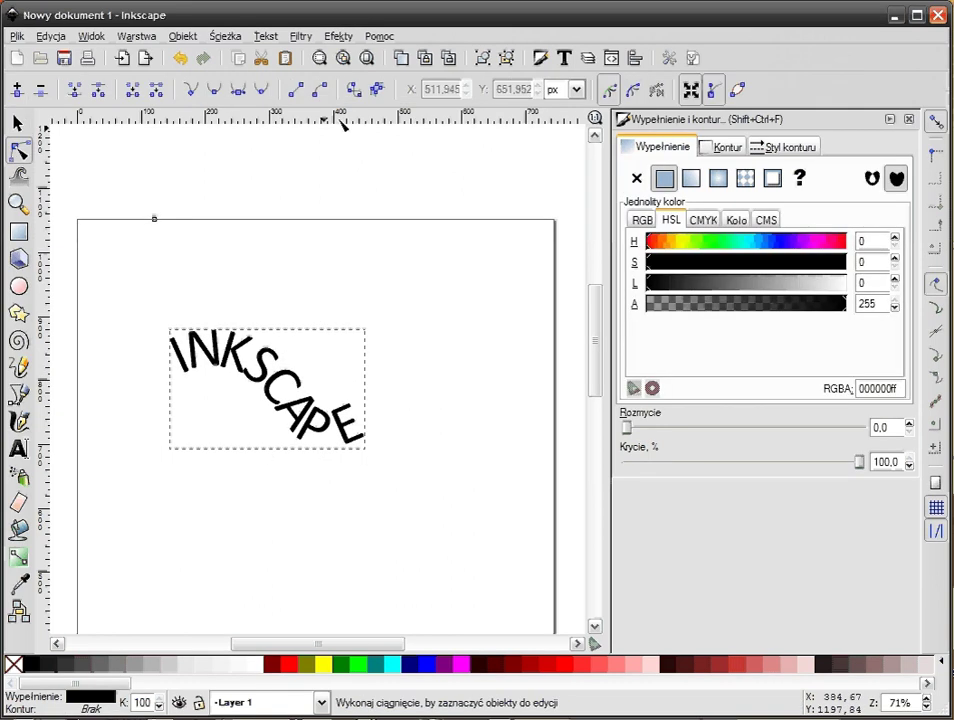
{"action": "left_click", "coordinate": [17, 122]}
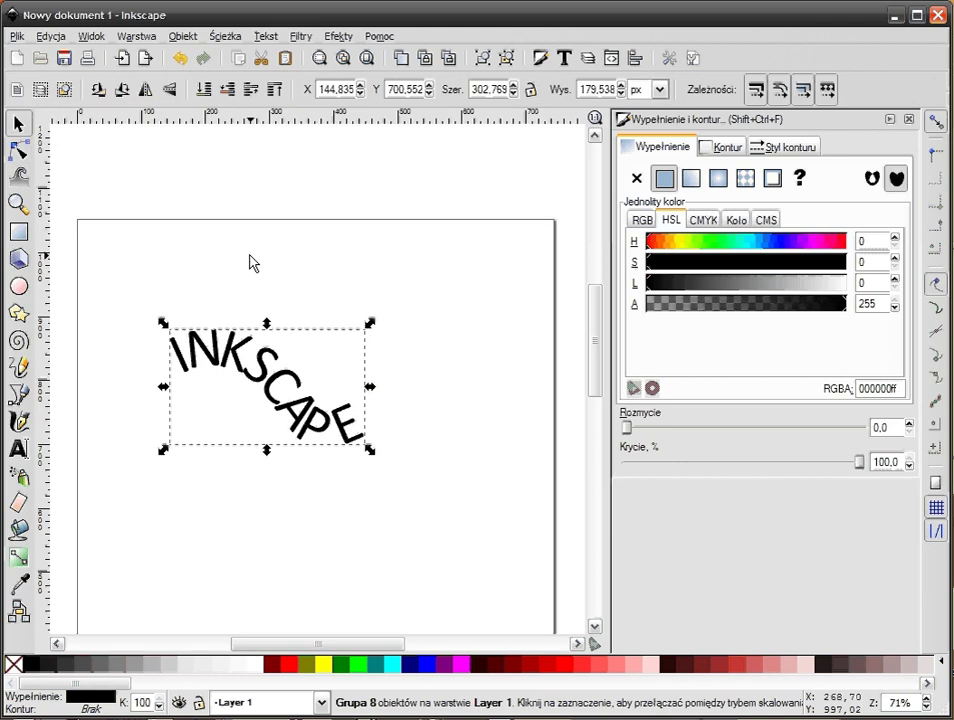
{"action": "left_click", "coordinate": [392, 435]}
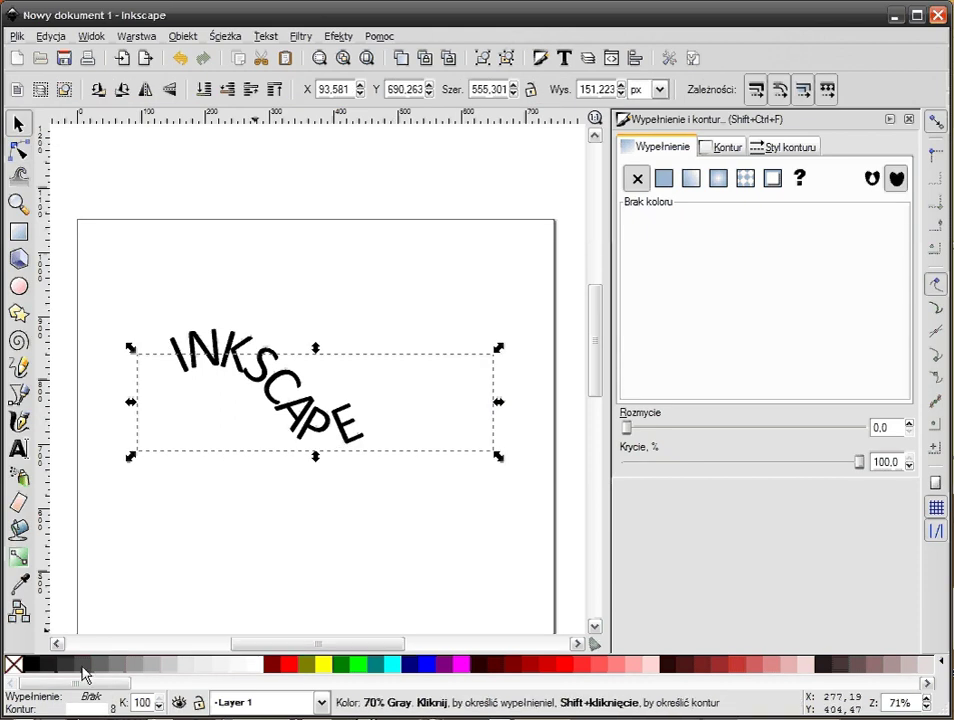
{"action": "left_click", "coordinate": [30, 663], "text": "shift"}
- Drag the curve below the text, then delete both curve and INKSCAPE text
{"action": "mouse_move", "coordinate": [421, 385]}
{"action": "left_mouse_down"}
{"action": "mouse_move", "coordinate": [385, 549]}
{"action": "mouse_move", "coordinate": [411, 510]}
{"action": "left_mouse_up"}
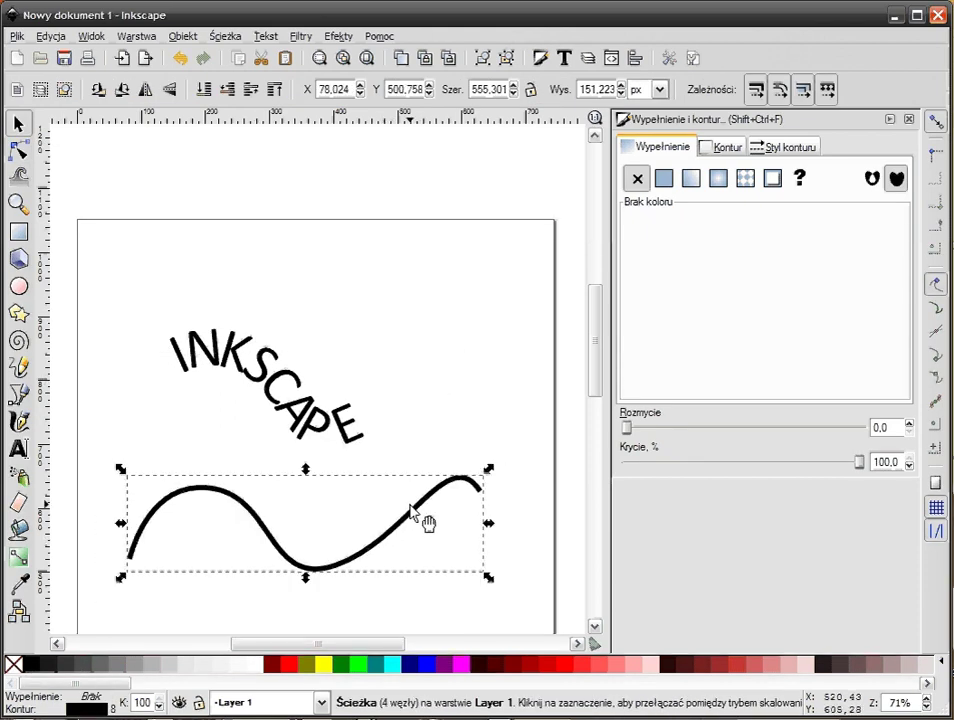
{"action": "key", "text": "Delete"}
{"action": "left_click_drag", "start_coordinate": [117, 215], "coordinate": [467, 587]}
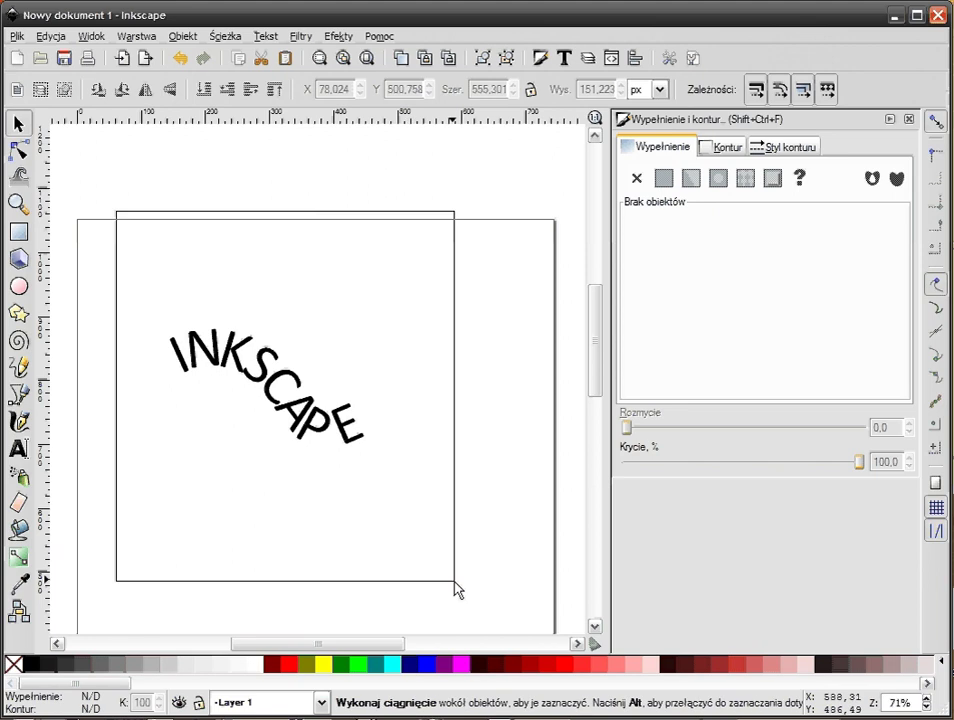
{"action": "key", "text": "Delete"}
- Generate Lorem ipsum text with 2 paragraphs, 16 sentences and fluctuation 4
{"action": "scroll", "coordinate": [375, 408], "scroll_direction": "down", "scroll_amount": 1}
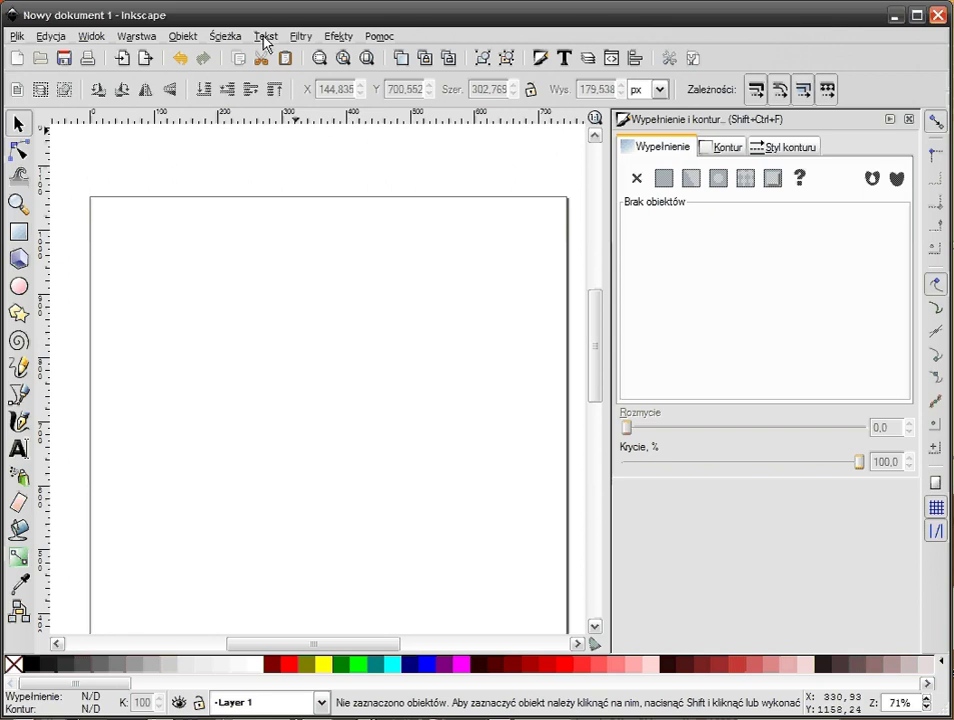
{"action": "left_click", "coordinate": [265, 40]}
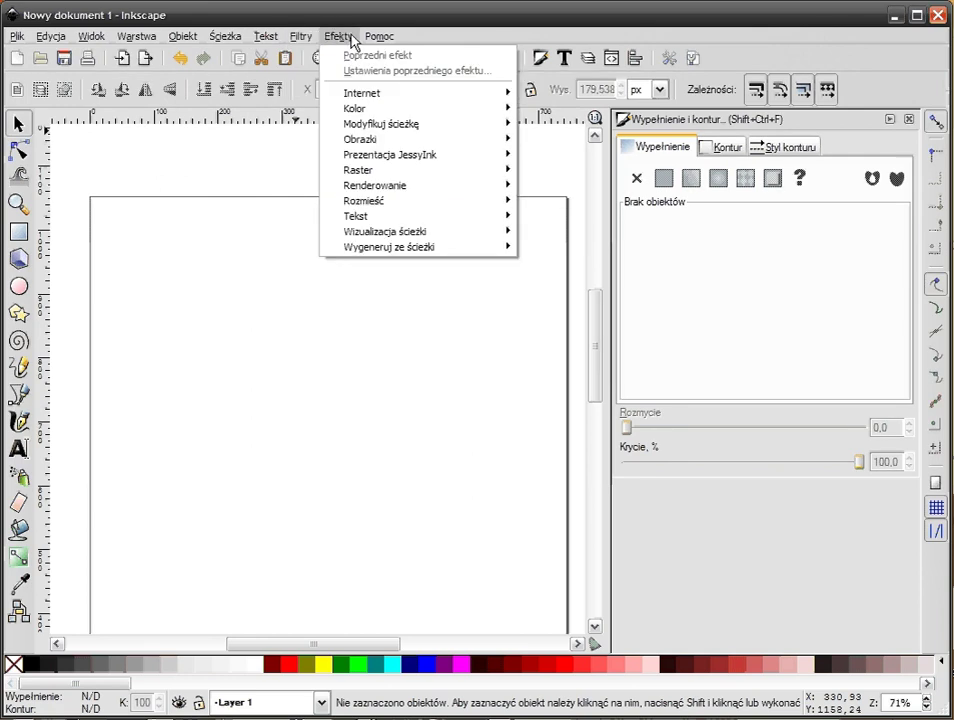
{"action": "mouse_move", "coordinate": [356, 216]}
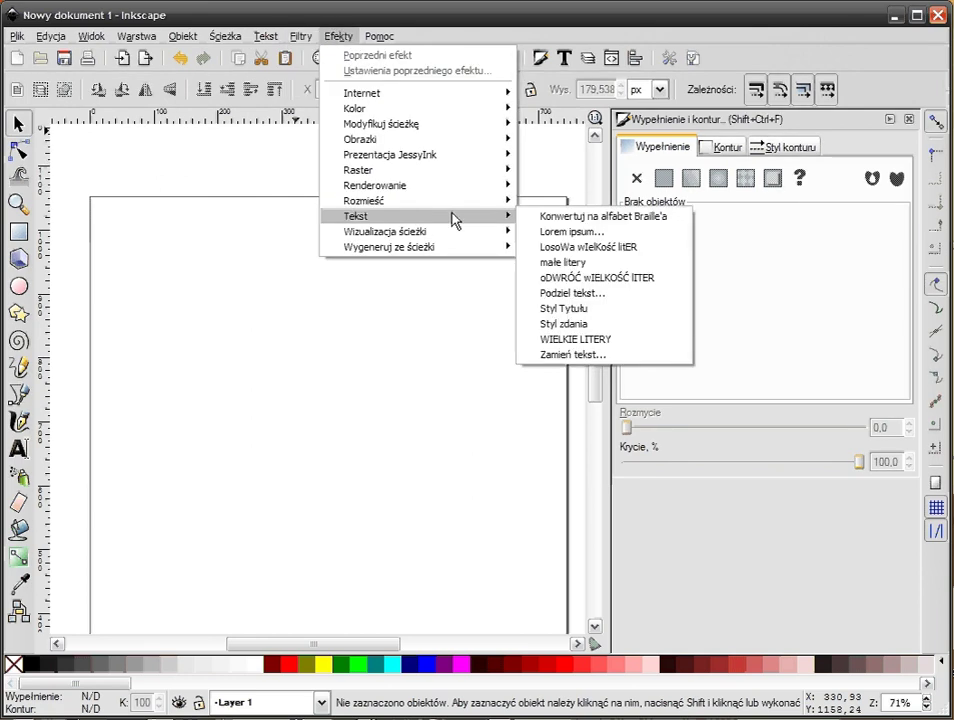
{"action": "left_click", "coordinate": [580, 237]}
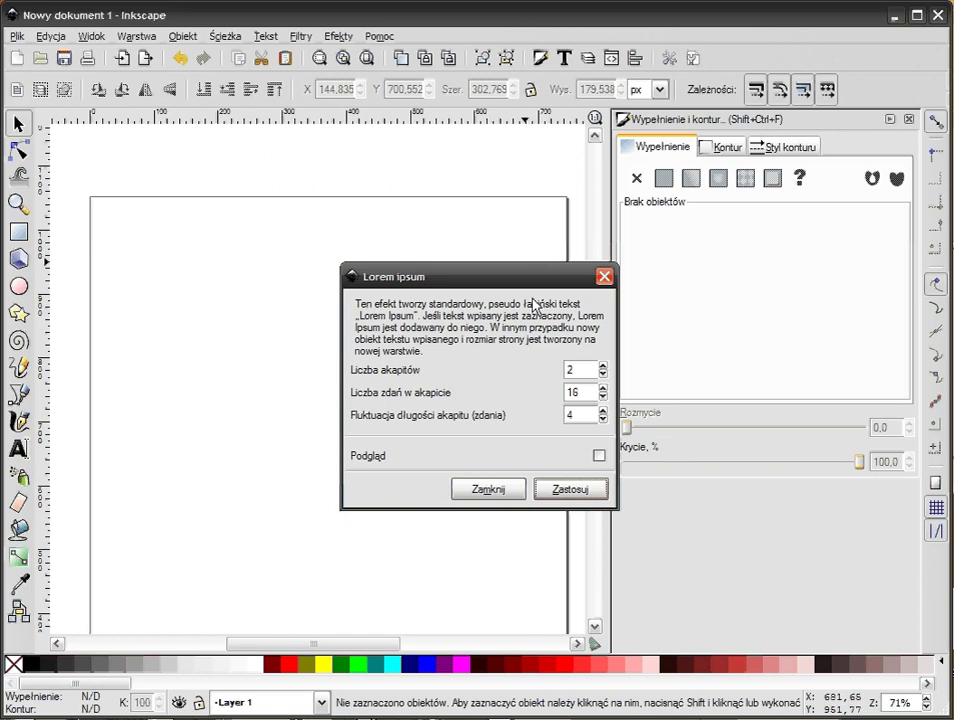
{"action": "left_click_drag", "start_coordinate": [447, 287], "coordinate": [386, 277]}
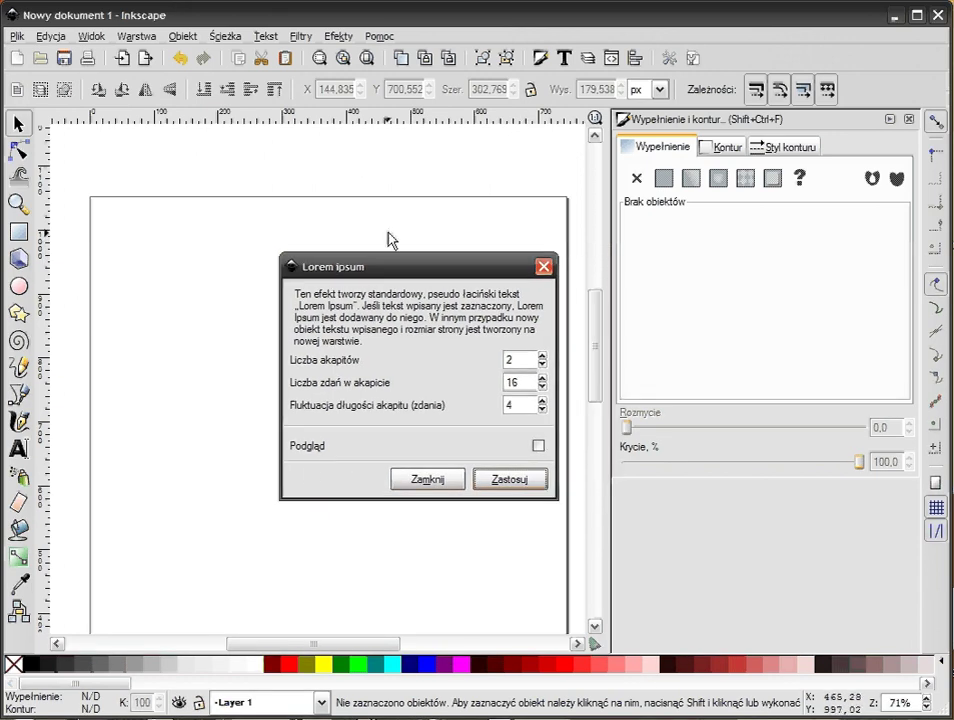
{"action": "left_click", "coordinate": [507, 481]}
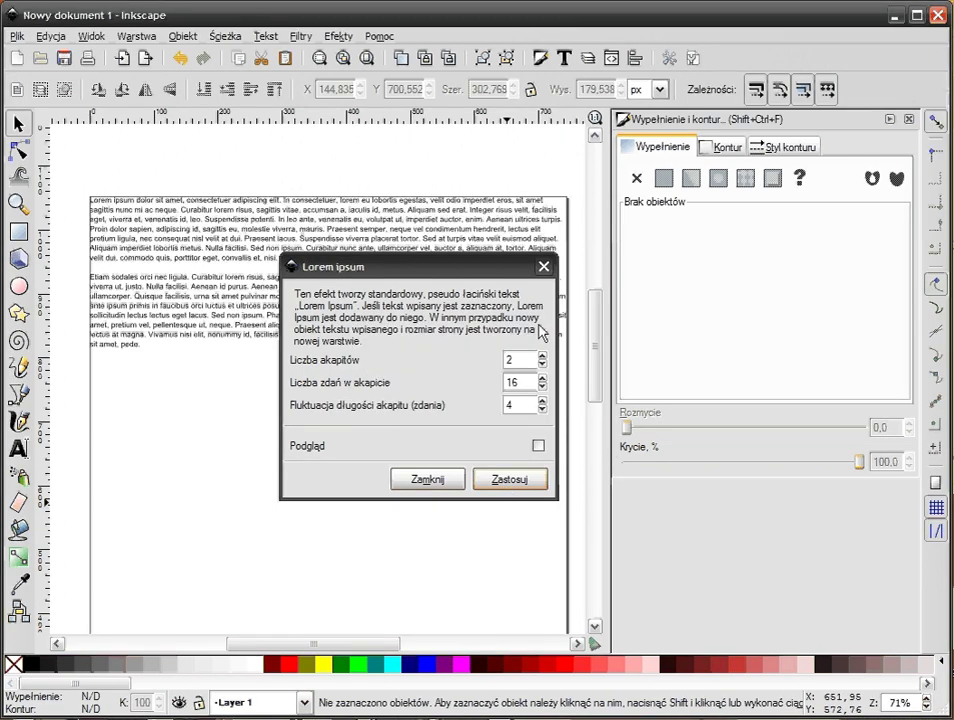
{"action": "left_click", "coordinate": [544, 266]}
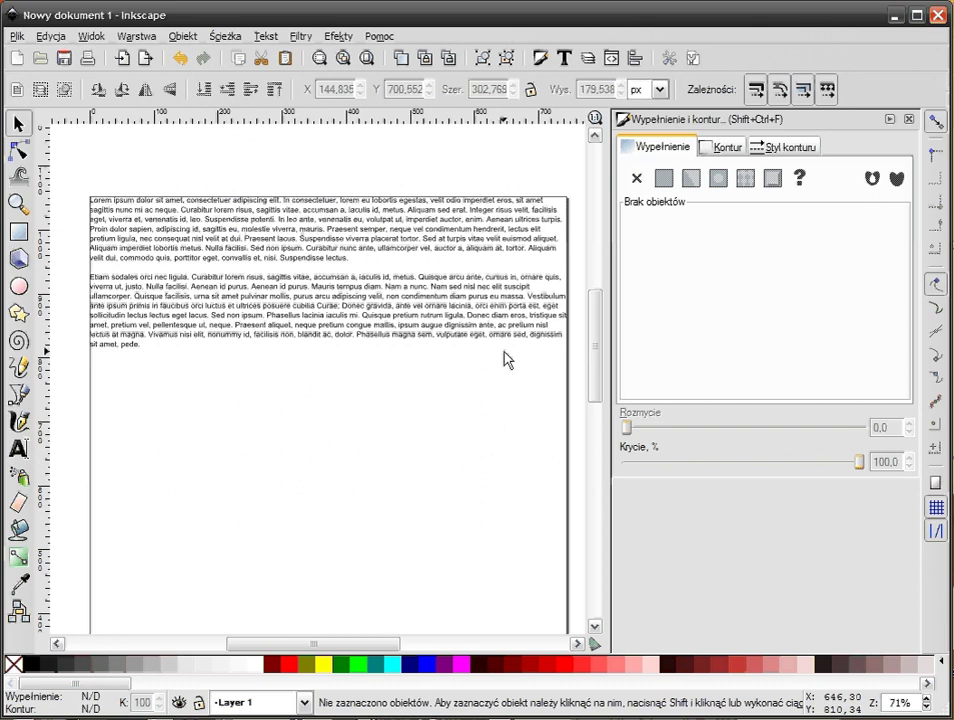
- Close Fill and Stroke and drag the Lorem ipsum text block off the page's right edge
{"action": "left_click", "coordinate": [909, 120]}
{"action": "scroll", "coordinate": [564, 362], "scroll_direction": "up", "scroll_amount": 2}
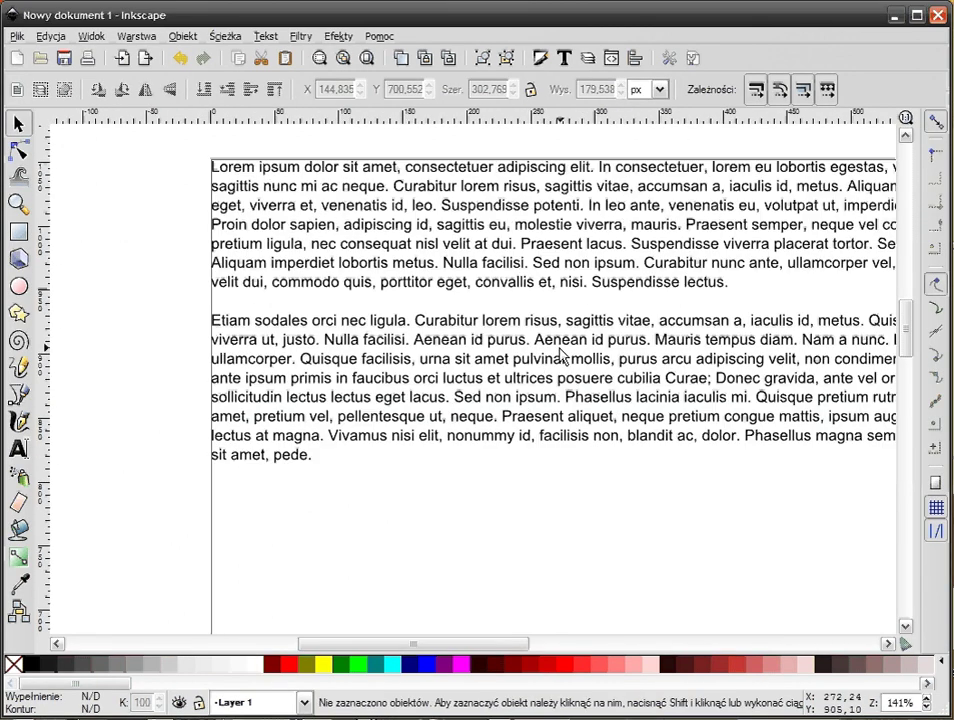
{"action": "scroll", "coordinate": [564, 355], "scroll_direction": "down", "scroll_amount": 2}
{"action": "left_click", "coordinate": [367, 377]}
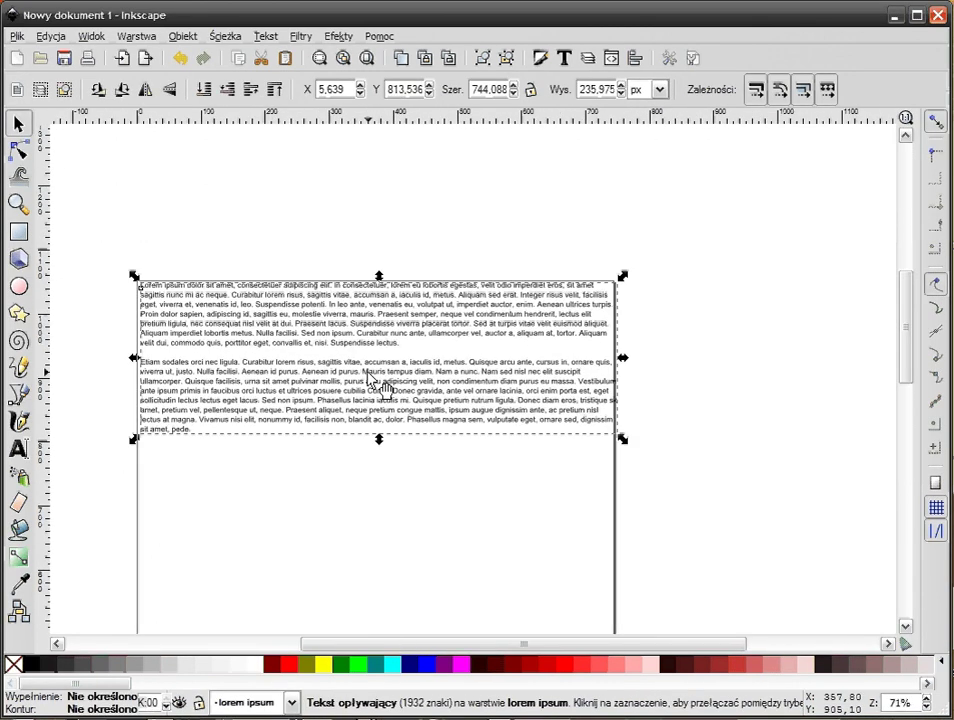
{"action": "left_click", "coordinate": [451, 208]}
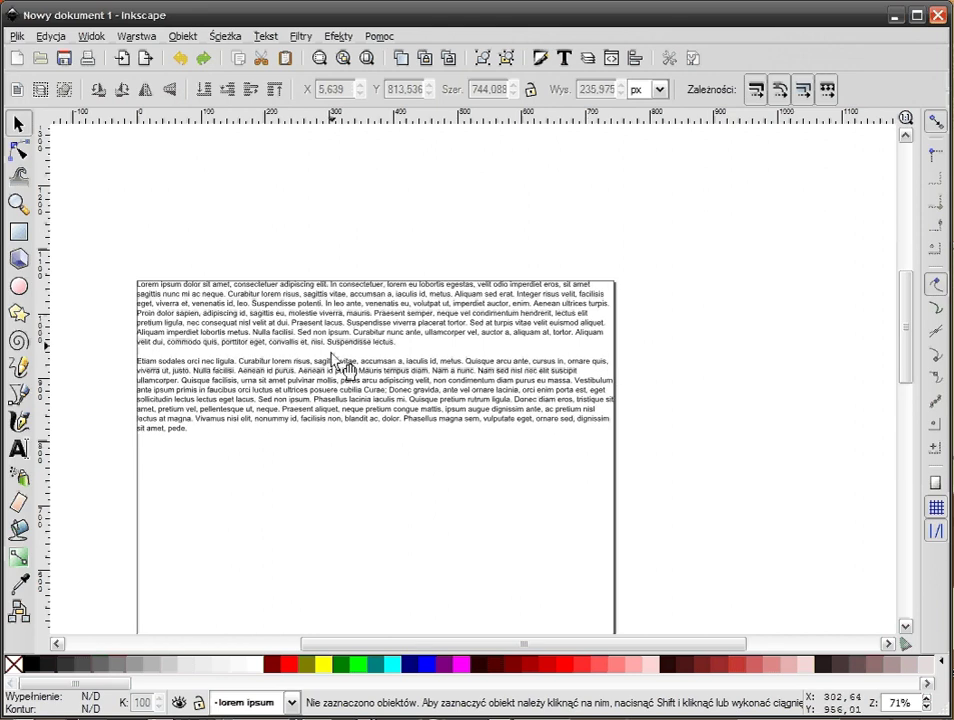
{"action": "left_click_drag", "start_coordinate": [340, 362], "coordinate": [430, 362]}
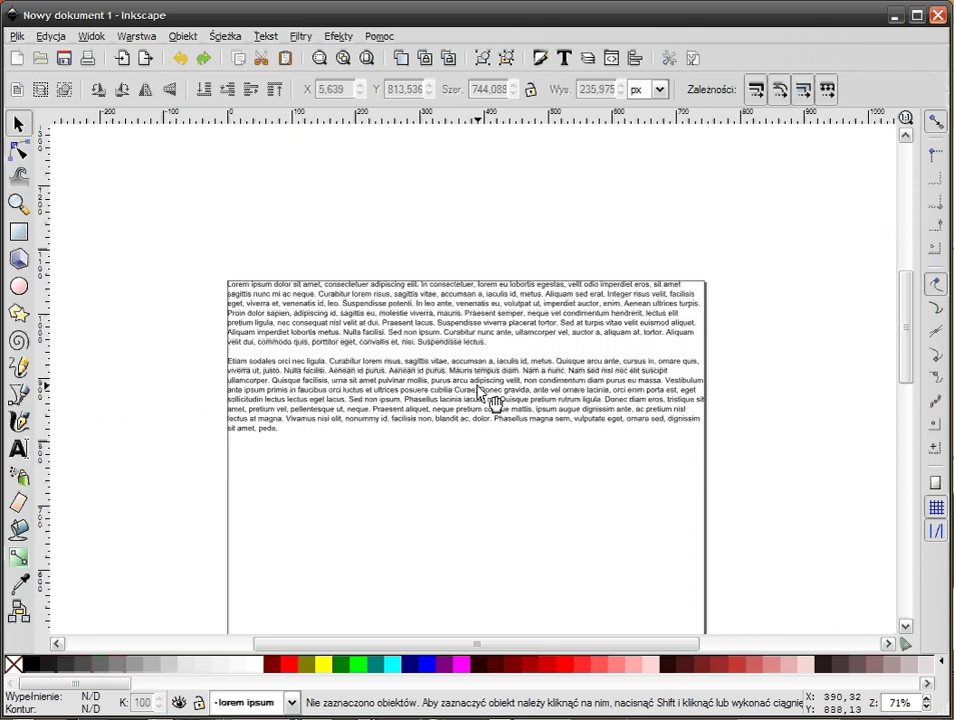
{"action": "left_click", "coordinate": [285, 343]}
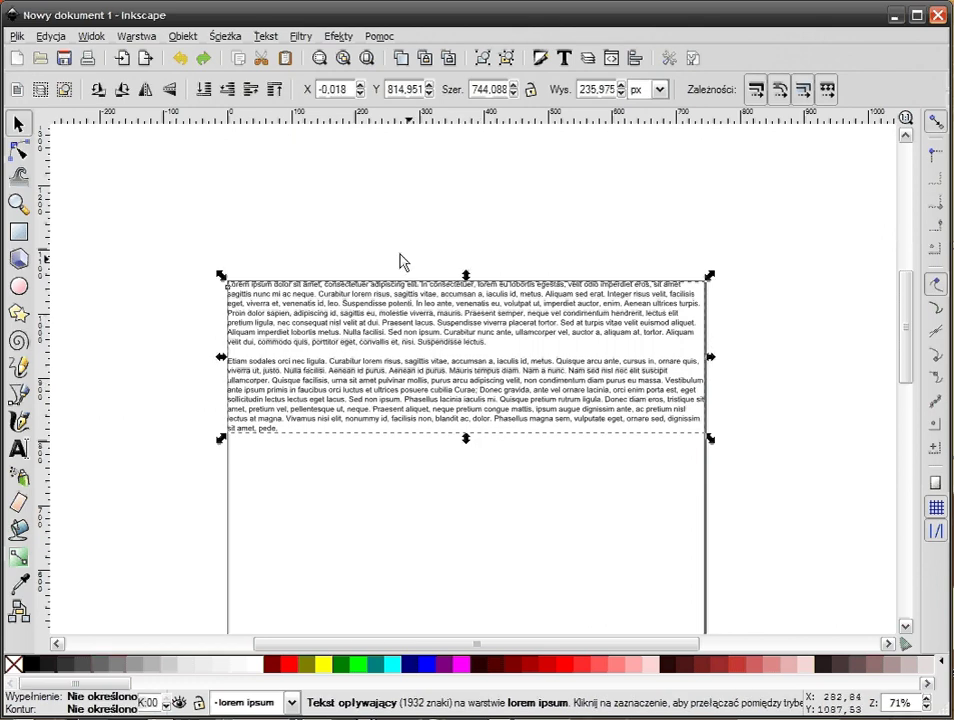
{"action": "left_click_drag", "start_coordinate": [341, 330], "coordinate": [195, 308]}
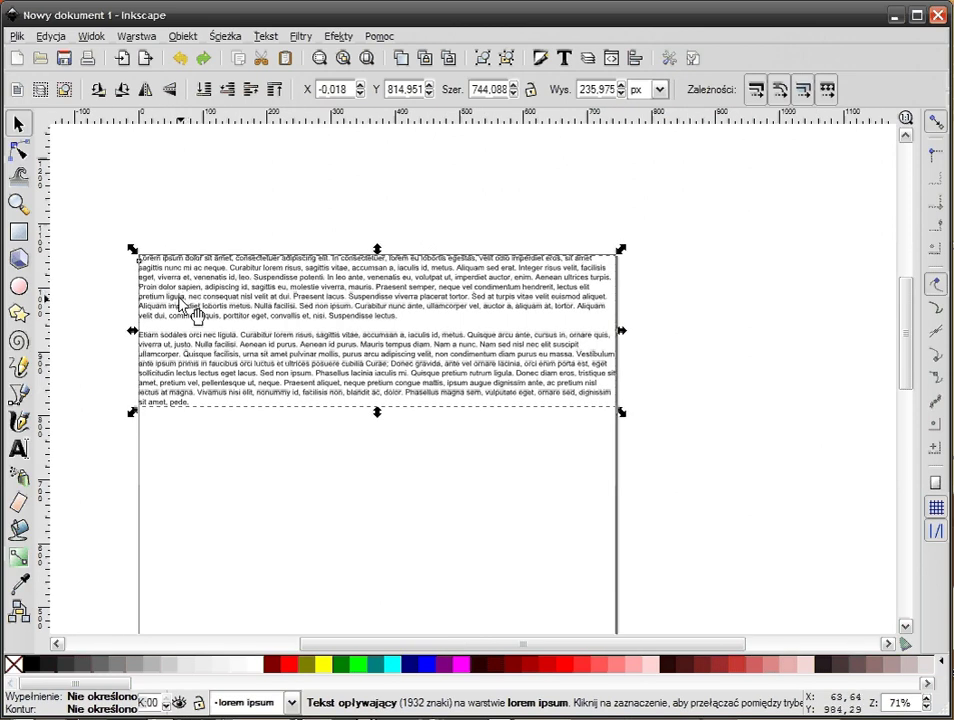
{"action": "mouse_move", "coordinate": [185, 290]}
{"action": "left_mouse_down"}
{"action": "mouse_move", "coordinate": [769, 372]}
{"action": "mouse_move", "coordinate": [731, 305]}
{"action": "mouse_move", "coordinate": [716, 342]}
{"action": "left_mouse_up"}
{"action": "left_click", "coordinate": [643, 200]}
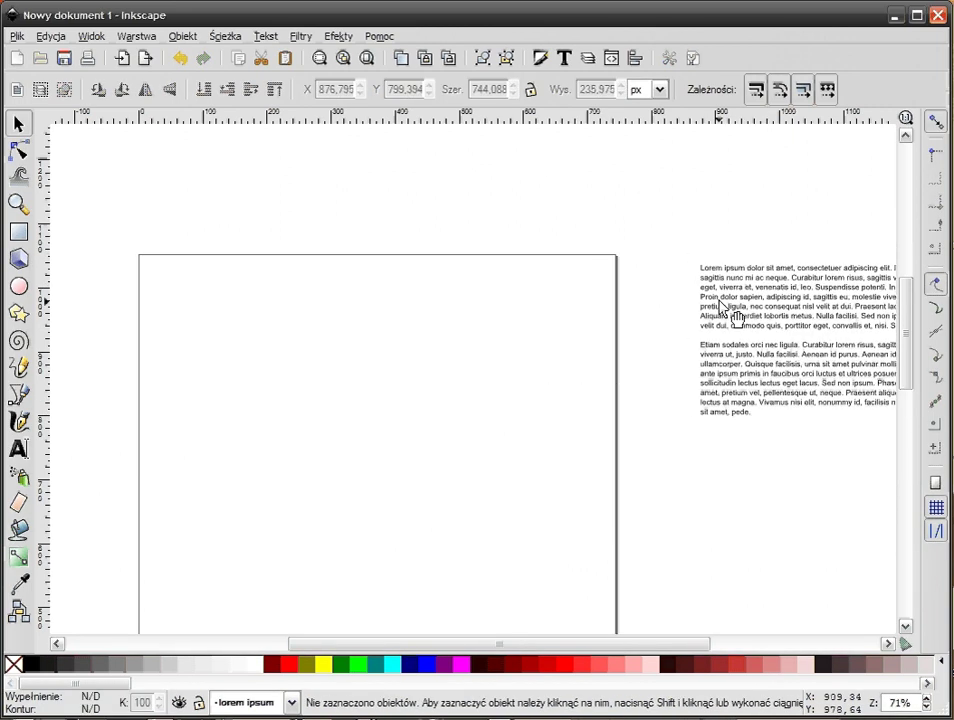
- Draw a large page-sized rectangle with no fill and a thinner stroke
{"action": "left_click", "coordinate": [19, 287]}
{"action": "scroll", "coordinate": [300, 330], "scroll_direction": "down", "scroll_amount": 2}
{"action": "left_click", "coordinate": [19, 232]}
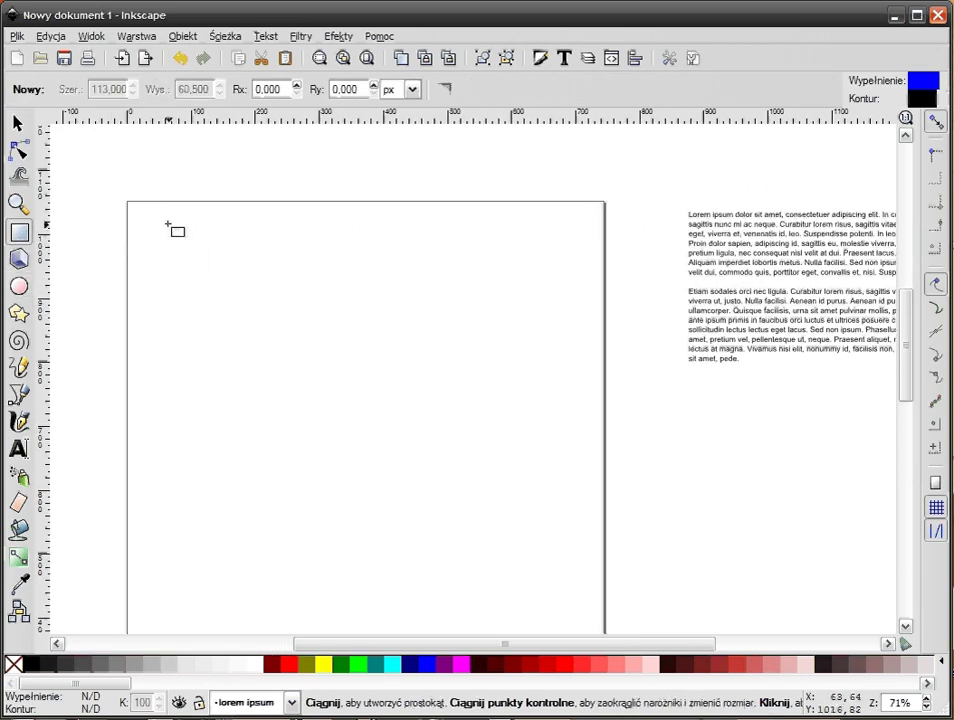
{"action": "mouse_move", "coordinate": [160, 217]}
{"action": "left_mouse_down"}
{"action": "mouse_move", "coordinate": [213, 290]}
{"action": "mouse_move", "coordinate": [537, 510]}
{"action": "mouse_move", "coordinate": [557, 596]}
{"action": "left_mouse_up"}
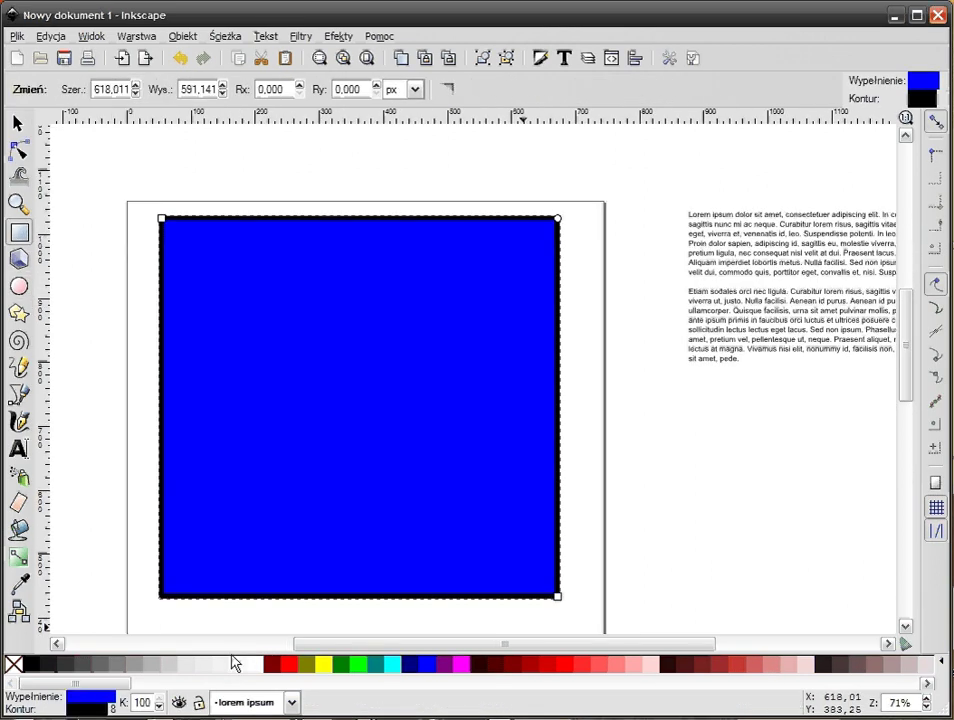
{"action": "left_click", "coordinate": [13, 663]}
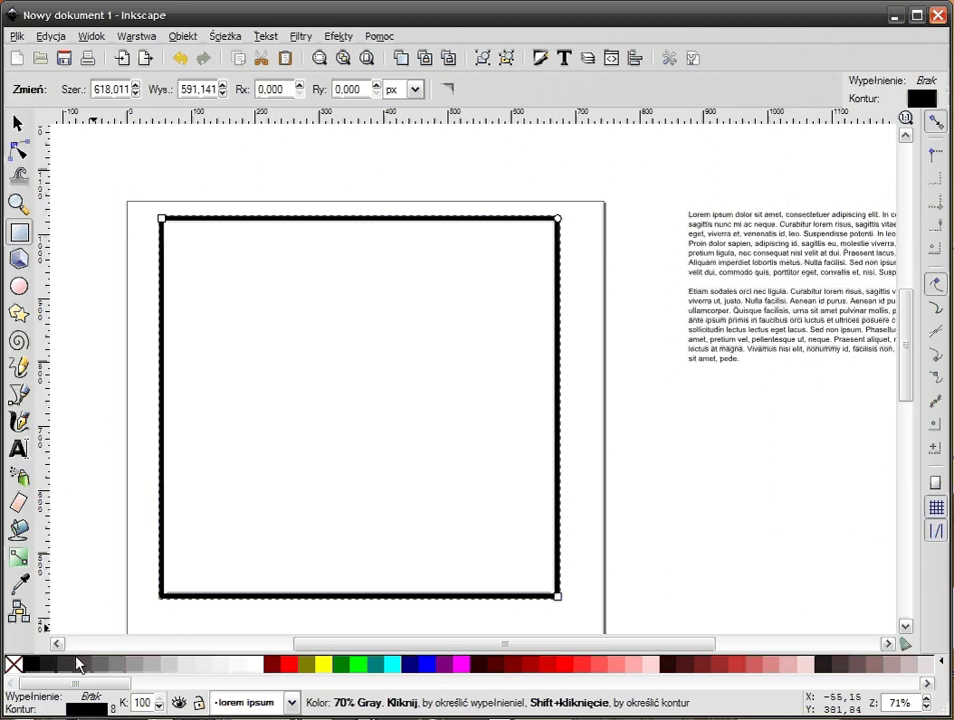
{"action": "right_click", "coordinate": [111, 707]}
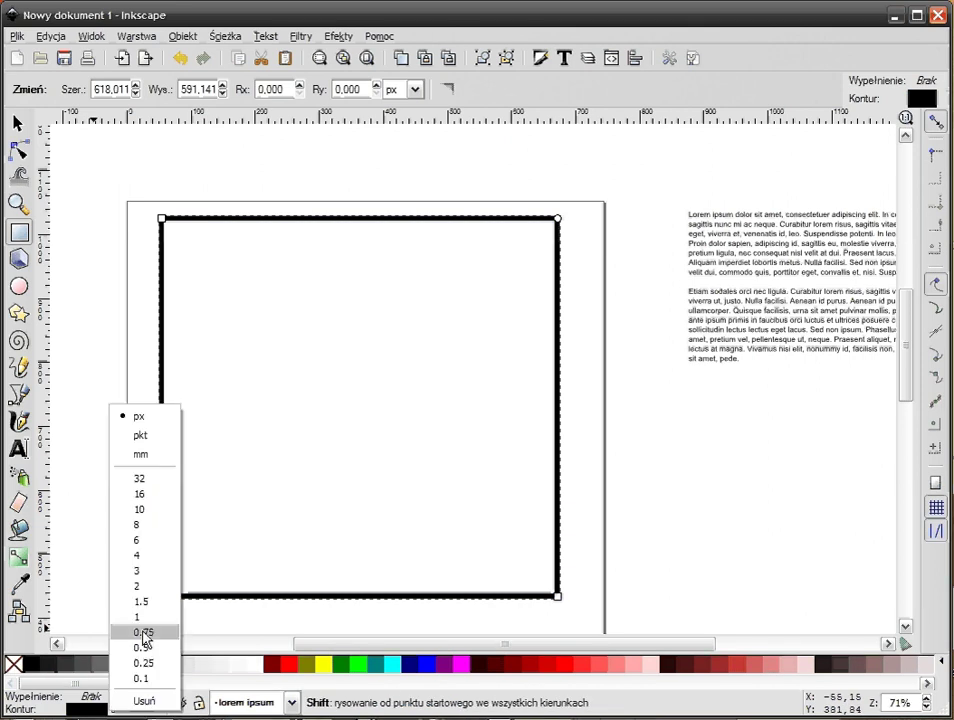
{"action": "left_click", "coordinate": [162, 588]}
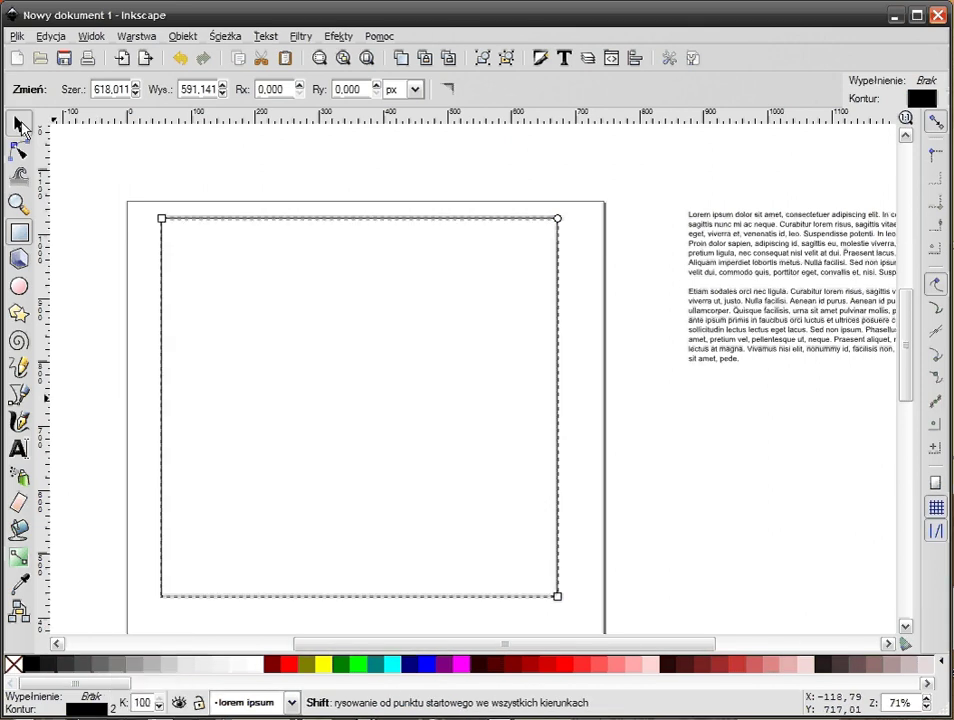
- Narrow the rectangle to half width, duplicate it rightward, and select both rectangles plus the text
{"action": "left_click", "coordinate": [17, 122]}
{"action": "left_click_drag", "start_coordinate": [553, 391], "coordinate": [370, 405]}
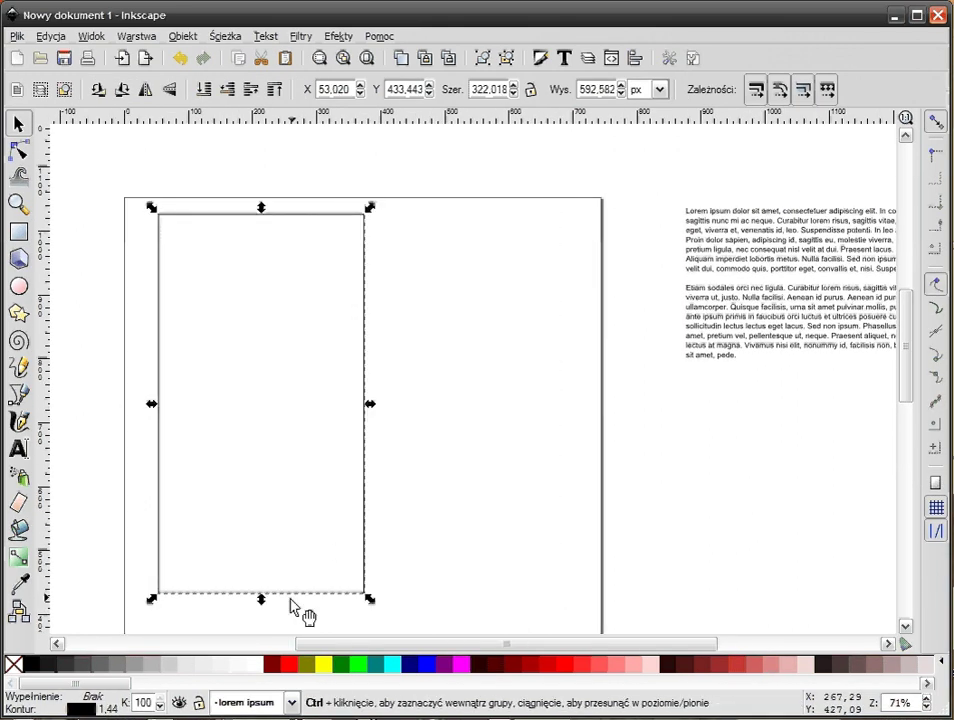
{"action": "key", "text": "ctrl+d"}
{"action": "left_click_drag", "start_coordinate": [240, 605], "coordinate": [464, 590]}
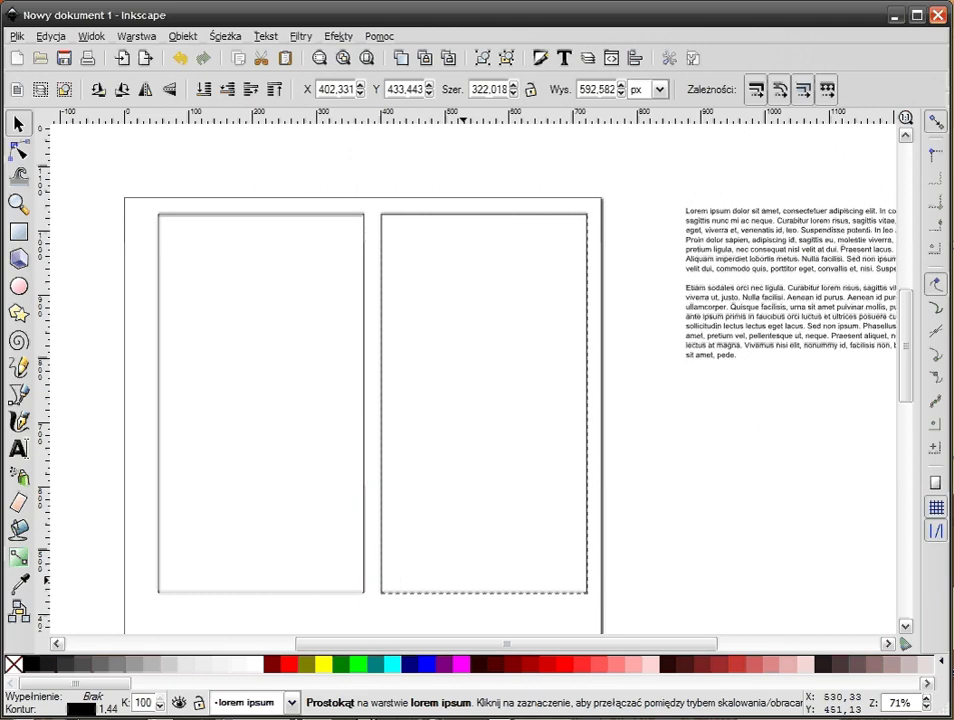
{"action": "left_click", "coordinate": [648, 603]}
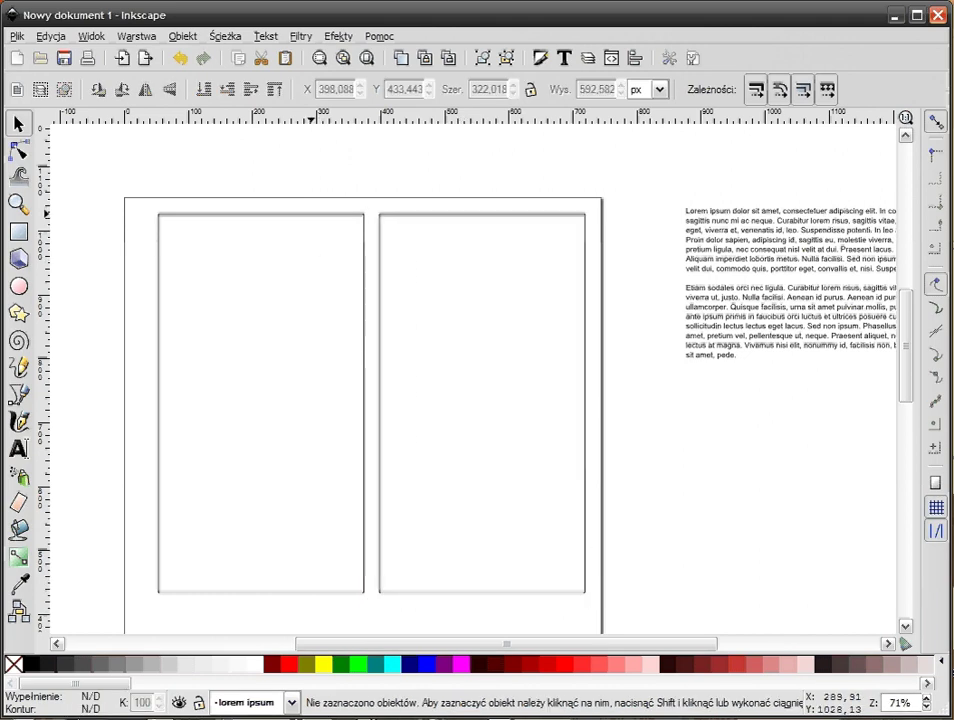
{"action": "left_click", "coordinate": [330, 245]}
{"action": "left_click", "coordinate": [473, 228], "text": "shift"}
{"action": "left_click", "coordinate": [742, 236], "text": "shift"}
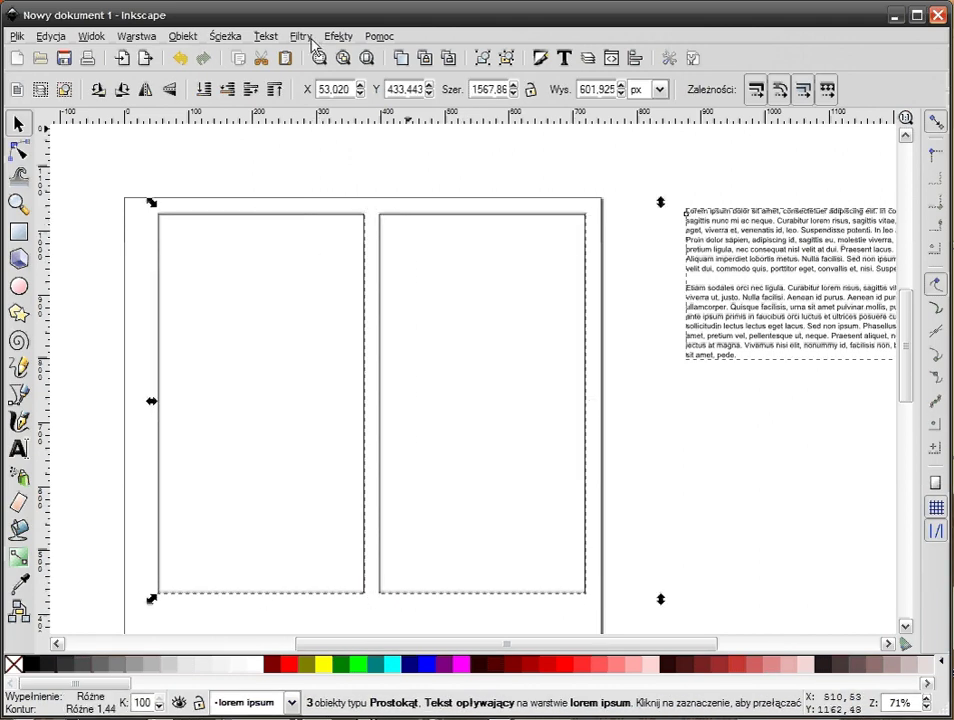
- Flow the lorem ipsum text into the rectangle frame with Flow into Frame
{"action": "left_click", "coordinate": [265, 38]}
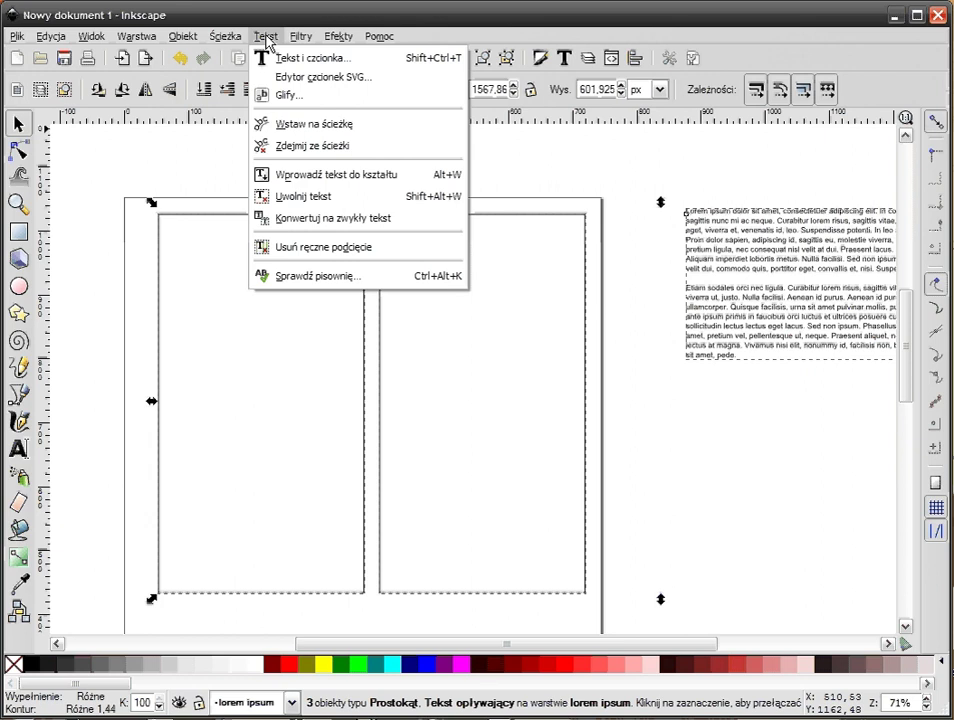
{"action": "left_click", "coordinate": [320, 175]}
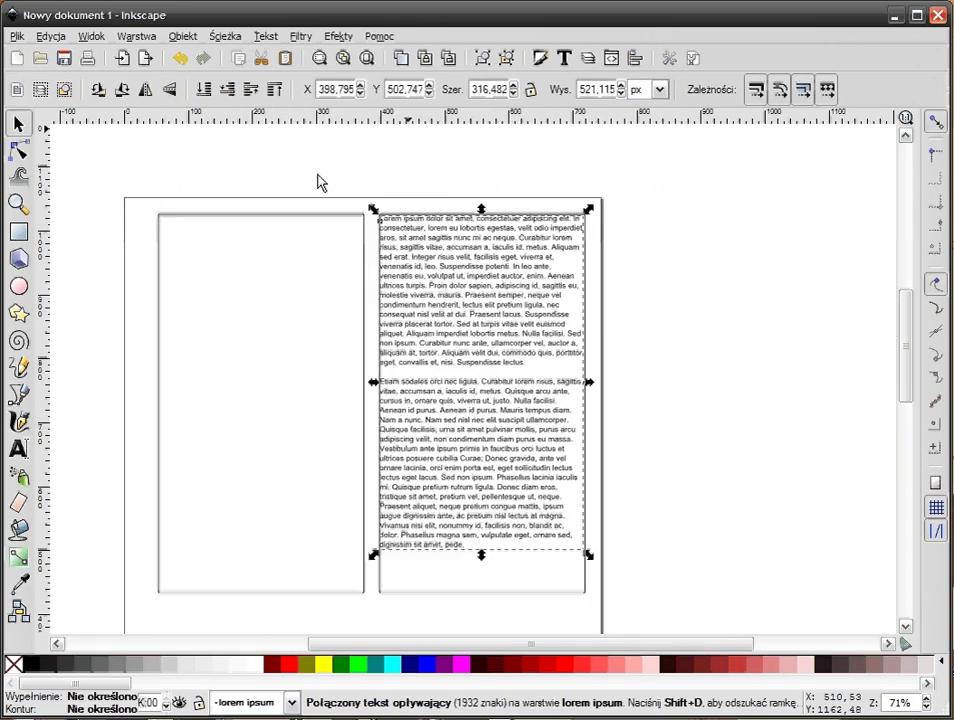
{"action": "left_click", "coordinate": [713, 270]}
- Move the text frame into the left column and align the empty right rectangle beside it
{"action": "left_click_drag", "start_coordinate": [496, 238], "coordinate": [375, 241]}
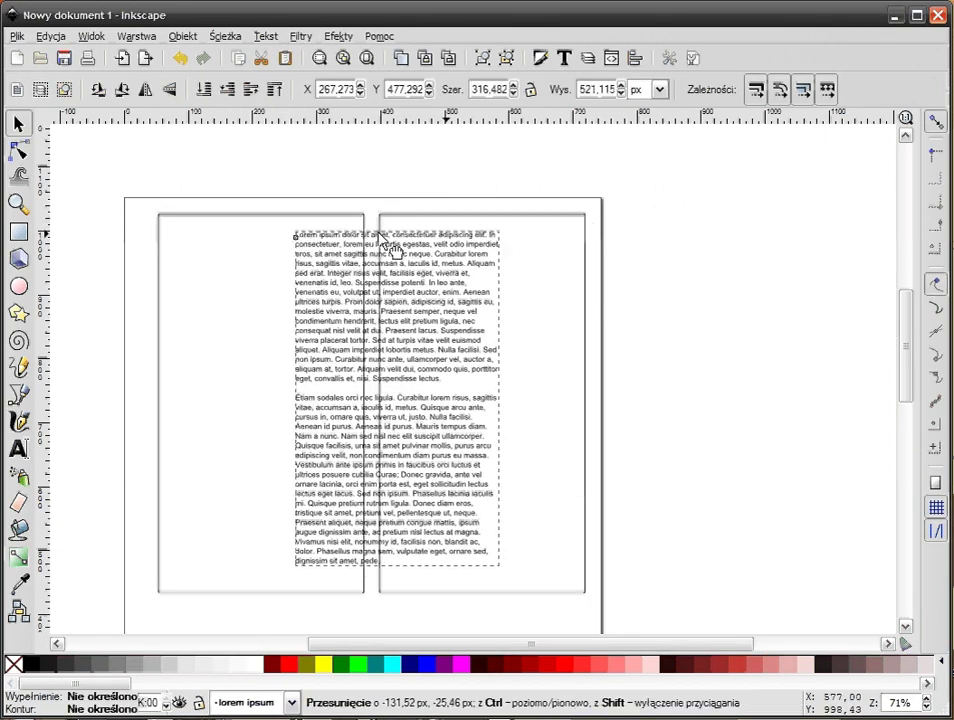
{"action": "key", "text": "Escape"}
{"action": "left_click_drag", "start_coordinate": [524, 578], "coordinate": [292, 545]}
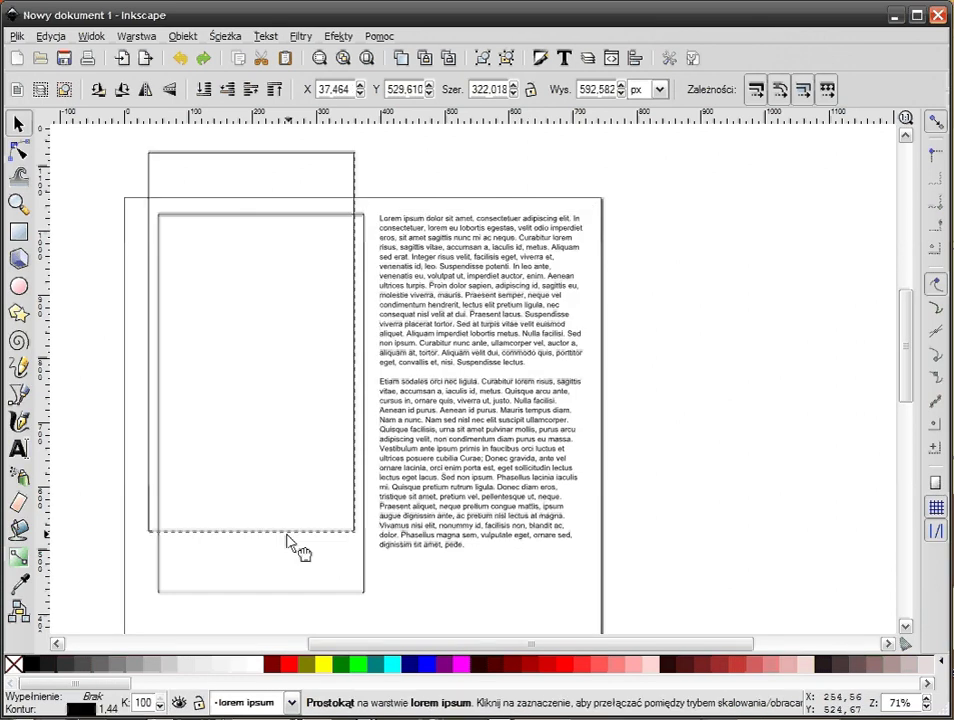
{"action": "left_click_drag", "start_coordinate": [305, 613], "coordinate": [392, 598]}
{"action": "key", "text": "Escape"}
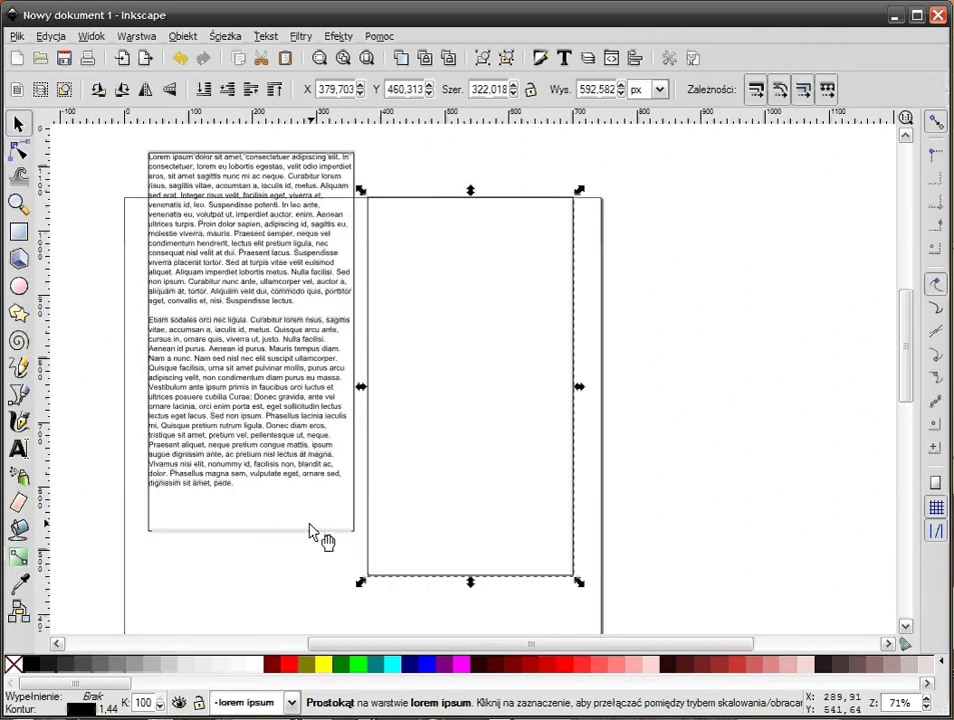
{"action": "left_click_drag", "start_coordinate": [309, 532], "coordinate": [307, 600]}
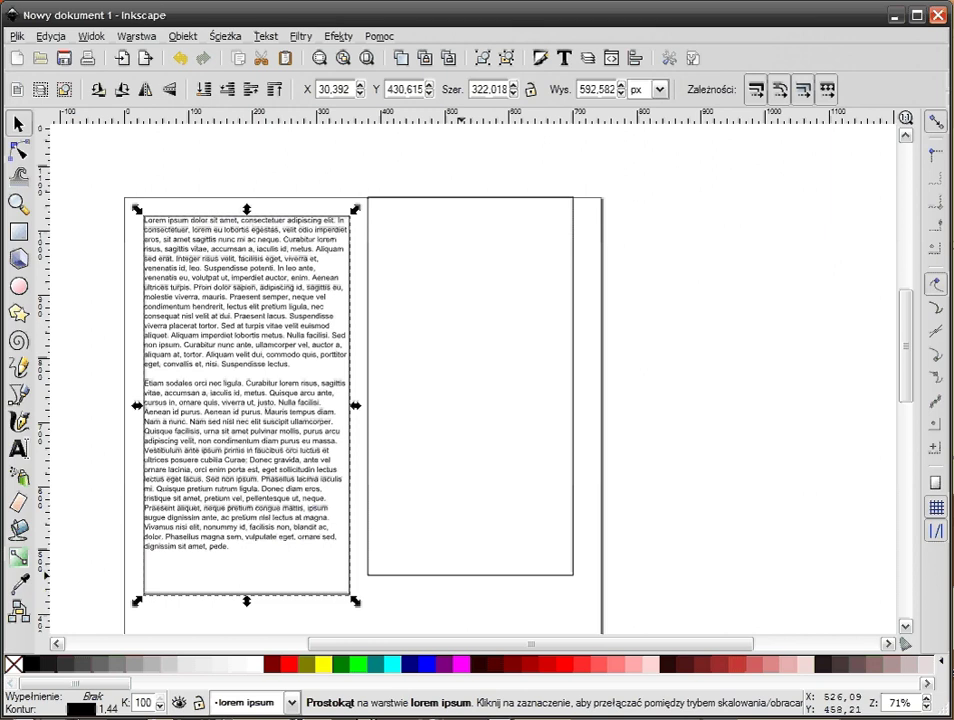
{"action": "left_click_drag", "start_coordinate": [468, 590], "coordinate": [466, 607]}
{"action": "key", "text": "Escape"}
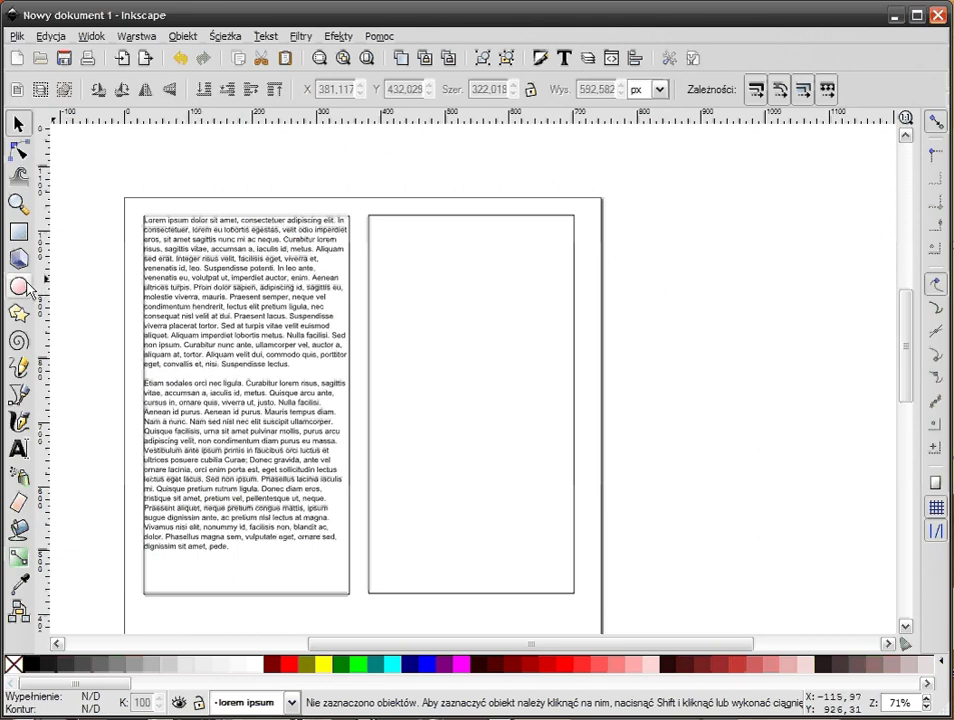
- Draw a square over the top-left corner of the left text column
{"action": "left_click", "coordinate": [242, 596]}
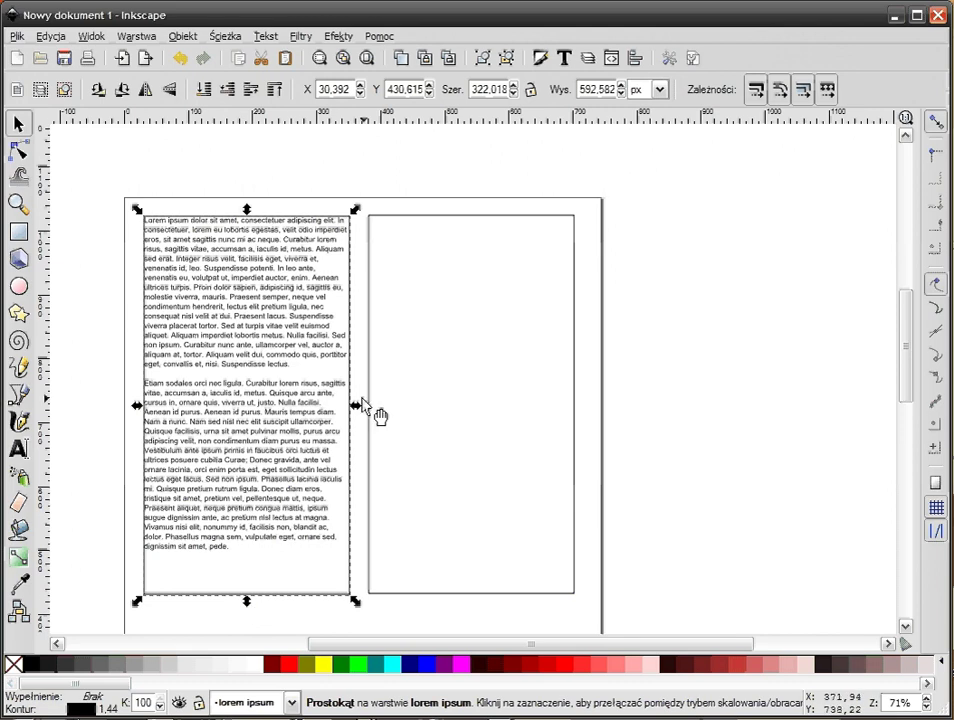
{"action": "left_click", "coordinate": [165, 138]}
{"action": "left_click", "coordinate": [17, 231]}
{"action": "left_click_drag", "start_coordinate": [103, 183], "coordinate": [300, 376]}
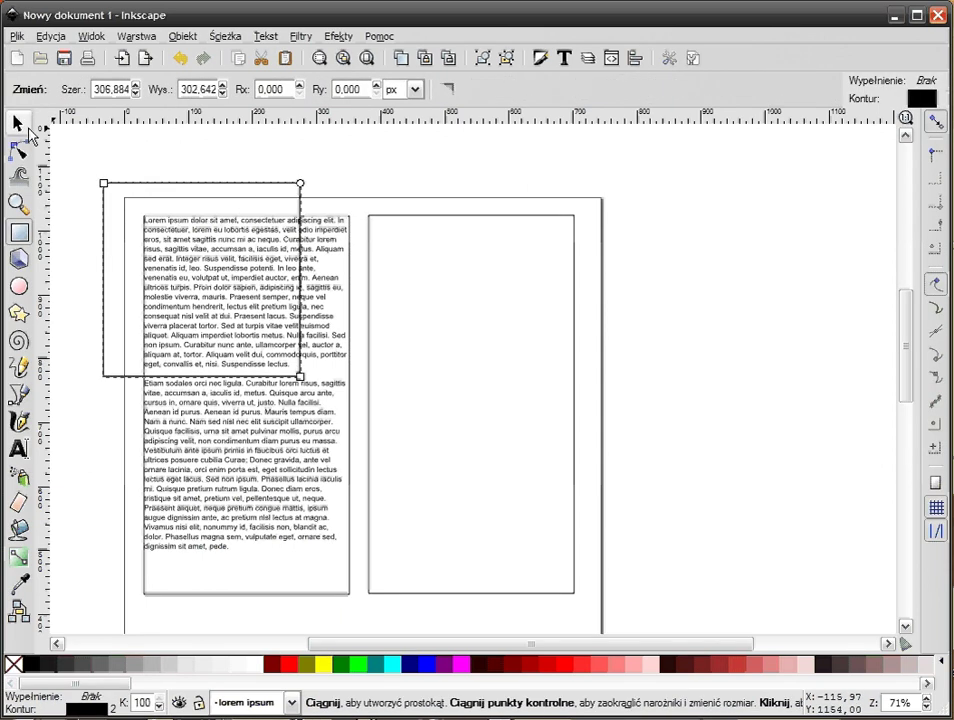
{"action": "left_click", "coordinate": [20, 124]}
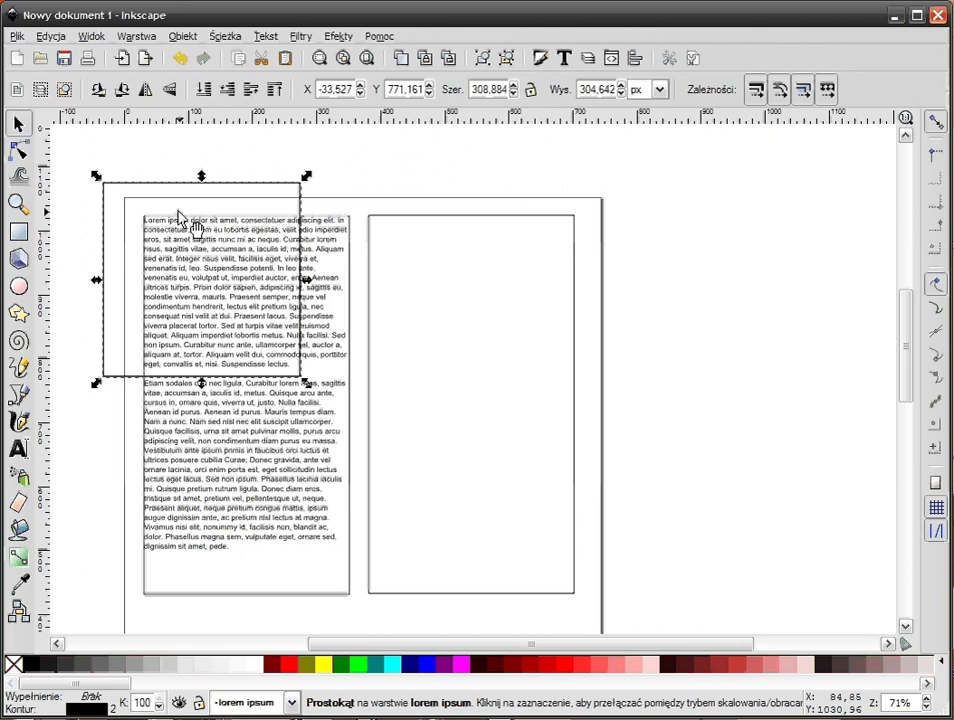
- Select the new square together with the left column frame
{"action": "left_click", "coordinate": [307, 595]}
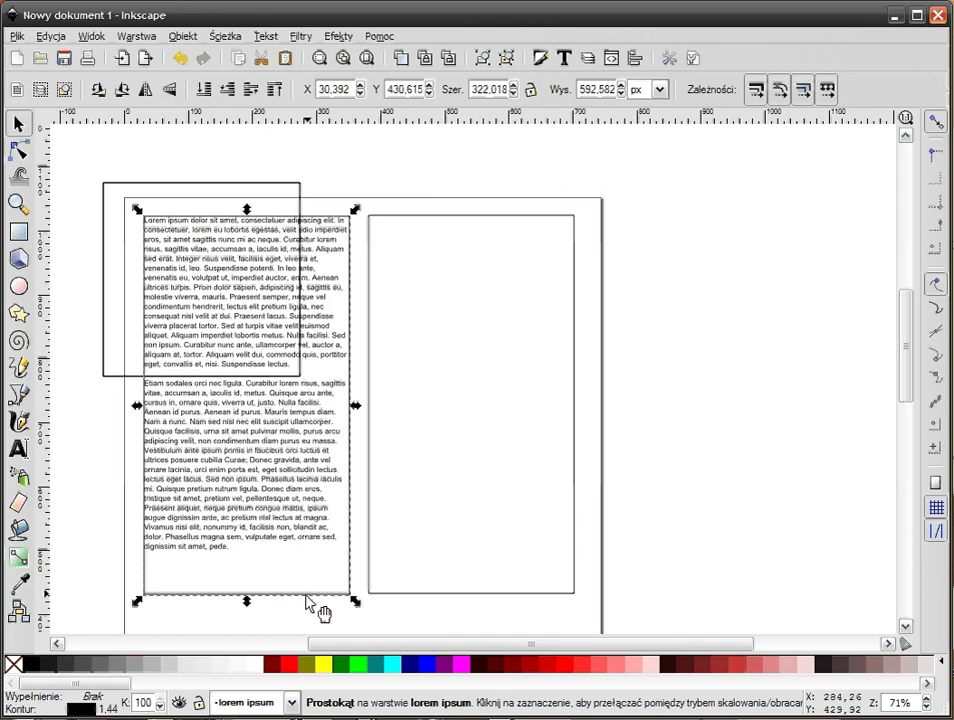
{"action": "left_click", "coordinate": [250, 184], "text": "shift"}
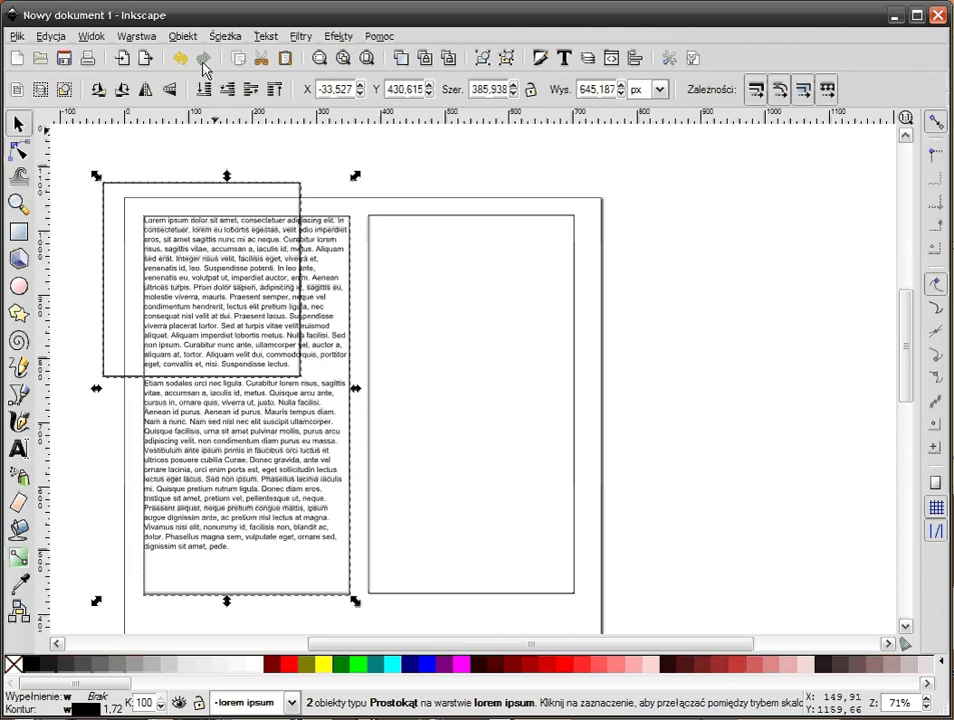
{"action": "left_click", "coordinate": [222, 36]}
{"action": "left_click", "coordinate": [250, 196]}
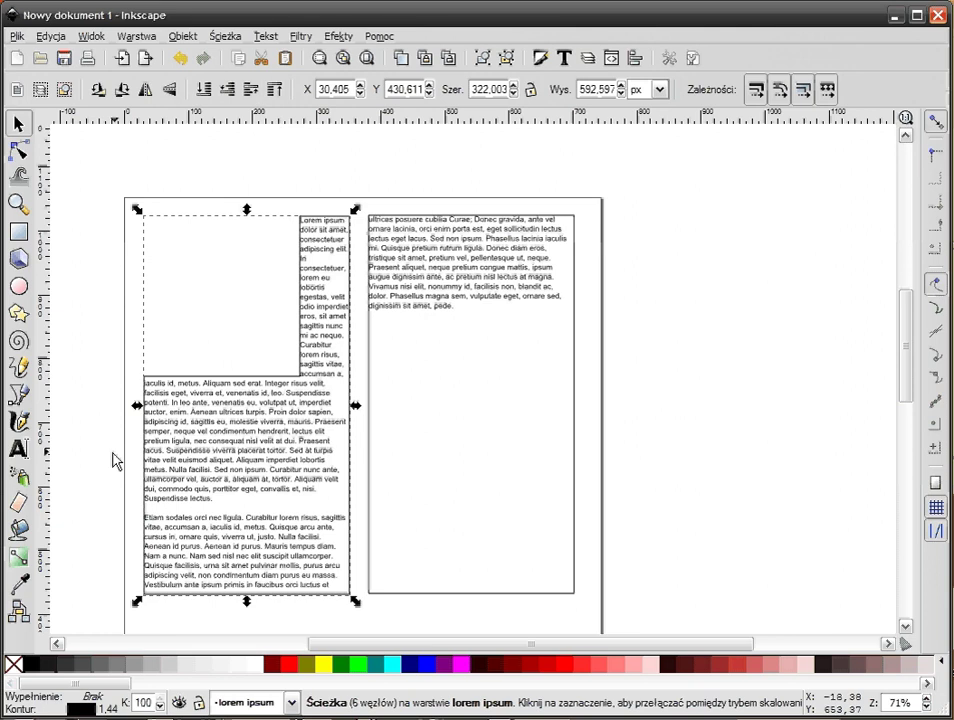
{"action": "left_click", "coordinate": [128, 585]}
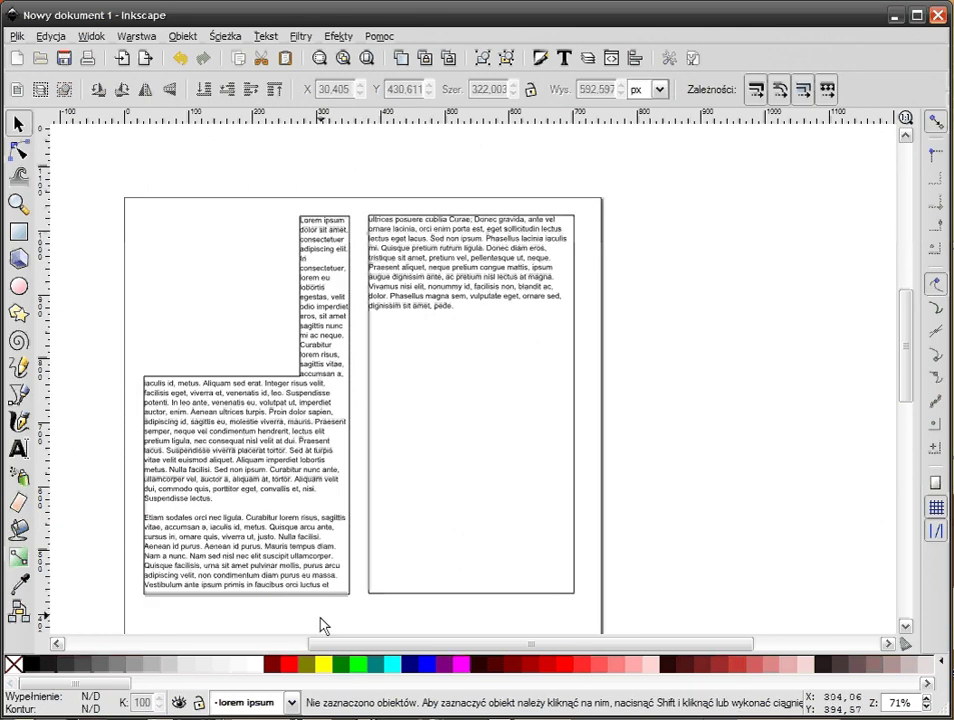
{"action": "left_click", "coordinate": [348, 592]}
{"action": "left_click", "coordinate": [420, 593], "text": "shift"}
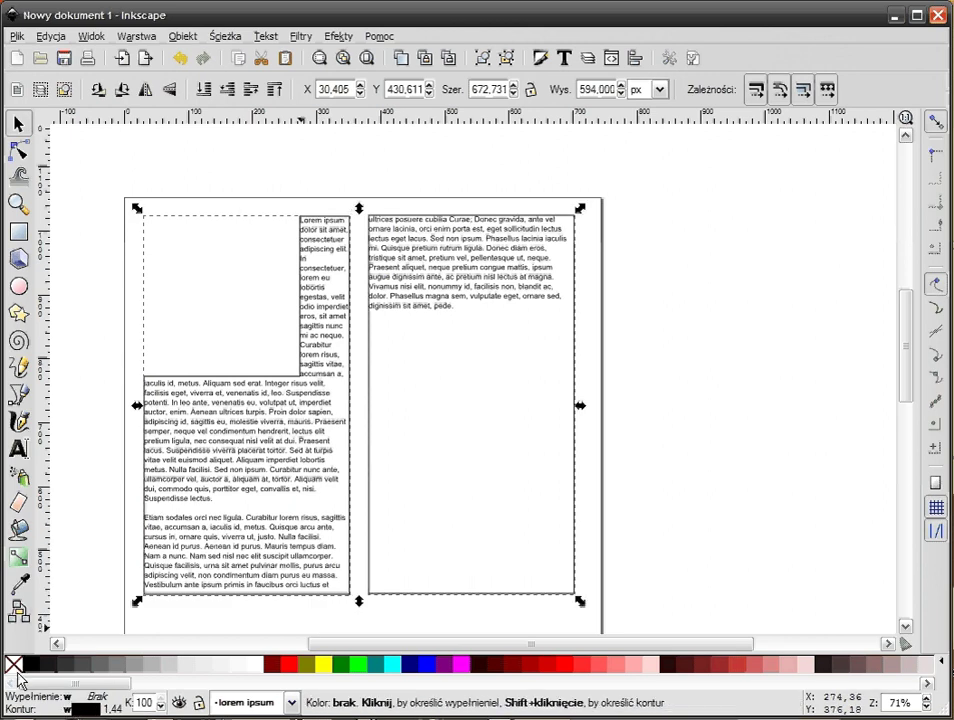
{"action": "left_click", "coordinate": [13, 663], "text": "shift"}
{"action": "left_click", "coordinate": [515, 541]}
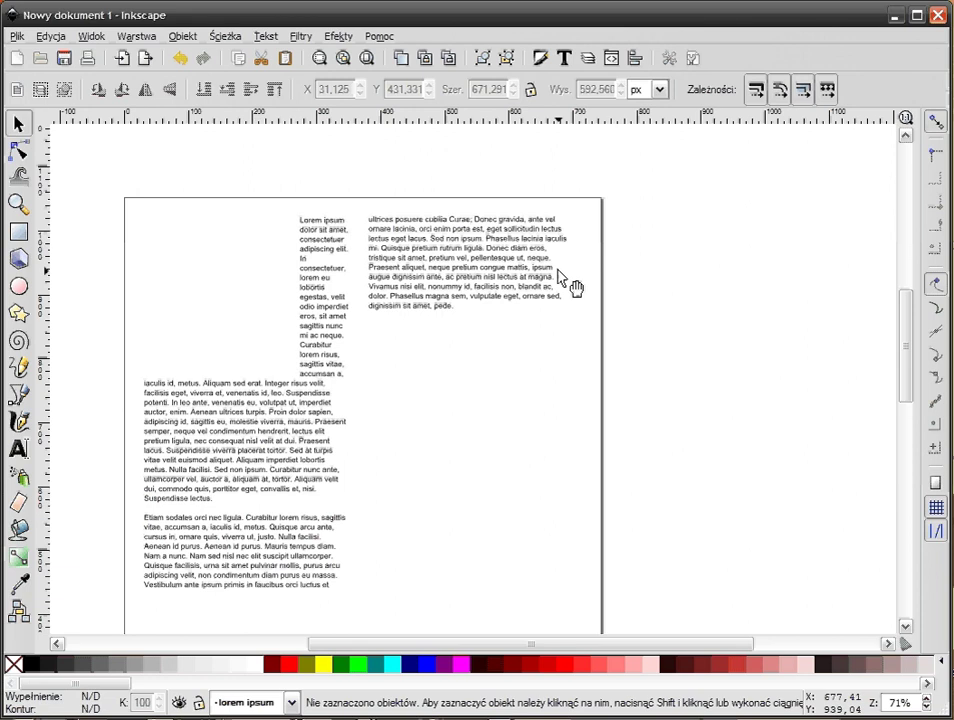
{"action": "scroll", "coordinate": [447, 407], "scroll_direction": "left", "scroll_amount": 1}
{"action": "scroll", "coordinate": [447, 407], "scroll_direction": "down", "scroll_amount": 1}
{"action": "scroll", "coordinate": [447, 407], "scroll_direction": "left", "scroll_amount": 3}
{"action": "scroll", "coordinate": [447, 407], "scroll_direction": "down", "scroll_amount": 1}
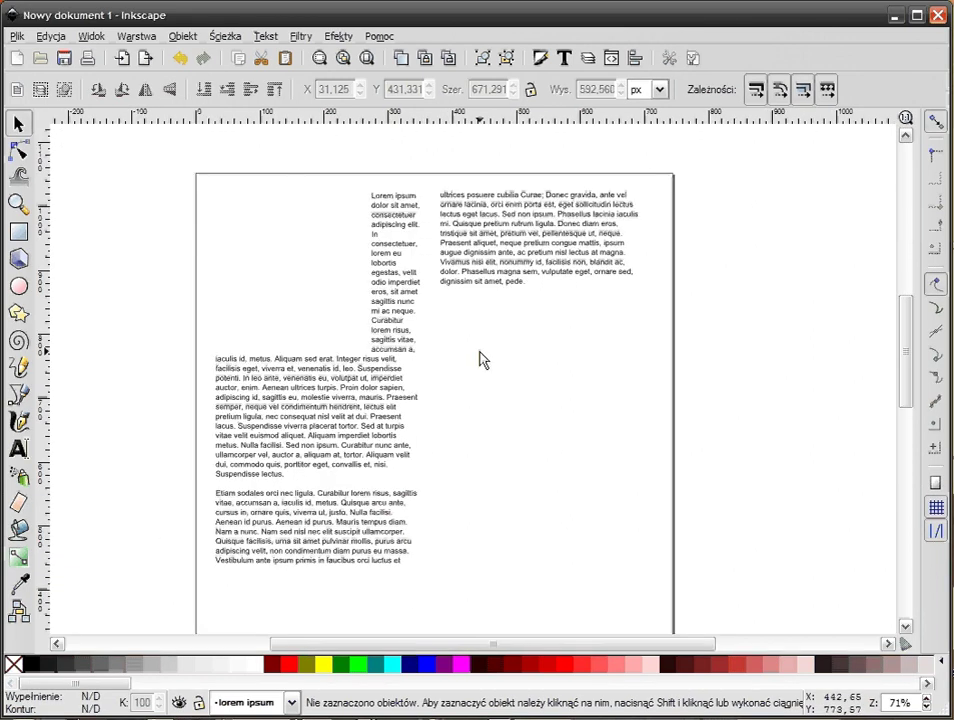
{"action": "left_click_drag", "start_coordinate": [166, 151], "coordinate": [735, 585]}
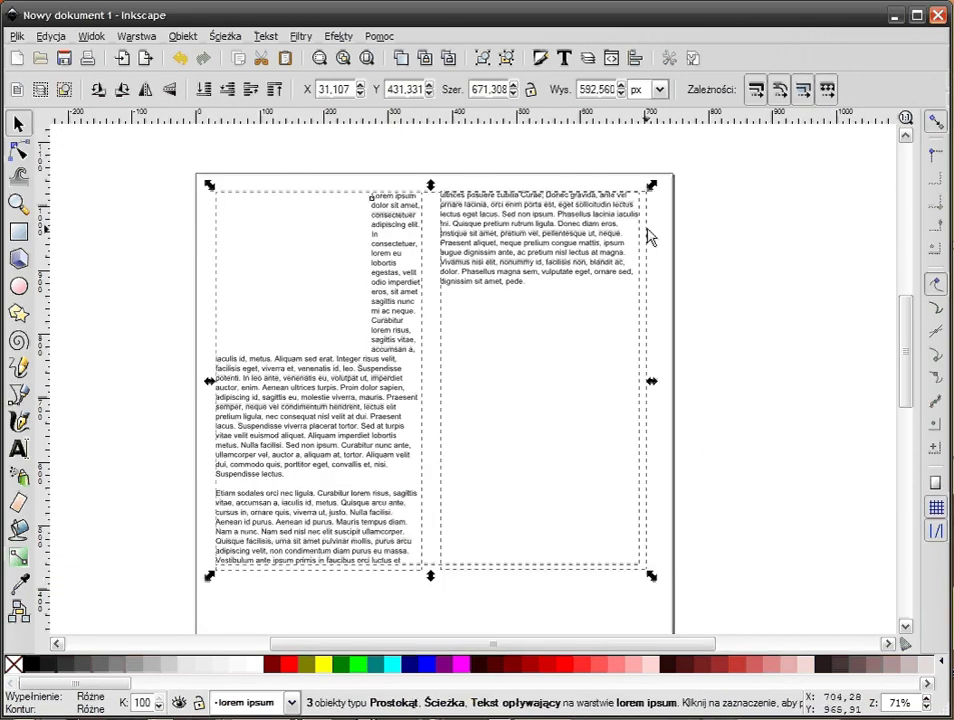
{"action": "left_click", "coordinate": [676, 295]}
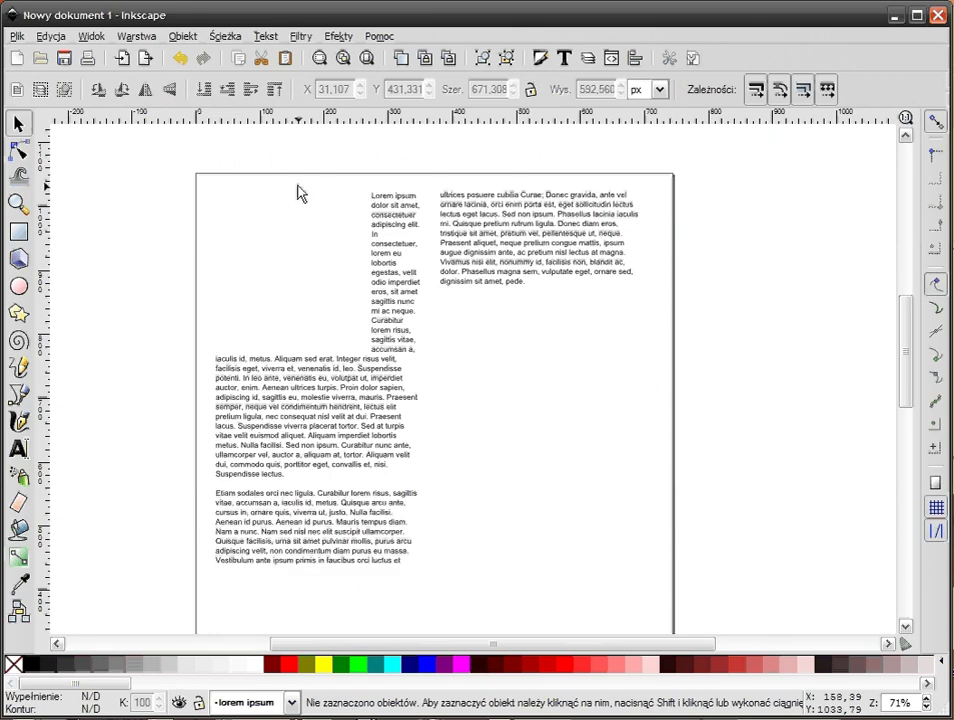
{"action": "left_click", "coordinate": [350, 405]}
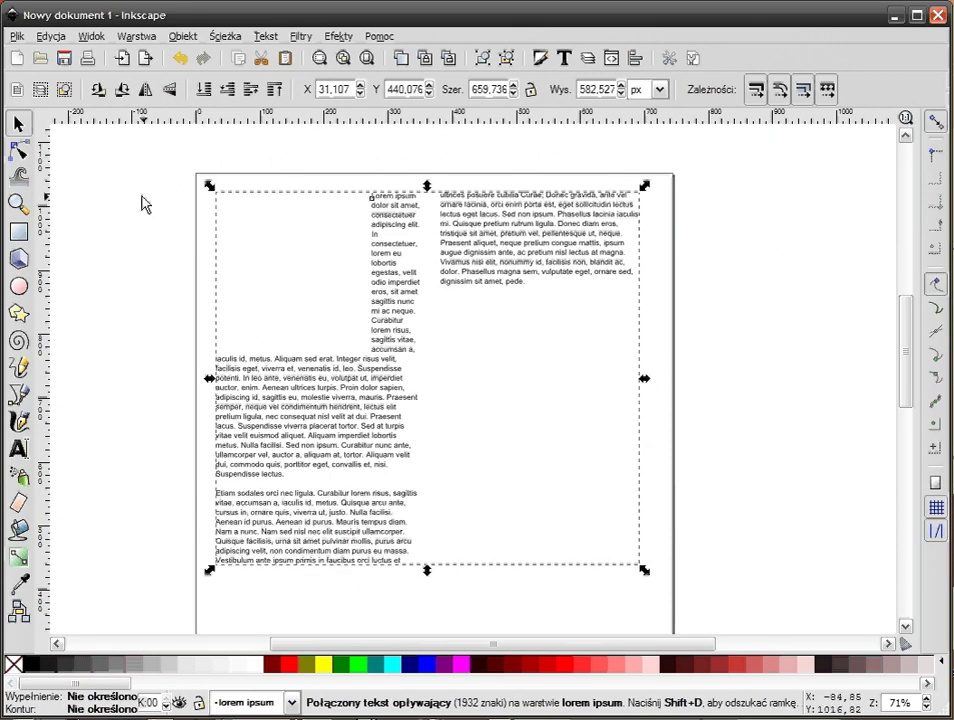
- Justify the flowed text, then select the rectangle, path and flowed text together
{"action": "left_click", "coordinate": [20, 455]}
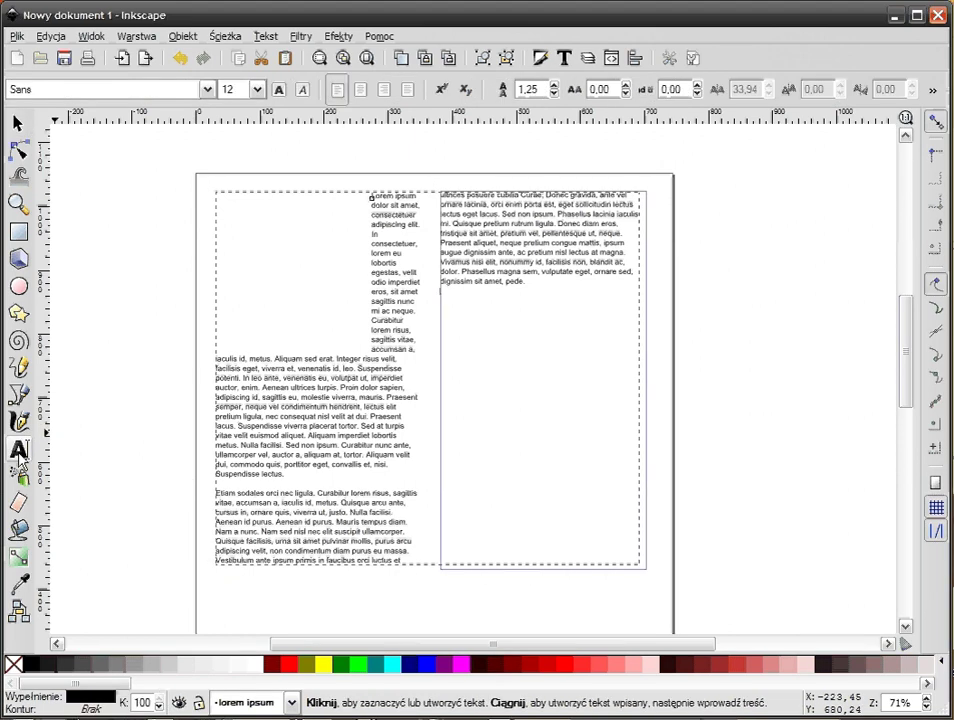
{"action": "left_click", "coordinate": [408, 92]}
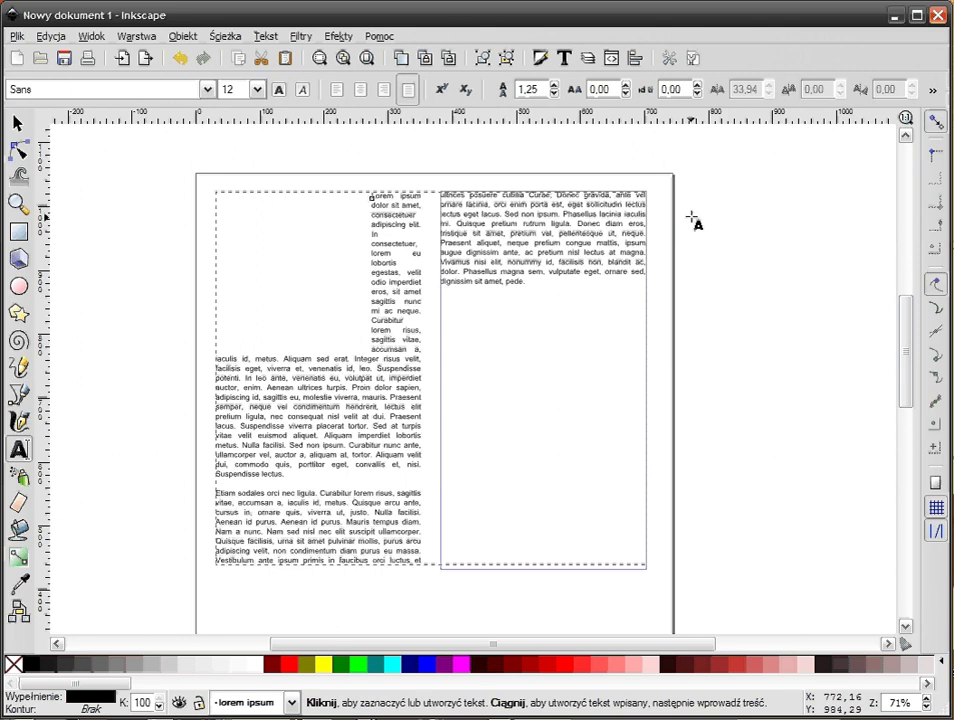
{"action": "left_click", "coordinate": [20, 124]}
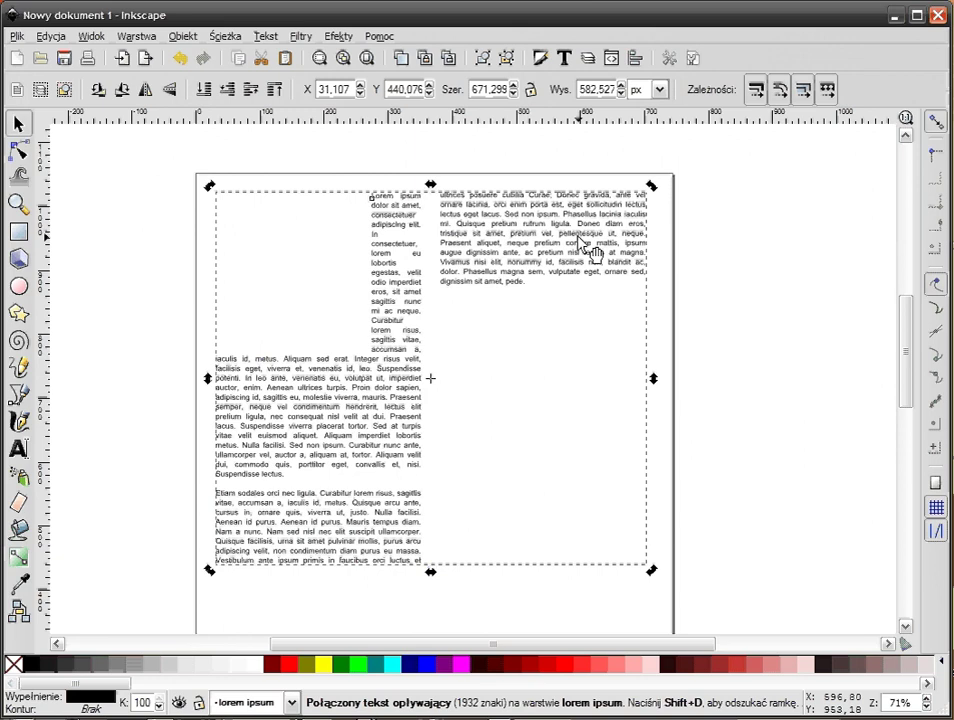
{"action": "left_click", "coordinate": [741, 190]}
{"action": "left_click_drag", "start_coordinate": [792, 153], "coordinate": [133, 633]}
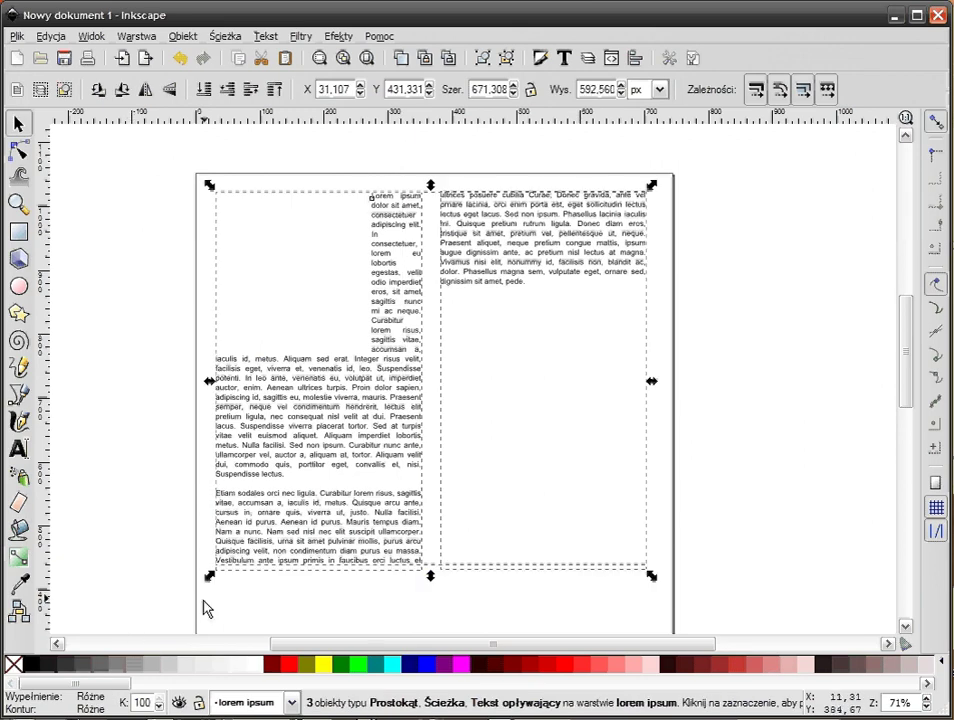
- Delete the selected text and frames, then draw a five-pointed star near the upper left
{"action": "key", "text": "Delete"}
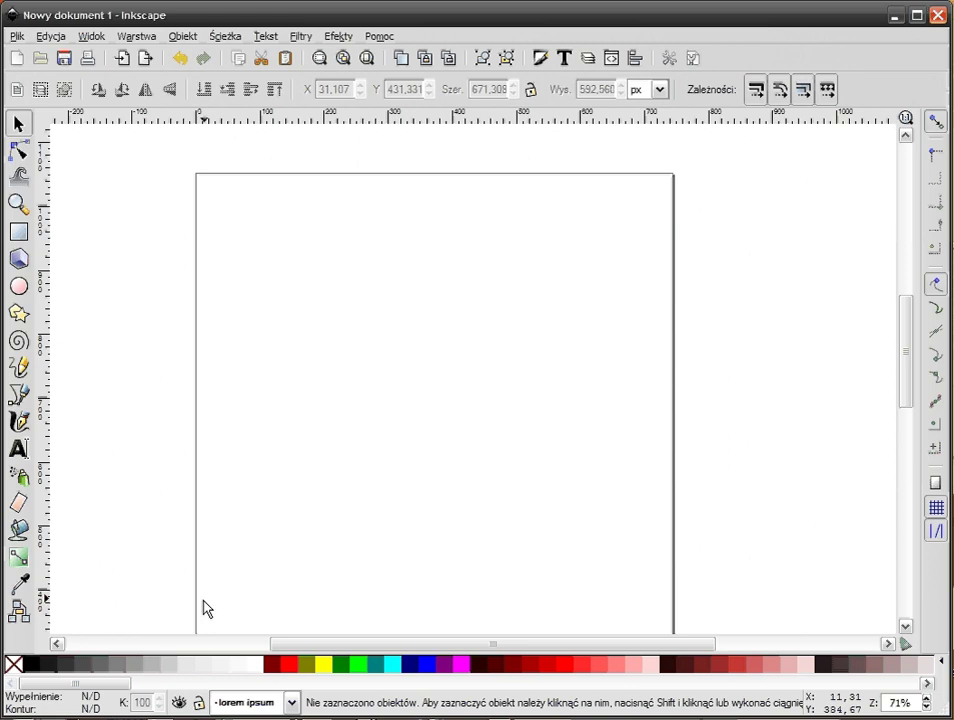
{"action": "left_click", "coordinate": [18, 313]}
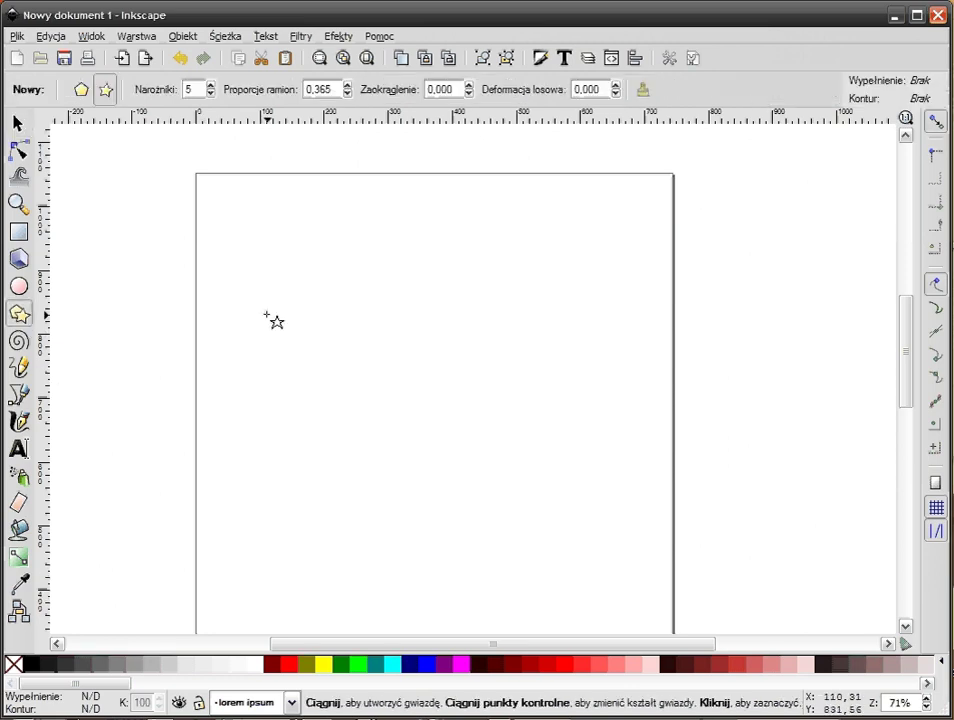
{"action": "left_click_drag", "start_coordinate": [313, 372], "coordinate": [364, 437]}
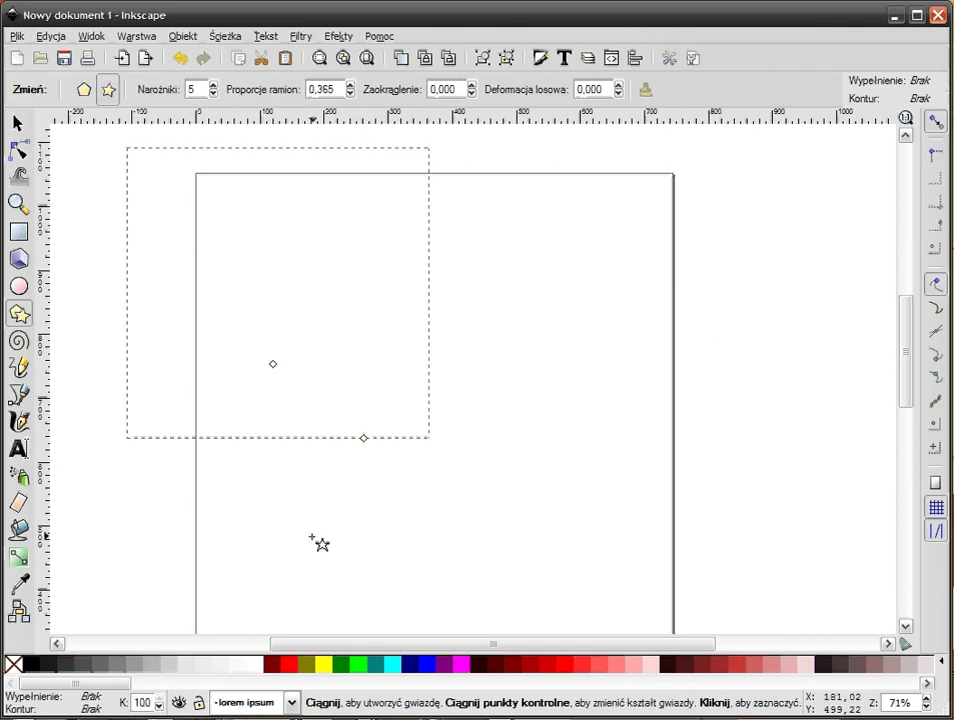
- Give the star a yellow fill and a black outline of width 3
{"action": "left_click", "coordinate": [323, 663]}
{"action": "left_click", "coordinate": [31, 663], "text": "shift"}
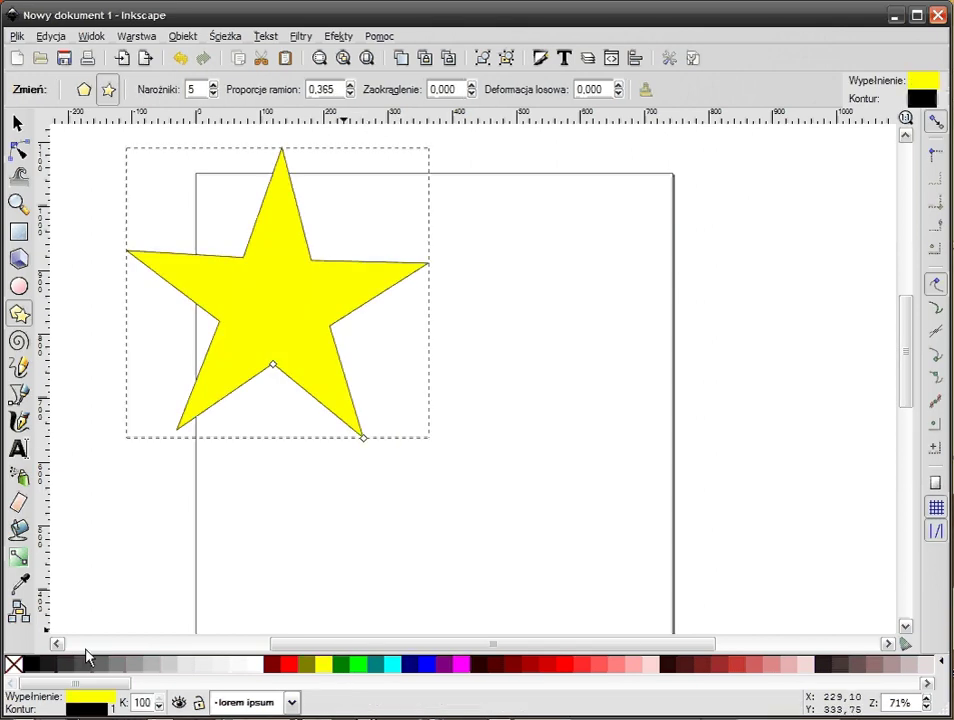
{"action": "left_click", "coordinate": [24, 126]}
{"action": "left_click", "coordinate": [421, 435]}
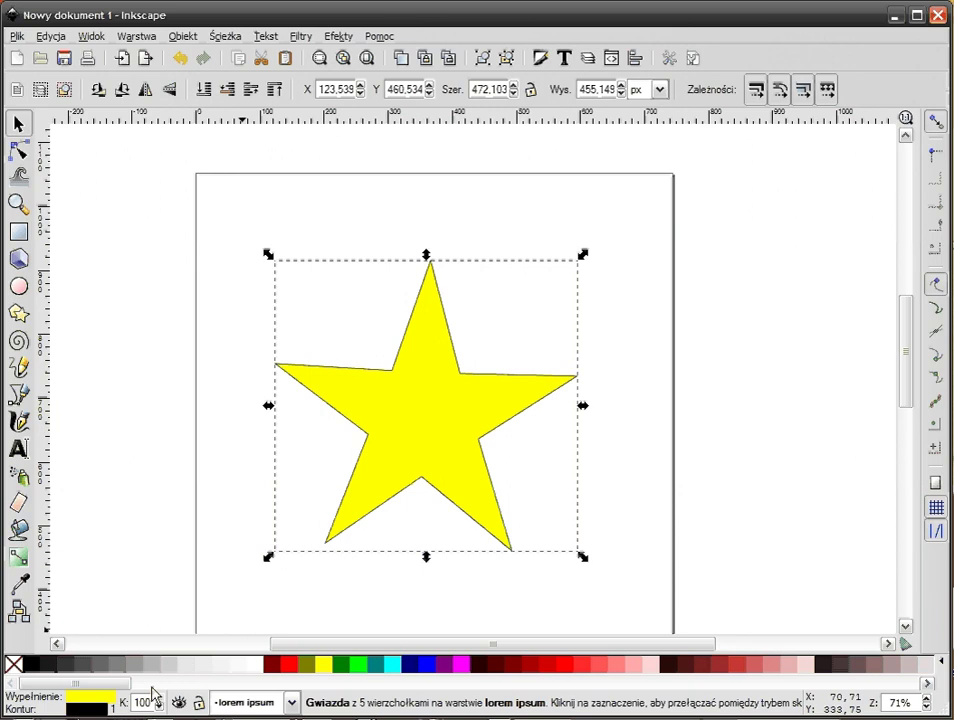
{"action": "right_click", "coordinate": [111, 710]}
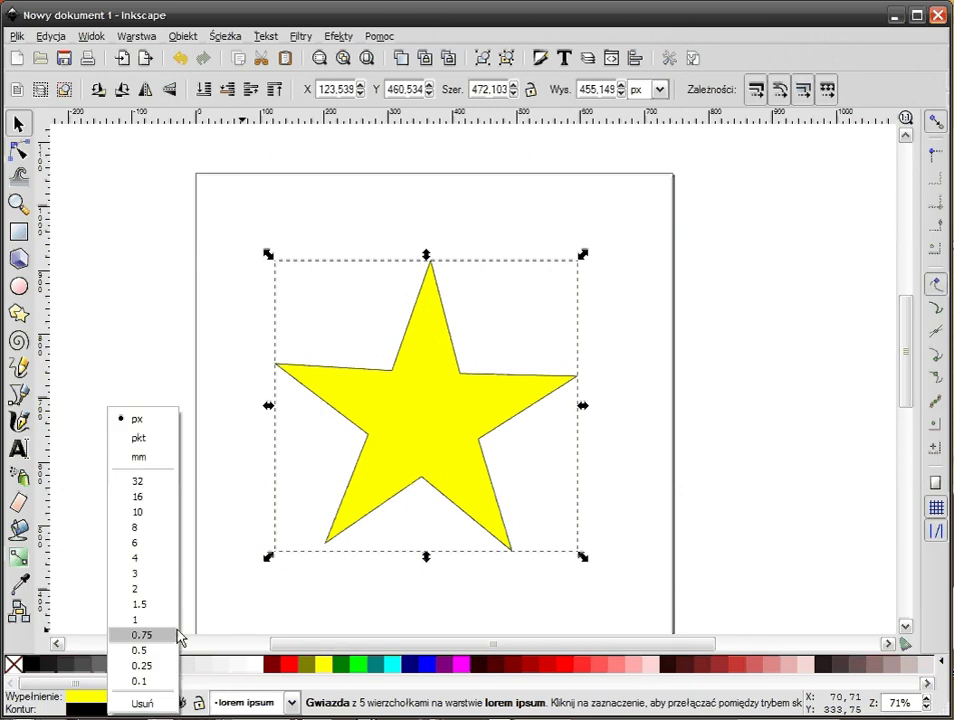
{"action": "left_click", "coordinate": [135, 573]}
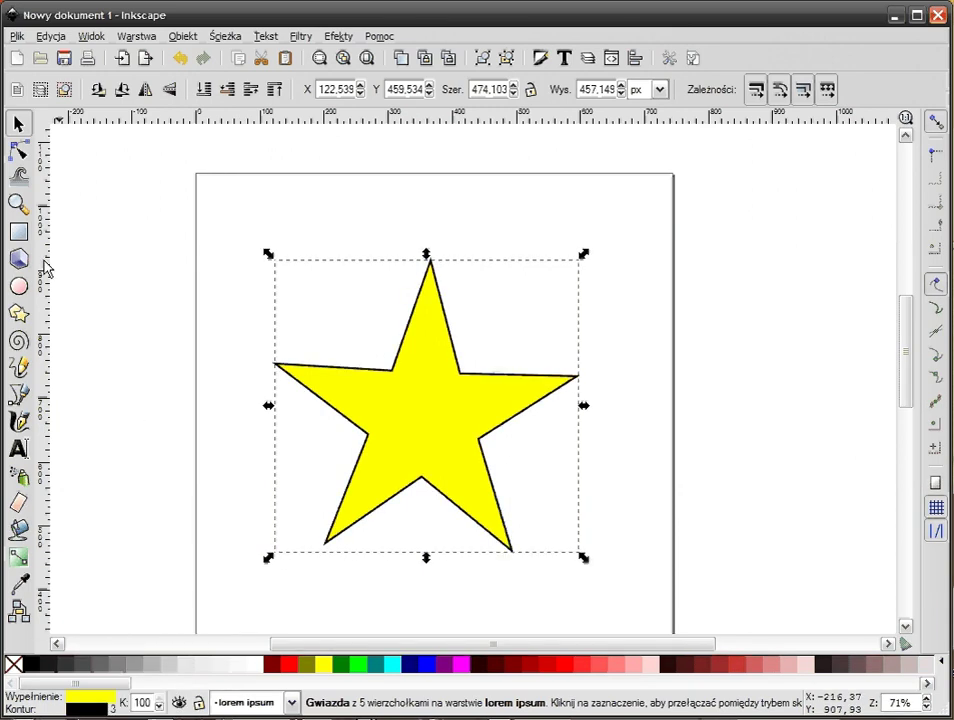
{"action": "left_click", "coordinate": [192, 186]}
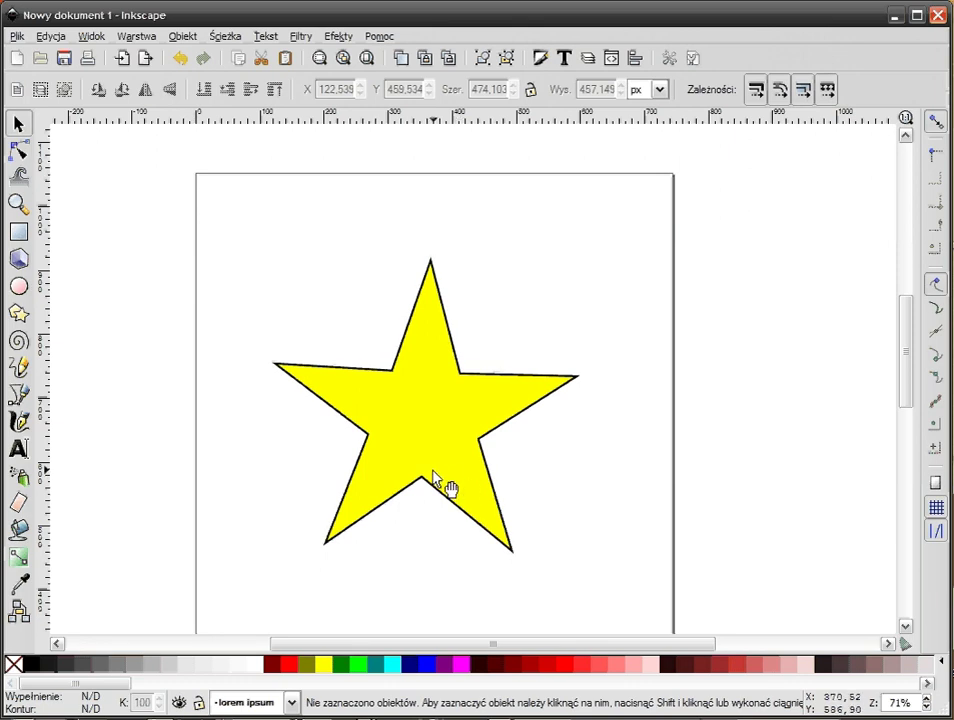
- Rotate the star slightly, shrink it to about 340 px wide, and move it up-left
{"action": "left_click", "coordinate": [415, 362]}
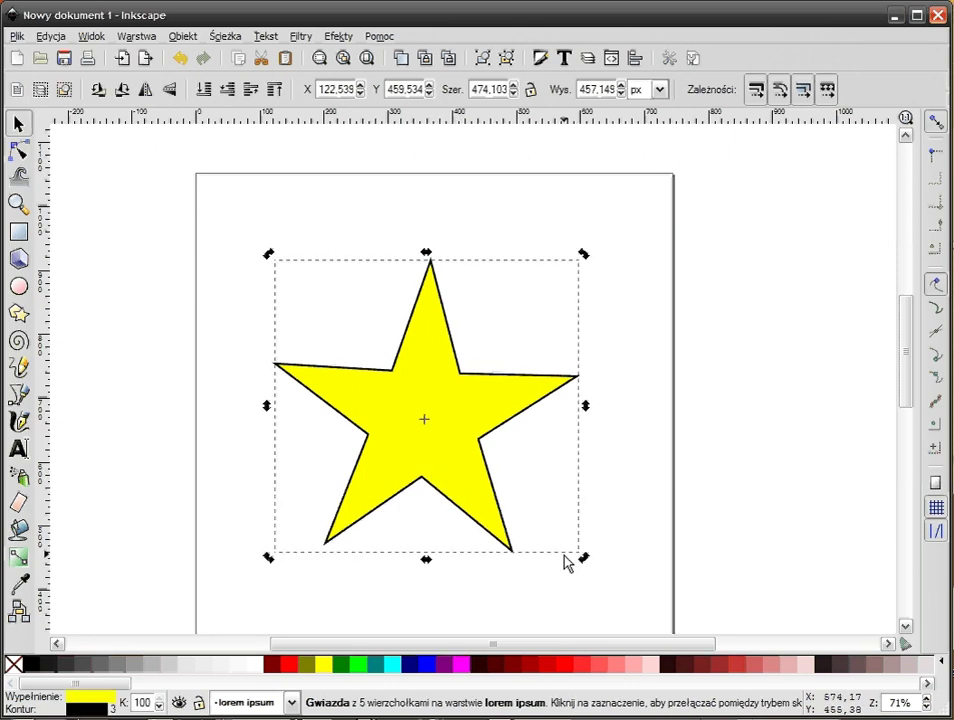
{"action": "left_click_drag", "start_coordinate": [581, 557], "coordinate": [543, 530]}
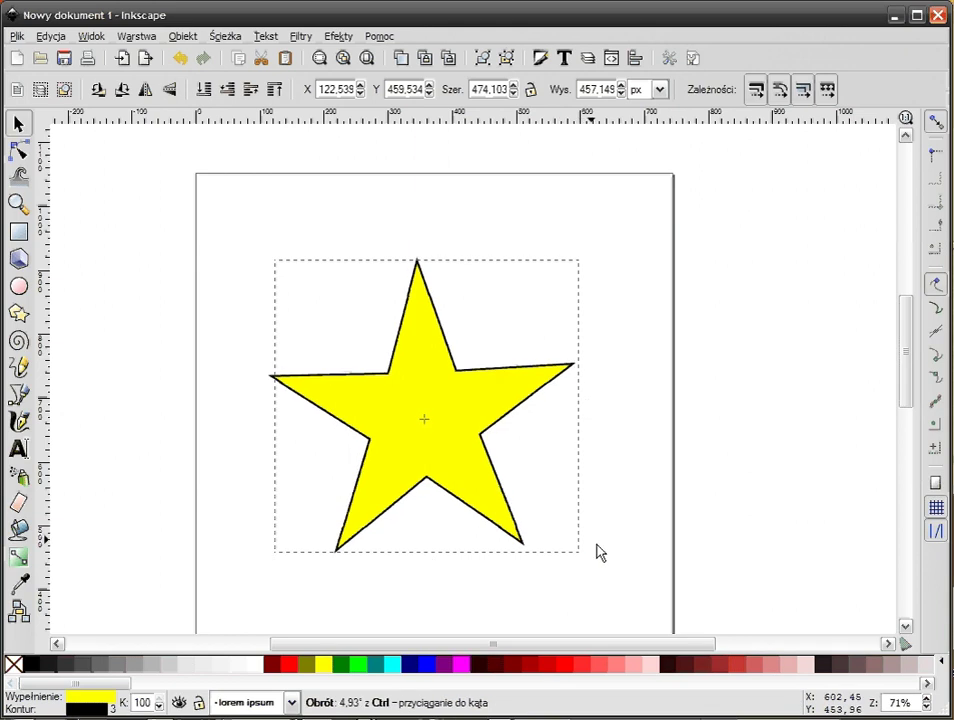
{"action": "left_click", "coordinate": [518, 532]}
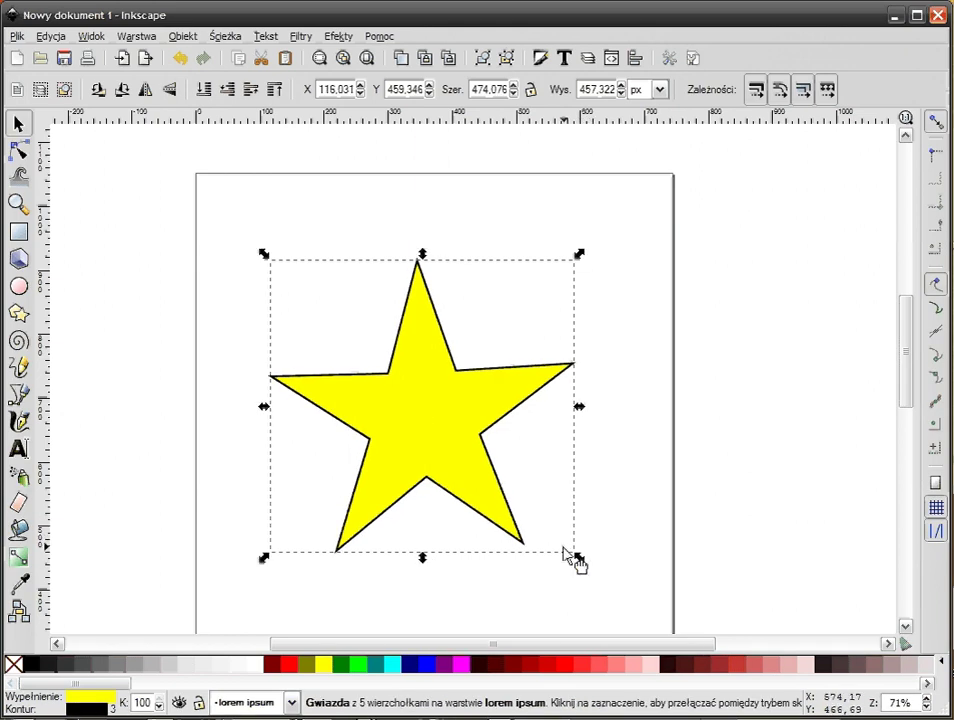
{"action": "left_click_drag", "start_coordinate": [579, 559], "coordinate": [505, 565]}
{"action": "left_click_drag", "start_coordinate": [404, 395], "coordinate": [370, 366]}
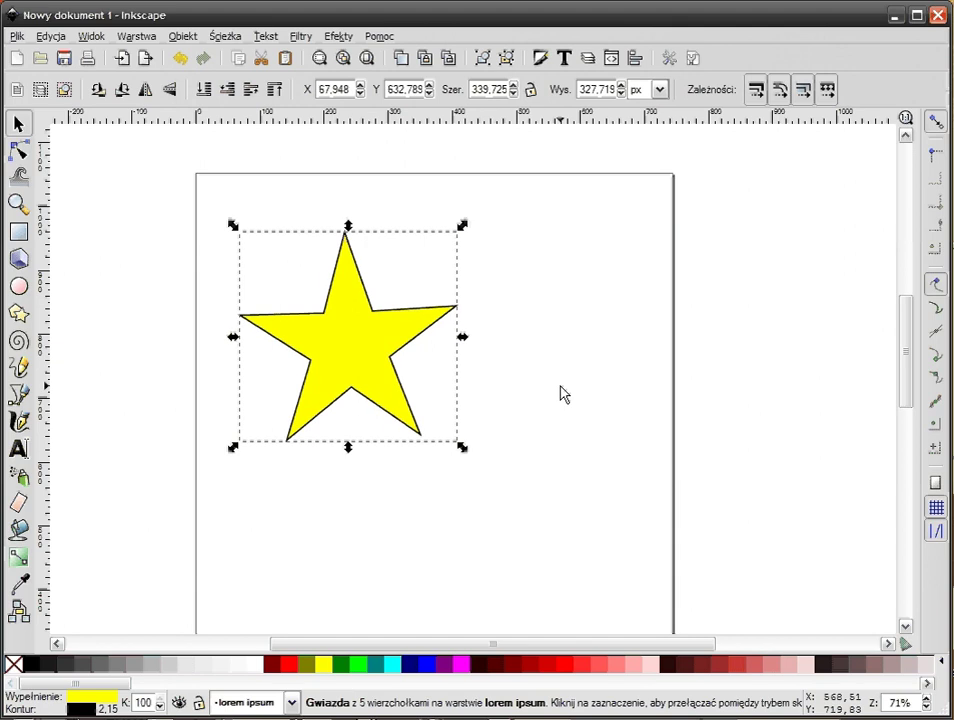
{"action": "left_click", "coordinate": [561, 393]}
{"action": "left_click", "coordinate": [341, 336]}
- Duplicate the star, move the copy to the right, and colour the original red
{"action": "right_click", "coordinate": [341, 336]}
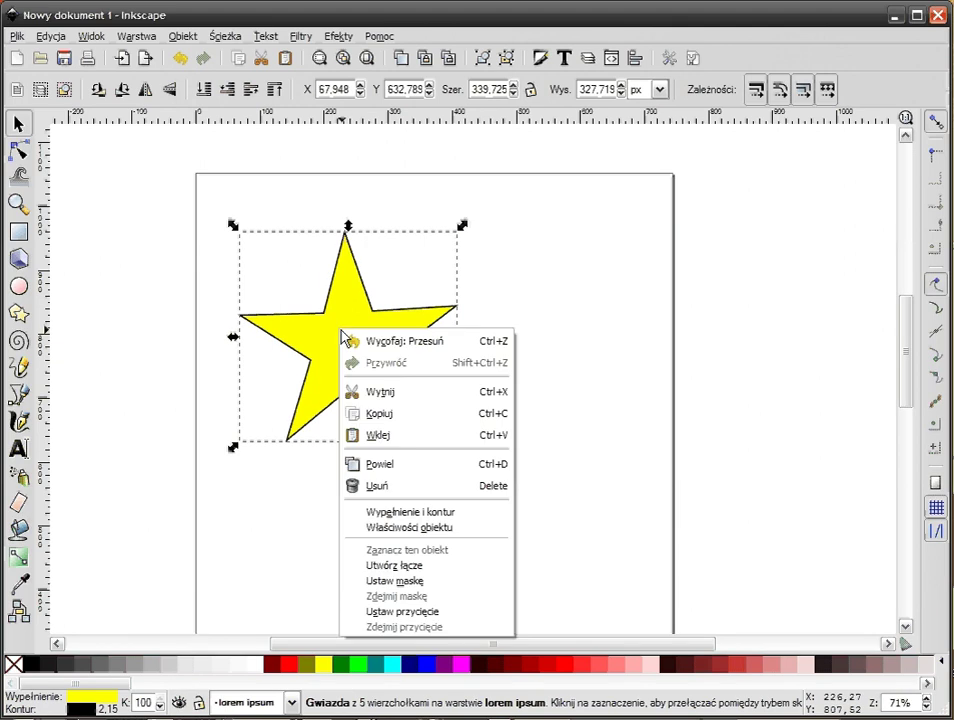
{"action": "left_click", "coordinate": [413, 466]}
{"action": "left_click", "coordinate": [458, 366]}
{"action": "mouse_move", "coordinate": [381, 328]}
{"action": "left_mouse_down"}
{"action": "mouse_move", "coordinate": [605, 375]}
{"action": "mouse_move", "coordinate": [659, 309]}
{"action": "left_mouse_up"}
{"action": "left_click", "coordinate": [366, 390]}
{"action": "left_click", "coordinate": [298, 663]}
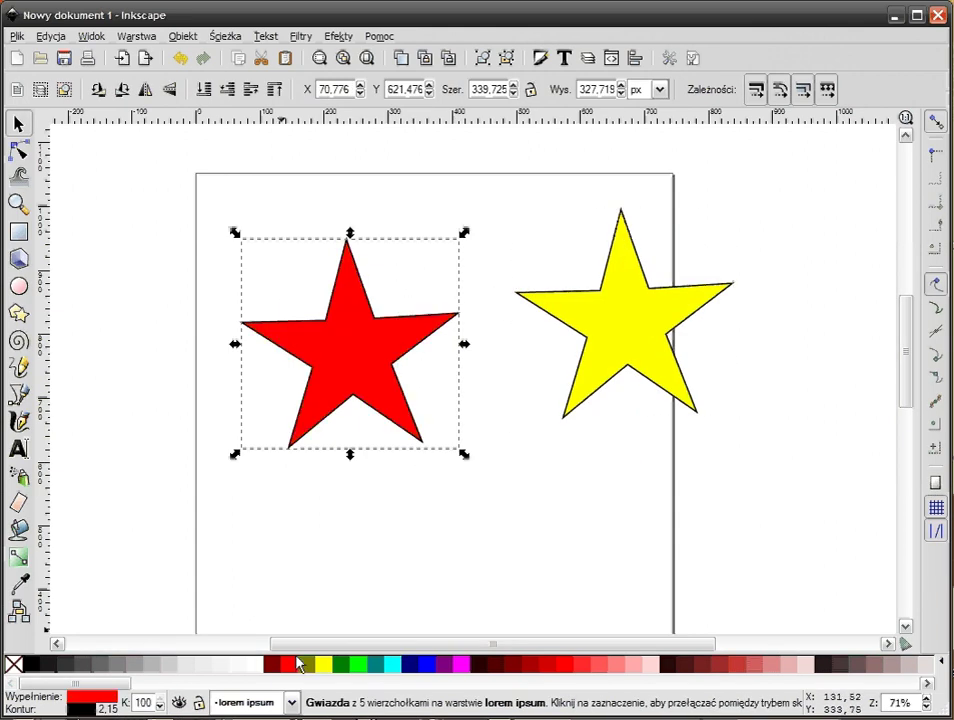
{"action": "left_click", "coordinate": [500, 281]}
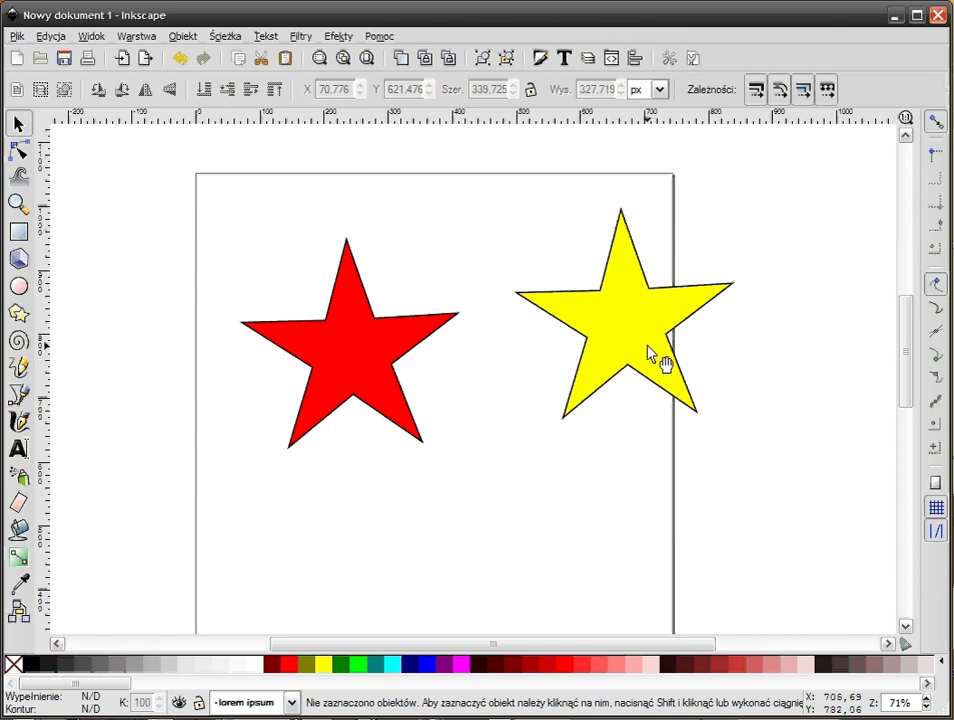
- Turn the red star black and set it slightly offset behind the yellow star
{"action": "left_click_drag", "start_coordinate": [359, 359], "coordinate": [645, 352]}
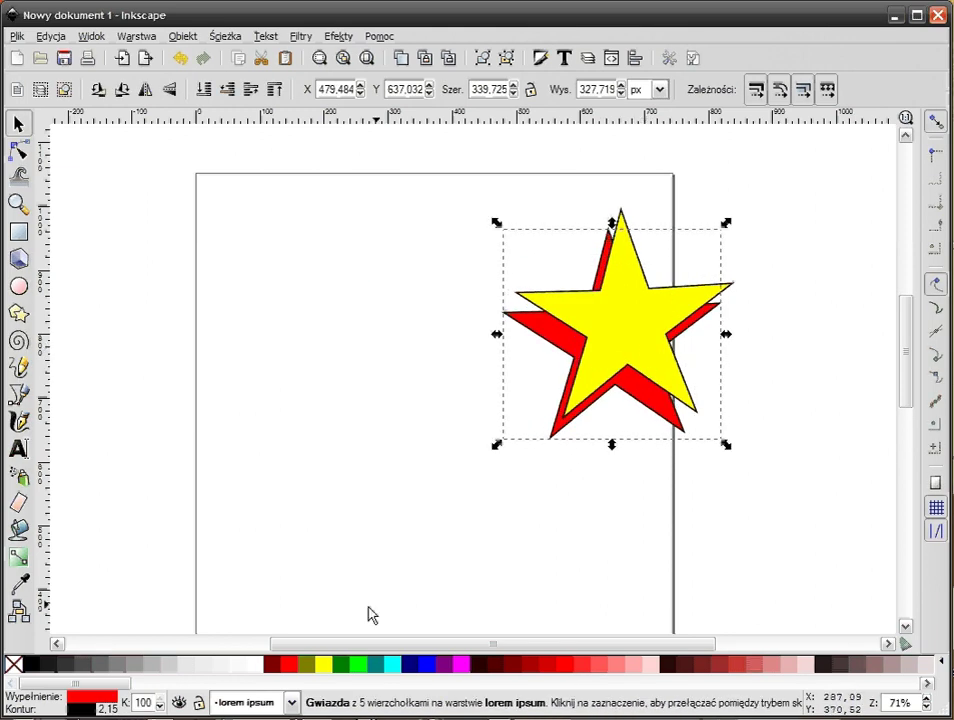
{"action": "left_click", "coordinate": [34, 664]}
{"action": "right_click", "coordinate": [722, 364]}
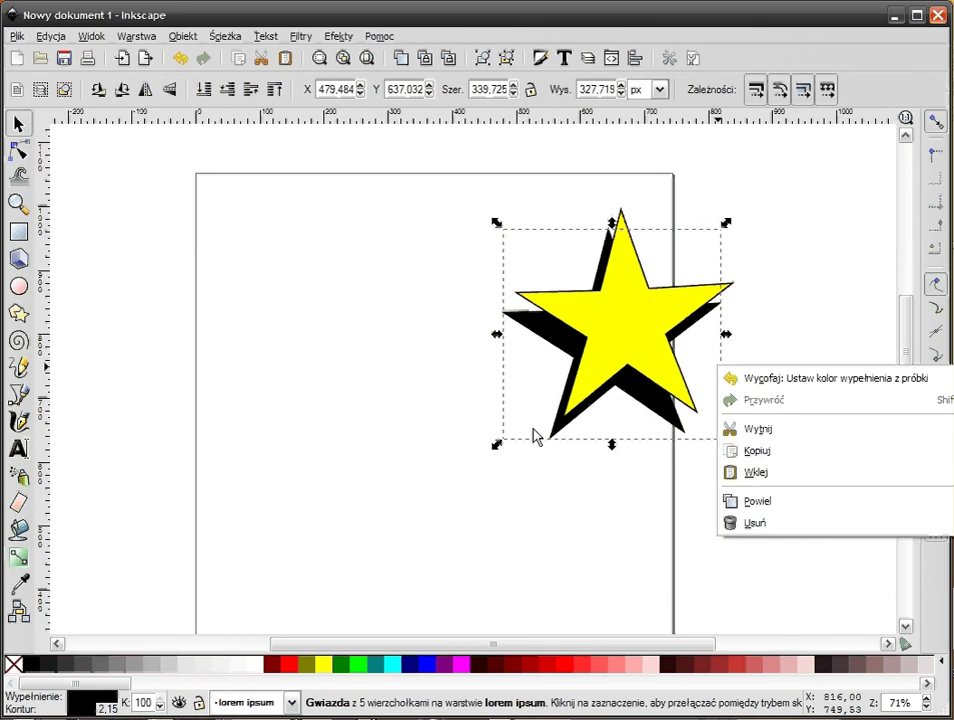
{"action": "left_click", "coordinate": [787, 244]}
{"action": "scroll", "coordinate": [787, 244], "scroll_direction": "right", "scroll_amount": 5}
{"action": "scroll", "coordinate": [700, 270], "scroll_direction": "up", "scroll_amount": 1}
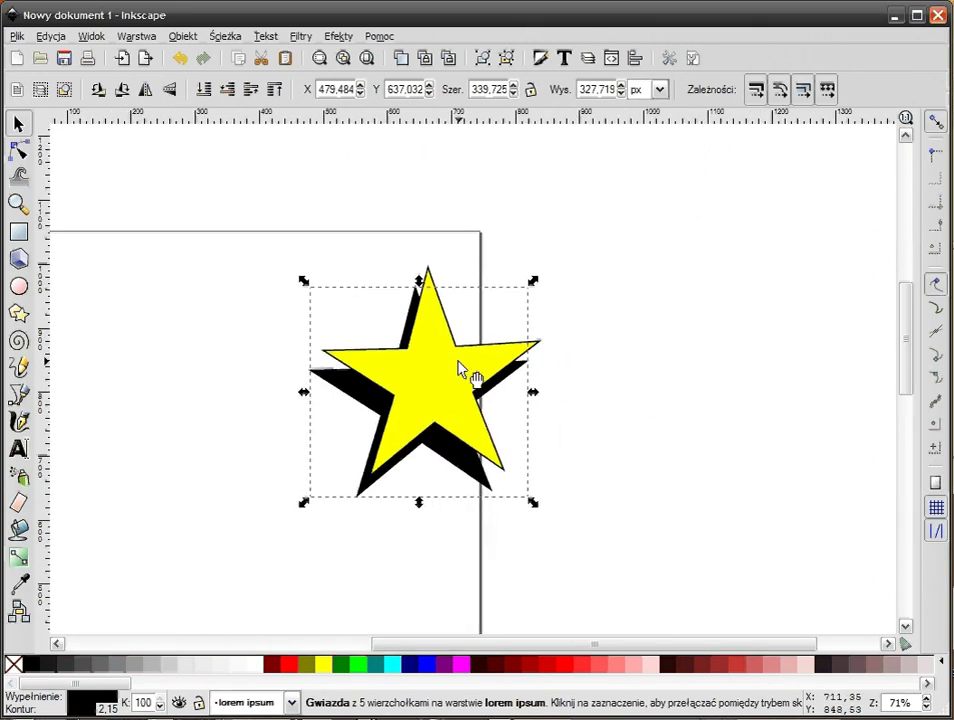
{"action": "left_click_drag", "start_coordinate": [469, 373], "coordinate": [437, 384]}
{"action": "left_click", "coordinate": [504, 376]}
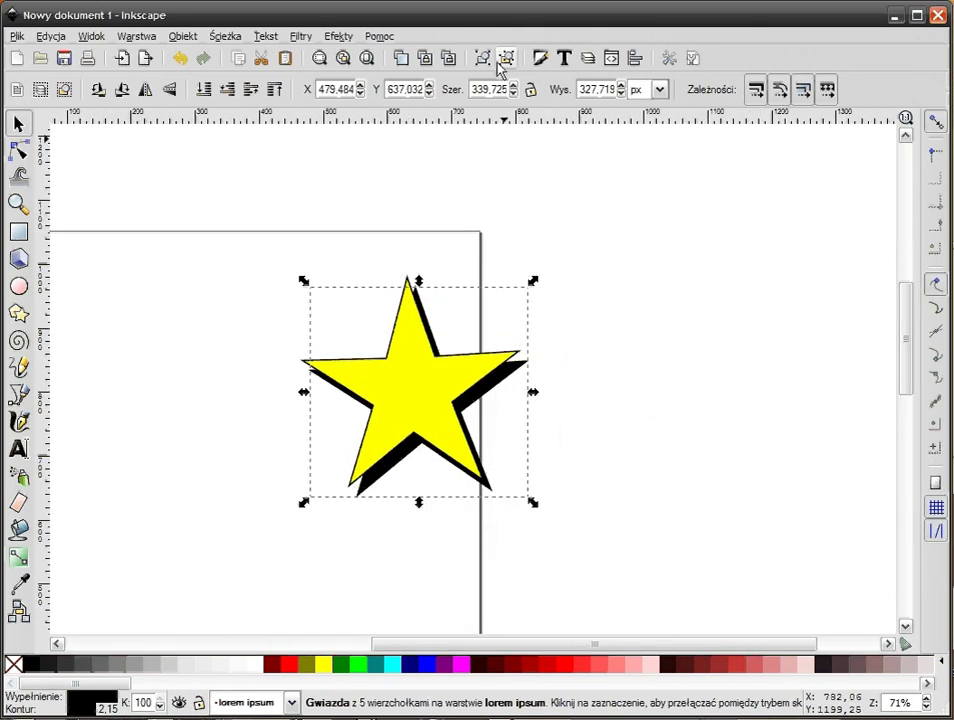
- Blur the shadow star to 5.0 and lower its opacity
{"action": "left_click", "coordinate": [541, 59]}
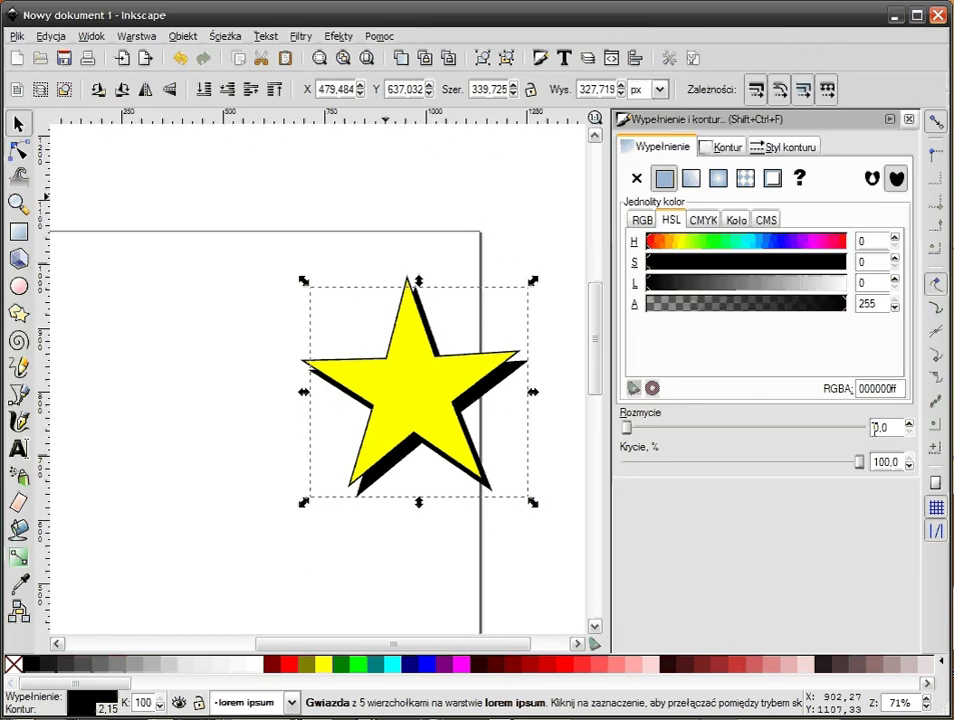
{"action": "left_click", "coordinate": [909, 423]}
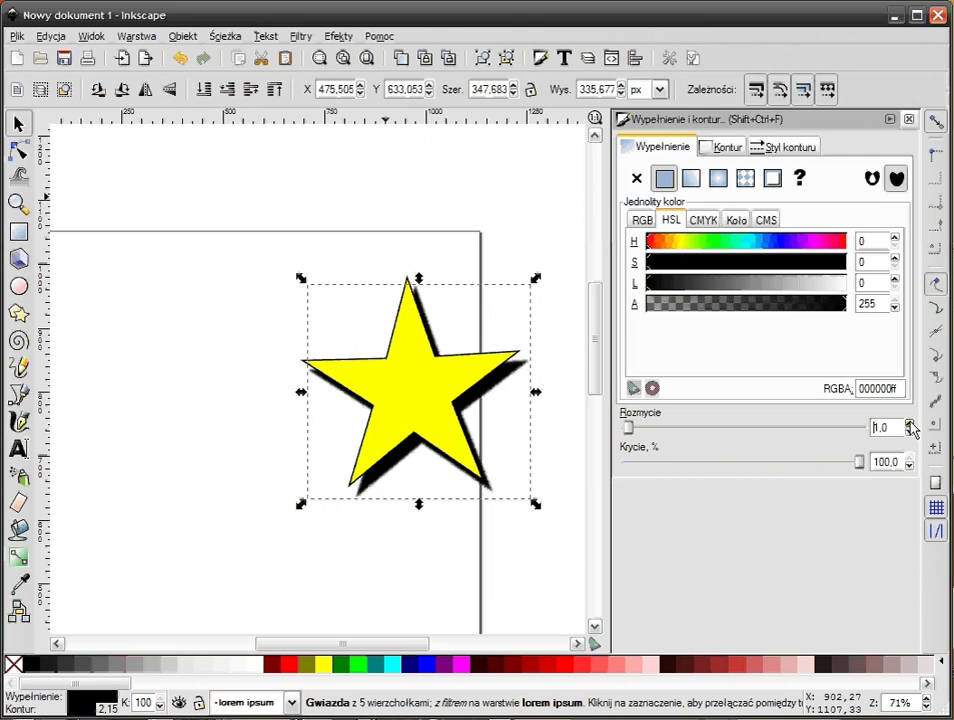
{"action": "left_click", "coordinate": [505, 395]}
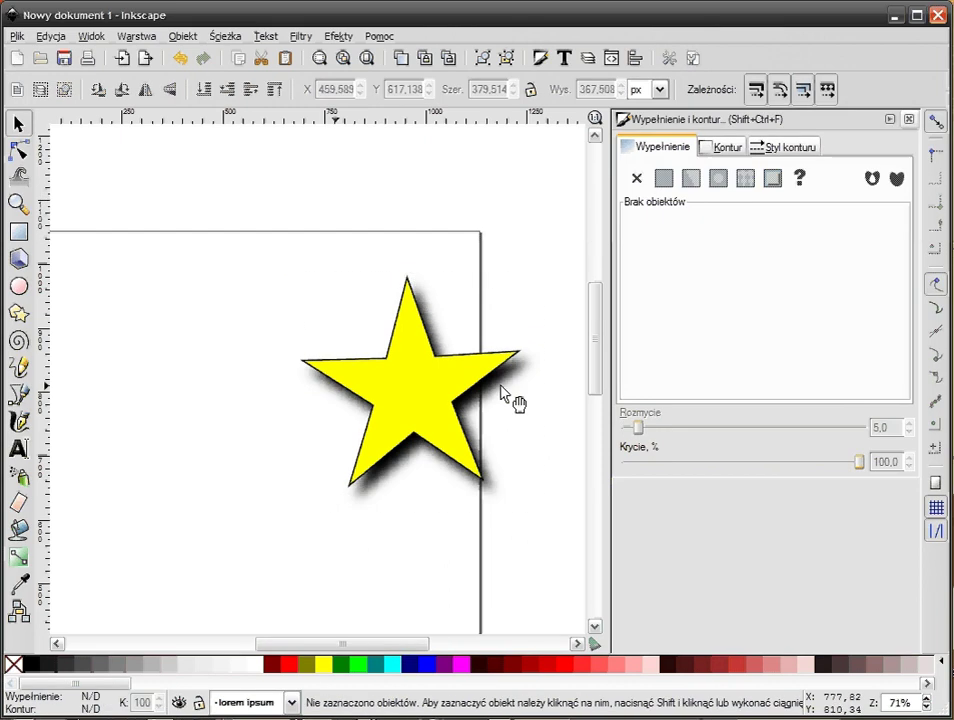
{"action": "left_click_drag", "start_coordinate": [505, 395], "coordinate": [509, 401]}
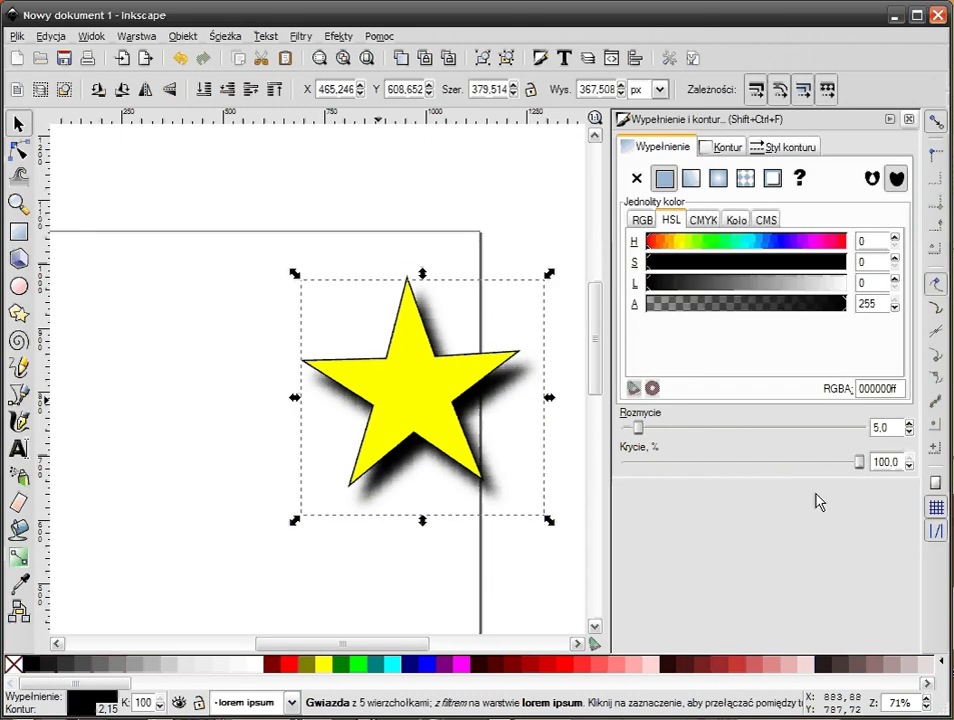
{"action": "left_click_drag", "start_coordinate": [858, 463], "coordinate": [753, 463]}
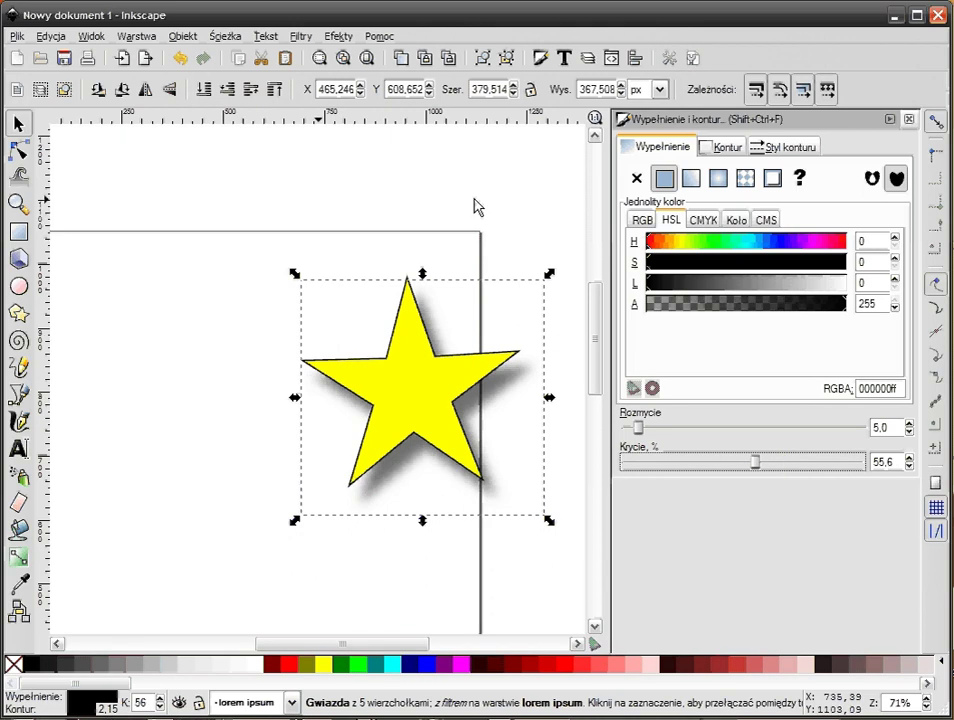
{"action": "left_click_drag", "start_coordinate": [475, 206], "coordinate": [411, 190]}
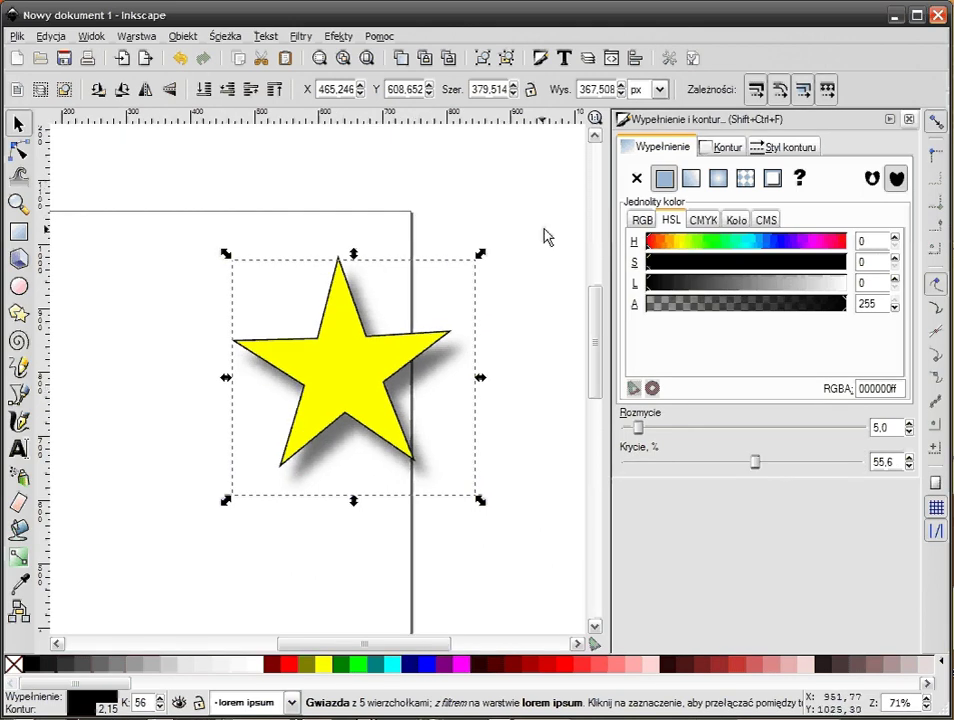
- Move both stars to the left and recentre the page in the view
{"action": "left_click_drag", "start_coordinate": [517, 192], "coordinate": [192, 549]}
{"action": "left_click_drag", "start_coordinate": [328, 374], "coordinate": [232, 378]}
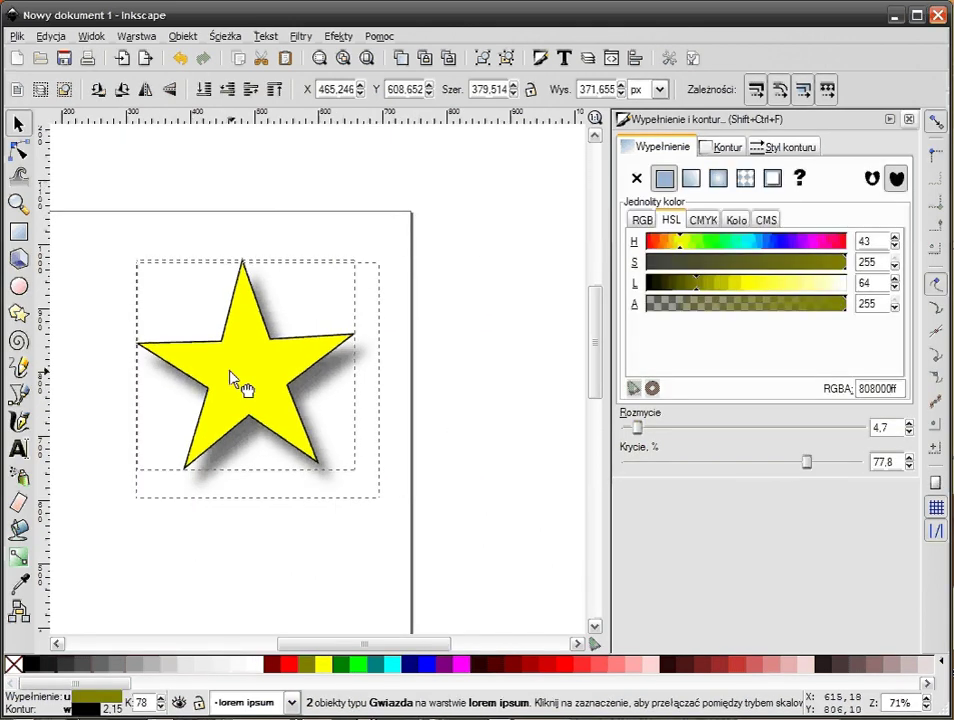
{"action": "left_click", "coordinate": [428, 341]}
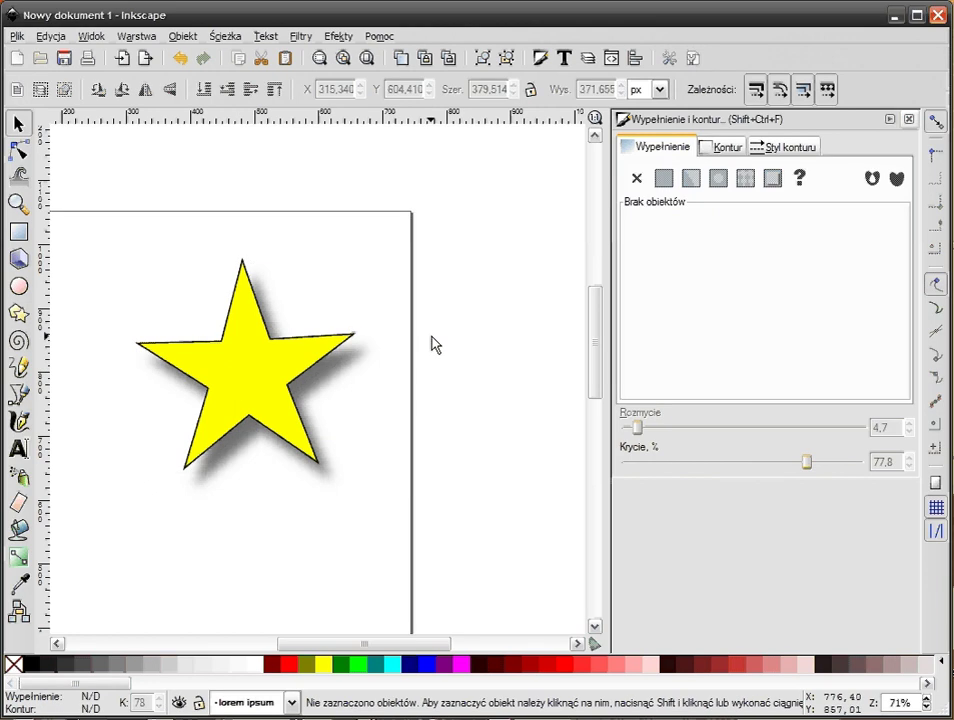
{"action": "left_click_drag", "start_coordinate": [373, 377], "coordinate": [537, 324]}
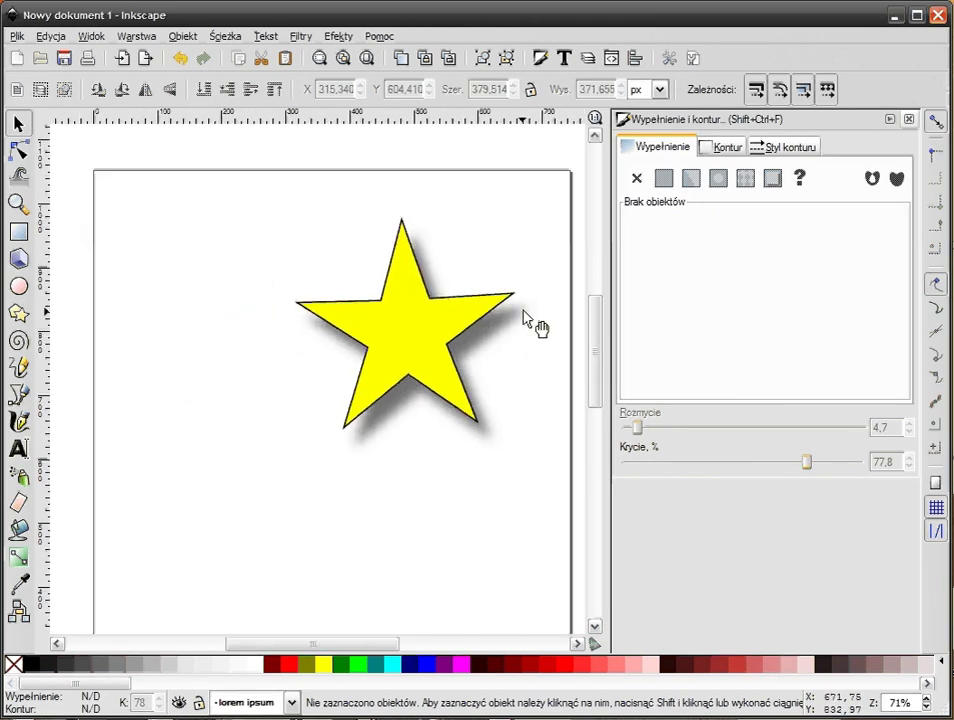
- Delete the blurred shadow star and then the yellow star
{"action": "left_click_drag", "start_coordinate": [262, 147], "coordinate": [398, 351]}
{"action": "left_click", "coordinate": [505, 334]}
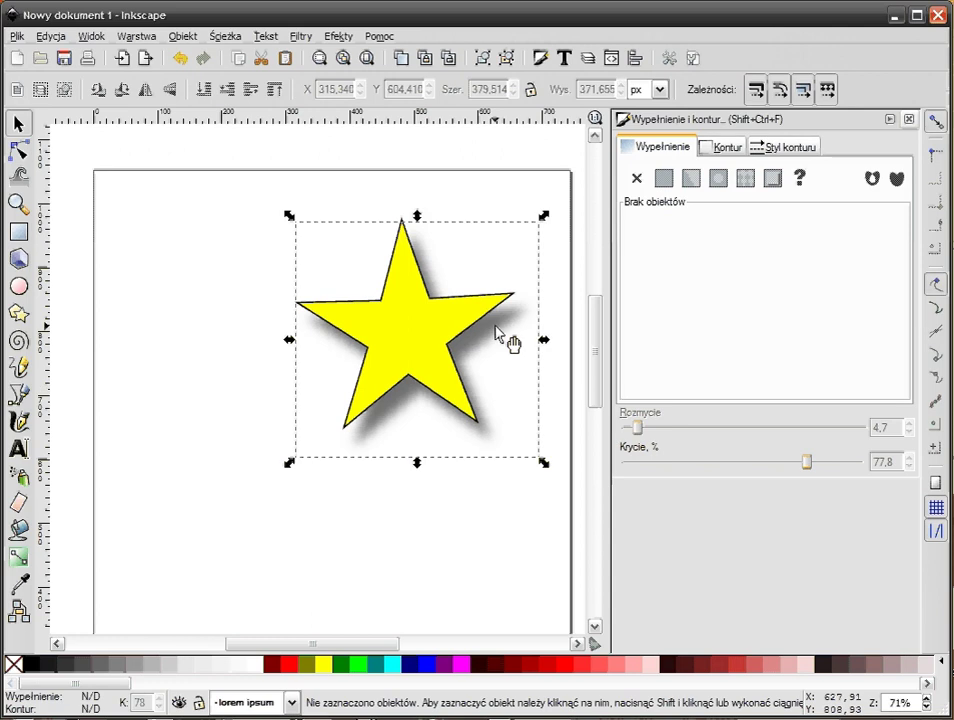
{"action": "key", "text": "Delete"}
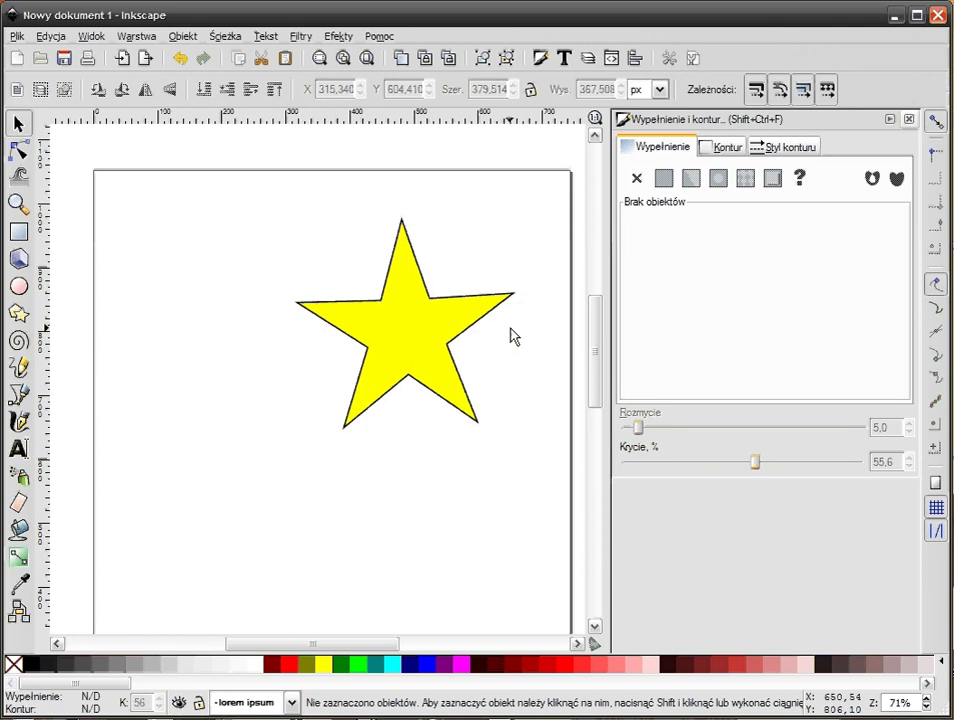
{"action": "left_click", "coordinate": [421, 357]}
{"action": "key", "text": "Delete"}
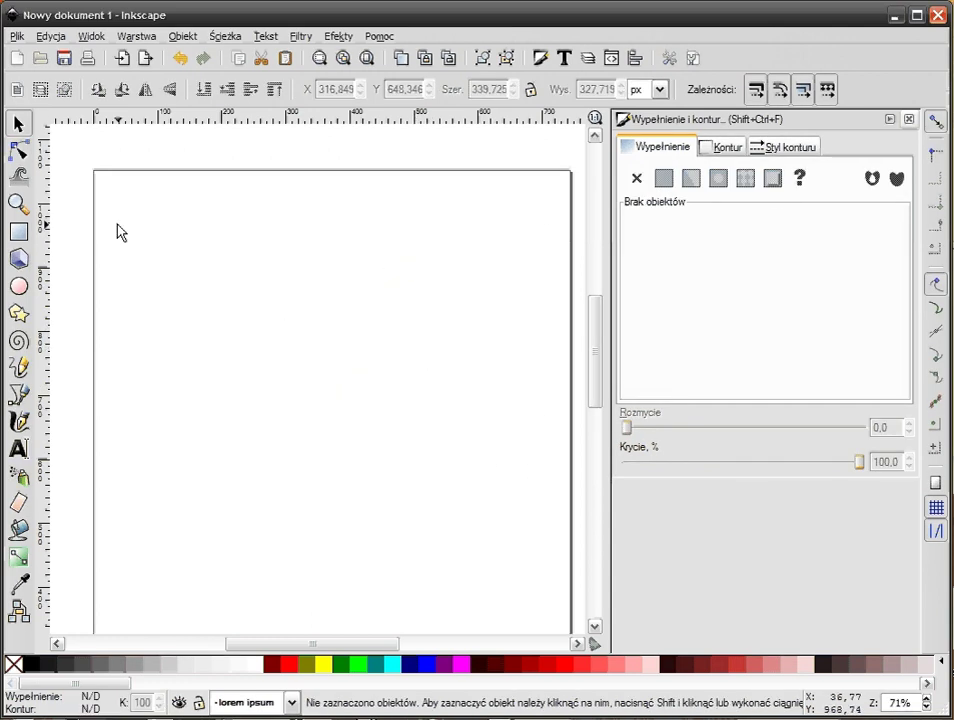
- Draw a rectangle at the page's top-left and scale it to about 127 × 51 px
{"action": "left_click", "coordinate": [18, 231]}
{"action": "mouse_move", "coordinate": [103, 193]}
{"action": "left_mouse_down"}
{"action": "mouse_move", "coordinate": [197, 226]}
{"action": "mouse_move", "coordinate": [187, 229]}
{"action": "left_mouse_up"}
{"action": "left_click", "coordinate": [14, 124]}
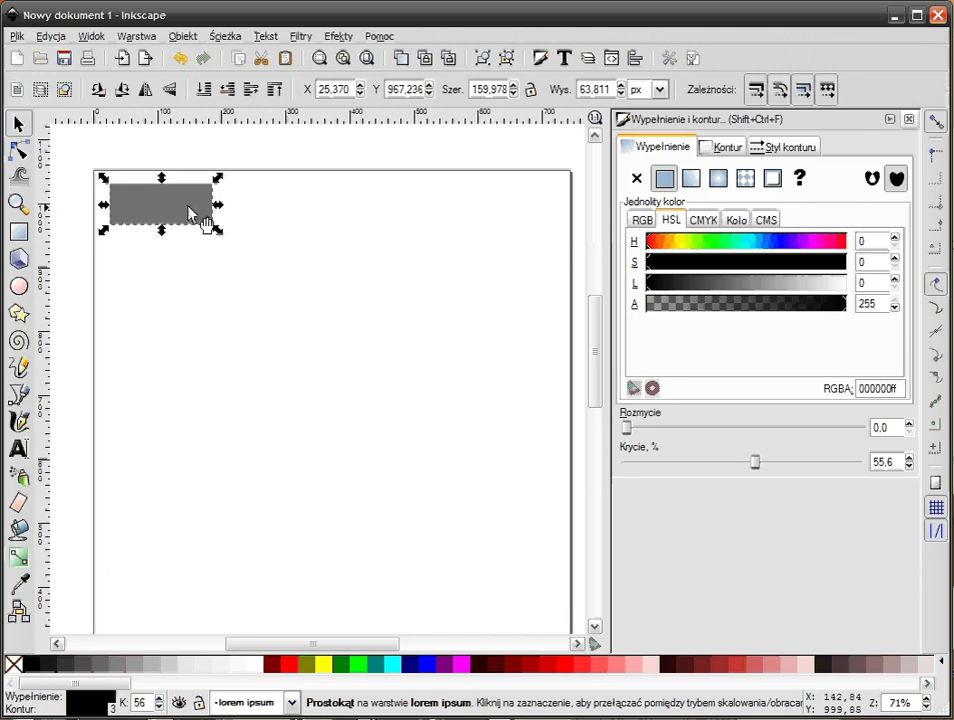
{"action": "left_click_drag", "start_coordinate": [218, 231], "coordinate": [201, 235]}
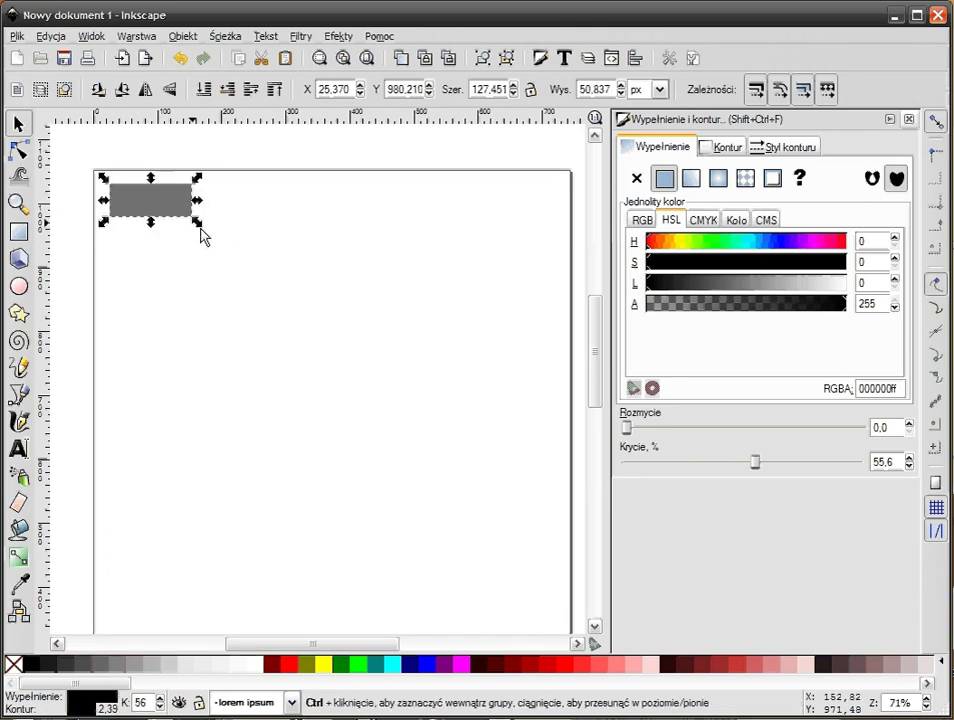
{"action": "left_click_drag", "start_coordinate": [262, 219], "coordinate": [298, 230]}
{"action": "left_click_drag", "start_coordinate": [355, 215], "coordinate": [306, 221]}
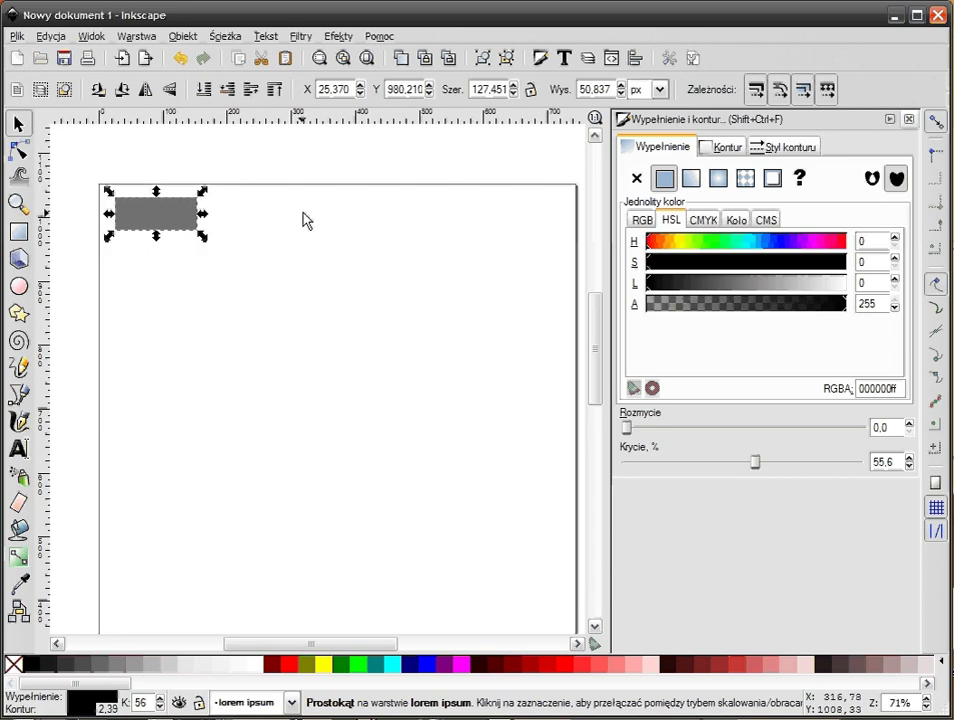
{"action": "left_click", "coordinate": [305, 221]}
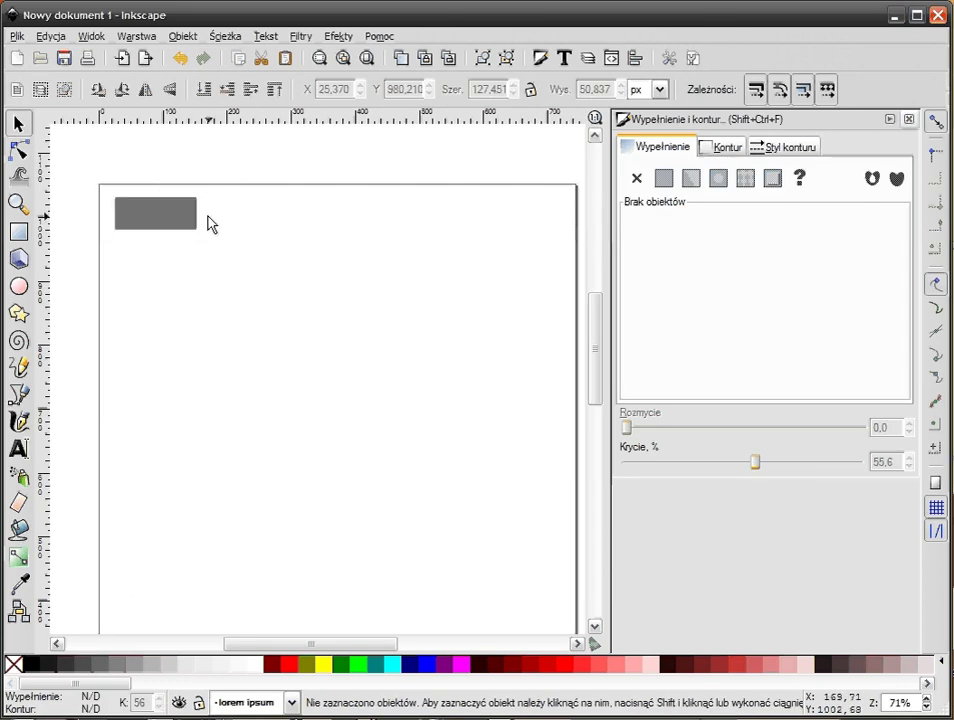
{"action": "left_click", "coordinate": [166, 221]}
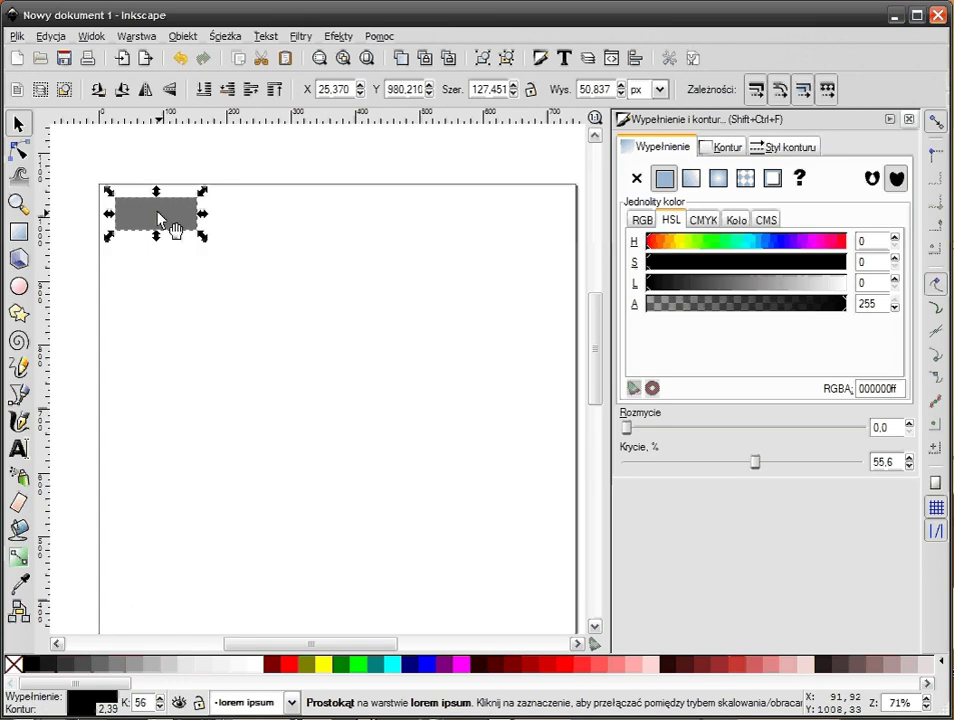
{"action": "left_click", "coordinate": [54, 37]}
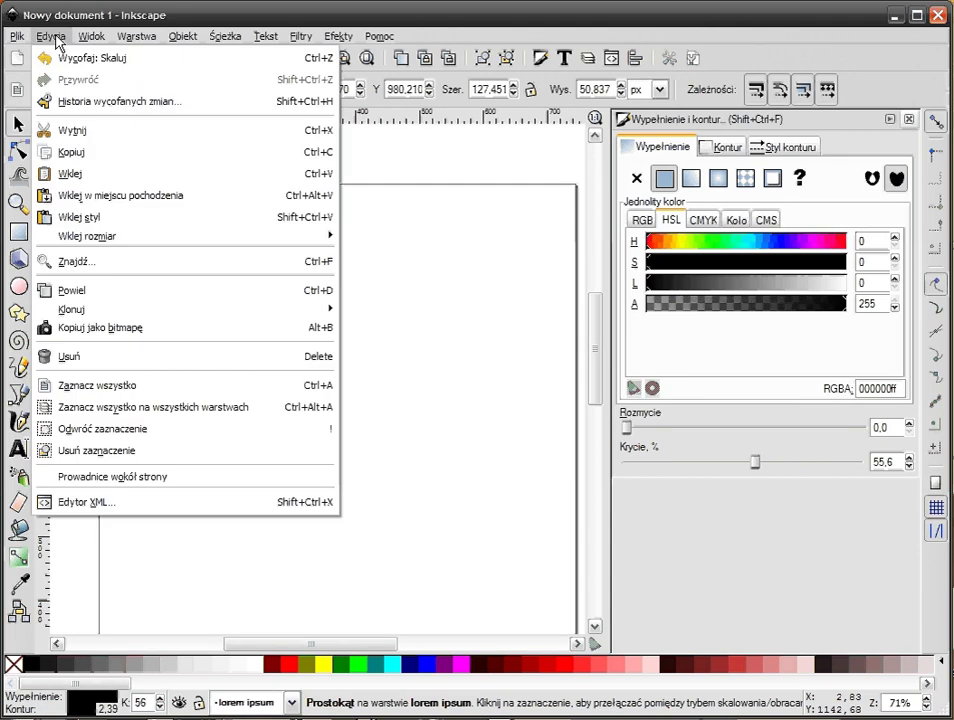
{"action": "mouse_move", "coordinate": [180, 309]}
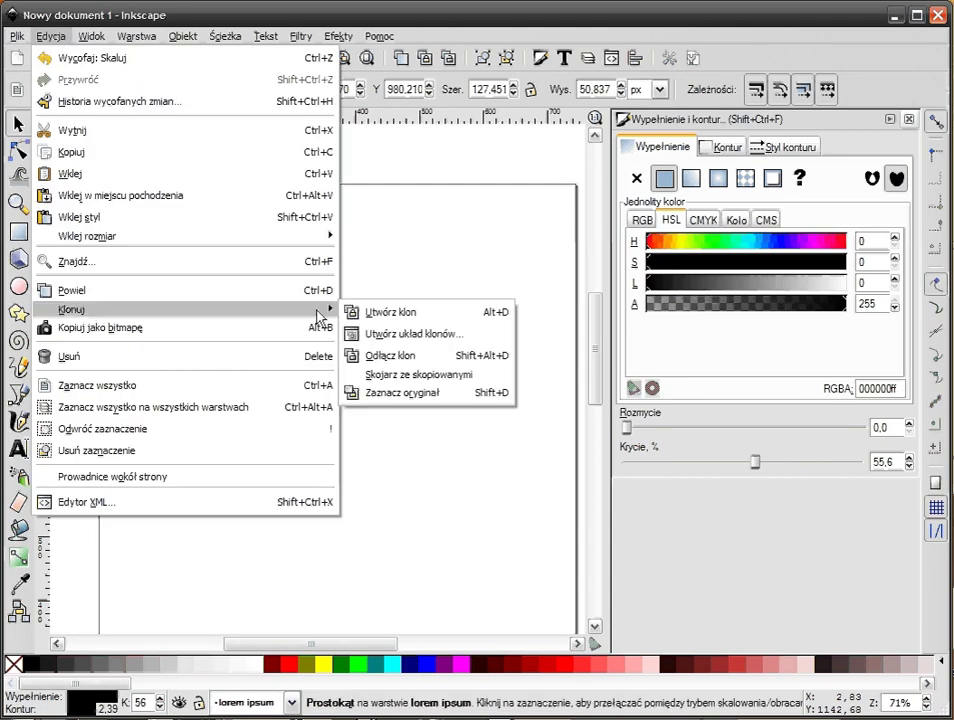
- Clone the rectangle twice (Create Clone, then Alt+D), spacing clones rightward, and select all three
{"action": "left_click", "coordinate": [404, 313]}
{"action": "left_click_drag", "start_coordinate": [154, 212], "coordinate": [256, 211]}
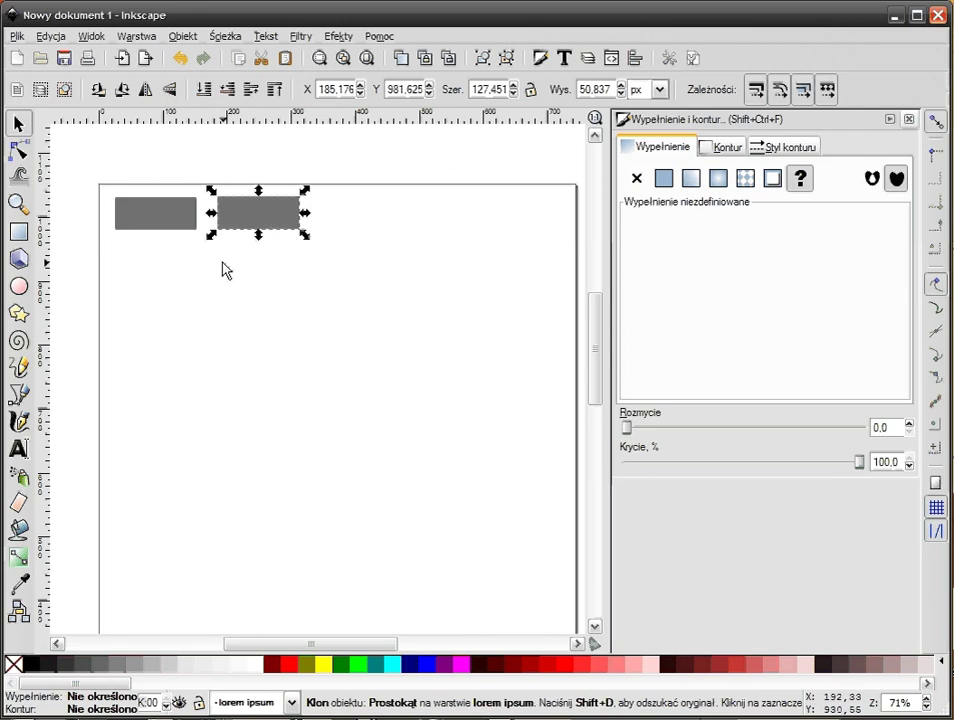
{"action": "left_click", "coordinate": [180, 216]}
{"action": "key", "text": "alt+d"}
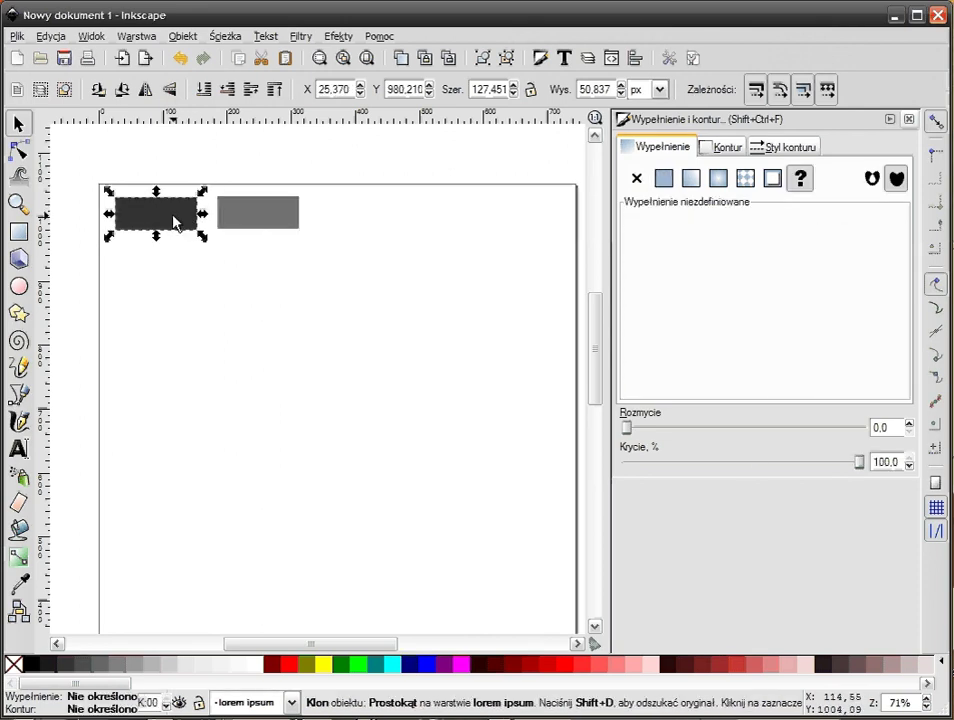
{"action": "mouse_move", "coordinate": [180, 216]}
{"action": "left_mouse_down"}
{"action": "mouse_move", "coordinate": [411, 234]}
{"action": "mouse_move", "coordinate": [386, 226]}
{"action": "left_mouse_up"}
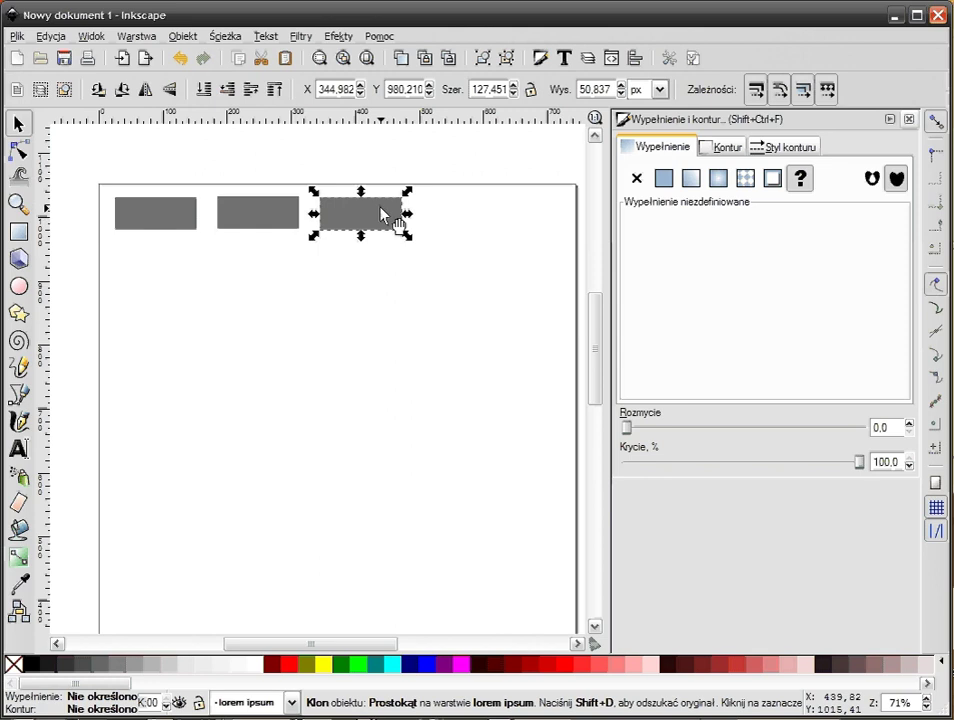
{"action": "mouse_move", "coordinate": [72, 152]}
{"action": "left_mouse_down"}
{"action": "mouse_move", "coordinate": [156, 212]}
{"action": "mouse_move", "coordinate": [410, 250]}
{"action": "left_mouse_up"}
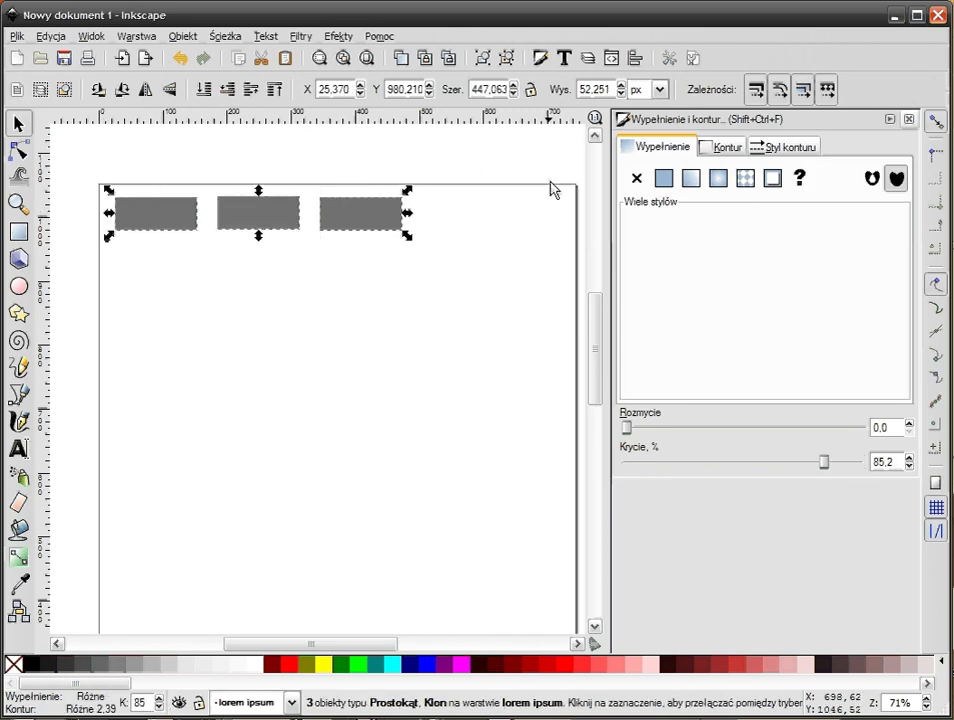
- Centre the three rectangles horizontally relative to the first selected, then reselect the original
{"action": "key", "text": "ctrl+shift+a"}
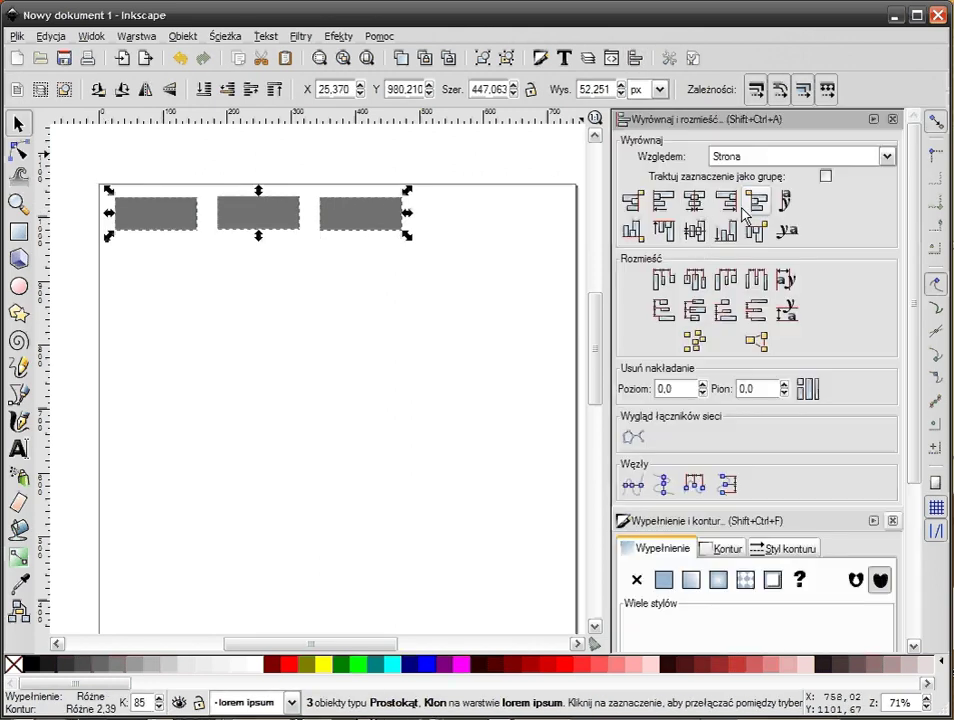
{"action": "left_click", "coordinate": [796, 155]}
{"action": "left_click", "coordinate": [776, 197]}
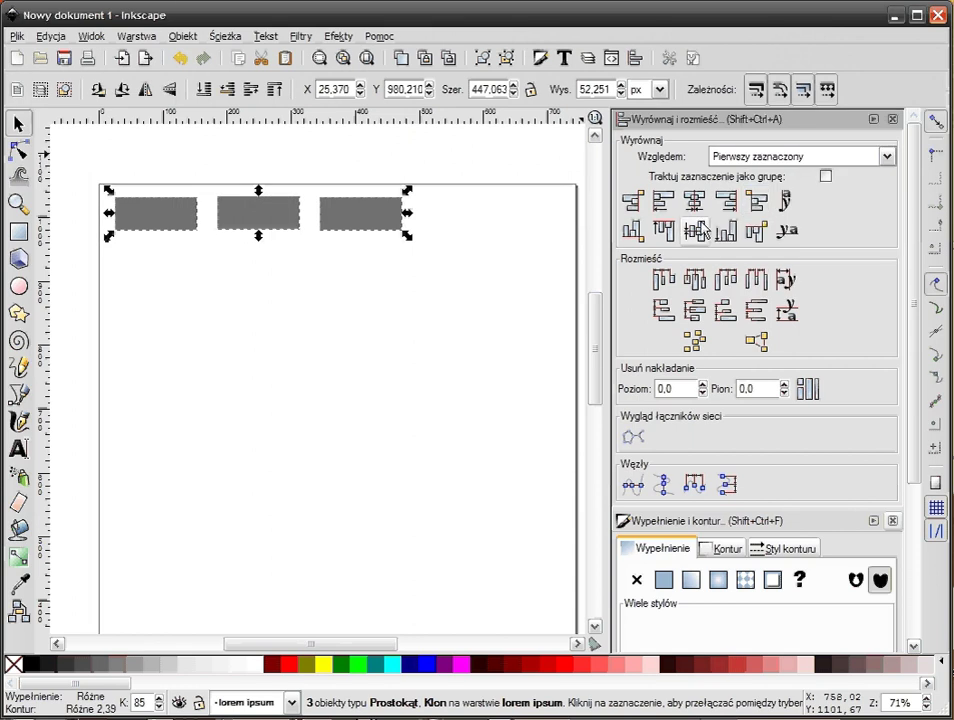
{"action": "left_click", "coordinate": [694, 231]}
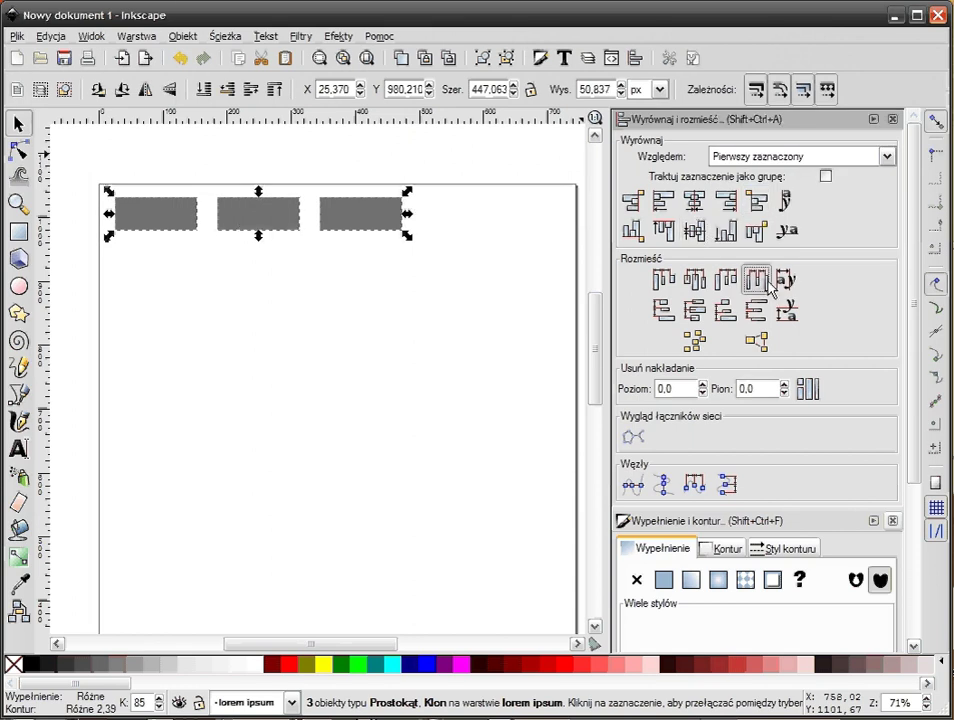
{"action": "left_click", "coordinate": [892, 119]}
{"action": "left_click", "coordinate": [440, 275]}
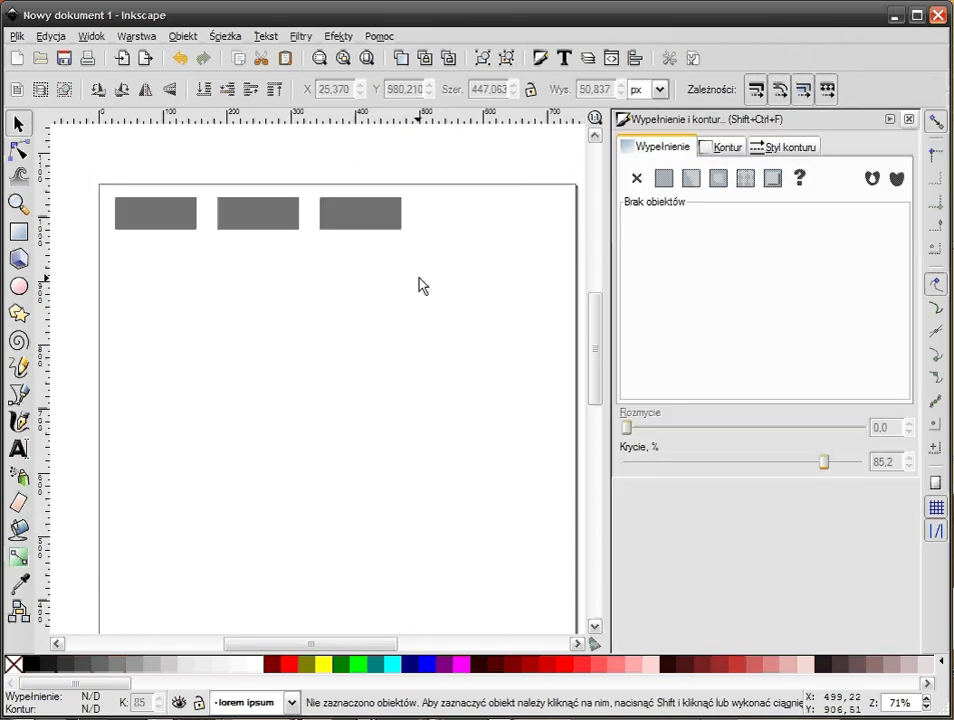
{"action": "left_click", "coordinate": [160, 224]}
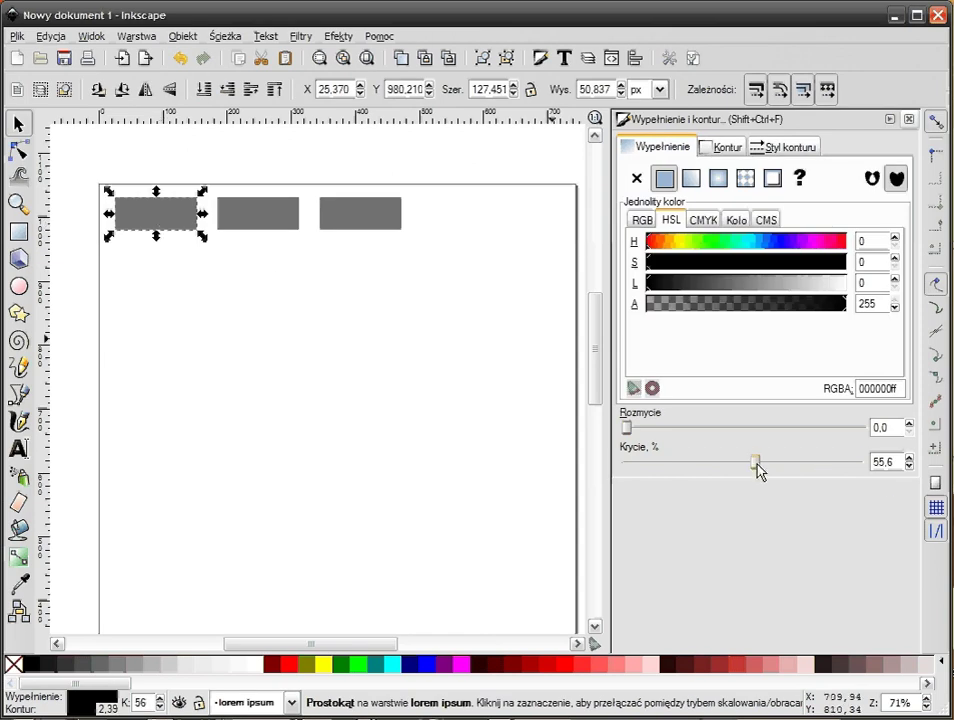
- Set the original rectangle to 100 opacity and recolour it yellow-green (d6d327ff) with the HSL sliders
{"action": "left_click_drag", "start_coordinate": [757, 465], "coordinate": [884, 486]}
{"action": "left_click", "coordinate": [257, 266]}
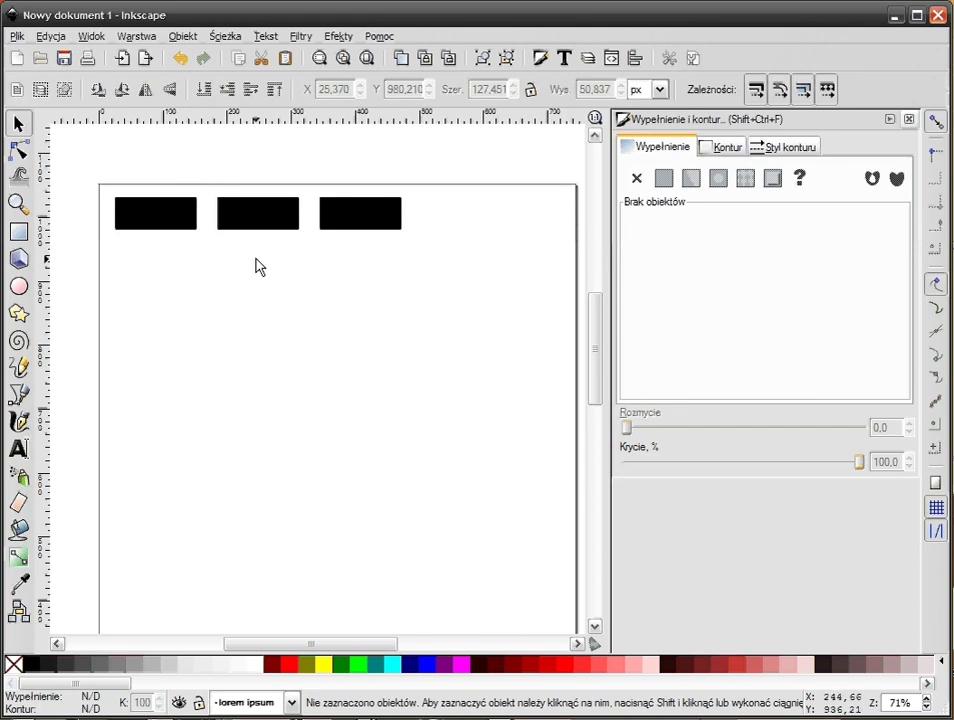
{"action": "left_click", "coordinate": [185, 222]}
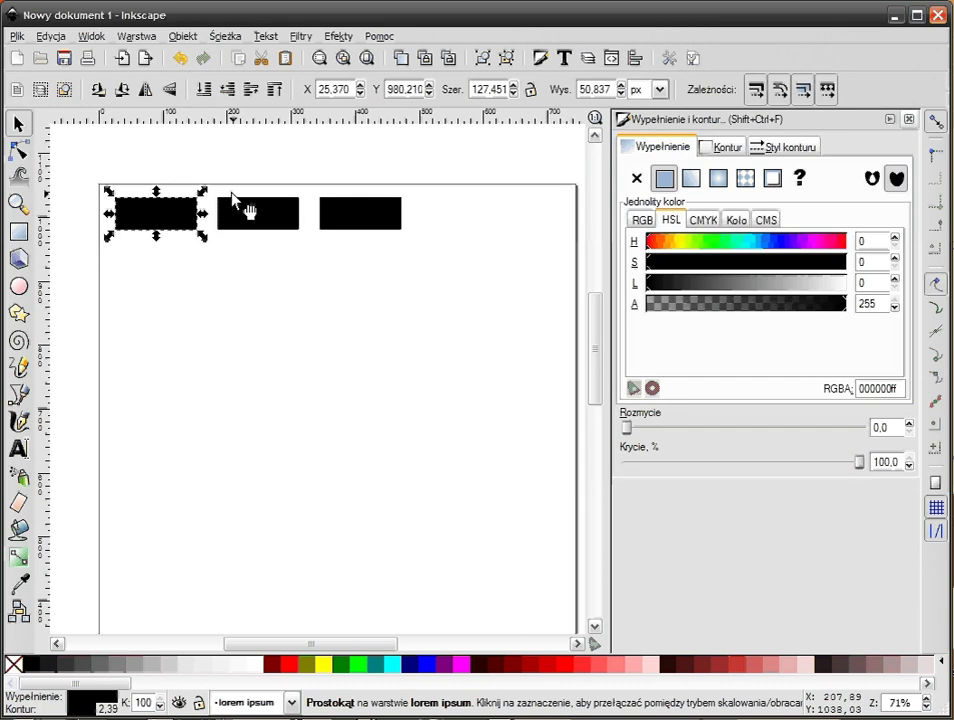
{"action": "left_click", "coordinate": [688, 243]}
{"action": "left_click", "coordinate": [745, 243]}
{"action": "left_click", "coordinate": [734, 283]}
{"action": "left_click", "coordinate": [806, 241]}
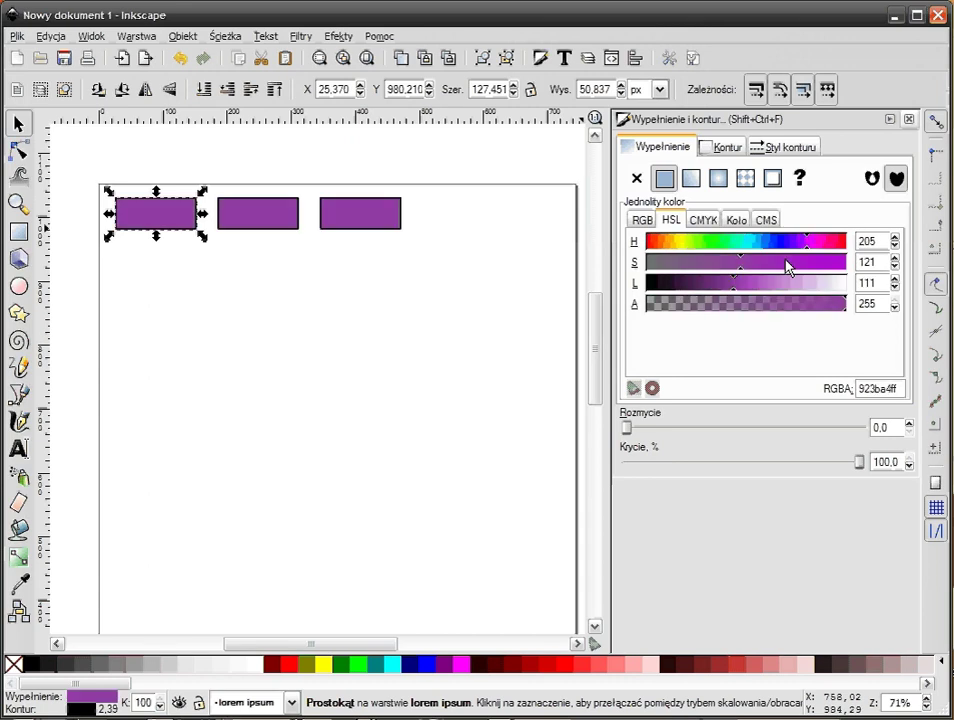
{"action": "left_click", "coordinate": [787, 262]}
{"action": "mouse_move", "coordinate": [760, 283]}
{"action": "left_mouse_down"}
{"action": "mouse_move", "coordinate": [692, 283]}
{"action": "mouse_move", "coordinate": [748, 285]}
{"action": "mouse_move", "coordinate": [738, 242]}
{"action": "mouse_move", "coordinate": [680, 241]}
{"action": "left_mouse_up"}
{"action": "key", "text": "Escape"}
{"action": "left_click", "coordinate": [175, 213]}
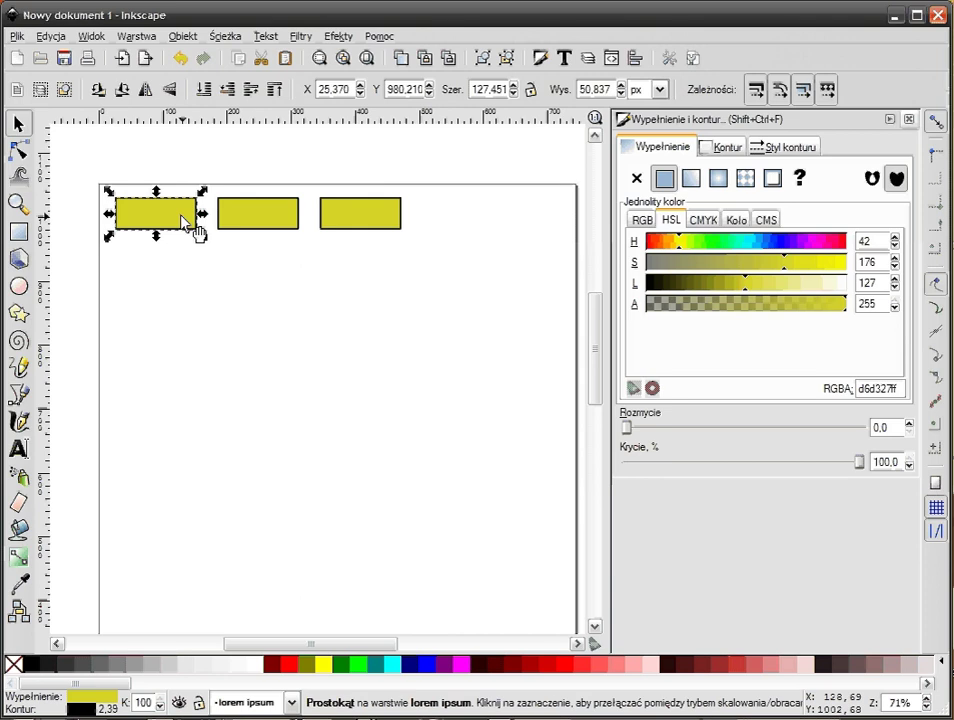
{"action": "left_click", "coordinate": [303, 290]}
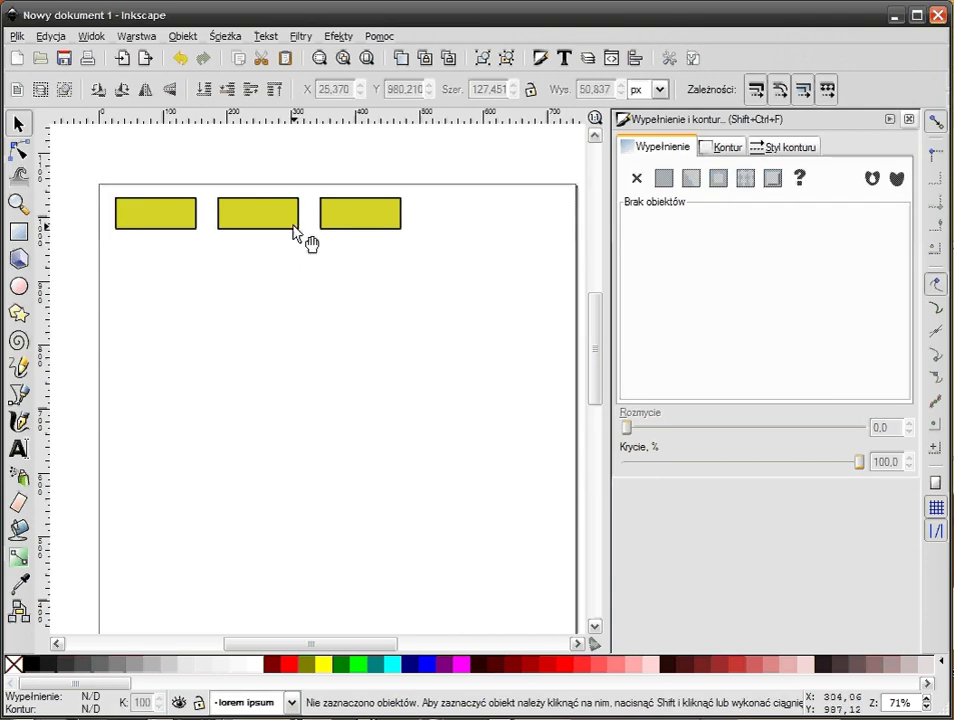
- Unlink the third clone, delete both extra yellow rectangles, and select the remaining one
{"action": "left_click", "coordinate": [355, 227]}
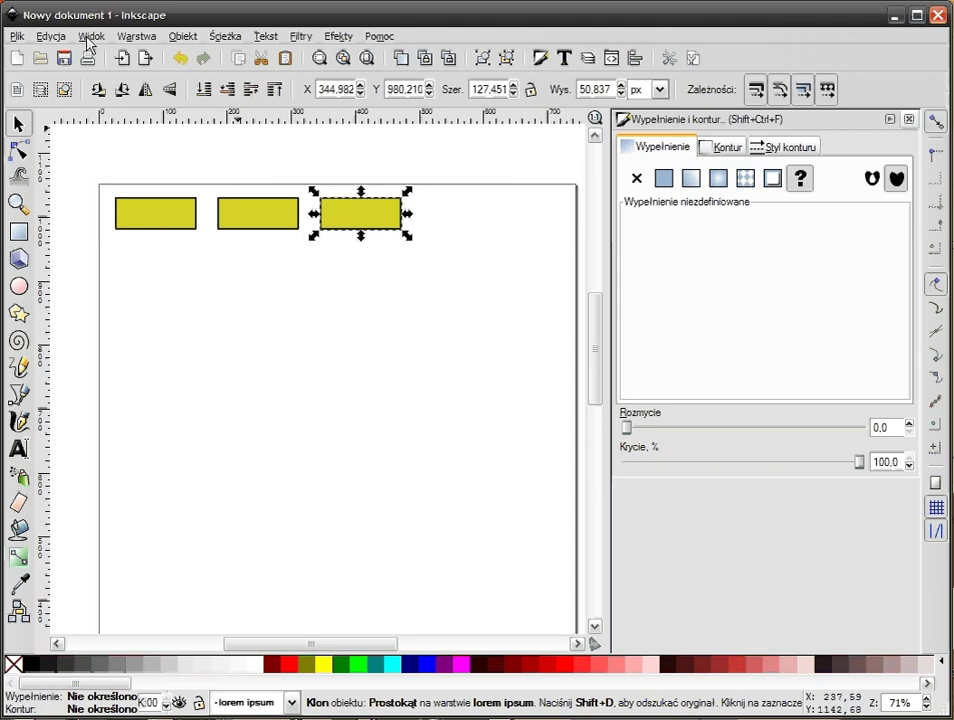
{"action": "left_click", "coordinate": [43, 38]}
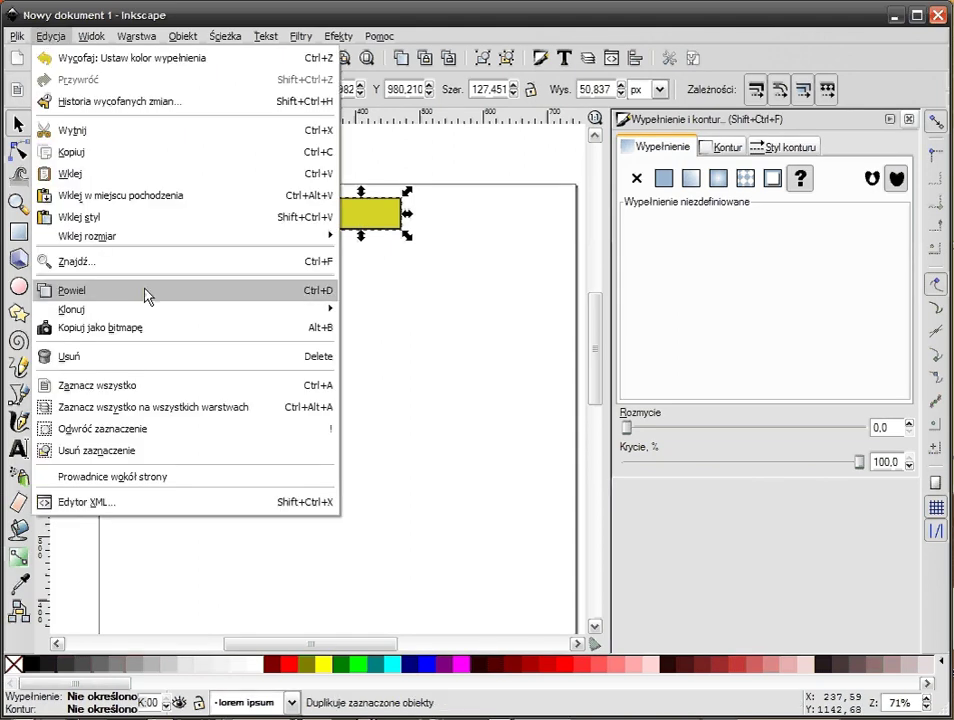
{"action": "mouse_move", "coordinate": [72, 309]}
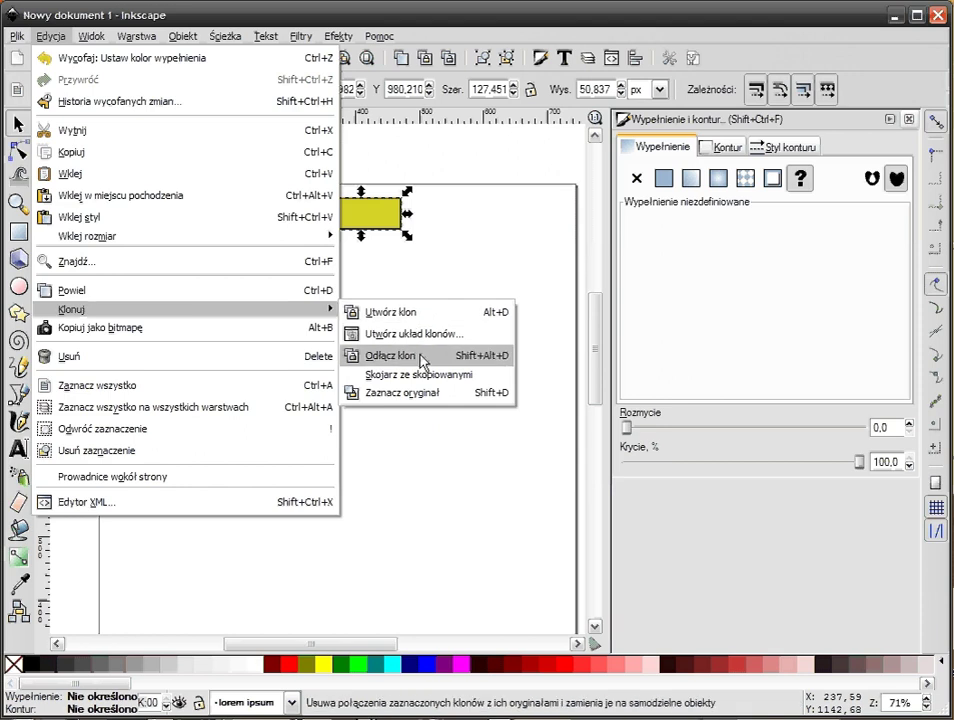
{"action": "left_click", "coordinate": [422, 355]}
{"action": "left_click_drag", "start_coordinate": [475, 158], "coordinate": [202, 317]}
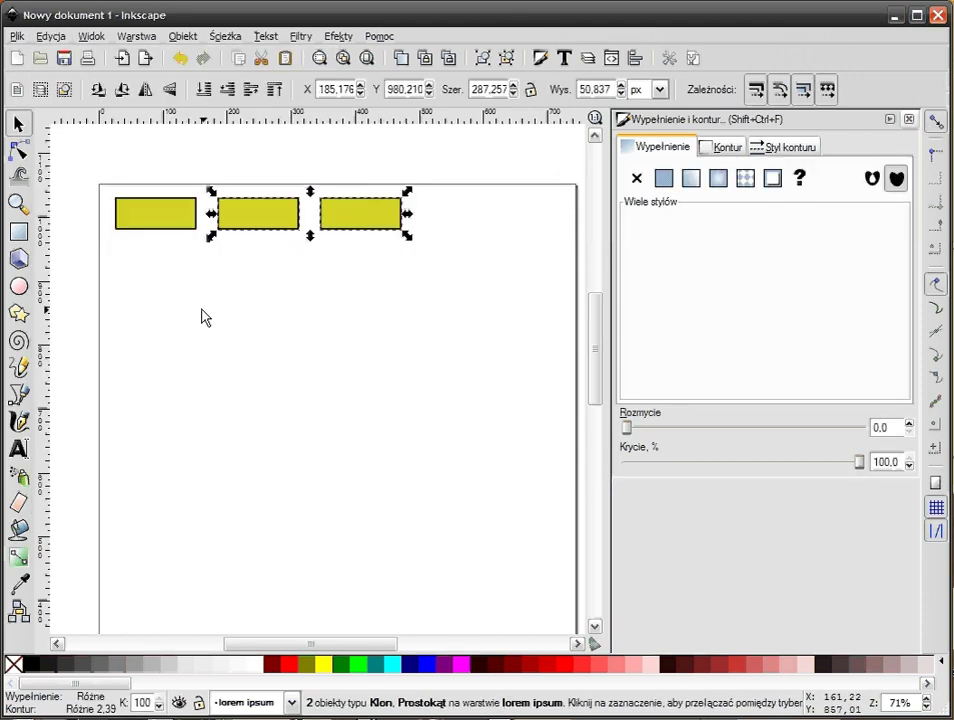
{"action": "key", "text": "Delete"}
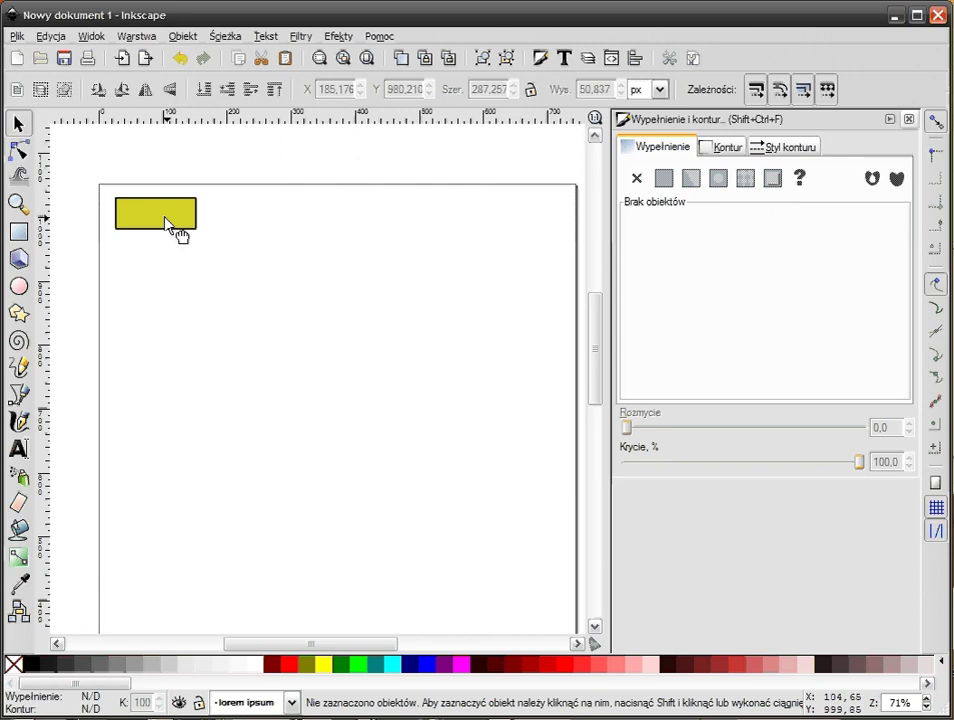
{"action": "left_click", "coordinate": [170, 218]}
- Duplicate the rectangle below, fill the lower red and upper white, and narrow both to about 52 px
{"action": "key", "text": "ctrl+d"}
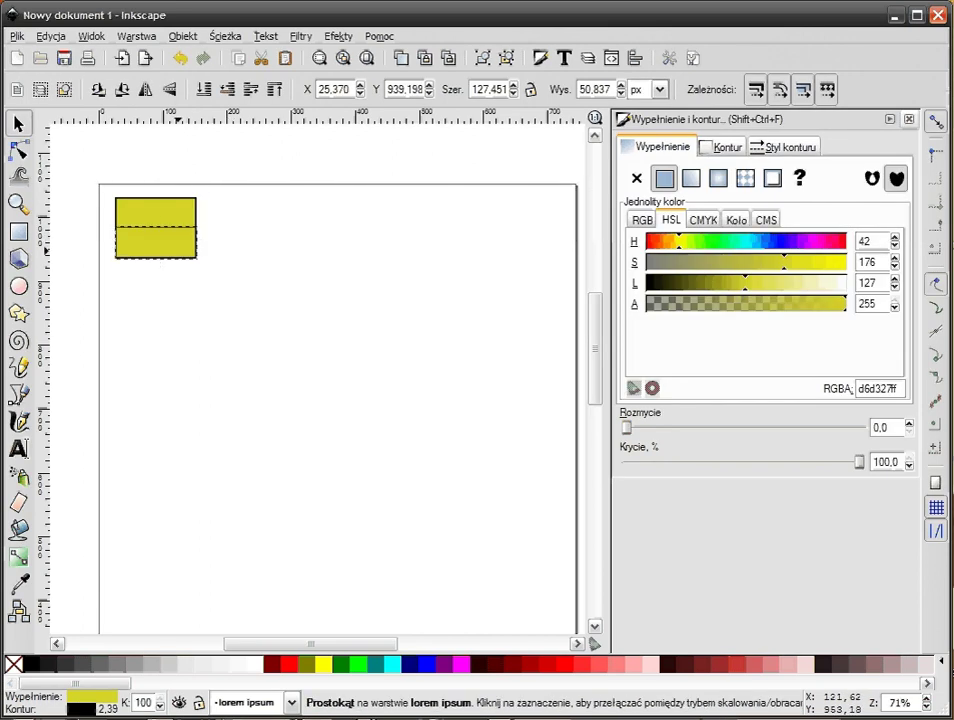
{"action": "left_click_drag", "start_coordinate": [176, 224], "coordinate": [176, 257]}
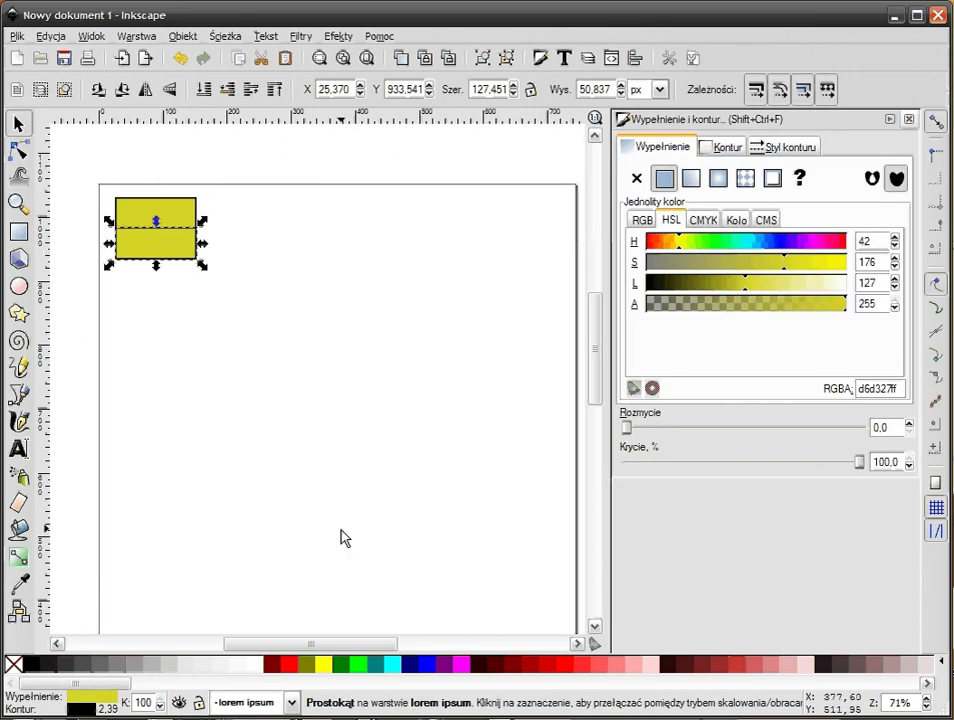
{"action": "left_click", "coordinate": [289, 664]}
{"action": "left_click", "coordinate": [185, 283]}
{"action": "left_click", "coordinate": [180, 232]}
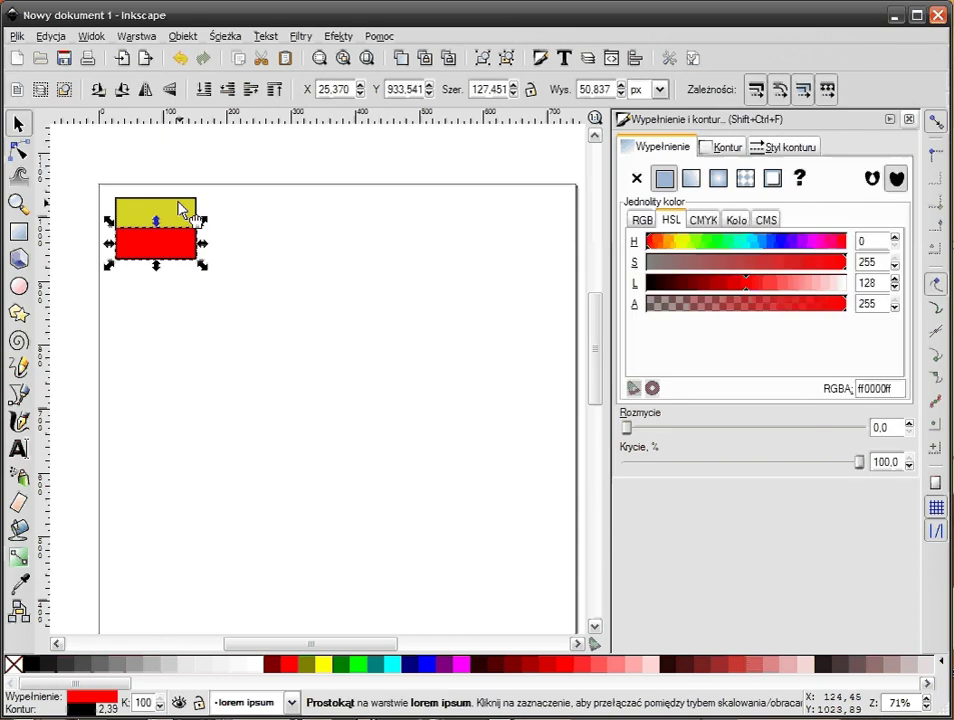
{"action": "left_click", "coordinate": [183, 209]}
{"action": "left_click", "coordinate": [262, 668]}
{"action": "left_click", "coordinate": [77, 200]}
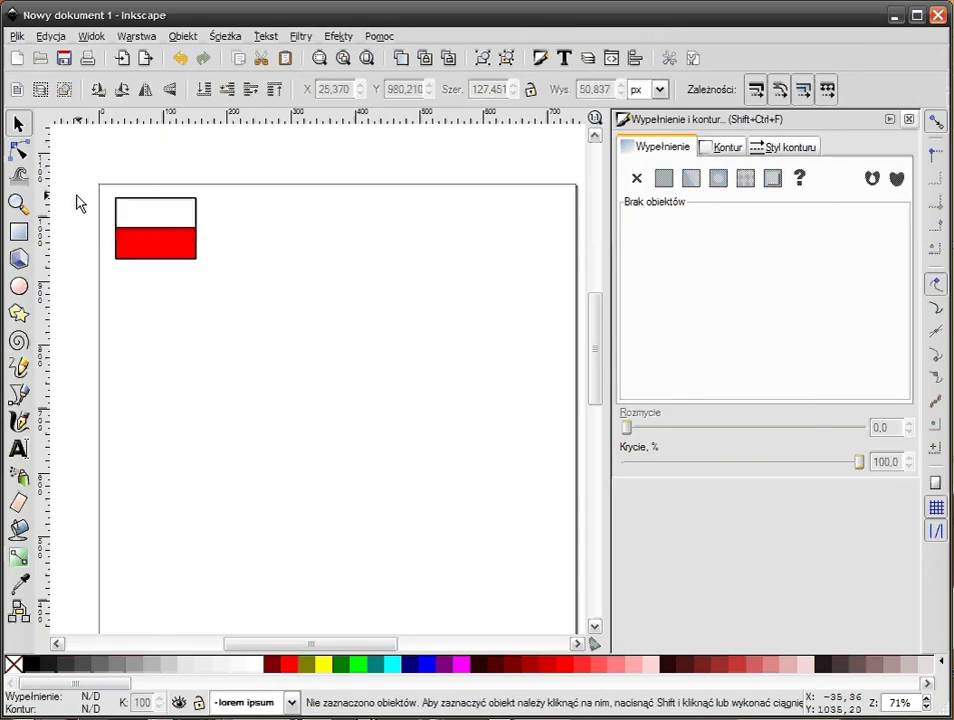
{"action": "left_click_drag", "start_coordinate": [79, 163], "coordinate": [272, 298]}
{"action": "left_click_drag", "start_coordinate": [203, 230], "coordinate": [163, 231]}
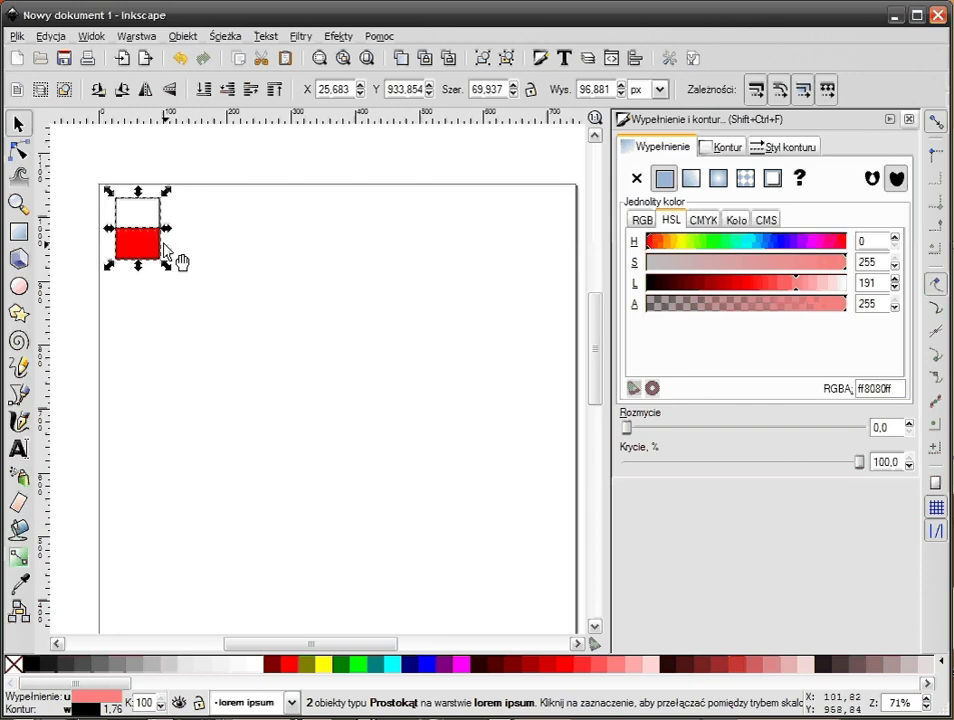
{"action": "mouse_move", "coordinate": [167, 229]}
{"action": "left_mouse_down"}
{"action": "mouse_move", "coordinate": [155, 233]}
{"action": "mouse_move", "coordinate": [202, 238]}
{"action": "left_mouse_up"}
- Add a 180°-rotated copy of the red-and-white pair beside the original pair
{"action": "key", "text": "ctrl+d"}
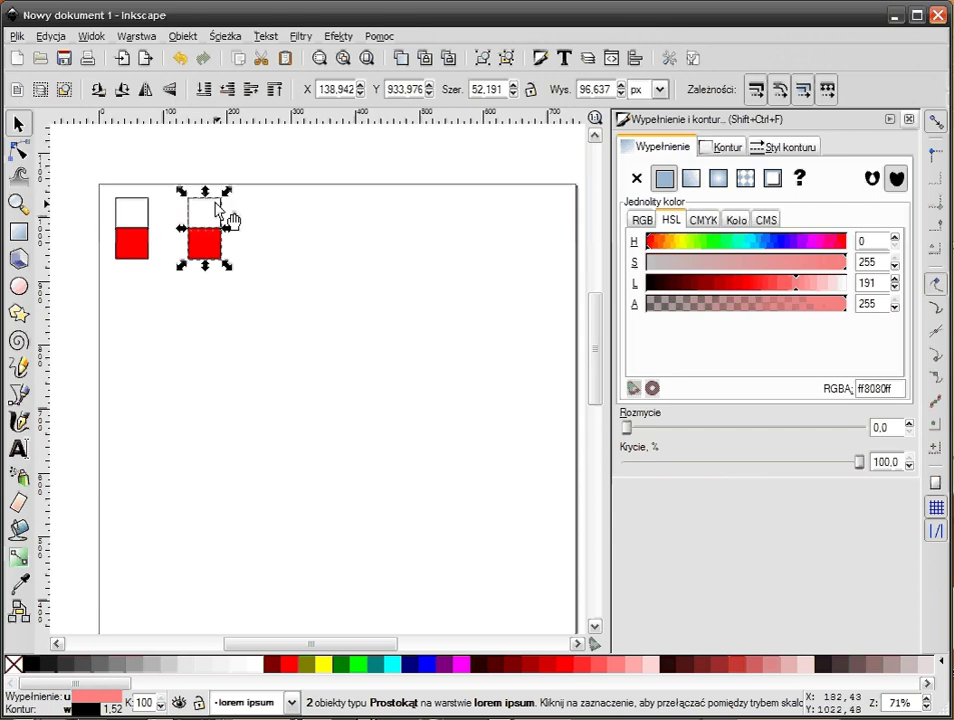
{"action": "left_click", "coordinate": [198, 221]}
{"action": "mouse_move", "coordinate": [224, 196]}
{"action": "left_mouse_down"}
{"action": "mouse_move", "coordinate": [249, 268]}
{"action": "mouse_move", "coordinate": [183, 298]}
{"action": "left_mouse_up"}
{"action": "left_click", "coordinate": [204, 243]}
{"action": "left_click_drag", "start_coordinate": [204, 243], "coordinate": [166, 251]}
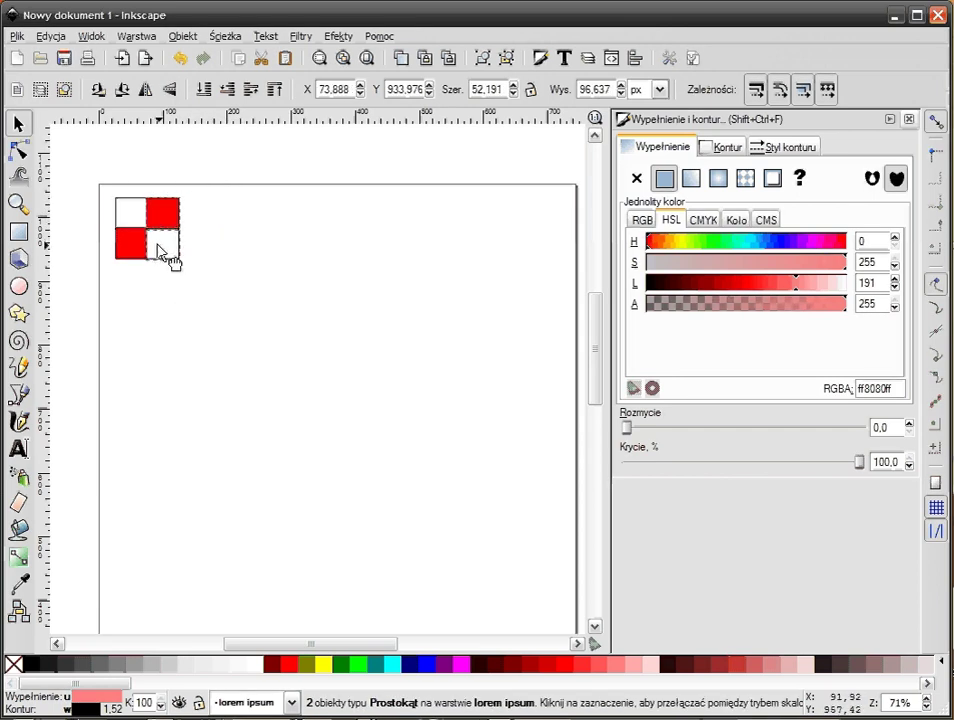
- Group all four rectangles into one checker tile and nudge it into place
{"action": "left_click", "coordinate": [234, 206]}
{"action": "left_click_drag", "start_coordinate": [220, 175], "coordinate": [65, 315]}
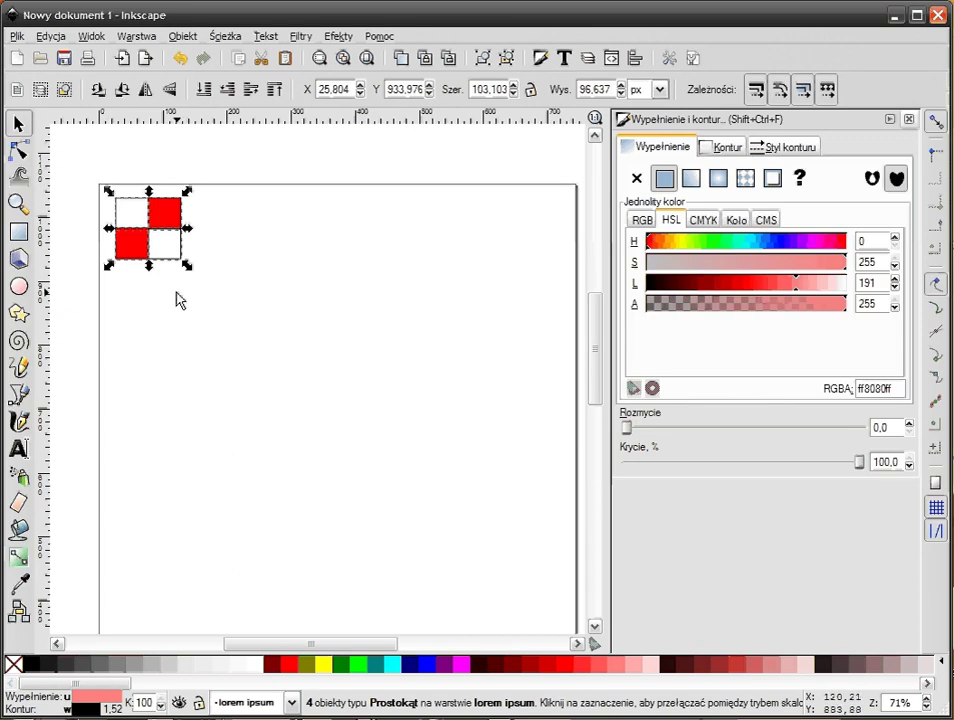
{"action": "key", "text": "ctrl"}
{"action": "key", "text": "ctrl+g"}
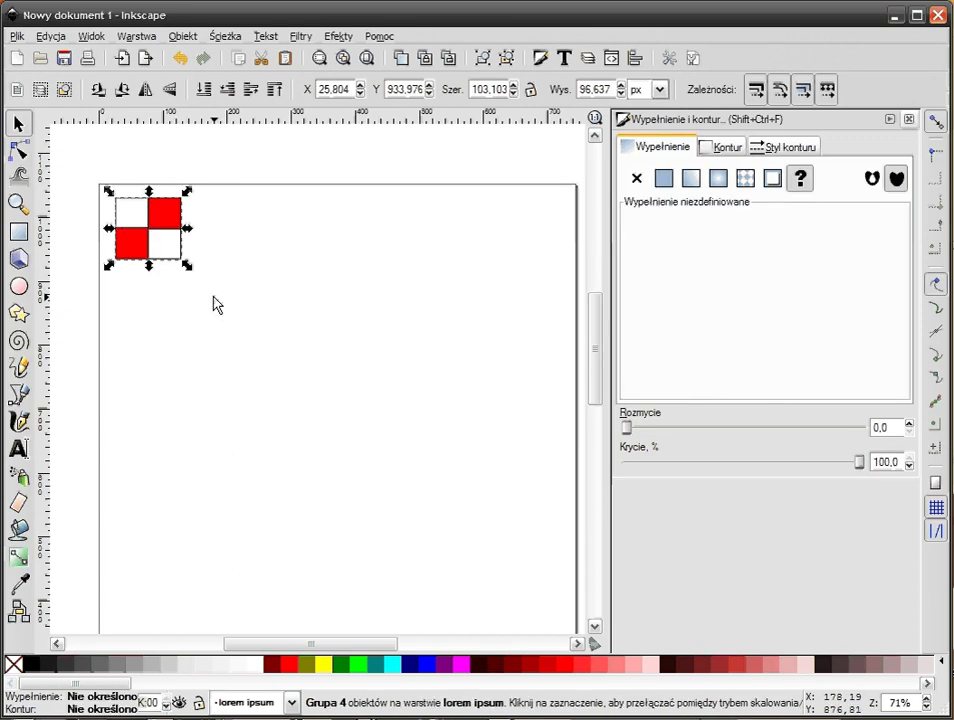
{"action": "left_click", "coordinate": [245, 226]}
{"action": "left_click_drag", "start_coordinate": [158, 232], "coordinate": [161, 240]}
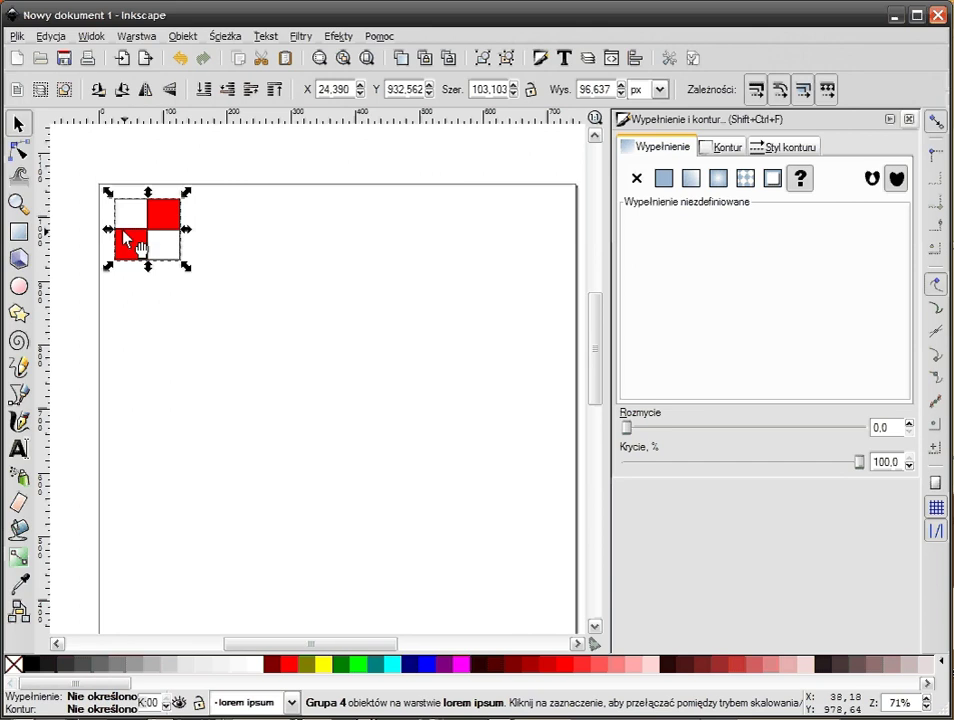
- Create tiled clones of the checker group with 5 rows and 5 columns
{"action": "left_click", "coordinate": [55, 36]}
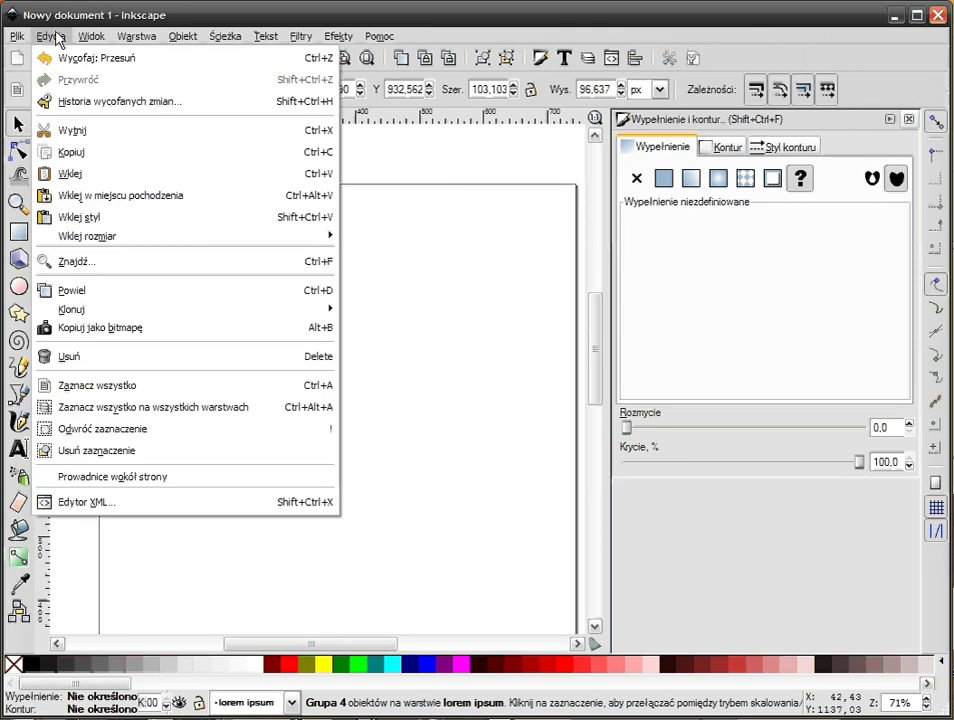
{"action": "mouse_move", "coordinate": [72, 309]}
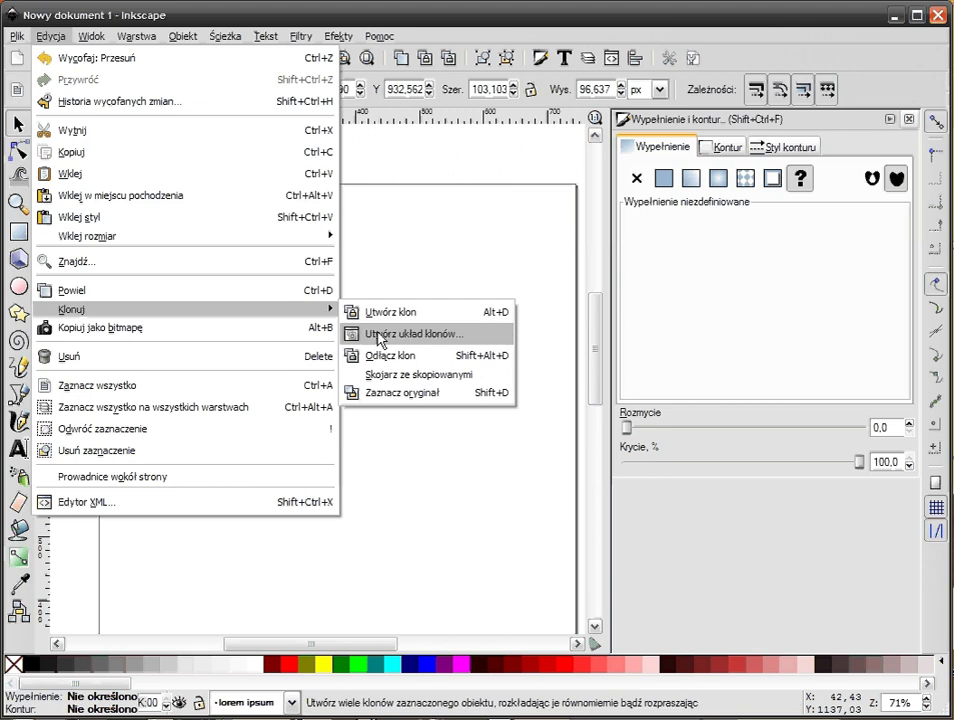
{"action": "left_click", "coordinate": [440, 336]}
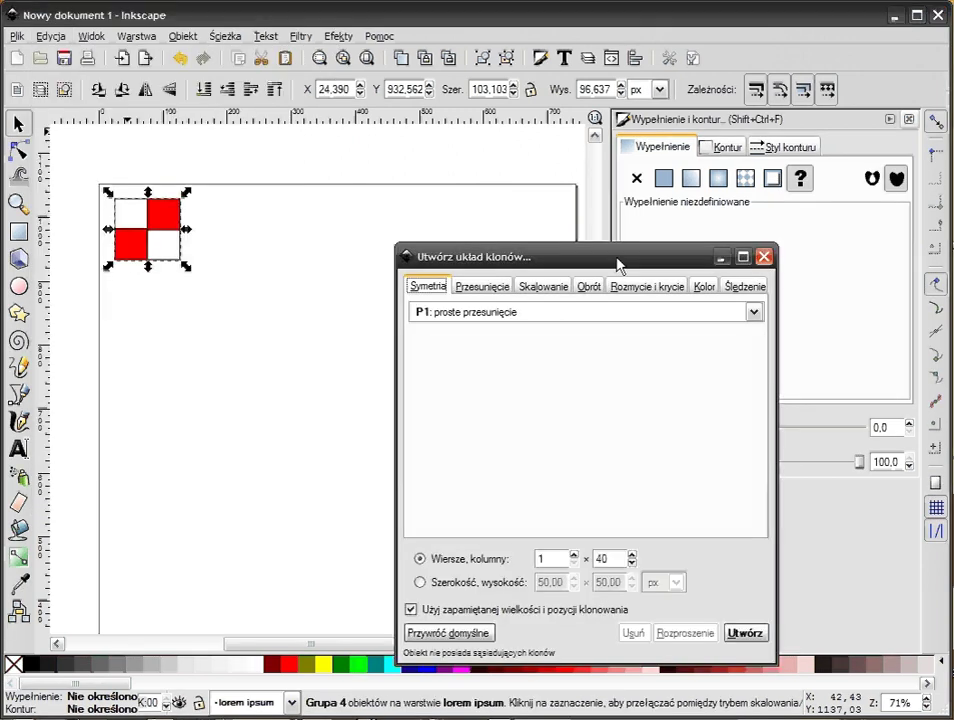
{"action": "left_click_drag", "start_coordinate": [618, 265], "coordinate": [442, 190]}
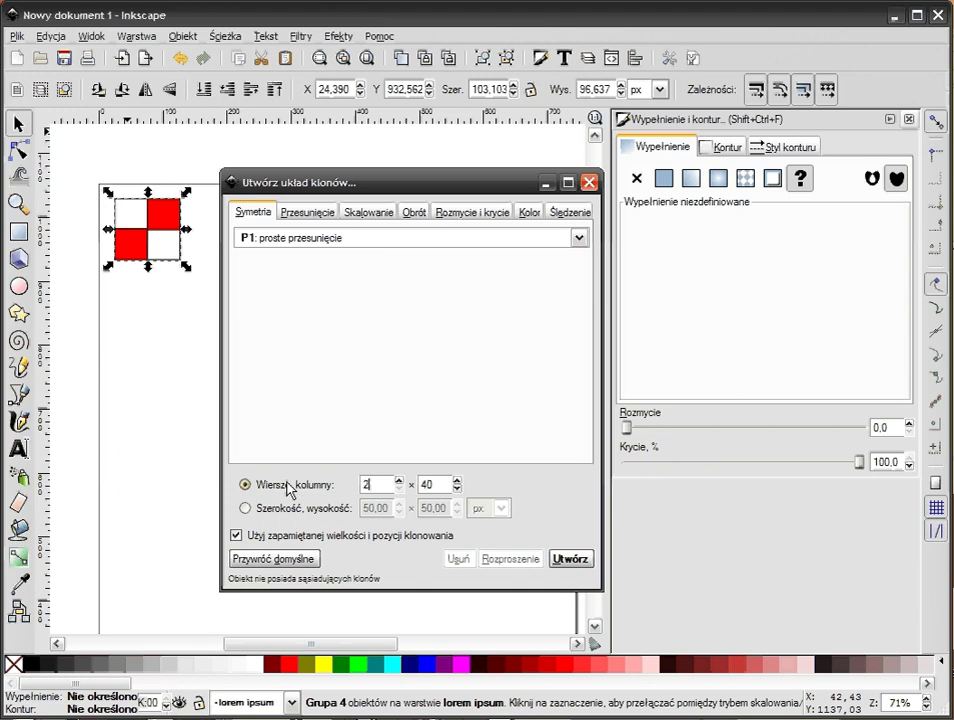
{"action": "type", "text": "5"}
{"action": "key", "text": "Tab"}
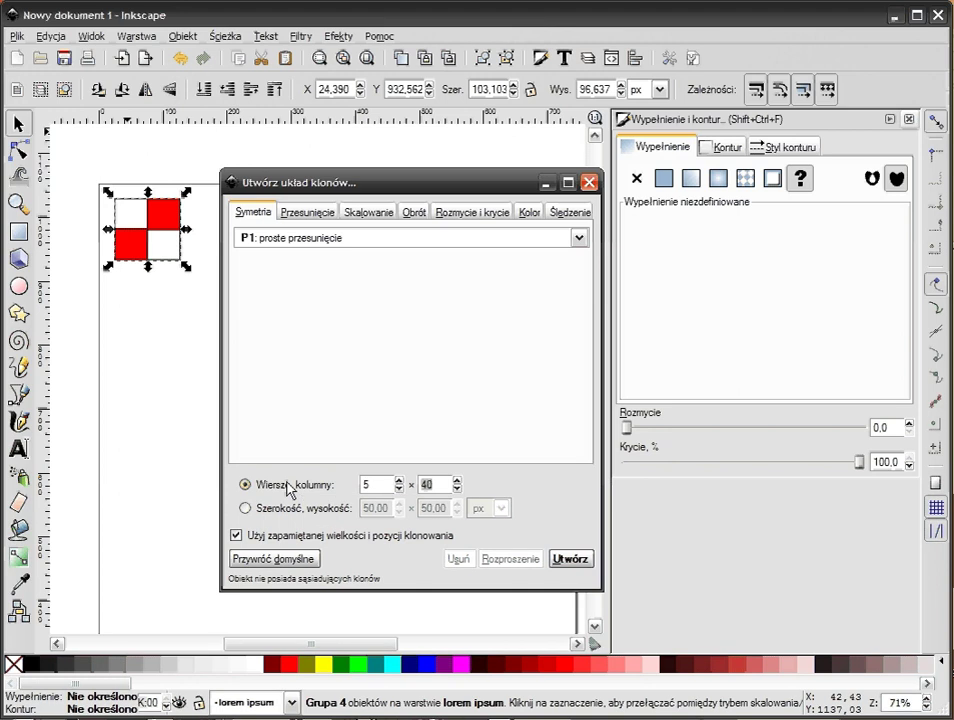
{"action": "type", "text": "5"}
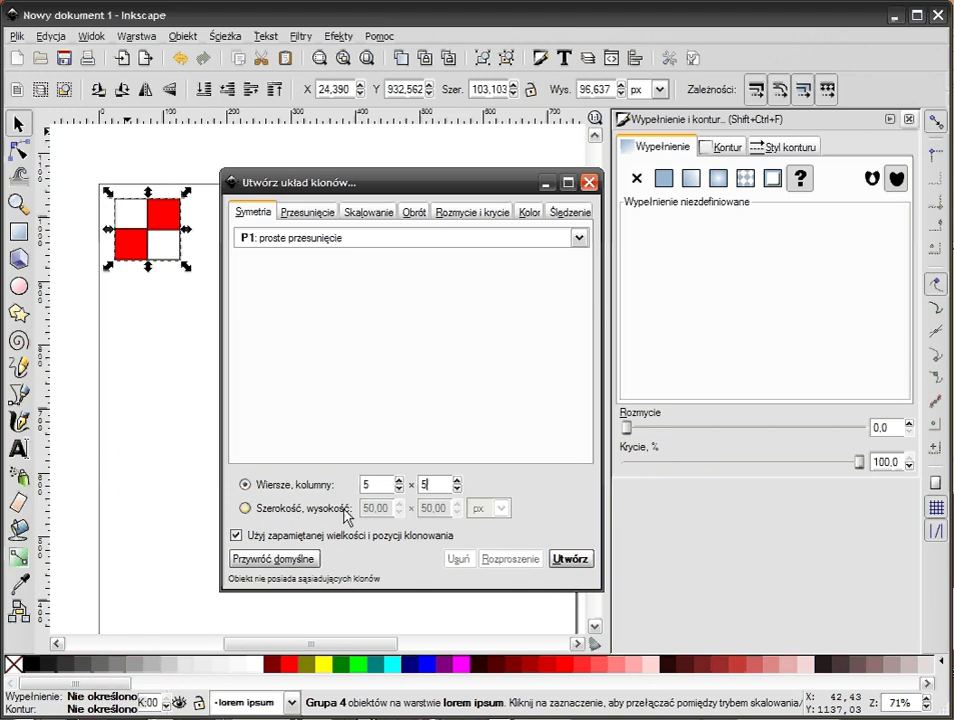
{"action": "left_click_drag", "start_coordinate": [383, 183], "coordinate": [587, 203]}
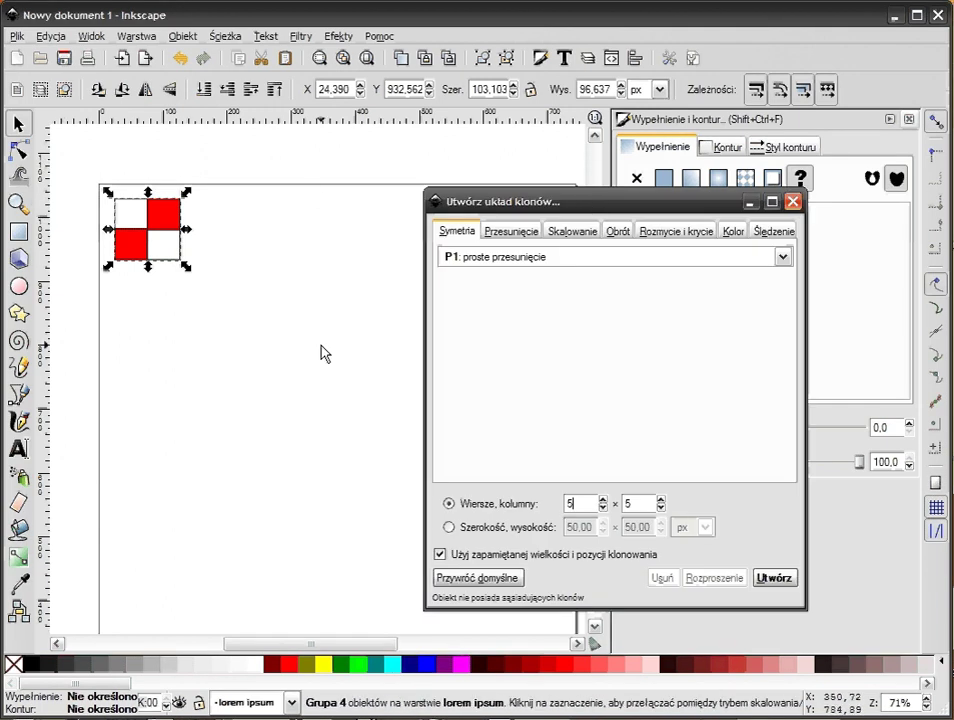
{"action": "left_click_drag", "start_coordinate": [592, 207], "coordinate": [730, 192]}
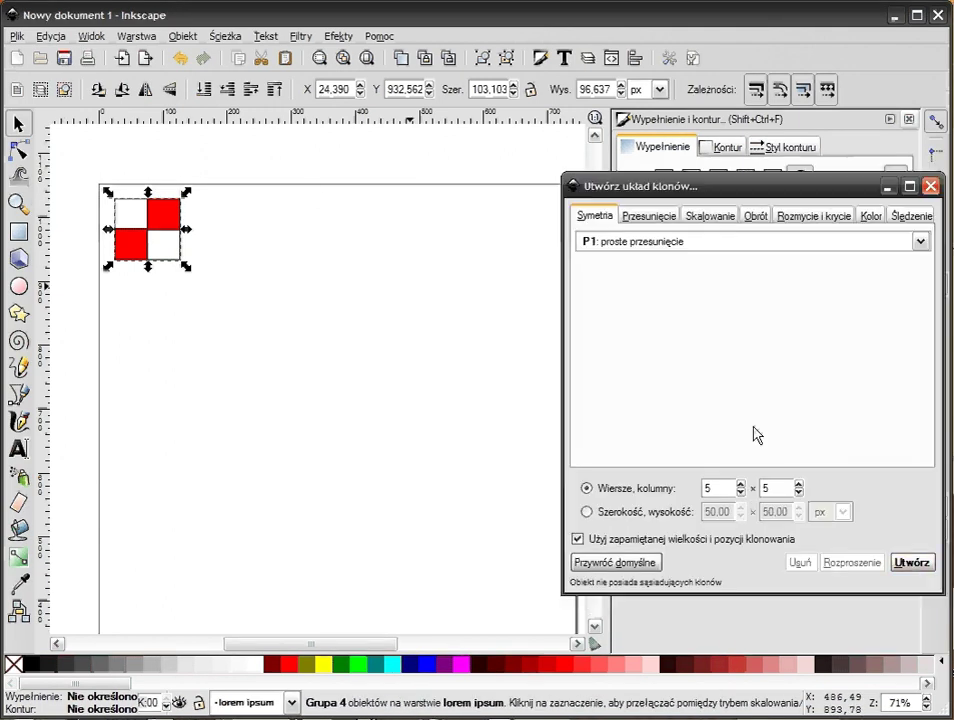
{"action": "left_click", "coordinate": [912, 562]}
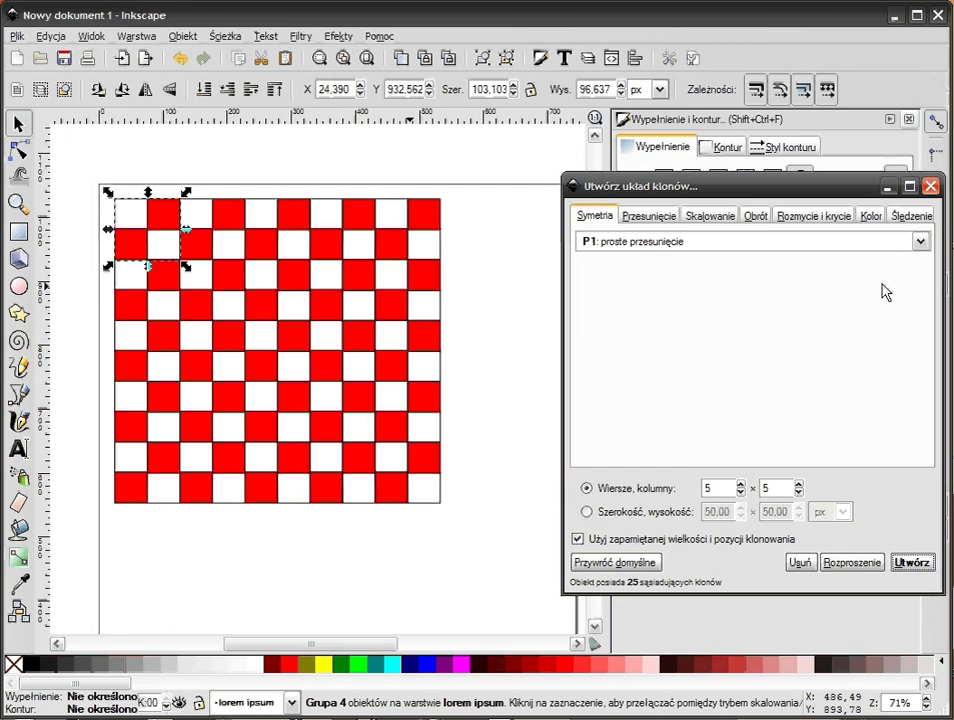
- Close the tiling dialog, clone the checker group with Alt+D, and select the corner clone
{"action": "key", "text": "ctrl+w"}
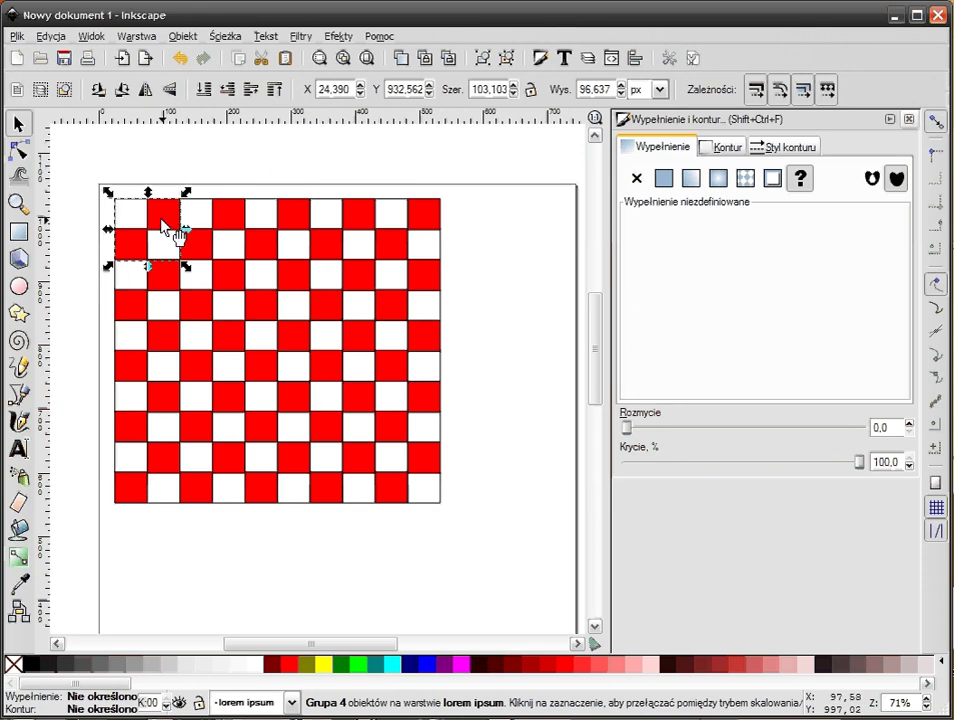
{"action": "key", "text": "alt+d"}
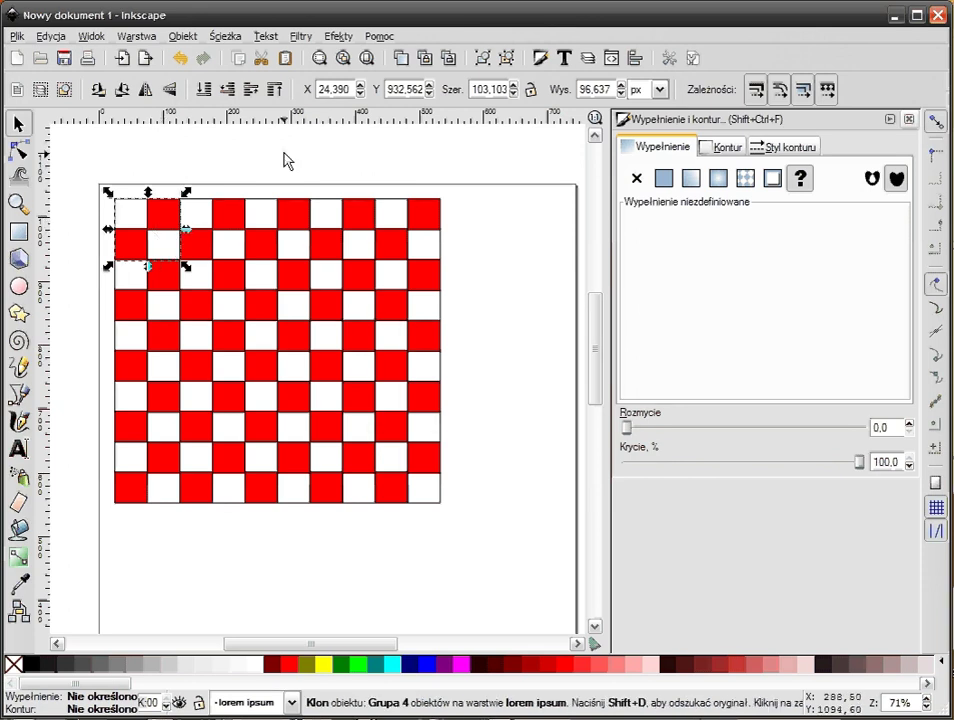
{"action": "key", "text": "Escape"}
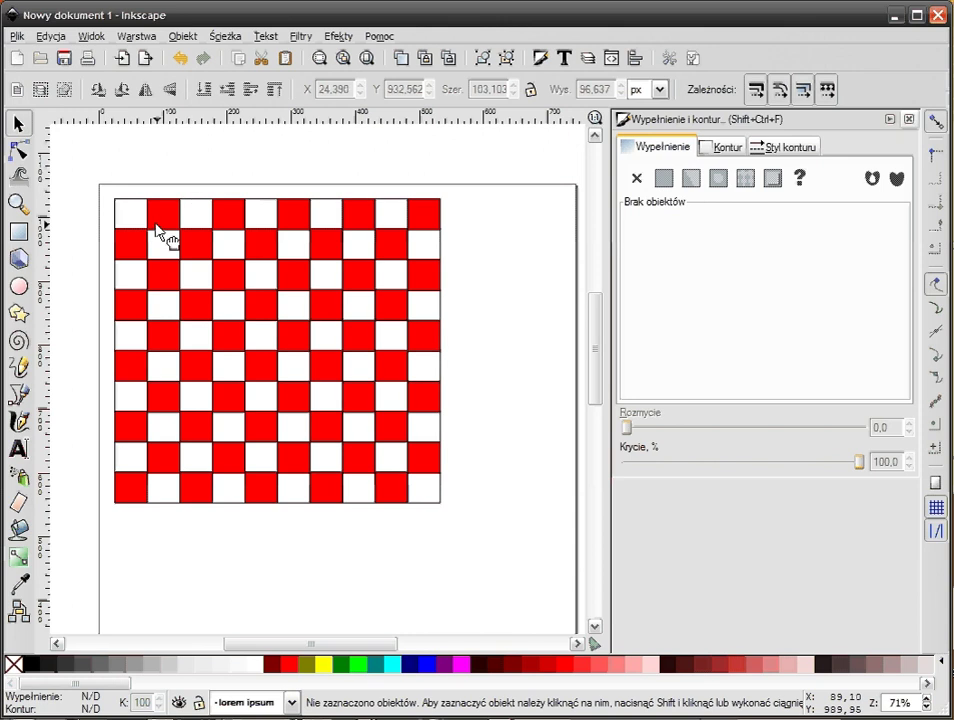
{"action": "left_click", "coordinate": [157, 231]}
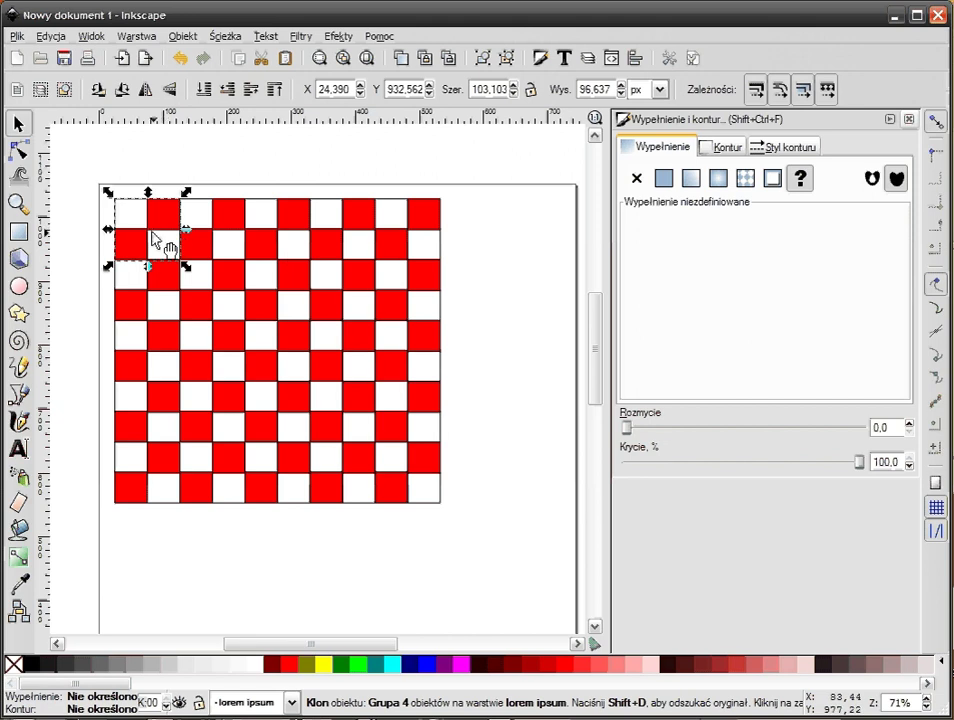
- Drag the top-left 2×2 checker tile off the page to the upper left
{"action": "left_click_drag", "start_coordinate": [160, 251], "coordinate": [281, 172]}
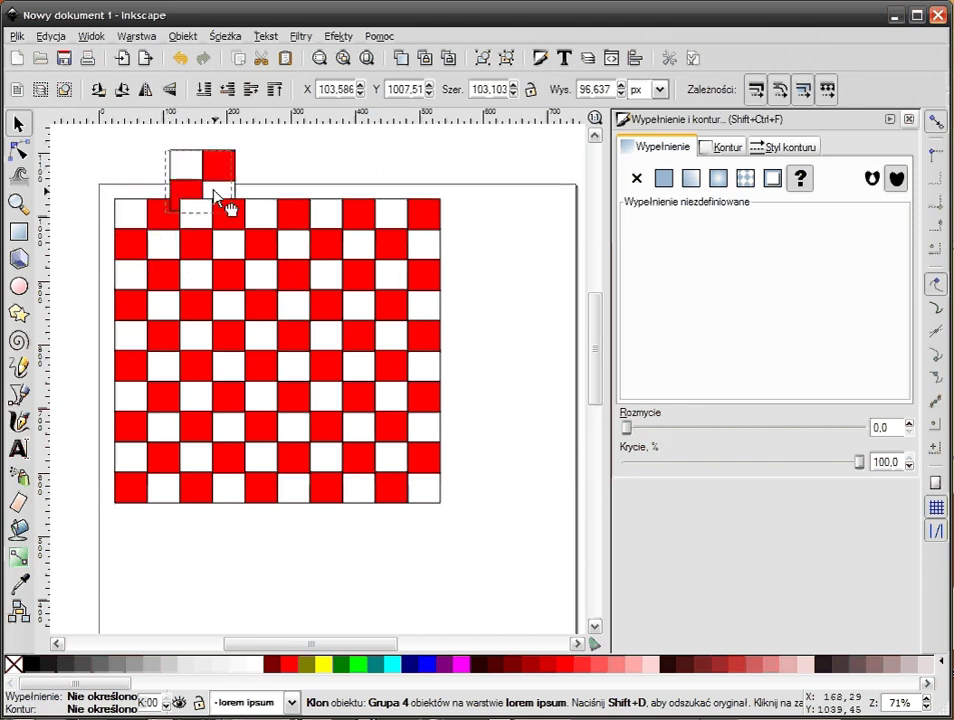
{"action": "left_click", "coordinate": [153, 249]}
{"action": "left_click_drag", "start_coordinate": [312, 358], "coordinate": [364, 405]}
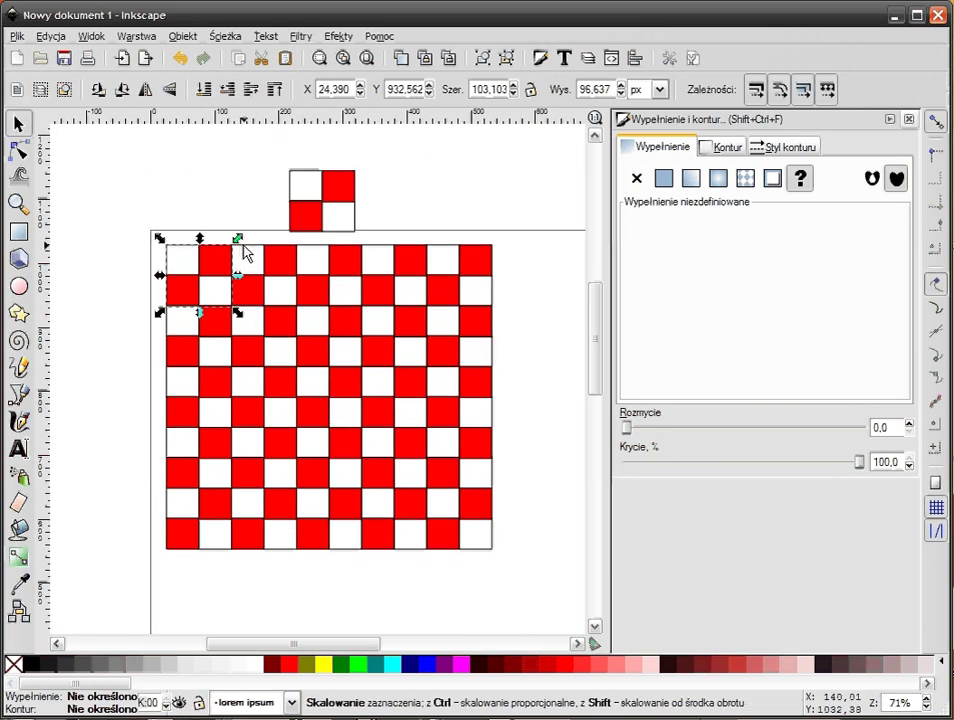
{"action": "key", "text": "ctrl+z"}
{"action": "left_click", "coordinate": [307, 205]}
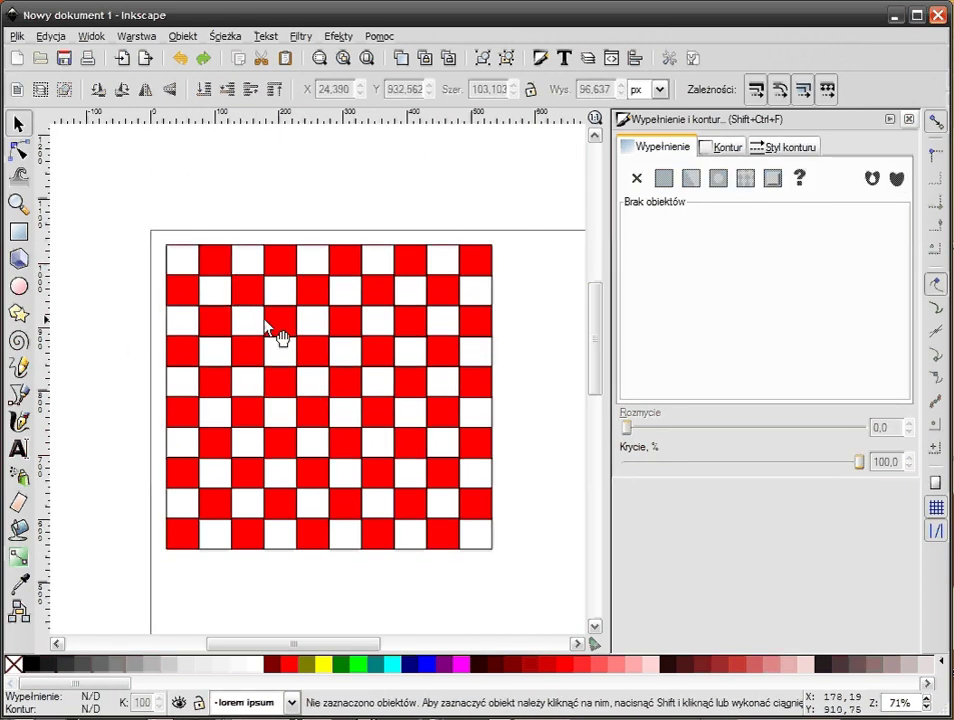
{"action": "left_click", "coordinate": [204, 247]}
{"action": "scroll", "coordinate": [323, 233], "scroll_direction": "up", "scroll_amount": 2}
{"action": "mouse_move", "coordinate": [245, 337]}
{"action": "left_mouse_down"}
{"action": "mouse_move", "coordinate": [157, 210]}
{"action": "mouse_move", "coordinate": [149, 213]}
{"action": "left_mouse_up"}
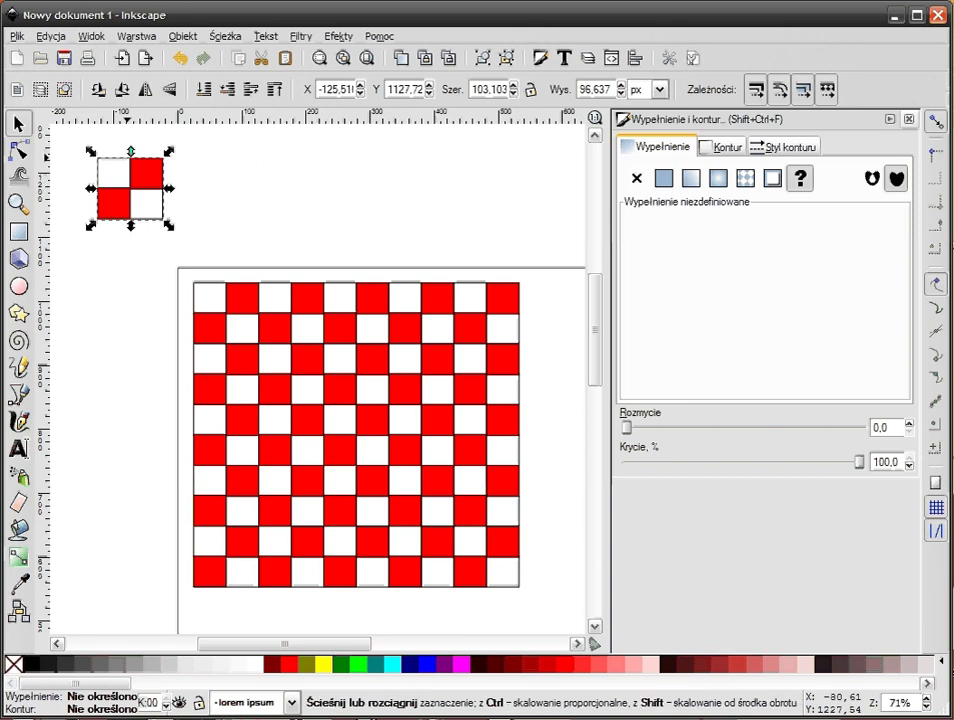
- Undo an accidental rotation of the tile and enter the tile group for editing
{"action": "left_click", "coordinate": [134, 198]}
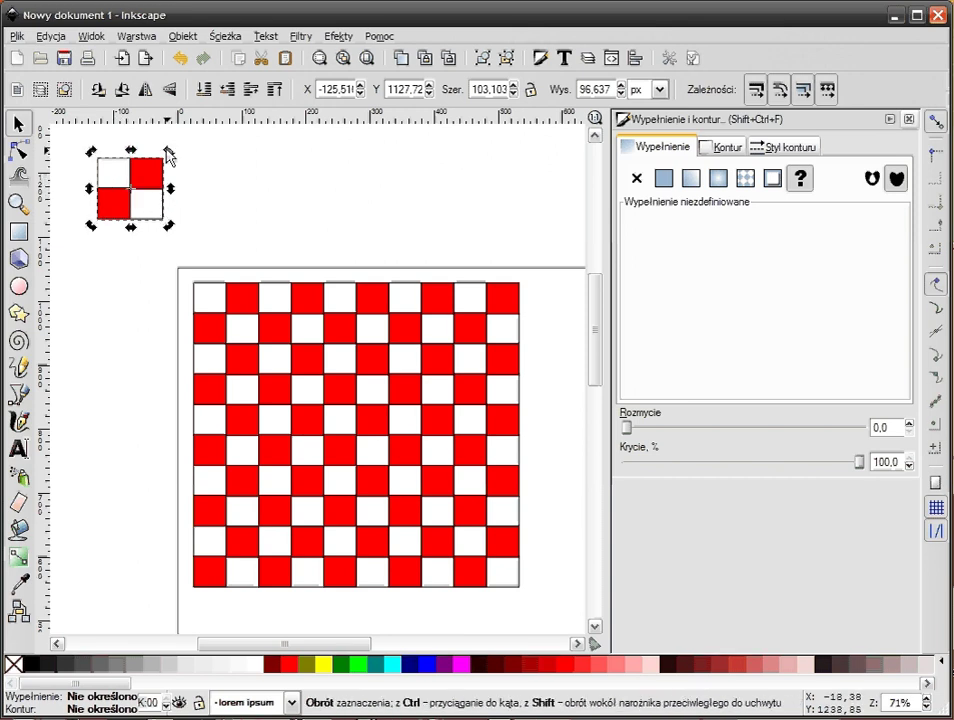
{"action": "left_click_drag", "start_coordinate": [168, 153], "coordinate": [185, 188]}
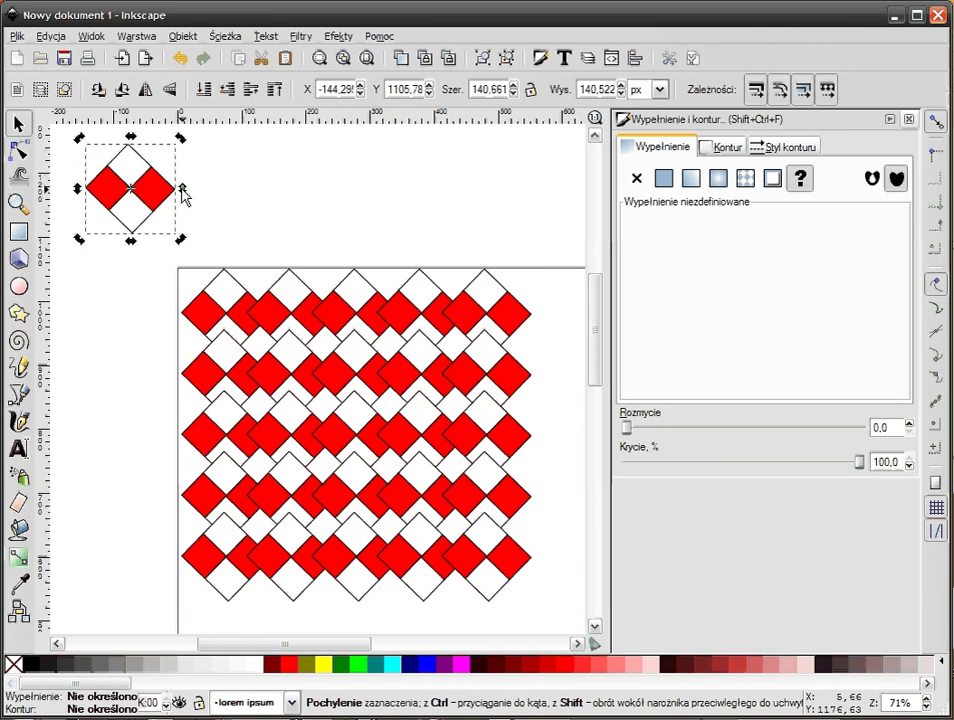
{"action": "key", "text": "ctrl+z"}
{"action": "left_click", "coordinate": [205, 196]}
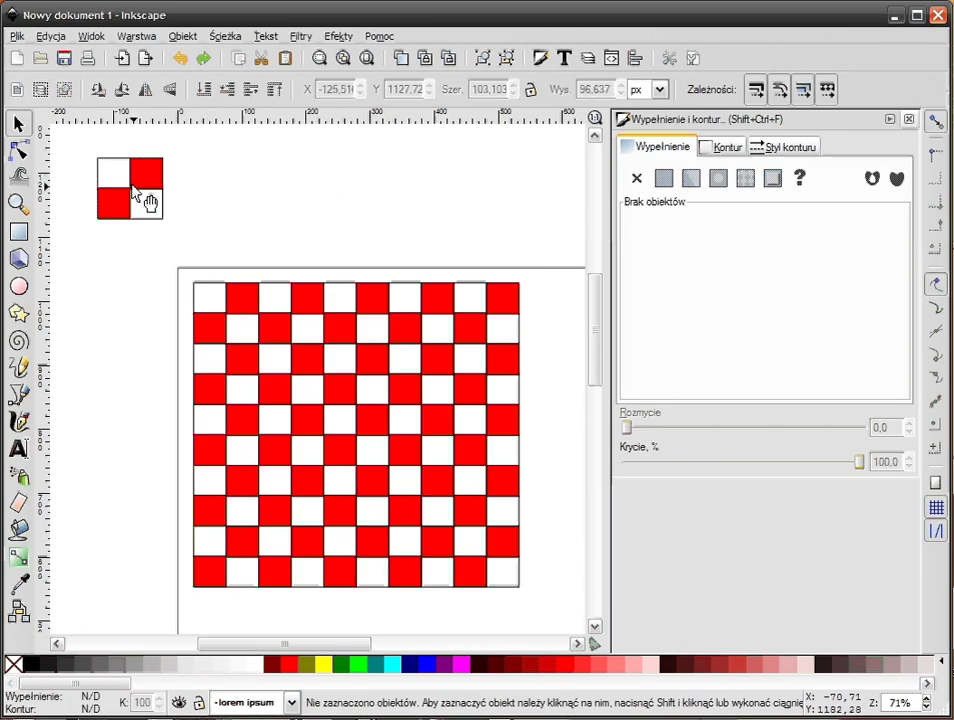
{"action": "left_click", "coordinate": [147, 203]}
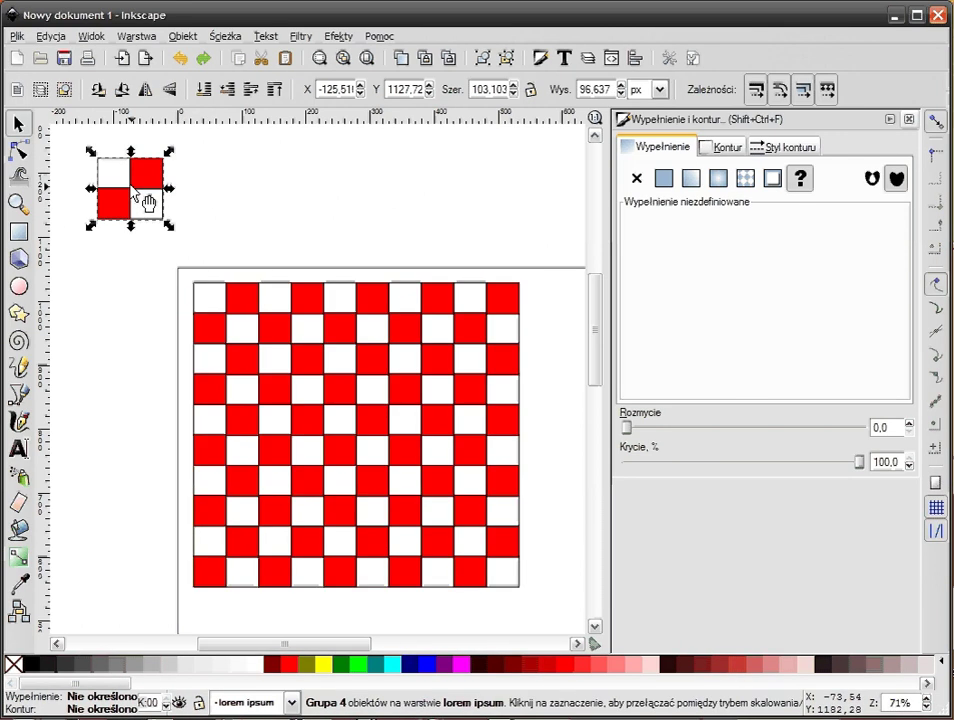
{"action": "right_click", "coordinate": [134, 188]}
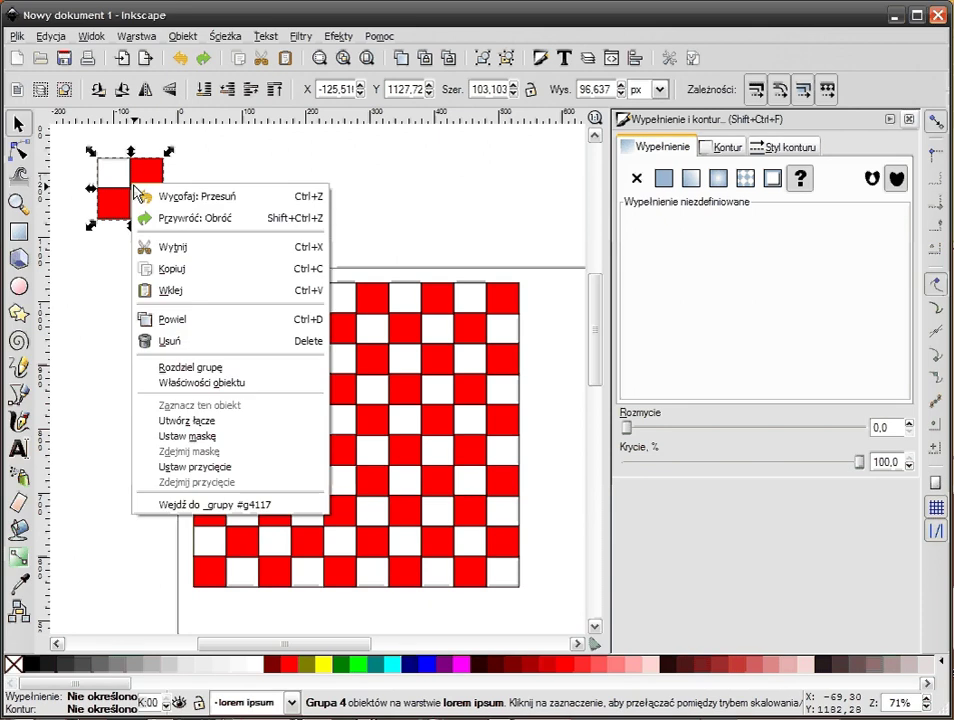
{"action": "left_click", "coordinate": [215, 504]}
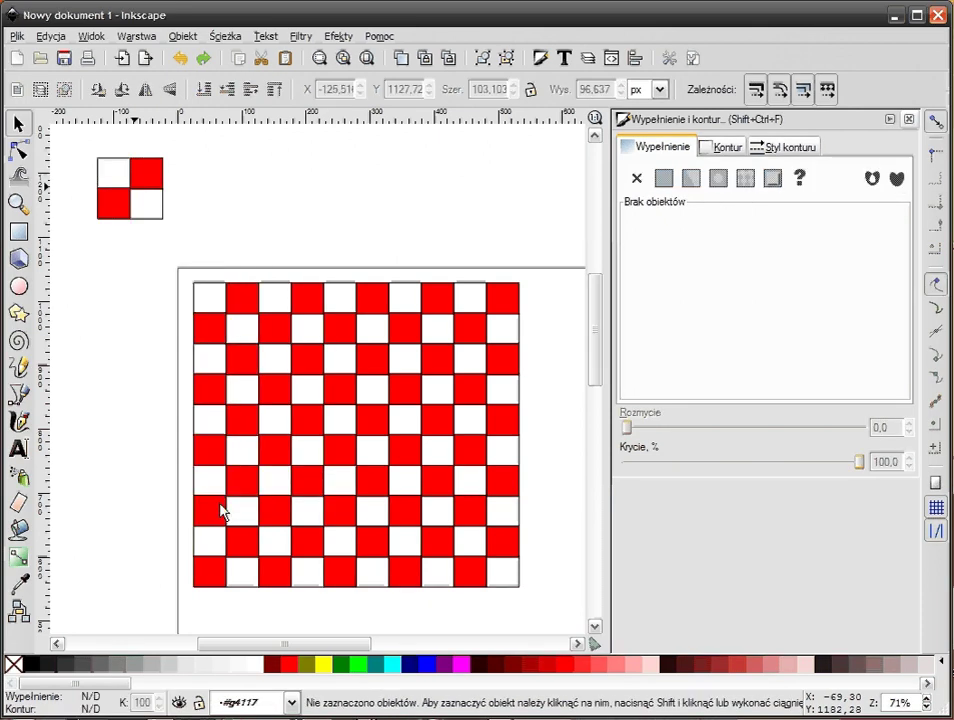
{"action": "left_click", "coordinate": [140, 182]}
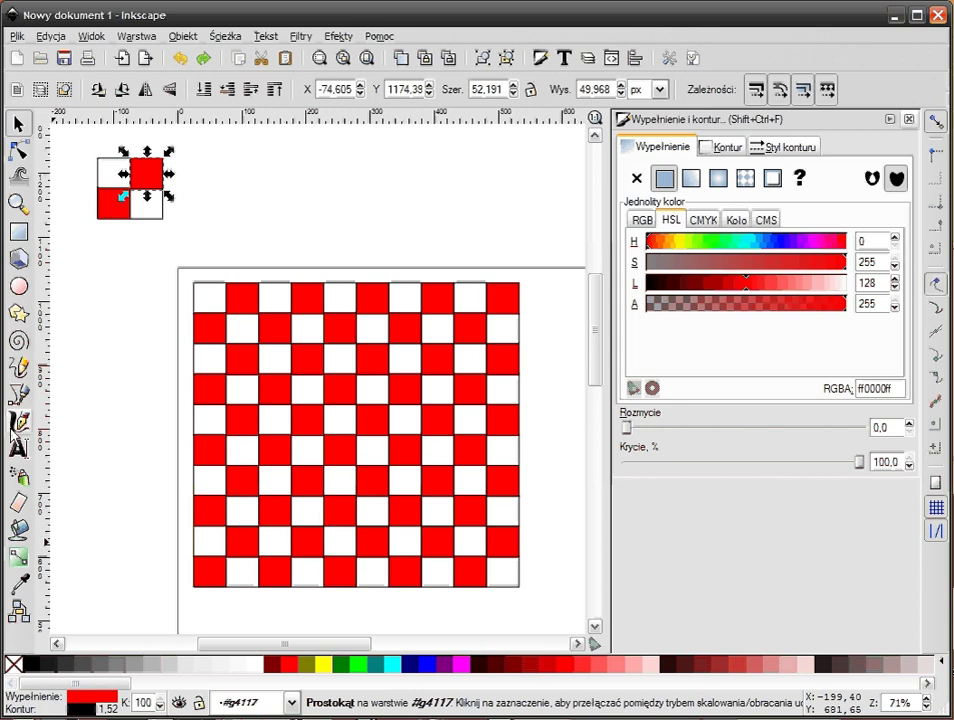
- Draw a blue circle over the tile's lower-right corner inside the group
{"action": "left_click", "coordinate": [18, 286]}
{"action": "left_click_drag", "start_coordinate": [151, 208], "coordinate": [190, 249]}
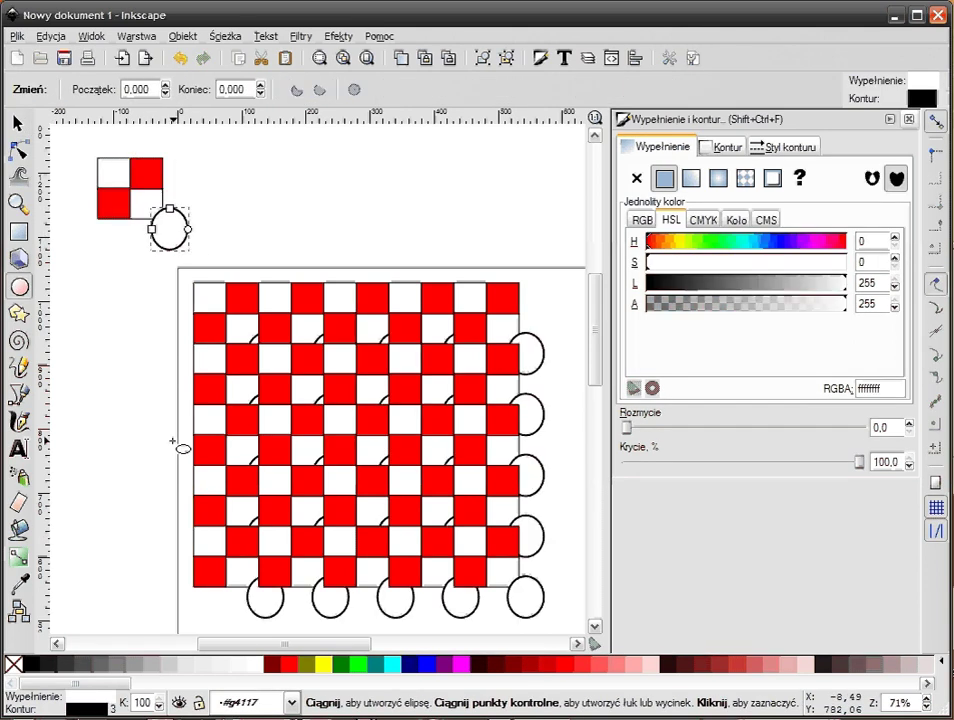
{"action": "left_click", "coordinate": [420, 665]}
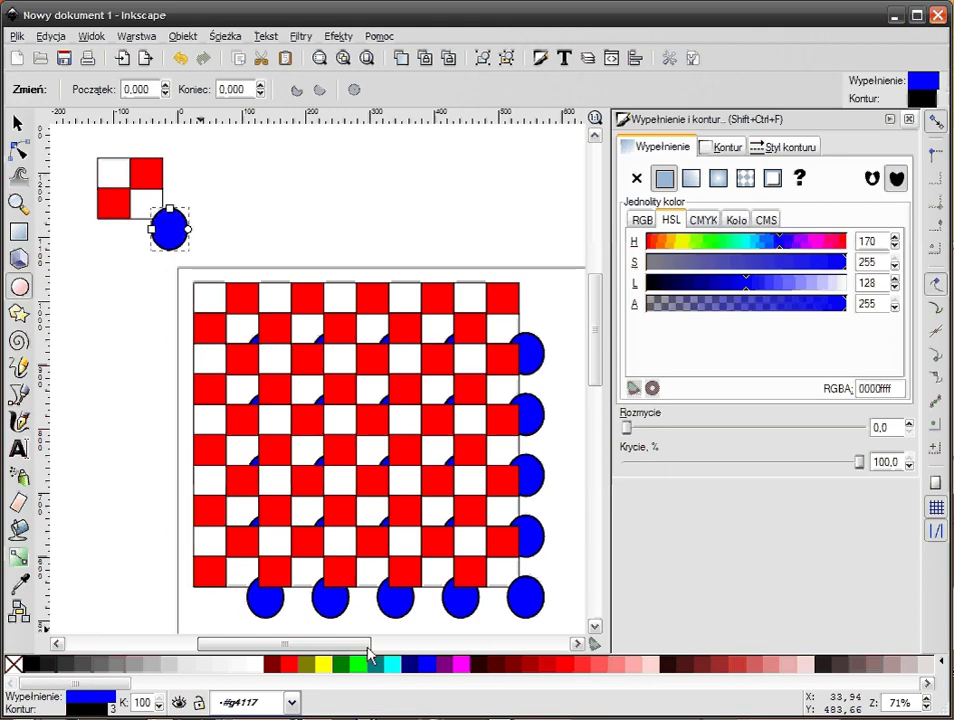
{"action": "left_click", "coordinate": [18, 122]}
{"action": "left_click", "coordinate": [172, 228]}
{"action": "left_click_drag", "start_coordinate": [190, 243], "coordinate": [181, 231]}
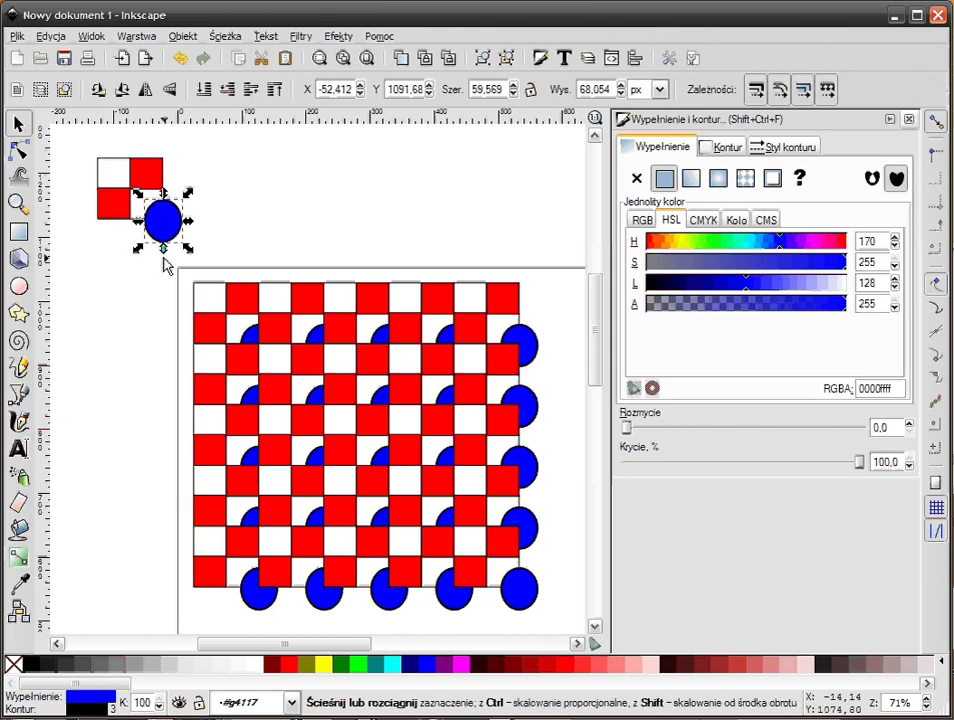
{"action": "key", "text": "Escape"}
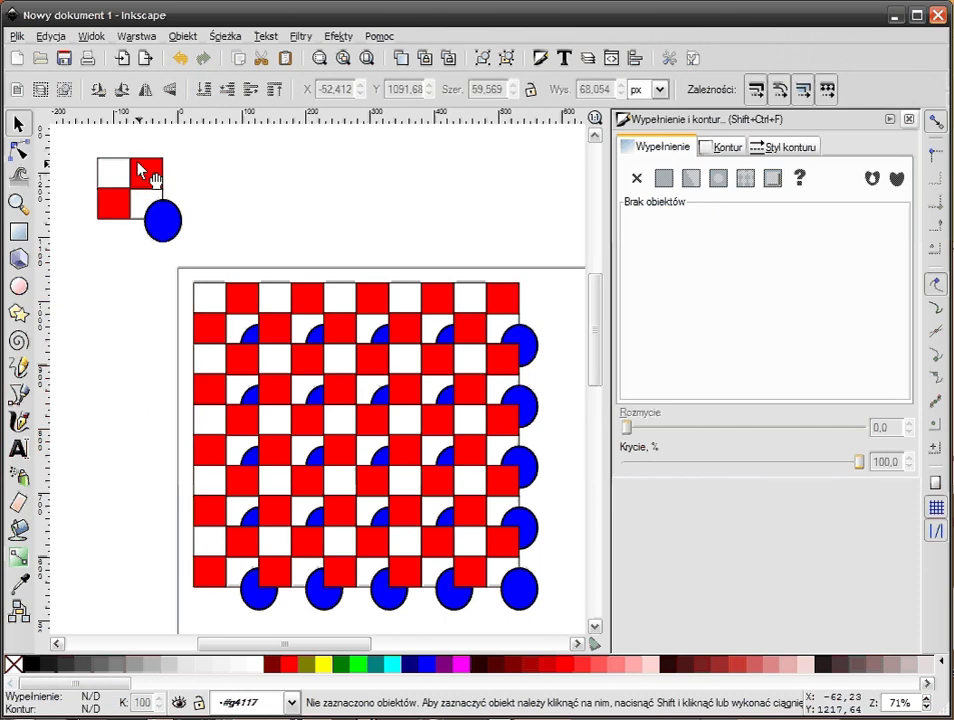
- Delete the checkerboard and the tile group, then close the Fill and Stroke panel
{"action": "mouse_move", "coordinate": [86, 137]}
{"action": "left_mouse_down"}
{"action": "mouse_move", "coordinate": [547, 575]}
{"action": "mouse_move", "coordinate": [571, 639]}
{"action": "left_mouse_up"}
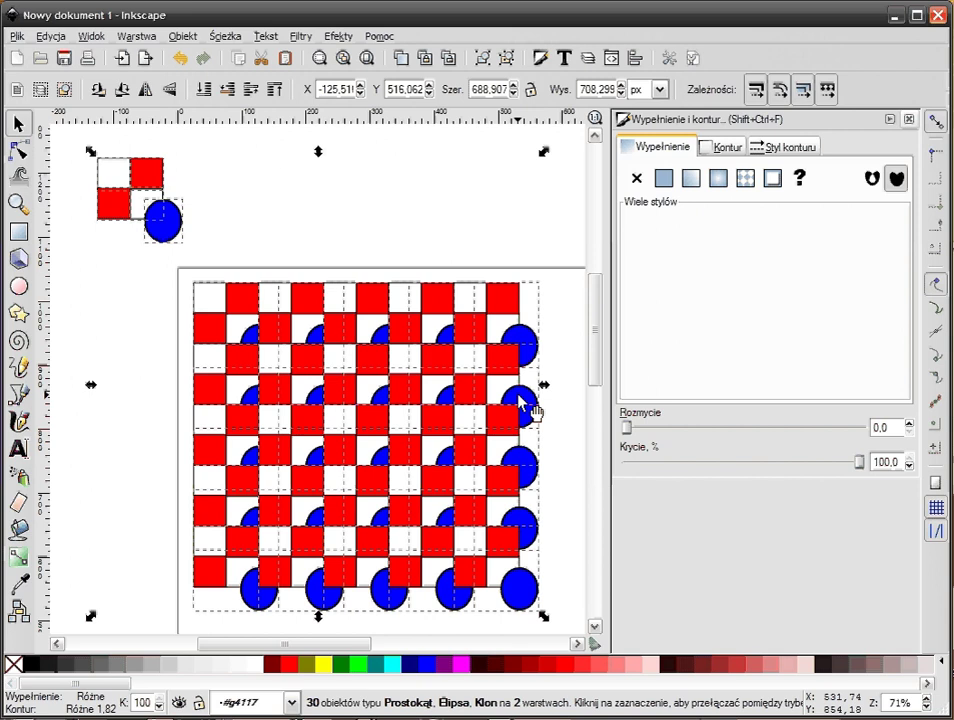
{"action": "key", "text": "Delete"}
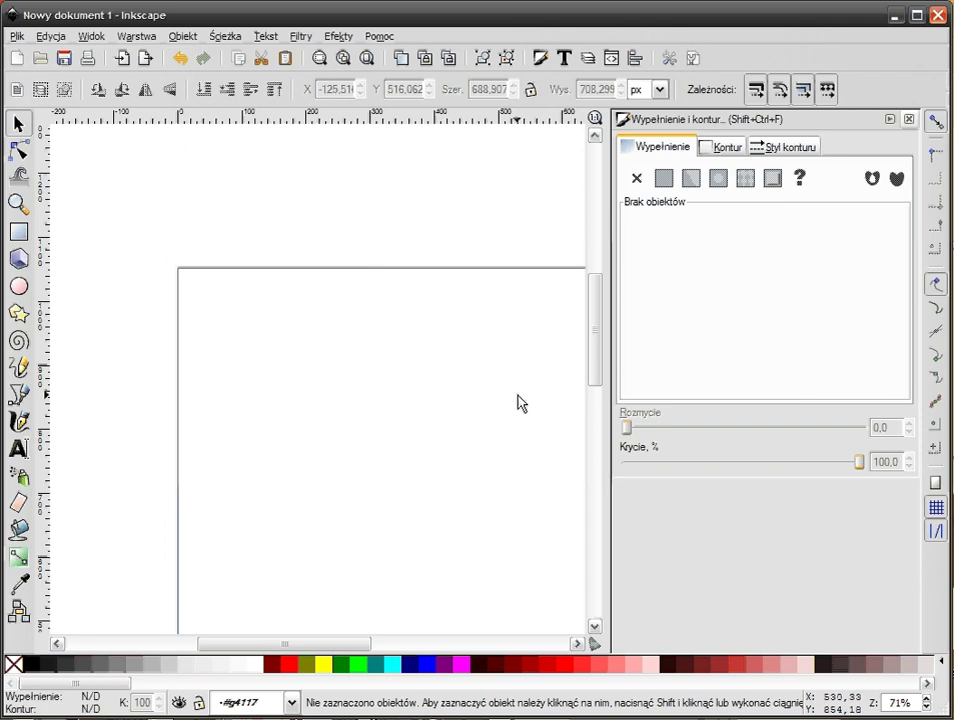
{"action": "left_click_drag", "start_coordinate": [475, 394], "coordinate": [428, 319]}
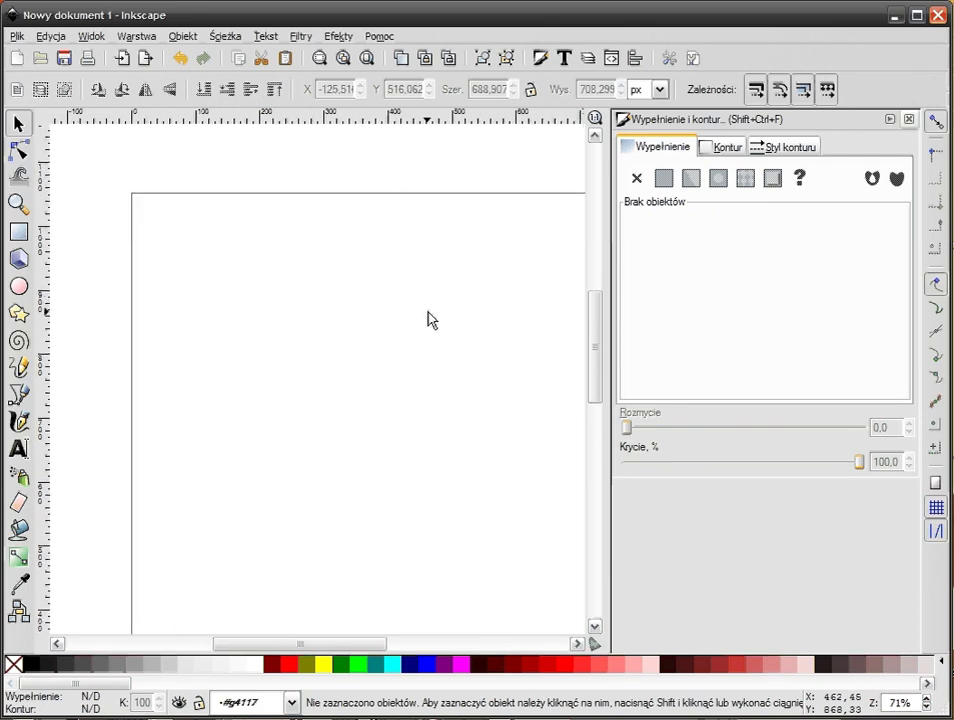
{"action": "left_click", "coordinate": [908, 119]}
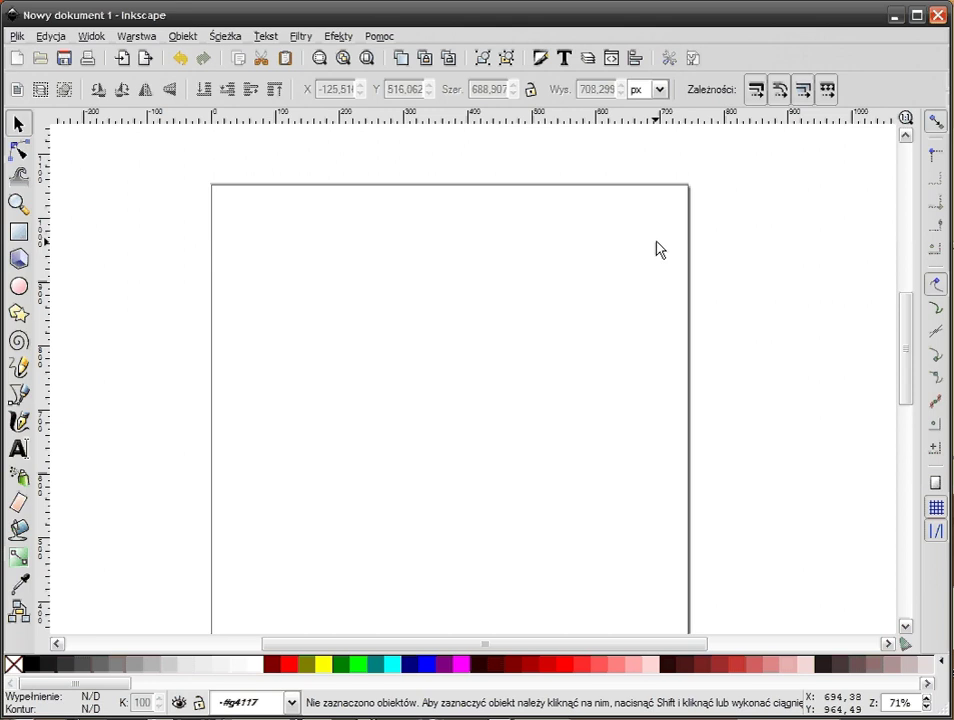
- Draw a wide rectangle near the page top and stamp copies into a five-rectangle stack
{"action": "left_click", "coordinate": [18, 232]}
{"action": "mouse_move", "coordinate": [277, 241]}
{"action": "left_mouse_down"}
{"action": "mouse_move", "coordinate": [494, 298]}
{"action": "mouse_move", "coordinate": [516, 286]}
{"action": "left_mouse_up"}
{"action": "key", "text": "s"}
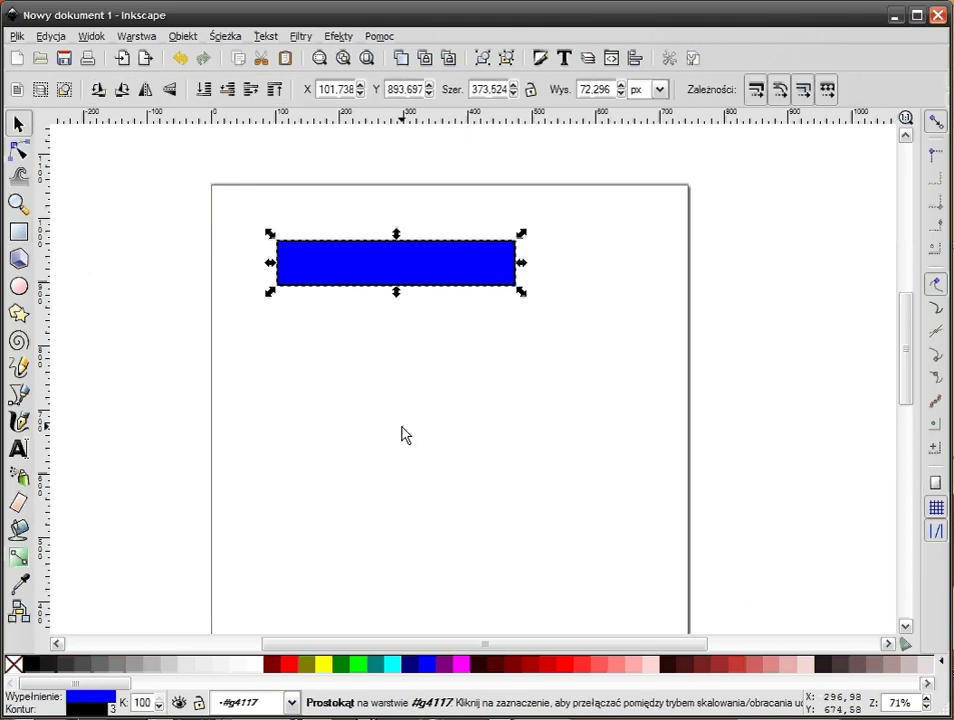
{"action": "key", "text": "ctrl+d"}
{"action": "mouse_move", "coordinate": [424, 283]}
{"action": "left_mouse_down"}
{"action": "mouse_move", "coordinate": [437, 330]}
{"action": "mouse_move", "coordinate": [427, 460]}
{"action": "mouse_move", "coordinate": [444, 516]}
{"action": "left_mouse_up"}
{"action": "key", "text": "space"}
{"action": "key", "text": "space"}
{"action": "key", "text": "ctrl+z"}
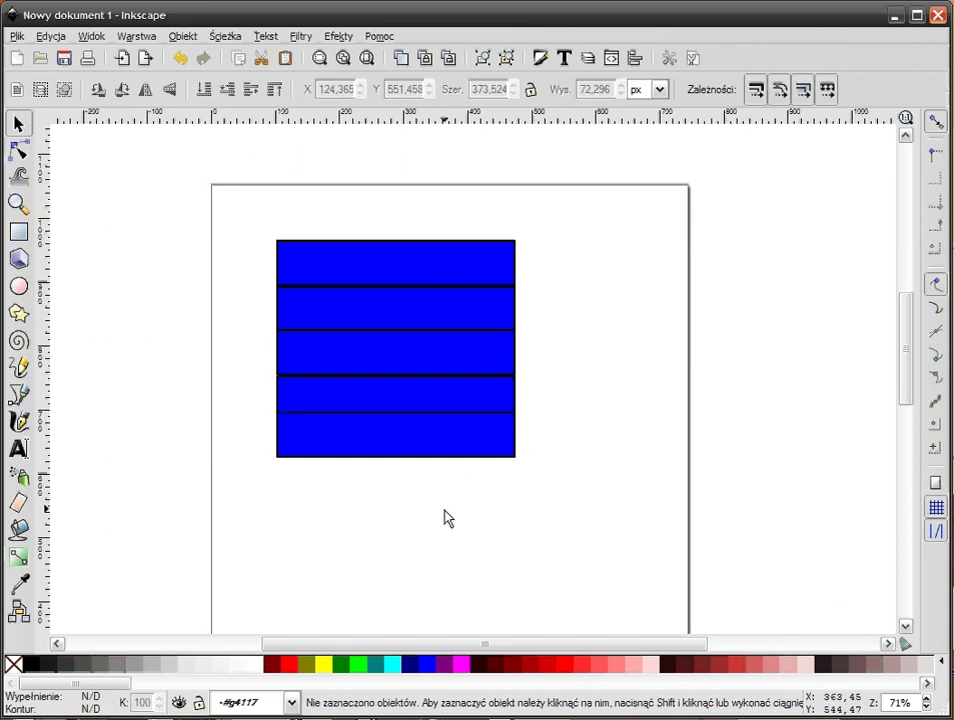
- Fill the stripes from the bottom up: red, green, yellow, teal, and dark red on top
{"action": "left_click", "coordinate": [565, 668]}
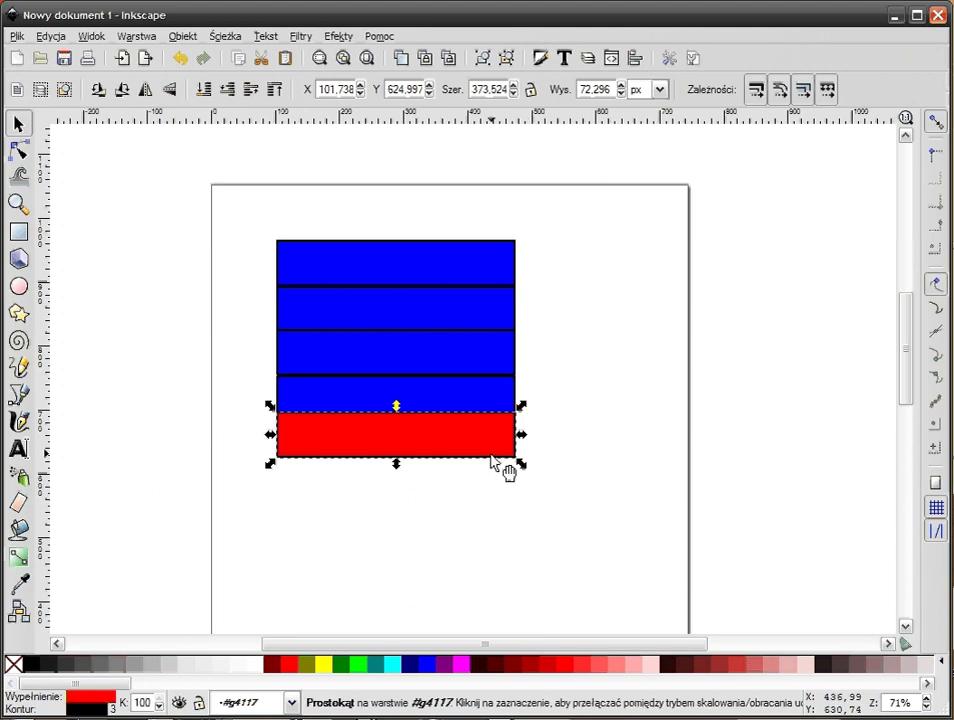
{"action": "left_click", "coordinate": [473, 445], "text": "alt"}
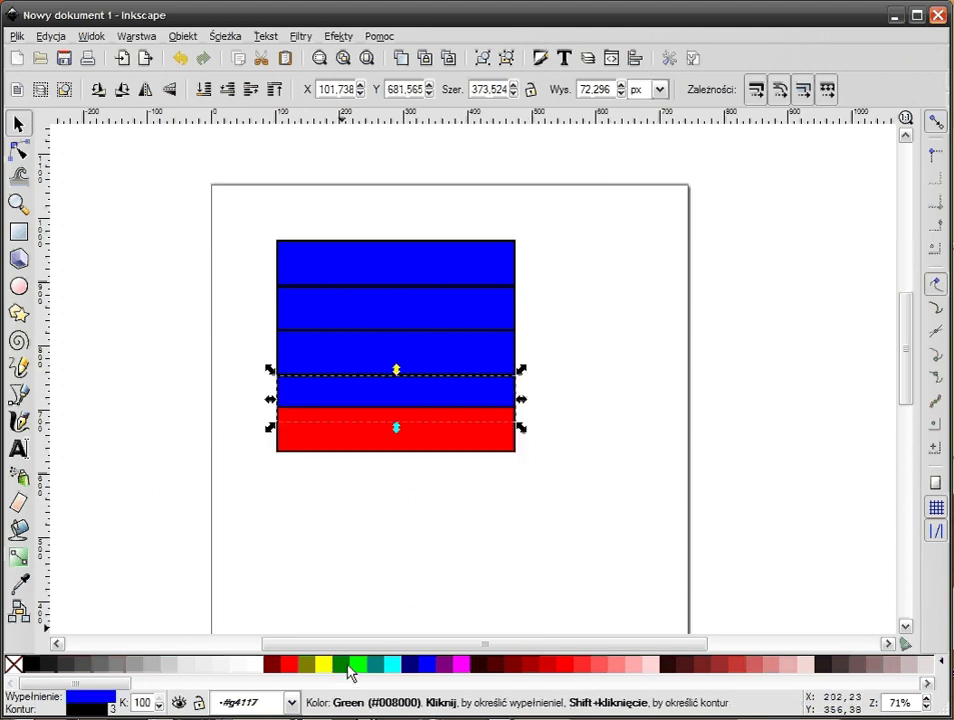
{"action": "left_click", "coordinate": [343, 665]}
{"action": "left_click", "coordinate": [418, 369]}
{"action": "left_click", "coordinate": [323, 664]}
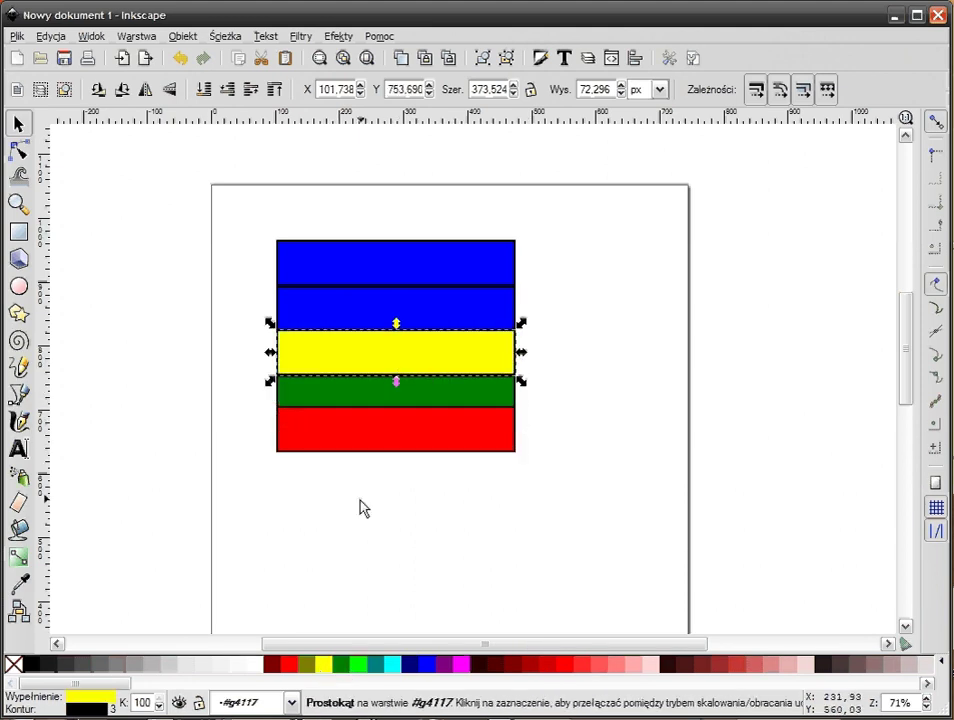
{"action": "left_click", "coordinate": [415, 347]}
{"action": "left_click", "coordinate": [375, 664]}
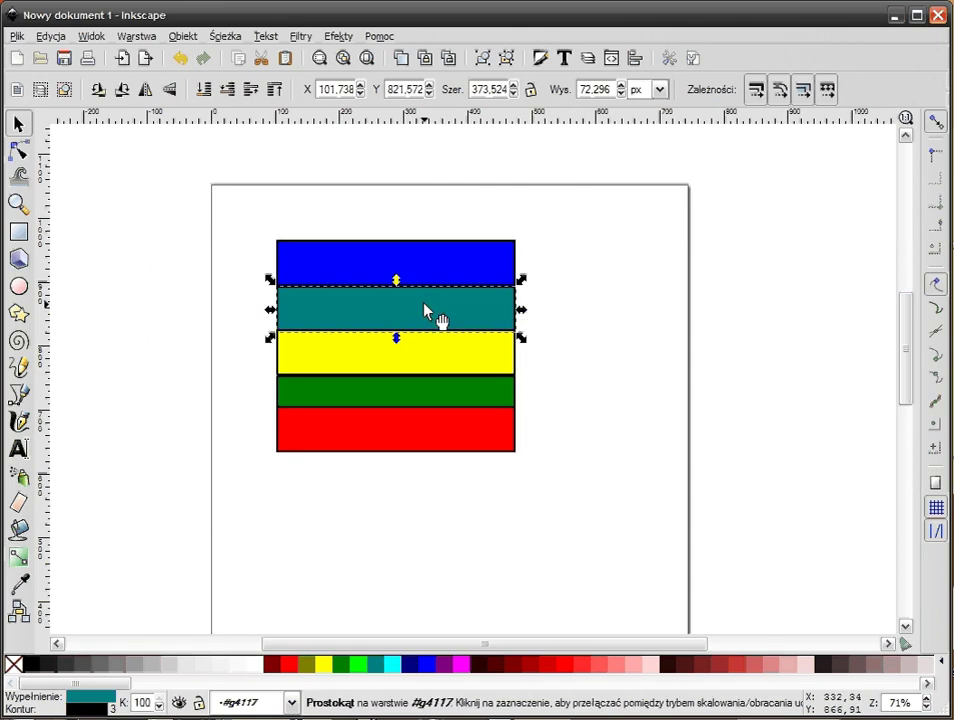
{"action": "left_click", "coordinate": [426, 274]}
{"action": "left_click", "coordinate": [272, 664]}
- Recolour the top stripe to aqua and select all five stripes
{"action": "left_click", "coordinate": [579, 304]}
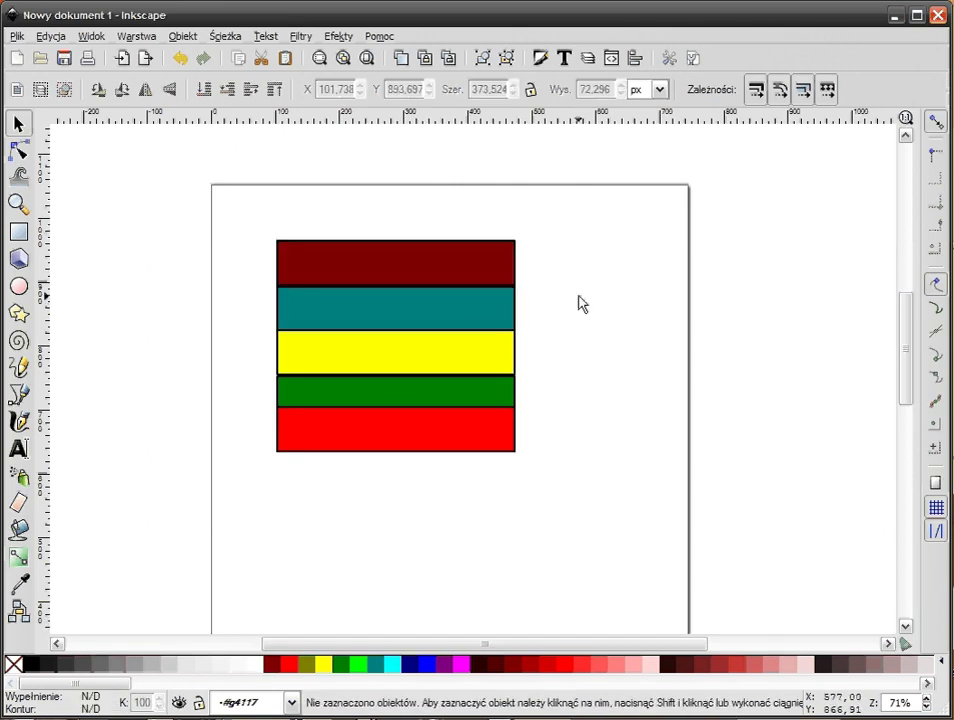
{"action": "left_click", "coordinate": [490, 266]}
{"action": "left_click", "coordinate": [378, 664]}
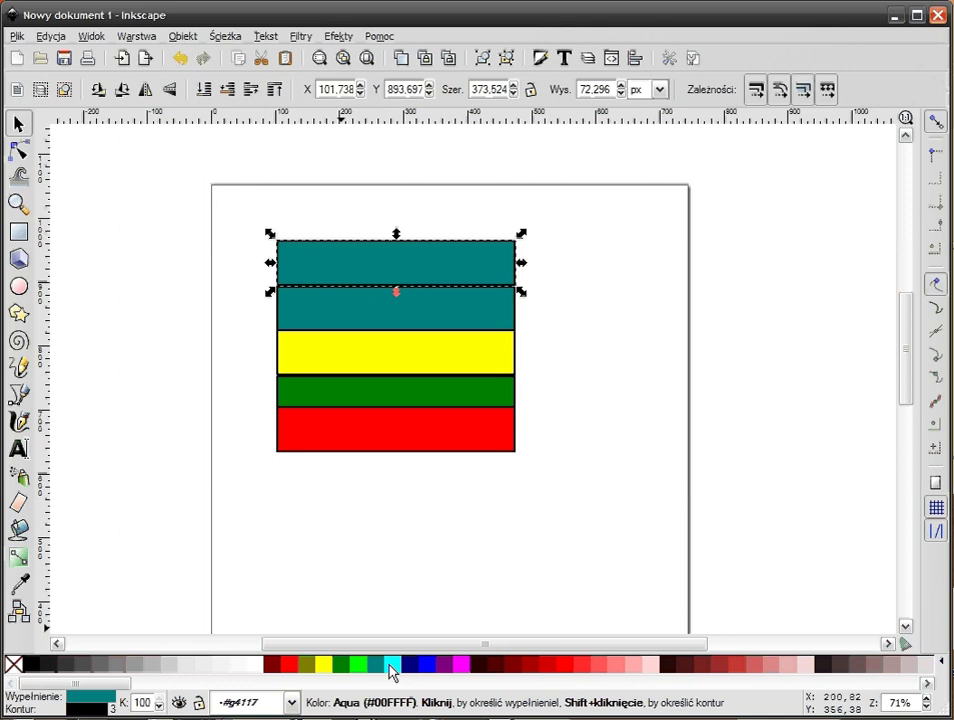
{"action": "left_click", "coordinate": [560, 466]}
{"action": "left_click", "coordinate": [400, 262]}
{"action": "left_click", "coordinate": [392, 664]}
{"action": "left_click_drag", "start_coordinate": [584, 187], "coordinate": [260, 478]}
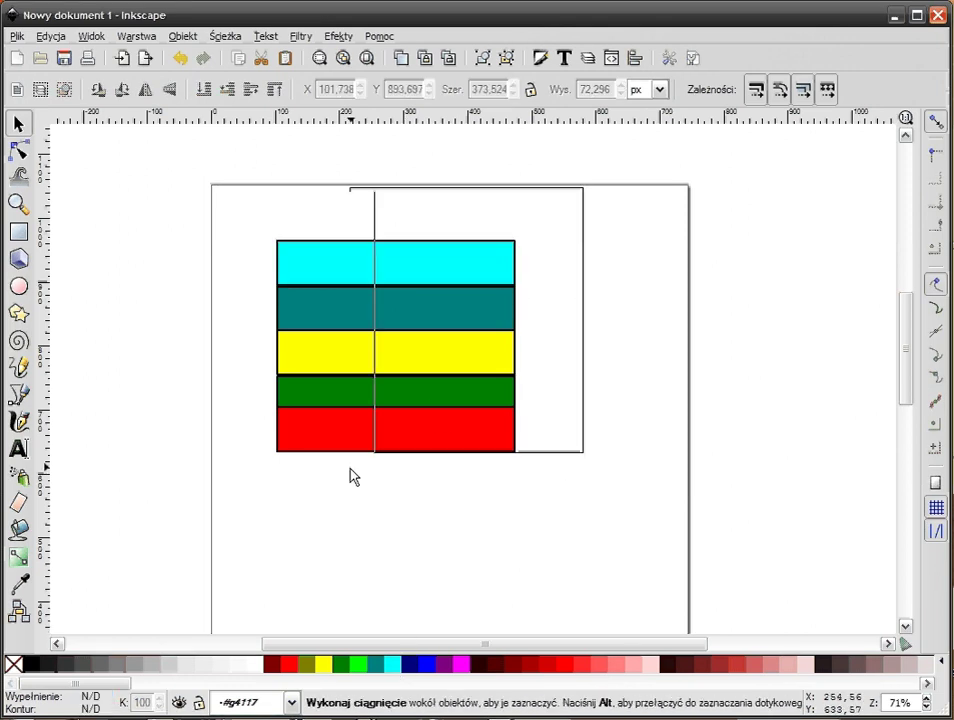
- Equalise the vertical gaps between the five stripes via Align and Distribute, and group them
{"action": "left_click", "coordinate": [612, 58]}
{"action": "left_click", "coordinate": [858, 284]}
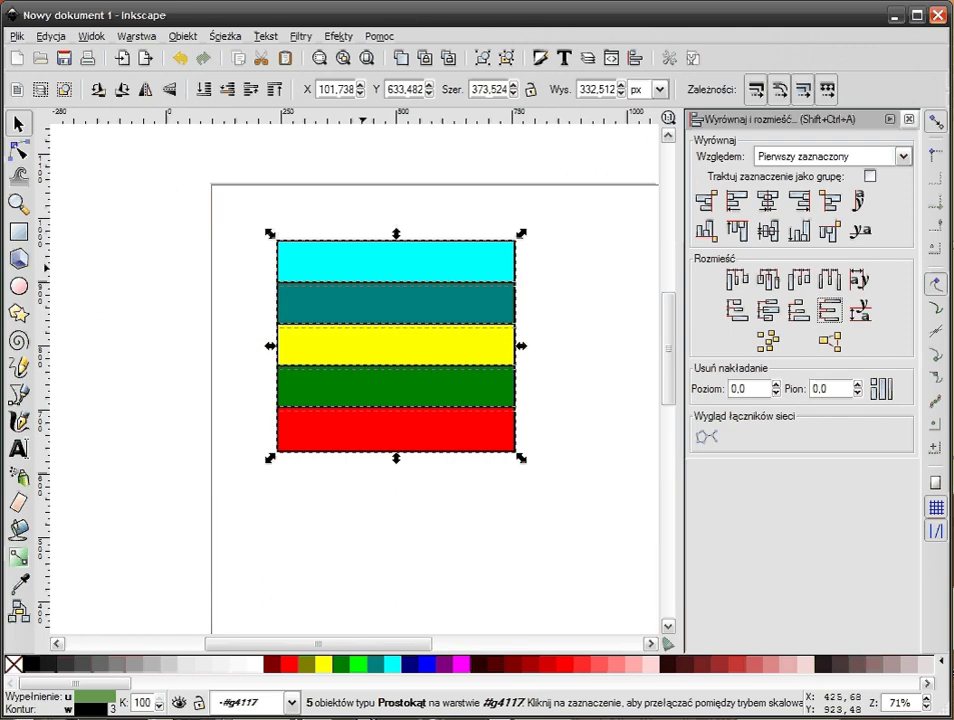
{"action": "left_click", "coordinate": [908, 119]}
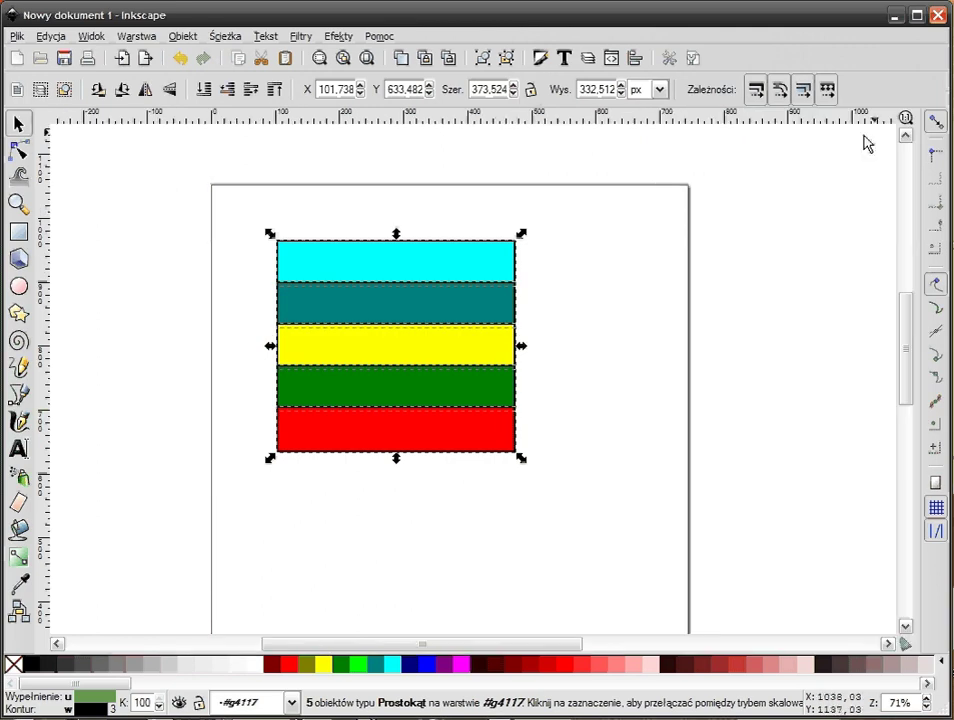
{"action": "left_click", "coordinate": [481, 60]}
{"action": "left_click", "coordinate": [637, 294]}
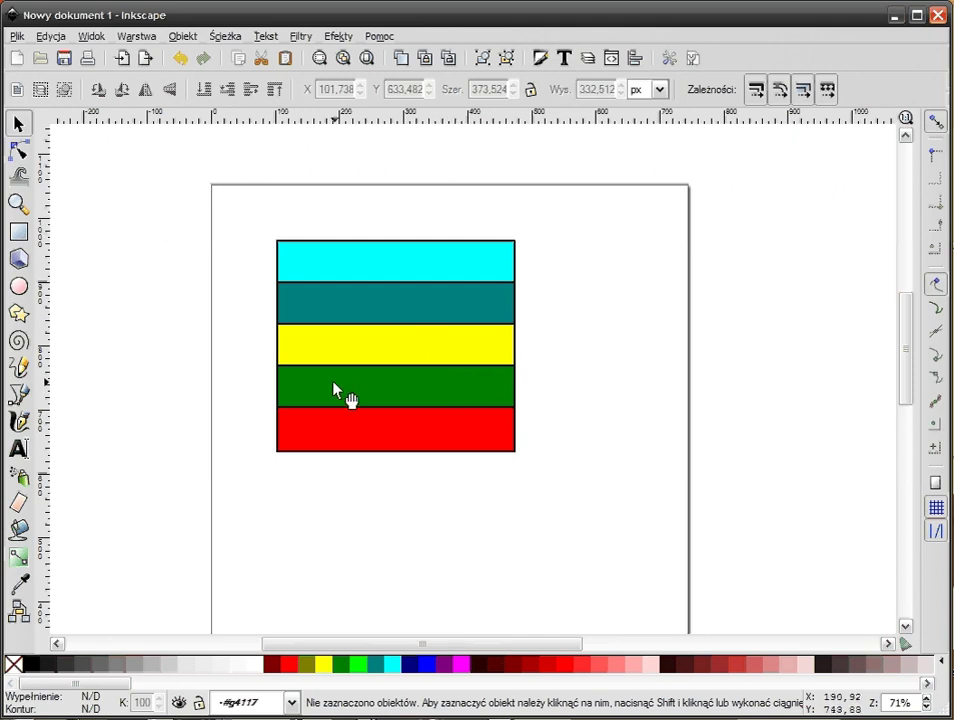
{"action": "left_click", "coordinate": [18, 313]}
- Draw a five-pointed star centred over the stripes, remove its outline and rotate it slightly
{"action": "left_click_drag", "start_coordinate": [408, 334], "coordinate": [467, 415]}
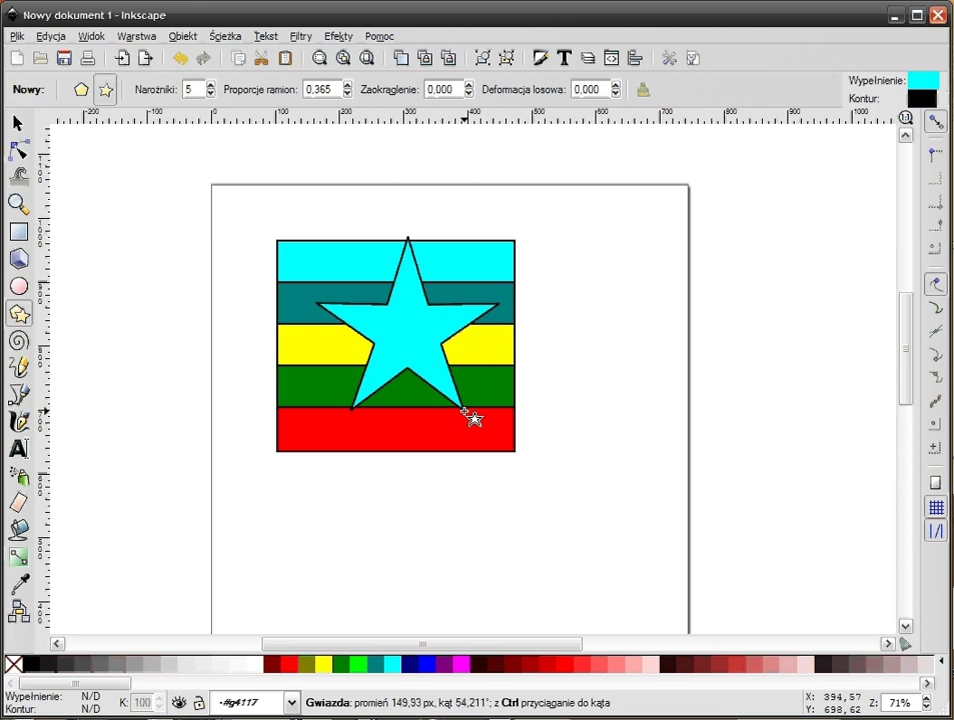
{"action": "key", "text": "F1"}
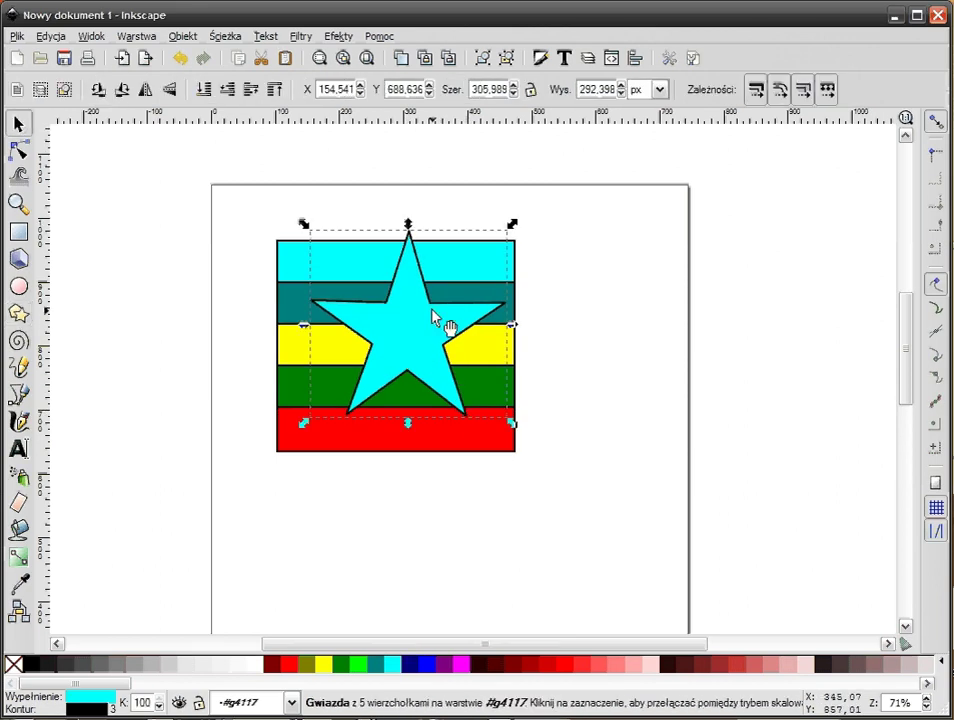
{"action": "left_click_drag", "start_coordinate": [420, 362], "coordinate": [399, 395]}
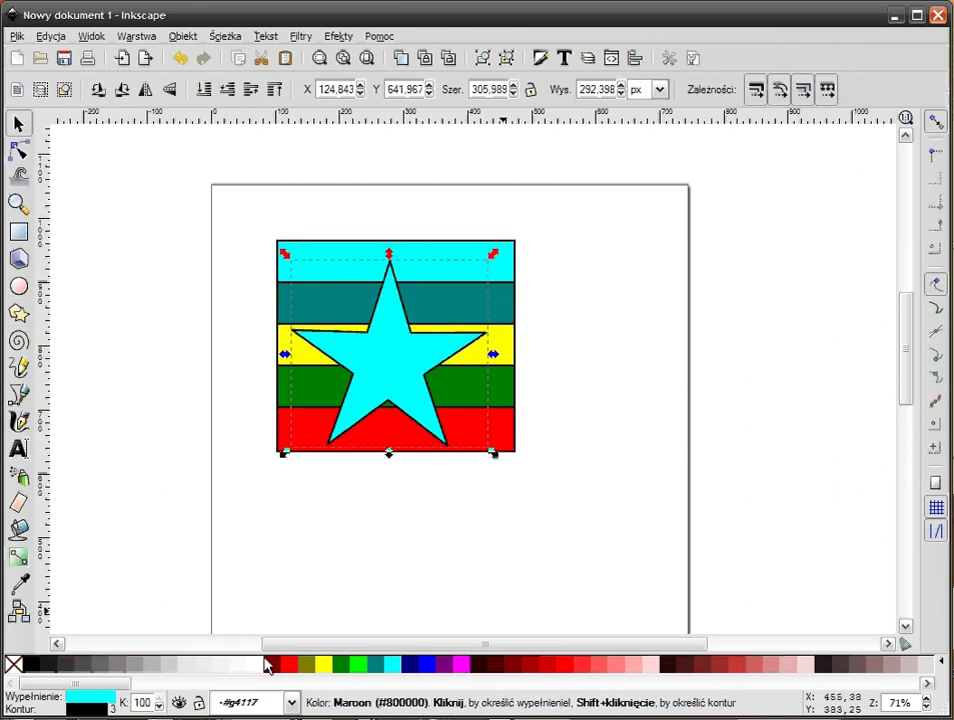
{"action": "left_click", "coordinate": [617, 342]}
{"action": "left_click_drag", "start_coordinate": [412, 369], "coordinate": [415, 362]}
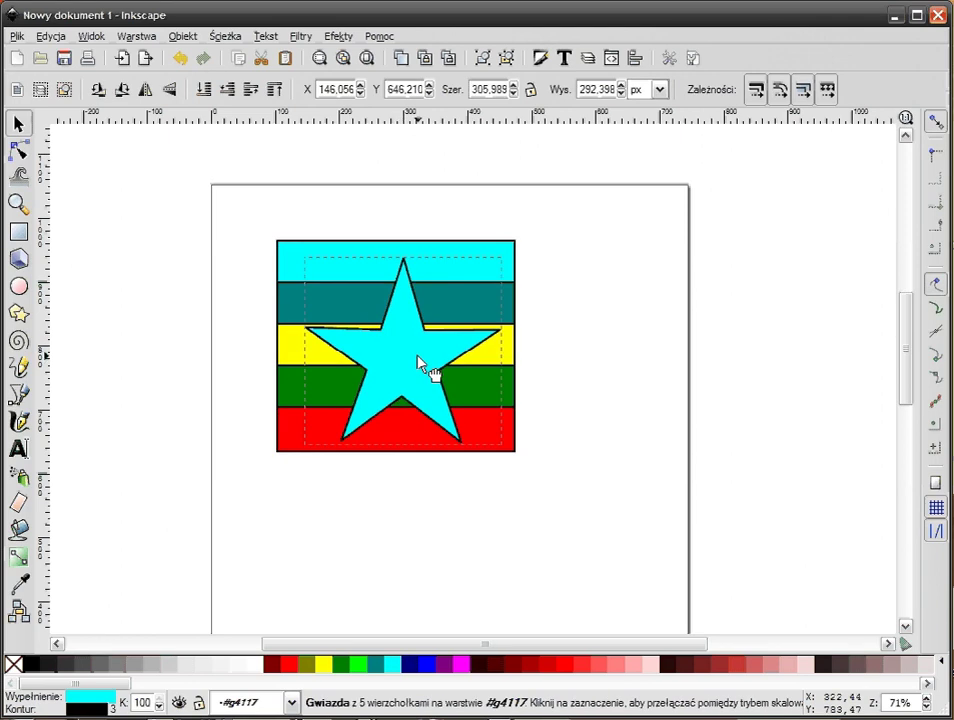
{"action": "left_click", "coordinate": [13, 663], "text": "shift"}
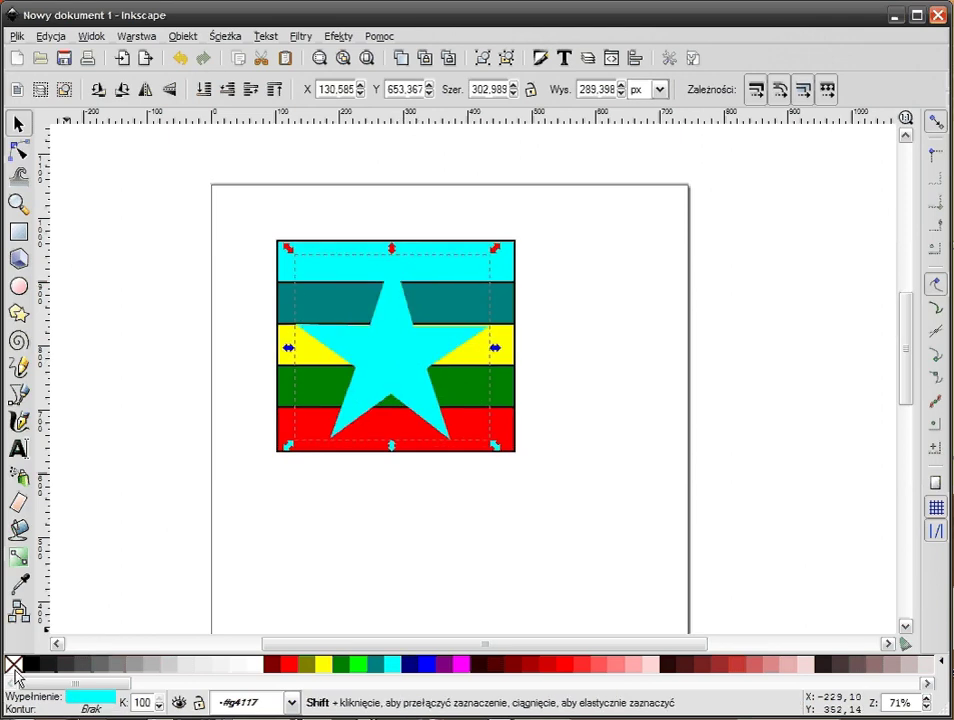
{"action": "left_click", "coordinate": [362, 388]}
{"action": "left_click_drag", "start_coordinate": [490, 448], "coordinate": [505, 451]}
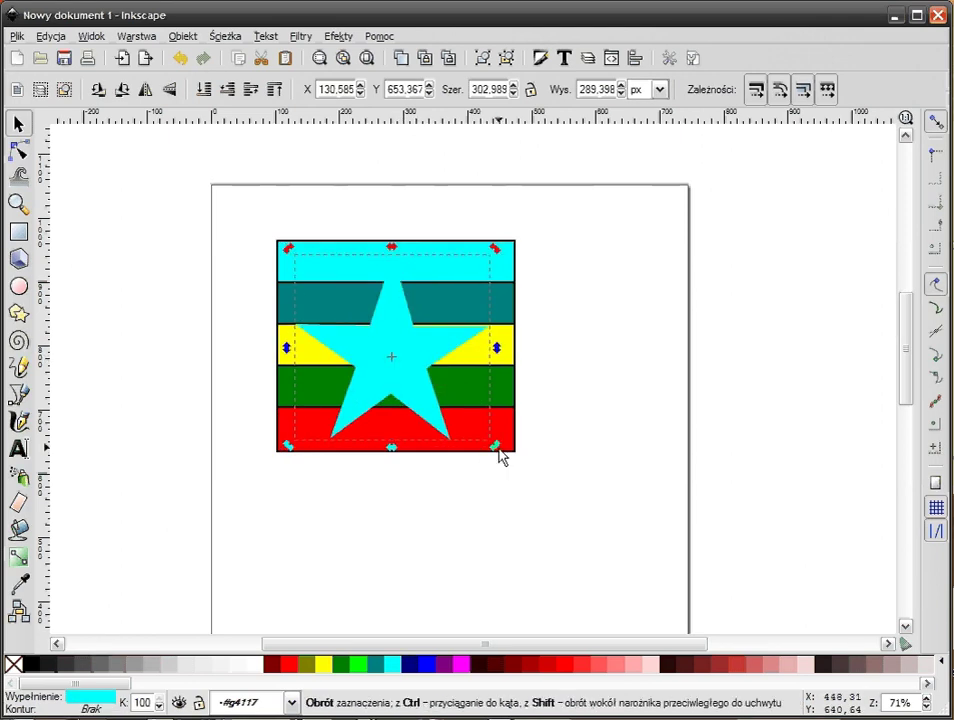
- Colour the star dark red, nudge it up, and select it with the stripe group
{"action": "left_click", "coordinate": [519, 668]}
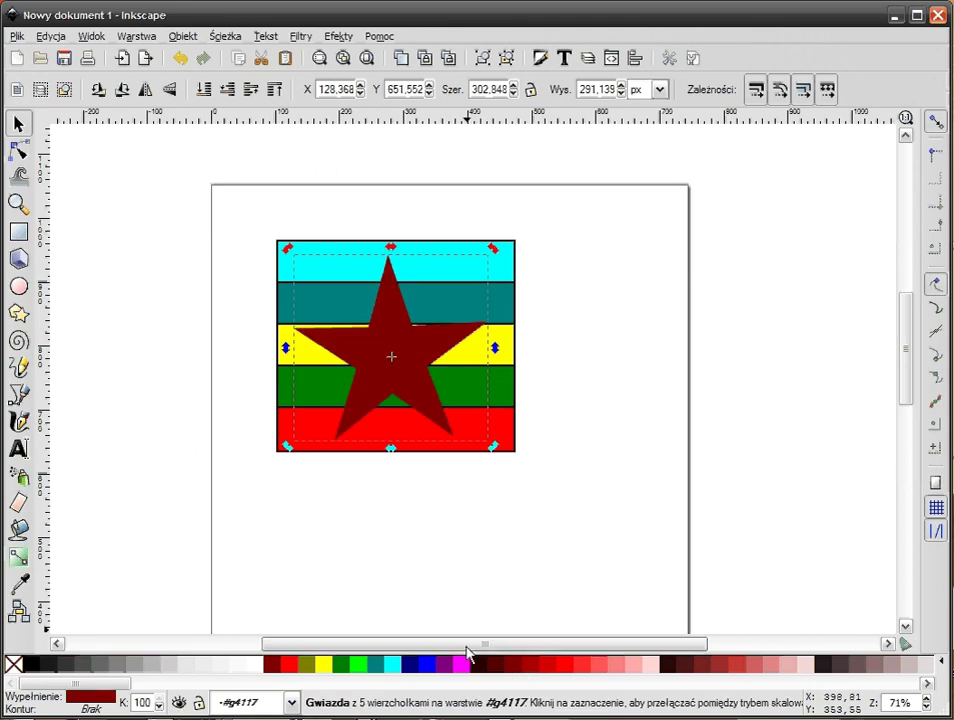
{"action": "left_click", "coordinate": [92, 271]}
{"action": "left_click_drag", "start_coordinate": [372, 343], "coordinate": [373, 346]}
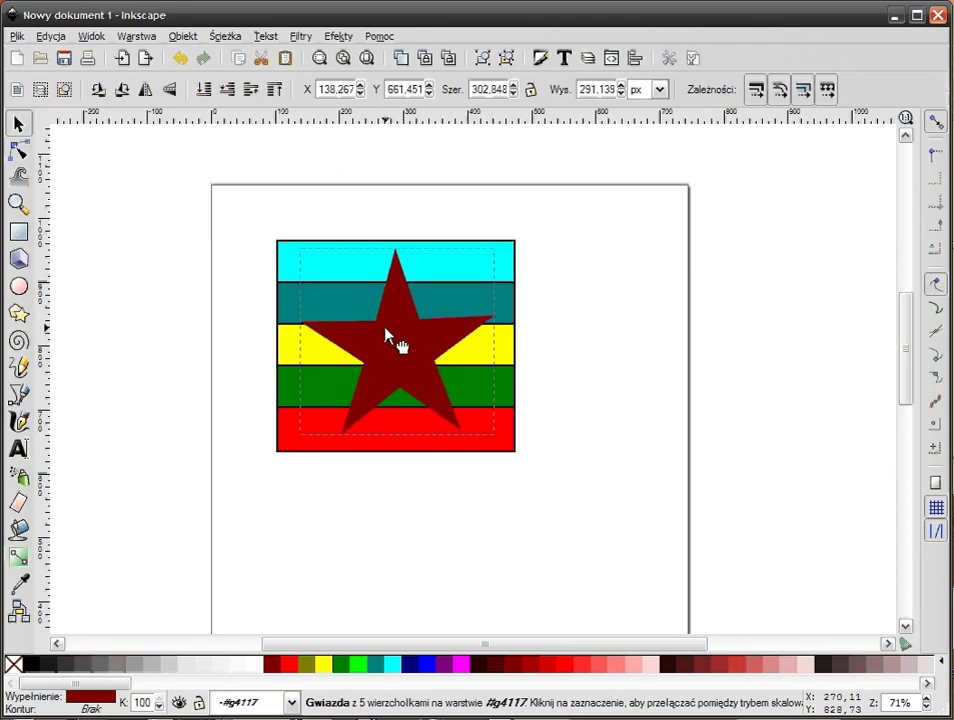
{"action": "left_click", "coordinate": [449, 266]}
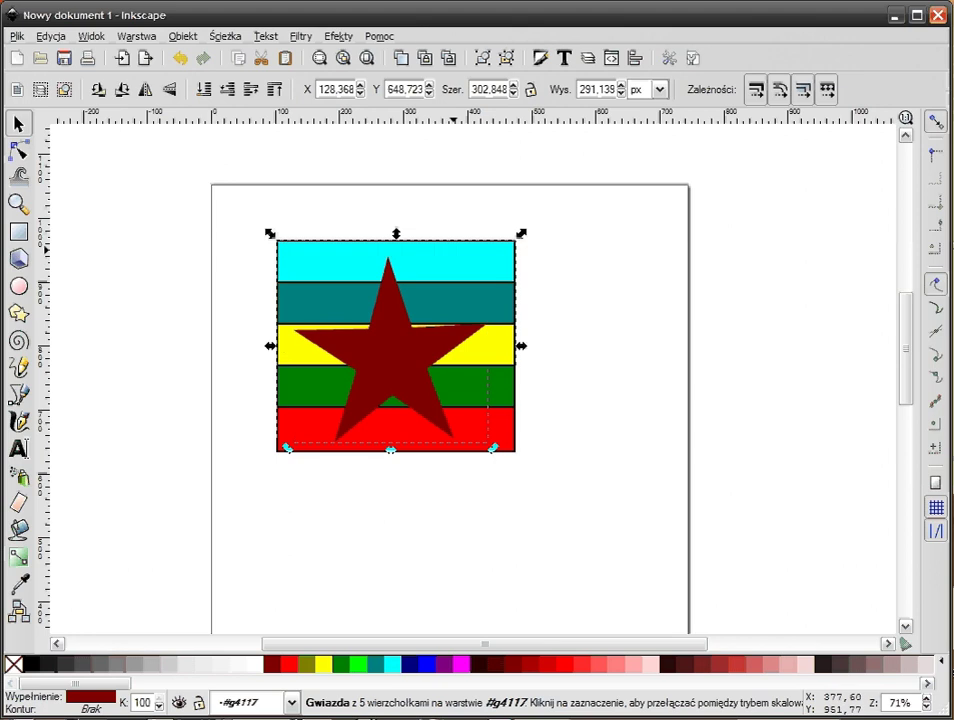
{"action": "left_click", "coordinate": [414, 350], "text": "shift"}
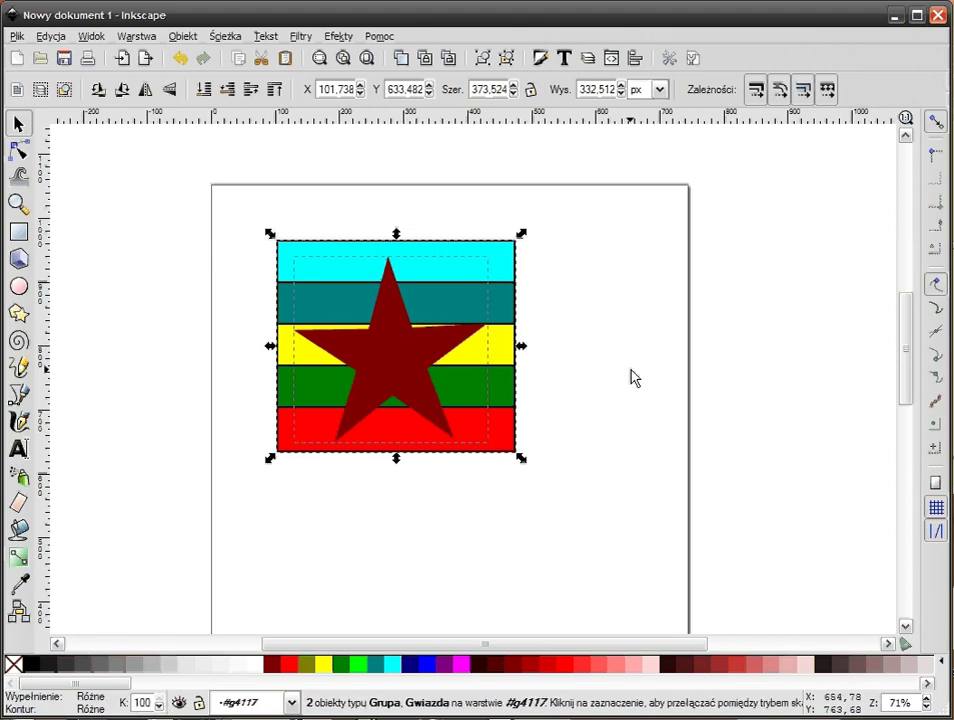
{"action": "left_click", "coordinate": [551, 316]}
{"action": "left_click", "coordinate": [473, 275]}
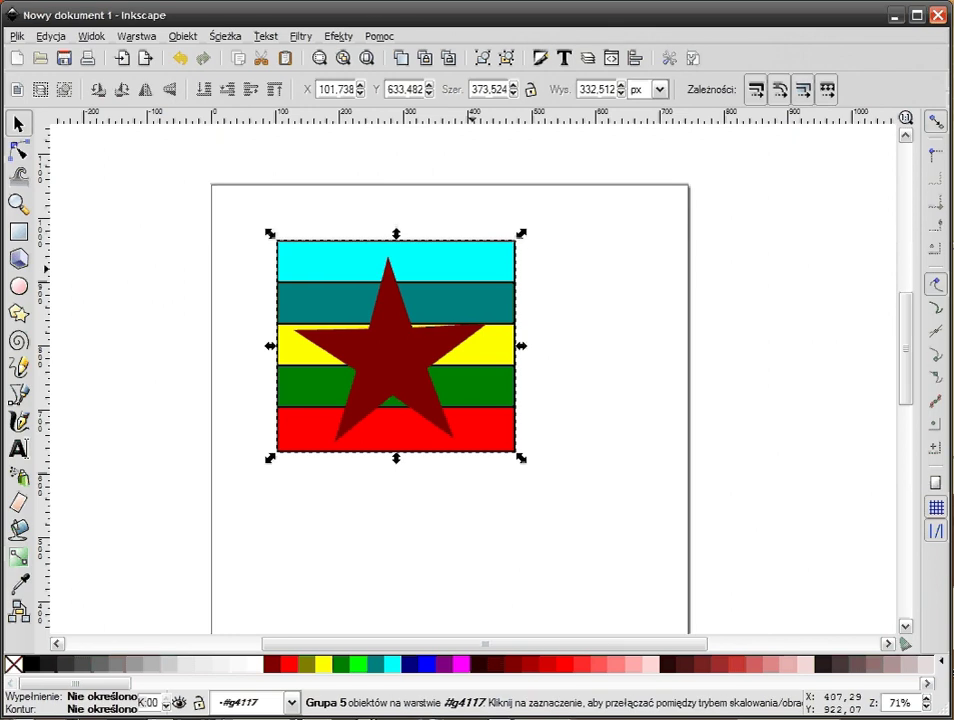
{"action": "left_click", "coordinate": [403, 368], "text": "shift"}
{"action": "left_click", "coordinate": [568, 328]}
{"action": "mouse_move", "coordinate": [618, 202]}
{"action": "left_mouse_down"}
{"action": "mouse_move", "coordinate": [172, 578]}
{"action": "mouse_move", "coordinate": [168, 625]}
{"action": "left_mouse_up"}
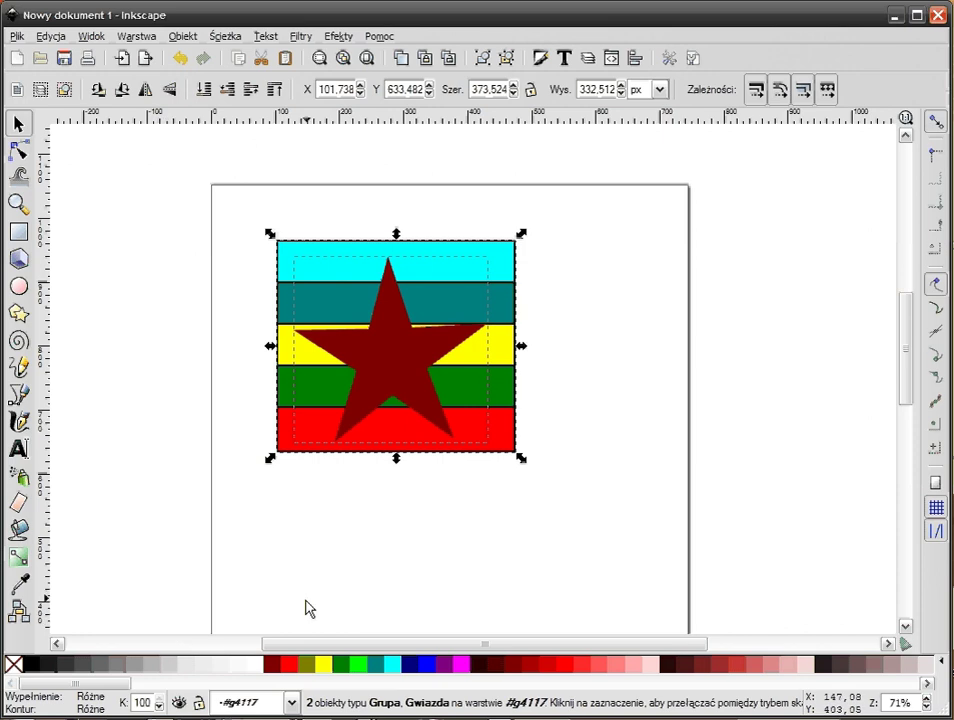
{"action": "left_click", "coordinate": [182, 36]}
{"action": "mouse_move", "coordinate": [270, 156]}
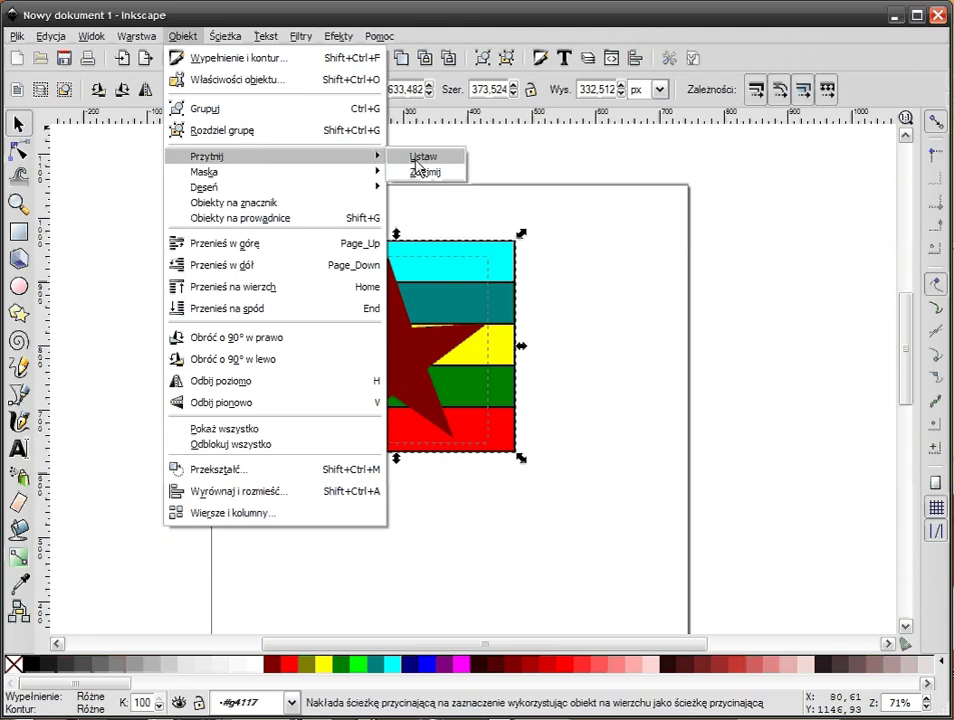
{"action": "left_click", "coordinate": [419, 158]}
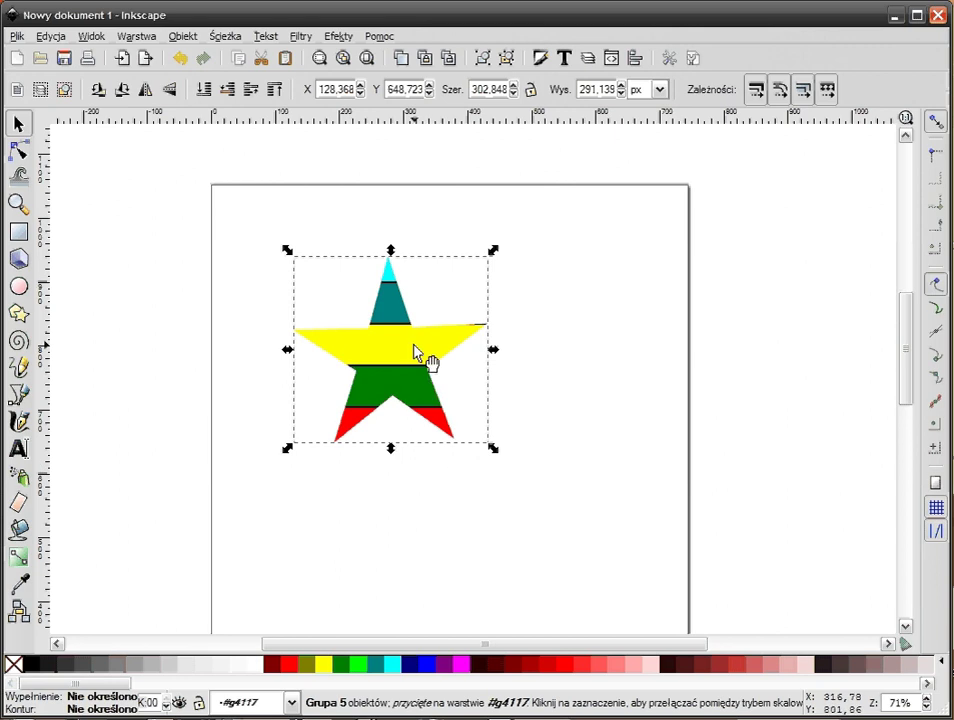
{"action": "key", "text": "ctrl+z"}
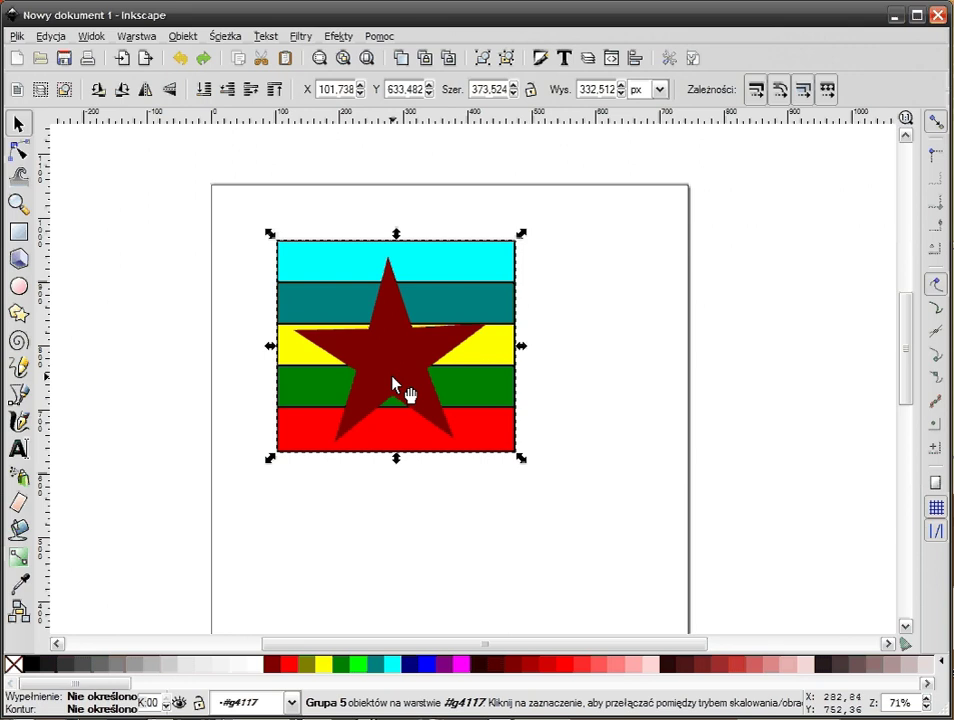
- Fill the star black, then give it a radial gradient fill in Fill and Stroke
{"action": "left_click", "coordinate": [396, 351], "text": "ctrl"}
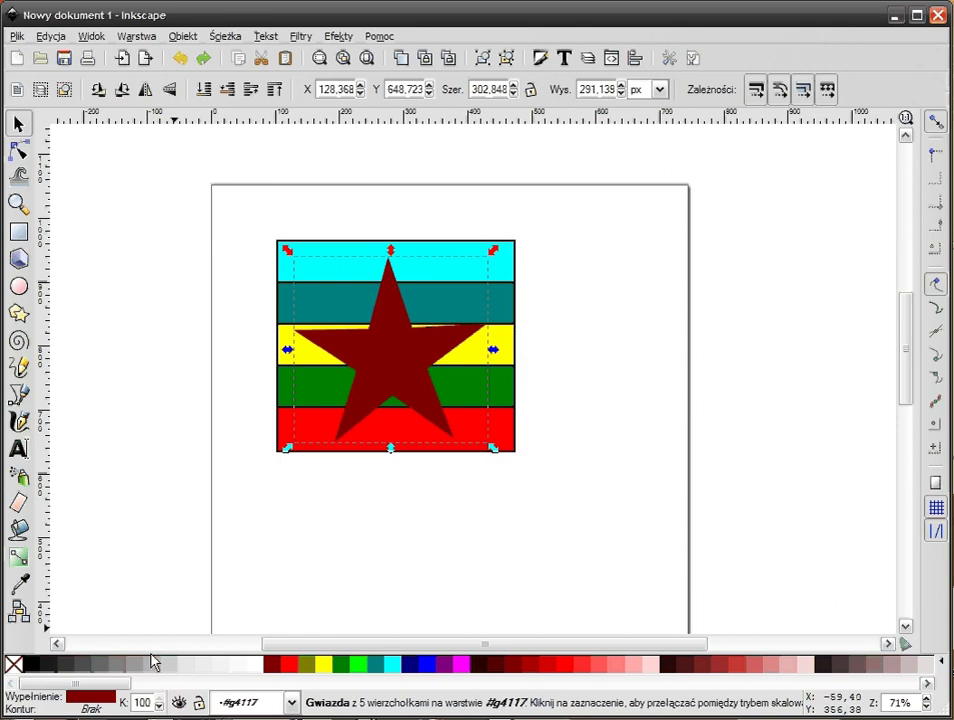
{"action": "left_click", "coordinate": [33, 668]}
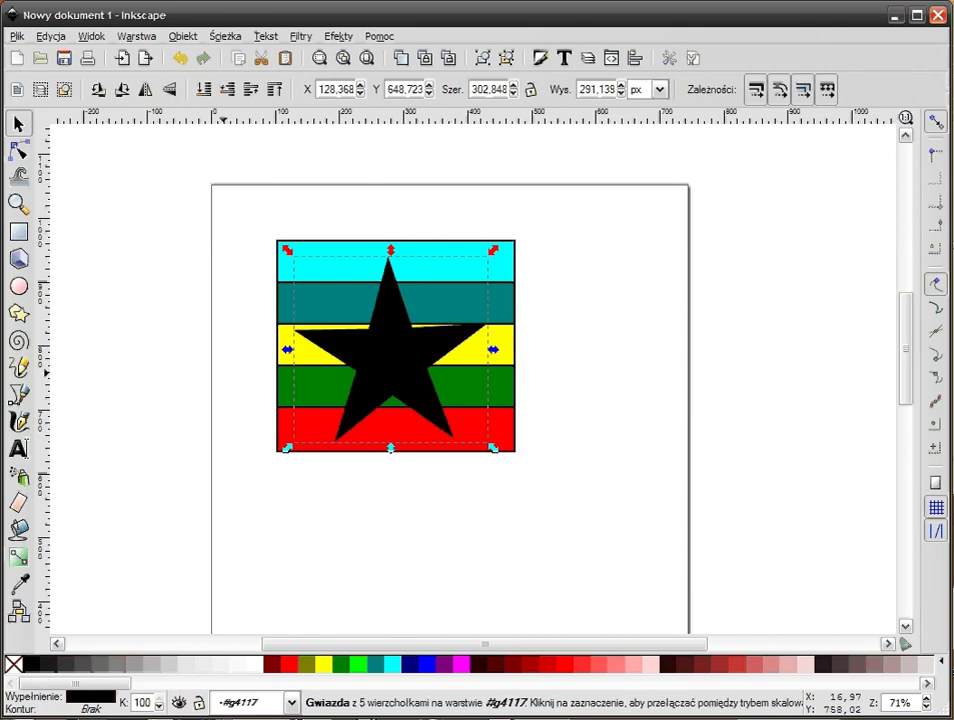
{"action": "left_click", "coordinate": [19, 558]}
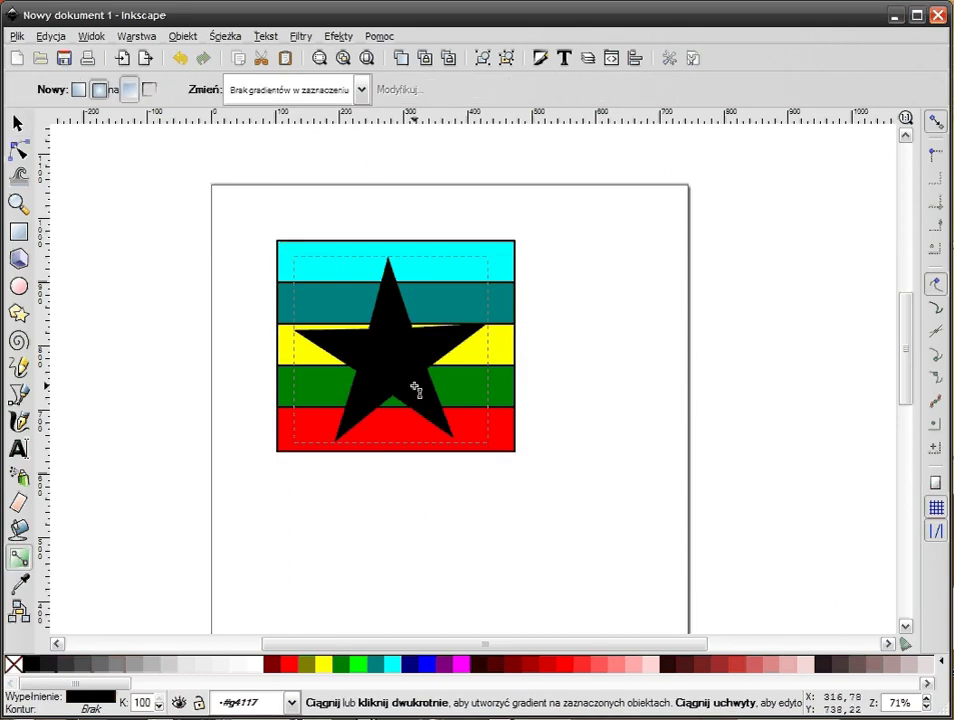
{"action": "left_click", "coordinate": [18, 122]}
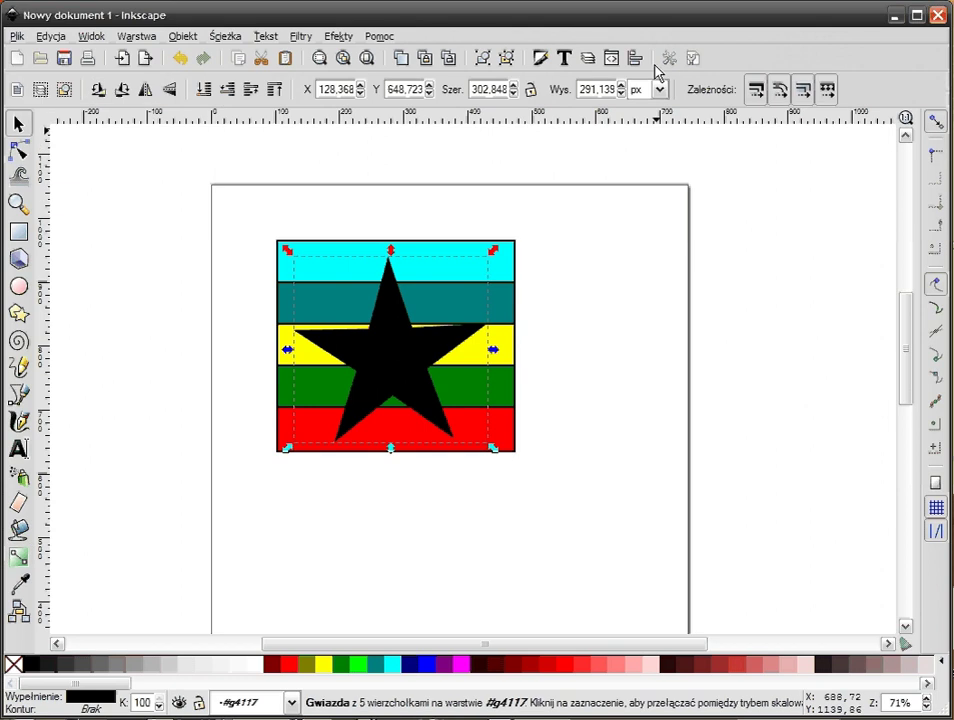
{"action": "left_click", "coordinate": [545, 58]}
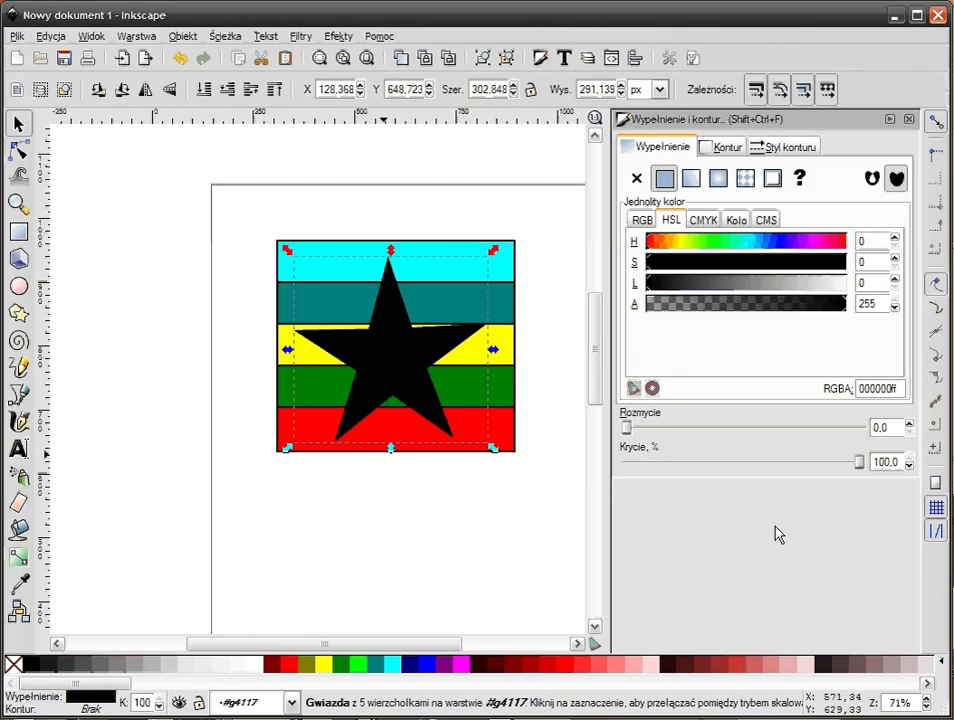
{"action": "left_click", "coordinate": [720, 180]}
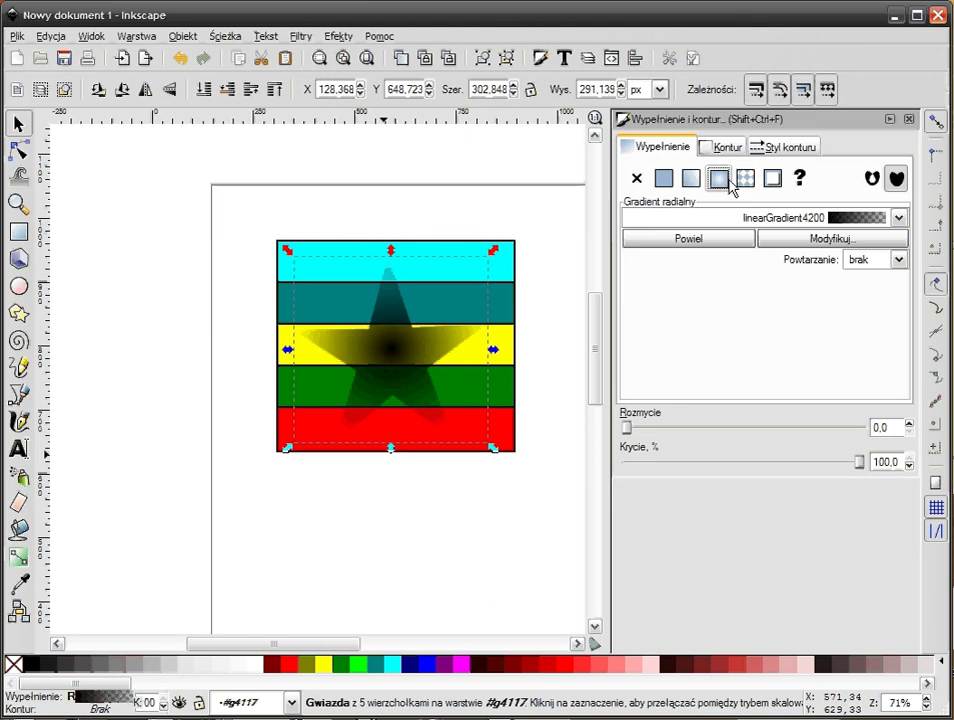
- In the gradient editor, make the outer stop fully opaque white
{"action": "left_click", "coordinate": [866, 240]}
{"action": "left_click", "coordinate": [639, 270]}
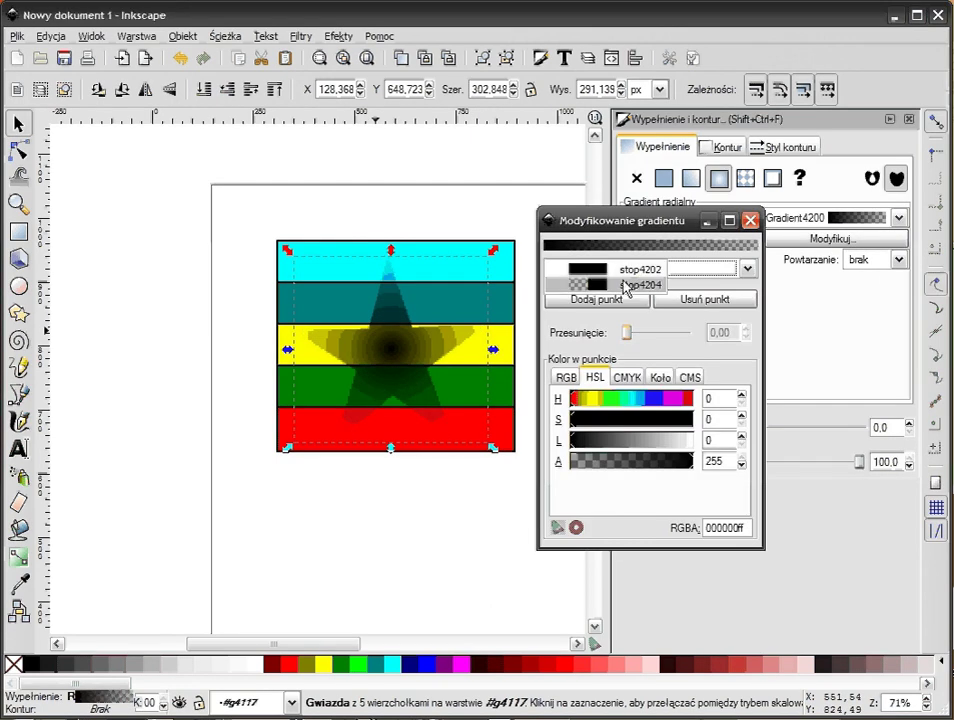
{"action": "left_click", "coordinate": [637, 293]}
{"action": "left_click", "coordinate": [614, 461]}
{"action": "left_click_drag", "start_coordinate": [614, 461], "coordinate": [692, 461]}
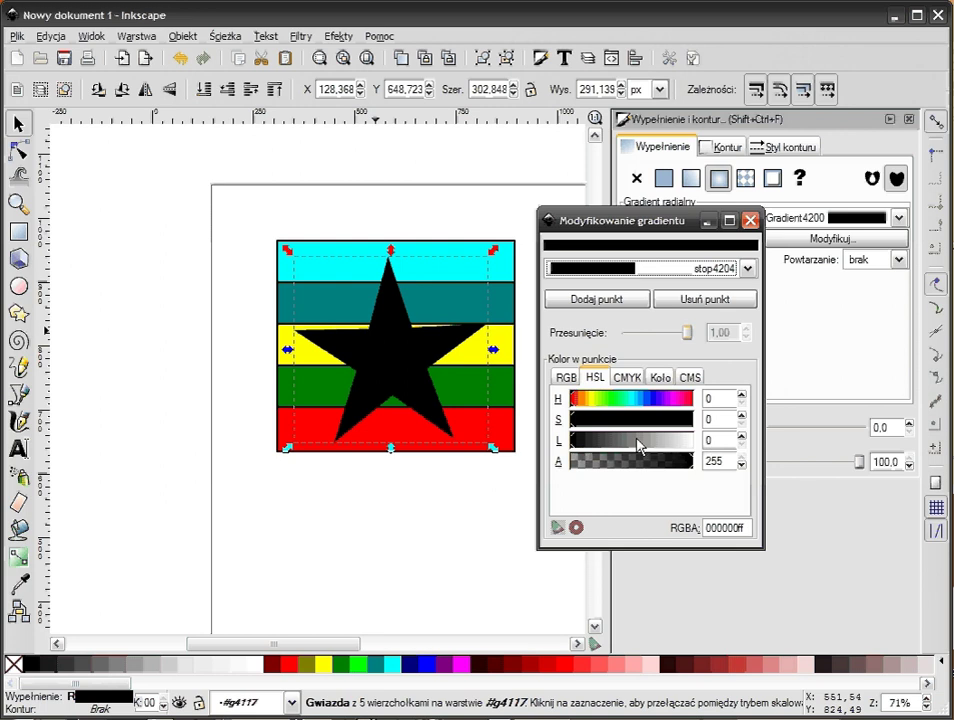
{"action": "left_click_drag", "start_coordinate": [639, 441], "coordinate": [700, 441]}
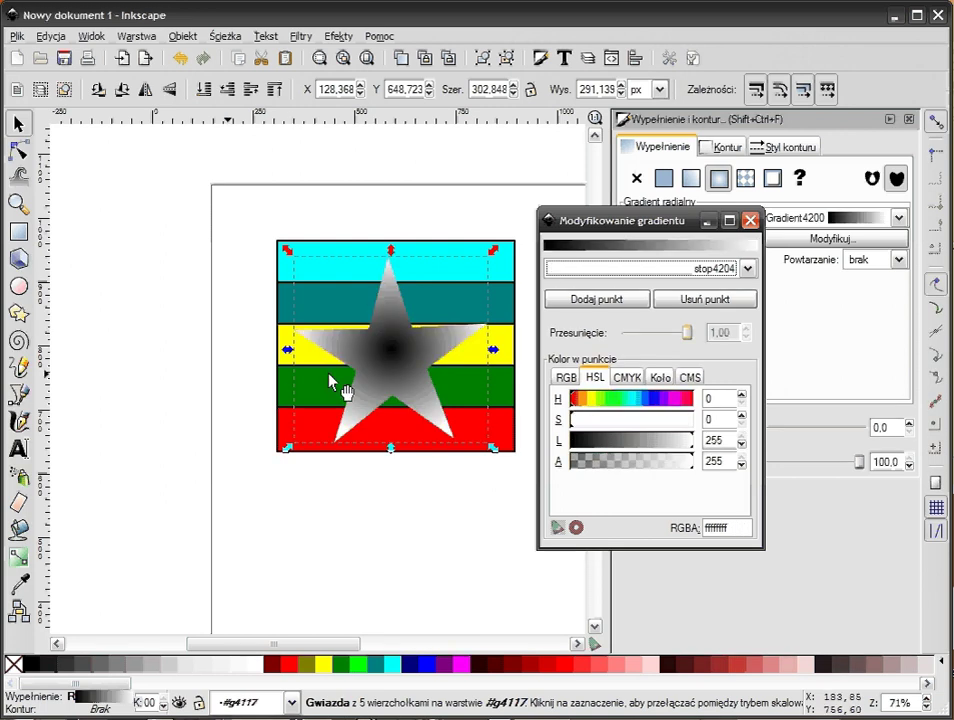
{"action": "left_click", "coordinate": [750, 220]}
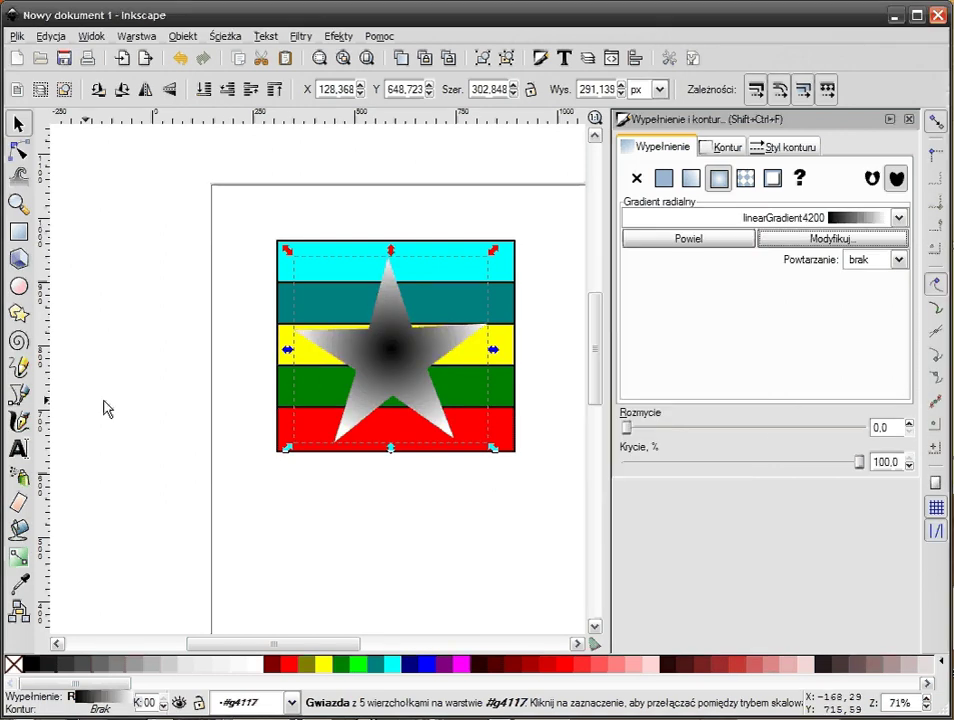
- Inspect the star's radial gradient handles, then select both the star and the stripes
{"action": "left_click", "coordinate": [18, 556]}
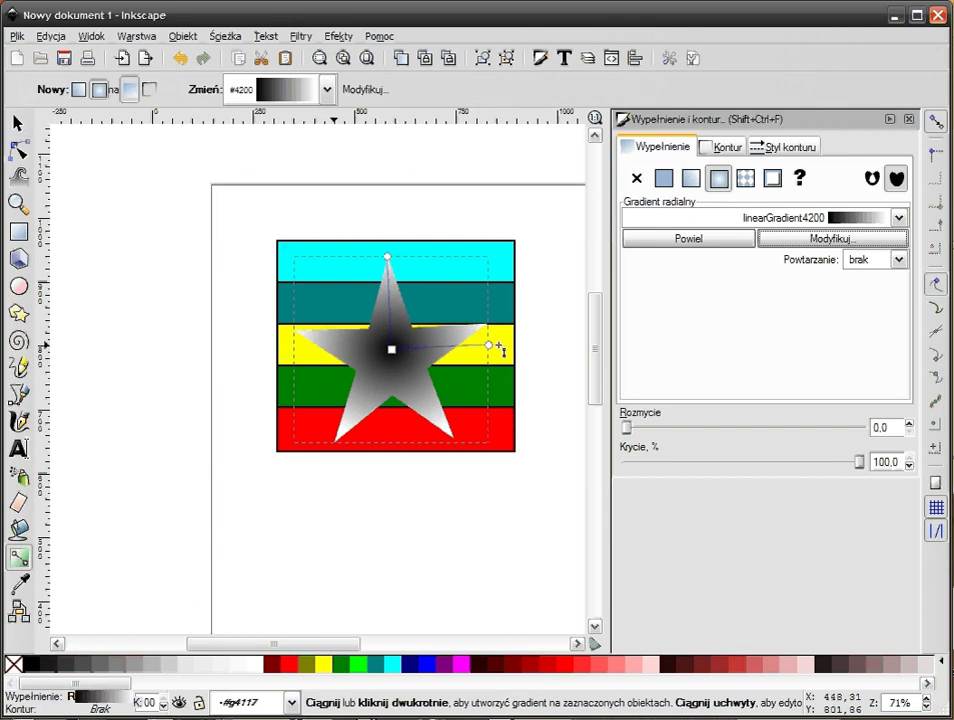
{"action": "left_click", "coordinate": [489, 348]}
{"action": "left_click", "coordinate": [571, 382]}
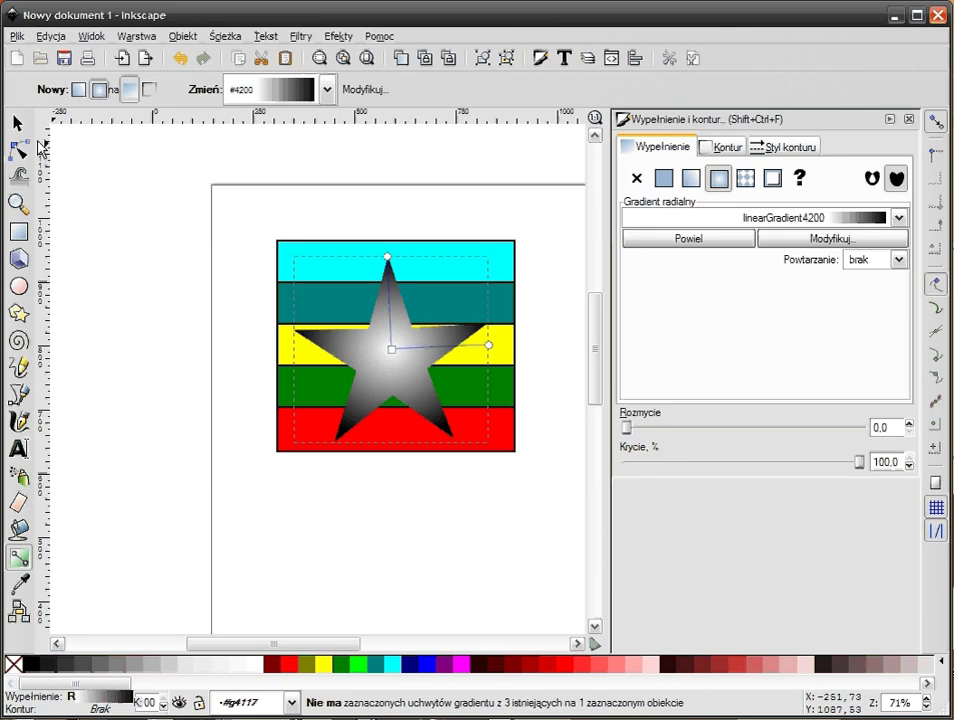
{"action": "left_click", "coordinate": [17, 122]}
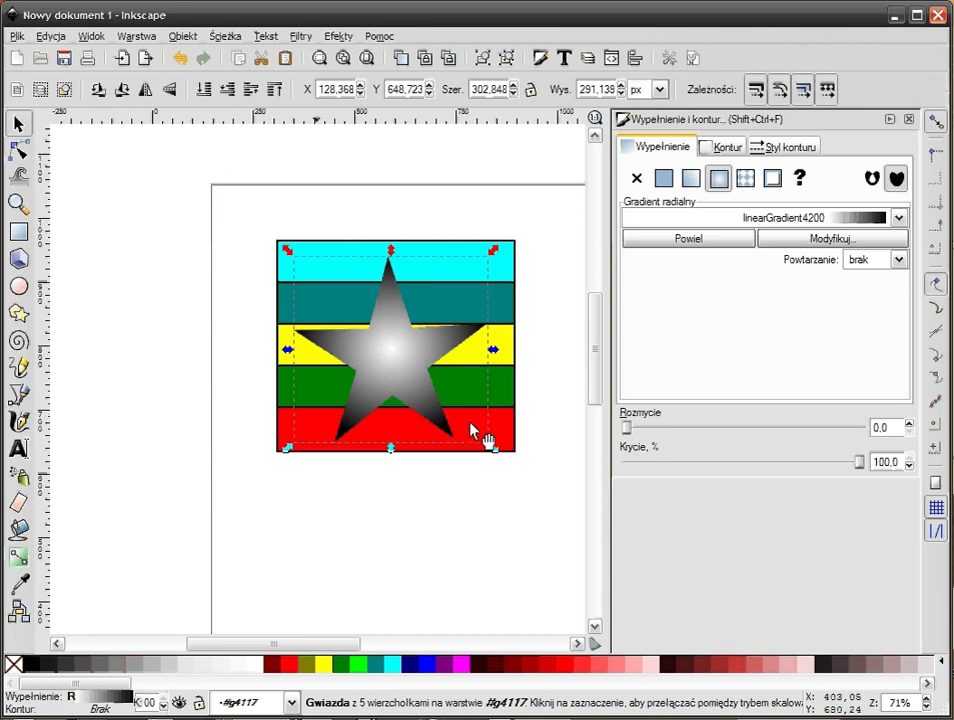
{"action": "mouse_move", "coordinate": [188, 195]}
{"action": "left_mouse_down"}
{"action": "mouse_move", "coordinate": [469, 400]}
{"action": "mouse_move", "coordinate": [566, 547]}
{"action": "left_mouse_up"}
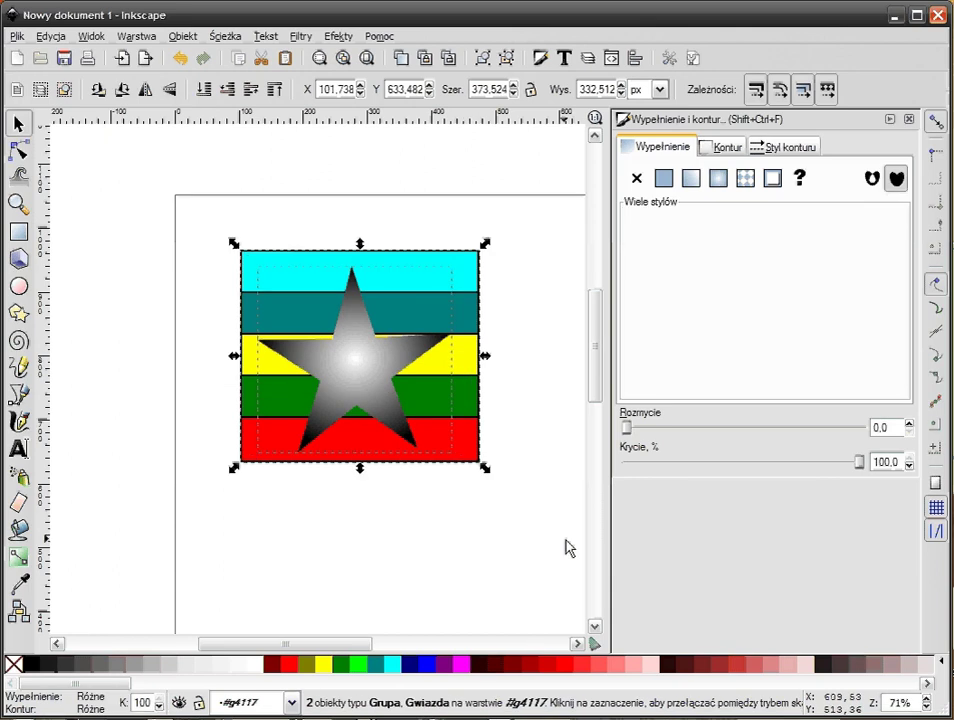
- Apply Obiekt > Maska > Ustaw so the gradient star masks the stripes, then deselect
{"action": "left_click", "coordinate": [188, 38]}
{"action": "mouse_move", "coordinate": [210, 172]}
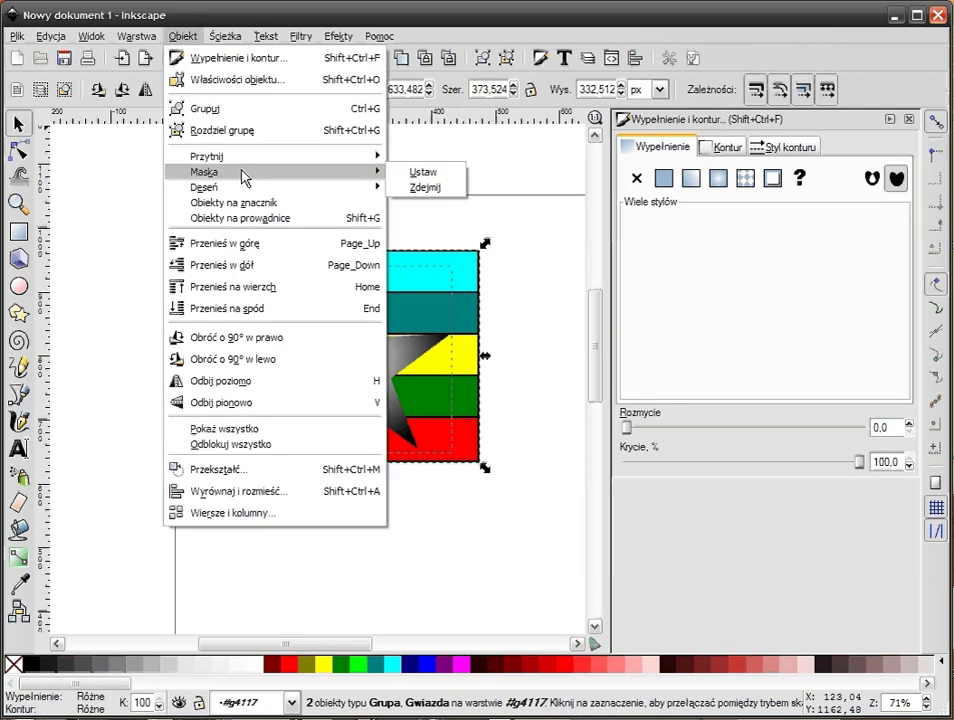
{"action": "left_click", "coordinate": [396, 176]}
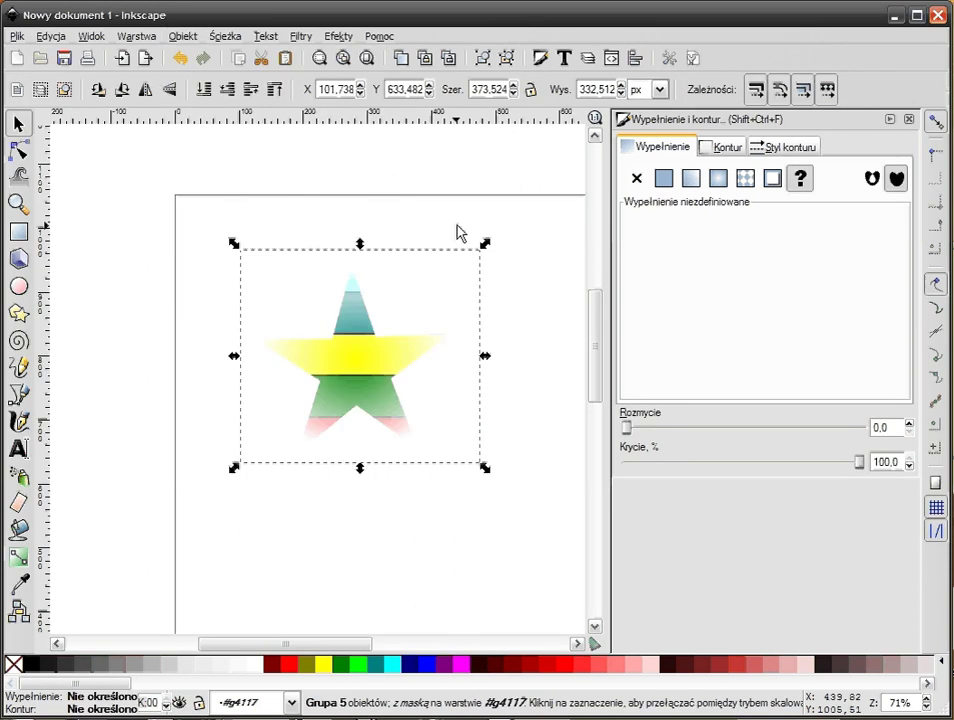
{"action": "left_click", "coordinate": [510, 340]}
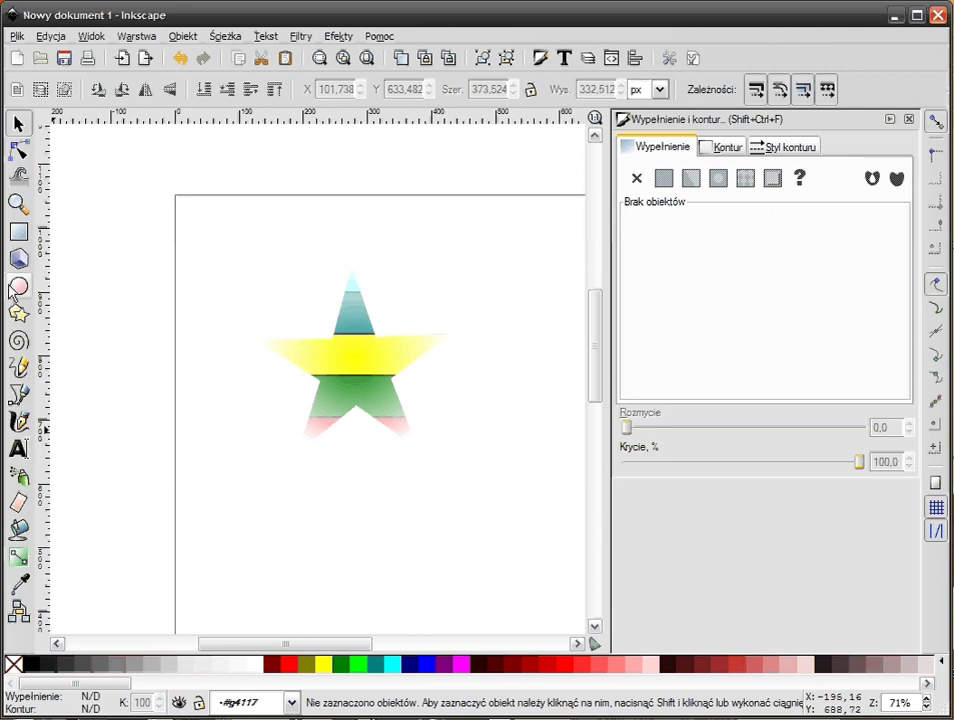
- Draw a black rectangle beside the star, then delete it together with the masked star
{"action": "left_click", "coordinate": [18, 231]}
{"action": "mouse_move", "coordinate": [158, 352]}
{"action": "left_mouse_down"}
{"action": "mouse_move", "coordinate": [219, 443]}
{"action": "mouse_move", "coordinate": [246, 516]}
{"action": "left_mouse_up"}
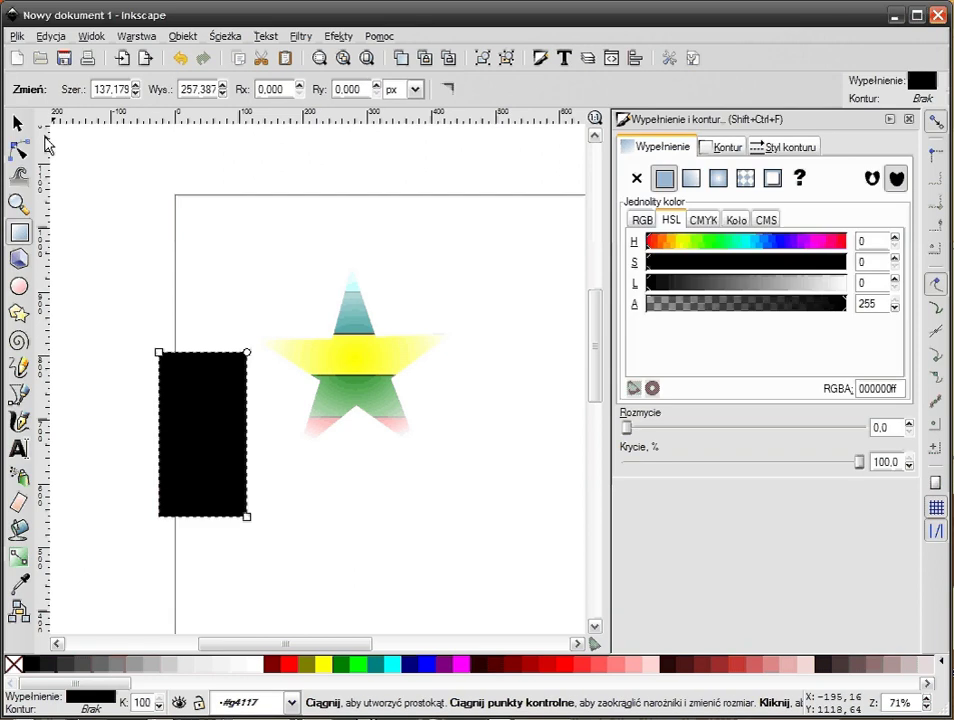
{"action": "left_click", "coordinate": [18, 122]}
{"action": "mouse_move", "coordinate": [208, 477]}
{"action": "left_mouse_down"}
{"action": "mouse_move", "coordinate": [359, 458]}
{"action": "mouse_move", "coordinate": [363, 418]}
{"action": "mouse_move", "coordinate": [351, 441]}
{"action": "mouse_move", "coordinate": [181, 463]}
{"action": "left_mouse_up"}
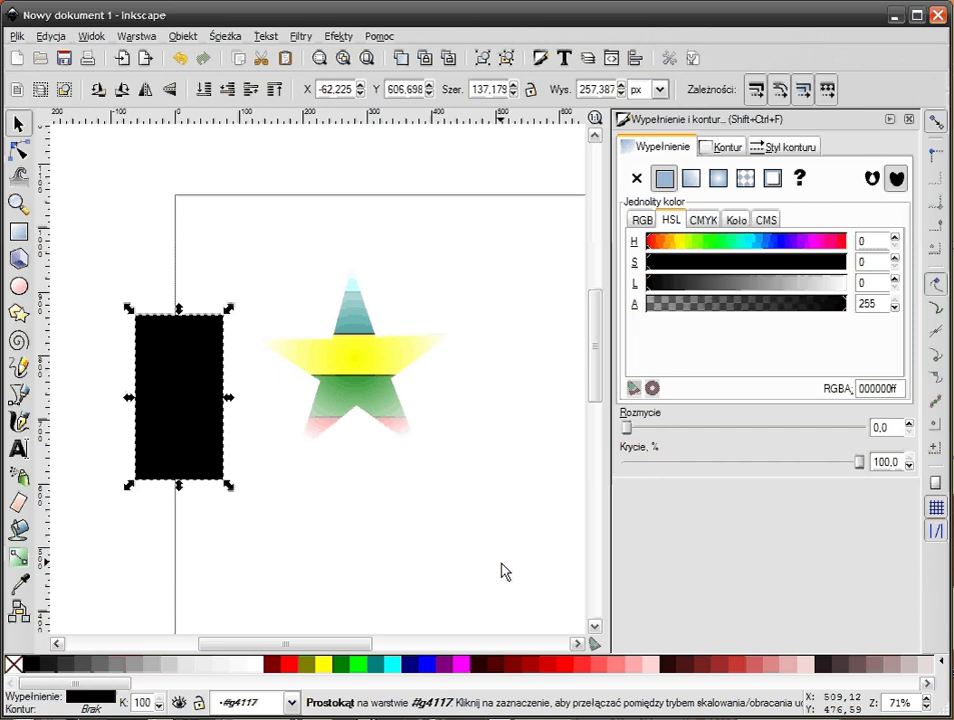
{"action": "left_click", "coordinate": [372, 387], "text": "shift"}
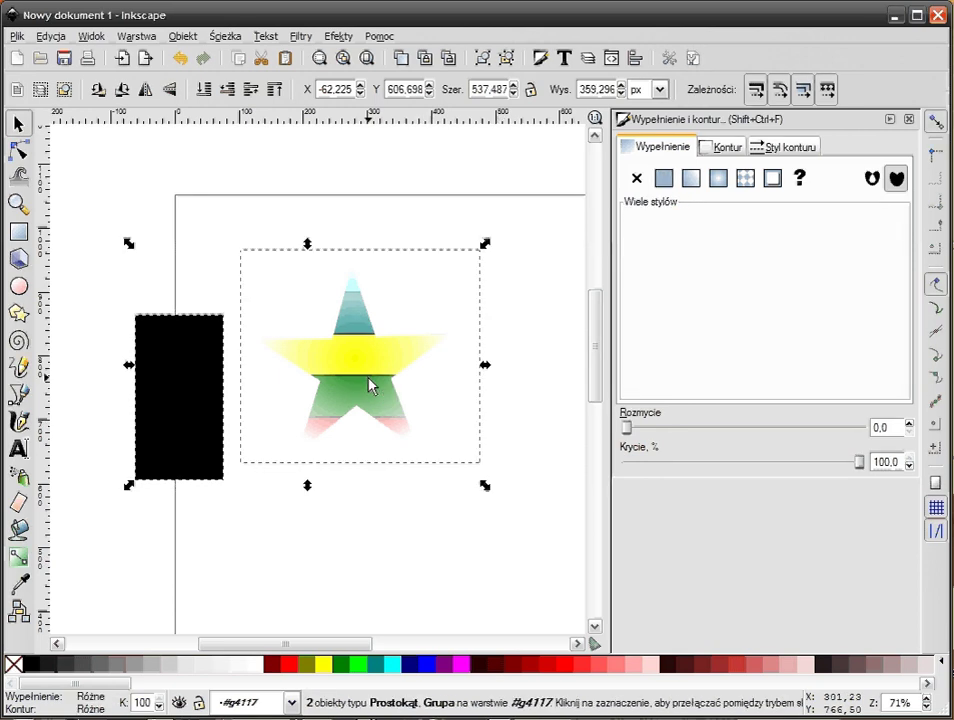
{"action": "key", "text": "Delete"}
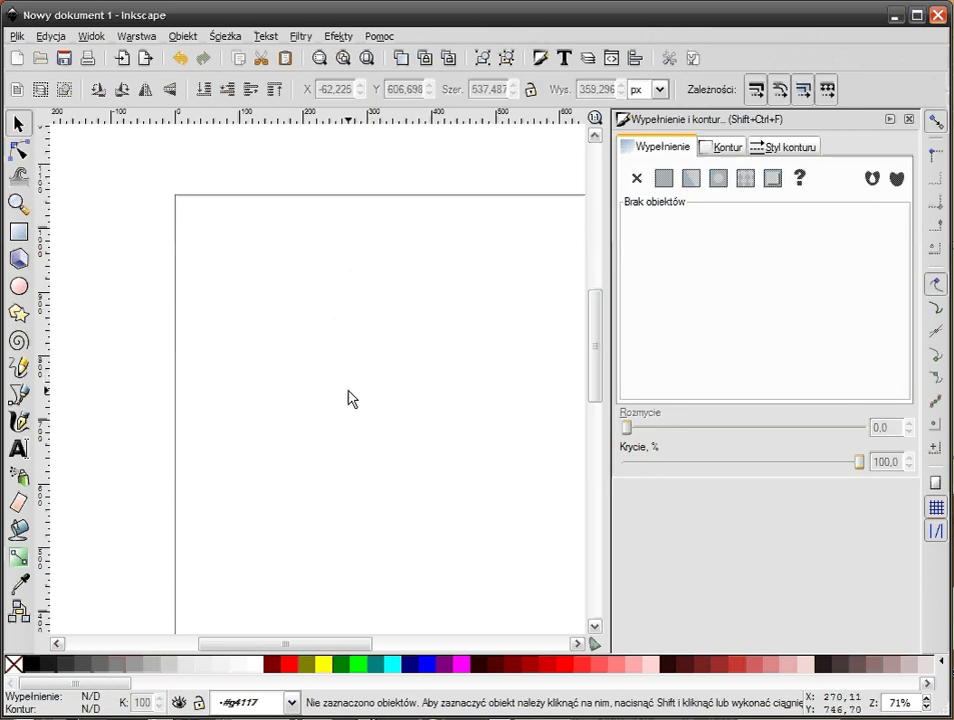
{"action": "left_click_drag", "start_coordinate": [408, 424], "coordinate": [349, 411]}
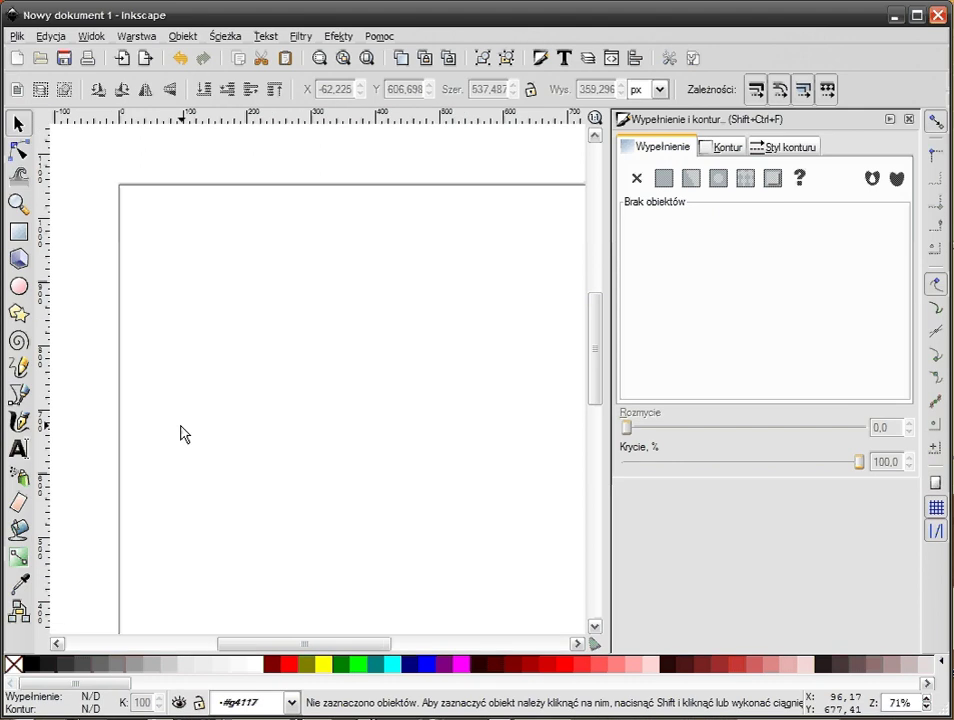
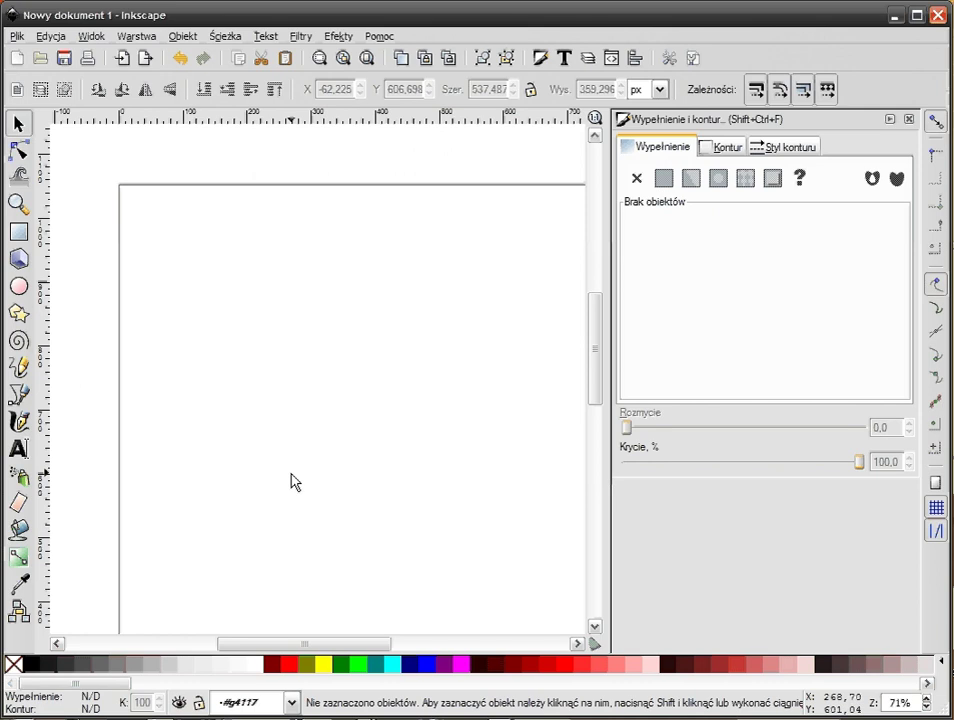
- Draw a rectangle near the page's top left and colour it orange-red (hue 9)
{"action": "left_click", "coordinate": [18, 232]}
{"action": "left_click_drag", "start_coordinate": [203, 242], "coordinate": [308, 283]}
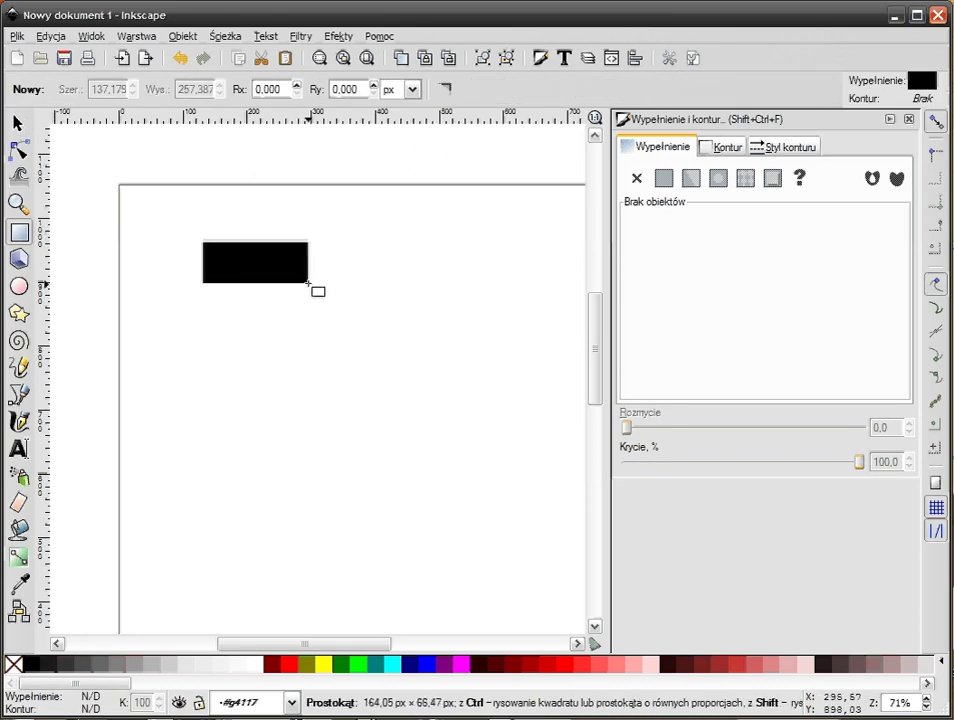
{"action": "left_click", "coordinate": [288, 663]}
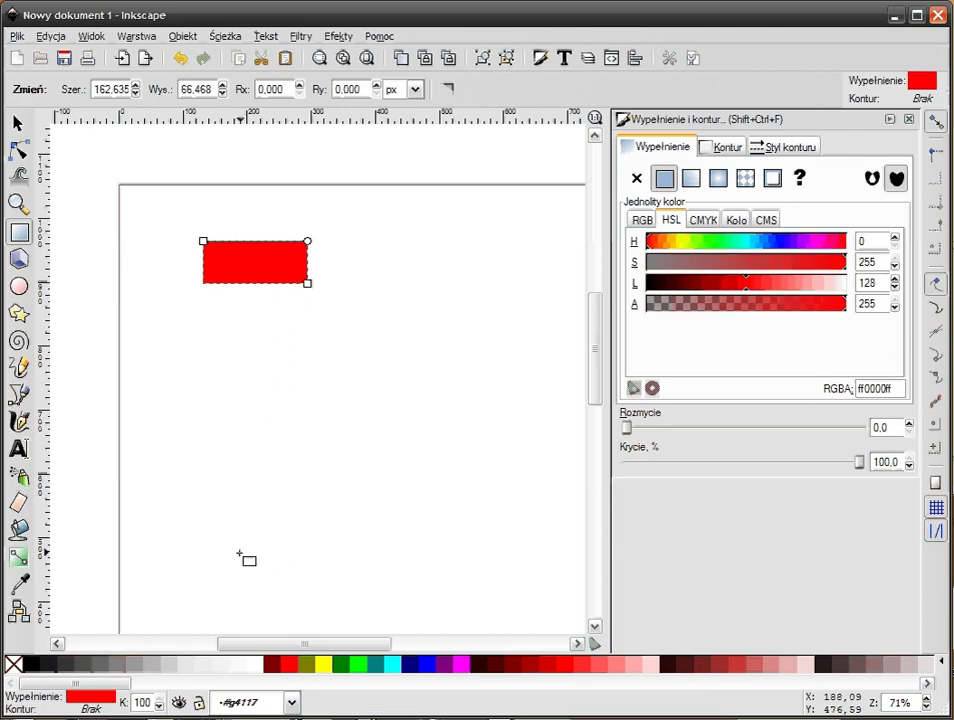
{"action": "key", "text": "s"}
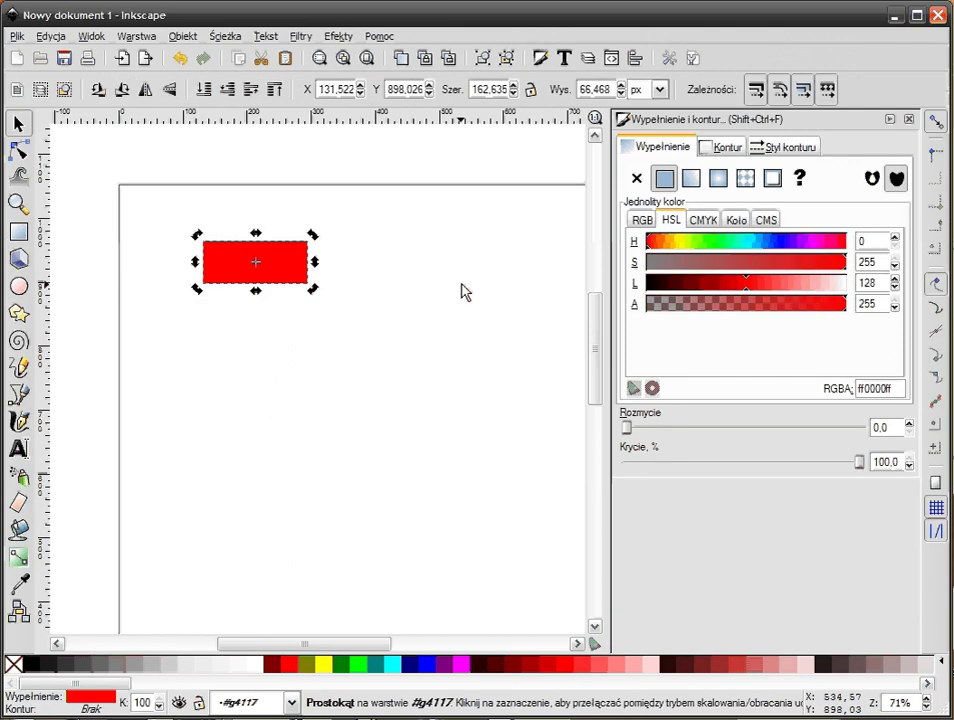
{"action": "left_click_drag", "start_coordinate": [651, 247], "coordinate": [655, 247]}
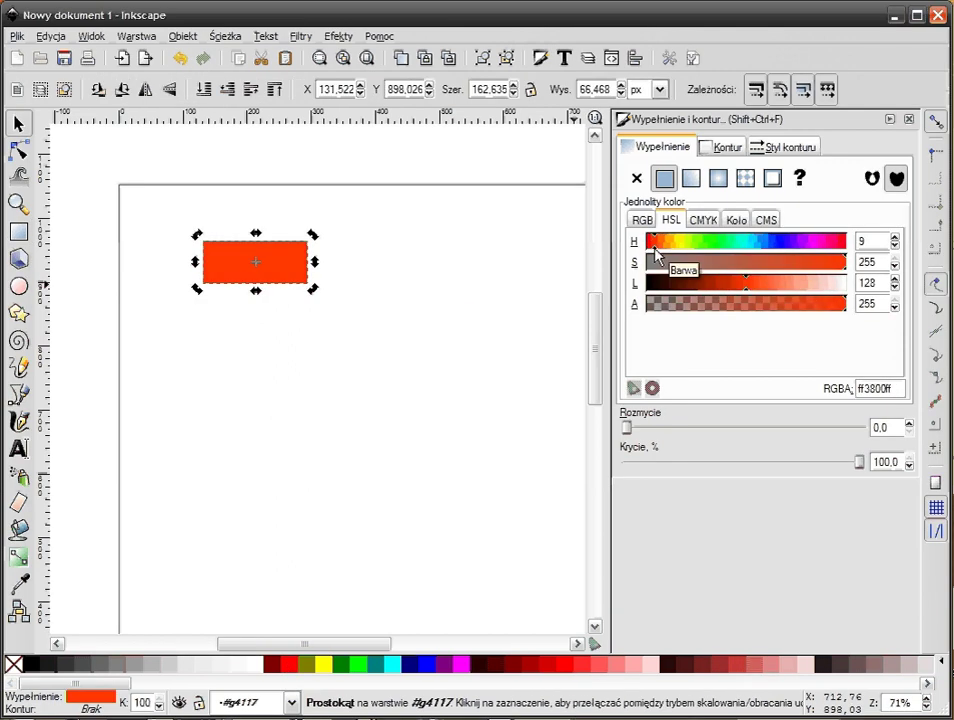
{"action": "left_click", "coordinate": [268, 235]}
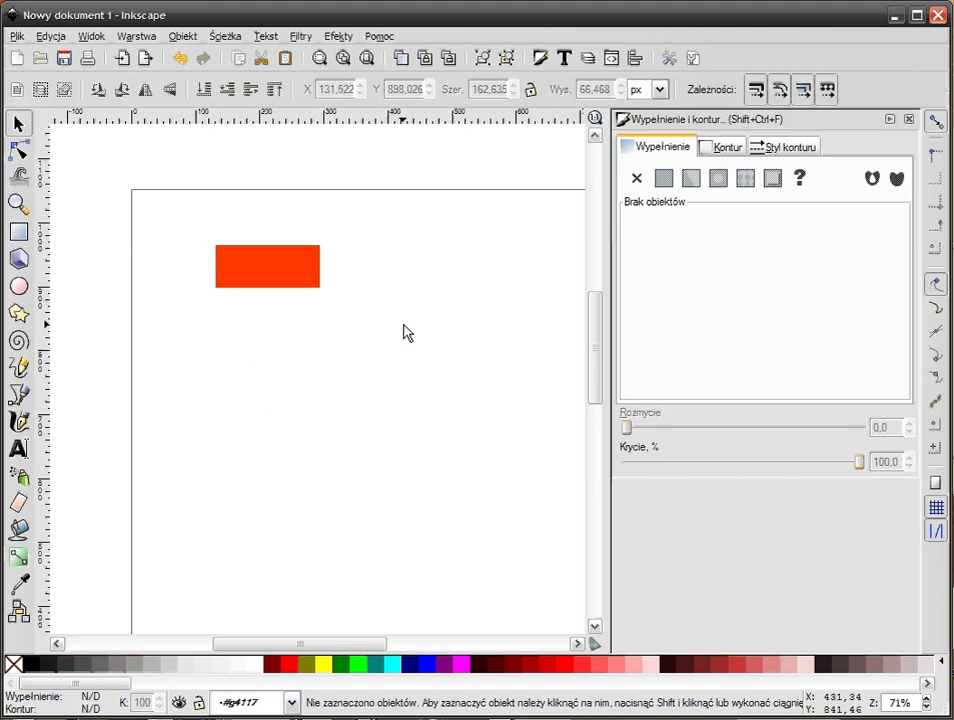
- Duplicate the orange-red brick twice, placing one copy to the right of the original
{"action": "left_click", "coordinate": [285, 278]}
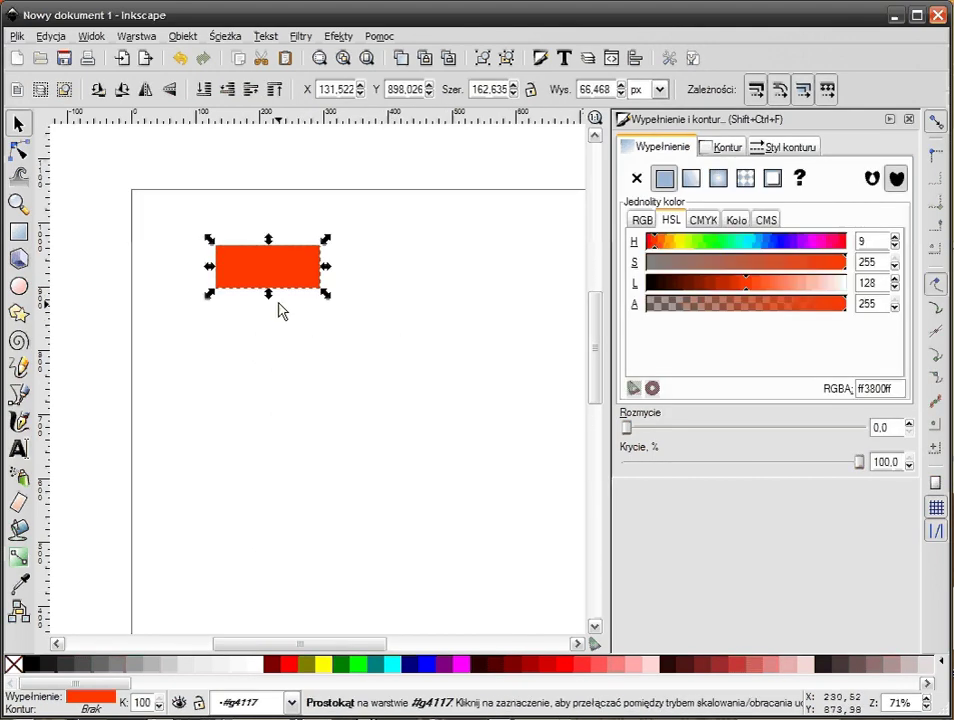
{"action": "key", "text": "ctrl+d"}
{"action": "mouse_move", "coordinate": [280, 310]}
{"action": "left_mouse_down"}
{"action": "mouse_move", "coordinate": [400, 300]}
{"action": "mouse_move", "coordinate": [326, 318]}
{"action": "left_mouse_up"}
{"action": "key", "text": "ctrl+d"}
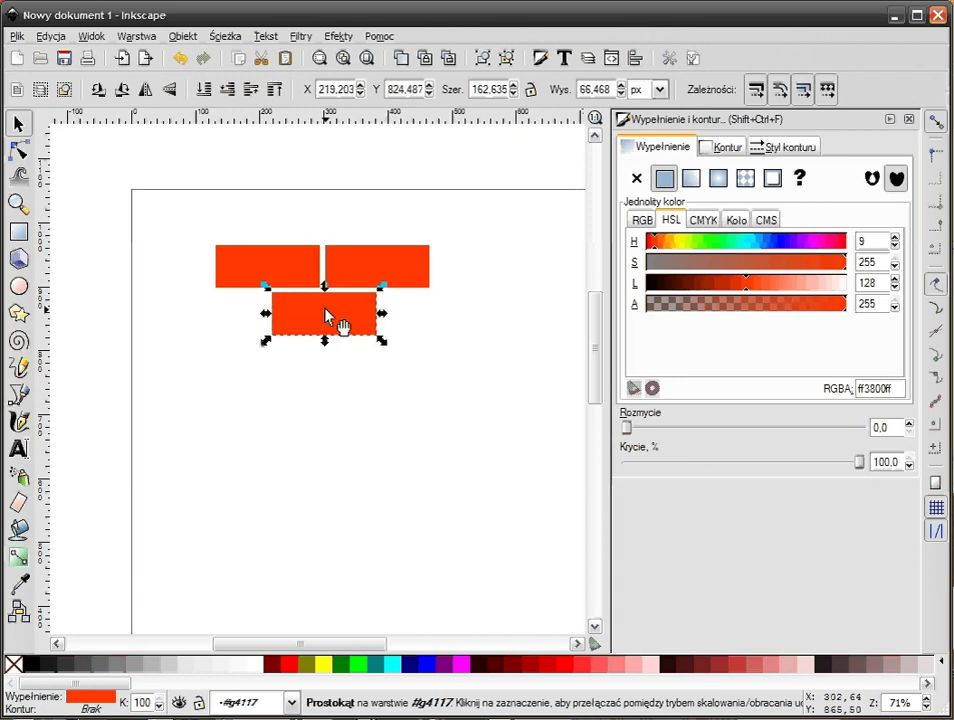
- Snap the third brick centred below the top pair using Align and Distribute
{"action": "left_click_drag", "start_coordinate": [166, 184], "coordinate": [528, 411]}
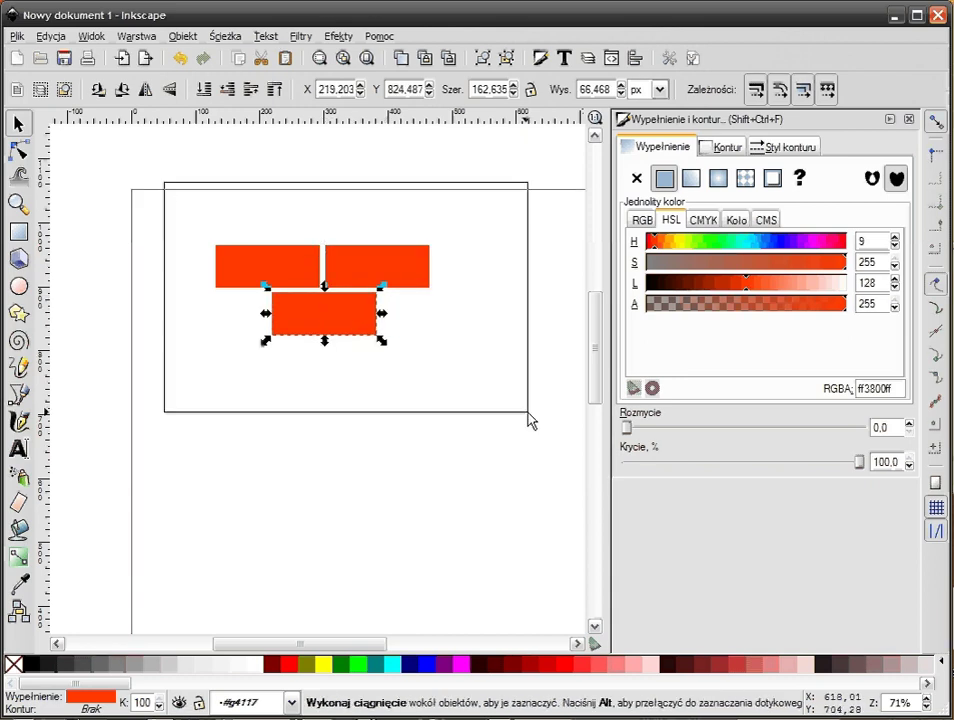
{"action": "left_click", "coordinate": [638, 60]}
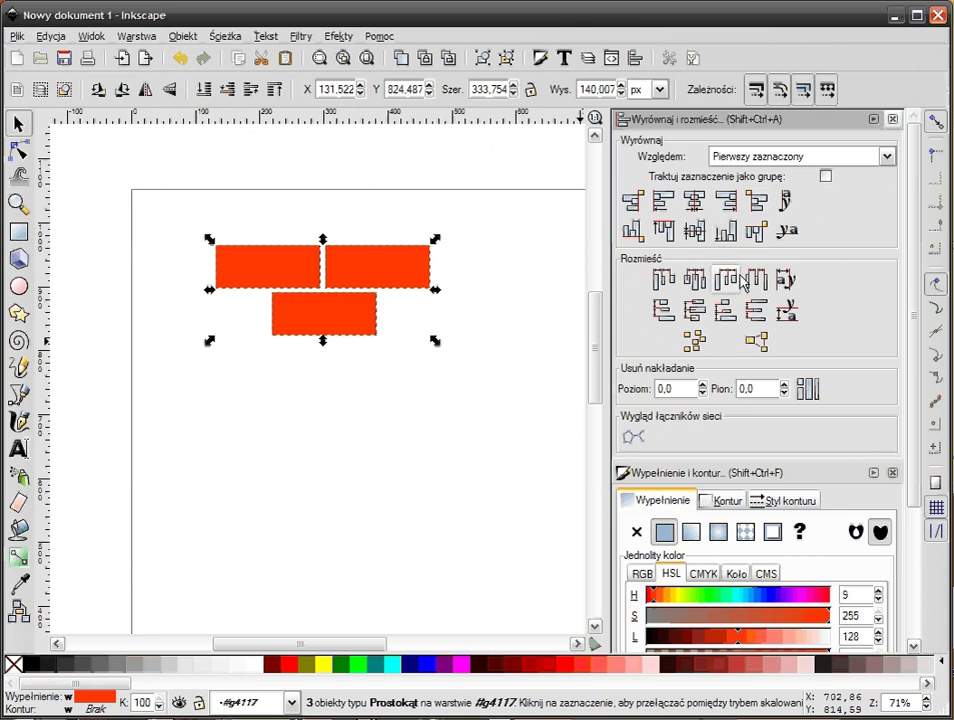
{"action": "left_click", "coordinate": [350, 325]}
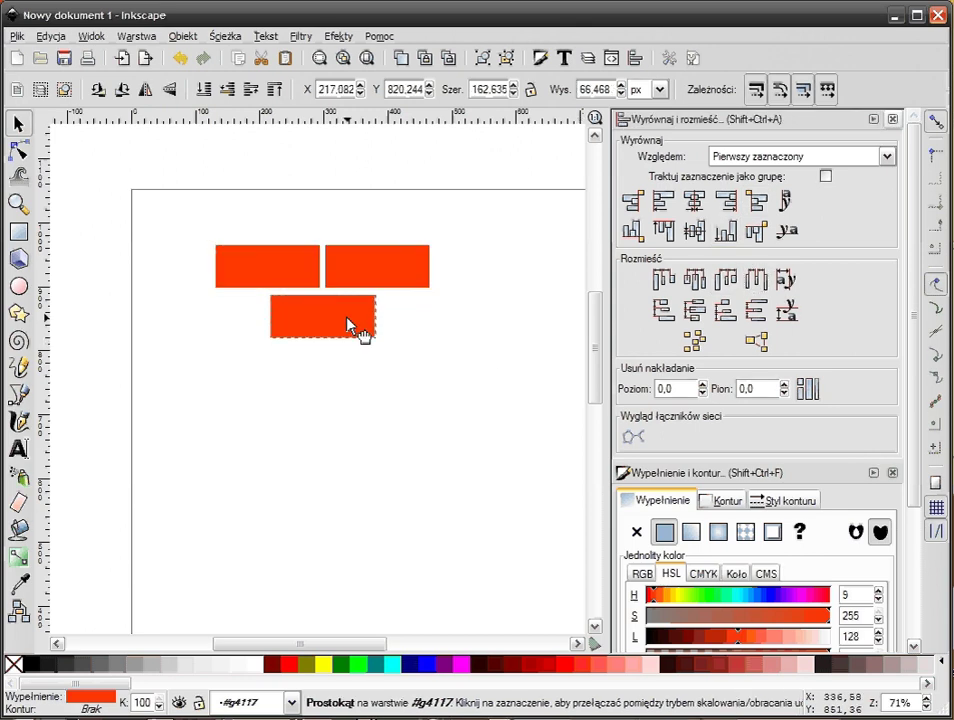
{"action": "left_click_drag", "start_coordinate": [350, 325], "coordinate": [348, 322]}
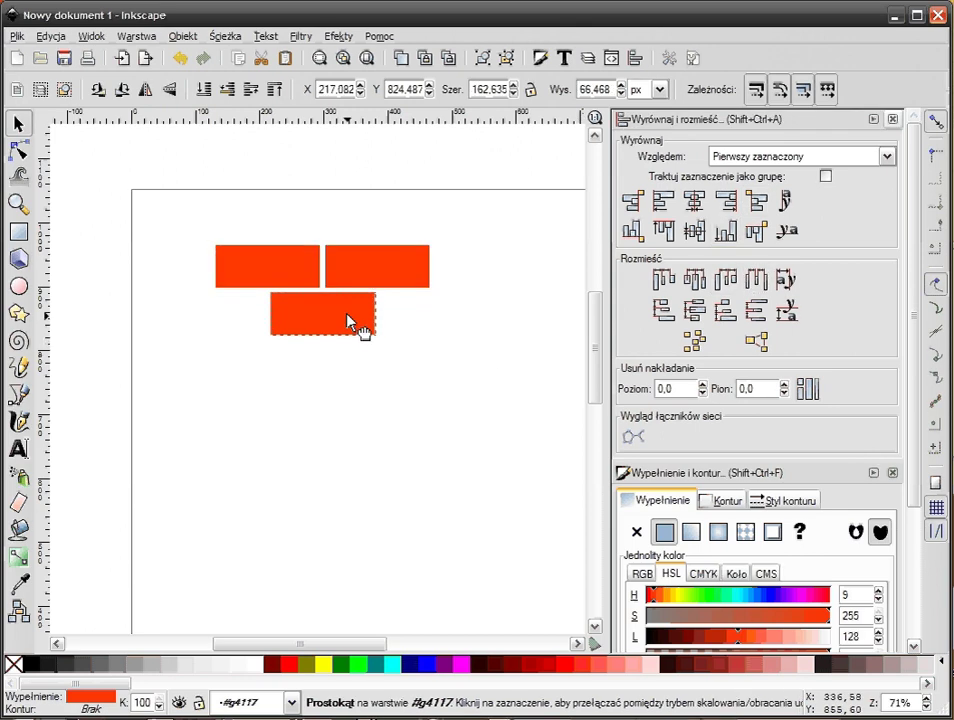
{"action": "left_click", "coordinate": [892, 120]}
{"action": "left_click", "coordinate": [439, 356]}
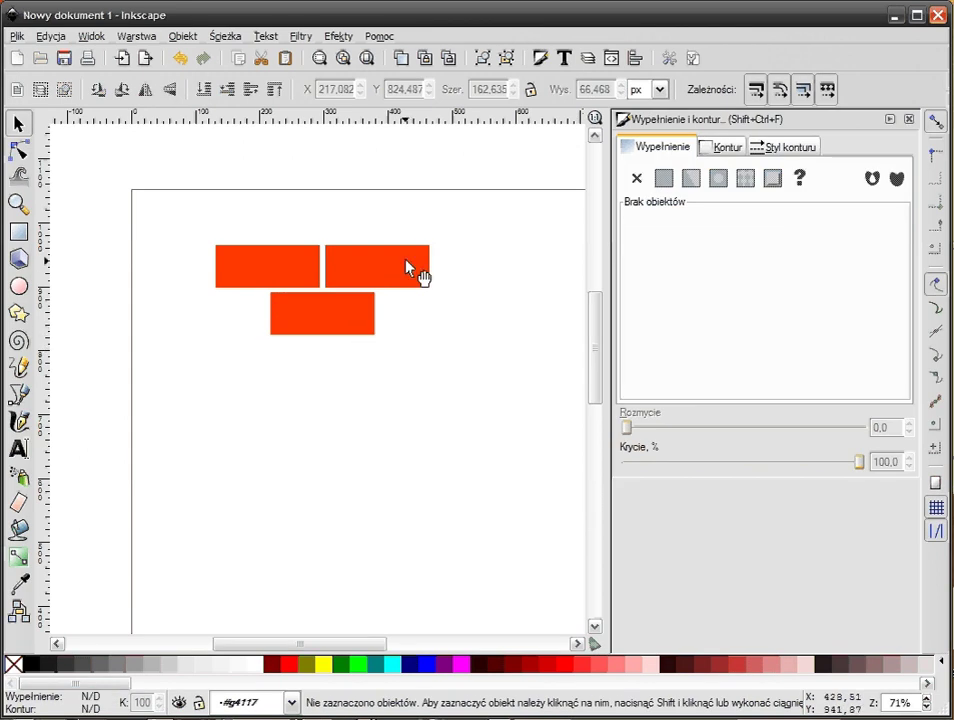
- Copy the bottom brick, colour it grey and stretch it up over the top bricks
{"action": "scroll", "coordinate": [275, 261], "scroll_direction": "up", "scroll_amount": 2, "text": "ctrl"}
{"action": "scroll", "coordinate": [370, 405], "scroll_direction": "right", "scroll_amount": 2}
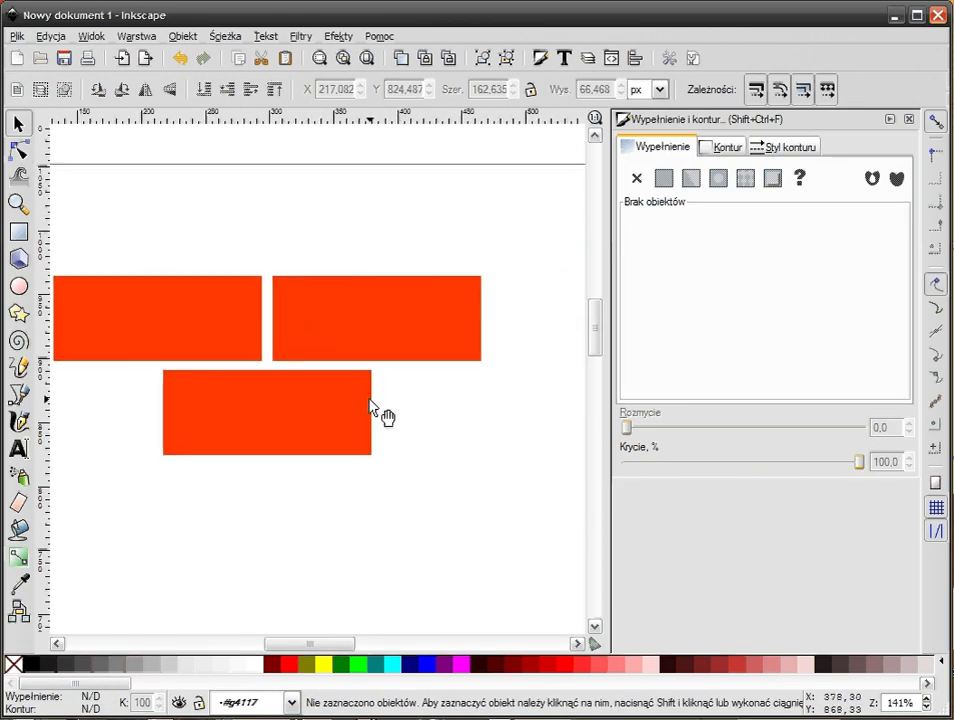
{"action": "scroll", "coordinate": [345, 440], "scroll_direction": "left", "scroll_amount": 1}
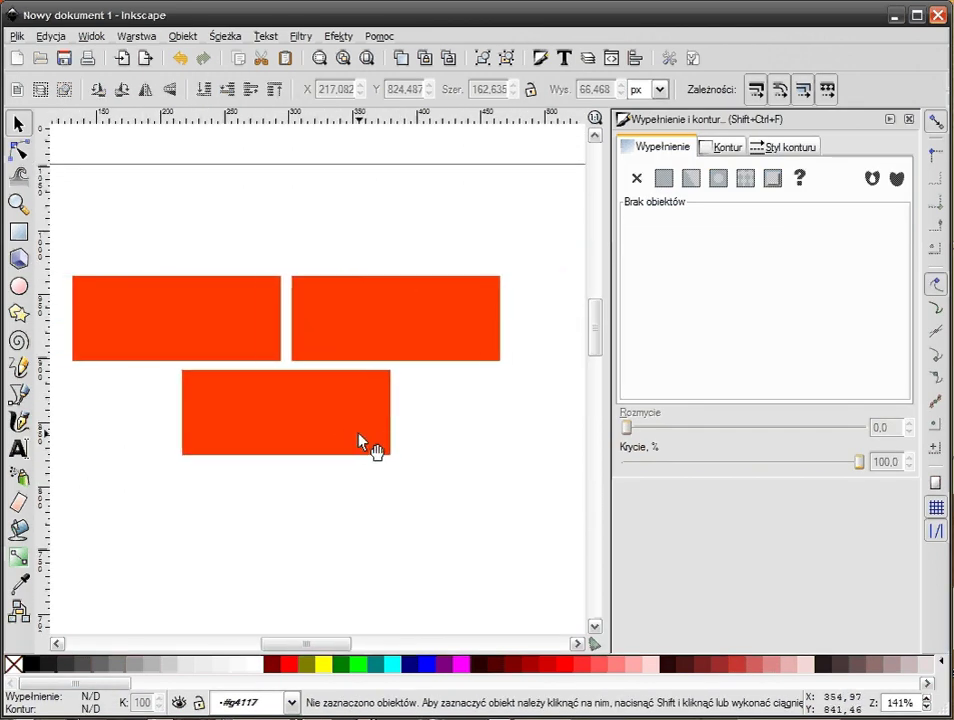
{"action": "left_click", "coordinate": [276, 395]}
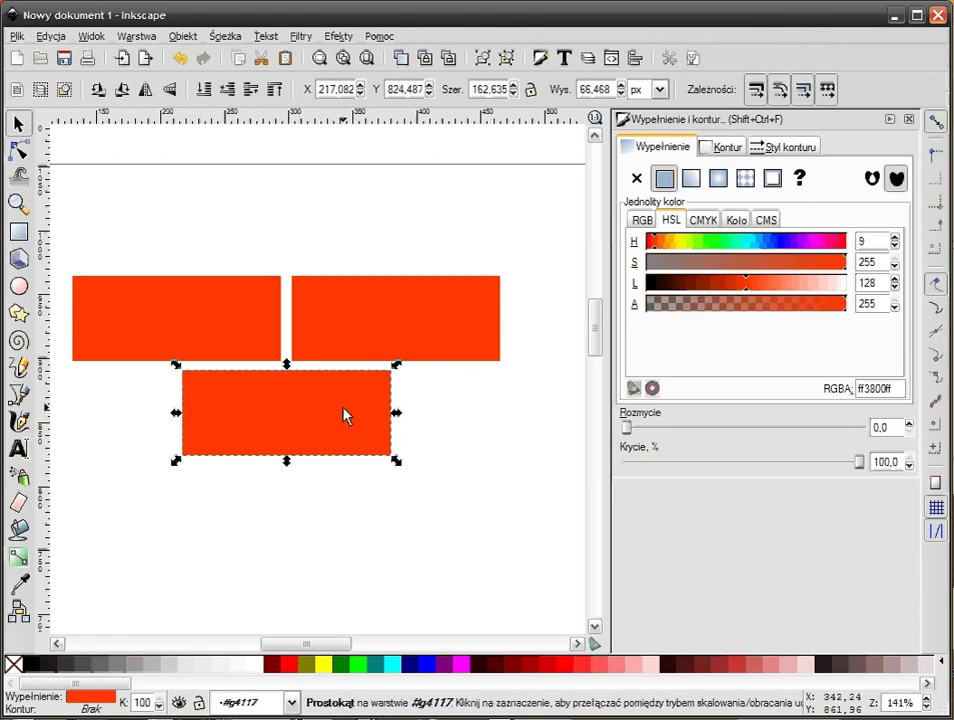
{"action": "left_click_drag", "start_coordinate": [345, 415], "coordinate": [278, 448]}
{"action": "key", "text": "ctrl+z"}
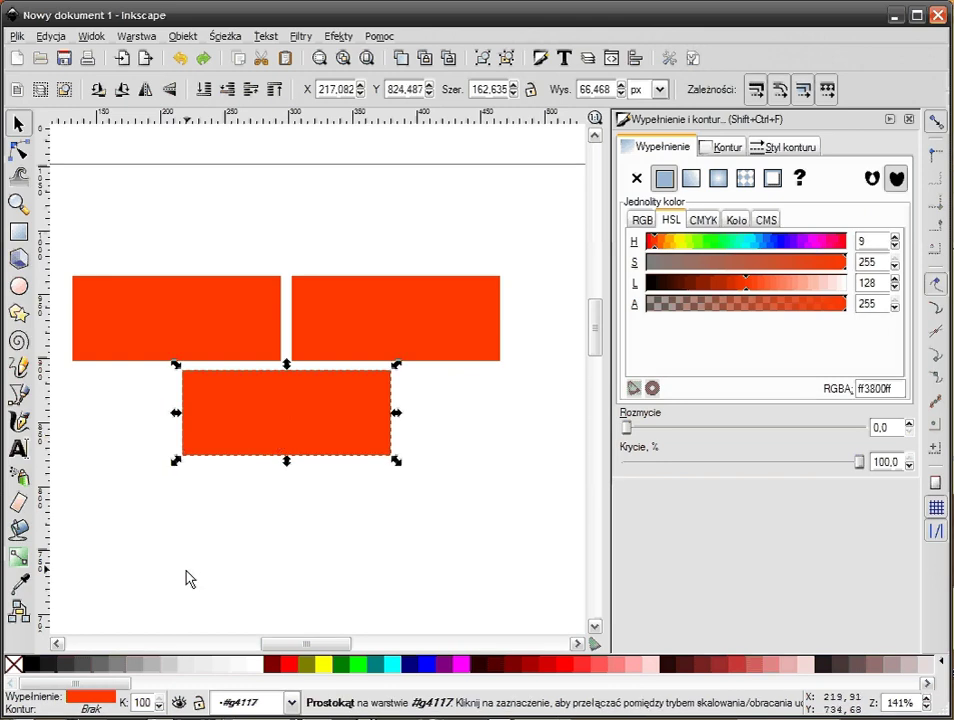
{"action": "left_click", "coordinate": [87, 664]}
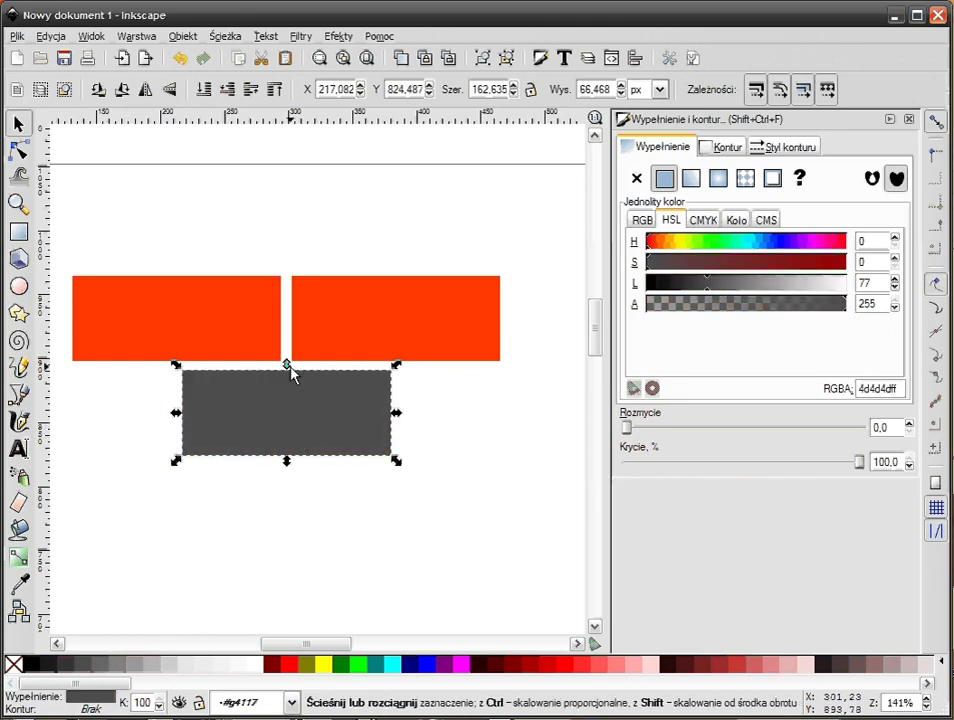
{"action": "left_click_drag", "start_coordinate": [288, 366], "coordinate": [287, 269]}
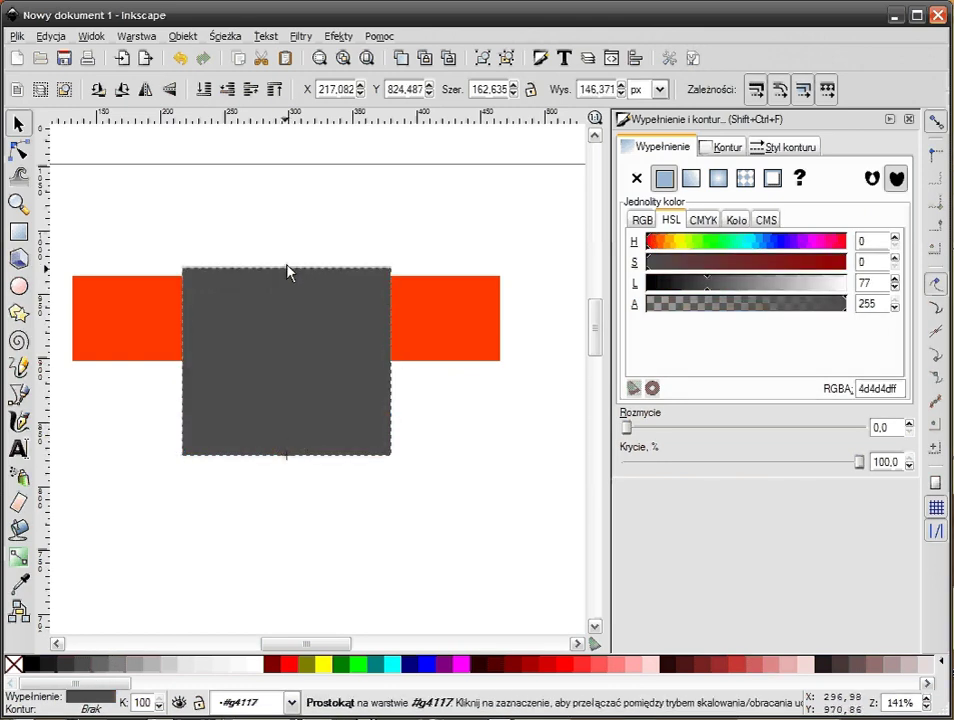
{"action": "left_click", "coordinate": [203, 665]}
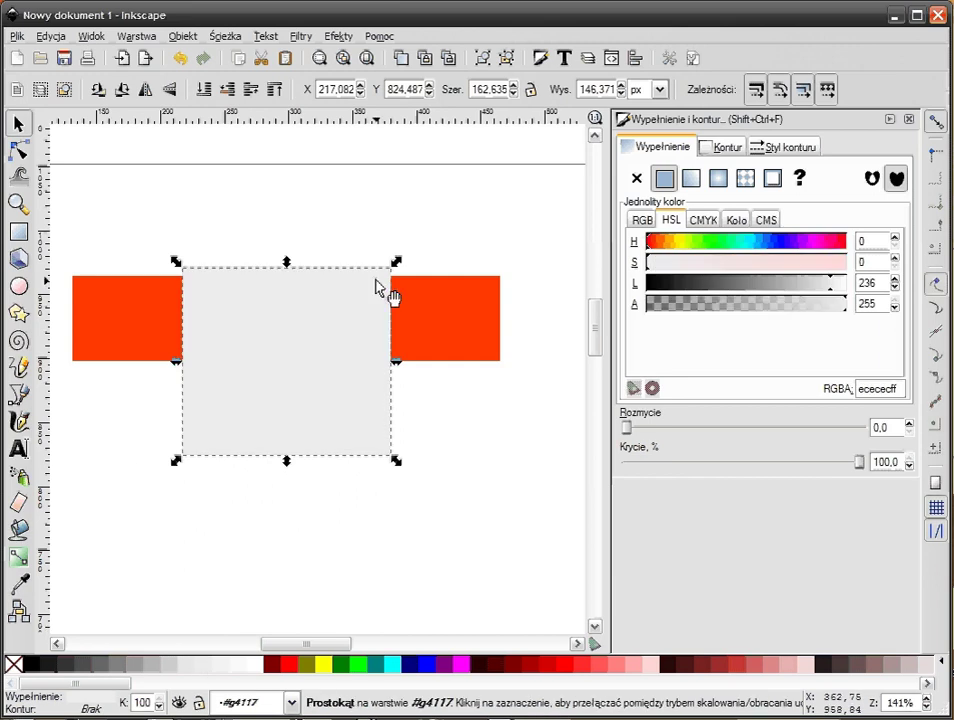
- Send the pale grey mortar rectangle behind the bricks and fine-tune its edges
{"action": "left_click", "coordinate": [298, 234]}
{"action": "left_click", "coordinate": [286, 275]}
{"action": "left_click_drag", "start_coordinate": [285, 262], "coordinate": [285, 256]}
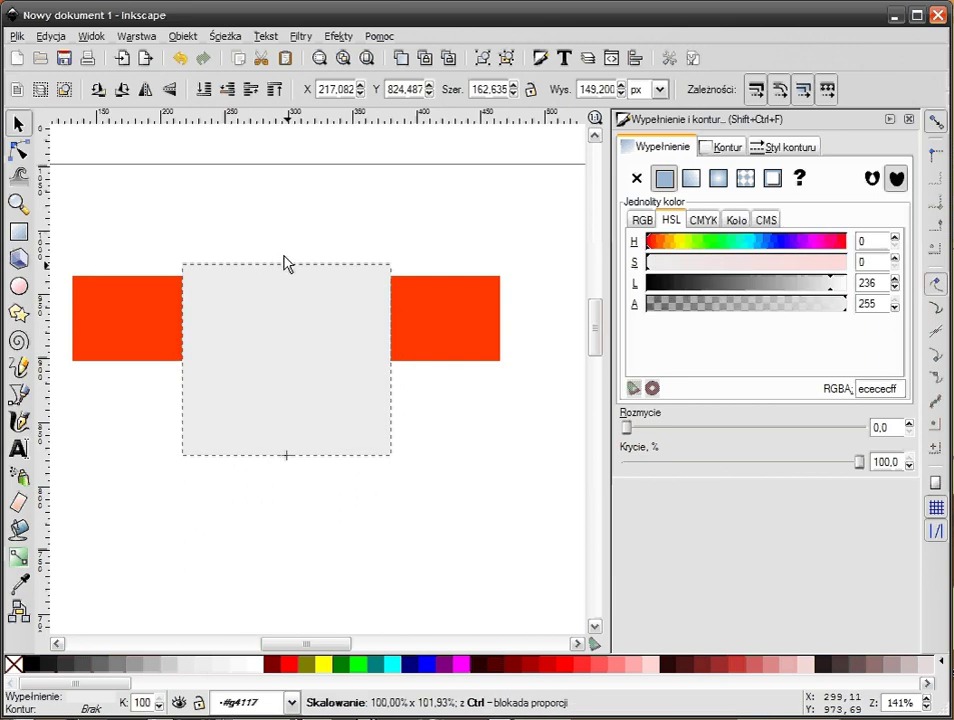
{"action": "left_click", "coordinate": [421, 254]}
{"action": "left_click", "coordinate": [311, 309]}
{"action": "key", "text": "End"}
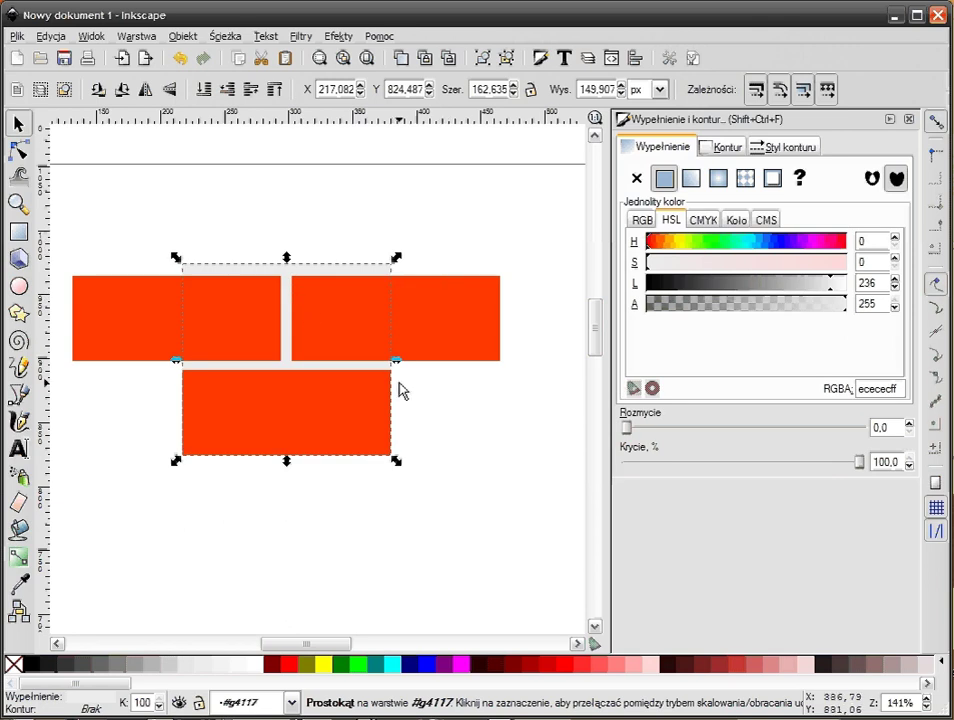
{"action": "left_click_drag", "start_coordinate": [396, 362], "coordinate": [406, 366]}
{"action": "left_click_drag", "start_coordinate": [405, 368], "coordinate": [405, 366]}
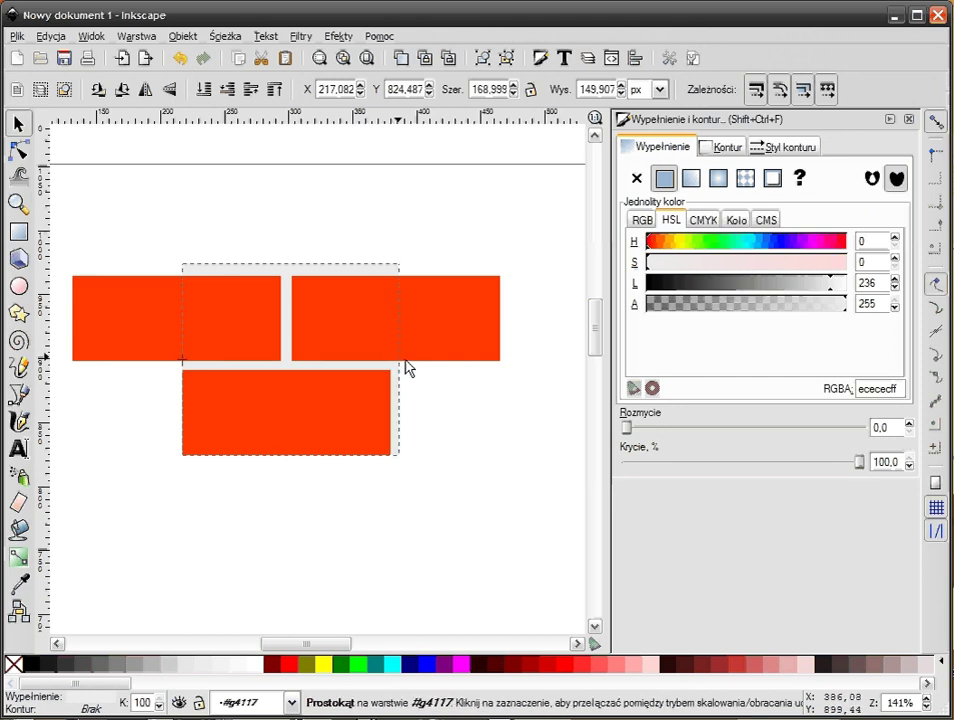
{"action": "left_click_drag", "start_coordinate": [293, 262], "coordinate": [294, 267]}
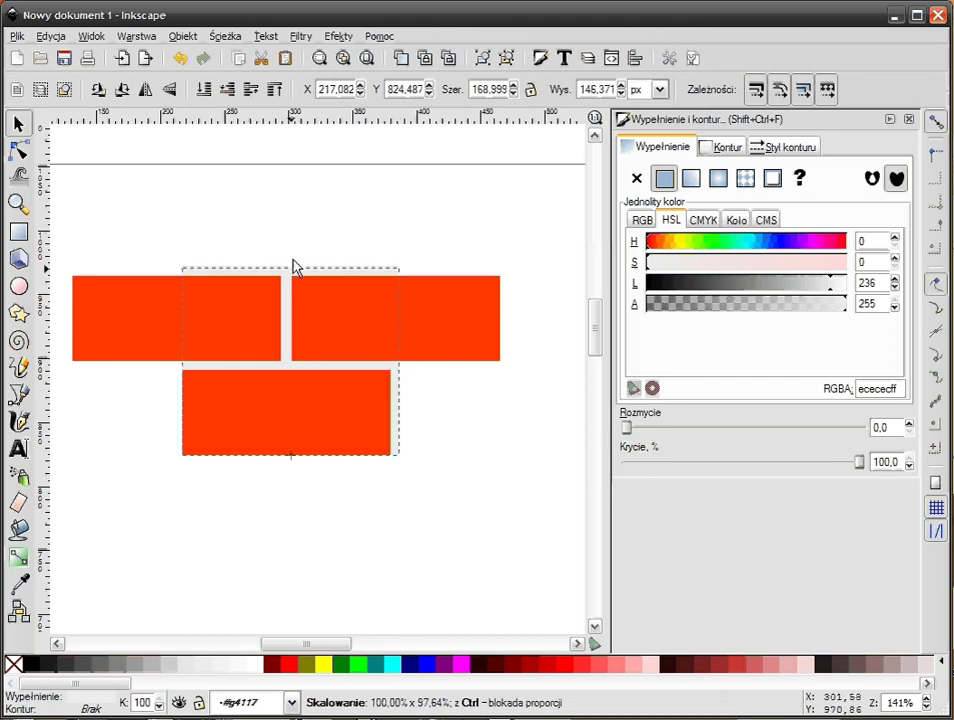
{"action": "left_click", "coordinate": [351, 255]}
- Union the three orange-red bricks into a single path
{"action": "left_click", "coordinate": [238, 324]}
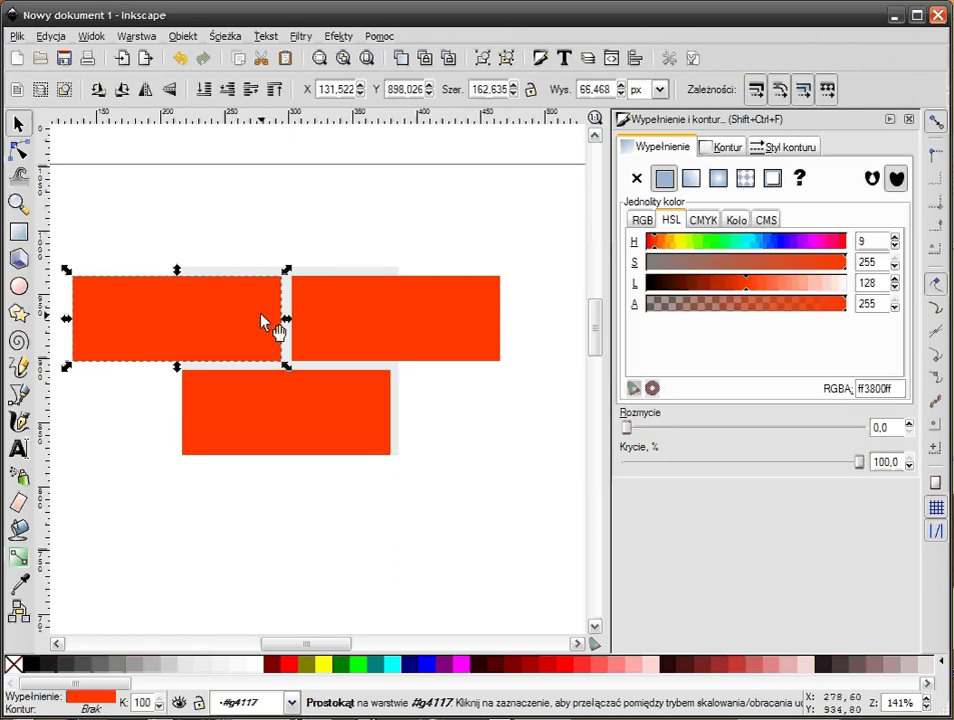
{"action": "left_click", "coordinate": [386, 318], "text": "shift"}
{"action": "left_click", "coordinate": [314, 424], "text": "shift"}
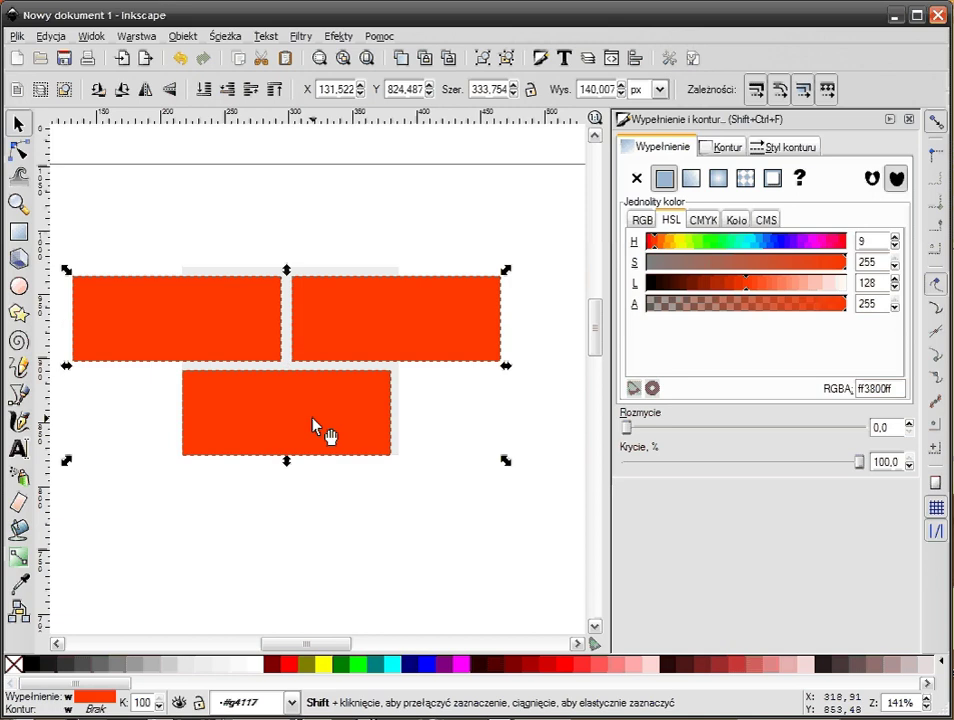
{"action": "left_click", "coordinate": [232, 38]}
{"action": "left_click", "coordinate": [243, 130]}
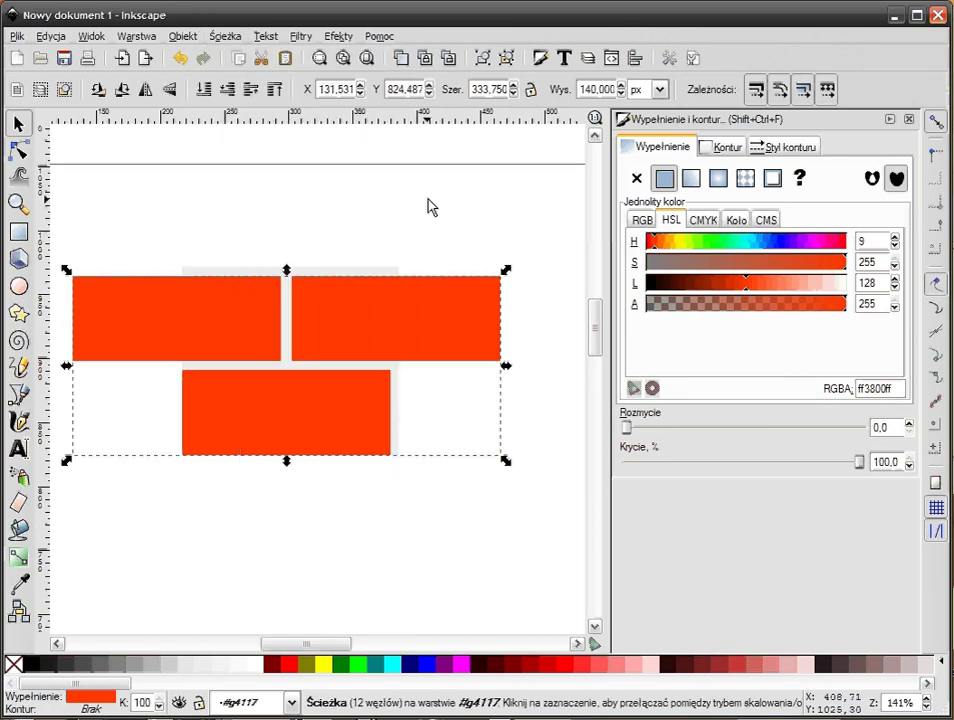
{"action": "left_click", "coordinate": [351, 262]}
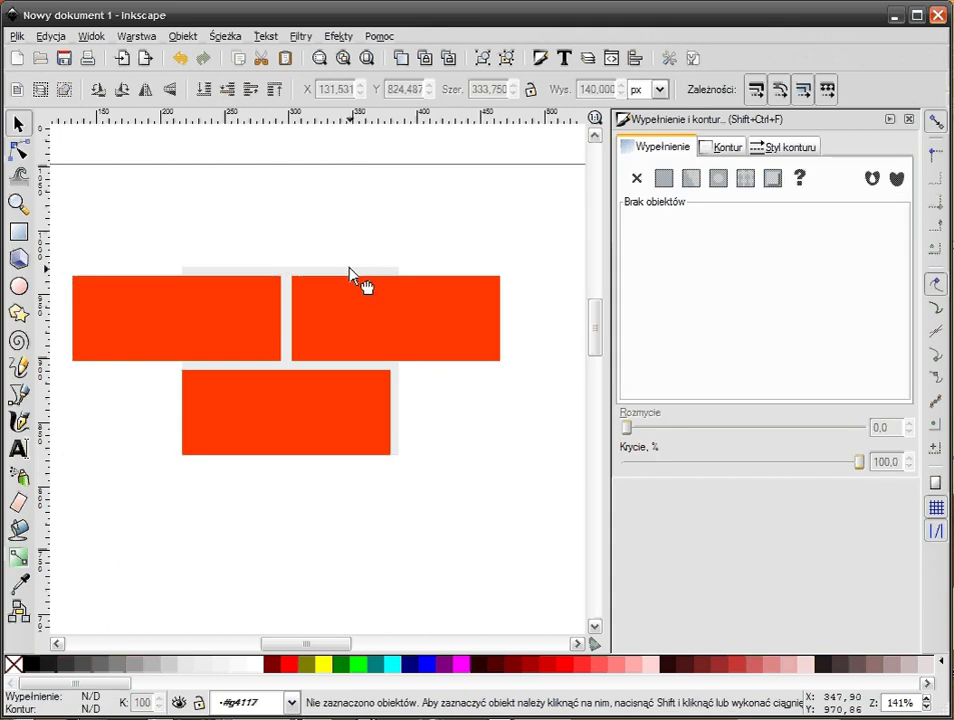
- Intersect the brick path with a grey rectangle copy to trim bricks to the tile edges
{"action": "left_click", "coordinate": [362, 271]}
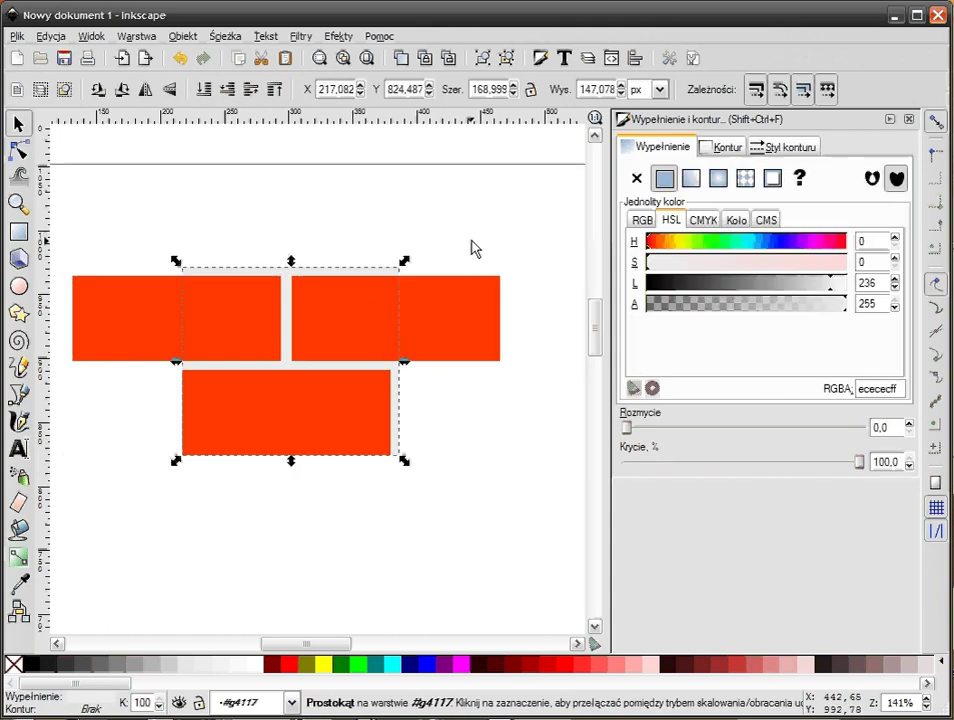
{"action": "key", "text": "Home"}
{"action": "left_click", "coordinate": [450, 332]}
{"action": "left_click", "coordinate": [351, 324], "text": "shift"}
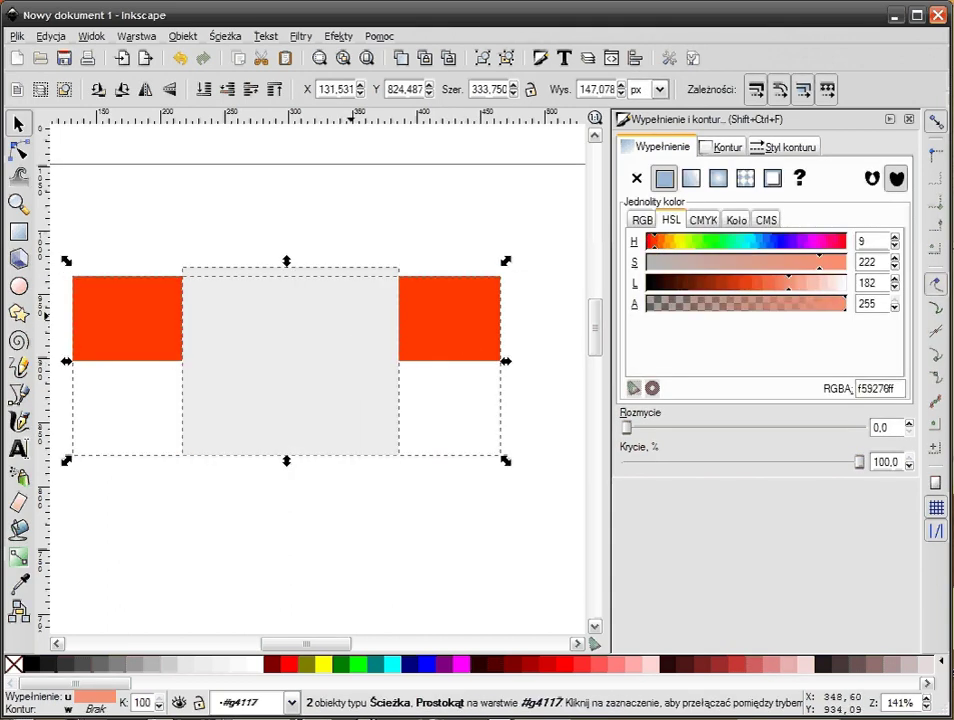
{"action": "left_click", "coordinate": [225, 36]}
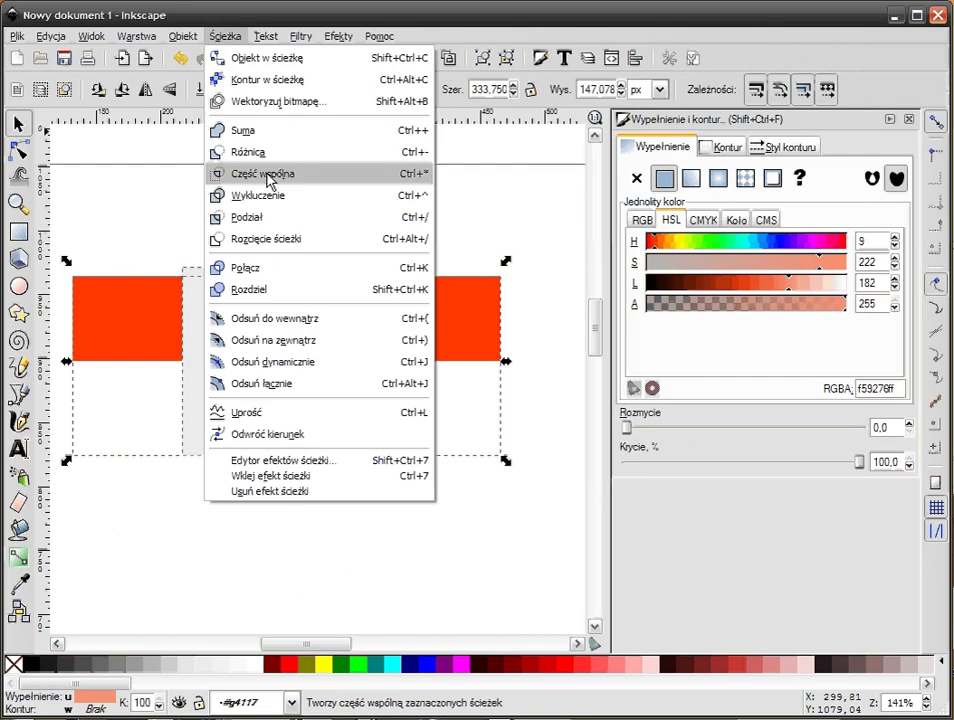
{"action": "left_click", "coordinate": [268, 179]}
- Remove the outlines from the tile's shapes and select the bricks and grey tile together
{"action": "left_click_drag", "start_coordinate": [471, 202], "coordinate": [209, 522]}
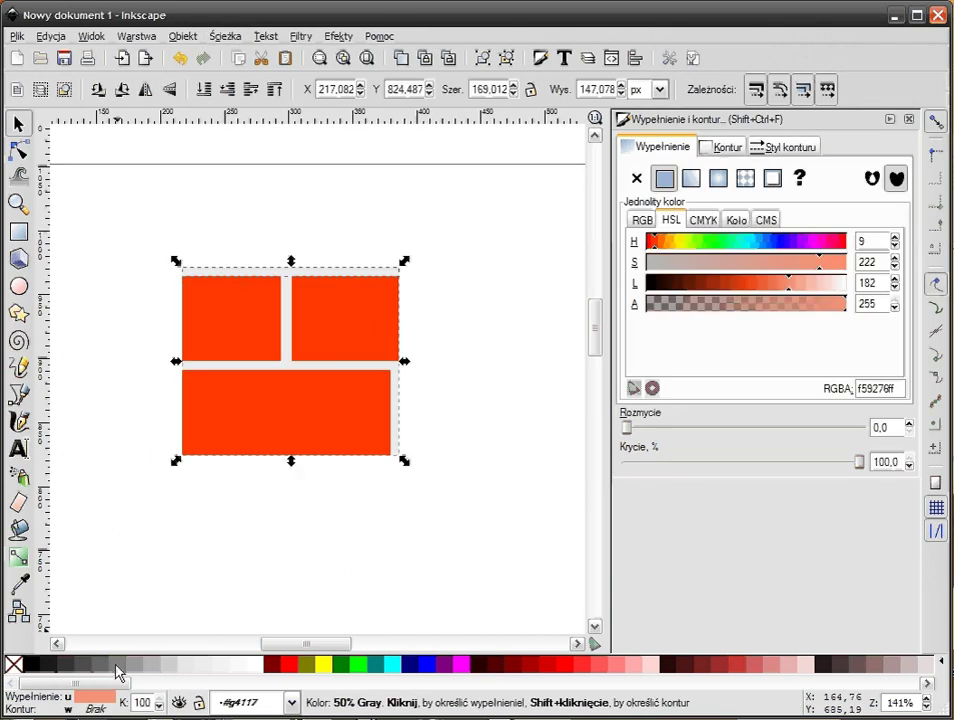
{"action": "left_click", "coordinate": [30, 663], "text": "shift"}
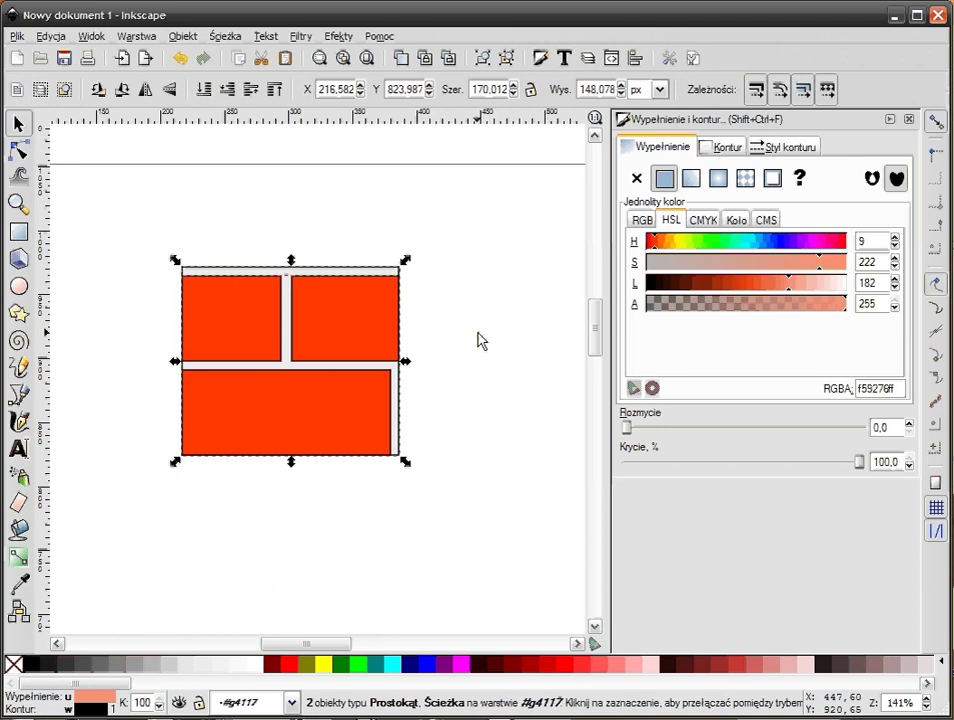
{"action": "left_click", "coordinate": [391, 540]}
{"action": "left_click_drag", "start_coordinate": [360, 338], "coordinate": [358, 378]}
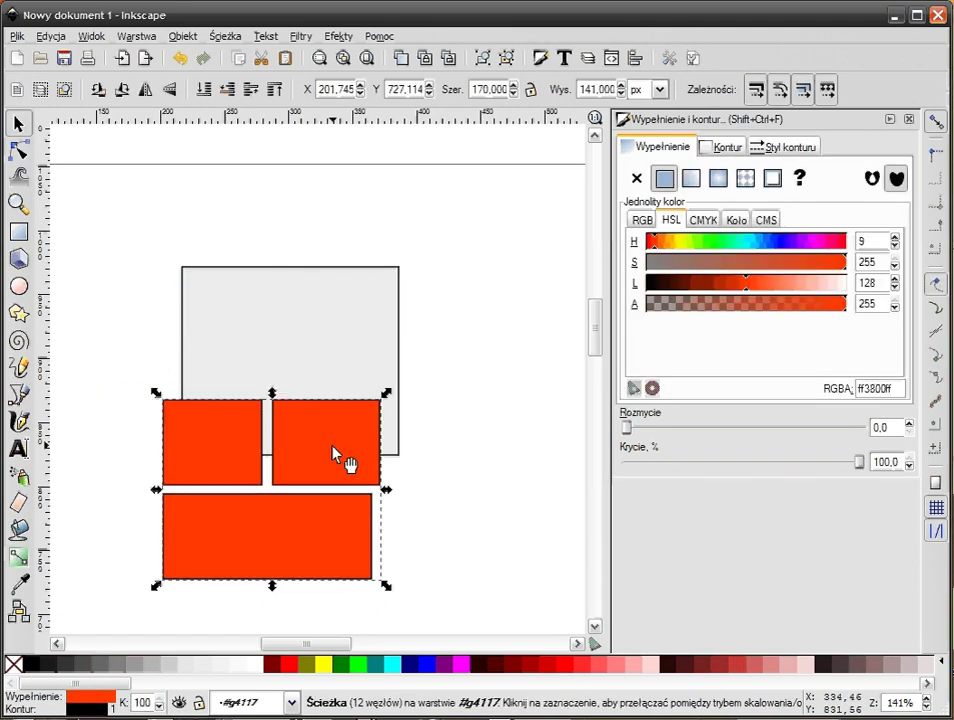
{"action": "key", "text": "ctrl+a"}
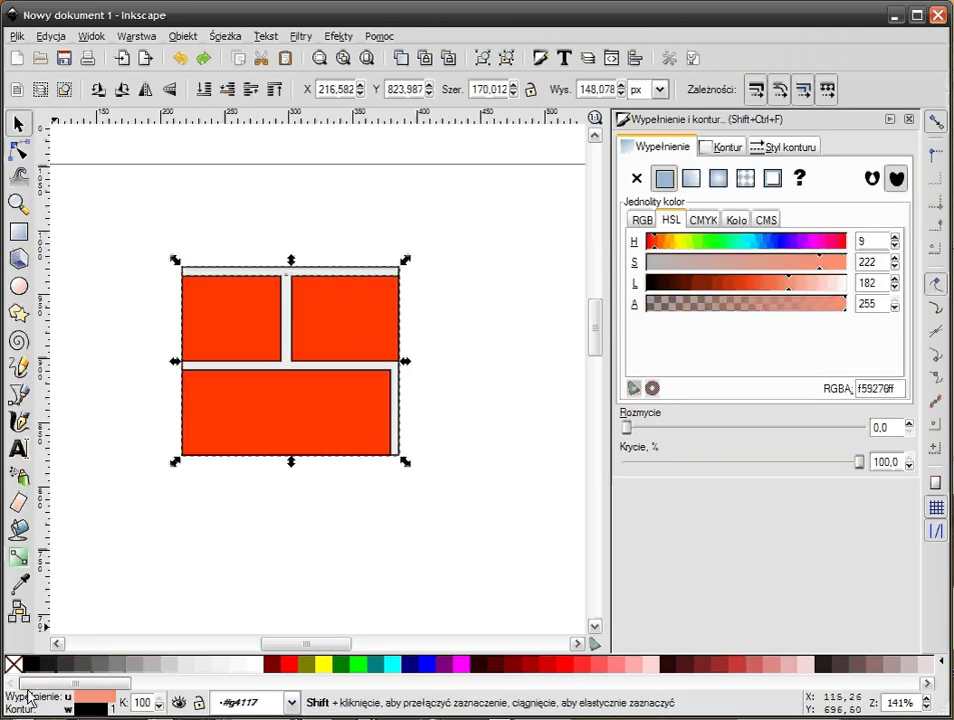
{"action": "left_click", "coordinate": [13, 668], "text": "shift"}
{"action": "left_click", "coordinate": [438, 317]}
{"action": "left_click_drag", "start_coordinate": [471, 204], "coordinate": [84, 519]}
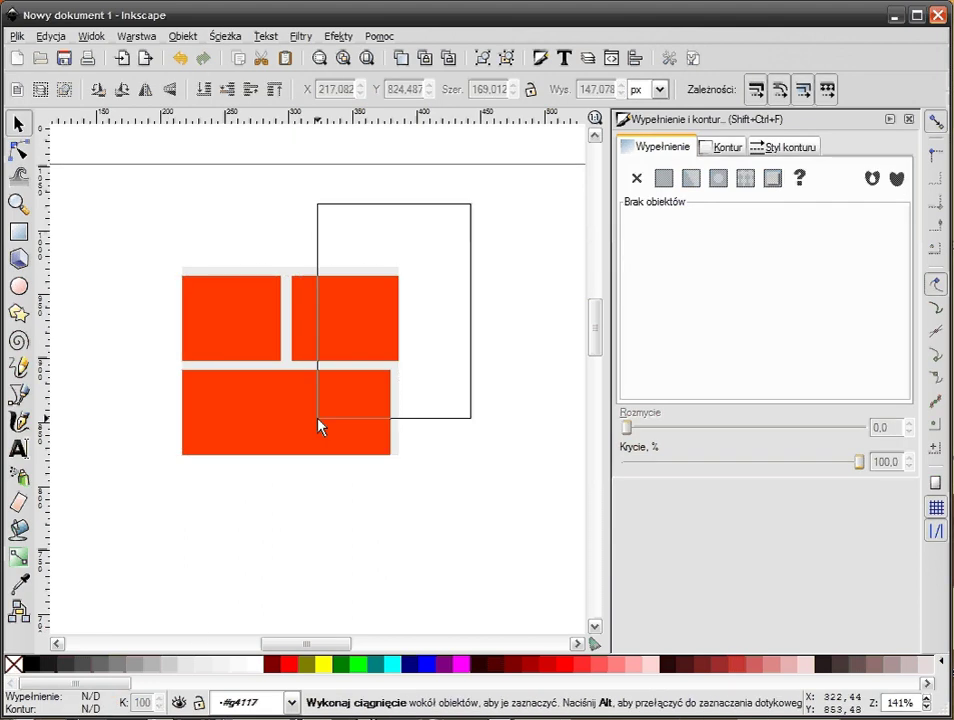
- Group the brick tile, shrink it to about half size and move it near the top-left corner
{"action": "left_click", "coordinate": [483, 58]}
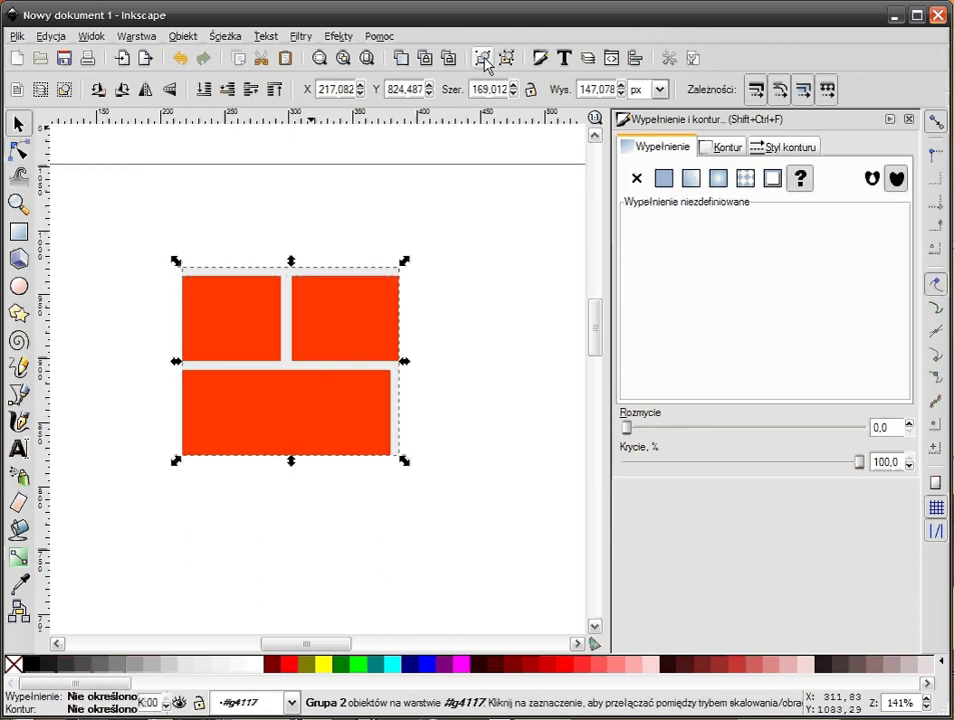
{"action": "scroll", "coordinate": [390, 267], "scroll_direction": "down", "scroll_amount": 1, "text": "ctrl"}
{"action": "scroll", "coordinate": [390, 280], "scroll_direction": "down", "scroll_amount": 2, "text": "ctrl"}
{"action": "scroll", "coordinate": [420, 324], "scroll_direction": "down", "scroll_amount": 2, "text": "ctrl"}
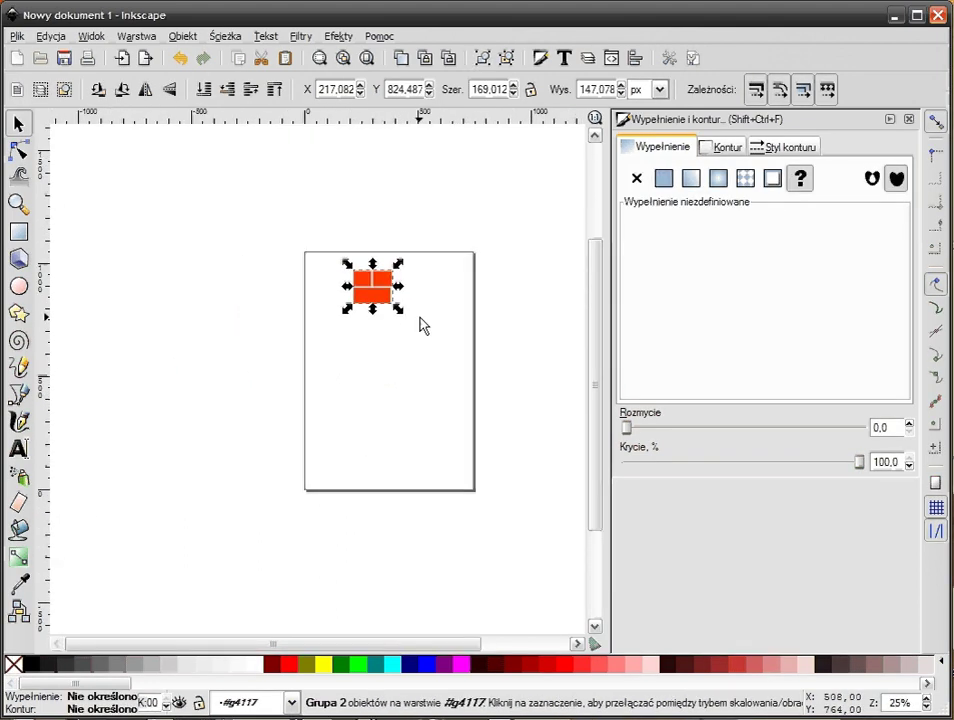
{"action": "scroll", "coordinate": [380, 408], "scroll_direction": "up", "scroll_amount": 1, "text": "ctrl"}
{"action": "mouse_move", "coordinate": [389, 379]}
{"action": "left_mouse_down"}
{"action": "mouse_move", "coordinate": [371, 377]}
{"action": "mouse_move", "coordinate": [356, 352]}
{"action": "left_mouse_up"}
{"action": "scroll", "coordinate": [352, 353], "scroll_direction": "up", "scroll_amount": 4, "text": "ctrl"}
{"action": "scroll", "coordinate": [430, 390], "scroll_direction": "up", "scroll_amount": 2}
{"action": "scroll", "coordinate": [430, 390], "scroll_direction": "left", "scroll_amount": 3}
{"action": "mouse_move", "coordinate": [490, 411]}
{"action": "left_mouse_down"}
{"action": "mouse_move", "coordinate": [330, 313]}
{"action": "mouse_move", "coordinate": [255, 298]}
{"action": "left_mouse_up"}
- Convert the brick tile into pattern pattern4234 and delete the tile from the page
{"action": "left_click", "coordinate": [183, 36]}
{"action": "mouse_move", "coordinate": [204, 187]}
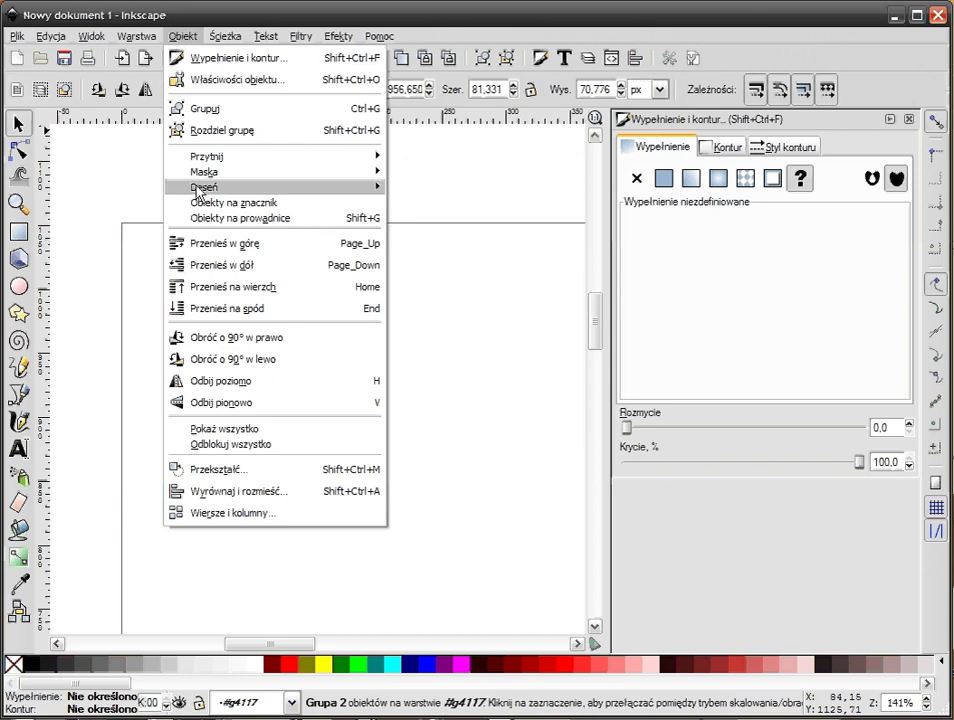
{"action": "left_click", "coordinate": [405, 188]}
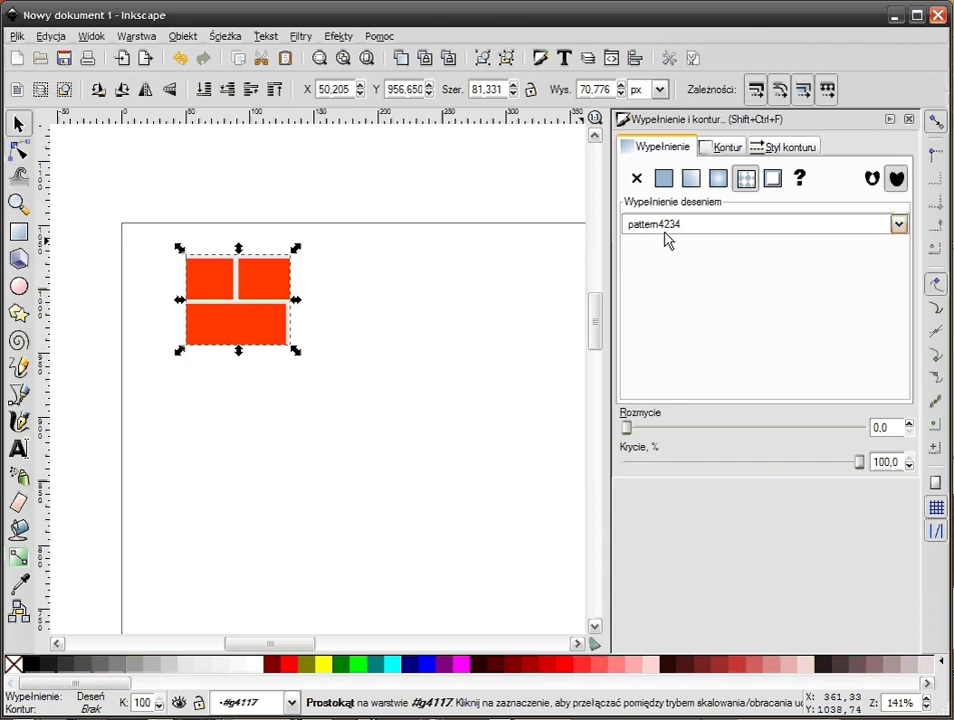
{"action": "left_click", "coordinate": [300, 270]}
{"action": "left_click", "coordinate": [237, 295]}
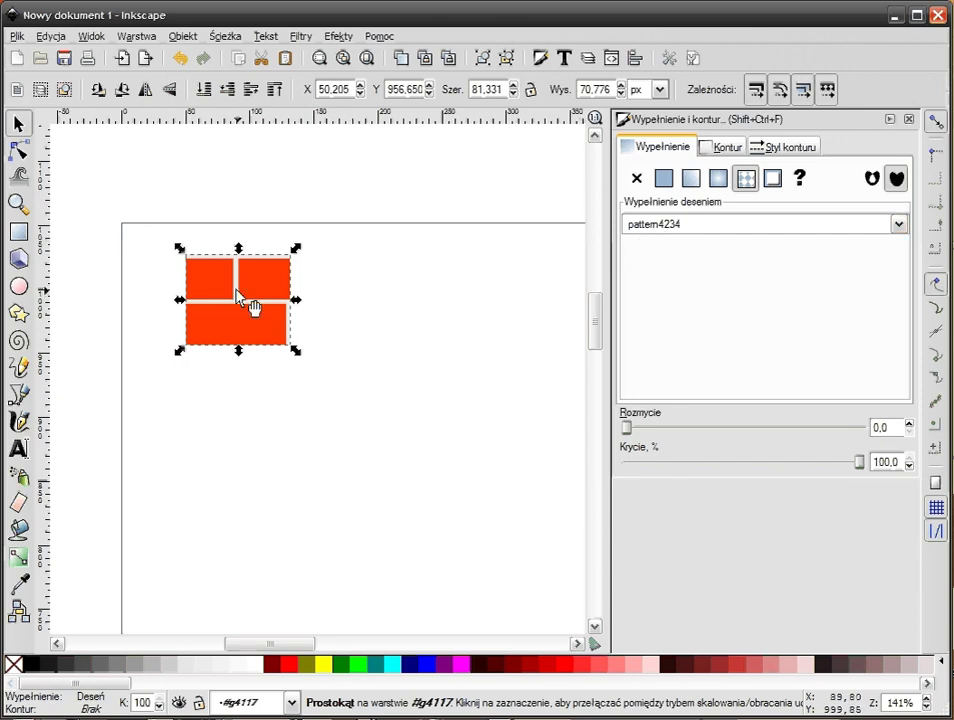
{"action": "key", "text": "Delete"}
- At 1:1 zoom, draw a five-pointed star and move it lower right on the page
{"action": "key", "text": "1"}
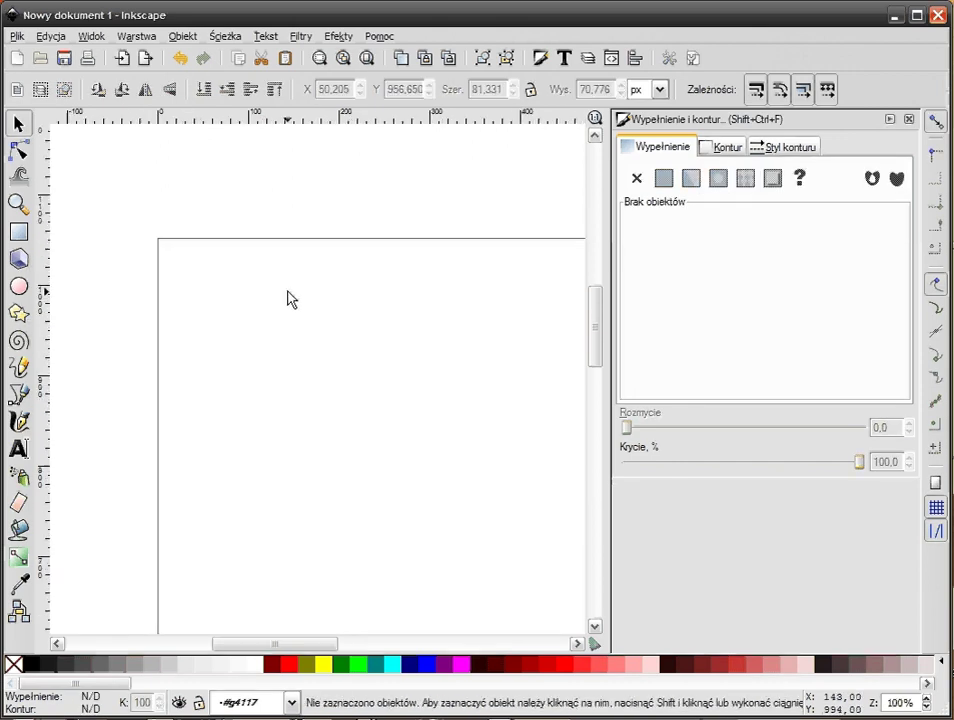
{"action": "left_click", "coordinate": [19, 313]}
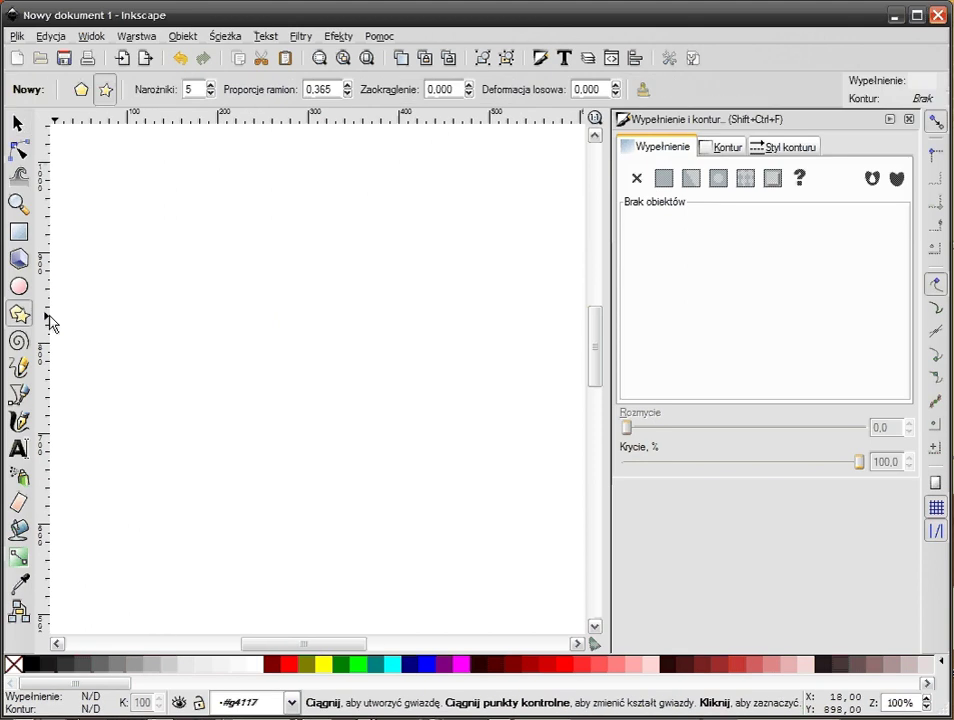
{"action": "mouse_move", "coordinate": [266, 303]}
{"action": "left_mouse_down"}
{"action": "mouse_move", "coordinate": [395, 270]}
{"action": "mouse_move", "coordinate": [267, 149]}
{"action": "left_mouse_up"}
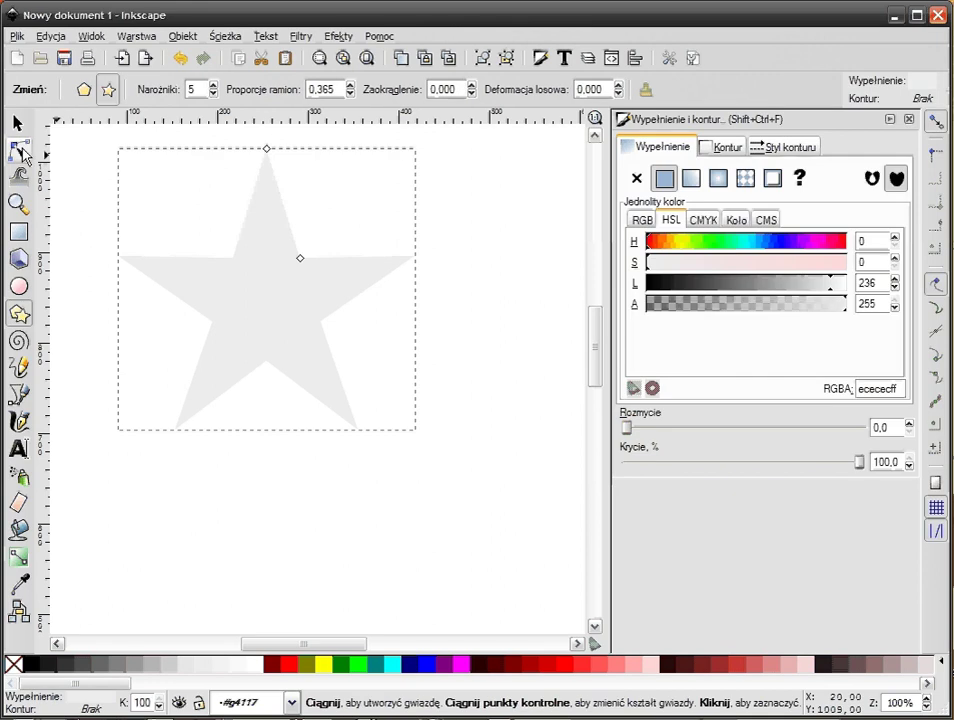
{"action": "left_click", "coordinate": [18, 123]}
{"action": "left_click_drag", "start_coordinate": [319, 347], "coordinate": [348, 434]}
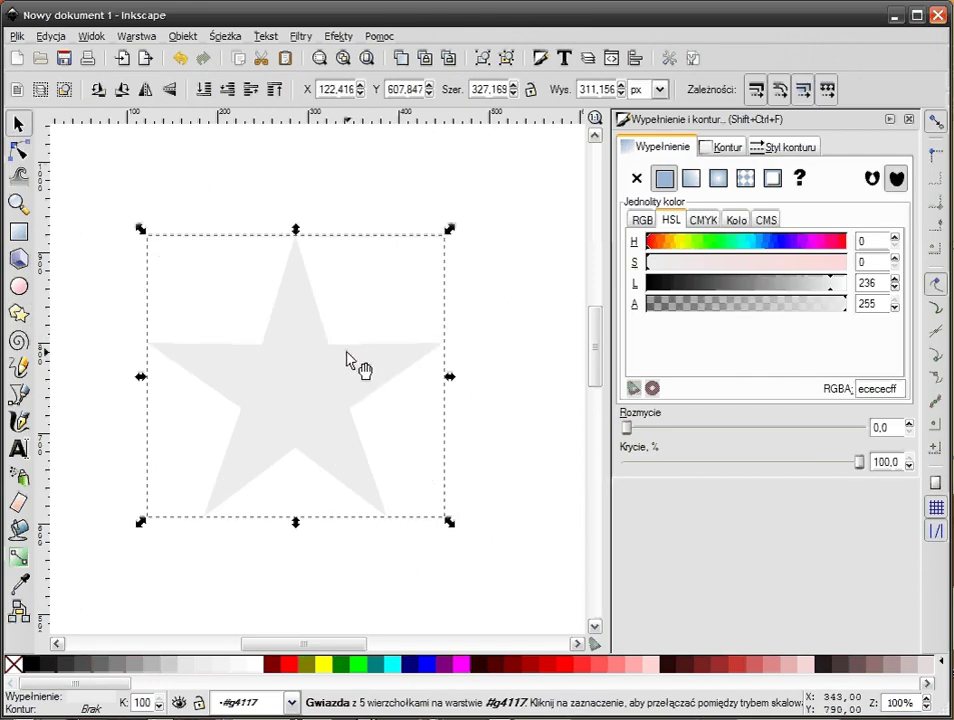
{"action": "left_click", "coordinate": [388, 270]}
{"action": "left_click", "coordinate": [275, 295]}
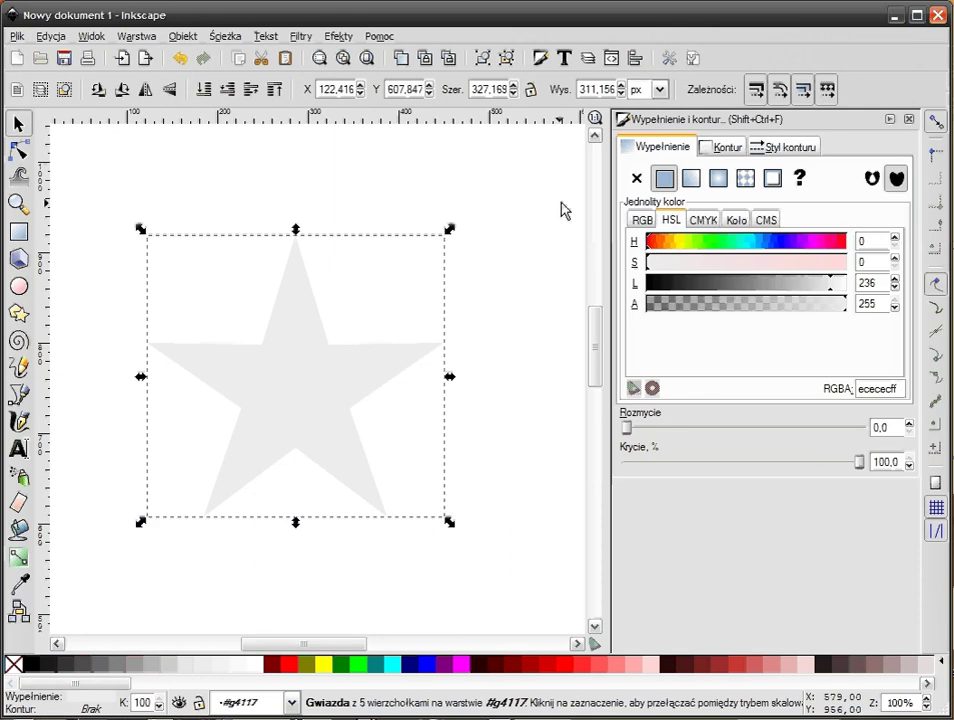
- Fill the star with the pattern4234 brick pattern and enlarge it to about 887 × 844 px
{"action": "left_click", "coordinate": [752, 183]}
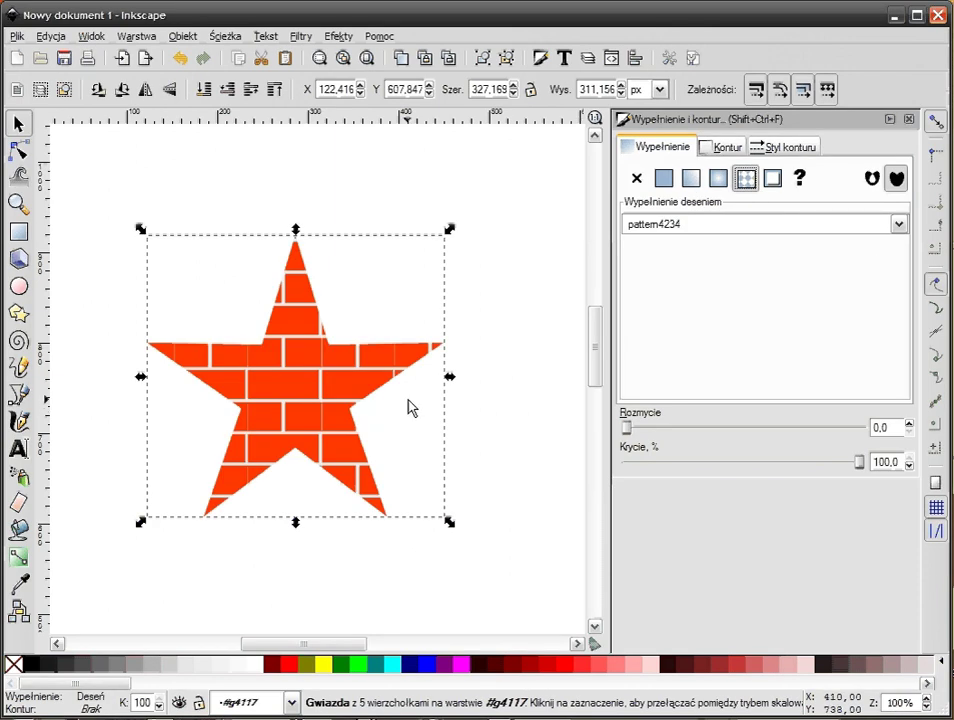
{"action": "scroll", "coordinate": [410, 405], "scroll_direction": "down", "scroll_amount": 1}
{"action": "scroll", "coordinate": [410, 405], "scroll_direction": "down", "scroll_amount": 1}
{"action": "left_click_drag", "start_coordinate": [309, 396], "coordinate": [433, 525]}
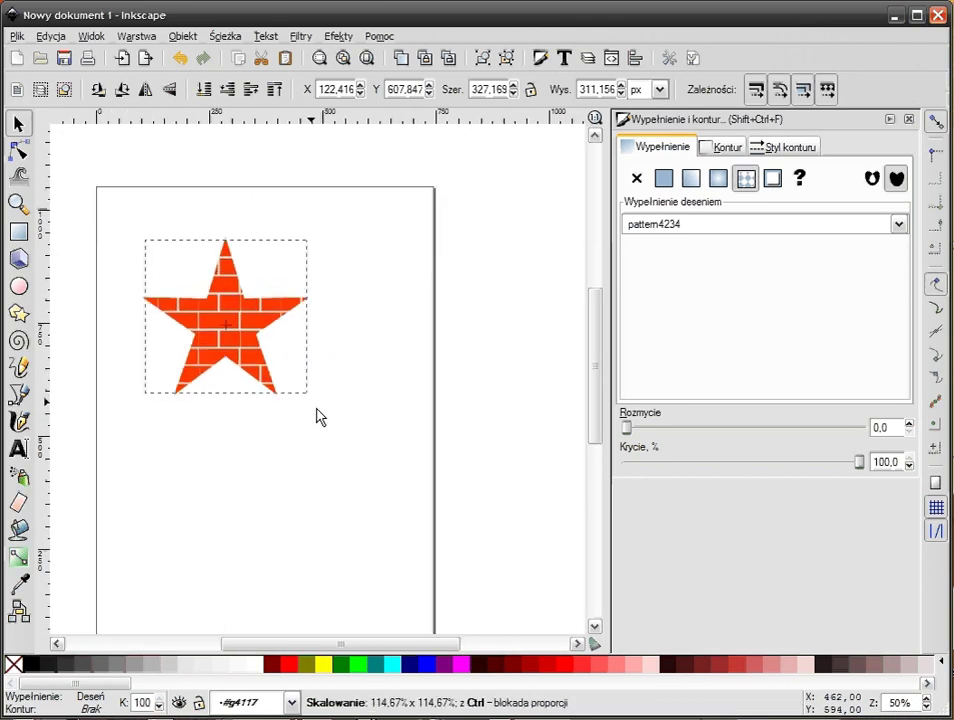
{"action": "scroll", "coordinate": [400, 355], "scroll_direction": "up", "scroll_amount": 1}
{"action": "scroll", "coordinate": [400, 355], "scroll_direction": "left", "scroll_amount": 2}
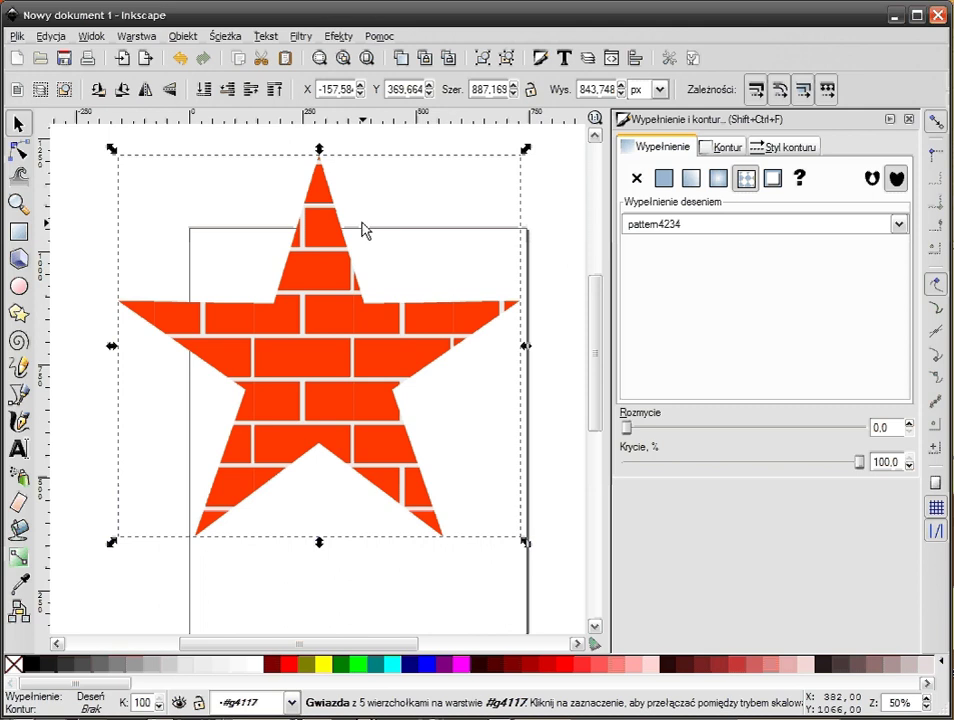
{"action": "left_click", "coordinate": [20, 151]}
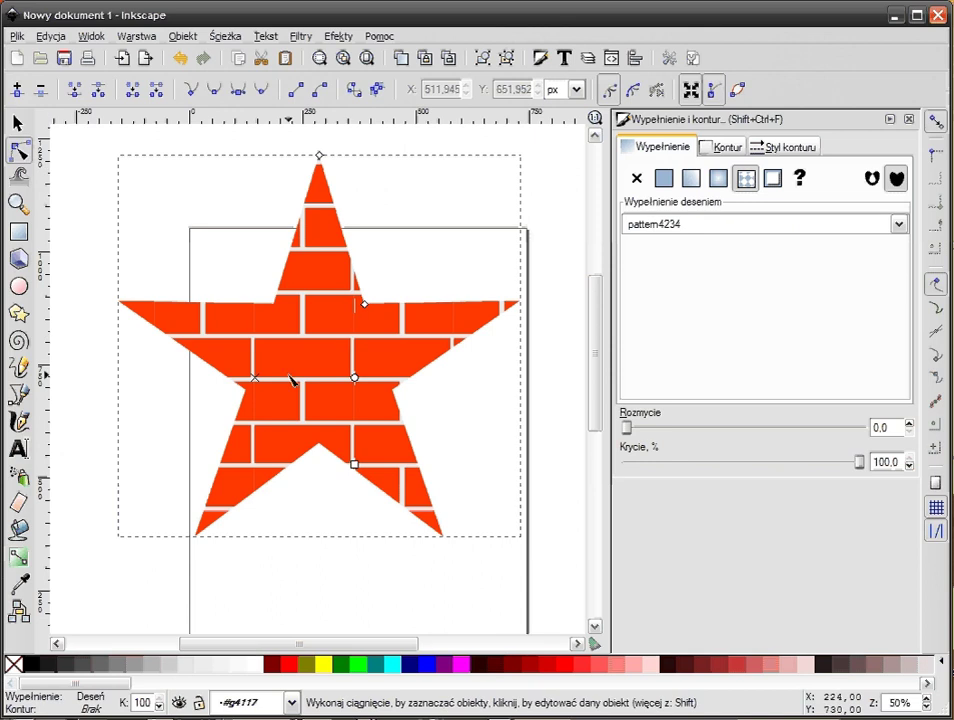
- Drag the pattern handles to shift and shrink the bricks so they tile densely across the star
{"action": "mouse_move", "coordinate": [253, 380]}
{"action": "left_mouse_down"}
{"action": "mouse_move", "coordinate": [345, 362]}
{"action": "mouse_move", "coordinate": [309, 290]}
{"action": "mouse_move", "coordinate": [234, 207]}
{"action": "mouse_move", "coordinate": [172, 200]}
{"action": "mouse_move", "coordinate": [81, 305]}
{"action": "mouse_move", "coordinate": [245, 330]}
{"action": "left_mouse_up"}
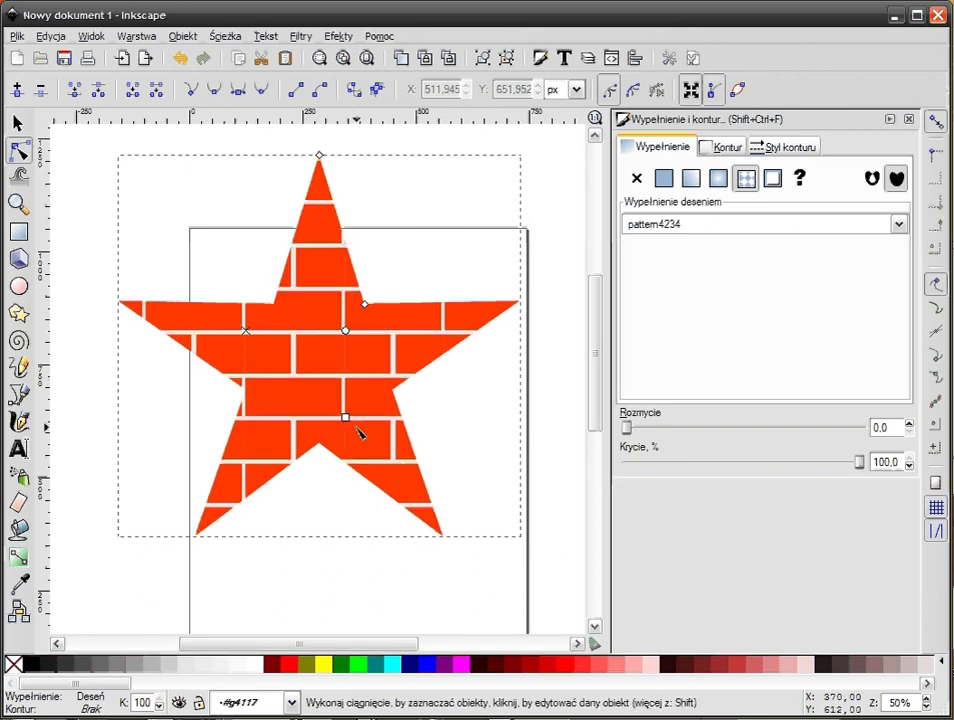
{"action": "mouse_move", "coordinate": [345, 421]}
{"action": "left_mouse_down"}
{"action": "mouse_move", "coordinate": [263, 348]}
{"action": "mouse_move", "coordinate": [292, 368]}
{"action": "mouse_move", "coordinate": [294, 336]}
{"action": "mouse_move", "coordinate": [266, 432]}
{"action": "mouse_move", "coordinate": [300, 422]}
{"action": "mouse_move", "coordinate": [330, 341]}
{"action": "mouse_move", "coordinate": [285, 441]}
{"action": "mouse_move", "coordinate": [247, 443]}
{"action": "mouse_move", "coordinate": [306, 415]}
{"action": "mouse_move", "coordinate": [315, 315]}
{"action": "mouse_move", "coordinate": [322, 334]}
{"action": "mouse_move", "coordinate": [299, 330]}
{"action": "left_mouse_up"}
{"action": "mouse_move", "coordinate": [300, 378]}
{"action": "left_mouse_down"}
{"action": "mouse_move", "coordinate": [347, 411]}
{"action": "mouse_move", "coordinate": [251, 355]}
{"action": "mouse_move", "coordinate": [253, 341]}
{"action": "mouse_move", "coordinate": [279, 359]}
{"action": "left_mouse_up"}
{"action": "left_click", "coordinate": [13, 128]}
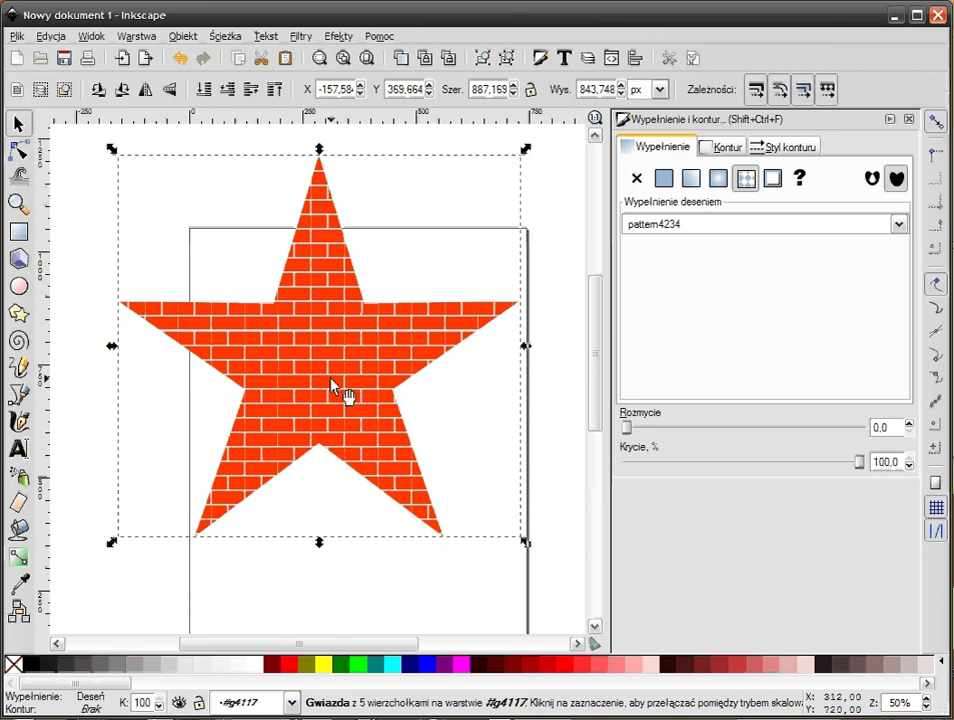
{"action": "scroll", "coordinate": [334, 389], "scroll_direction": "right", "scroll_amount": 1}
{"action": "scroll", "coordinate": [340, 393], "scroll_direction": "right", "scroll_amount": 1}
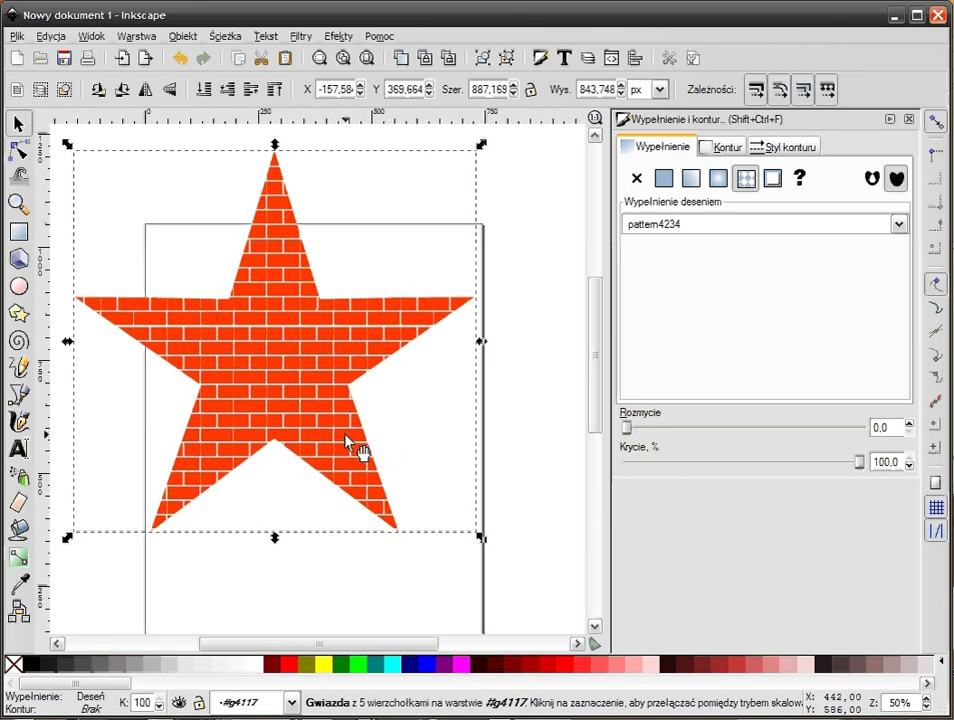